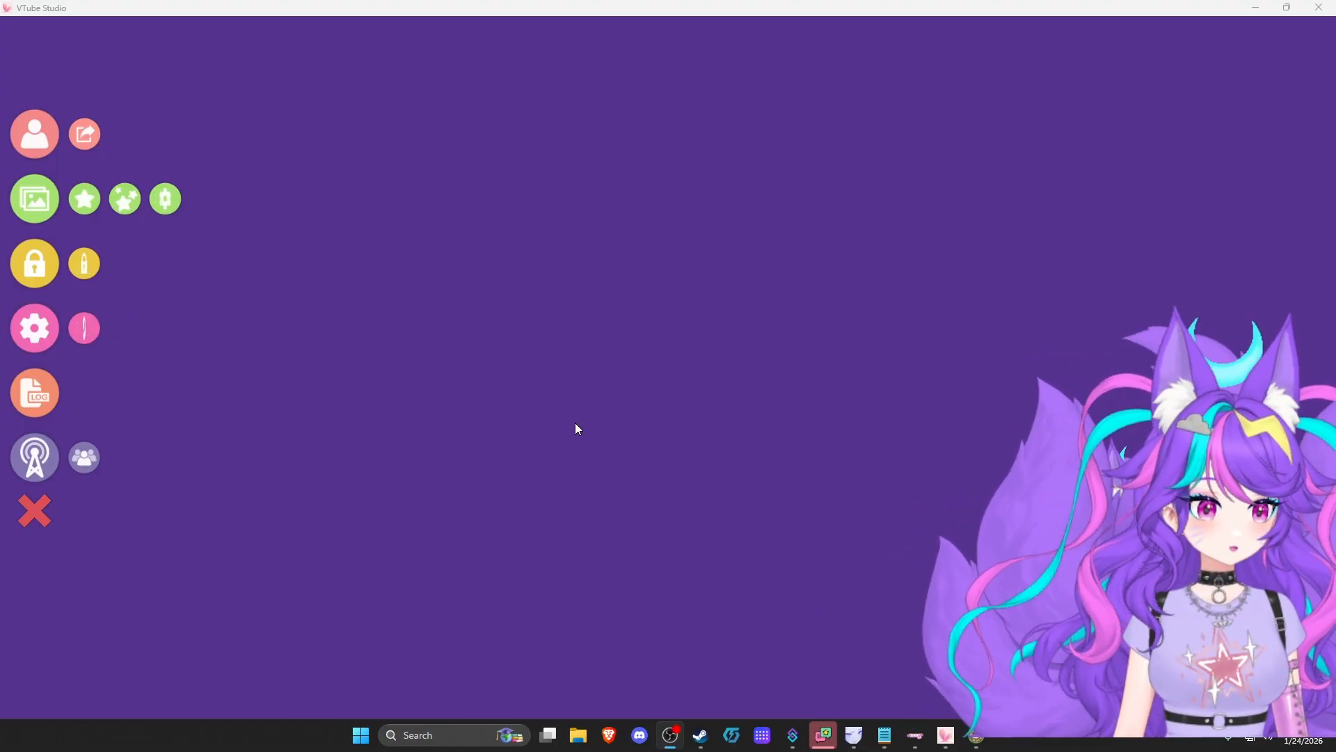
Switch to the Stream Deck app and move its window to an open area beside the avatar
left_click(763, 736)
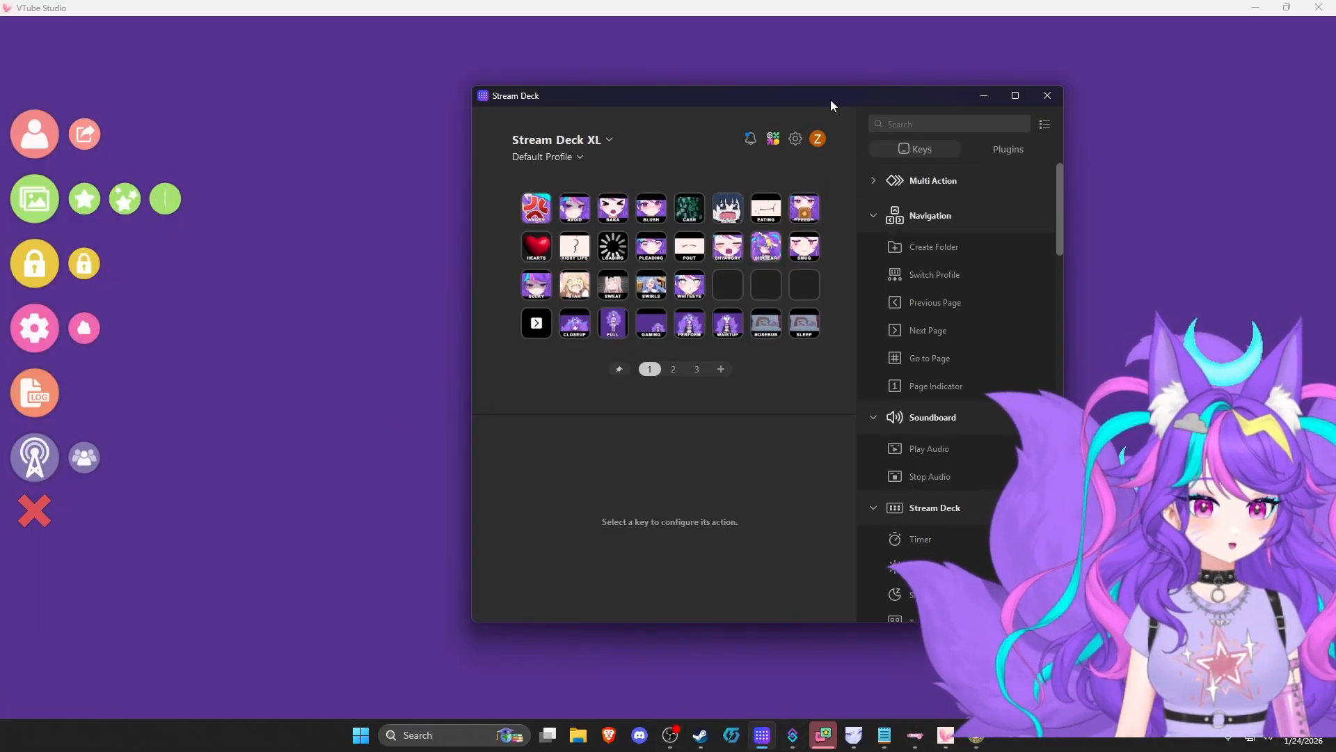
left_click_drag(830, 99, 638, 116)
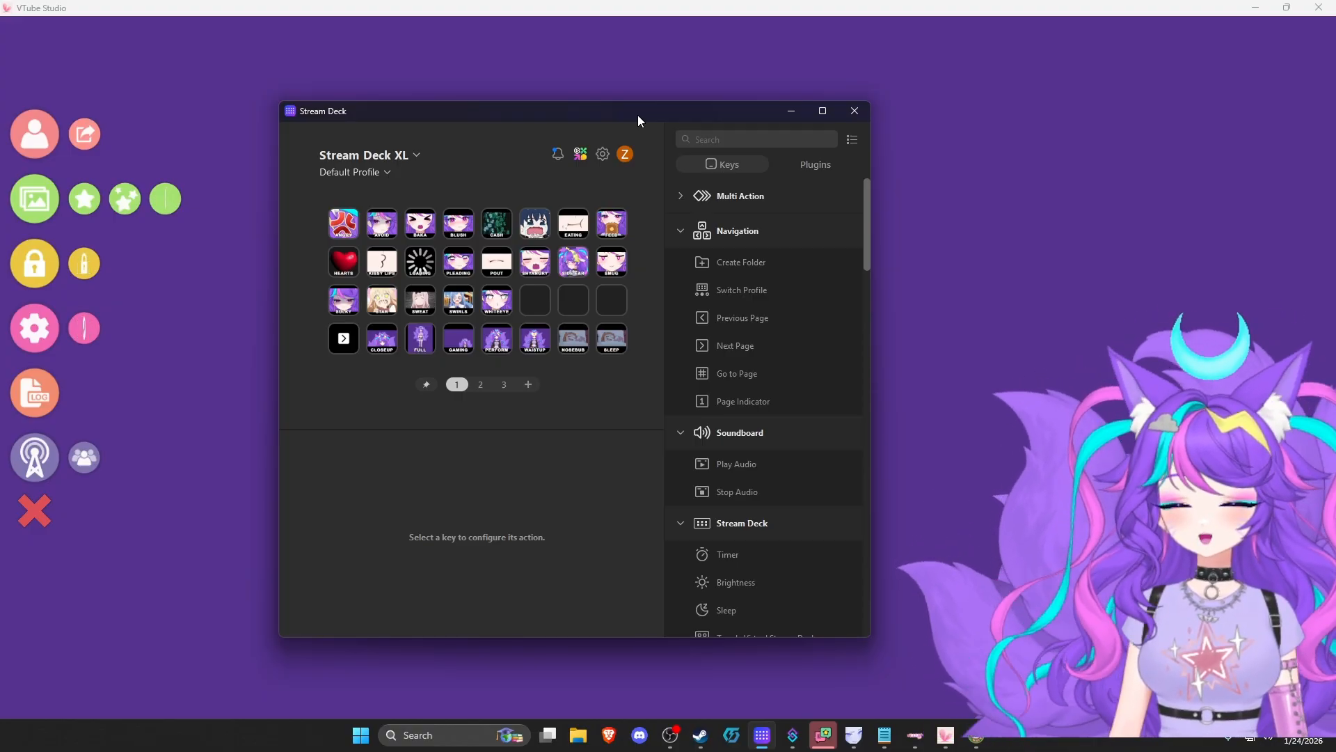
mouse_move(638, 114)
left_mouse_down()
mouse_move(600, 107)
mouse_move(645, 99)
left_mouse_up()
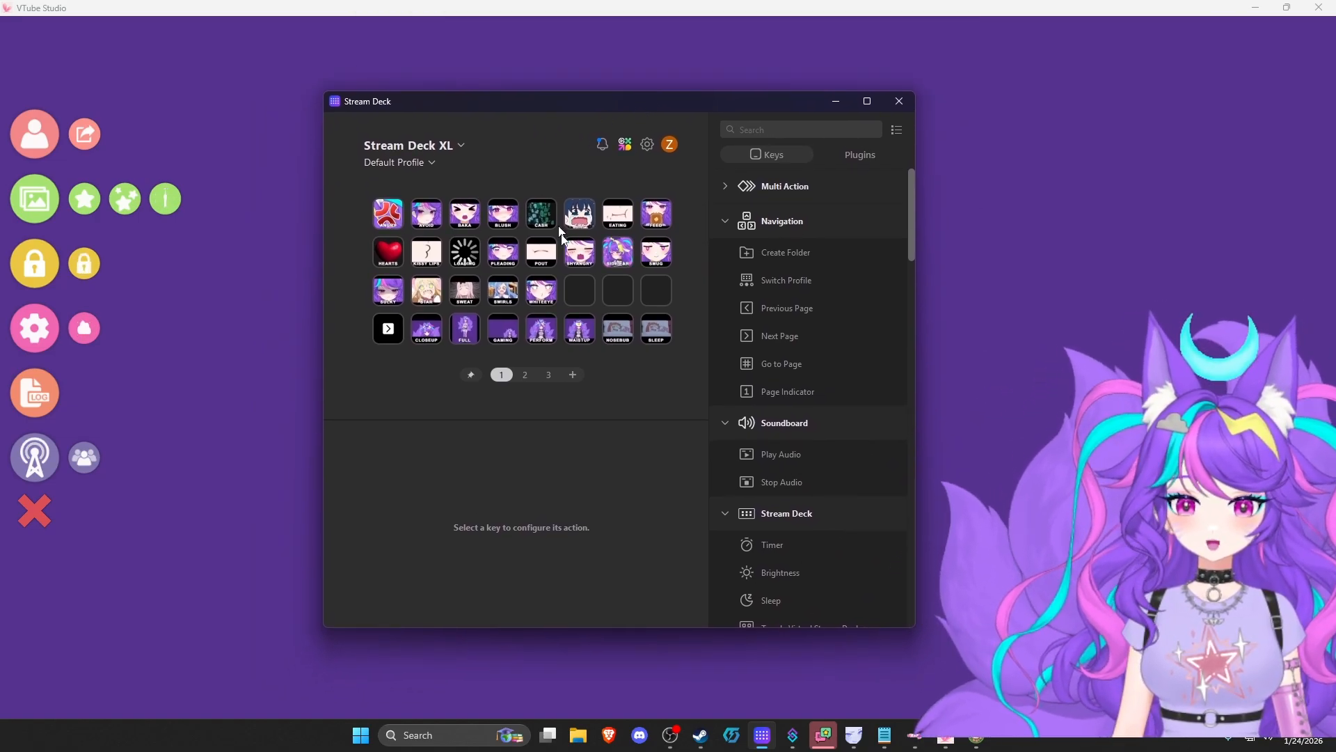
Switch to the Stream Deck + device and view page 1 of its default profile
left_click(461, 145)
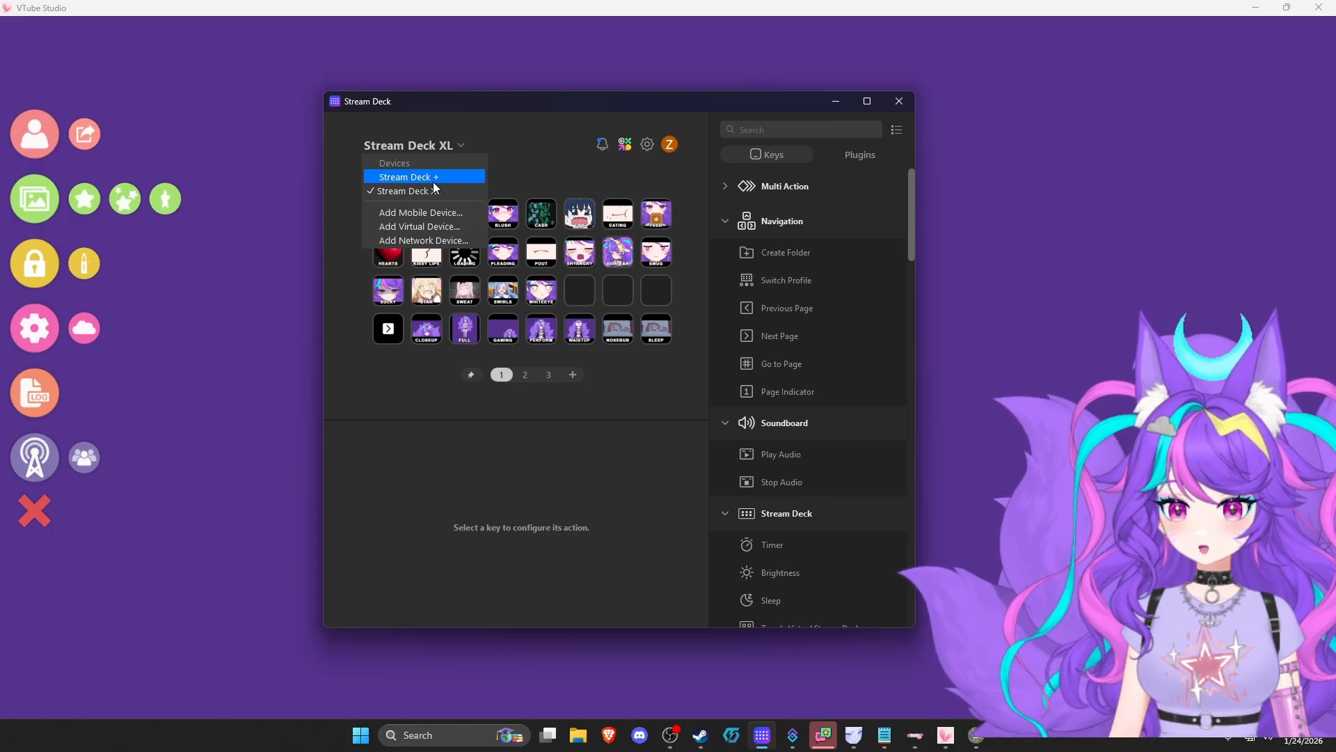
left_click(456, 178)
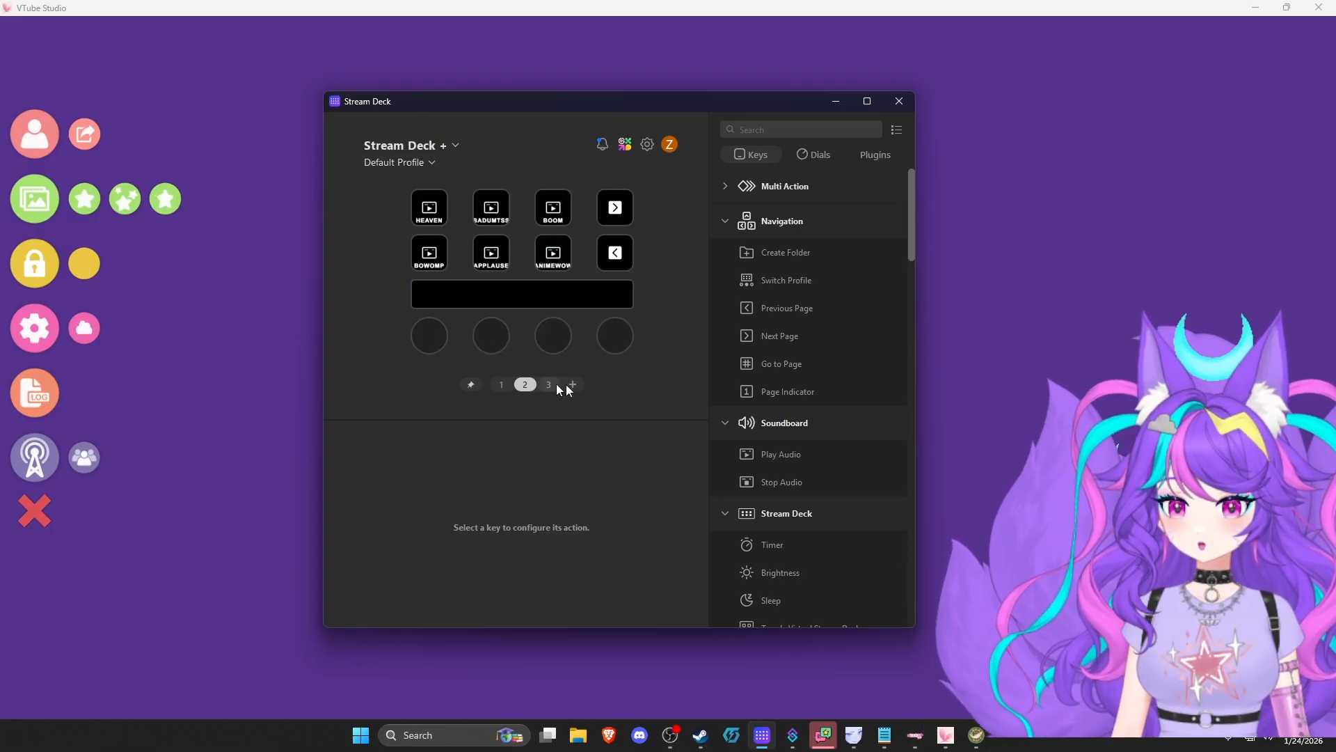
left_click(501, 383)
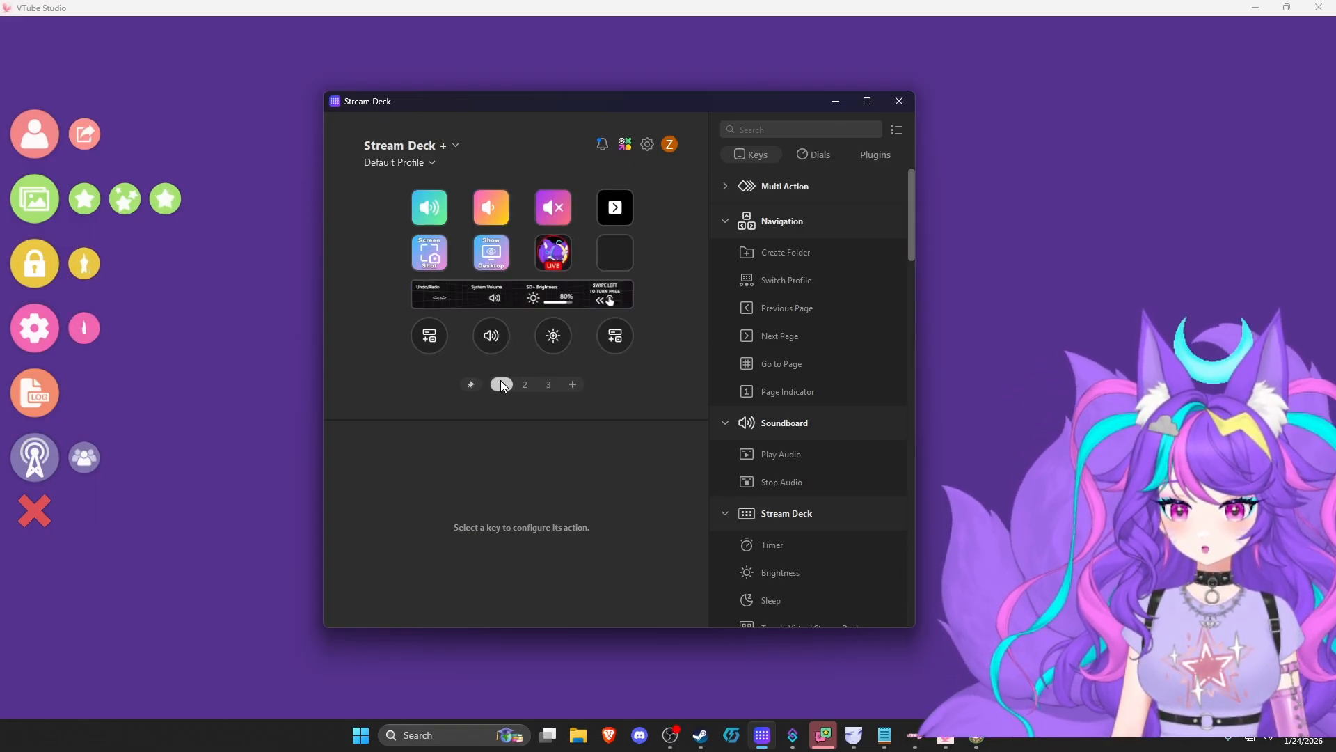
Switch to the Stream Deck XL device and look through pages 2 and 3 before returning to page 1
left_click(444, 151)
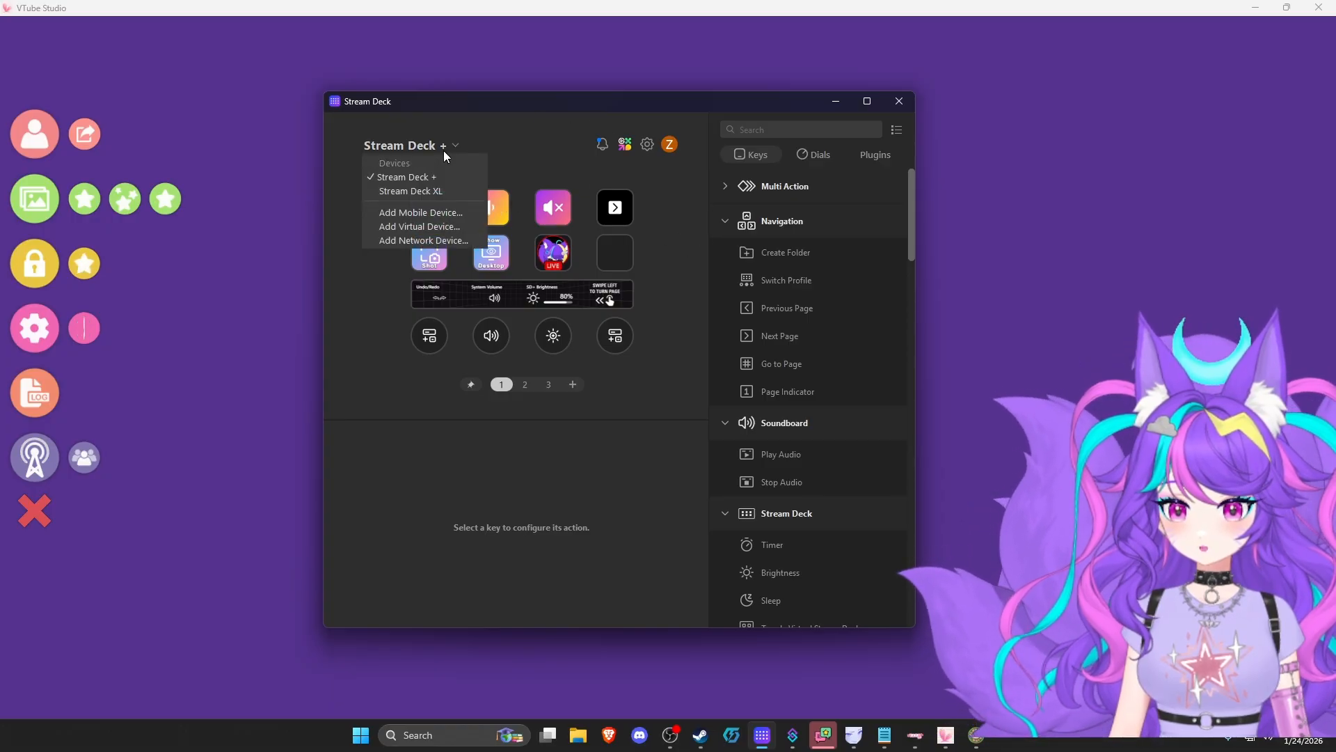
left_click(431, 190)
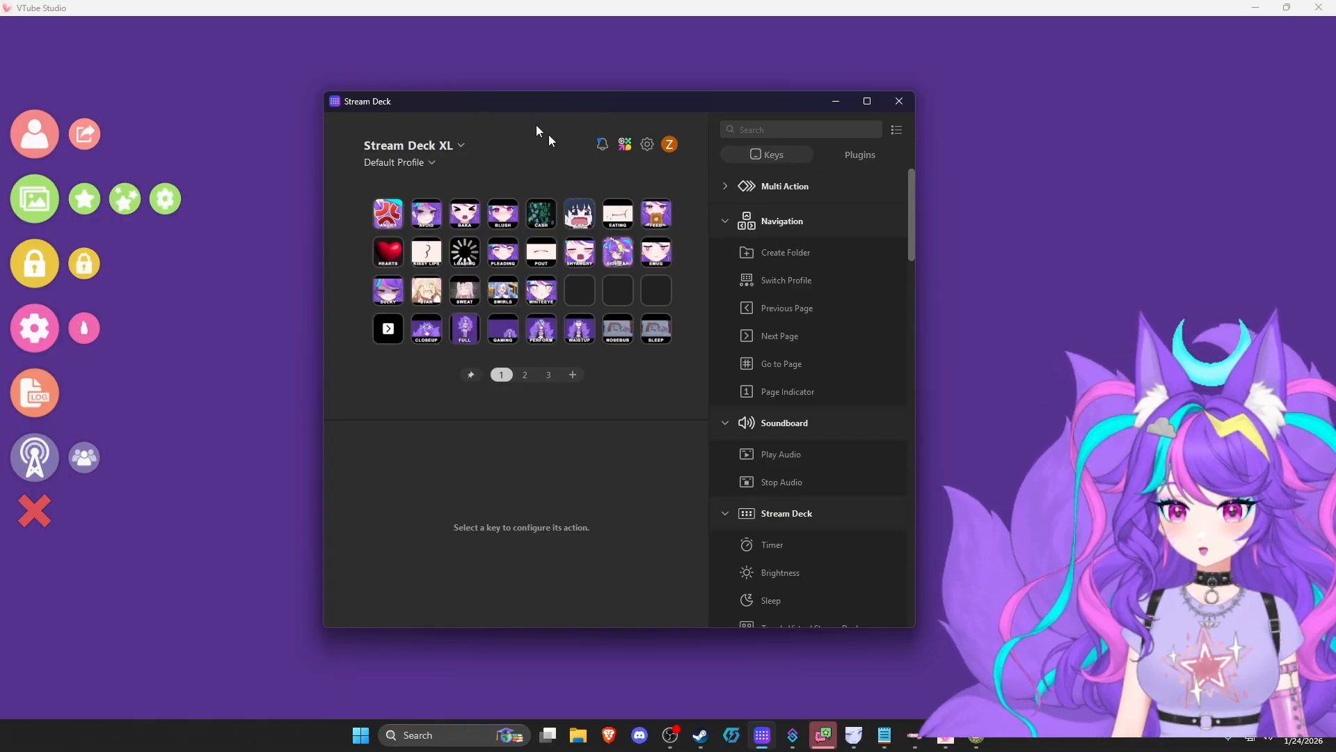
left_click(523, 377)
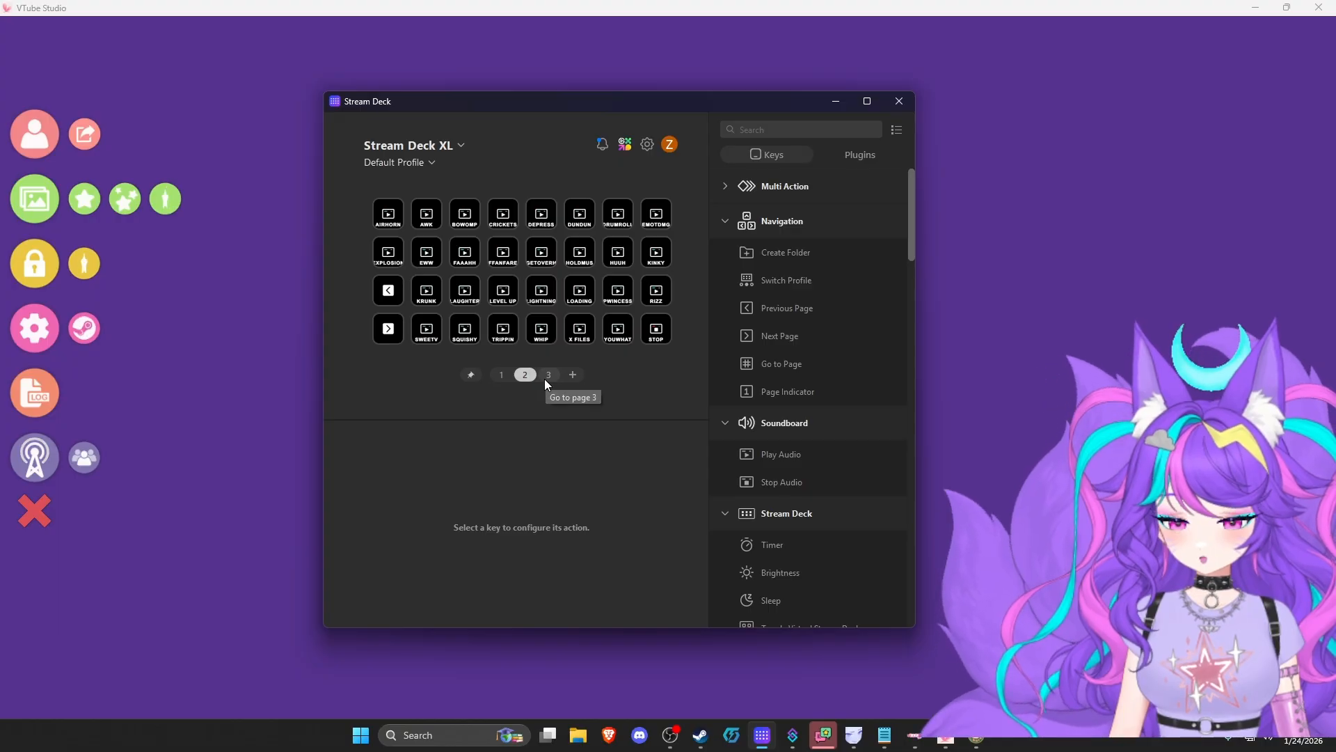
left_click(547, 381)
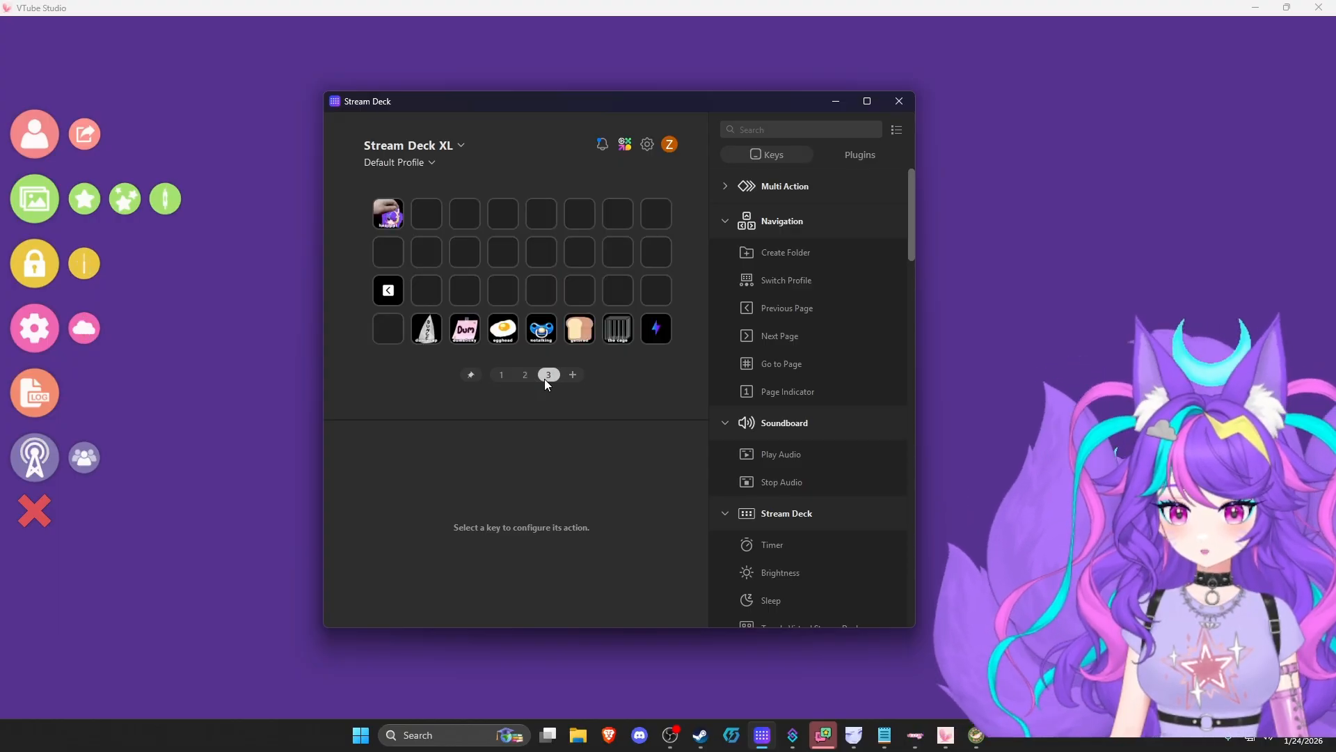
left_click(502, 374)
On the Stream Deck +, open the LIVE key's multi action, review its list of launch actions and return to the key layout
left_click(431, 149)
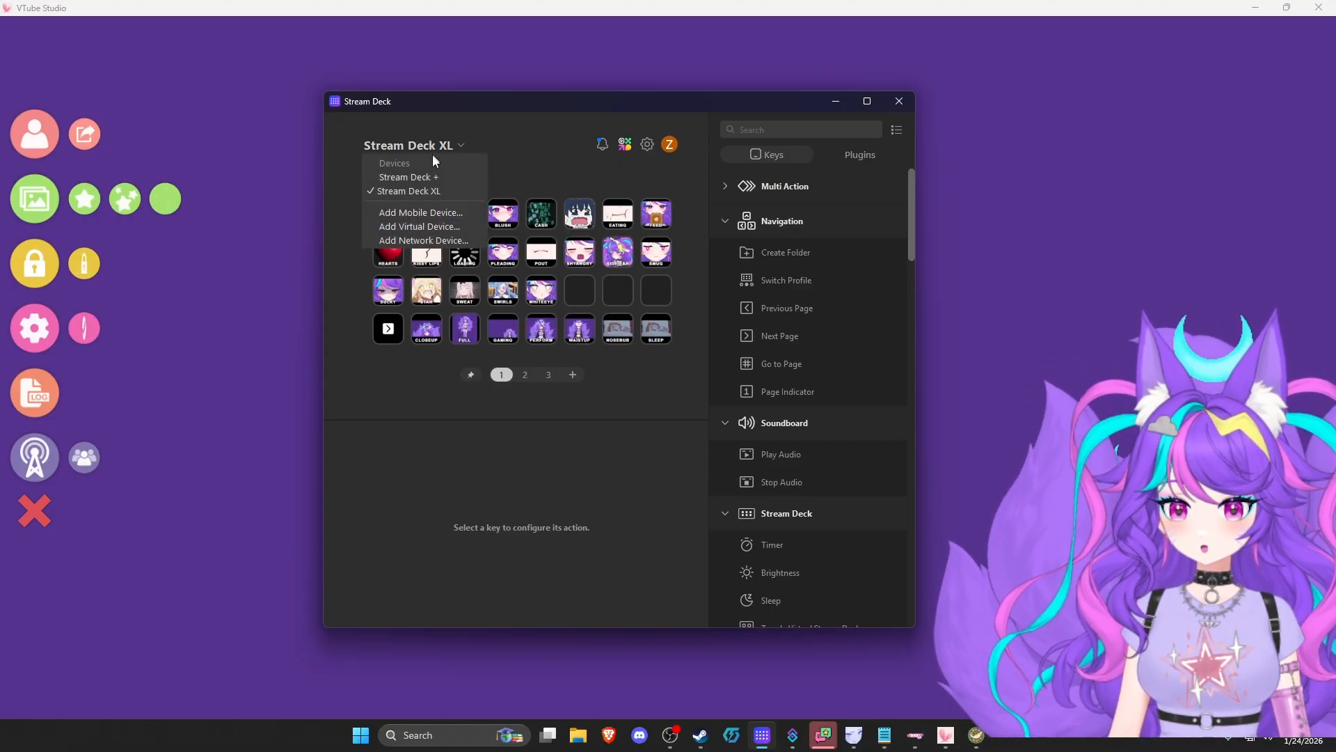
left_click(435, 176)
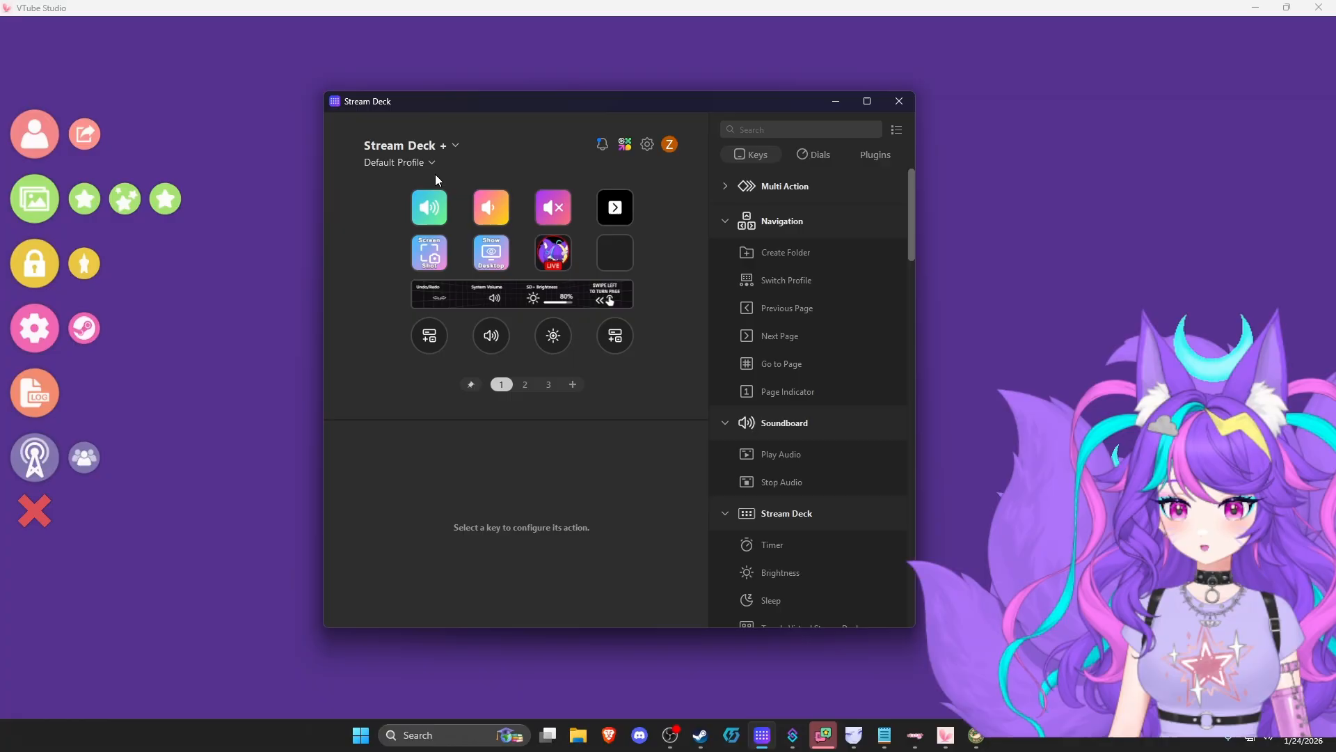
left_click(561, 261)
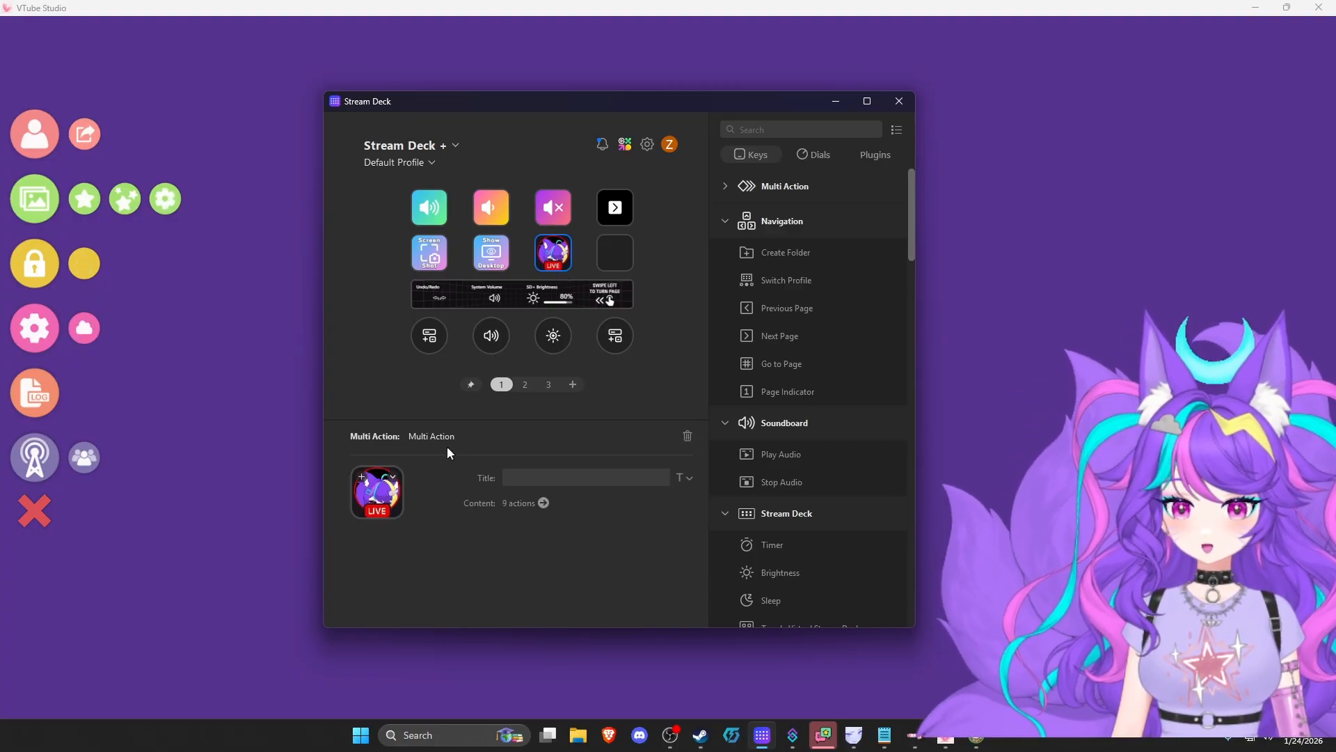
left_click(542, 504)
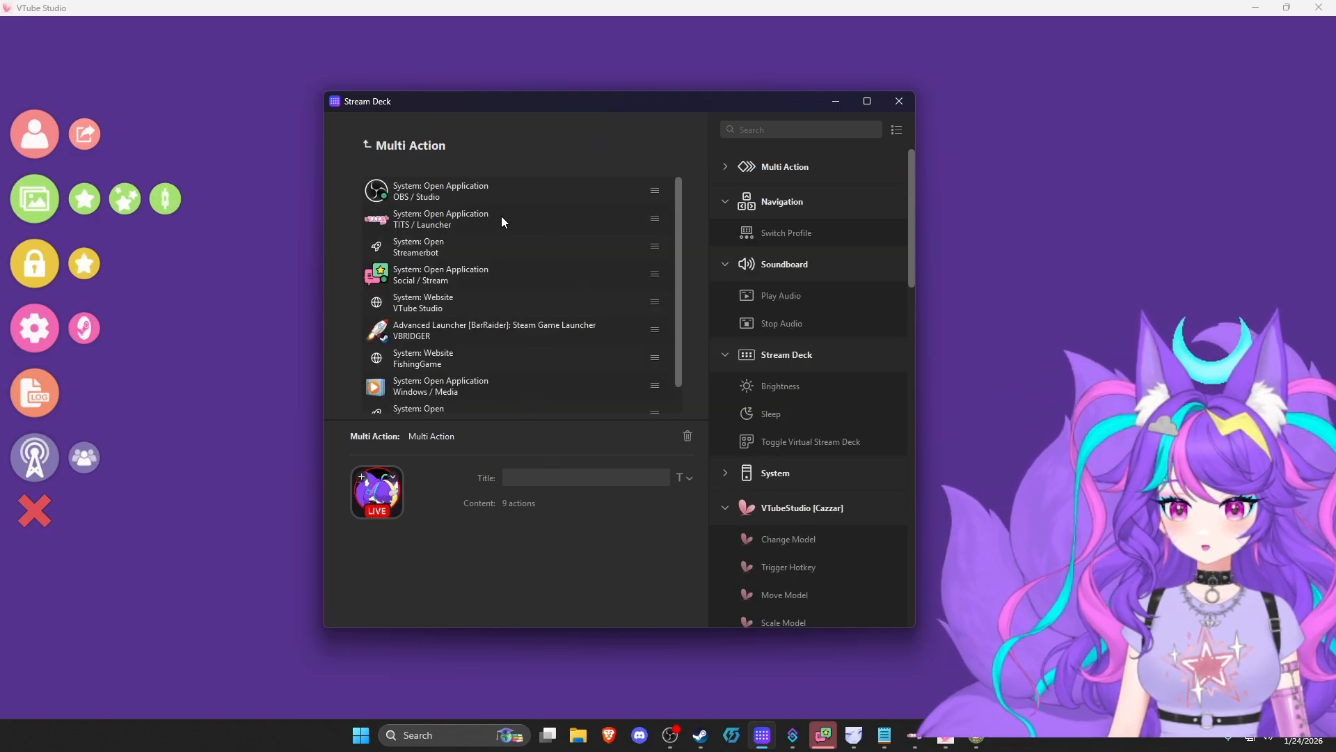
scroll(453, 229, "down", 1)
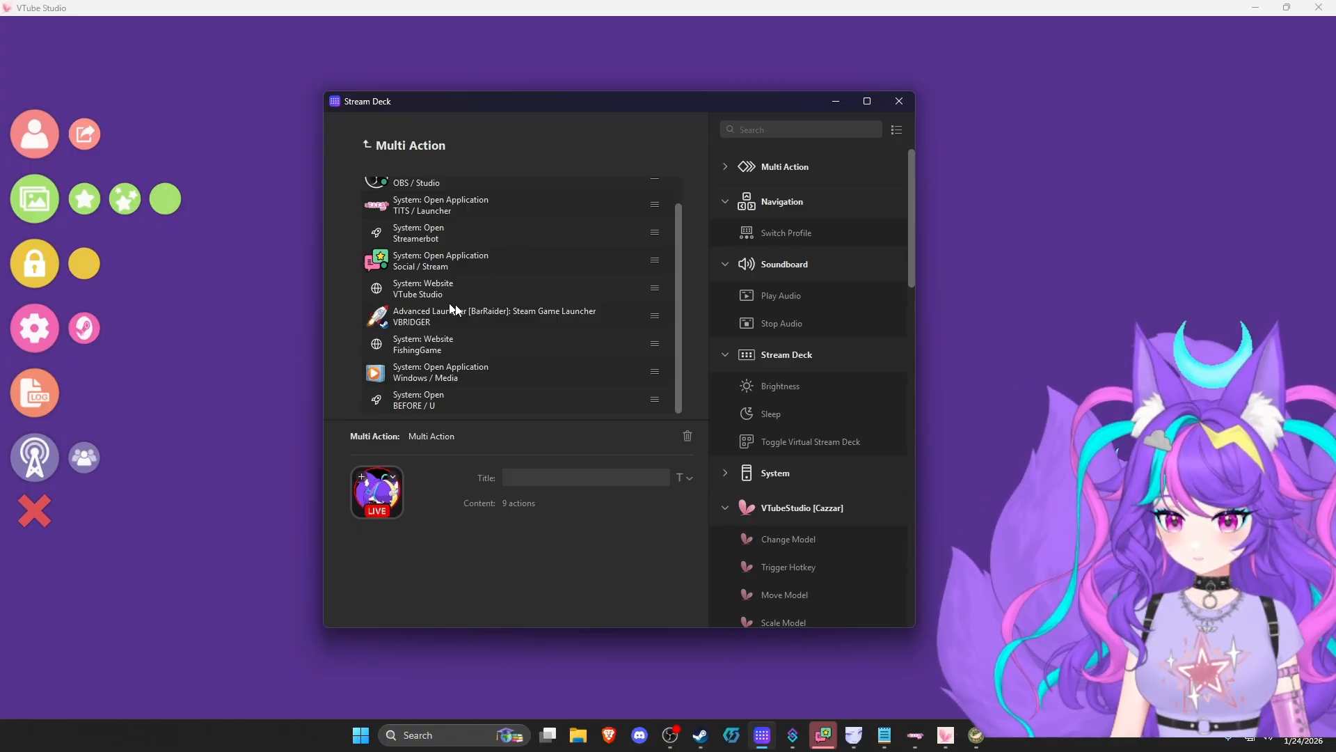
scroll(493, 320, "up", 1)
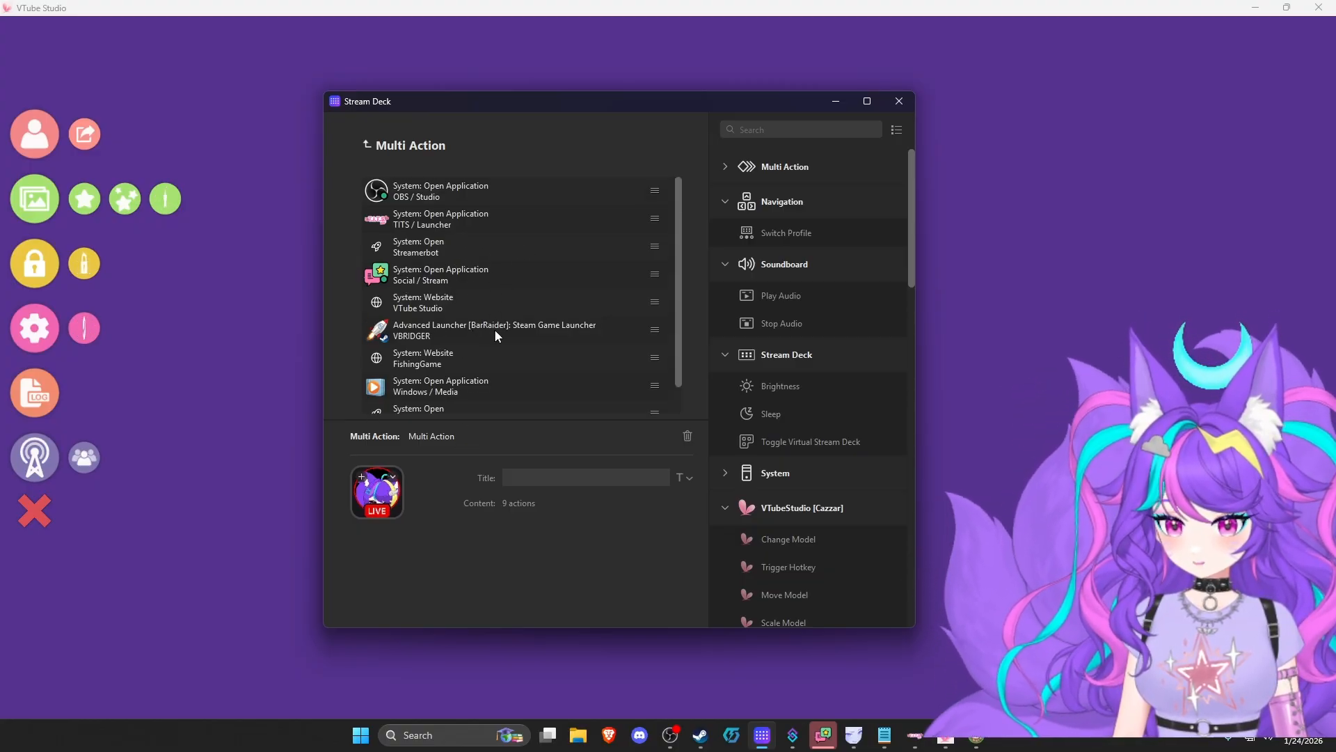
scroll(594, 356, "down", 1)
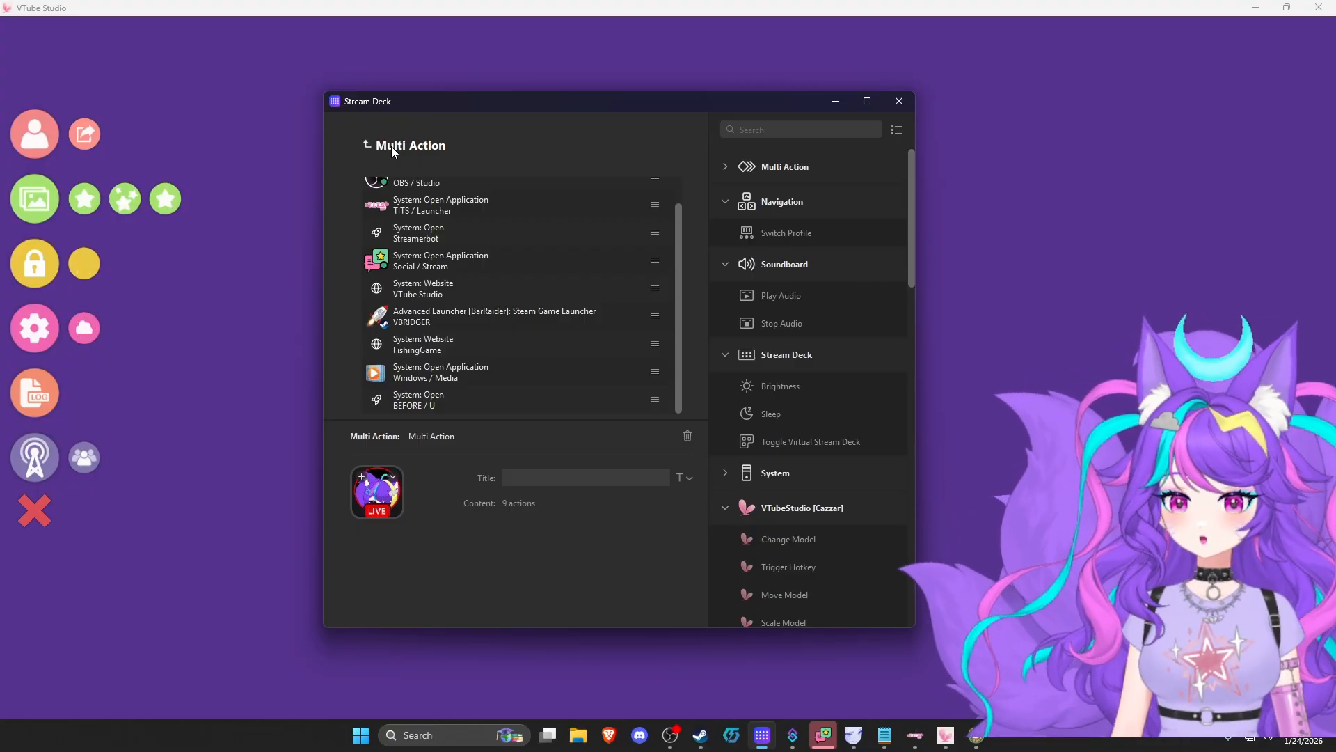
scroll(469, 244, "up", 1)
left_click(407, 147)
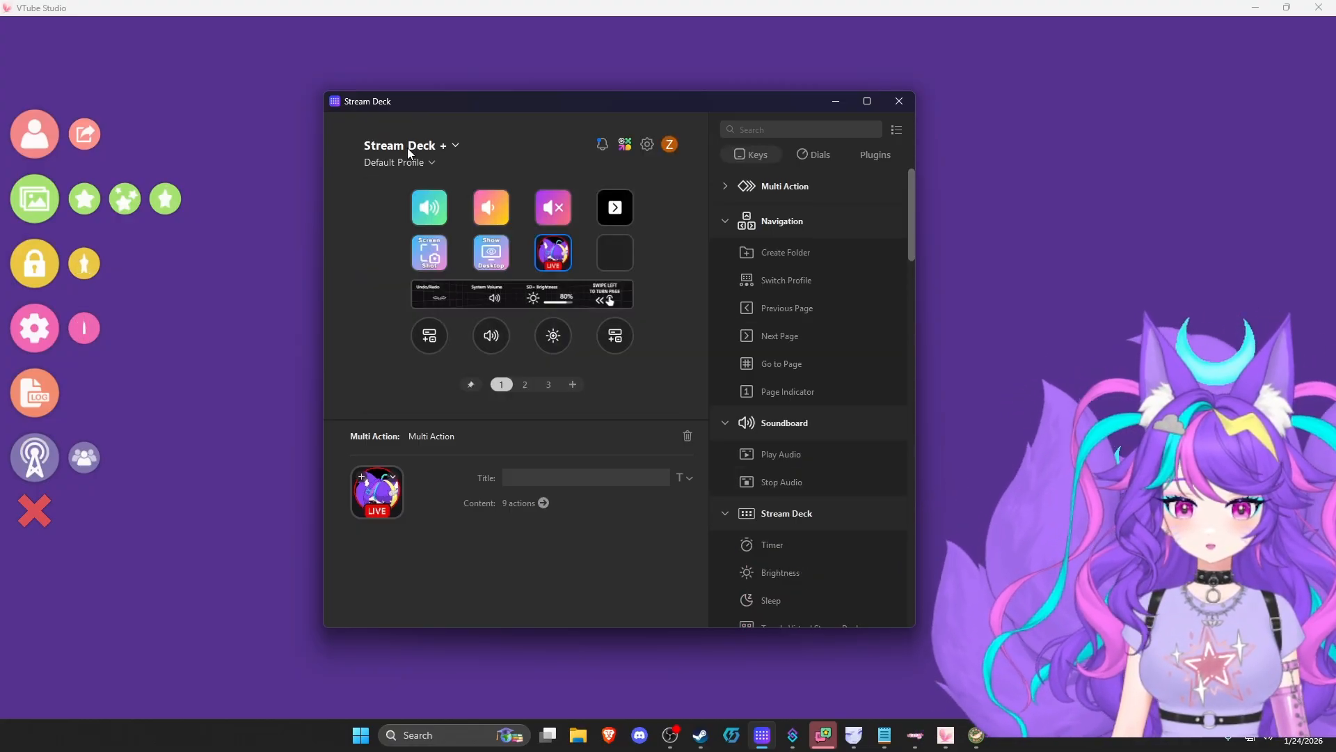
Go to page 3 of the Stream Deck + and show the TAILS key's Trigger Hotkey settings
left_click(526, 385)
left_click(549, 385)
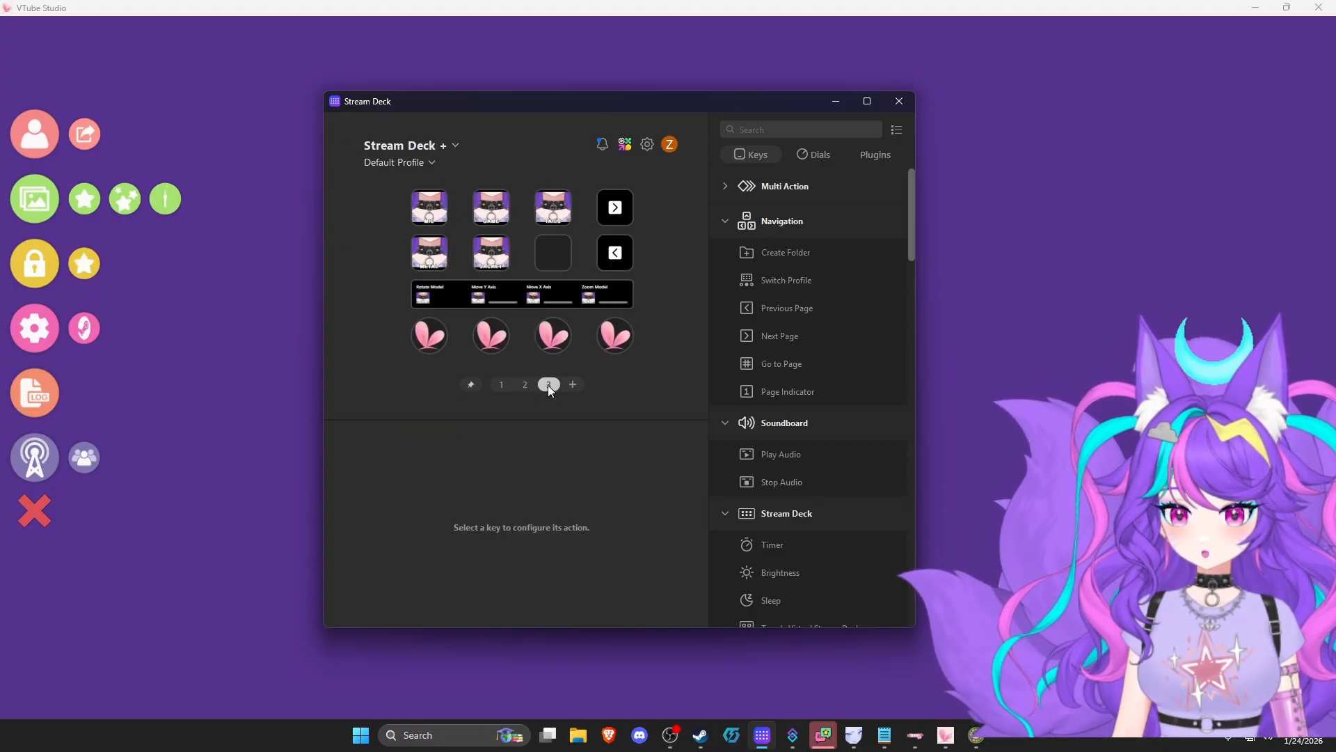
left_click(563, 209)
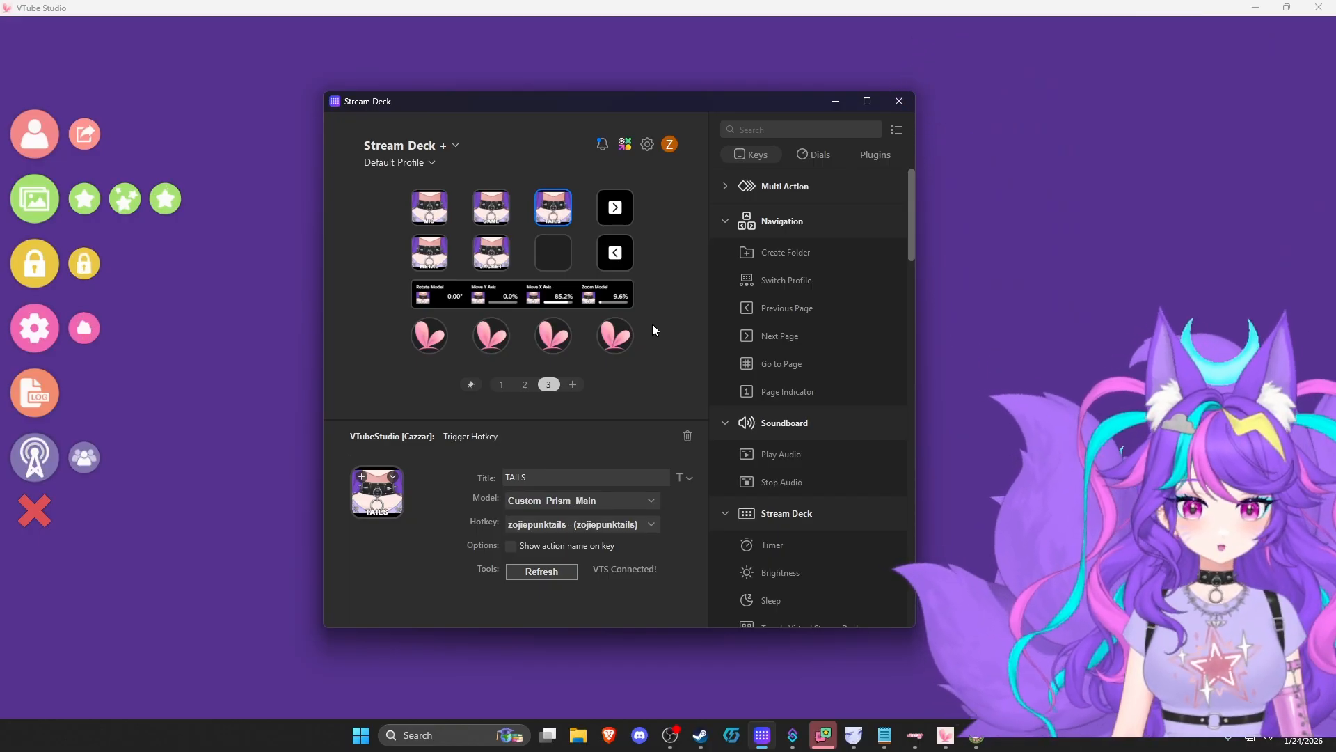
Return to the Stream Deck XL layout and browse all three of its pages again, ending on page 1
left_click(427, 146)
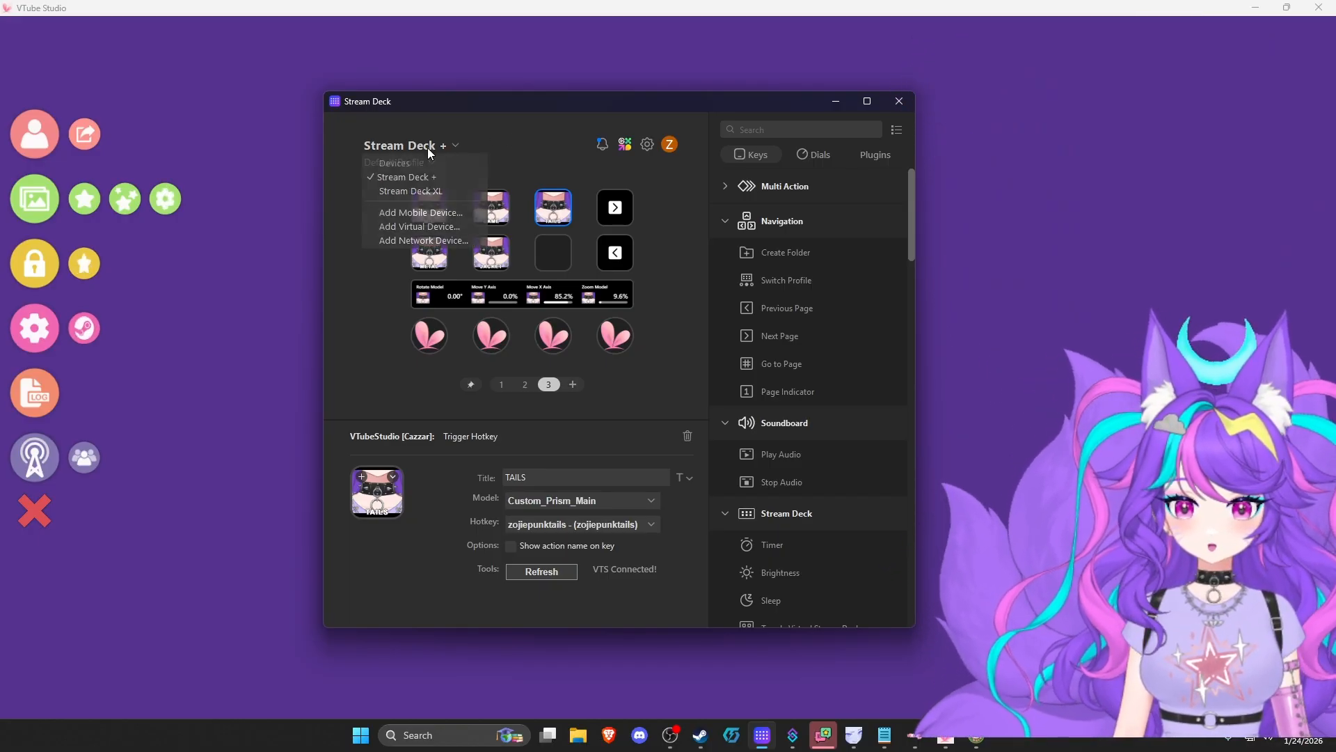
left_click(428, 190)
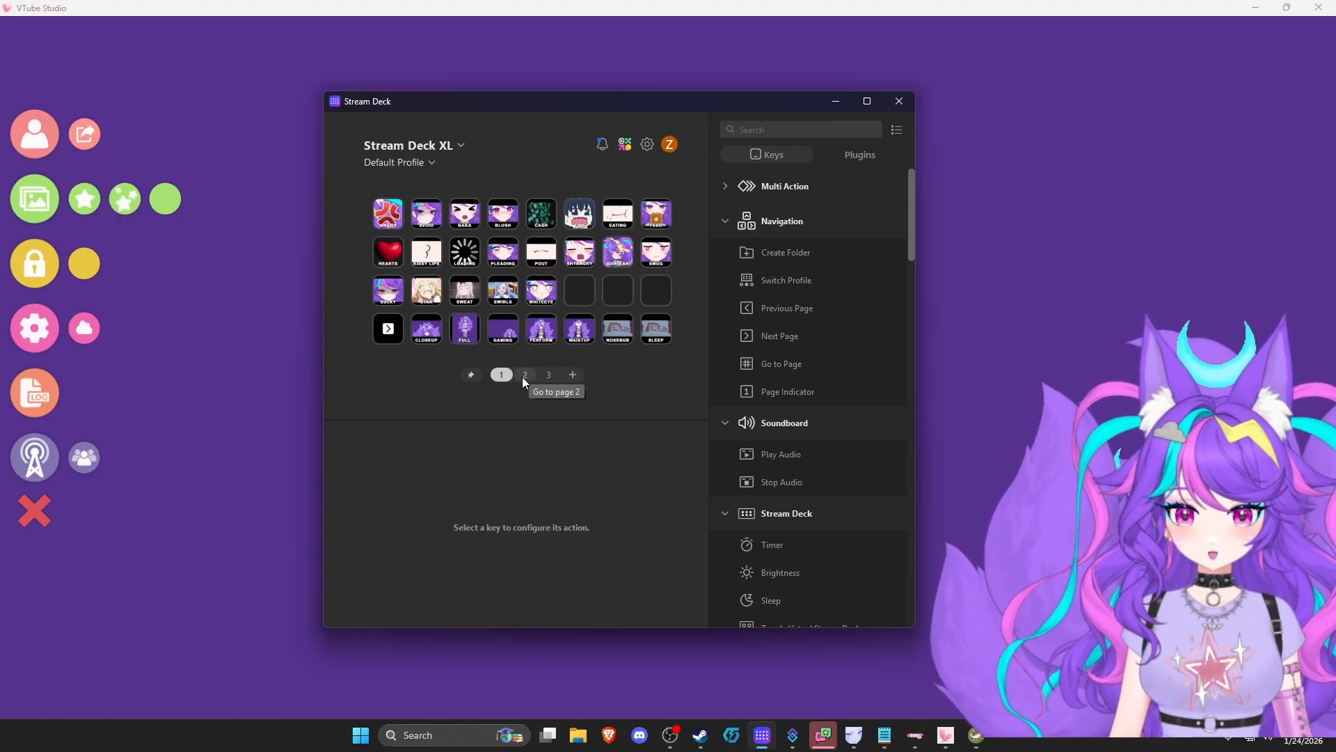
left_click(524, 378)
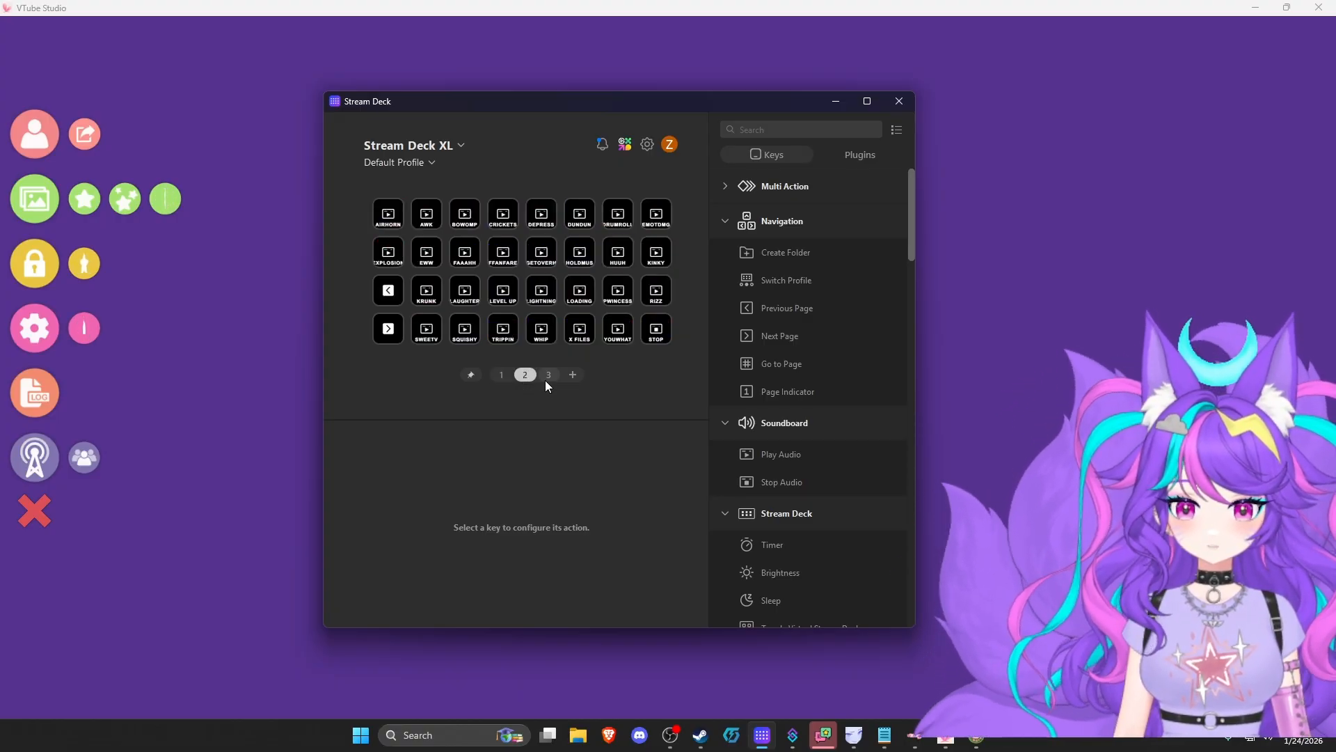
left_click(547, 377)
left_click(507, 378)
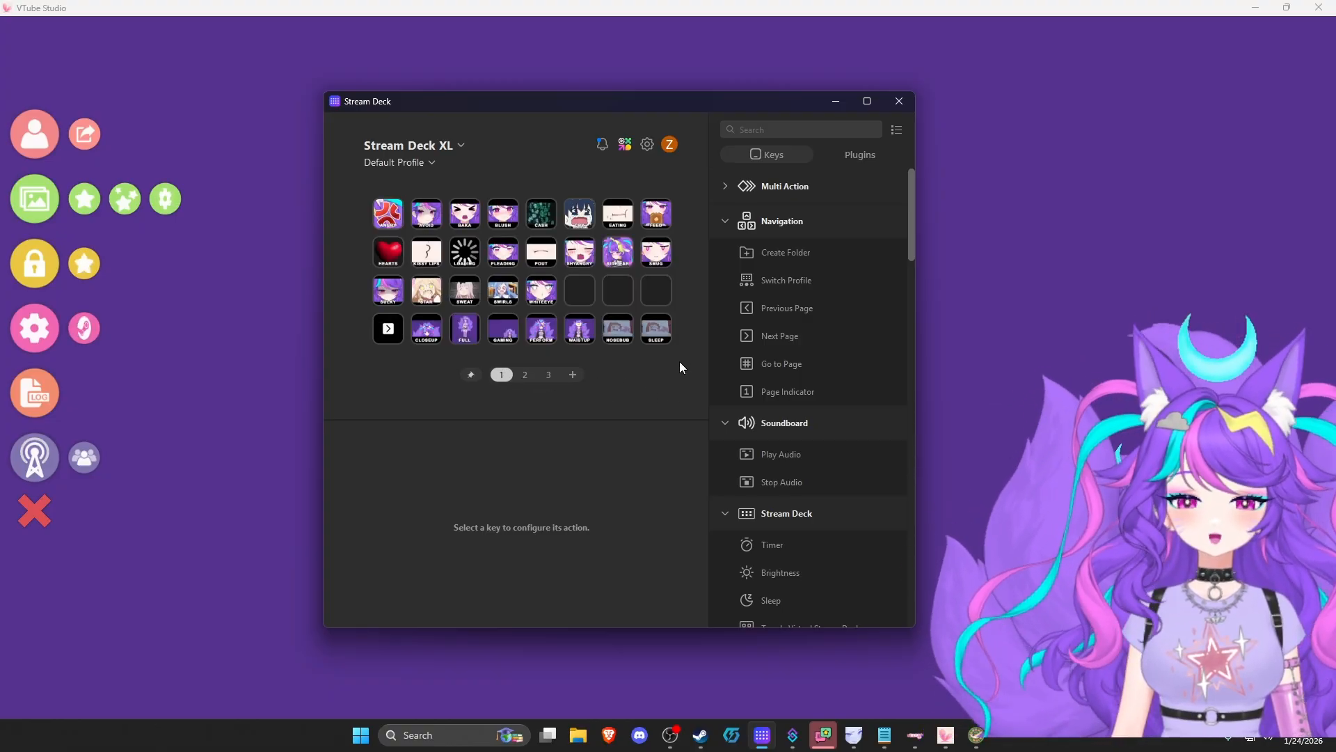
Select the TAILS key on the Stream Deck + and find the VTubeStudio [Cazzar] plugin's actions in the action list
left_click(461, 145)
left_click(426, 179)
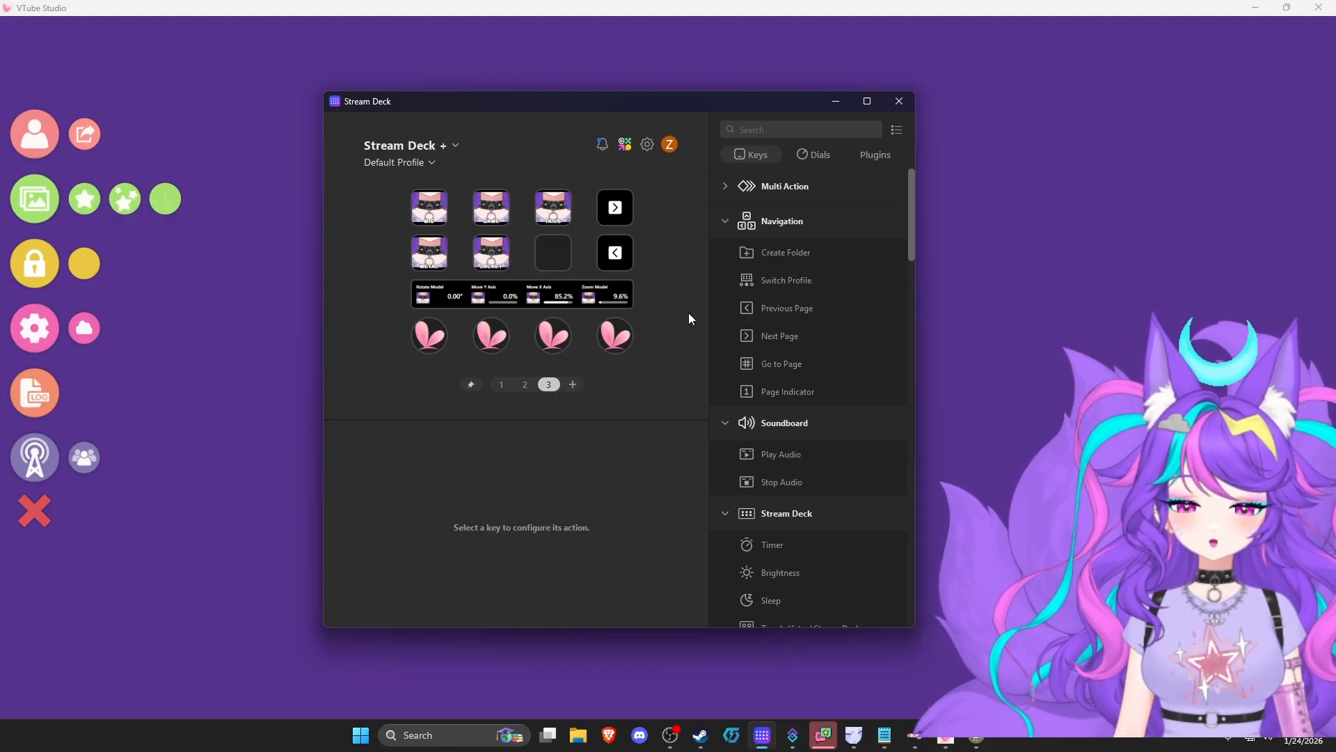
left_click(558, 219)
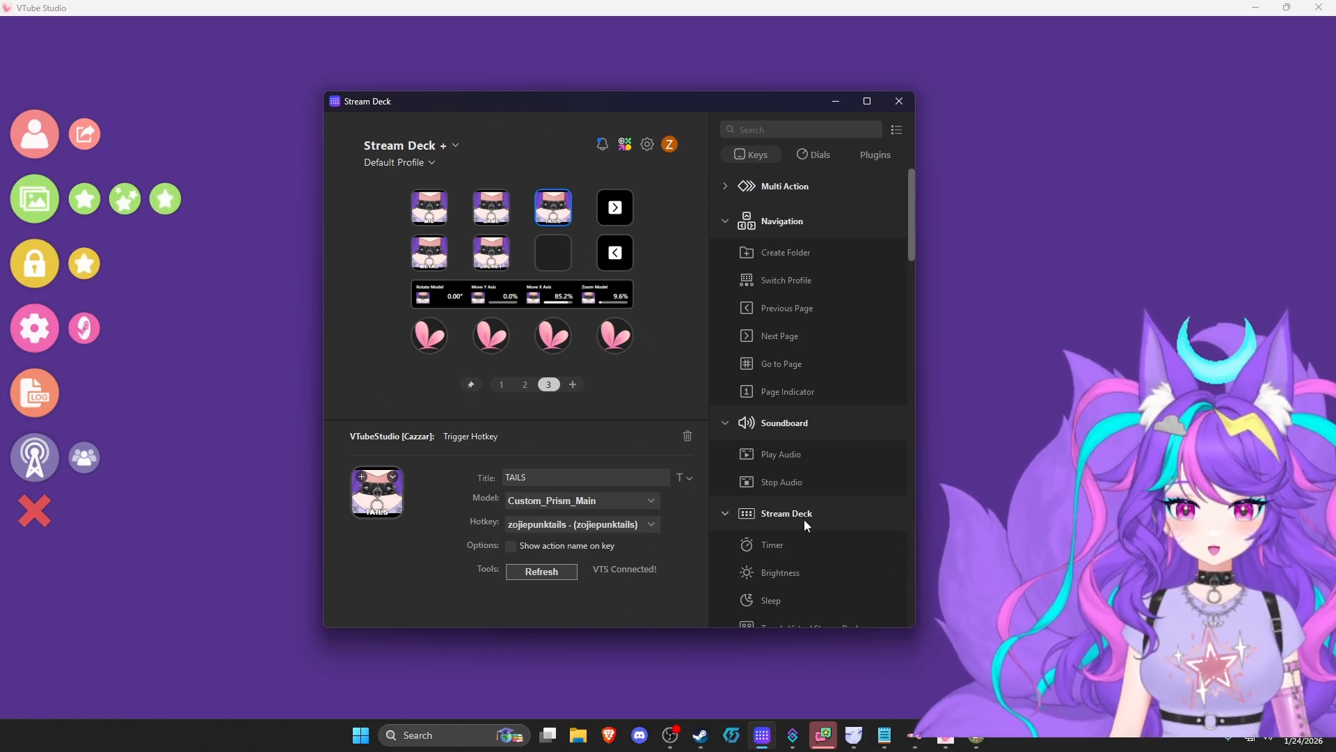
scroll(817, 498, "down", 5)
scroll(825, 491, "up", 2)
scroll(823, 478, "down", 2)
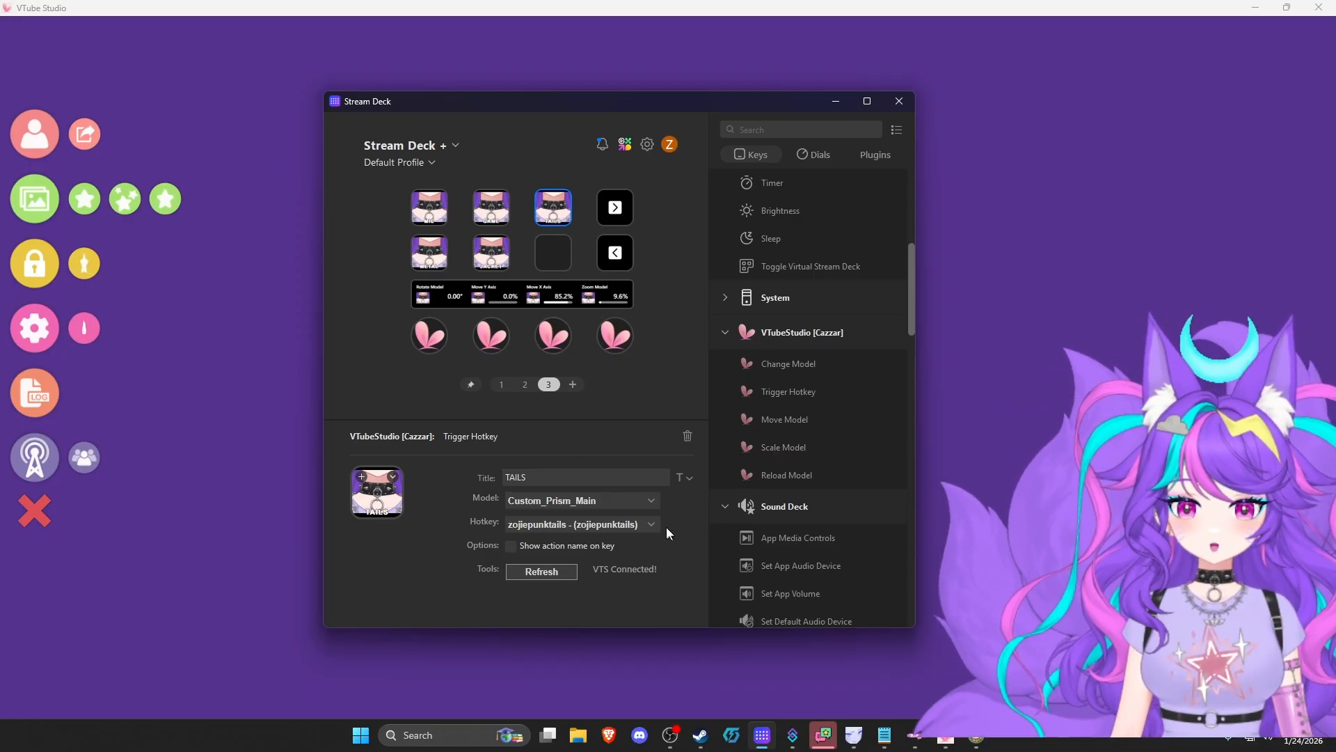
Check the models and hotkeys available for the TAILS key, keeping its current model and hotkey selected
left_click(650, 501)
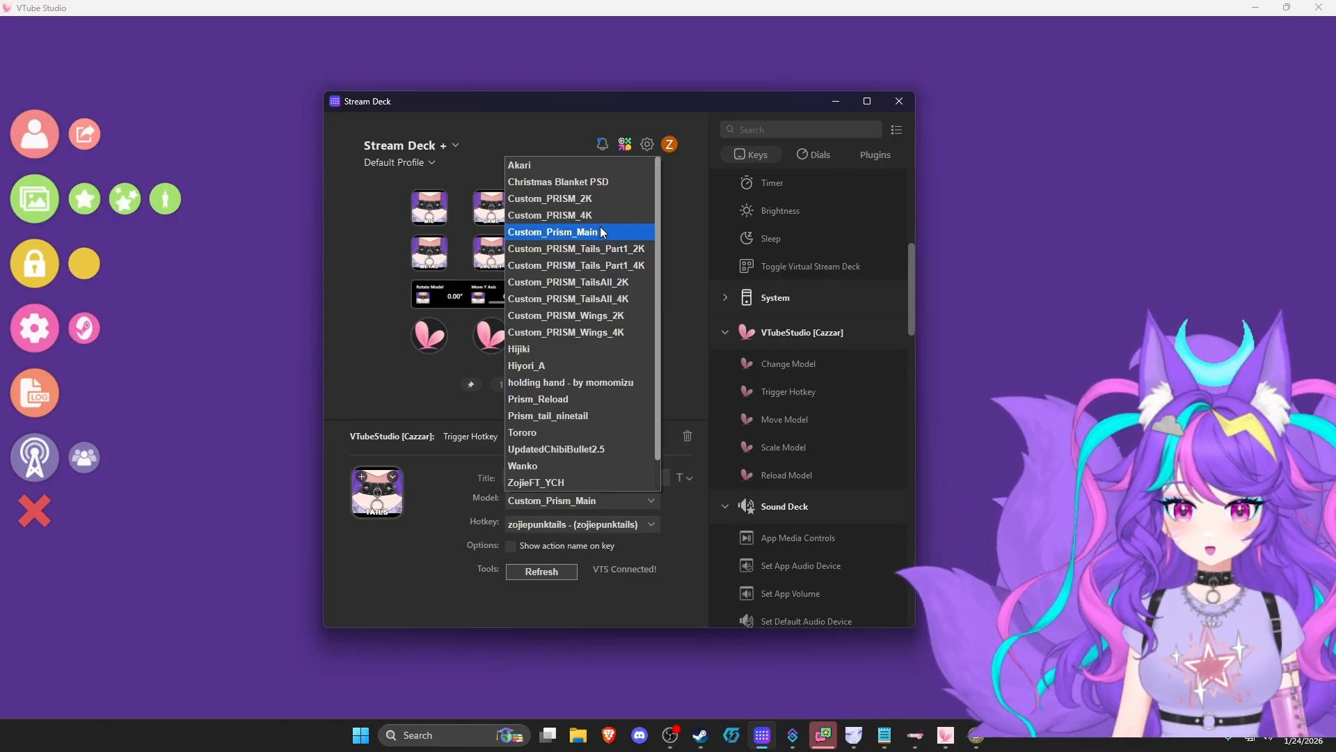
left_click(683, 354)
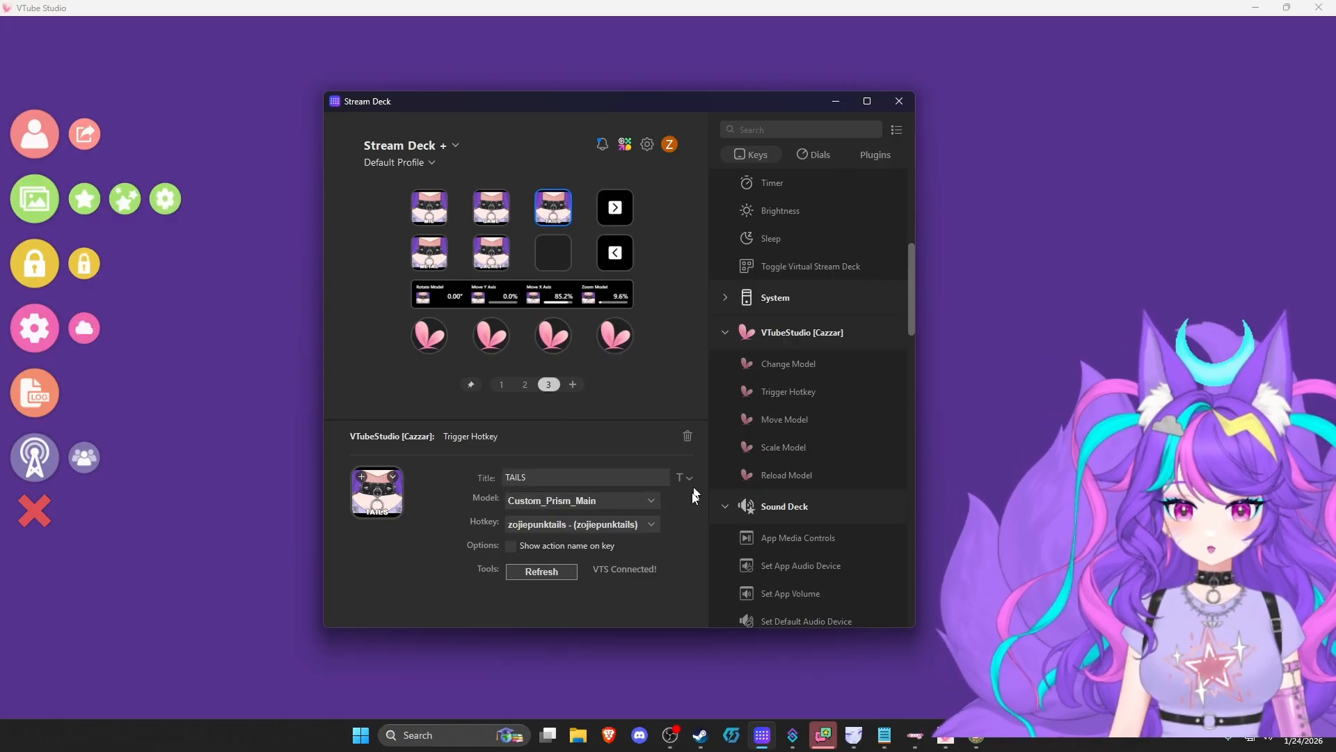
left_click(653, 525)
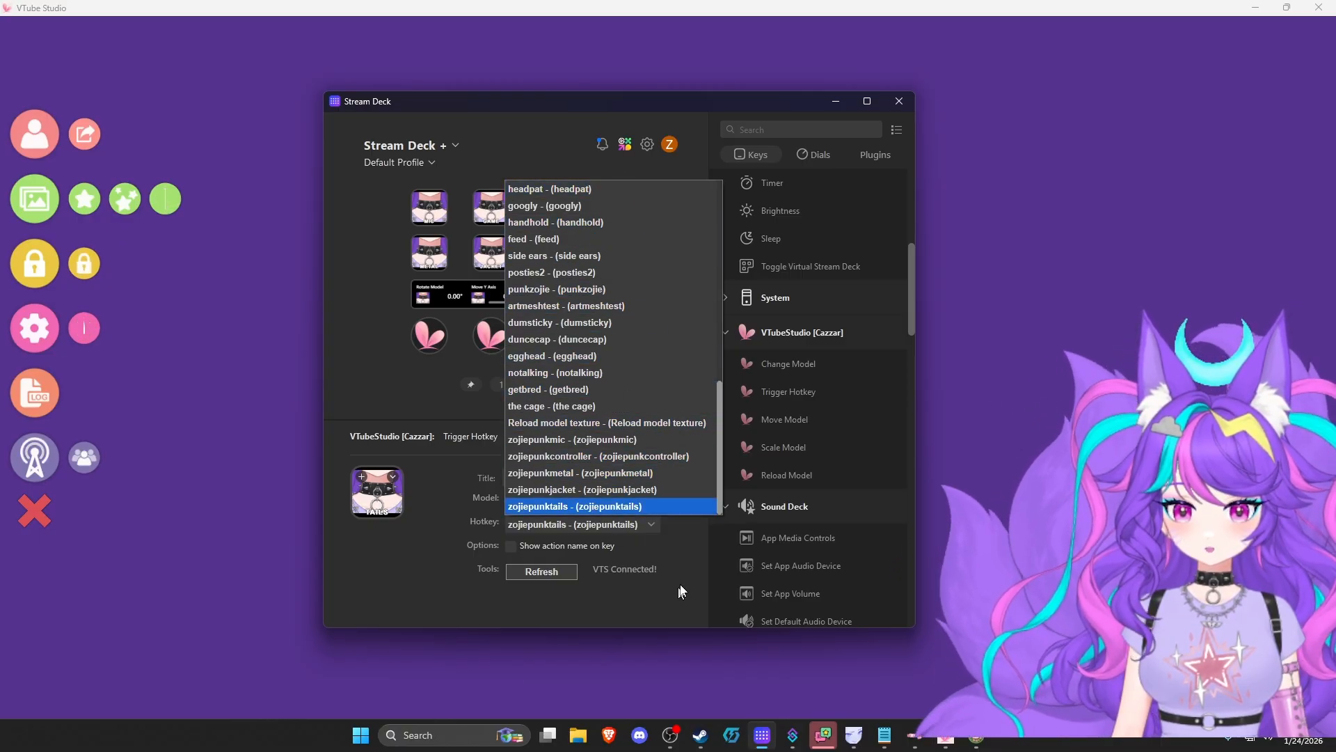
left_click(654, 506)
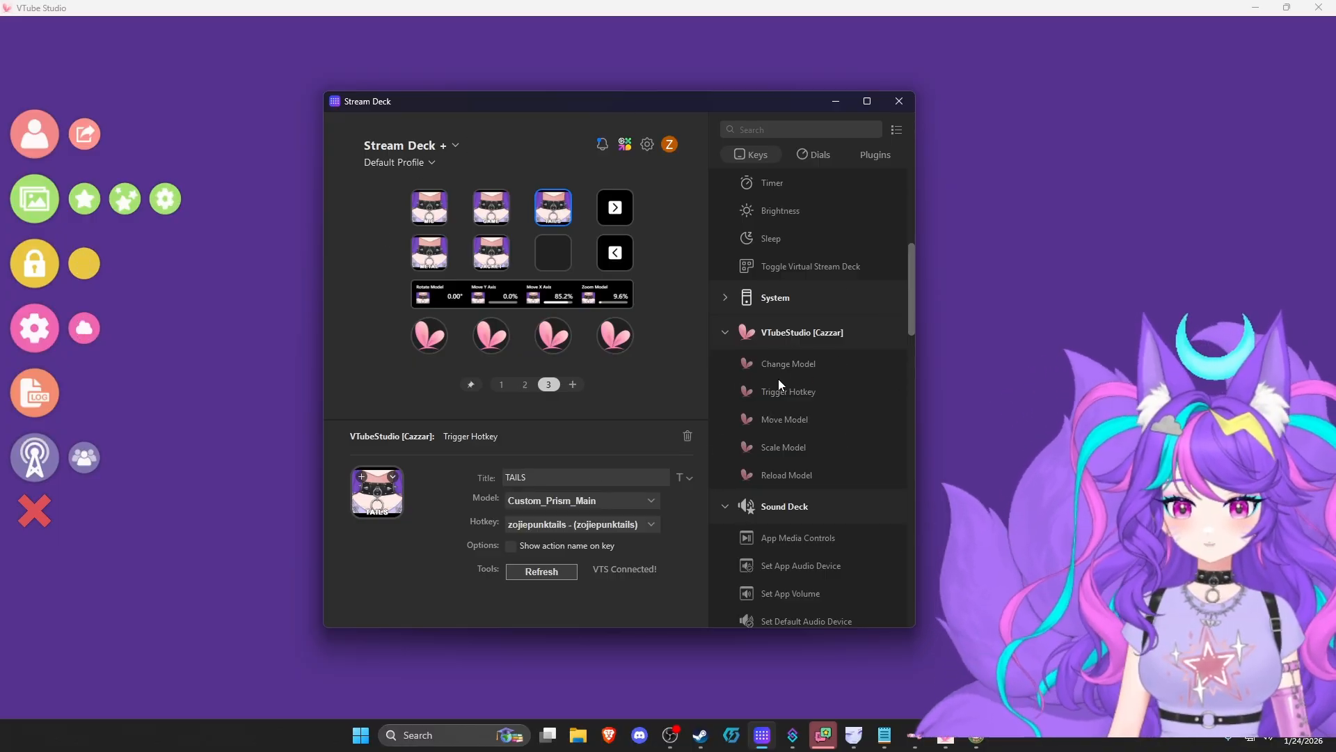
Close the Stream Deck window and open the settings in VTube Studio
left_click(894, 104)
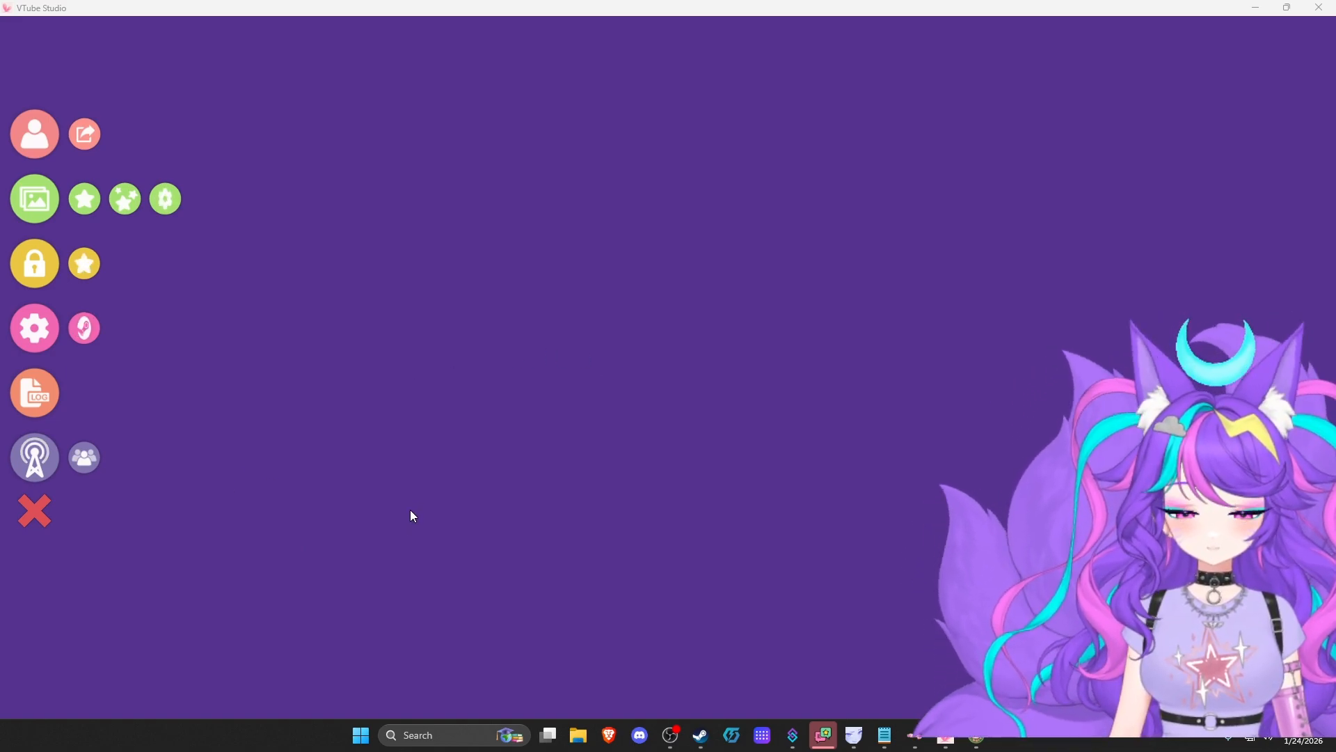
left_click(32, 336)
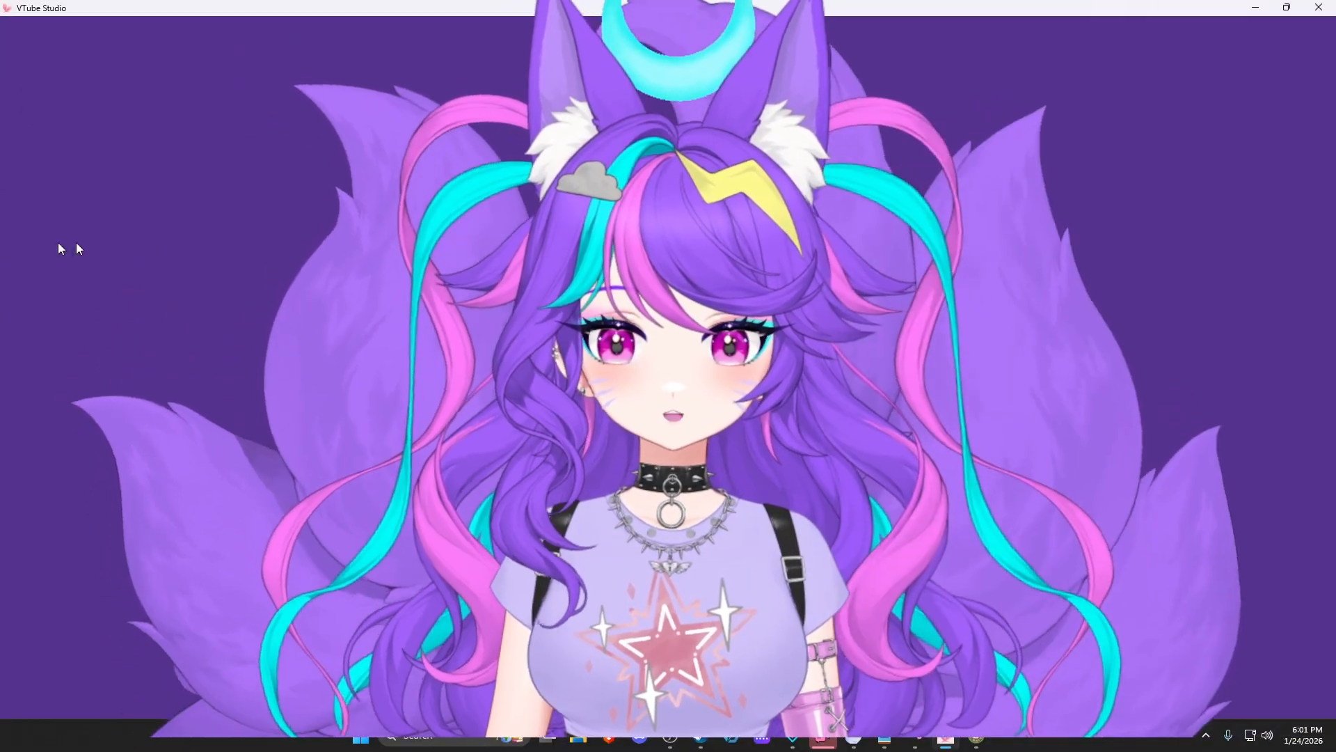
double_click(237, 269)
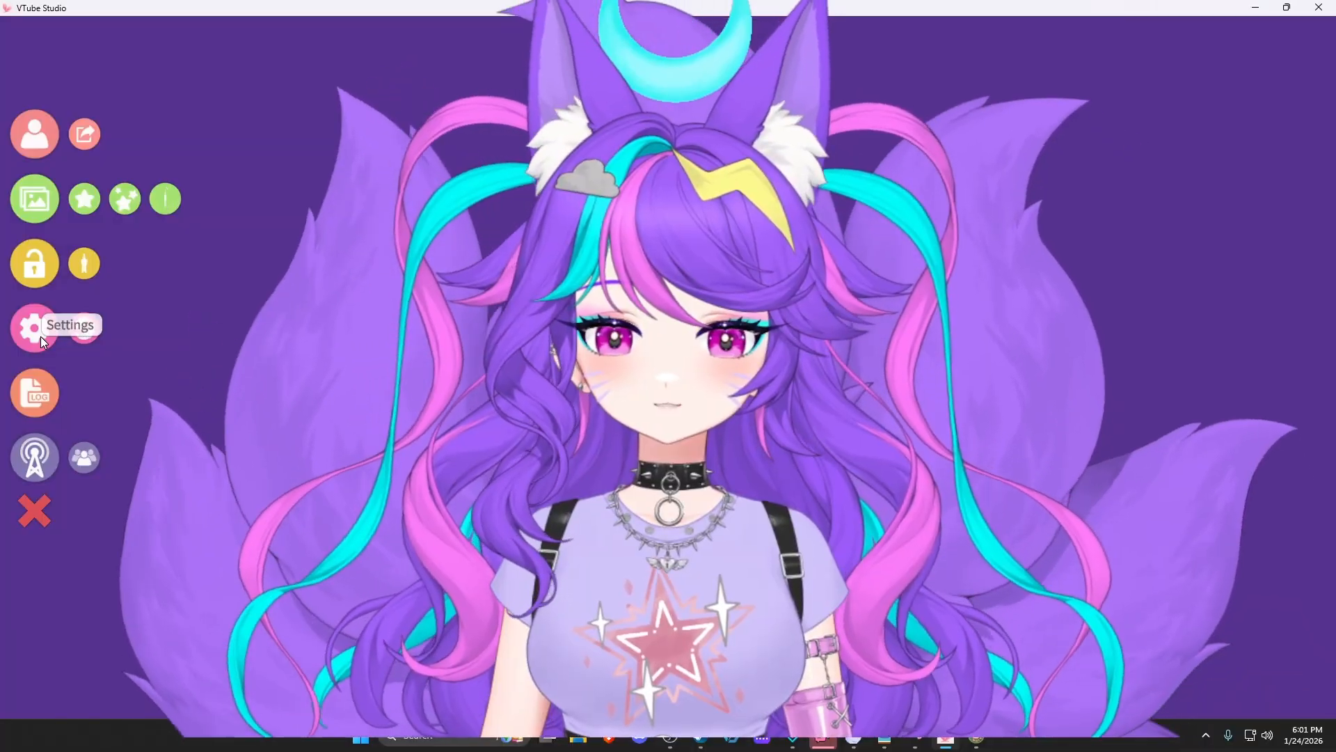
left_click(41, 336)
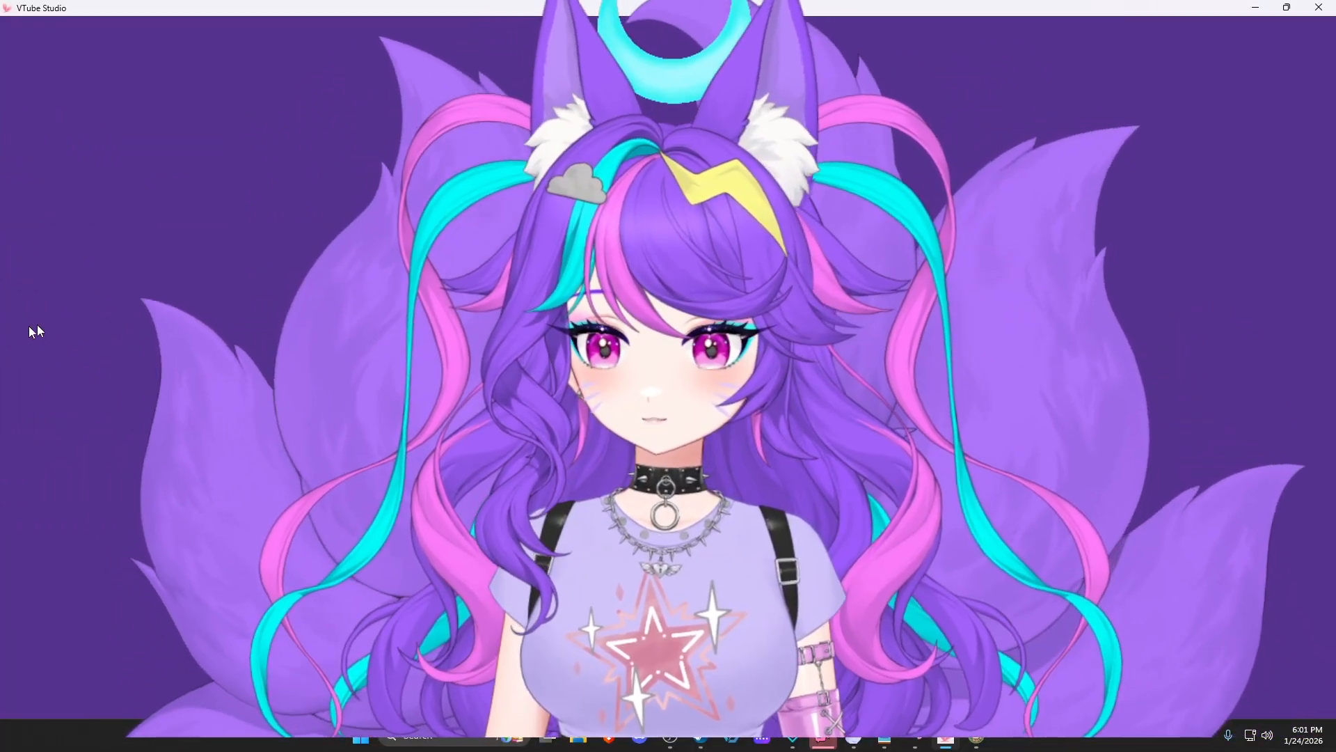
Bring up the main menu beside the model and look over its background, item lock and log options
double_click(145, 325)
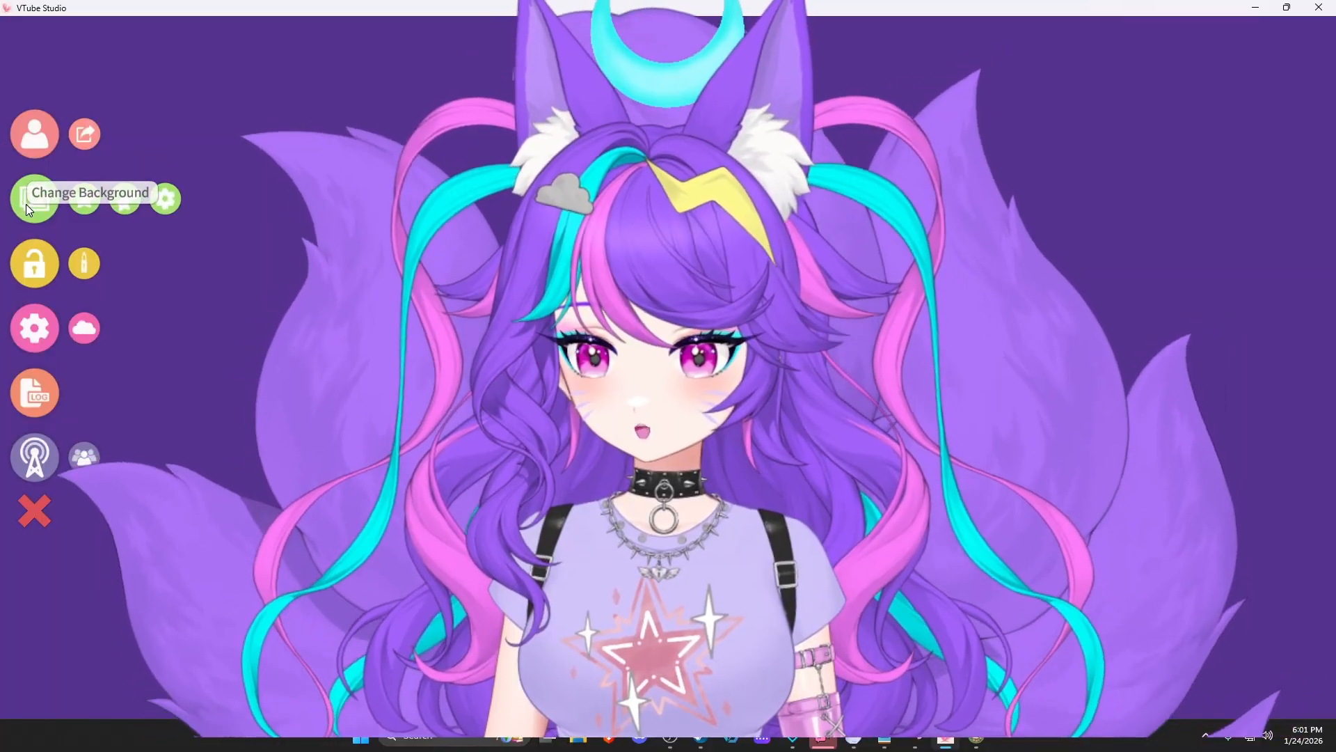
double_click(136, 207)
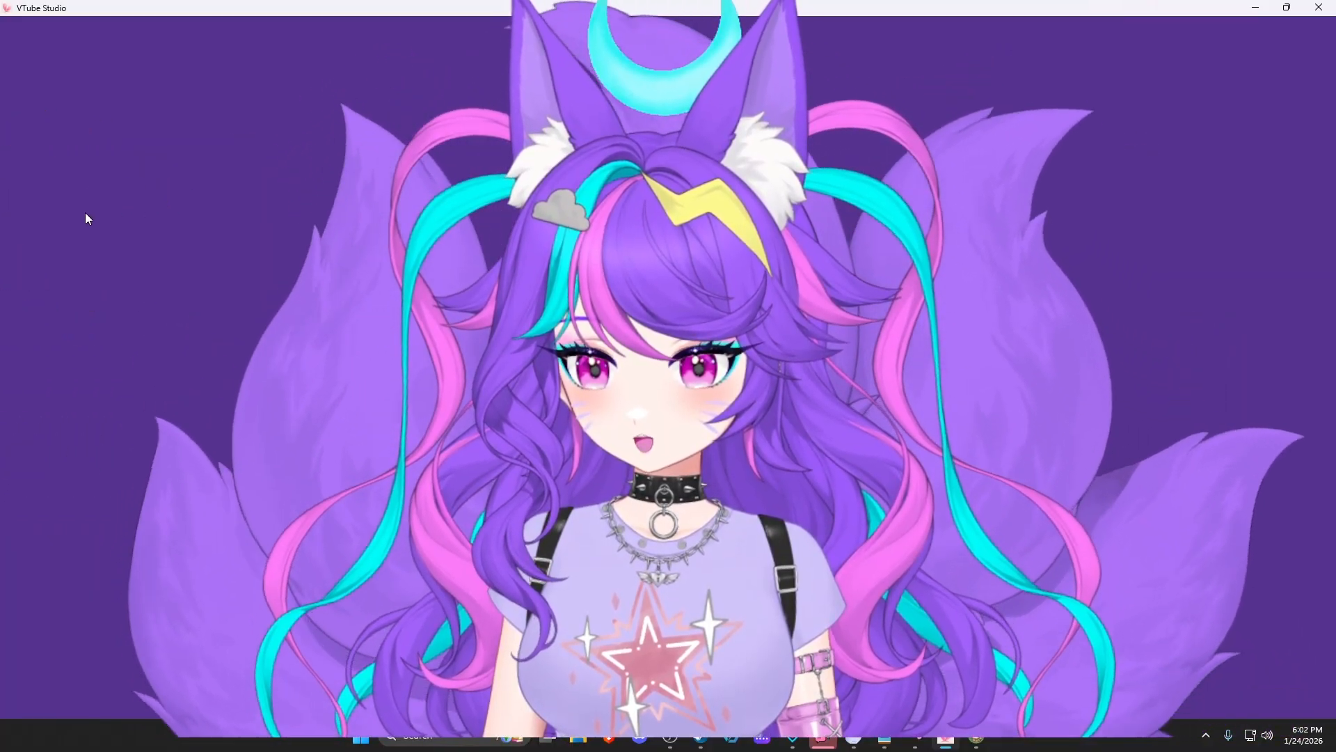
double_click(248, 253)
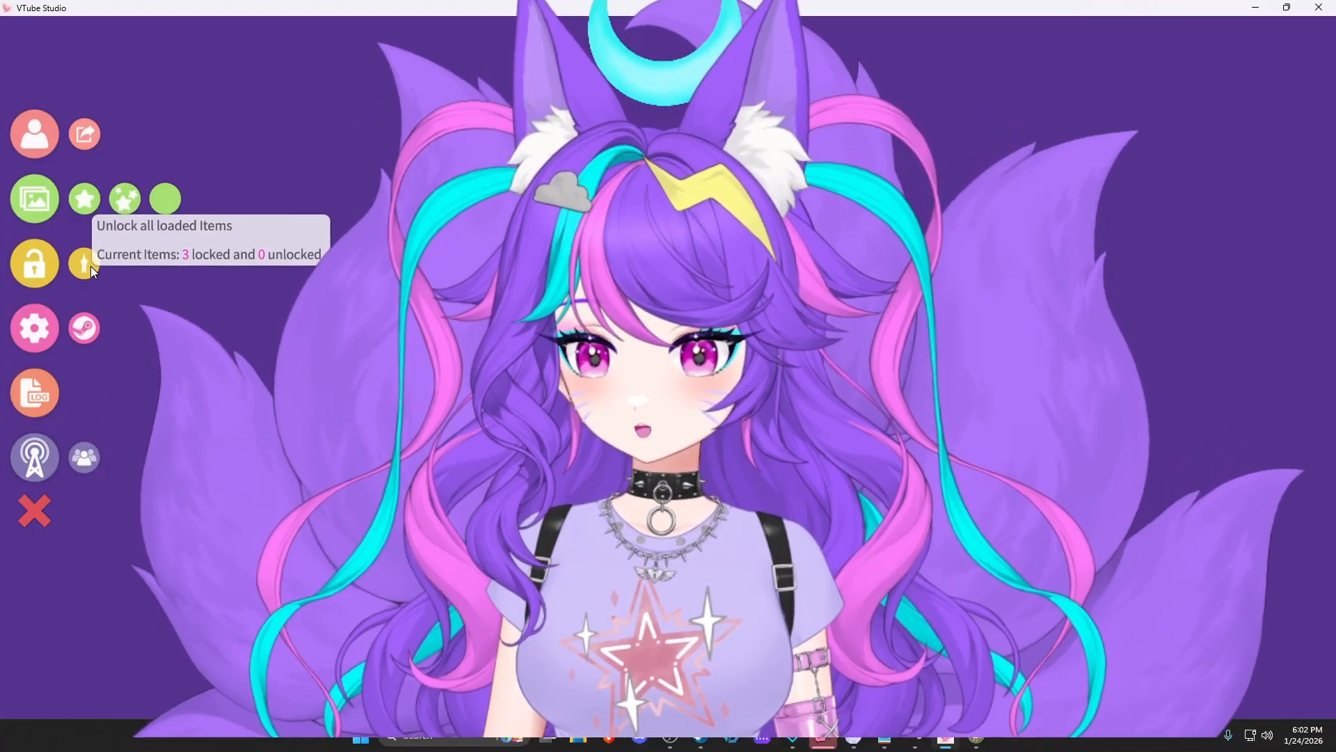
left_click(39, 312)
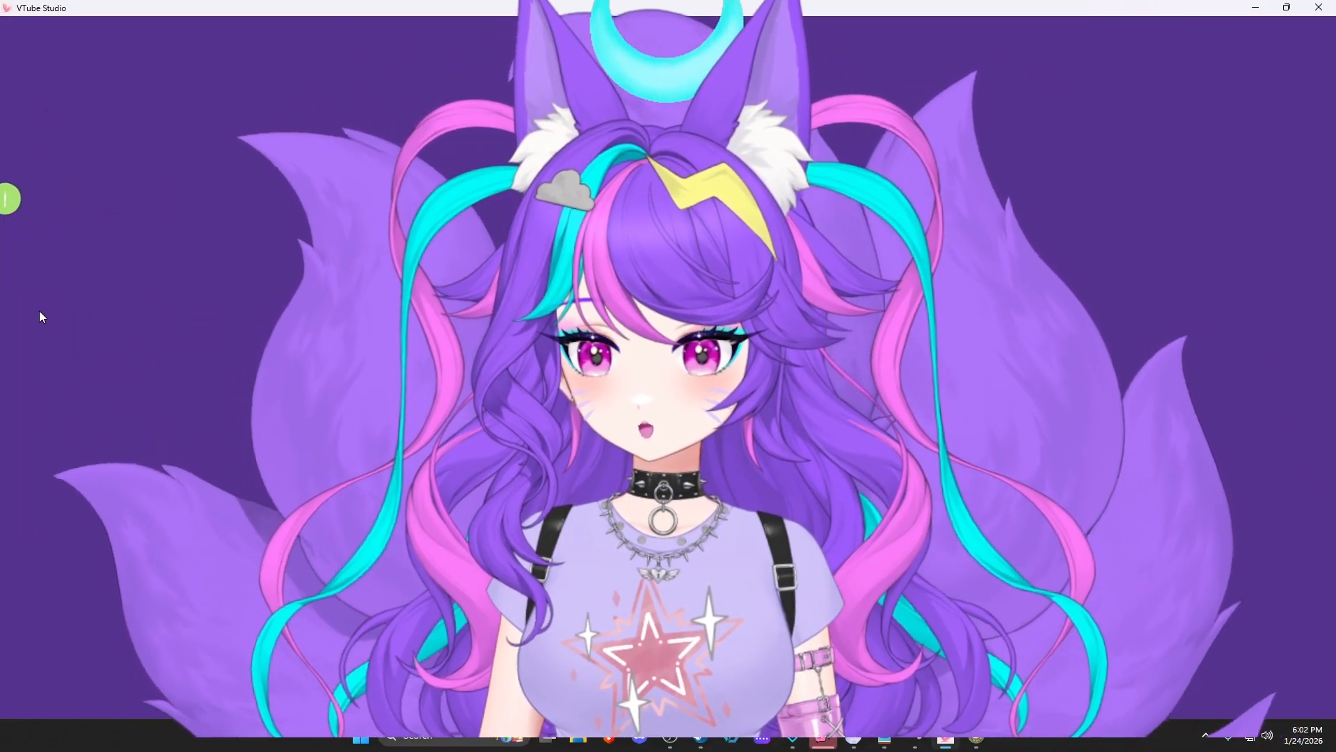
double_click(224, 334)
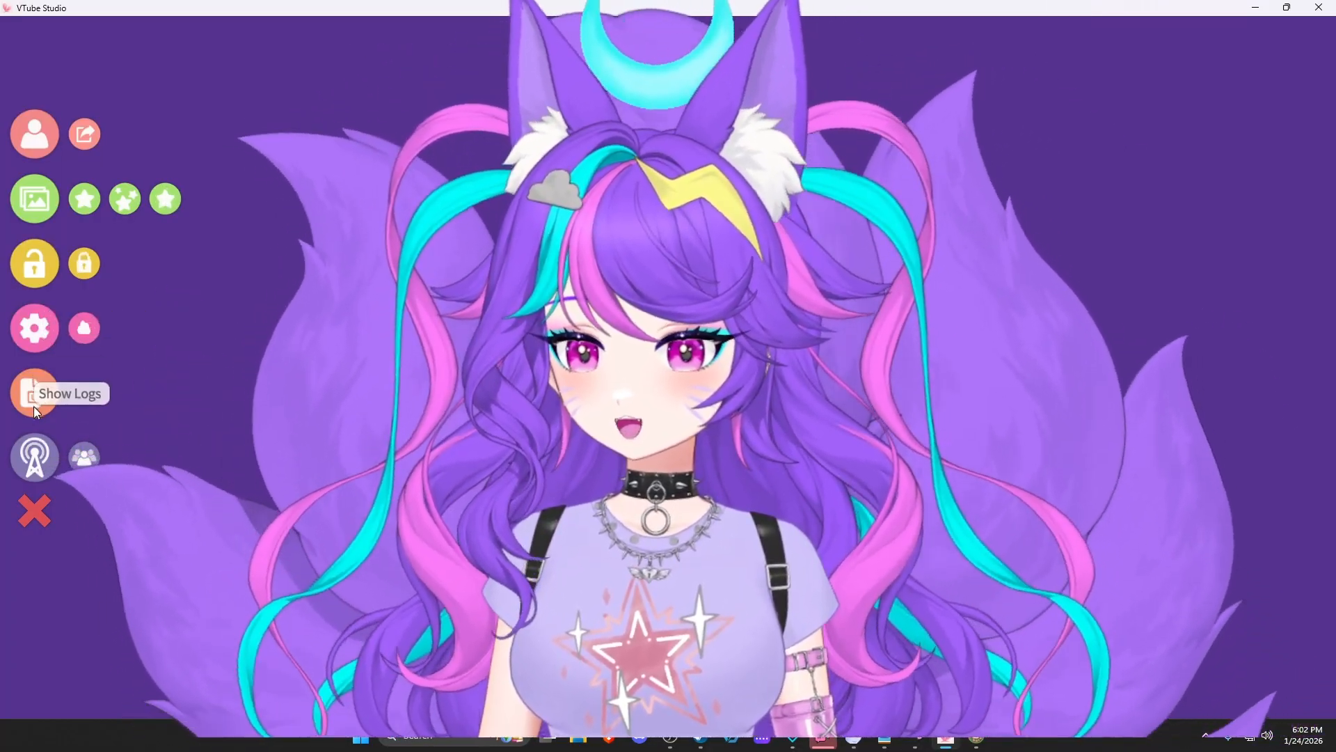
Open the general settings and look through the connection, Live2D Cubism Editor API, Advanced Lipsync and Twitch sections
left_click(34, 327)
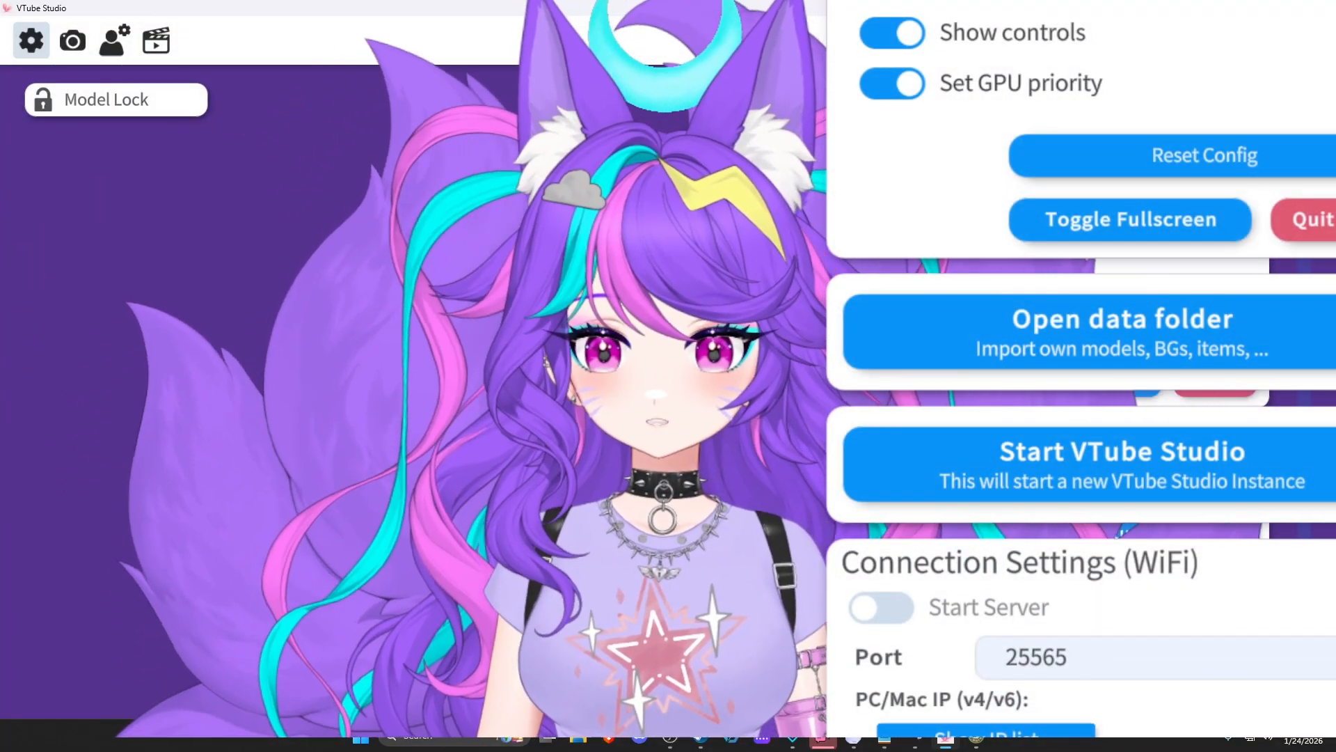
scroll(1082, 376, "down", 10)
scroll(1082, 375, "down", 6)
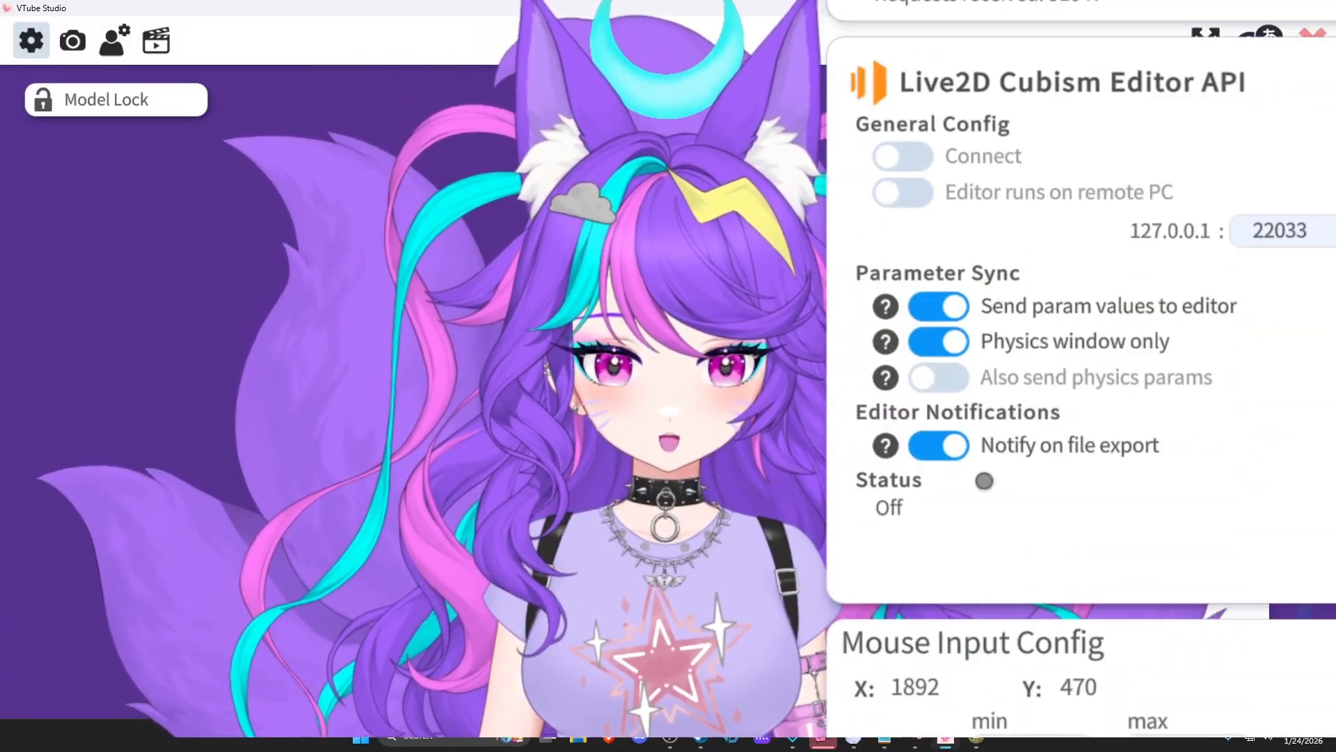
scroll(1082, 376, "down", 15)
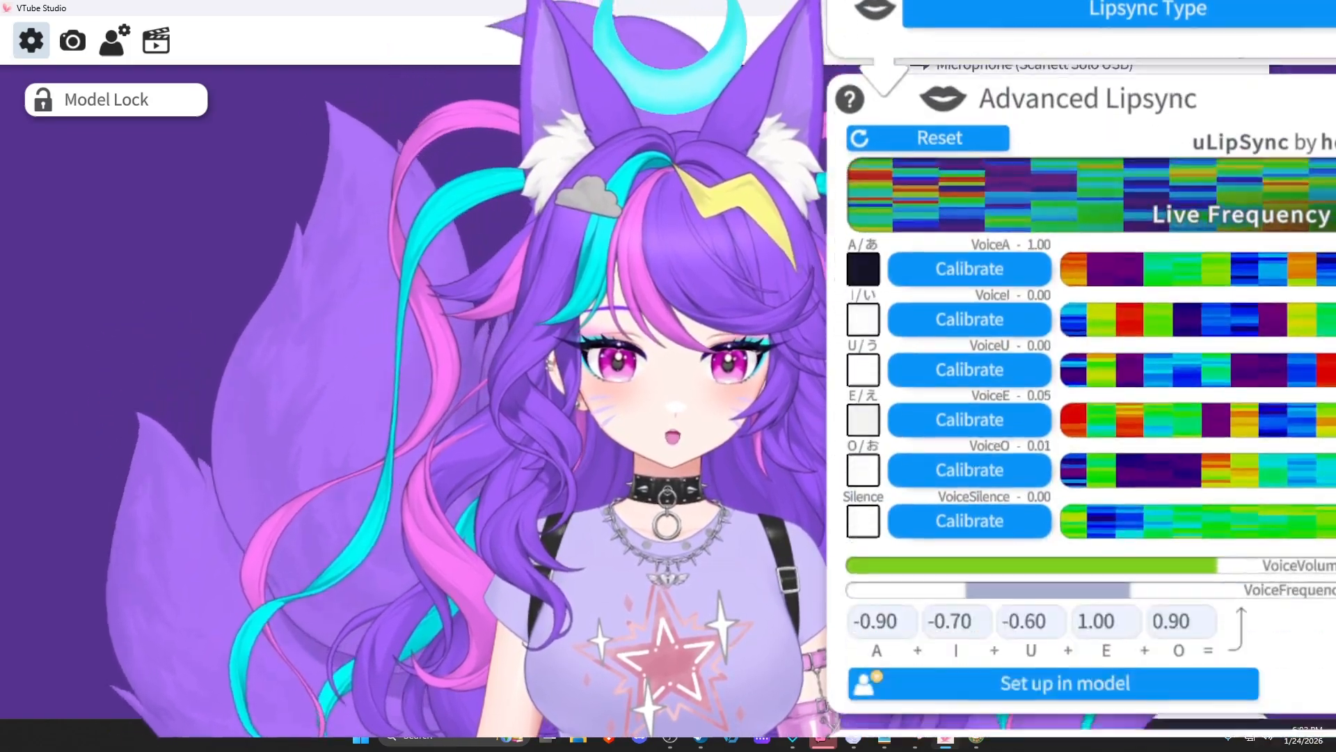
scroll(1083, 376, "down", 3)
scroll(1082, 375, "down", 2)
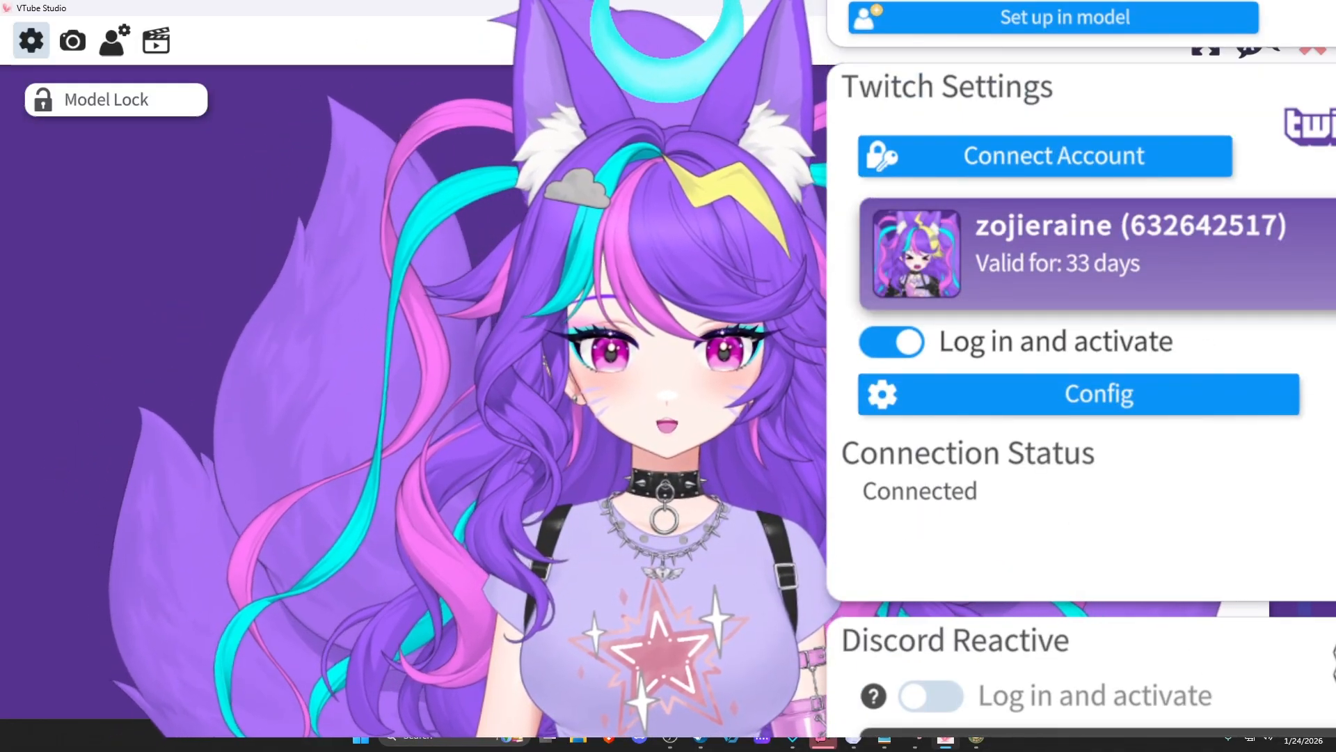
scroll(1082, 375, "down", 2)
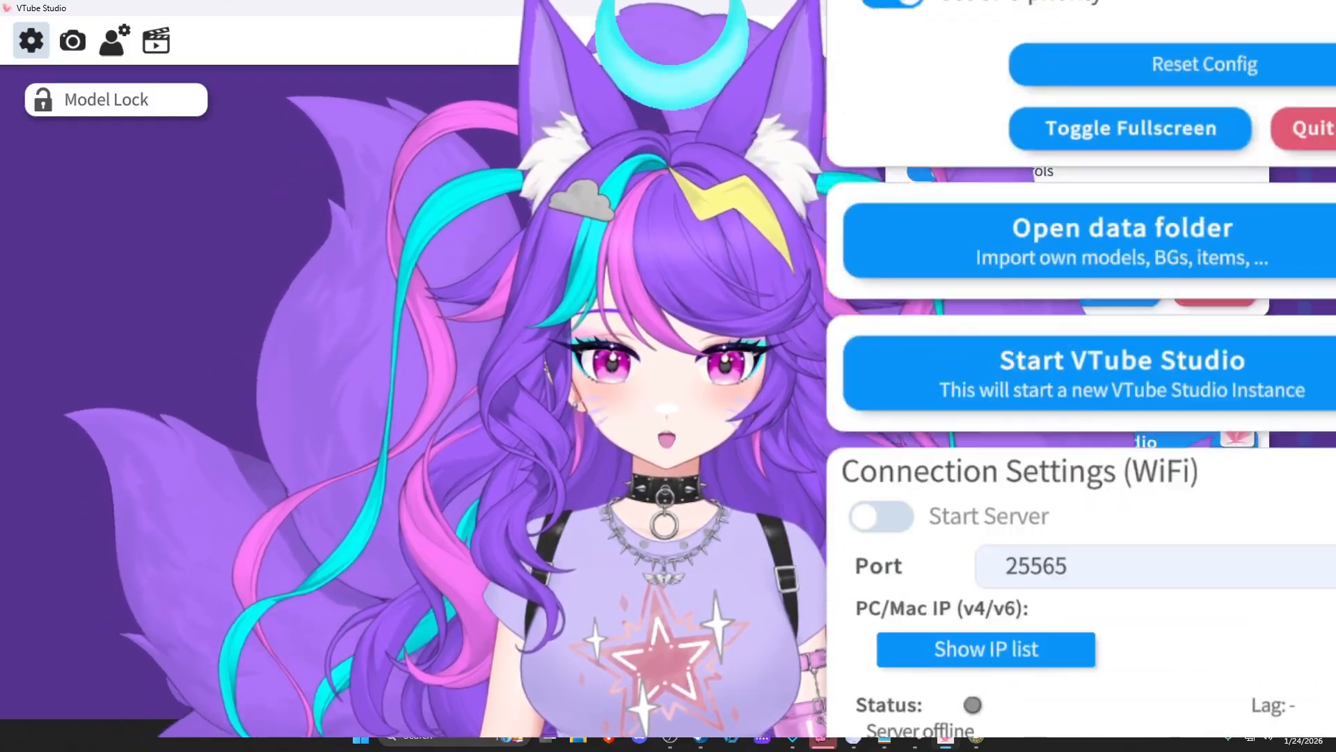
scroll(1078, 348, "down", 15)
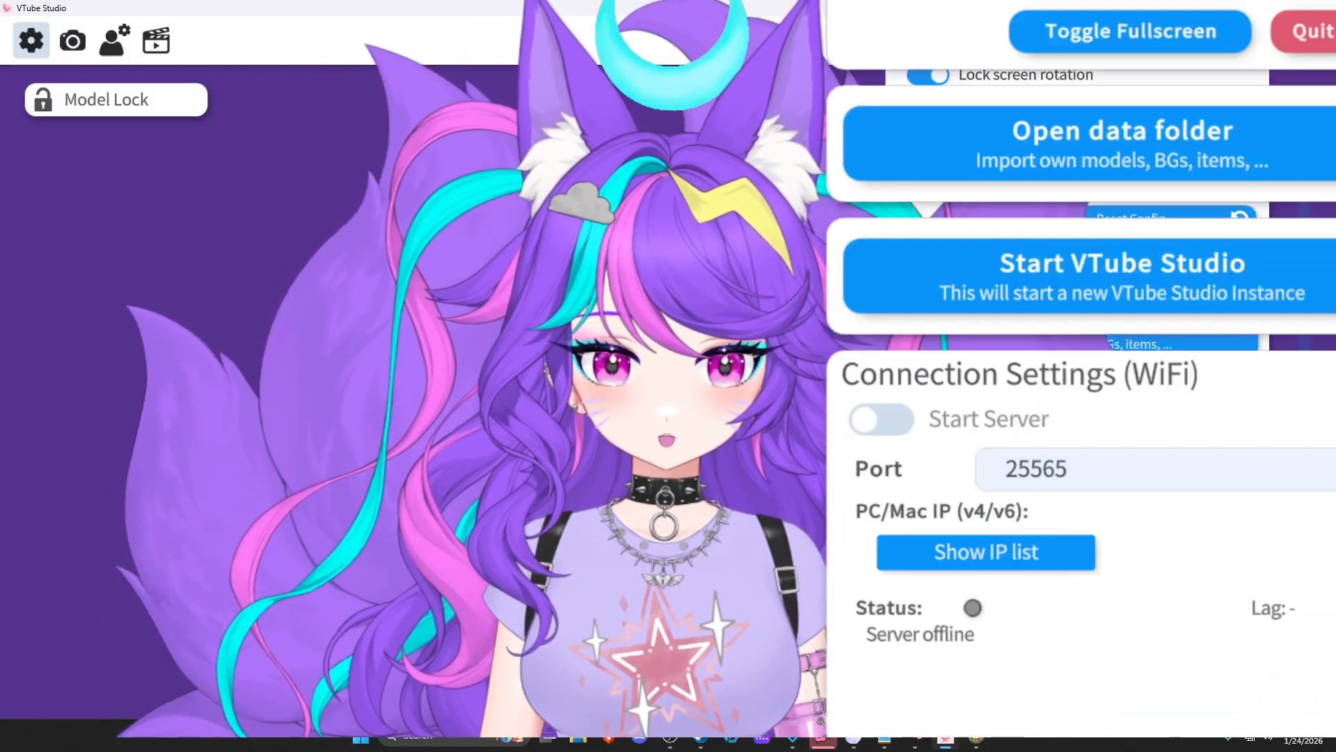
scroll(1078, 348, "up", 15)
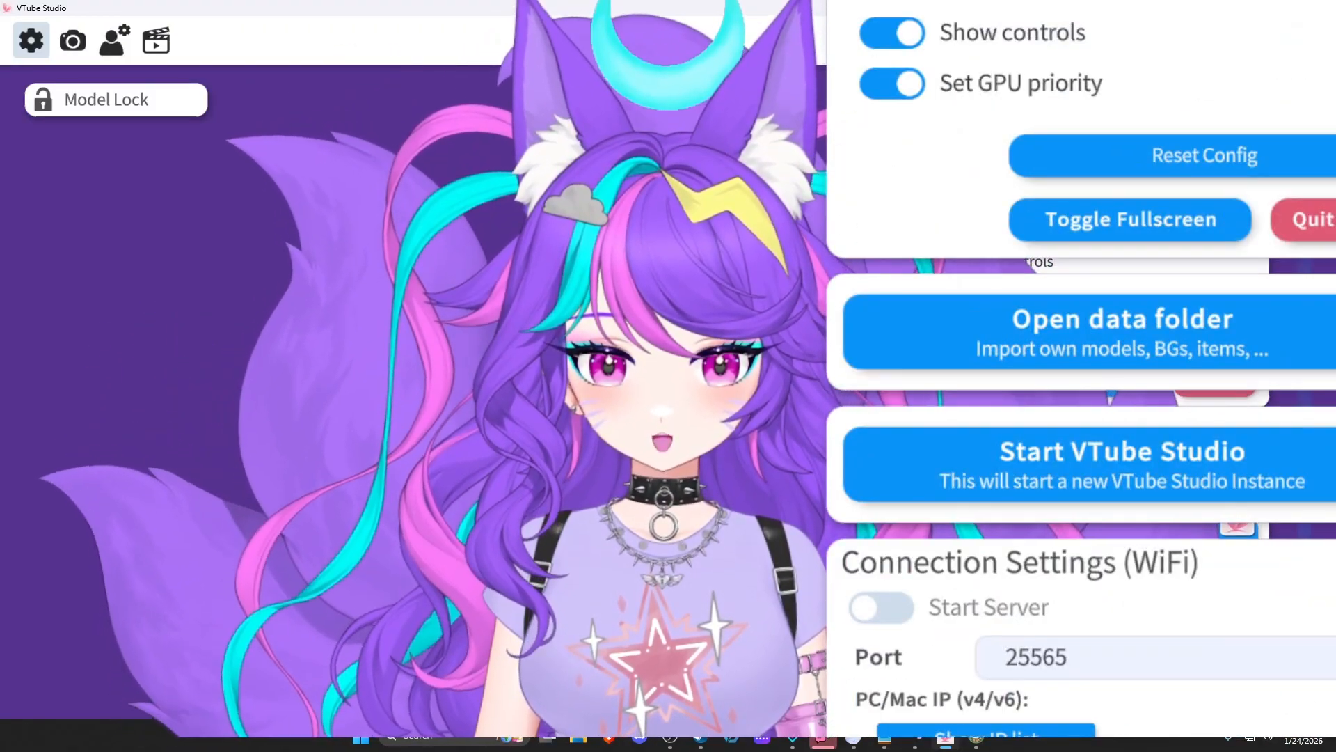
Look through the camera settings, covering webcam tracking, sensitivities, Tobii, NDI and Live2D animation recording
left_click(82, 43)
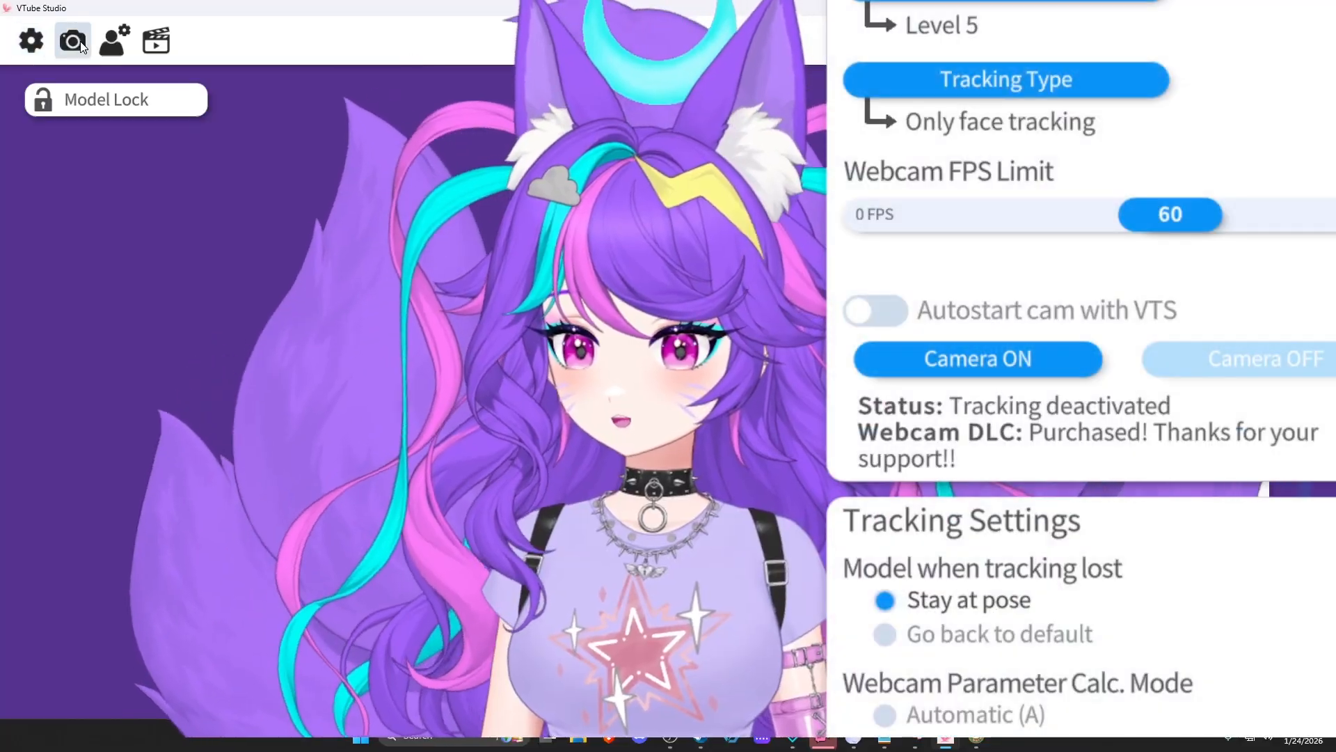
scroll(1079, 348, "down", 15)
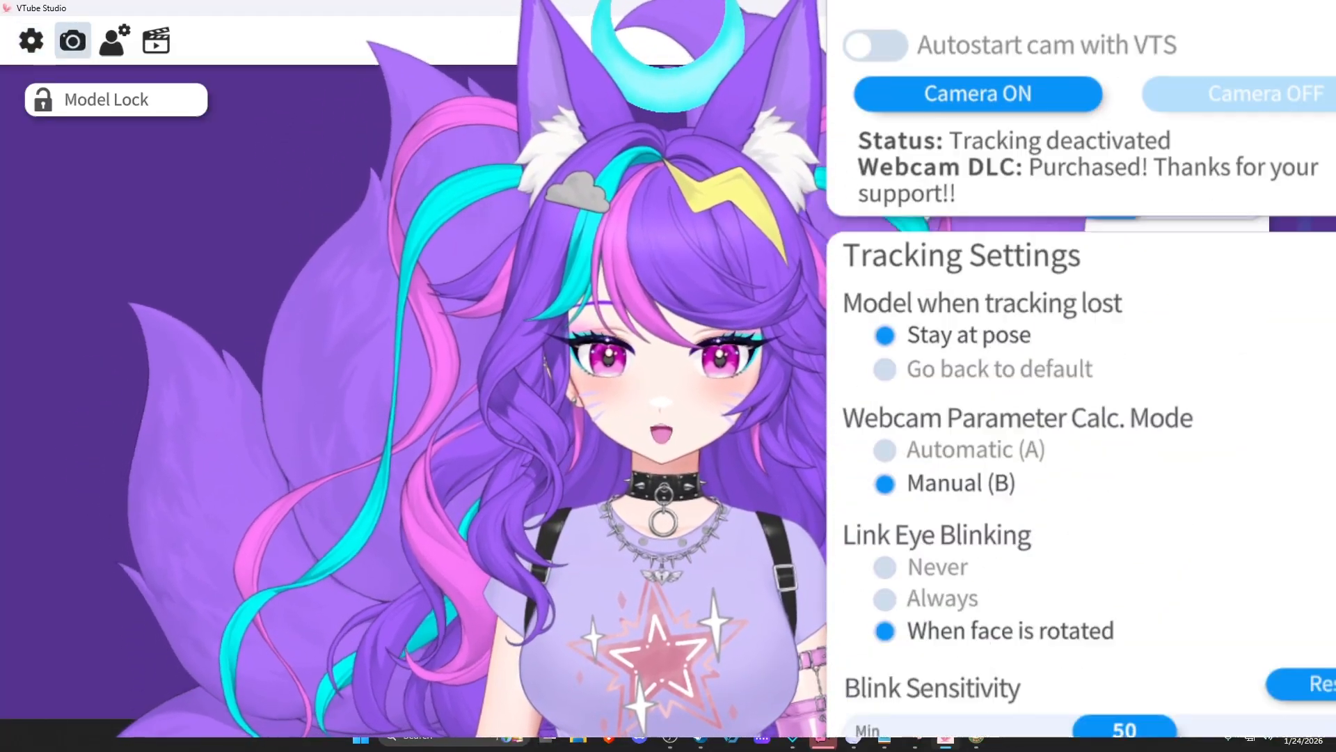
scroll(1079, 348, "down", 5)
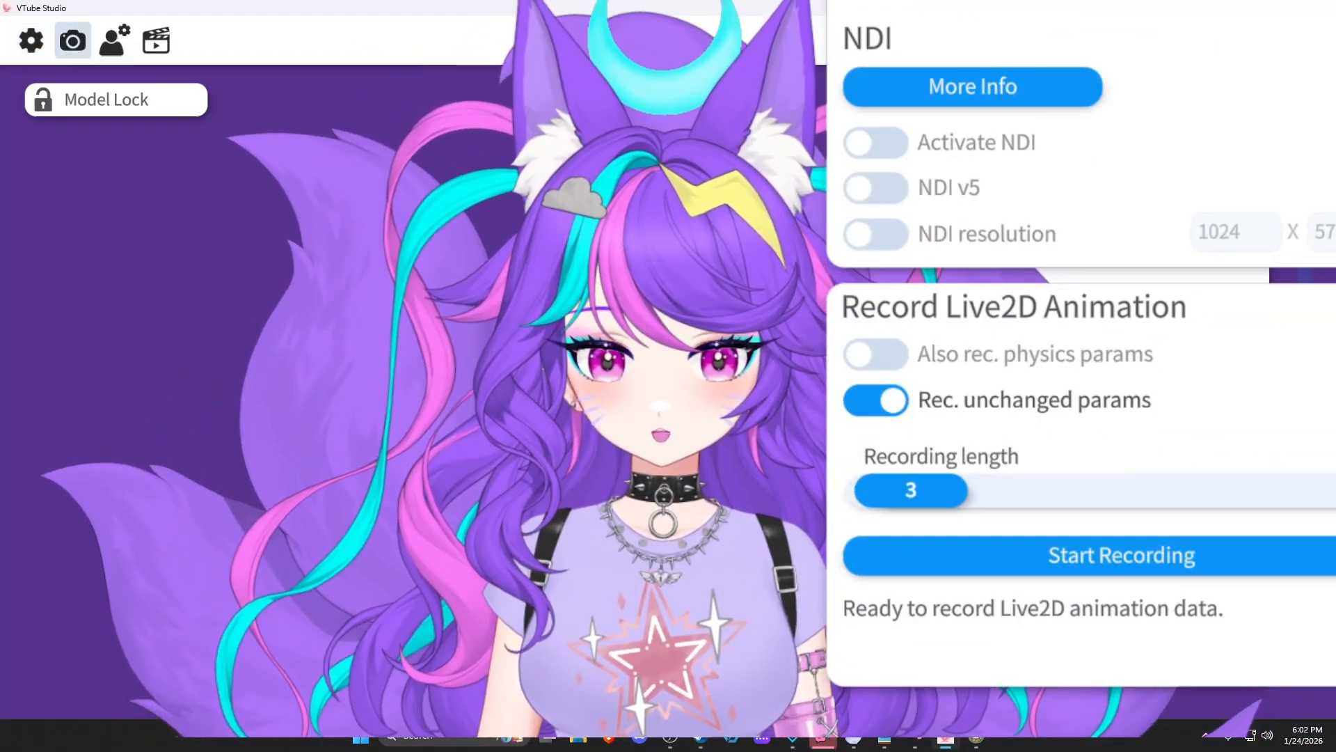
scroll(1079, 348, "up", 15)
scroll(1079, 348, "up", 3)
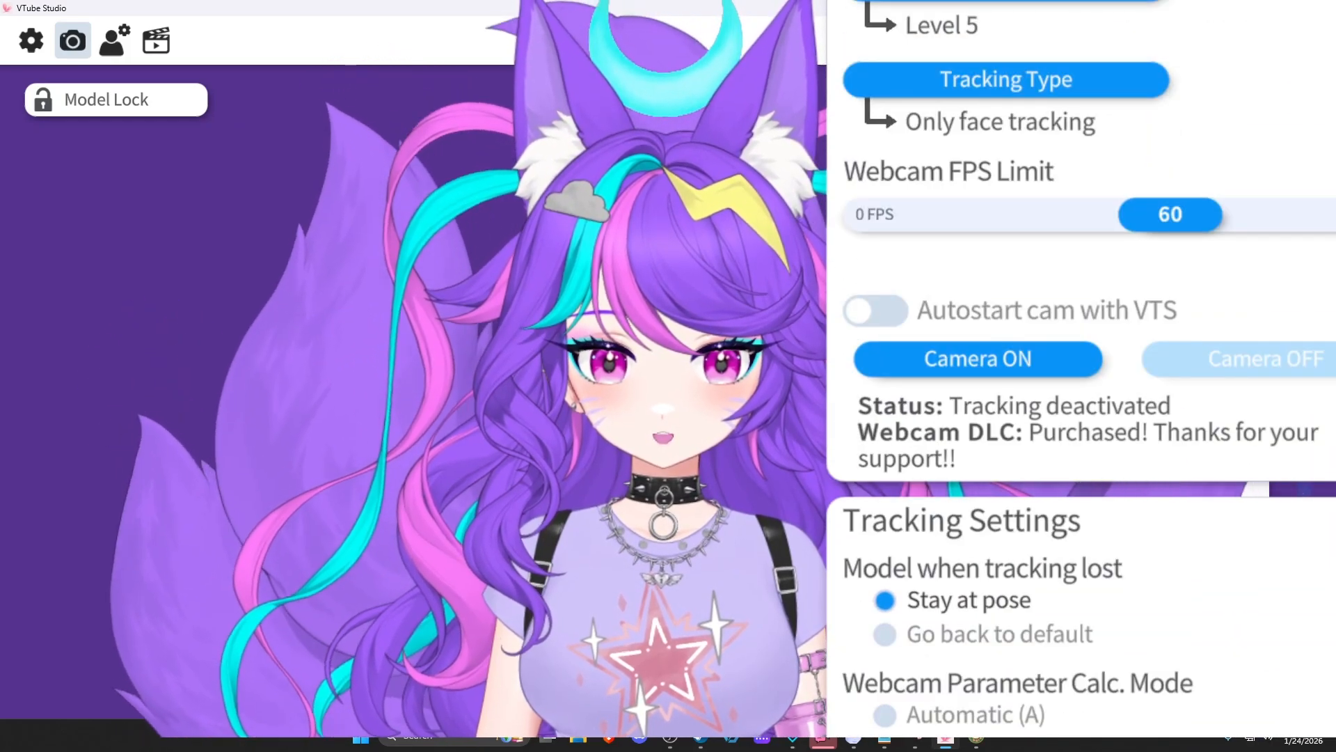
scroll(1079, 348, "down", 10)
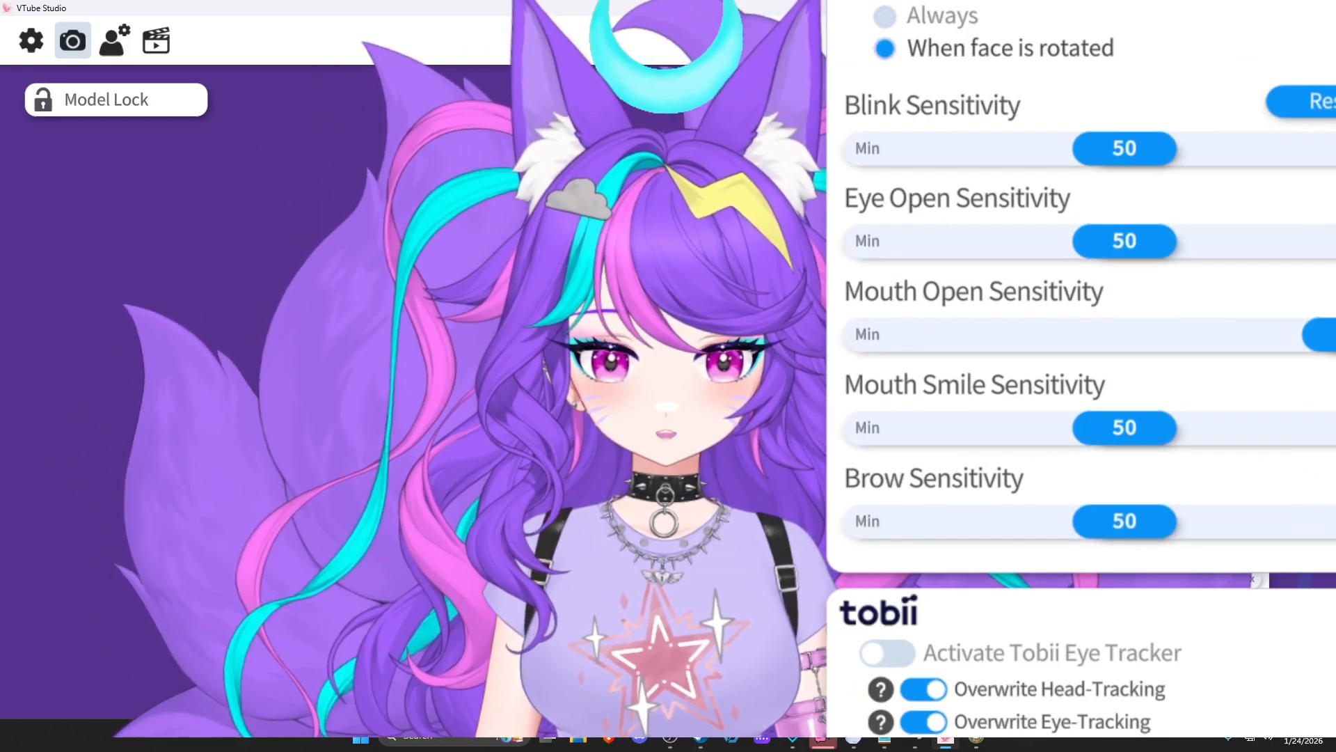
scroll(1078, 348, "down", 2)
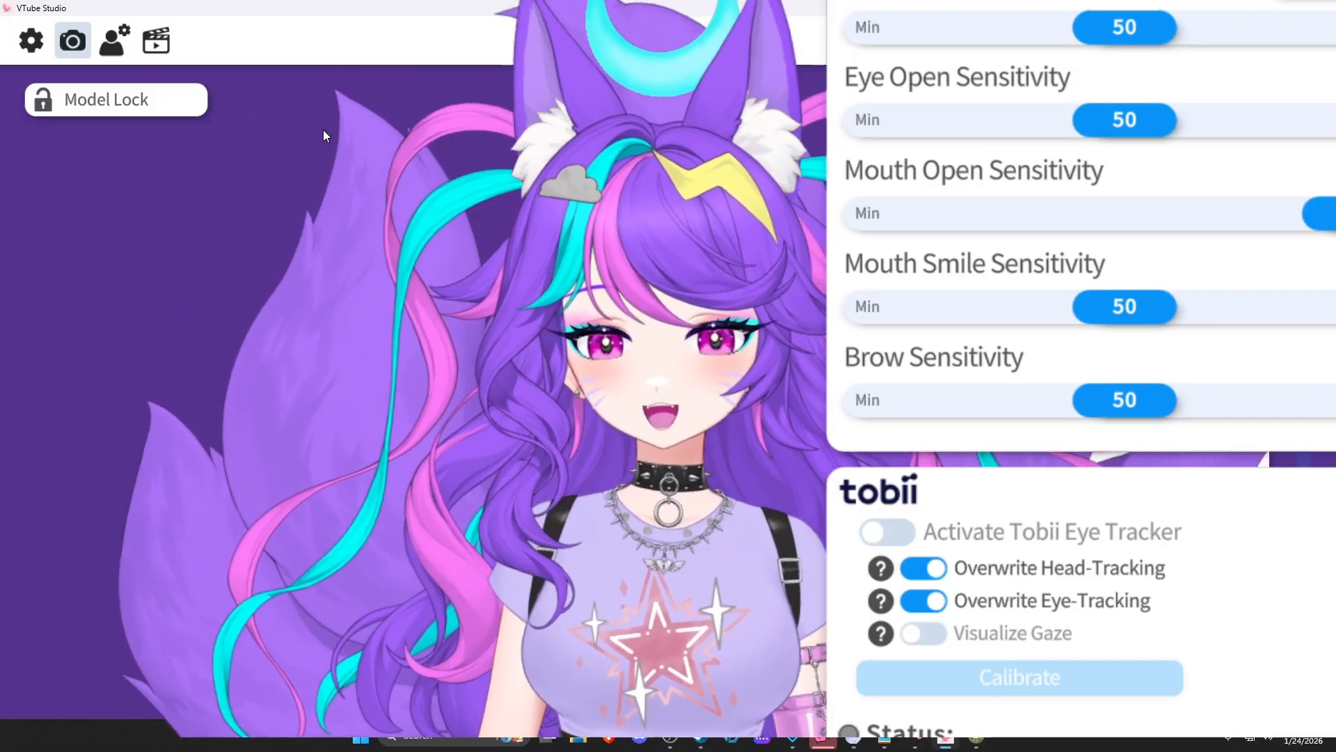
Look through the model settings, including idle animation, auto setup, model customization, Movement Config and Physics Settings
left_click(114, 41)
scroll(1079, 348, "down", 3)
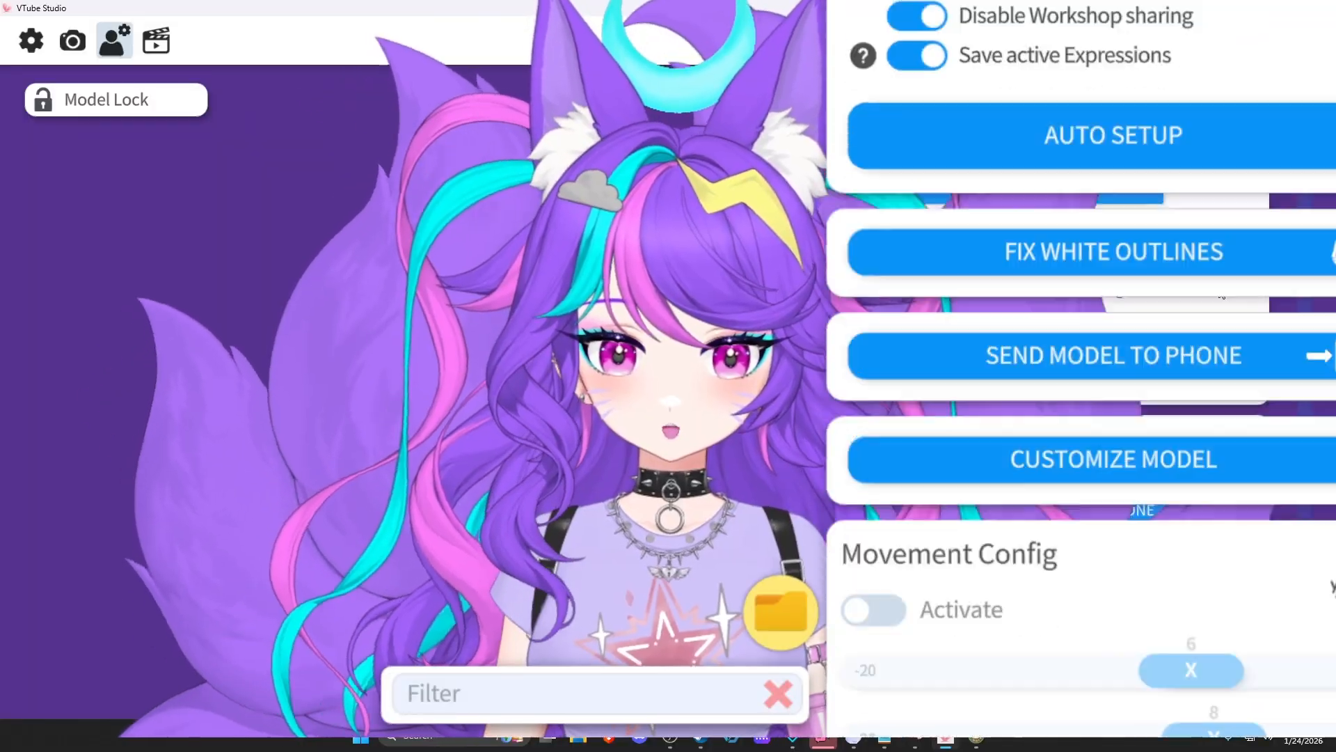
scroll(1078, 348, "down", 2)
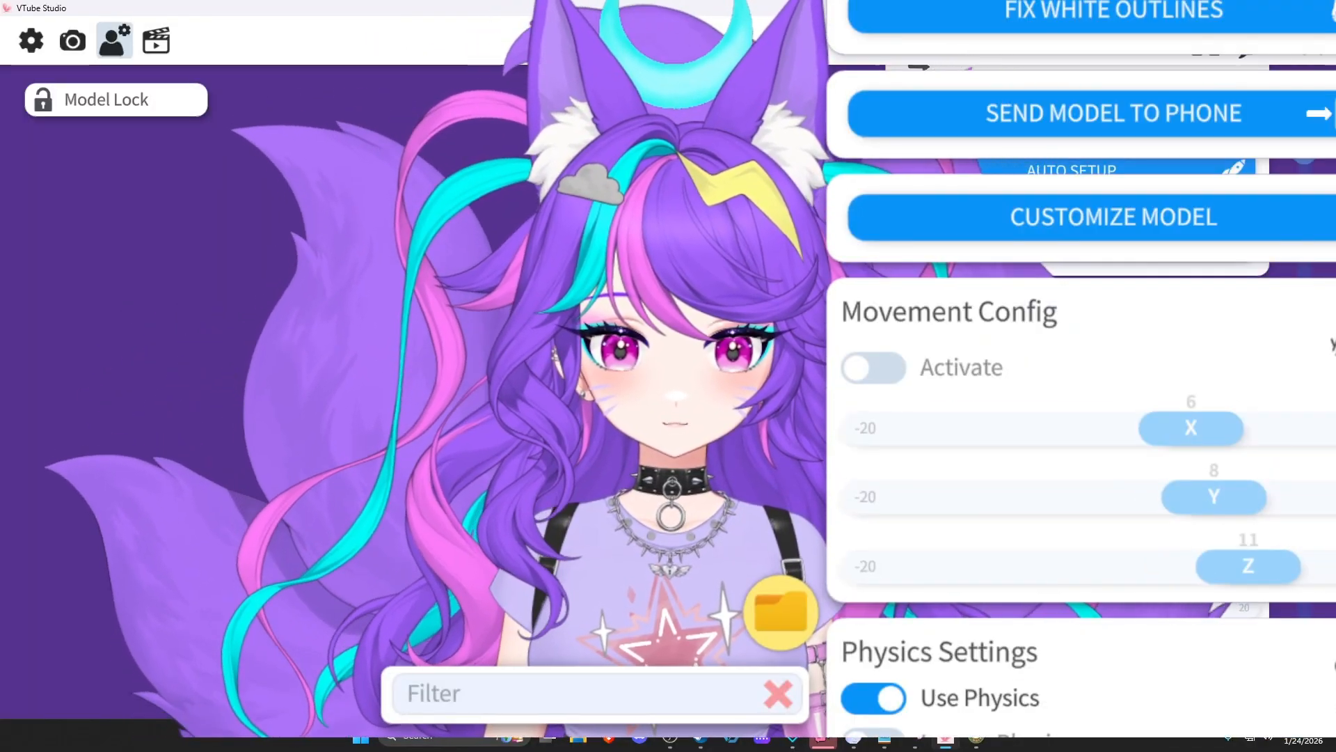
scroll(1244, 421, "up", 4)
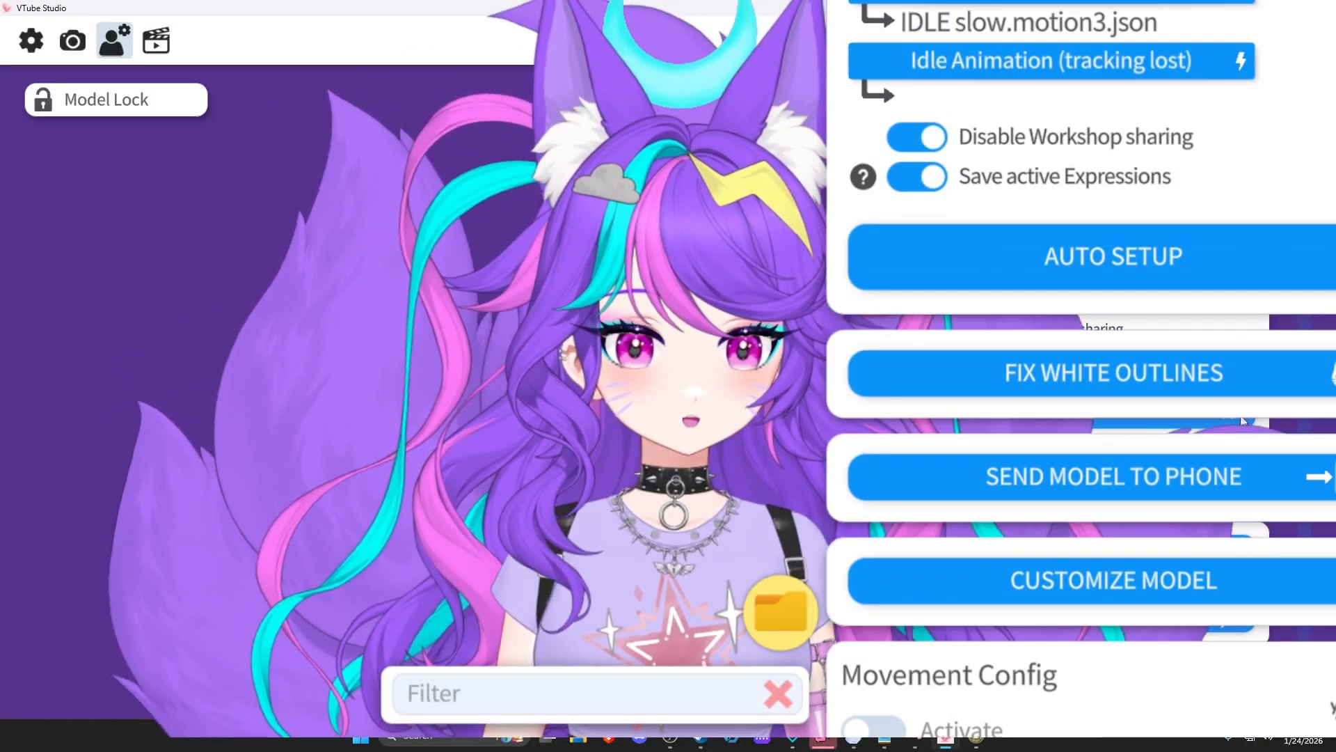
scroll(1244, 420, "down", 2)
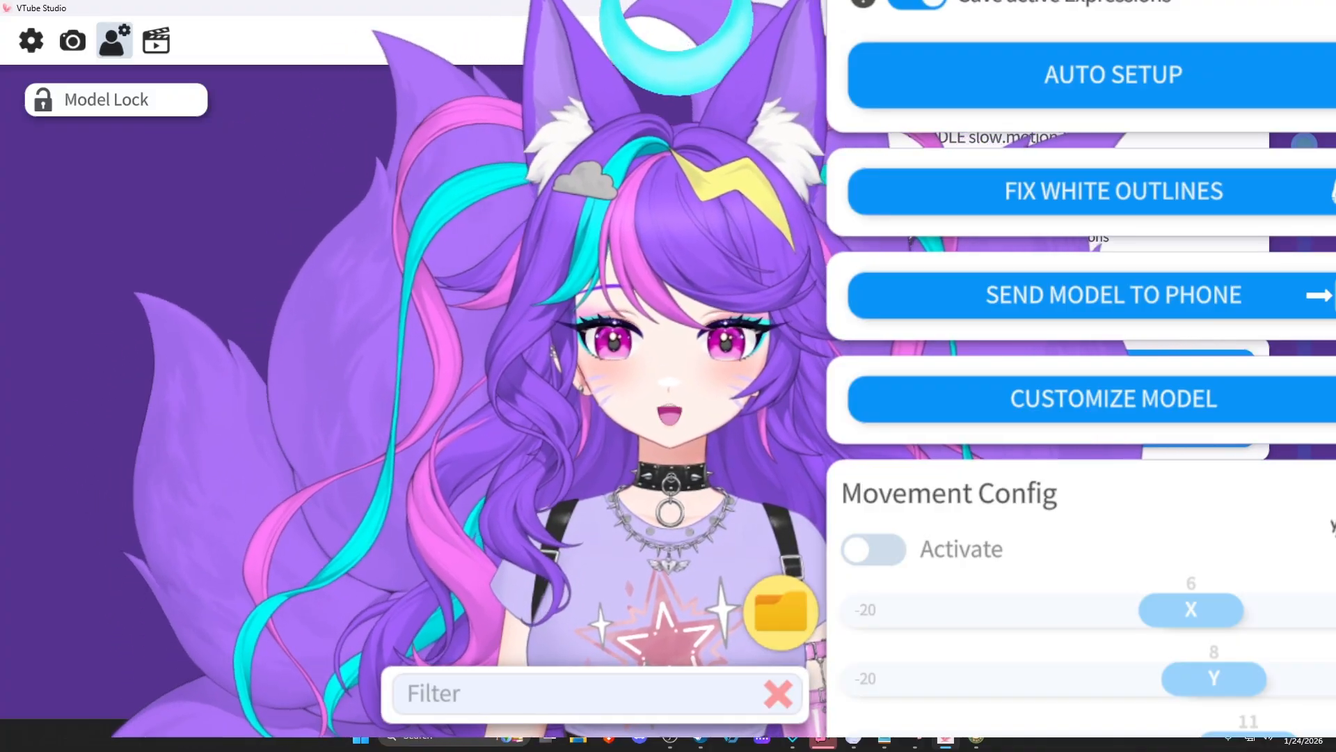
Show the model's hotkey and expression list and place the Stream Deck window beside it for comparison
left_click(156, 41)
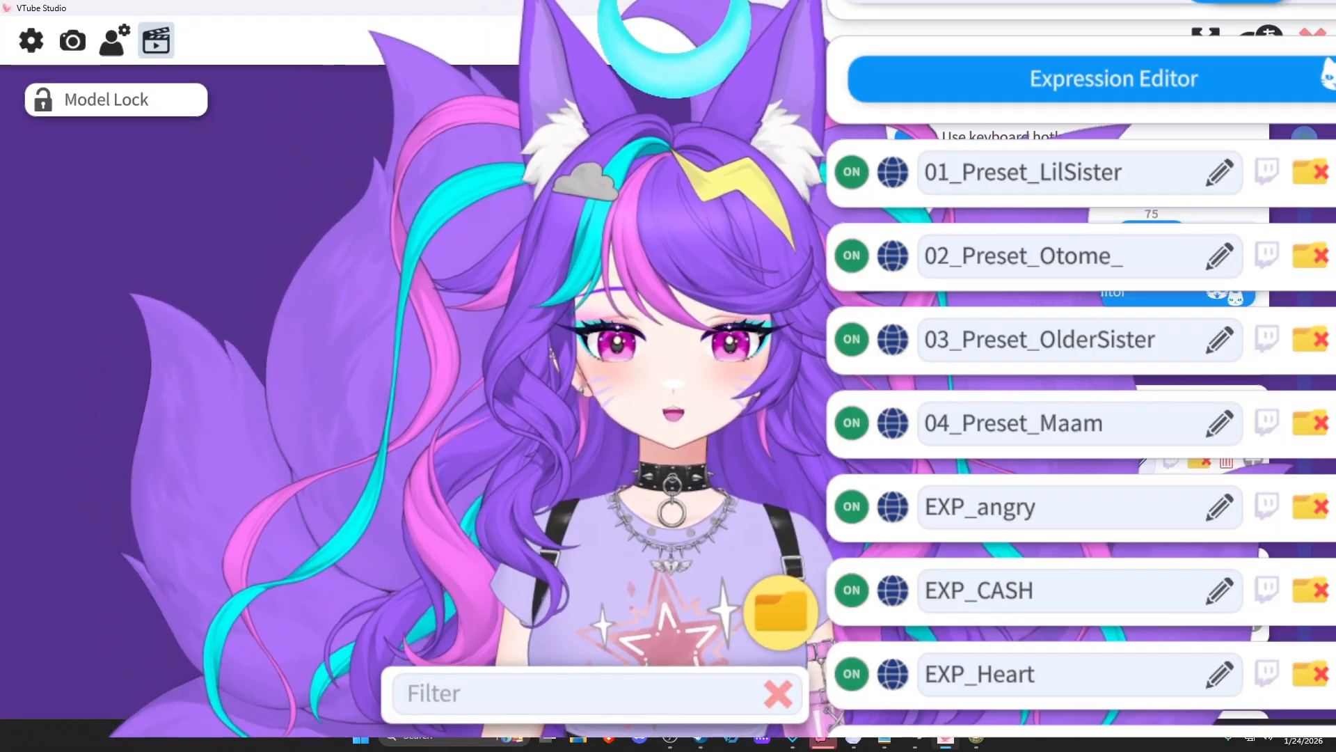
left_click(761, 740)
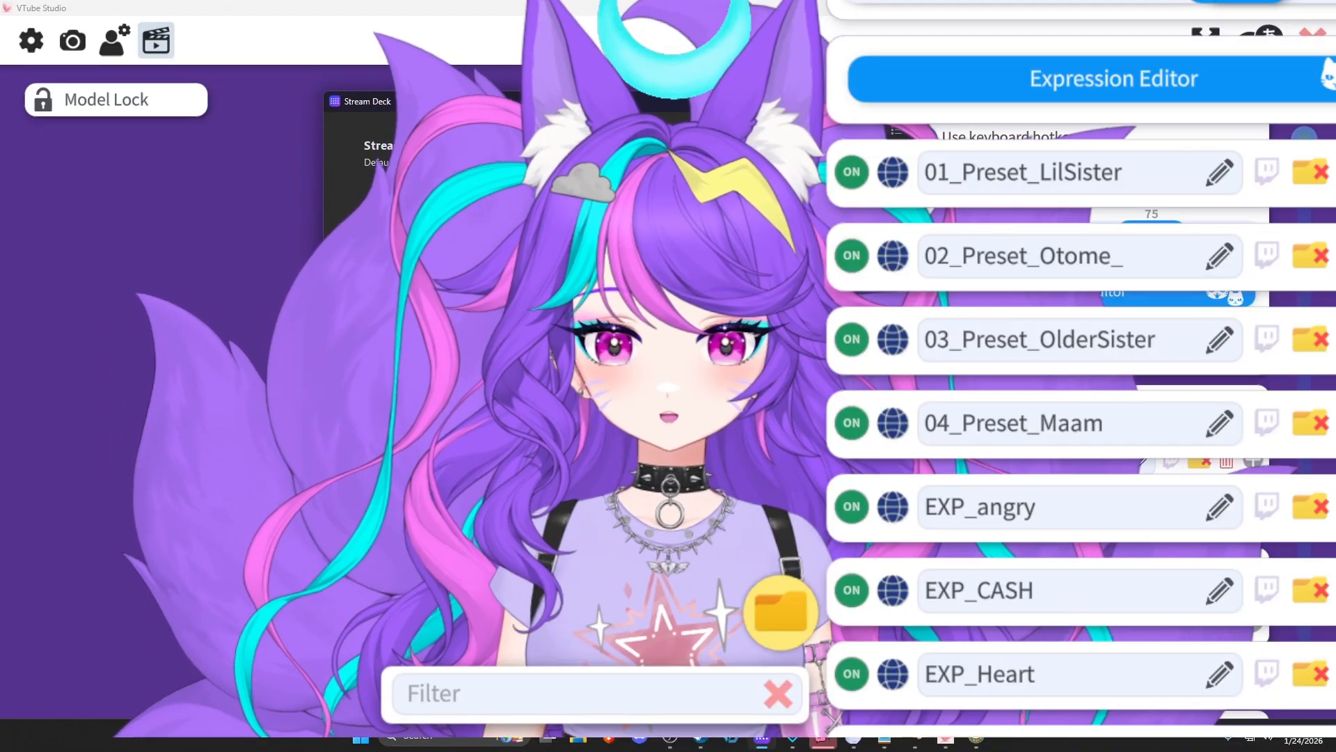
left_click_drag(682, 102, 458, 56)
left_click(458, 52)
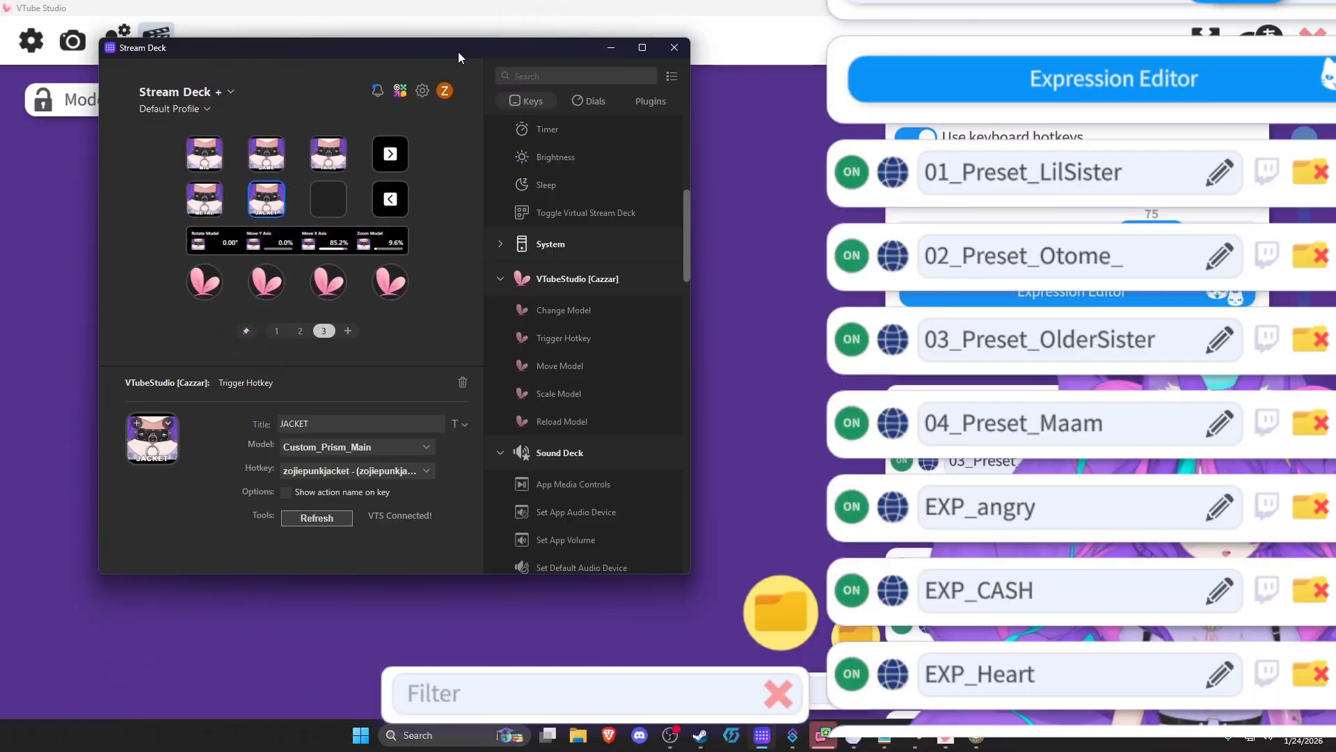
left_click_drag(382, 51, 543, 87)
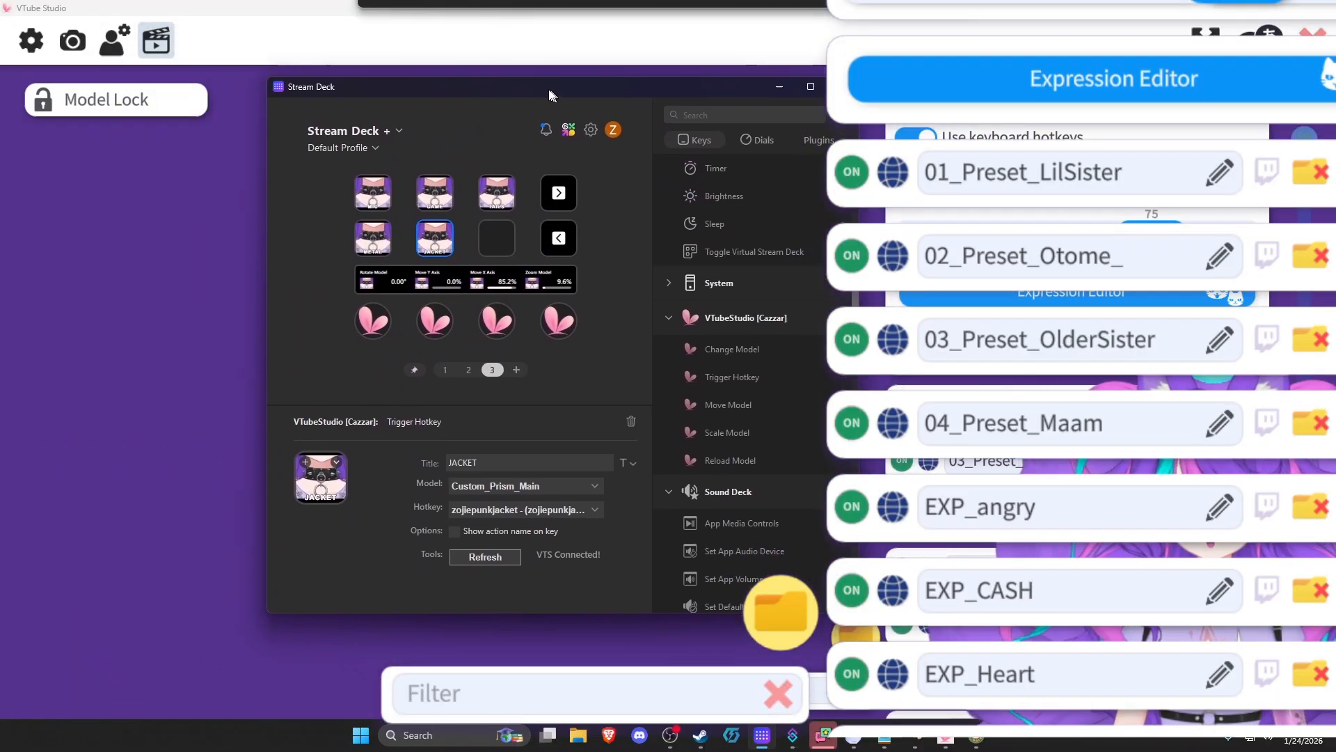
Check the JACKET key's available hotkeys against the VTube Studio list, keep its current hotkey, and deselect the key
left_click(526, 506)
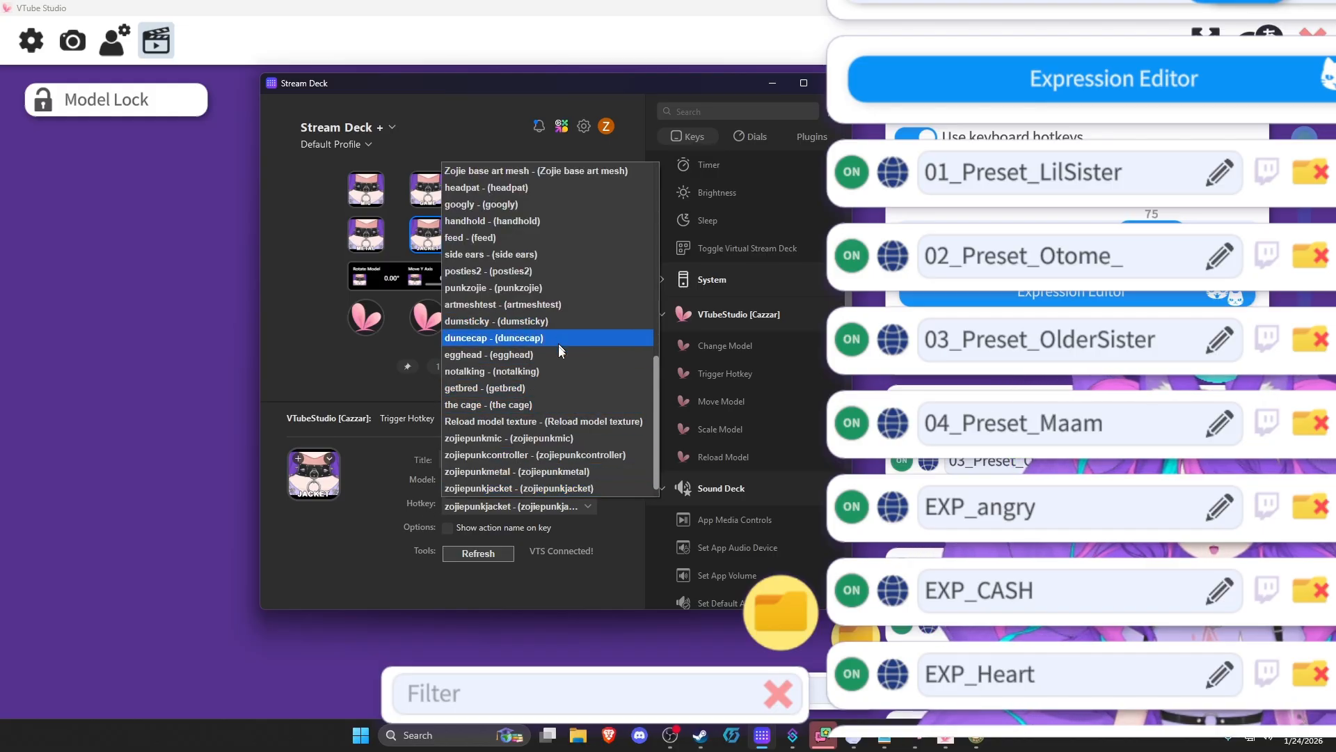
scroll(550, 341, "up", 4)
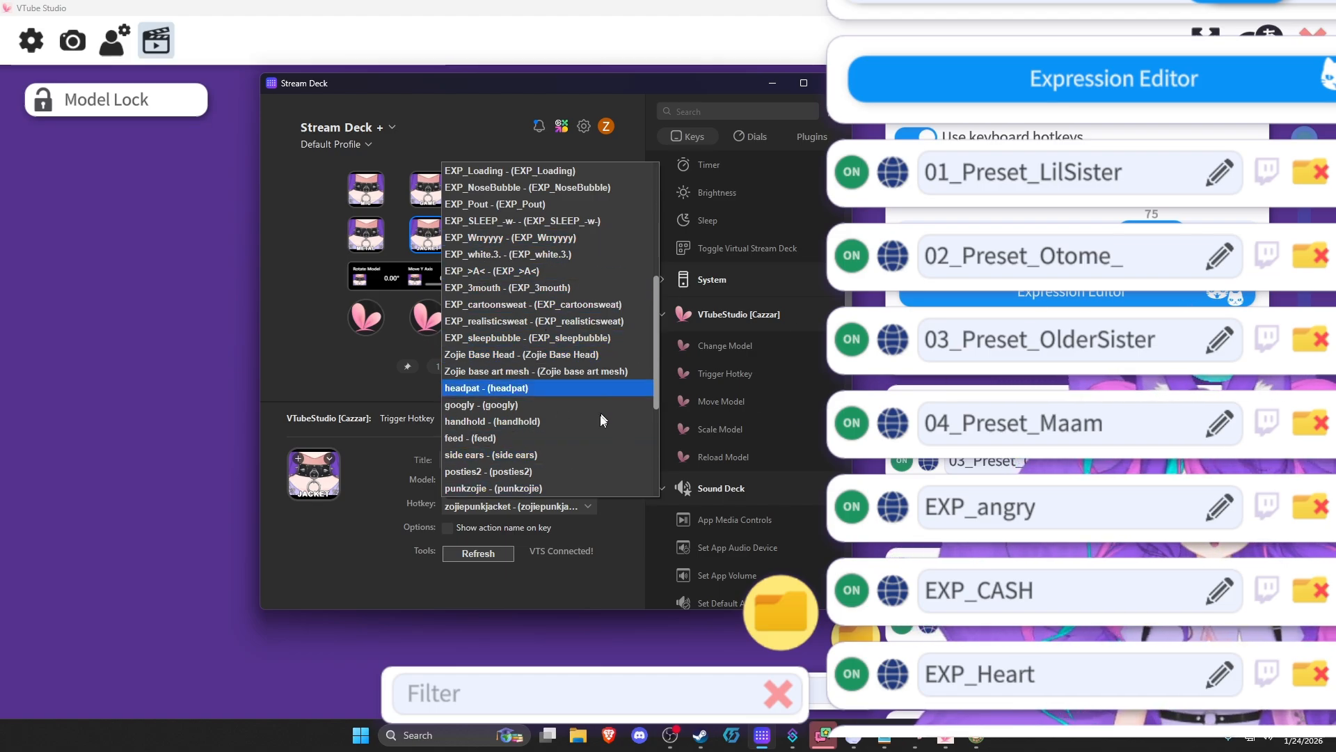
scroll(555, 398, "up", 5)
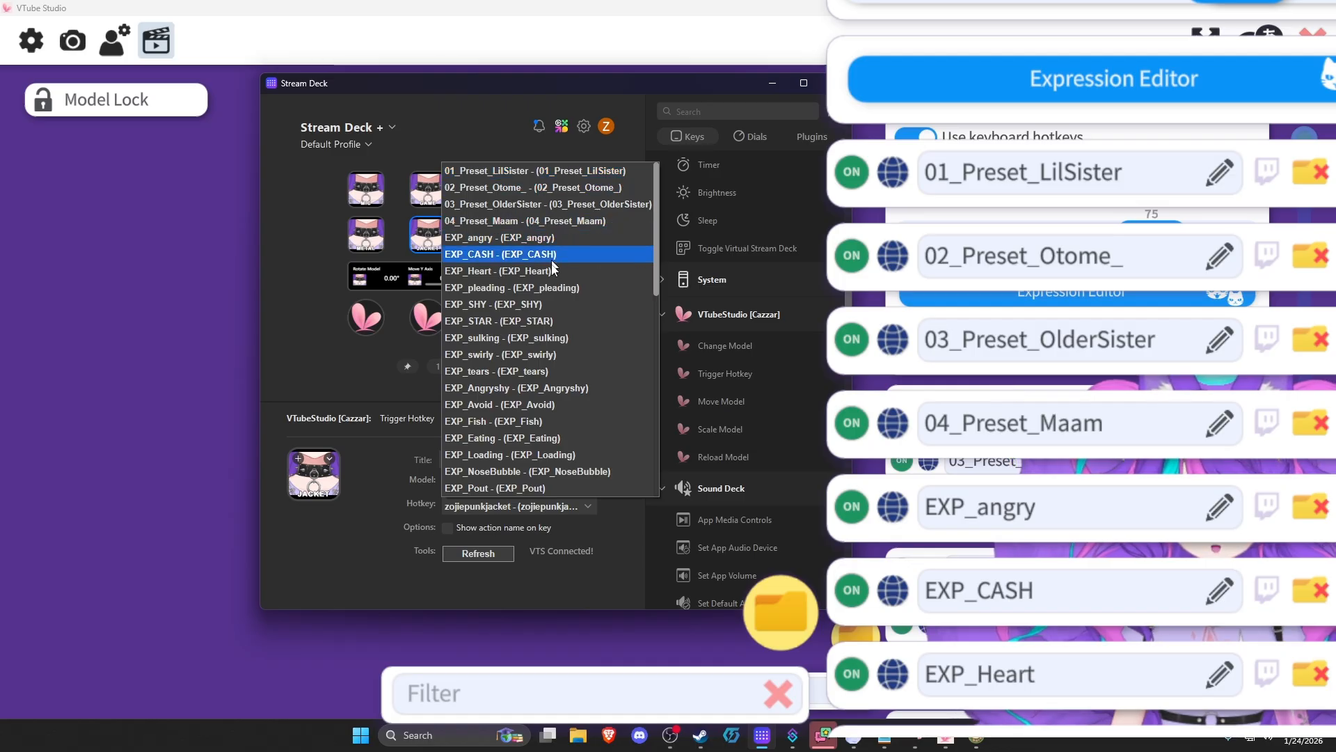
left_click(341, 572)
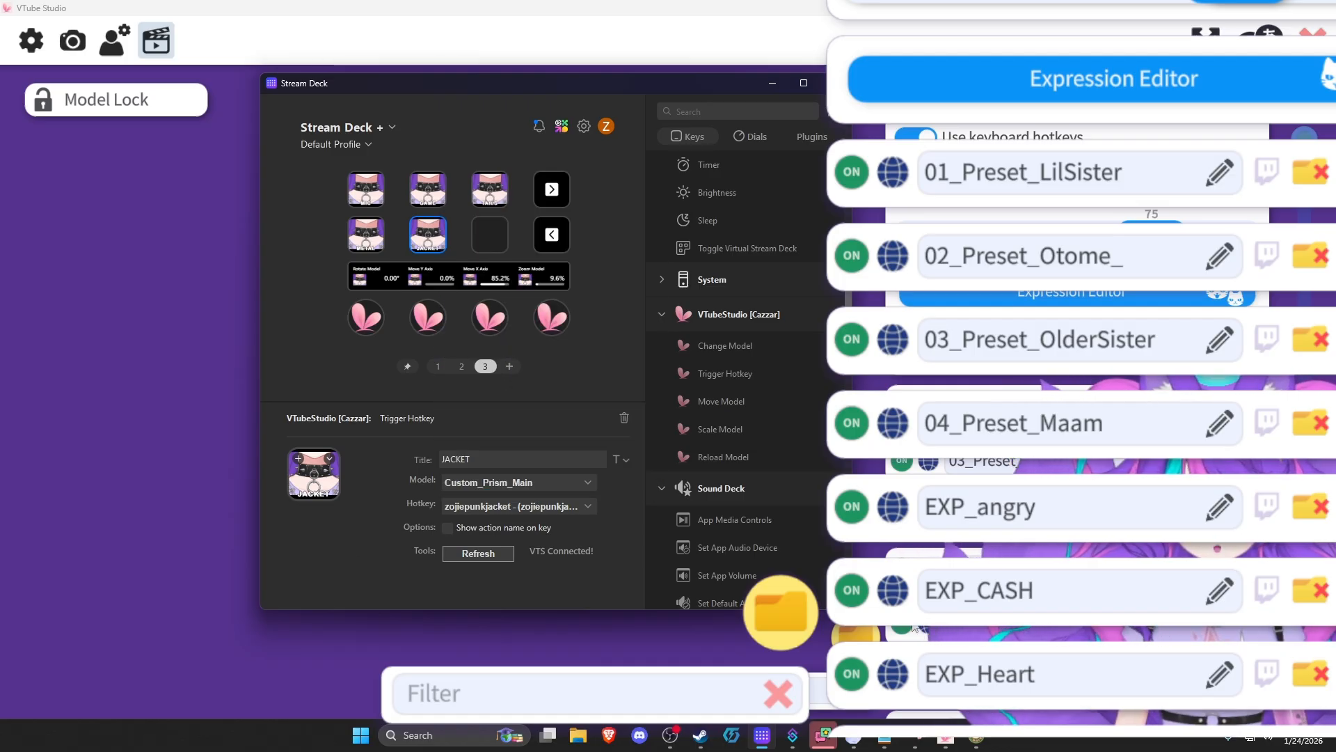
left_click(614, 280)
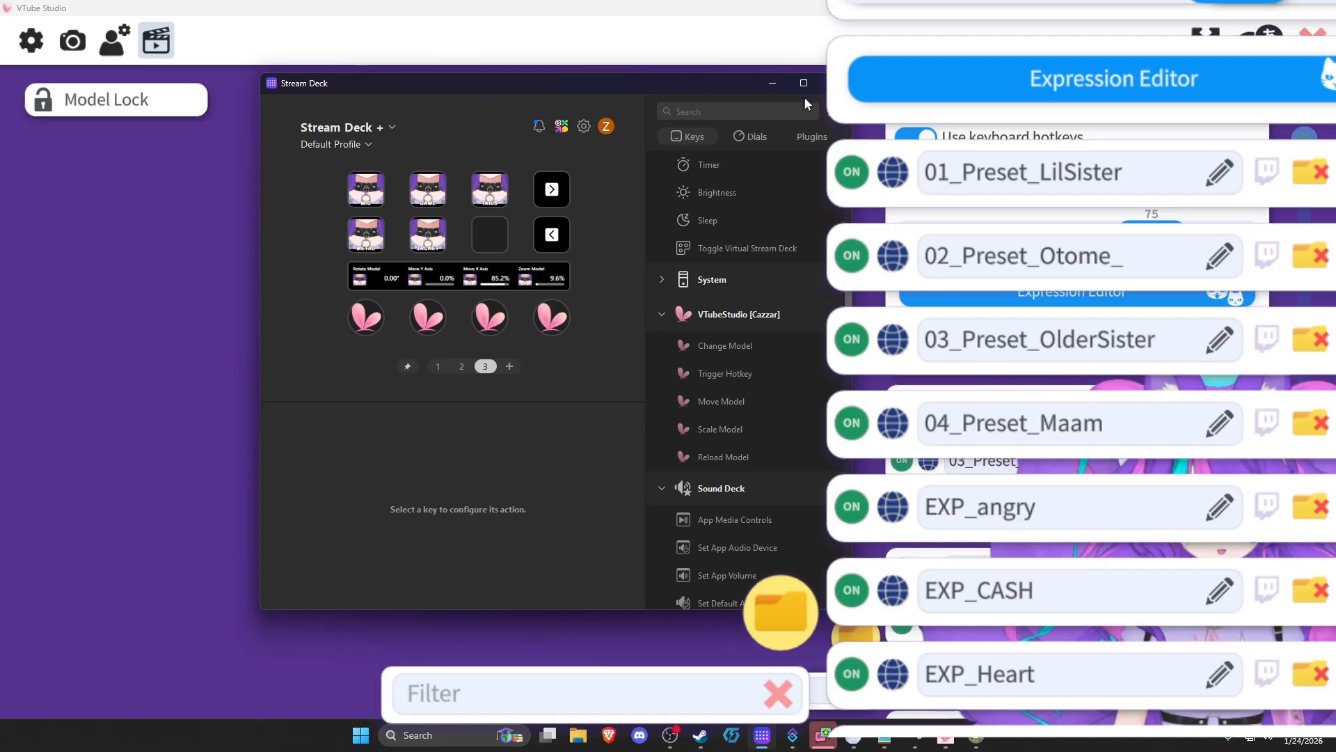
Close the Stream Deck window and look through the expression hotkeys in the VTube Studio list
left_click_drag(703, 82, 561, 115)
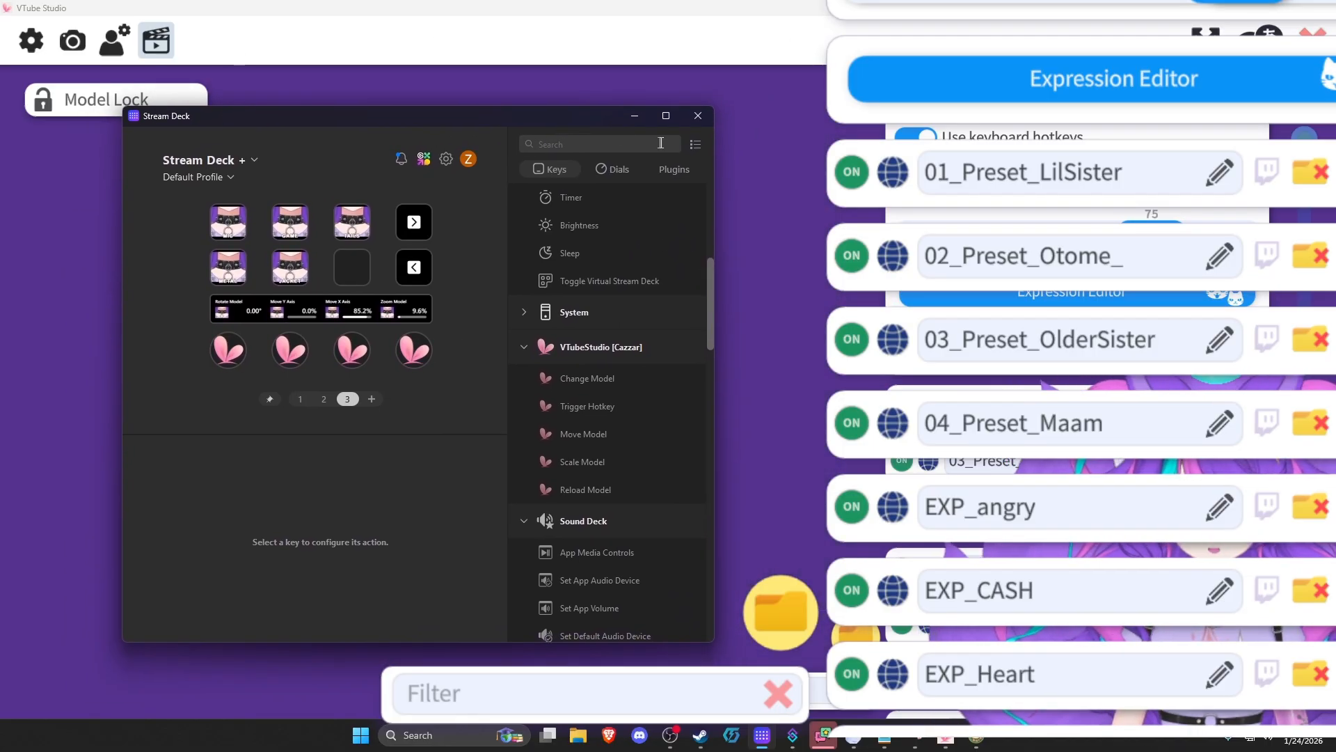
left_click(696, 116)
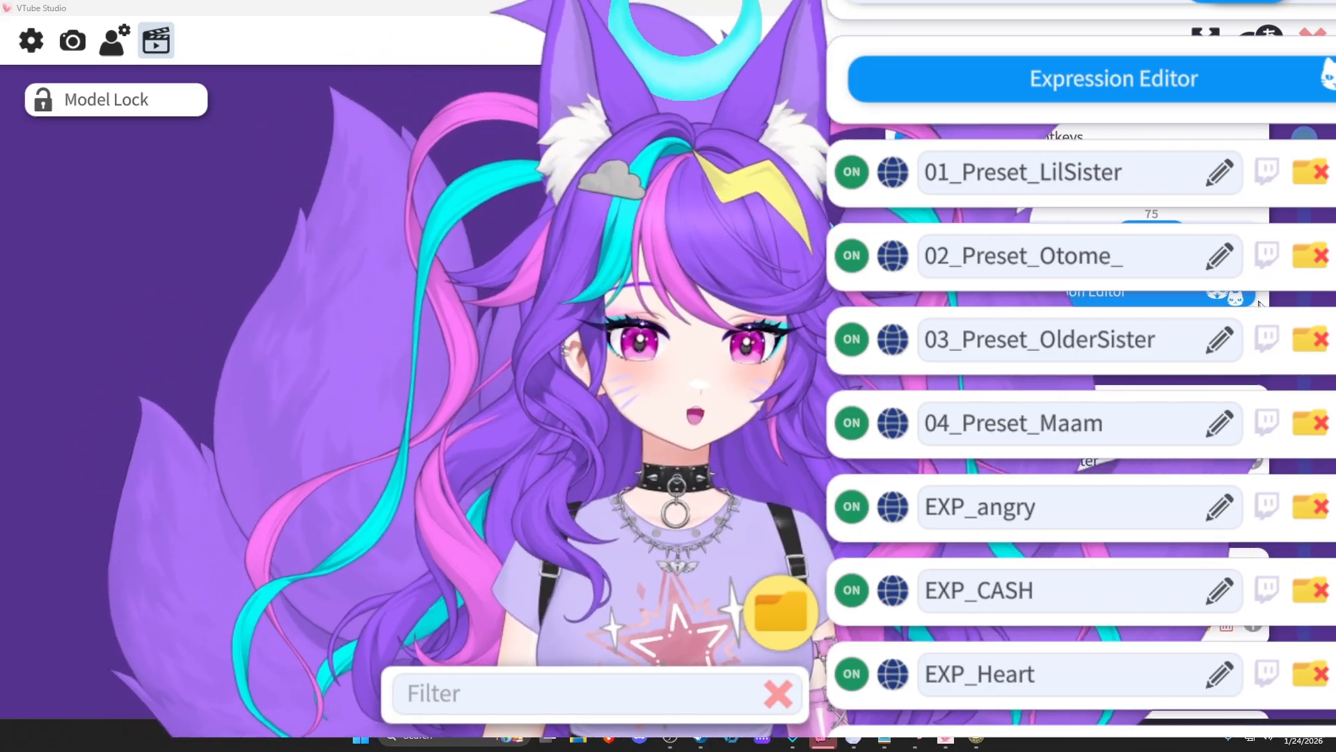
left_click_drag(1306, 137, 1307, 167)
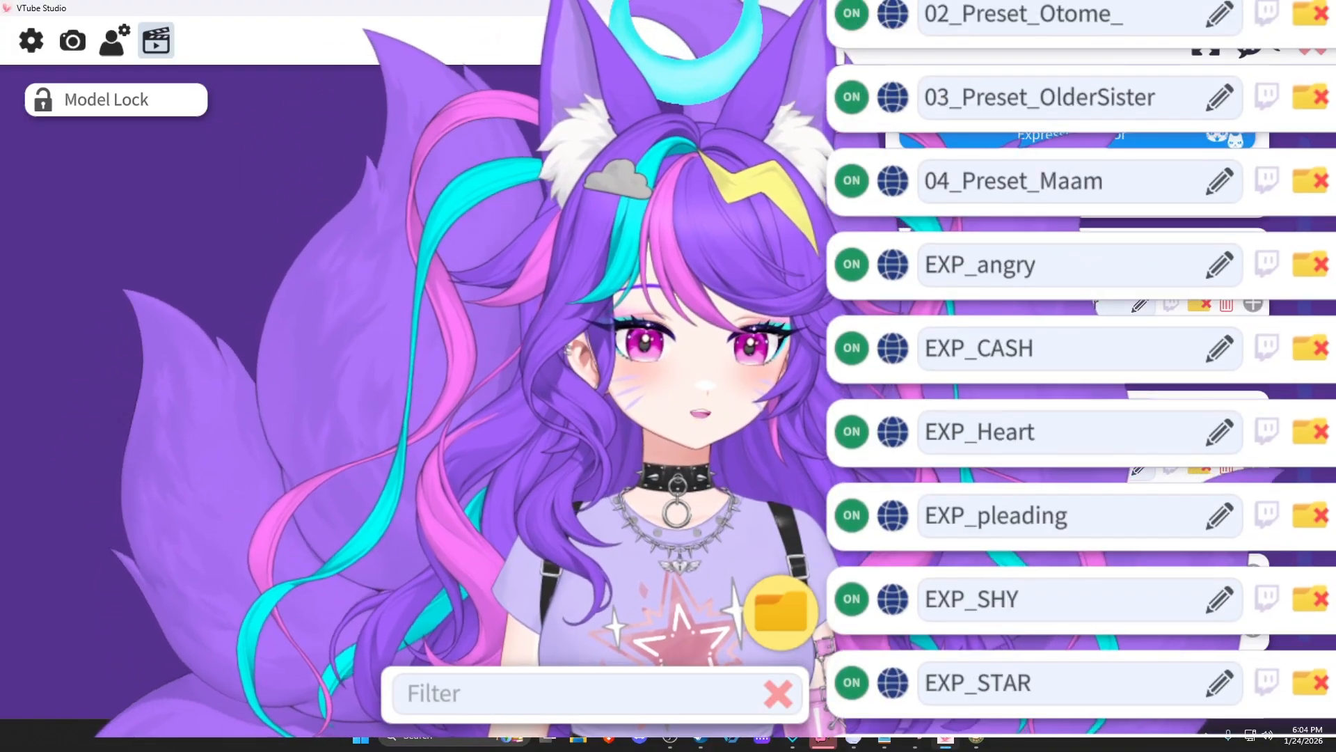
scroll(1079, 376, "down", 3)
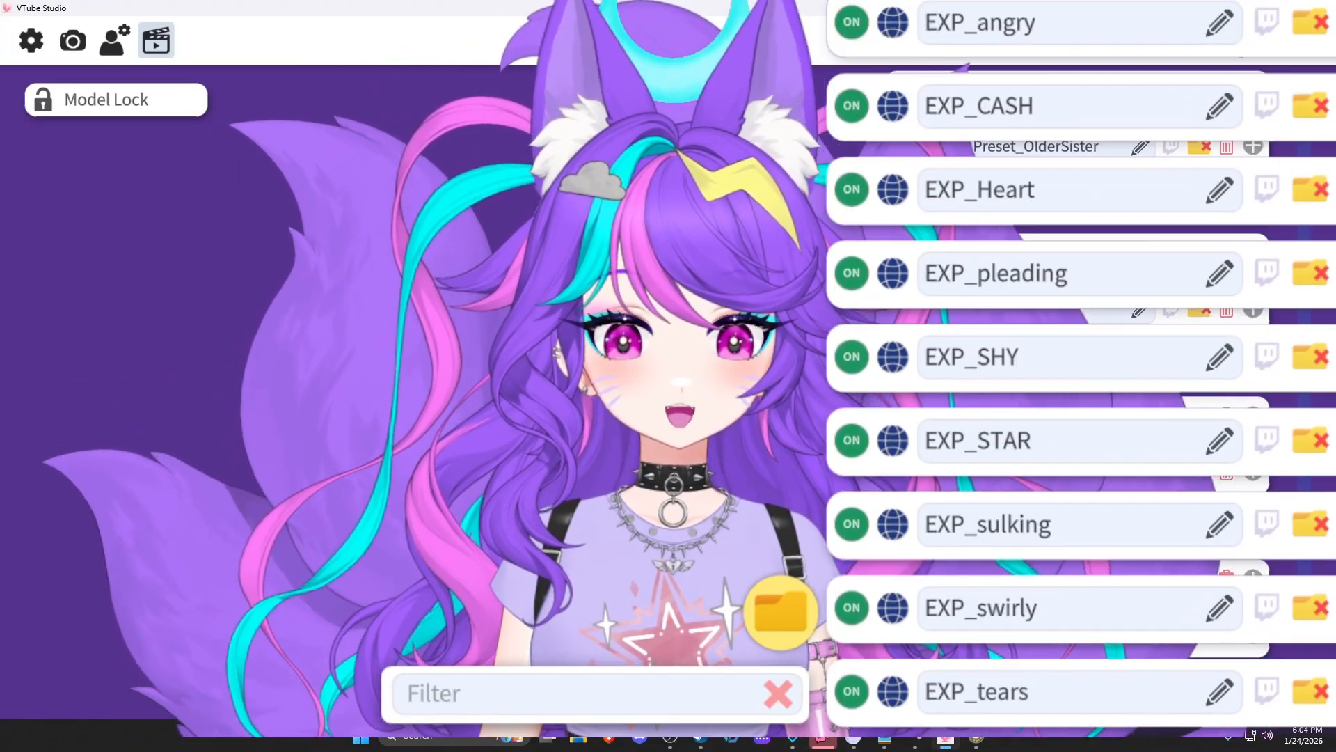
Look through the expression hotkeys in the list from EXP_swirly down to EXP_sleepbubble
scroll(1078, 376, "down", 7)
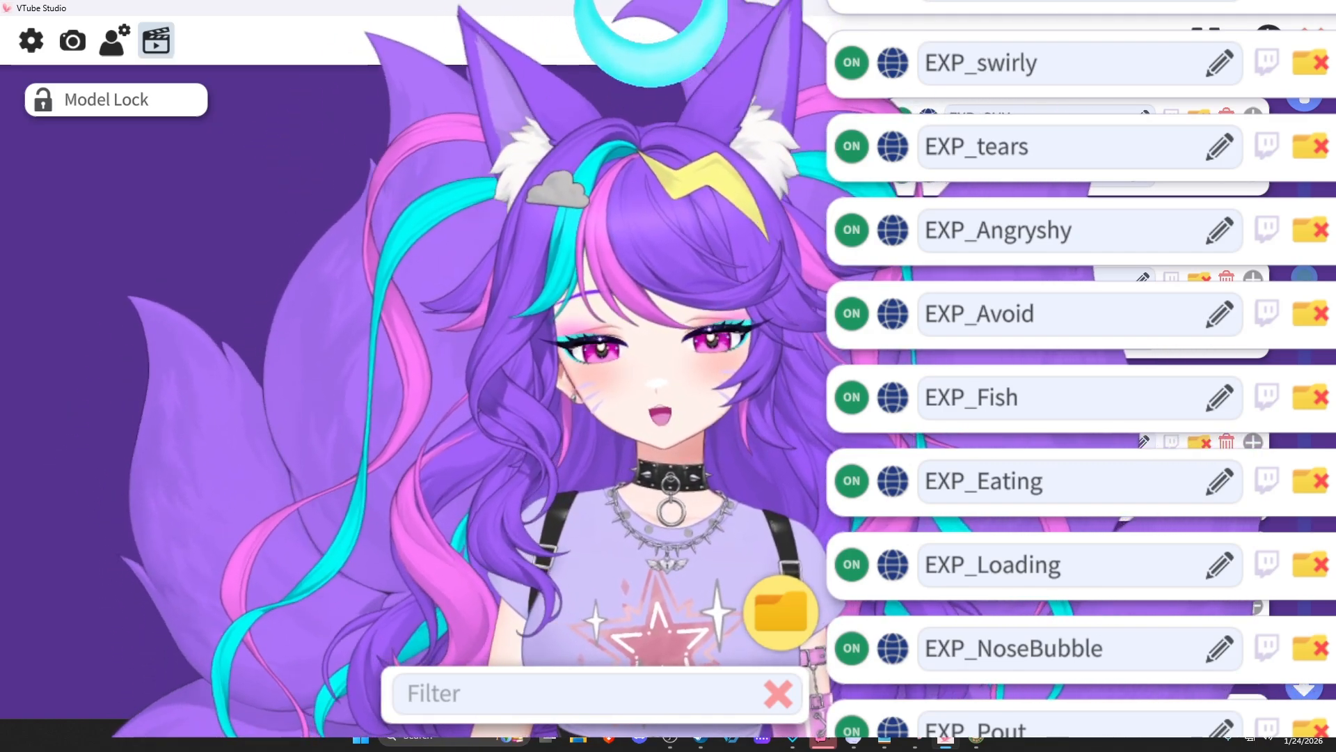
scroll(1078, 375, "down", 2)
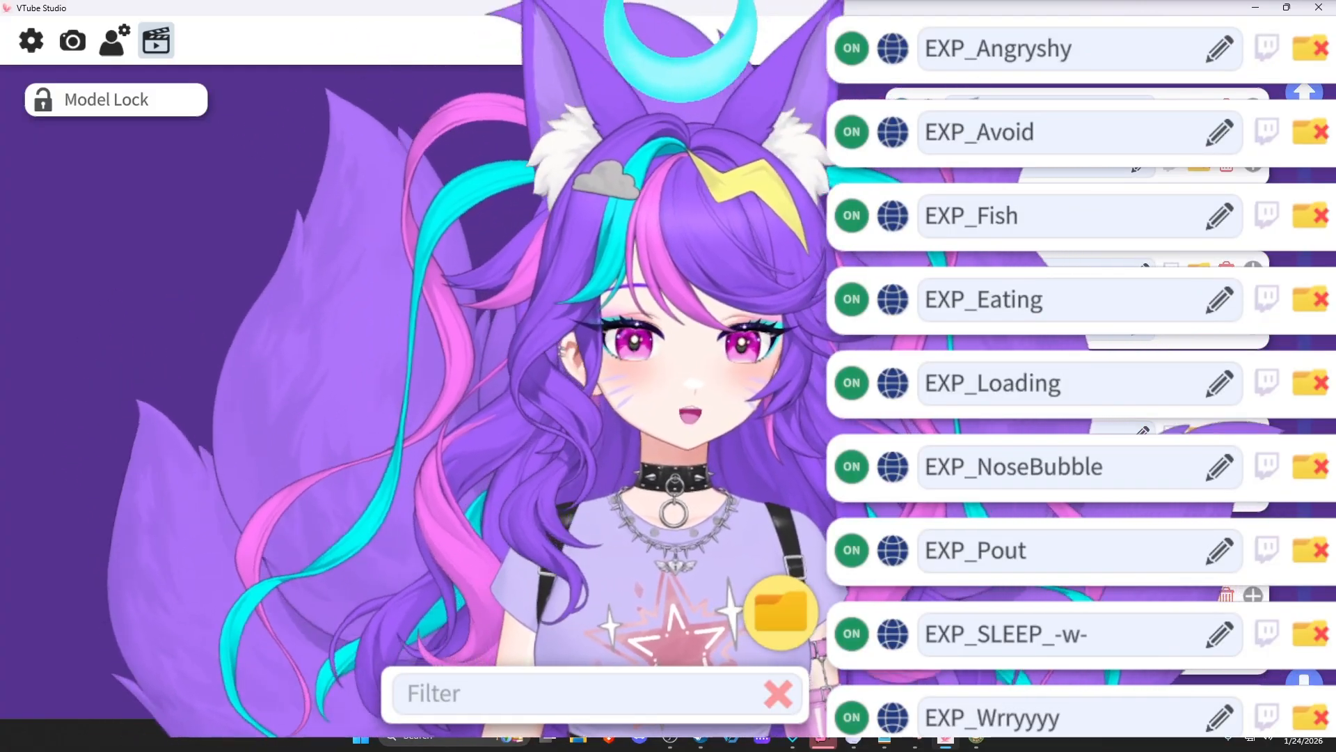
scroll(1078, 375, "up", 2)
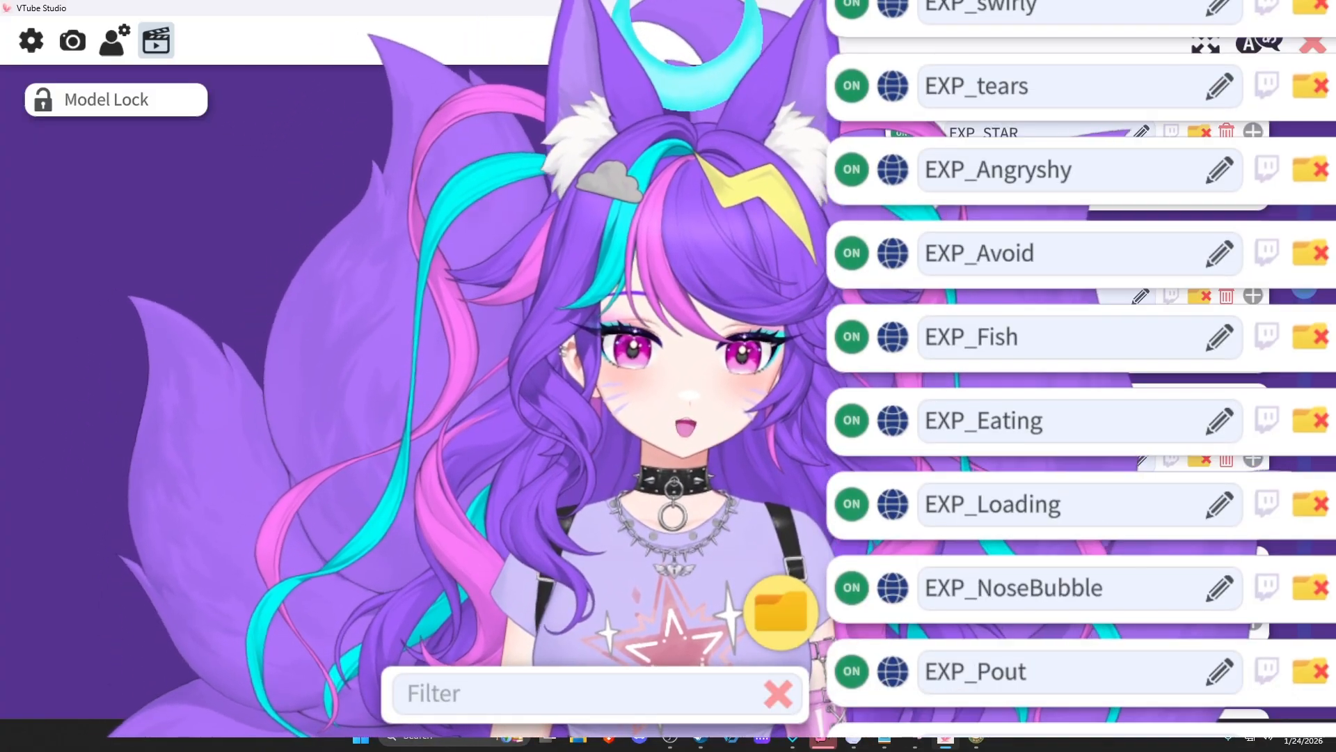
scroll(1079, 376, "down", 4)
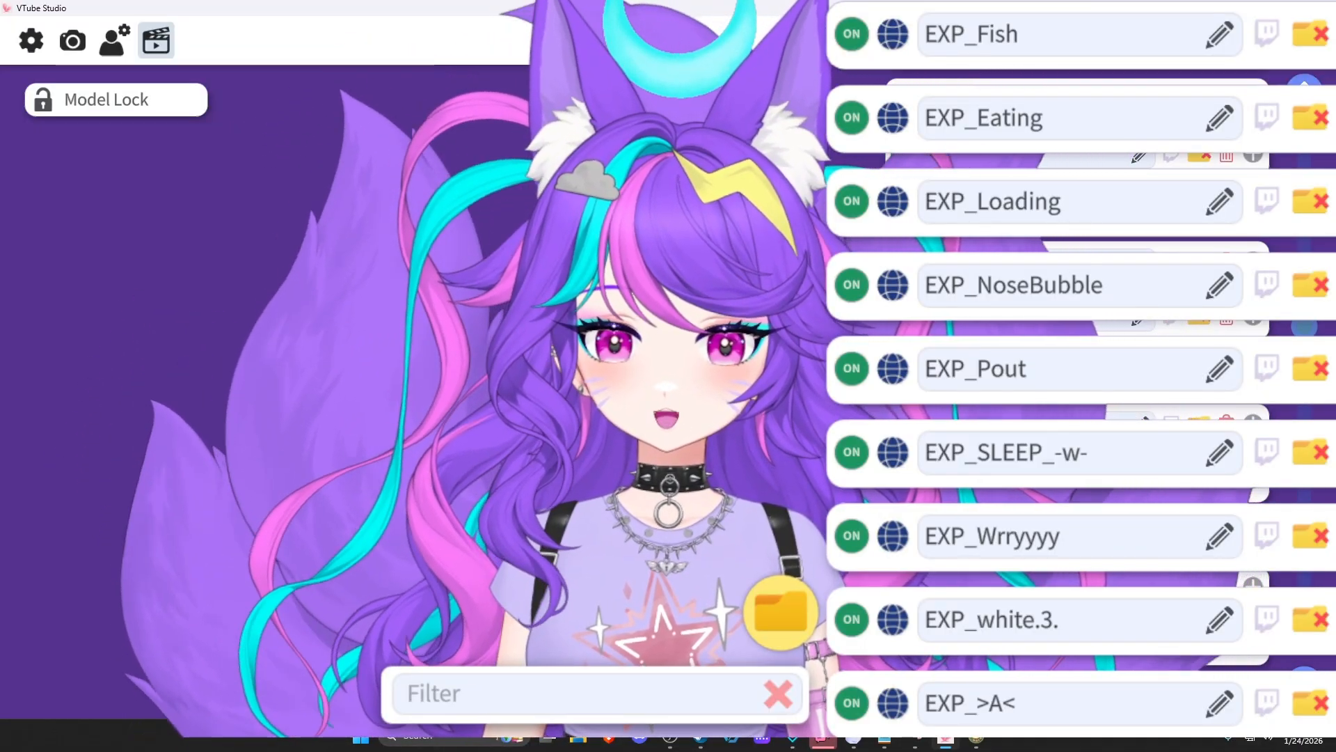
scroll(1078, 376, "down", 5)
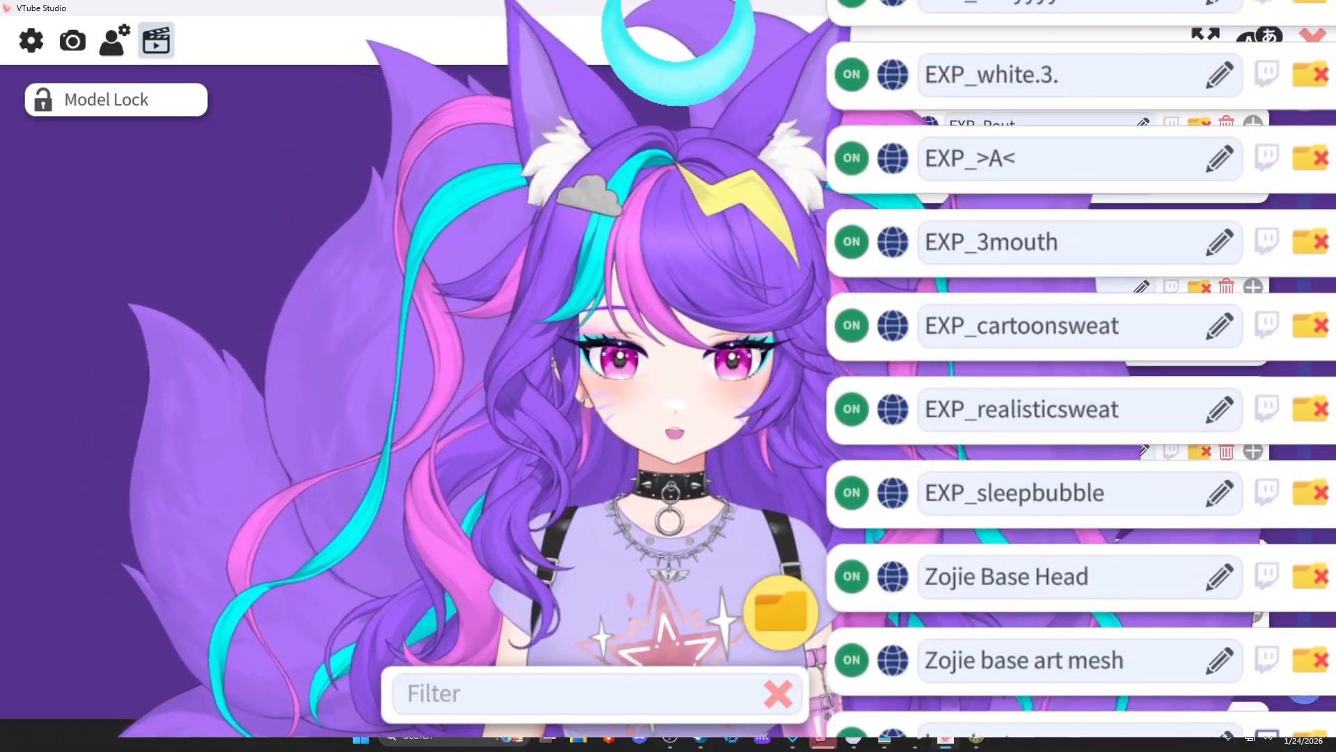
scroll(1222, 449, "up", 8)
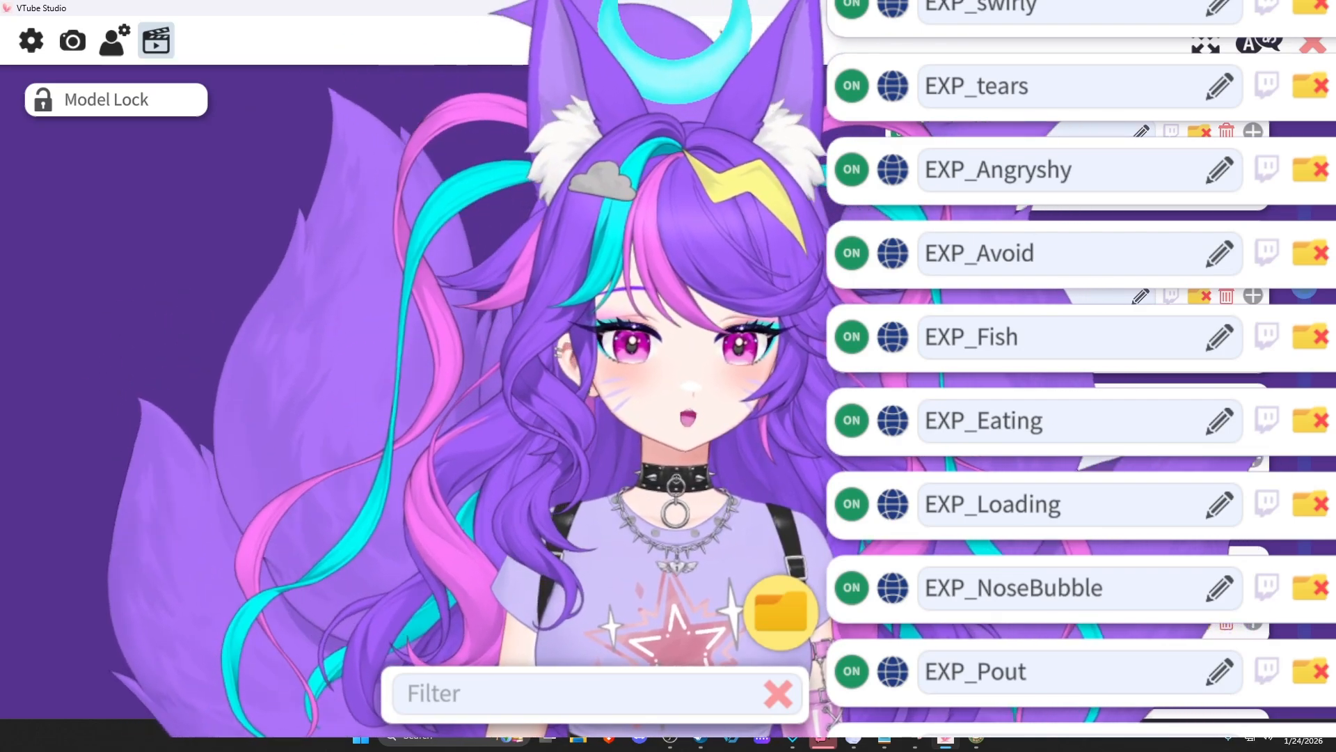
scroll(1082, 375, "up", 10)
scroll(1082, 376, "down", 10)
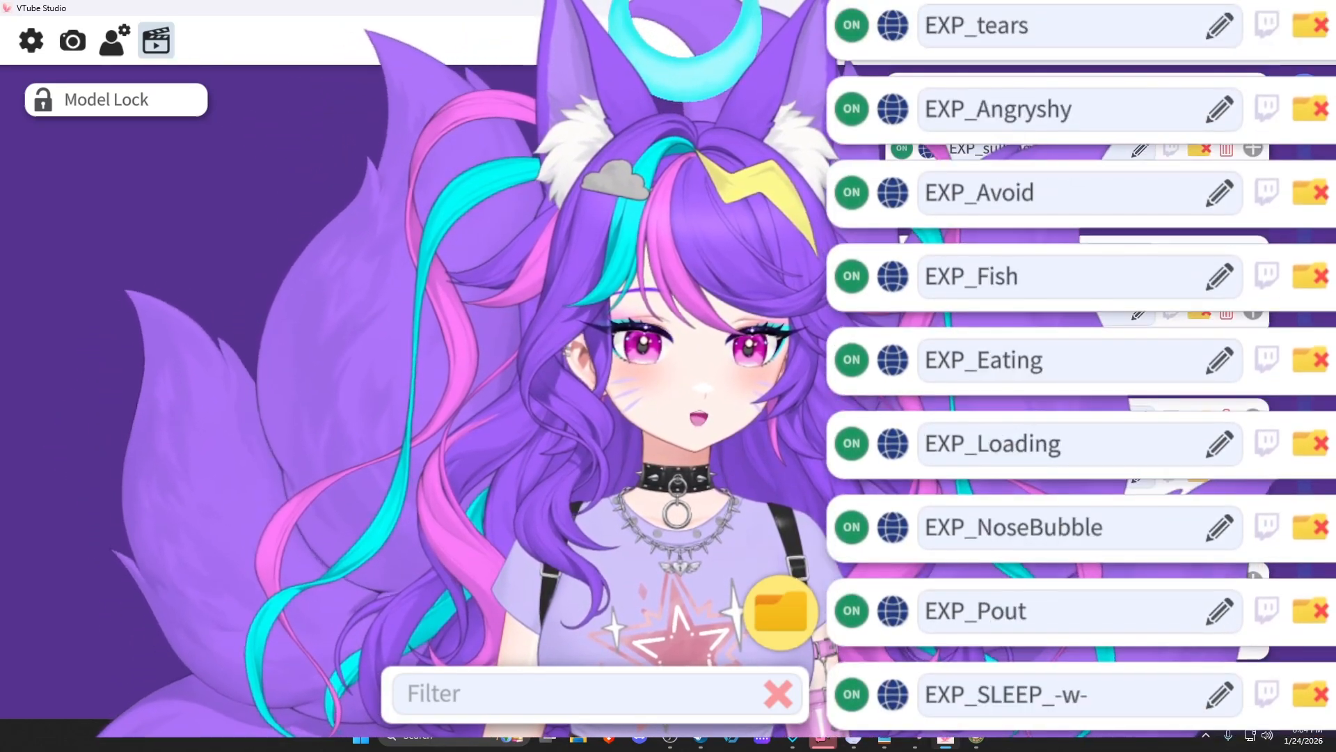
scroll(1159, 414, "down", 3)
scroll(1083, 376, "down", 4)
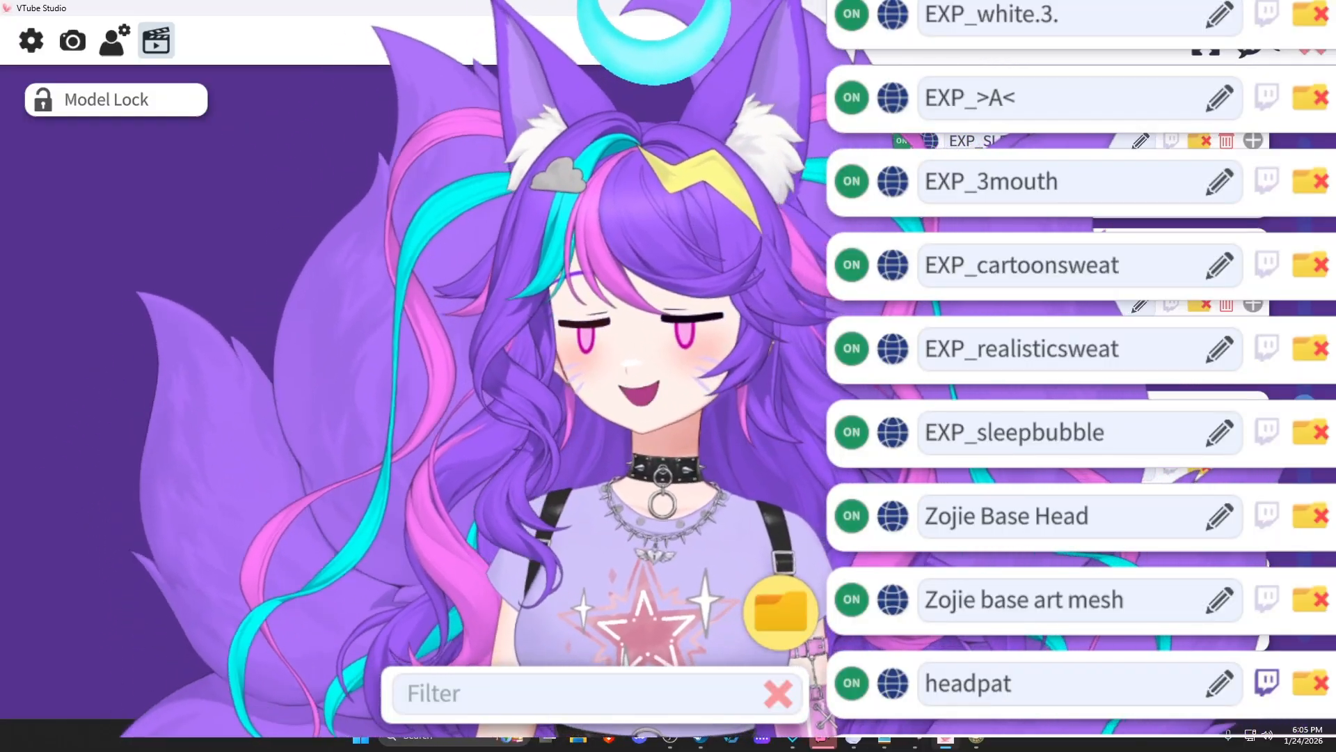
Examine the headpat, googly, handhold and feed hotkeys, and inspect the action settings of the handhold hotkey
scroll(1078, 376, "down", 1)
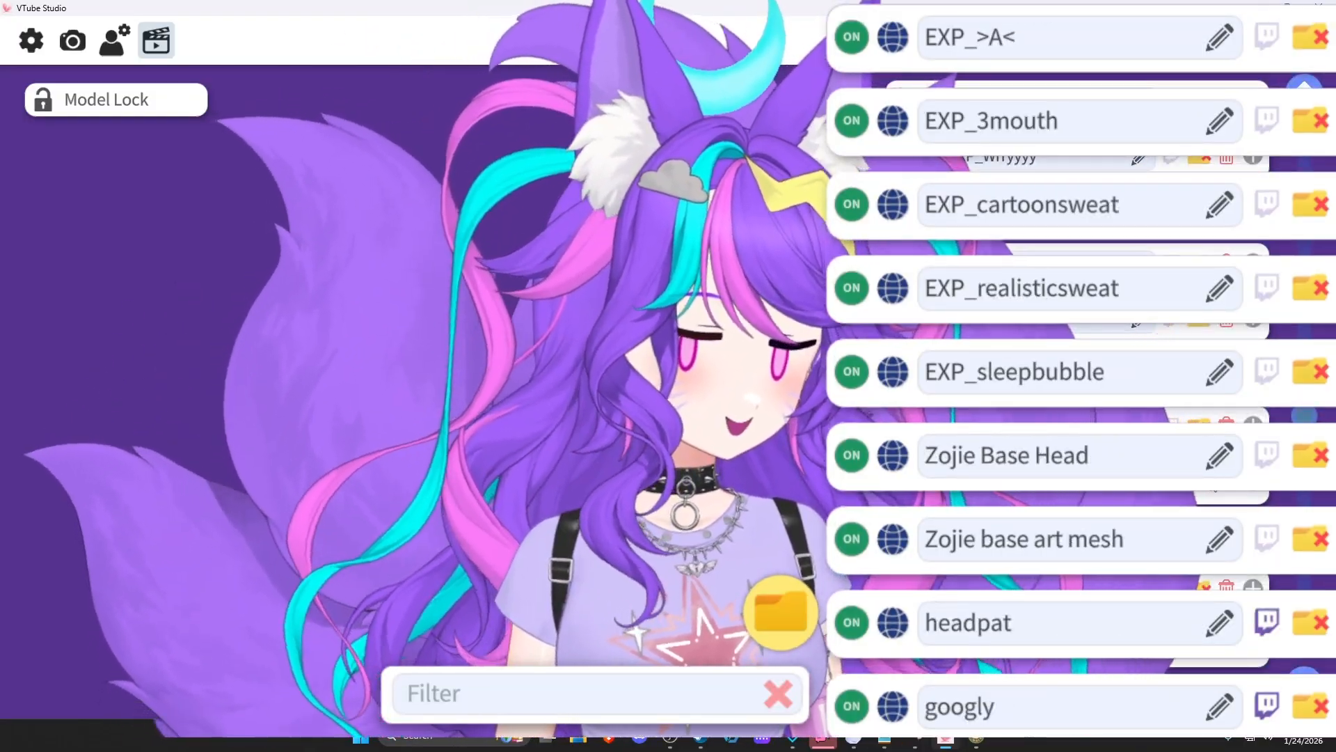
scroll(1079, 376, "down", 1)
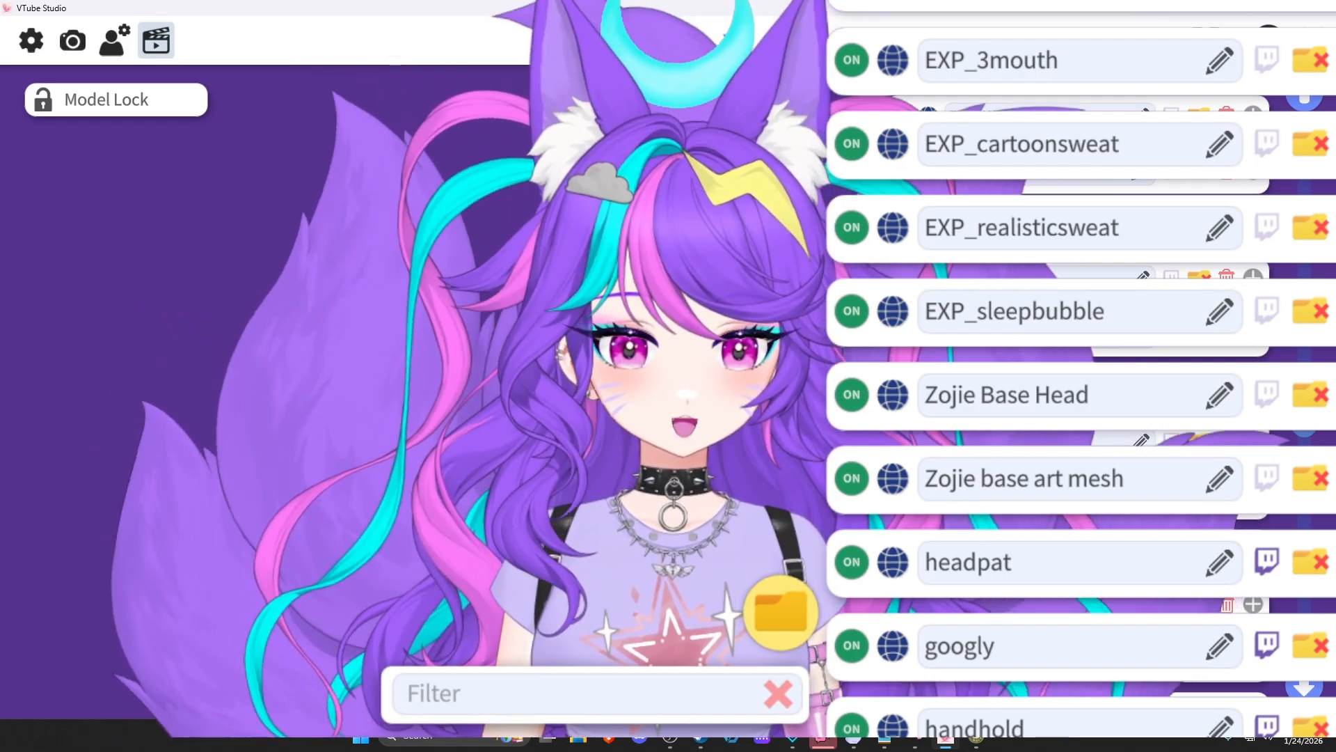
scroll(1079, 376, "down", 1)
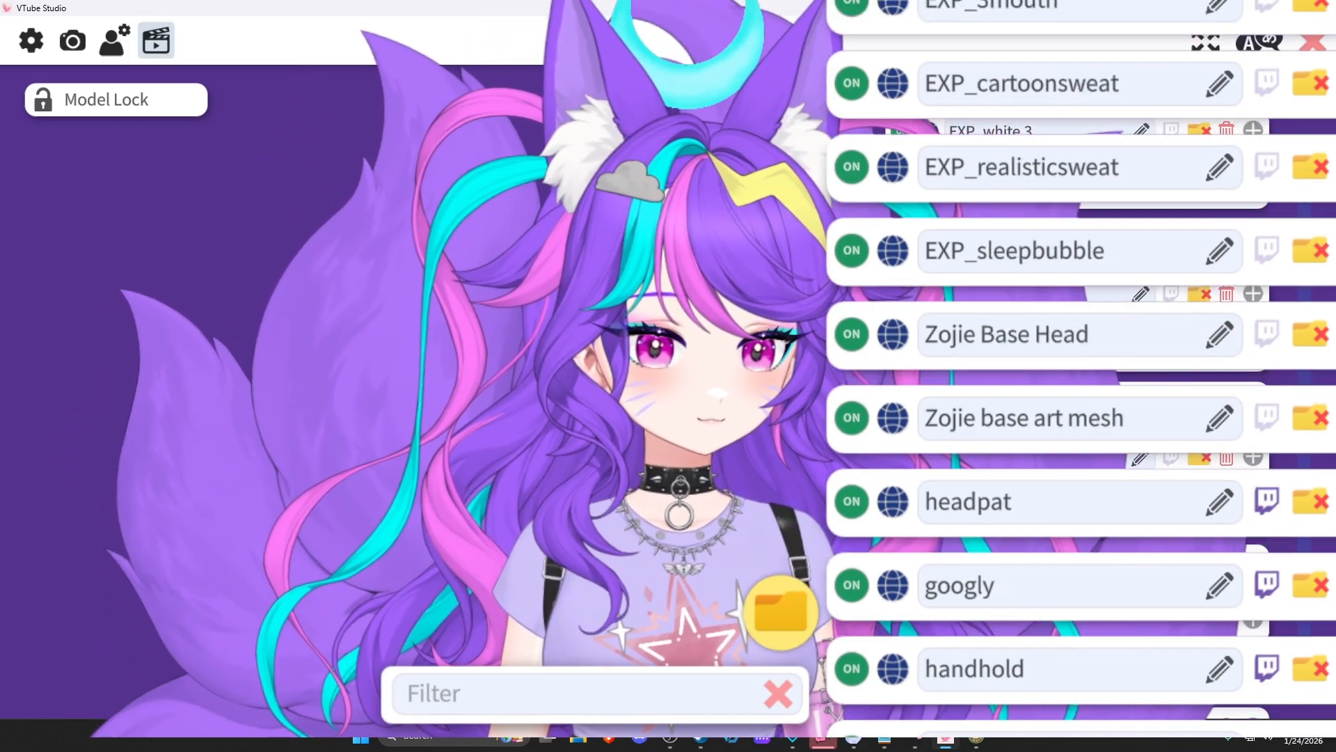
scroll(1107, 485, "down", 1)
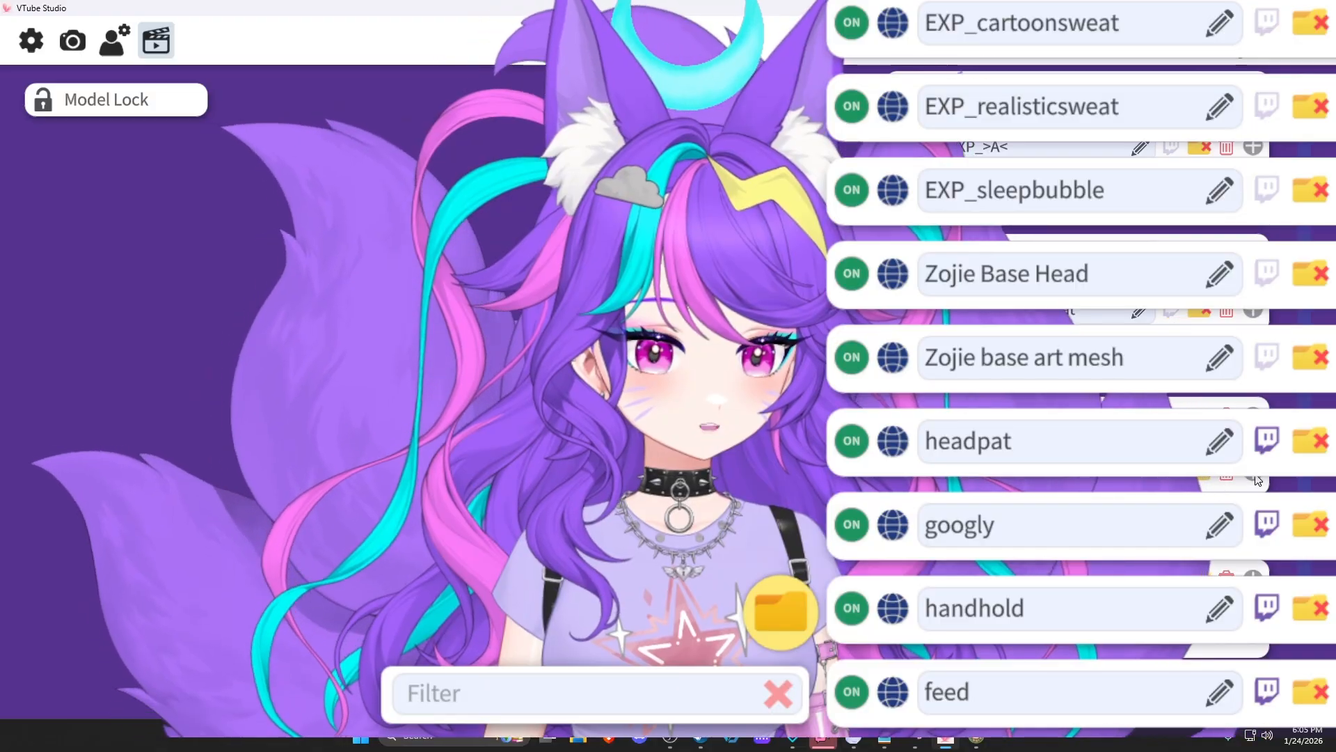
scroll(1078, 375, "down", 2)
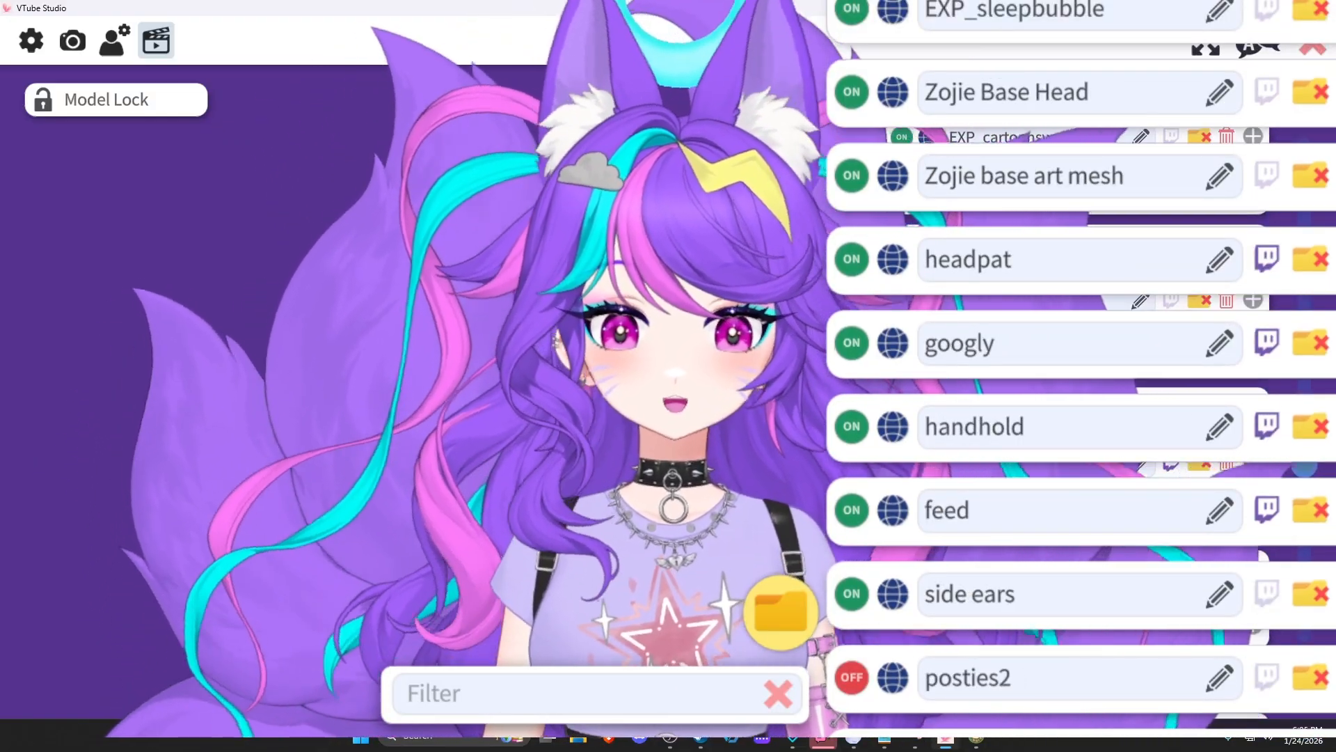
scroll(1078, 376, "down", 3)
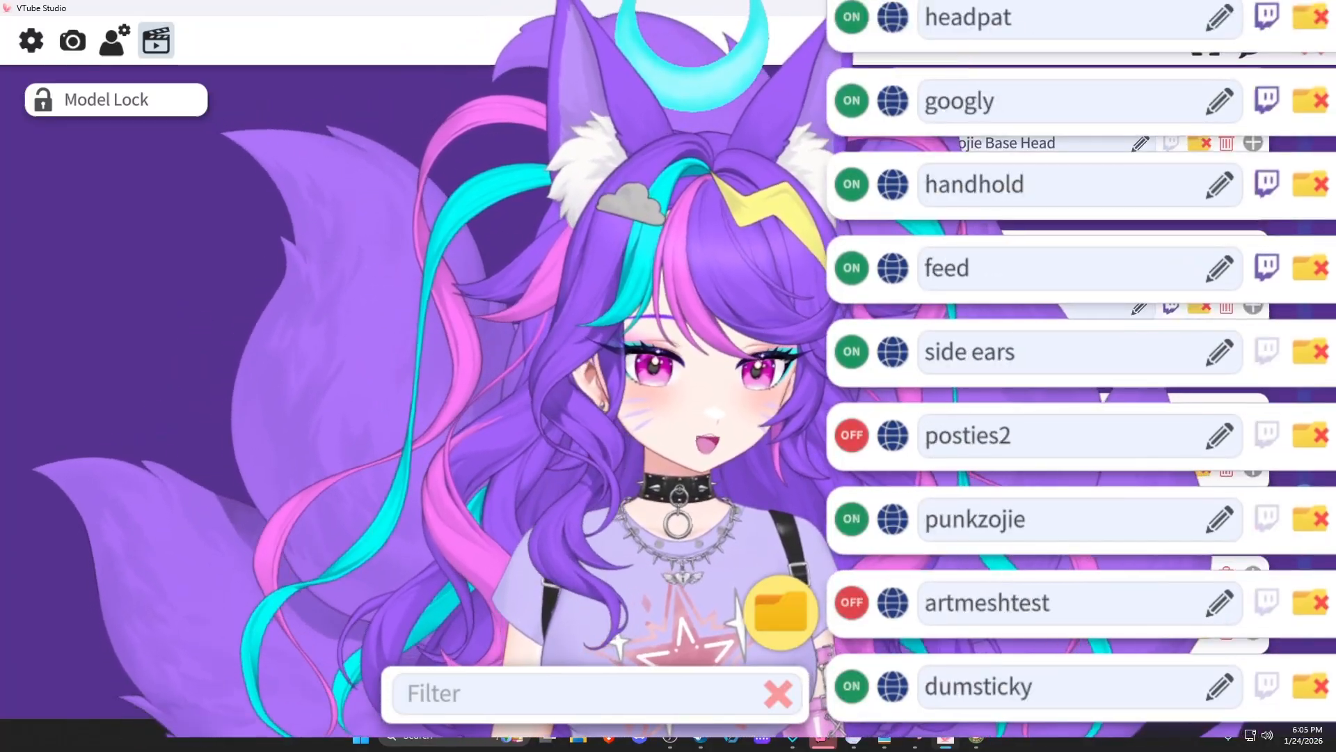
left_click(1333, 185)
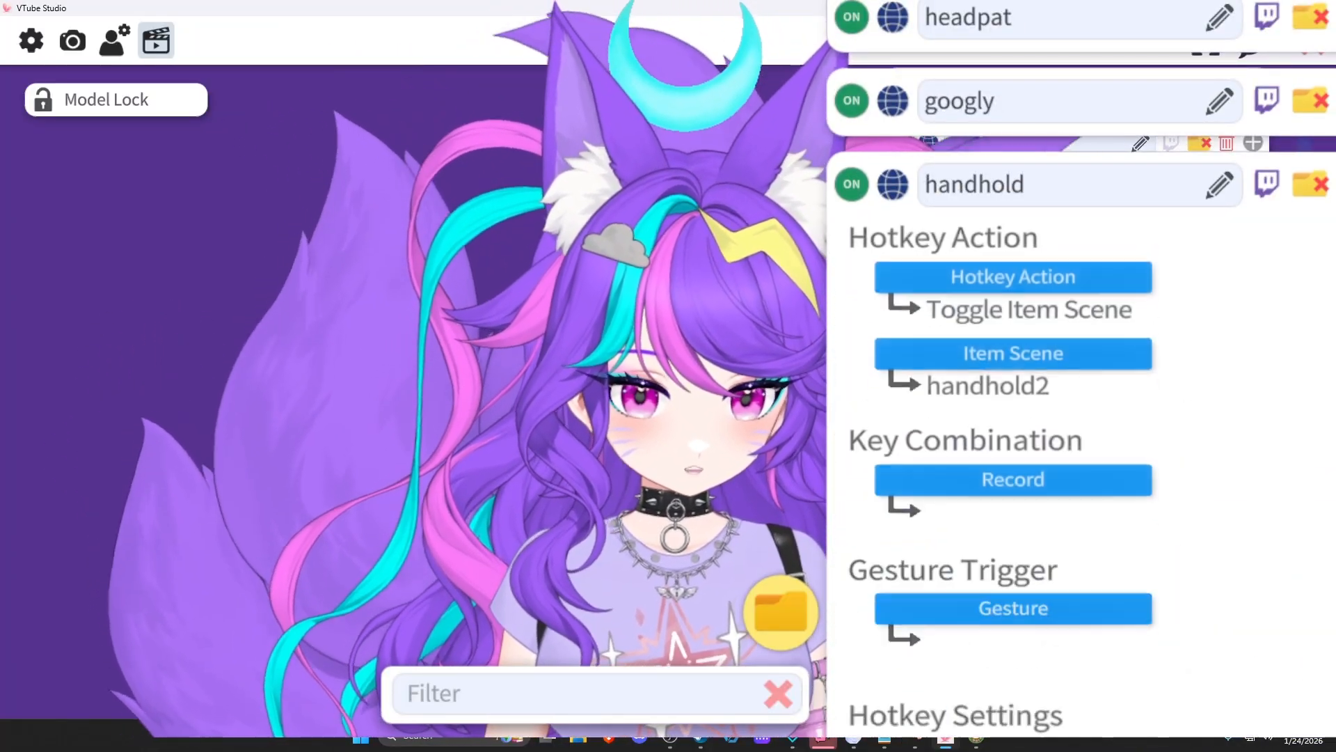
left_click(1333, 185)
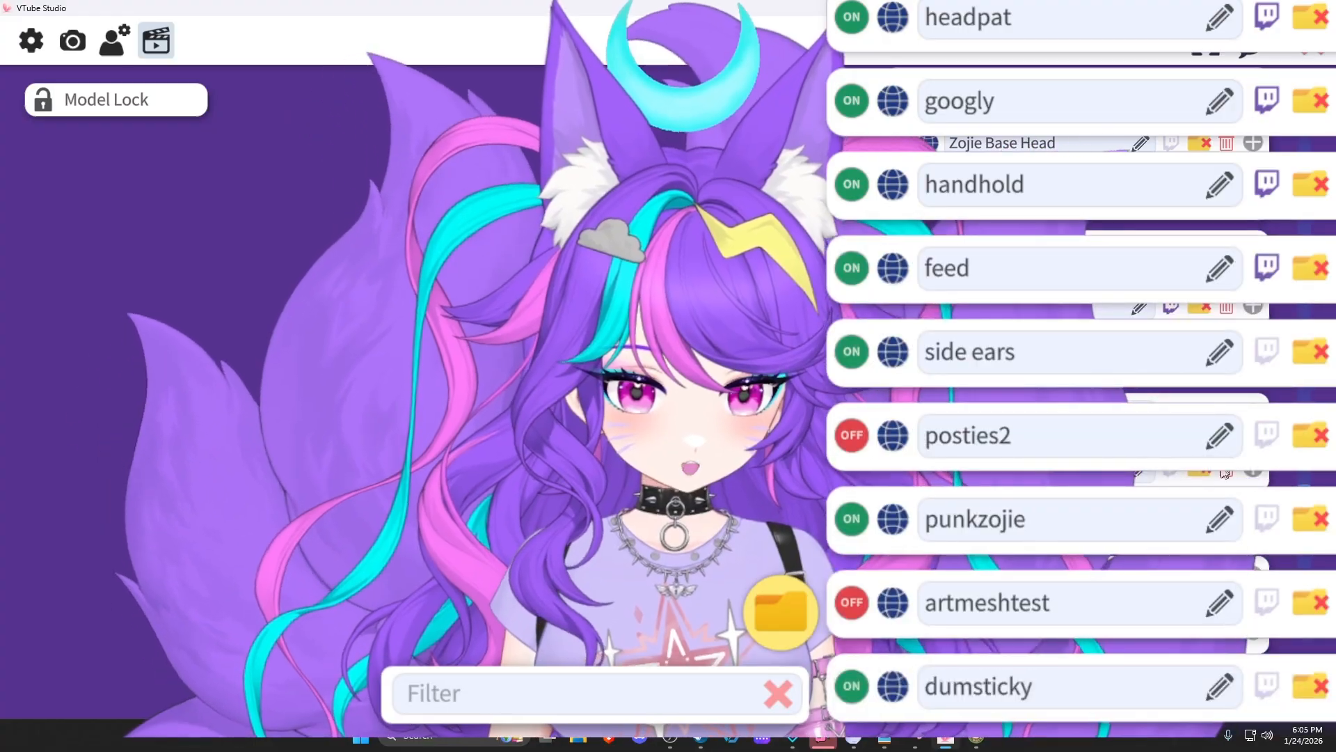
Look through the remaining custom hotkeys from posties2 down to zojiepunktails at the end of the list
scroll(1079, 376, "down", 2)
scroll(1168, 393, "down", 4)
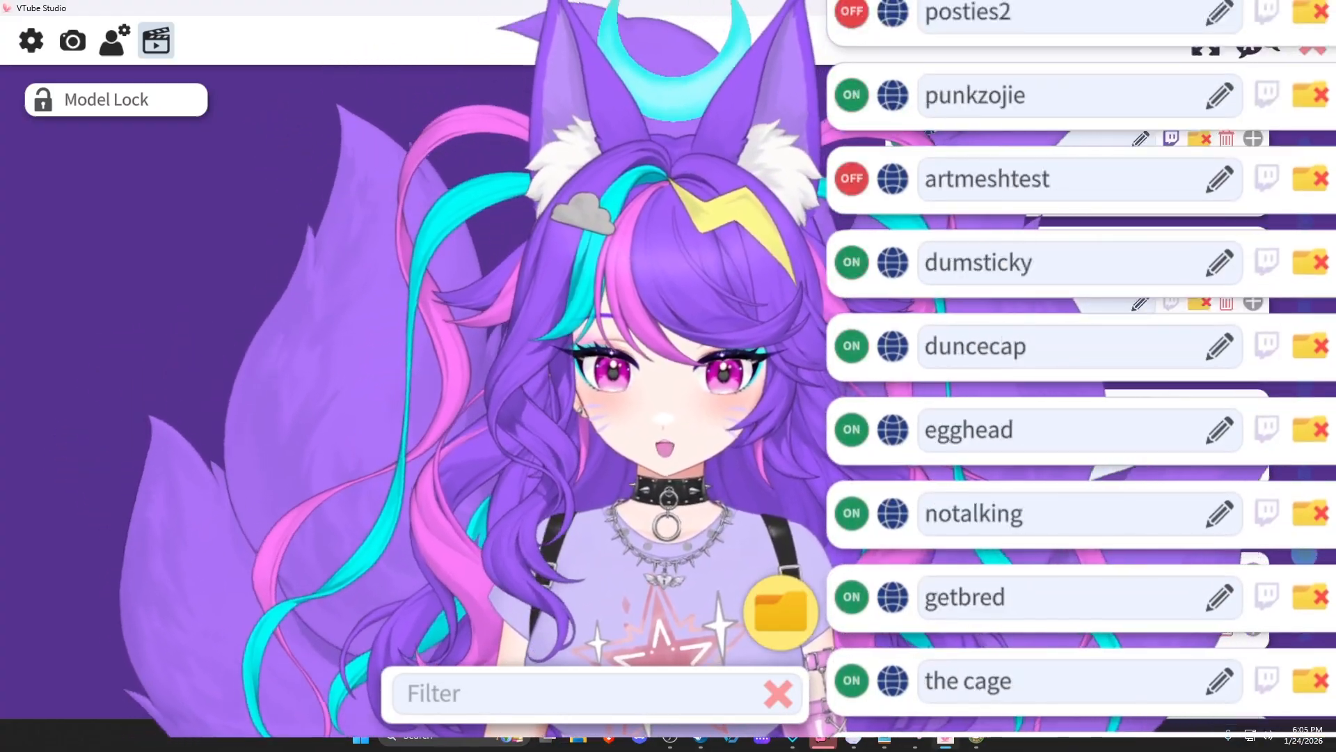
scroll(1168, 393, "down", 2)
scroll(1168, 353, "up", 1)
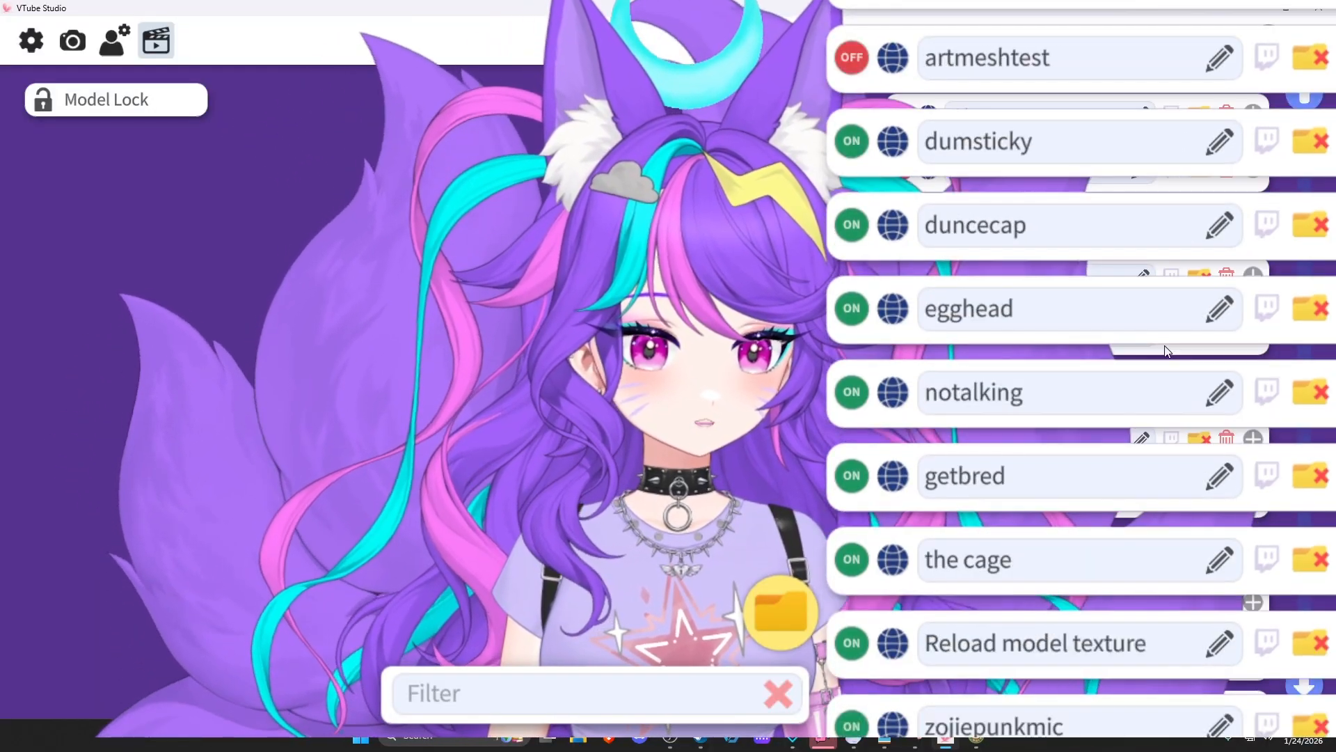
left_click(1253, 222)
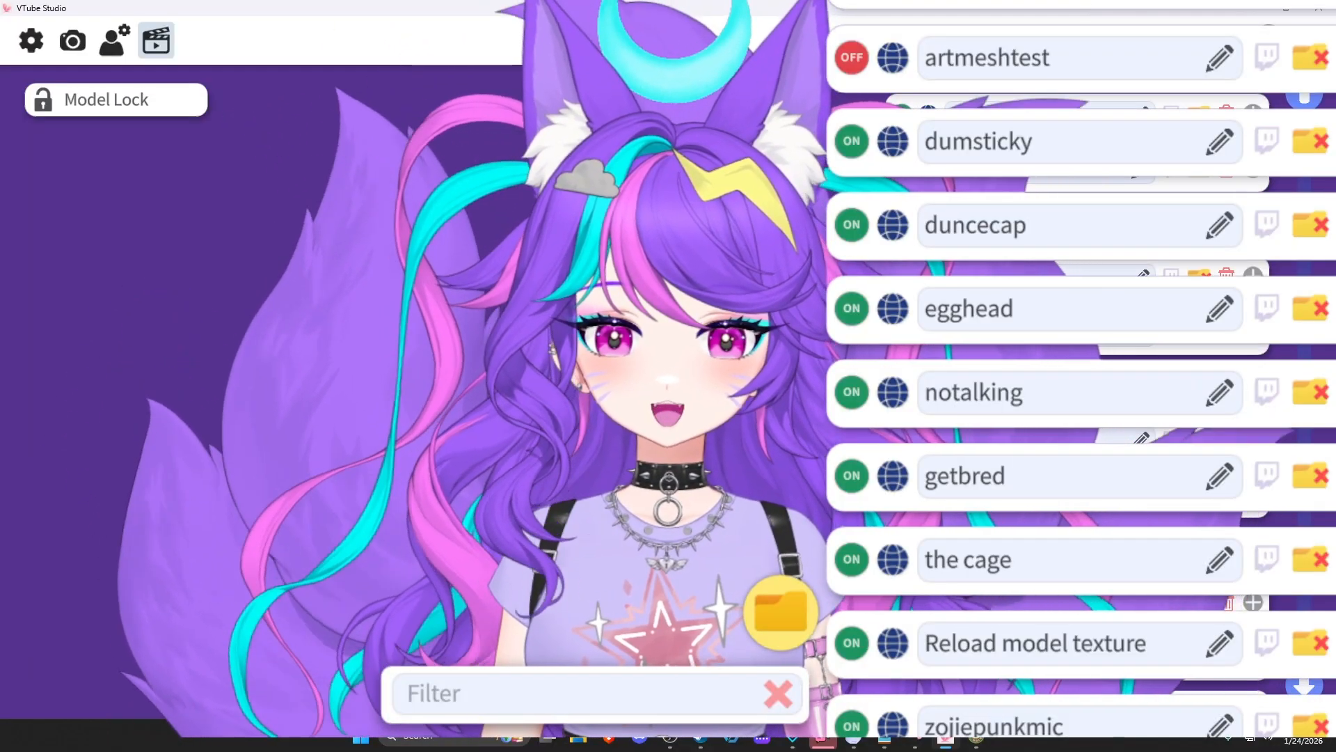
scroll(1143, 339, "down", 3)
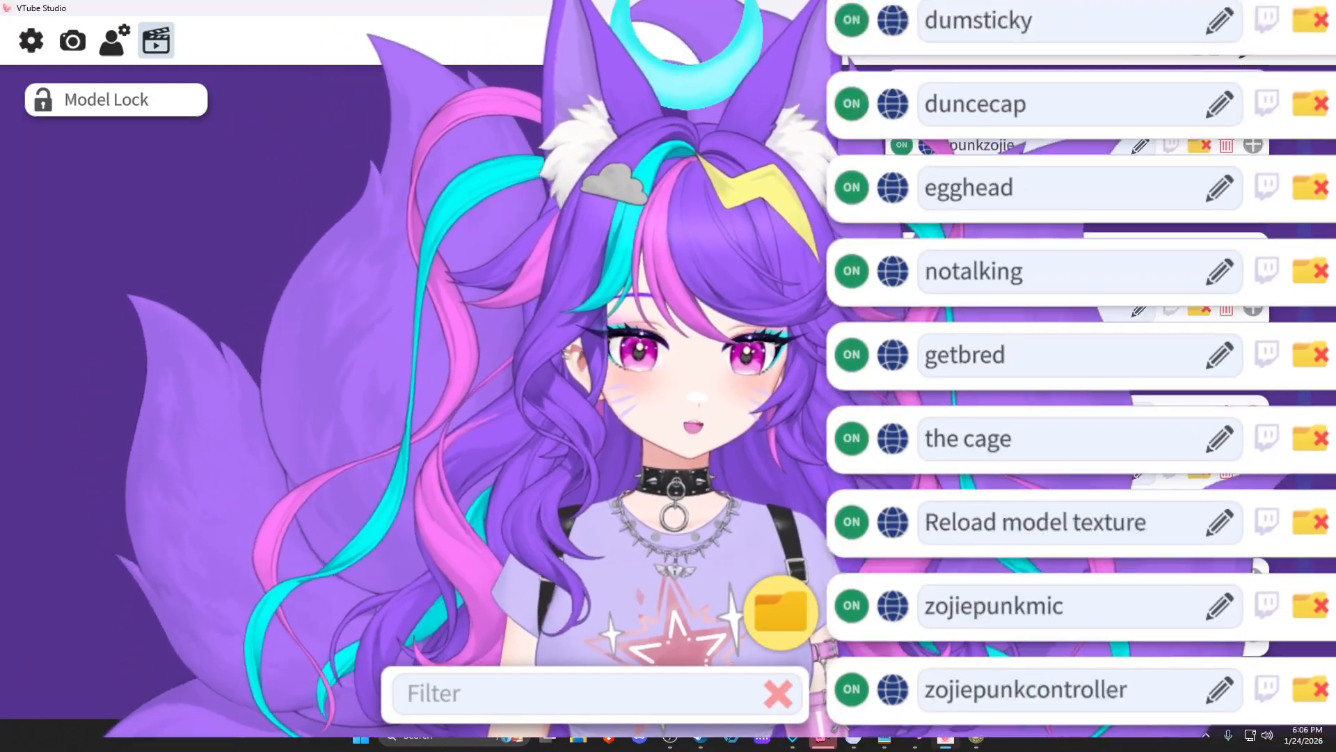
scroll(1143, 339, "down", 5)
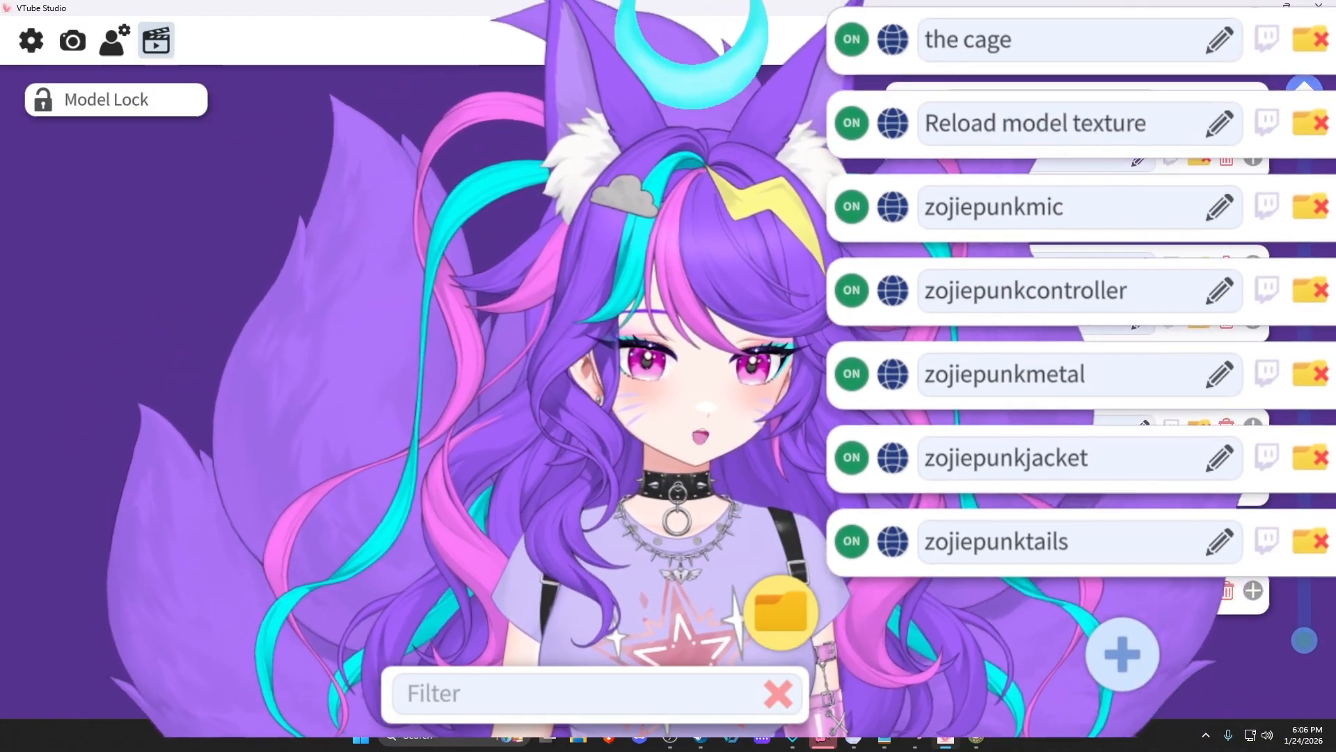
Inspect the zojiepunkmic hotkey's action, key combination and gesture settings, and close the settings view
left_click(1332, 207)
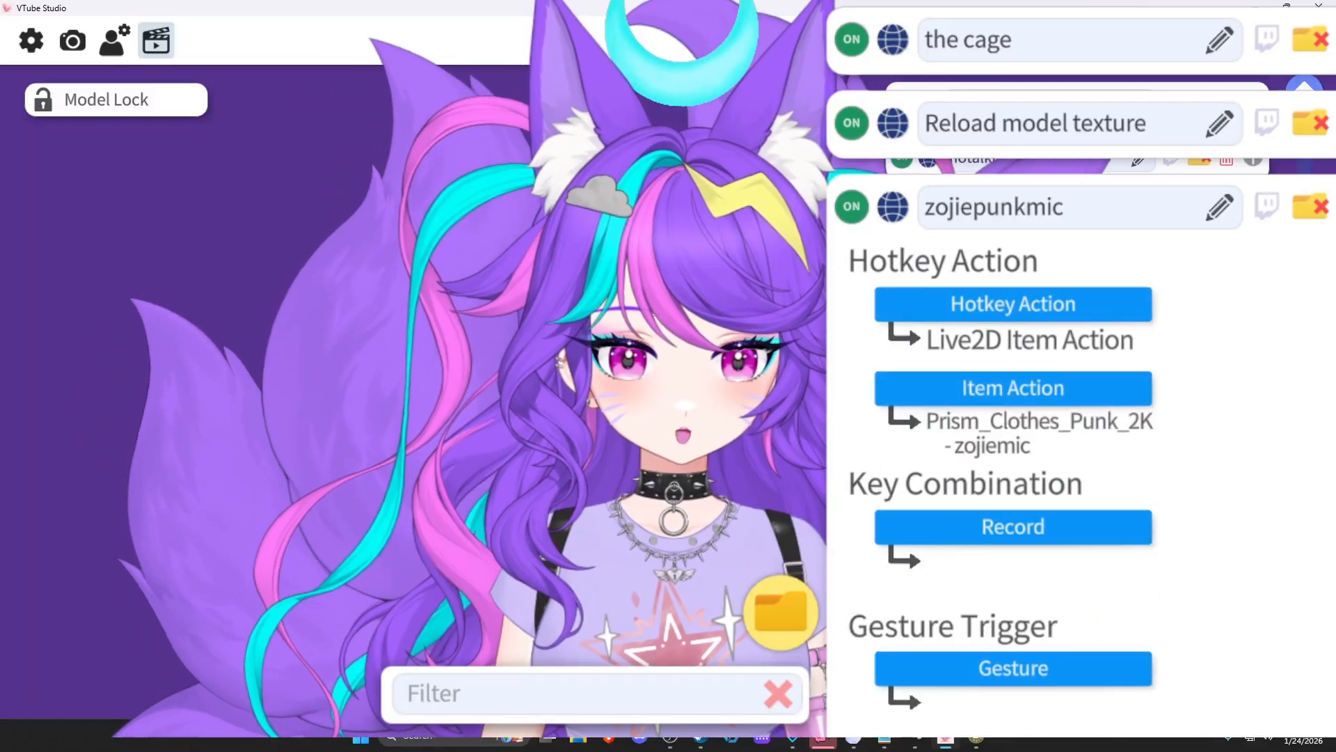
scroll(1081, 376, "down", 2)
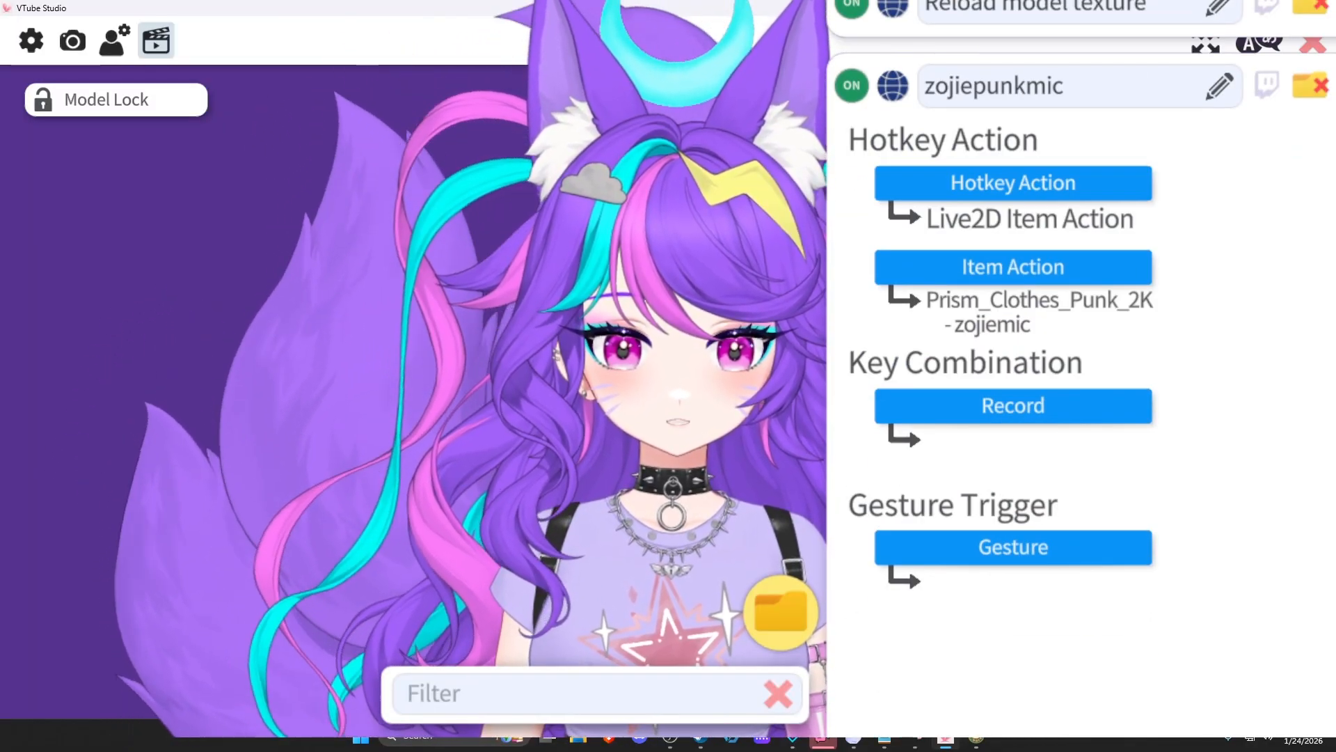
left_click(1252, 293)
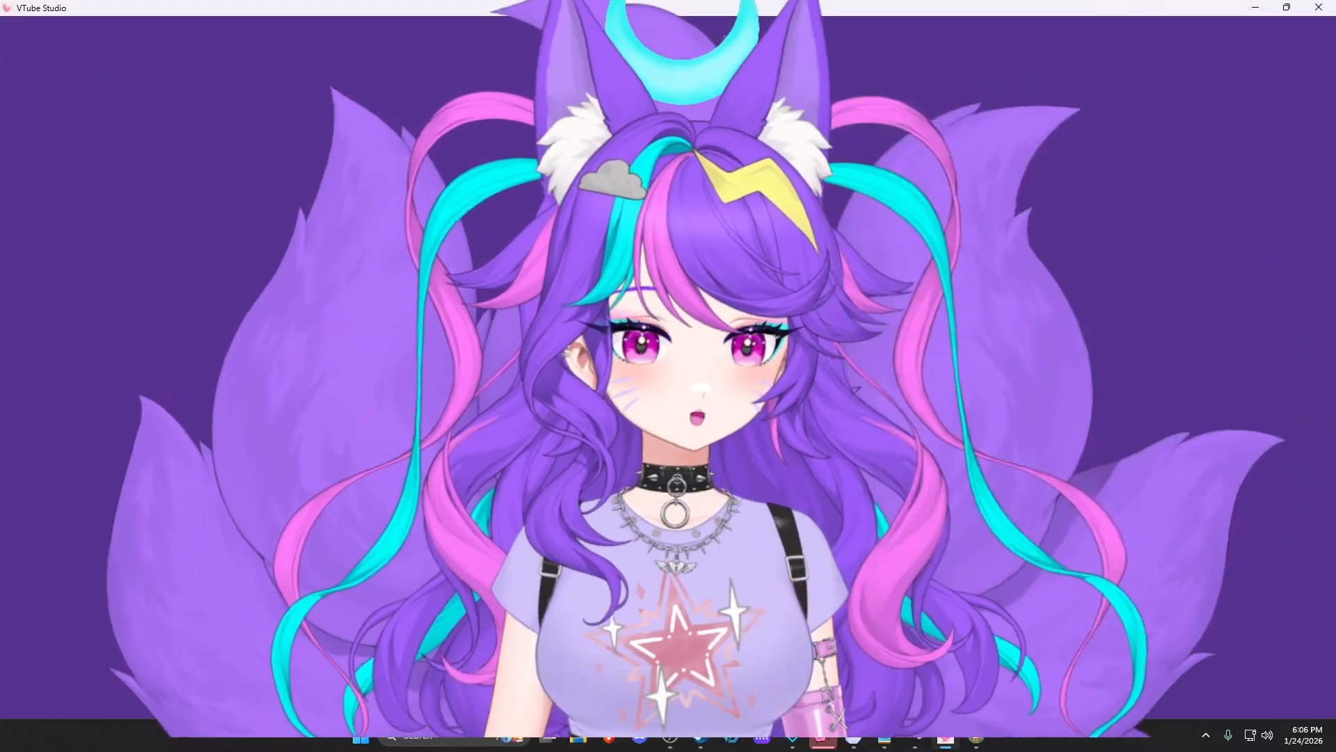
Open the item settings of the loaded Live2D item Prism_Clothes_Punk_2K
double_click(199, 253)
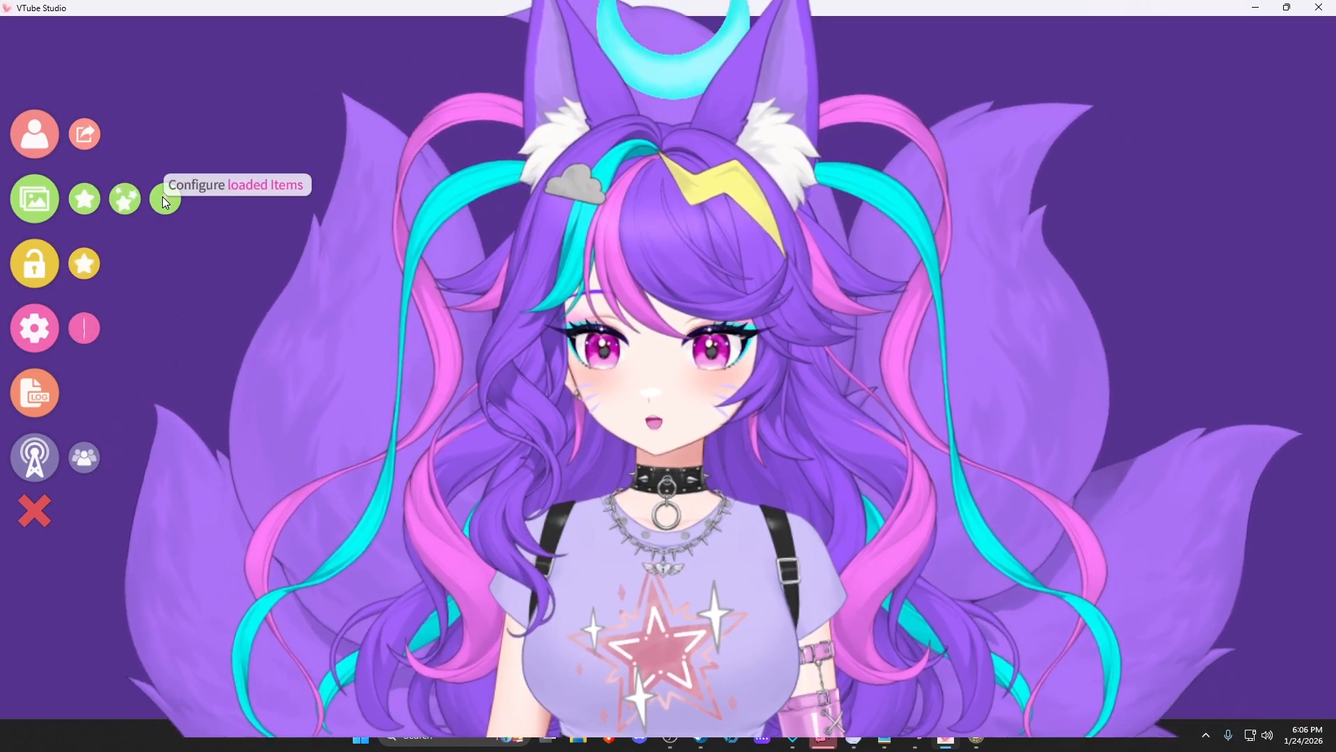
left_click(165, 201)
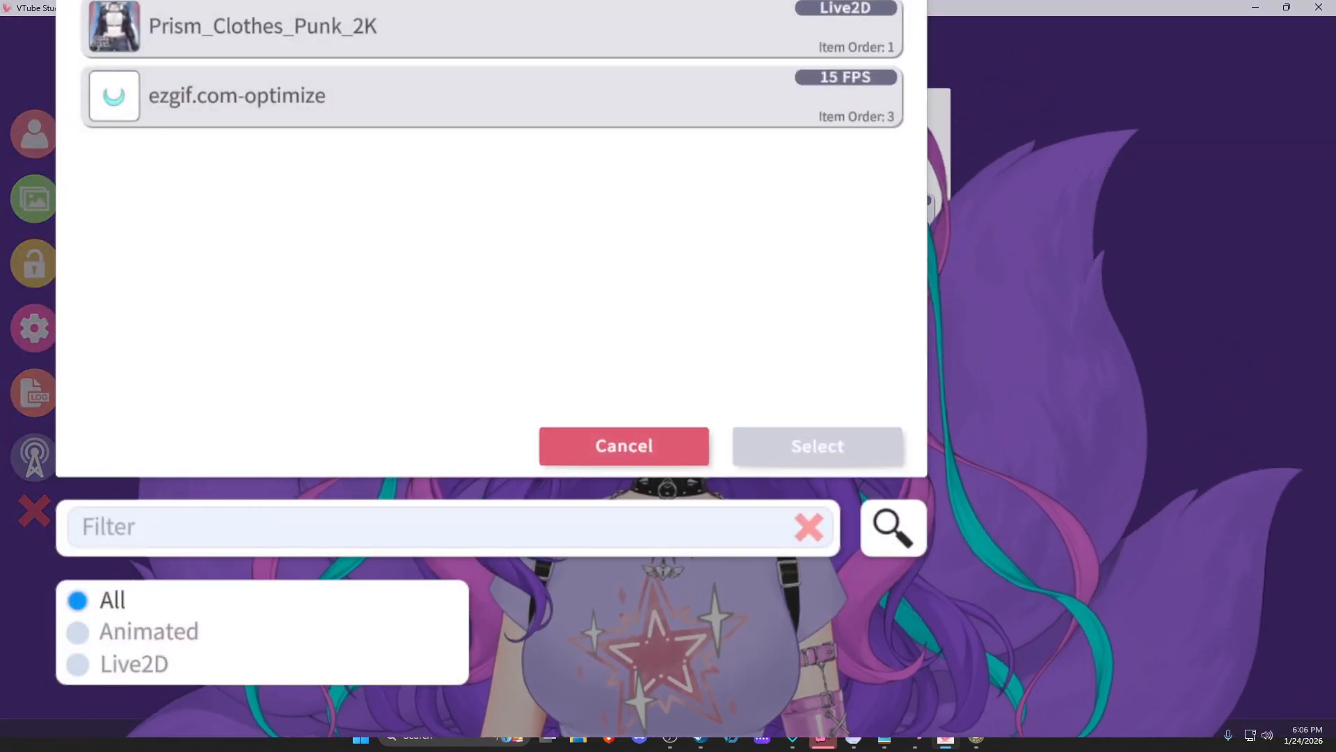
left_click(263, 28)
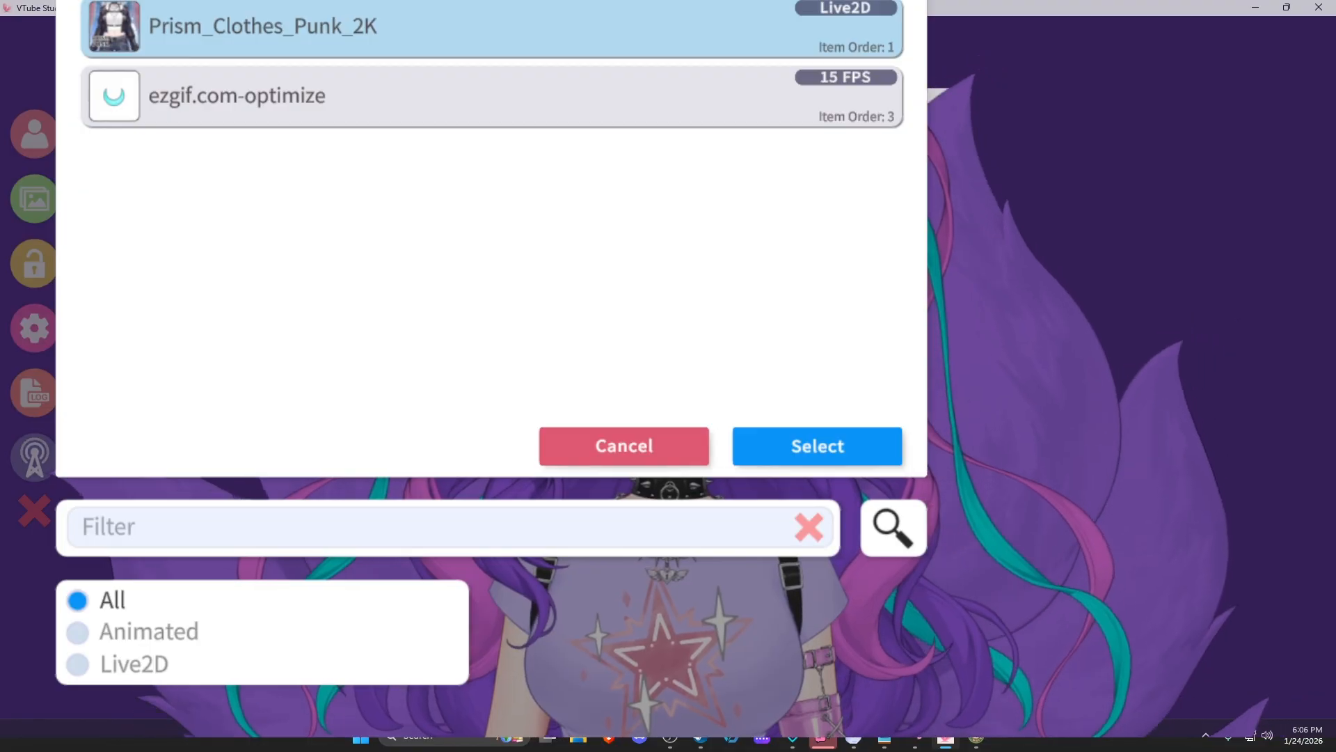
left_click(263, 97)
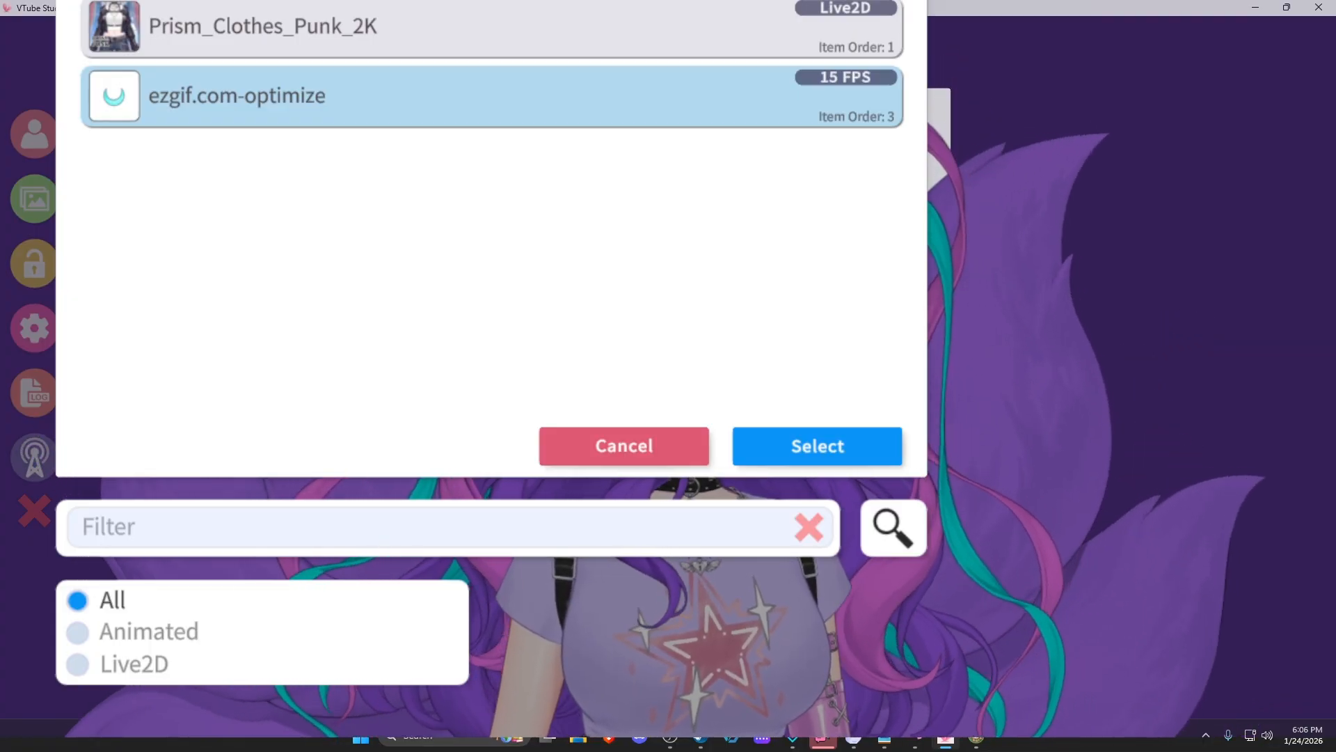
left_click(491, 96)
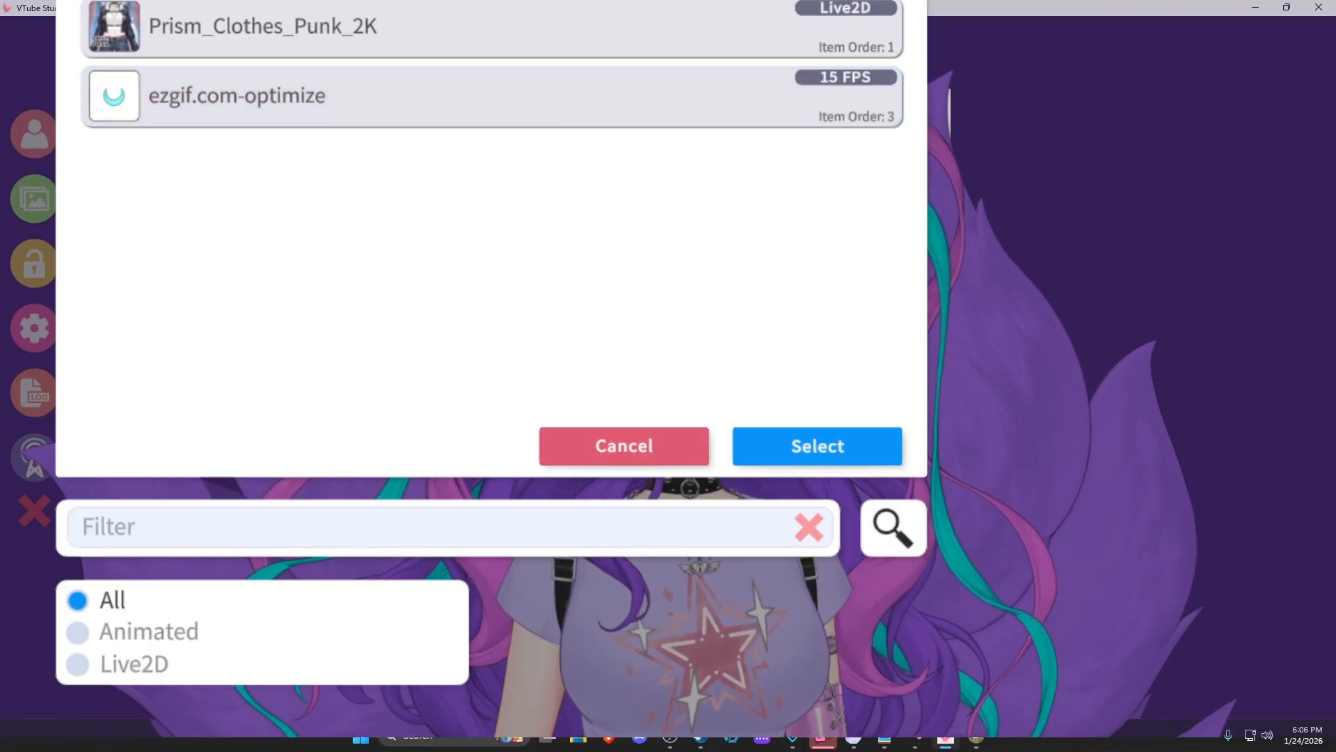
left_click(492, 27)
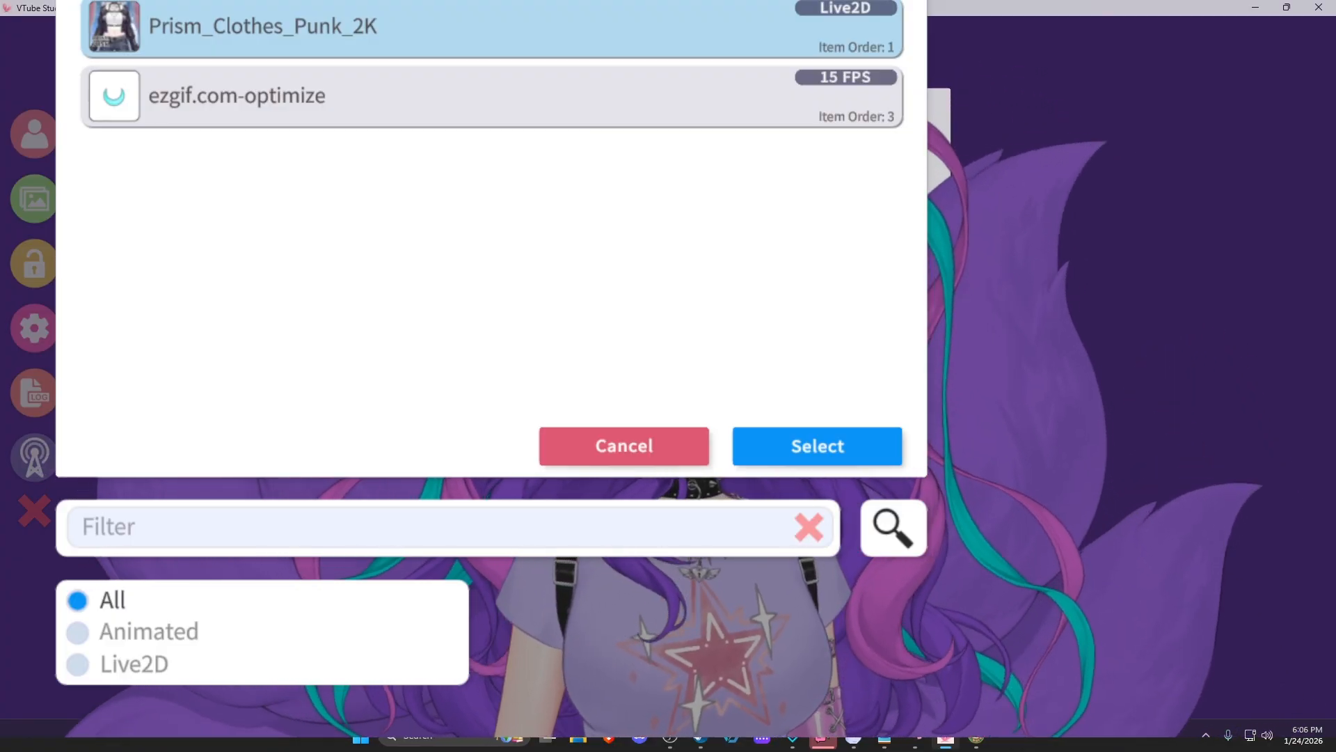
left_click(817, 446)
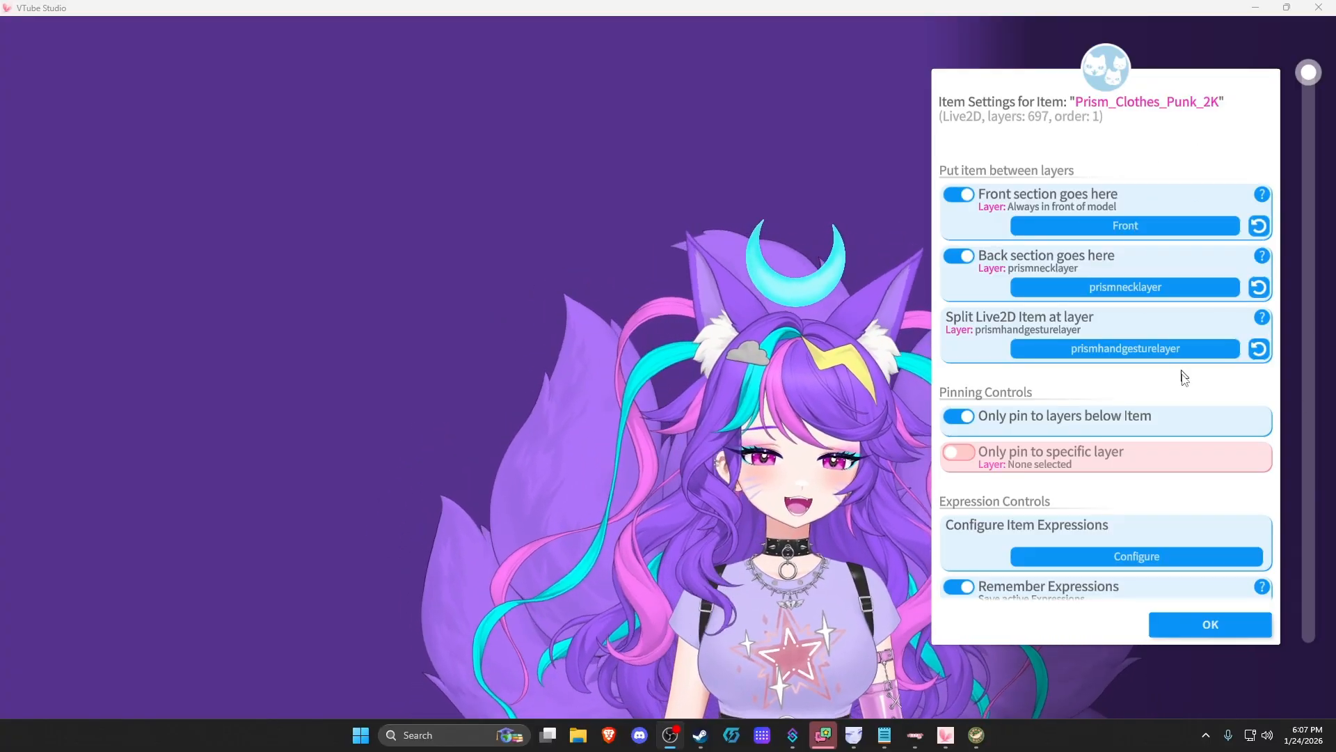
Look through the clothing item's layer, pinning, expression and item controls, and open its ArtMesh color tint list
left_click_drag(1314, 82, 1314, 666)
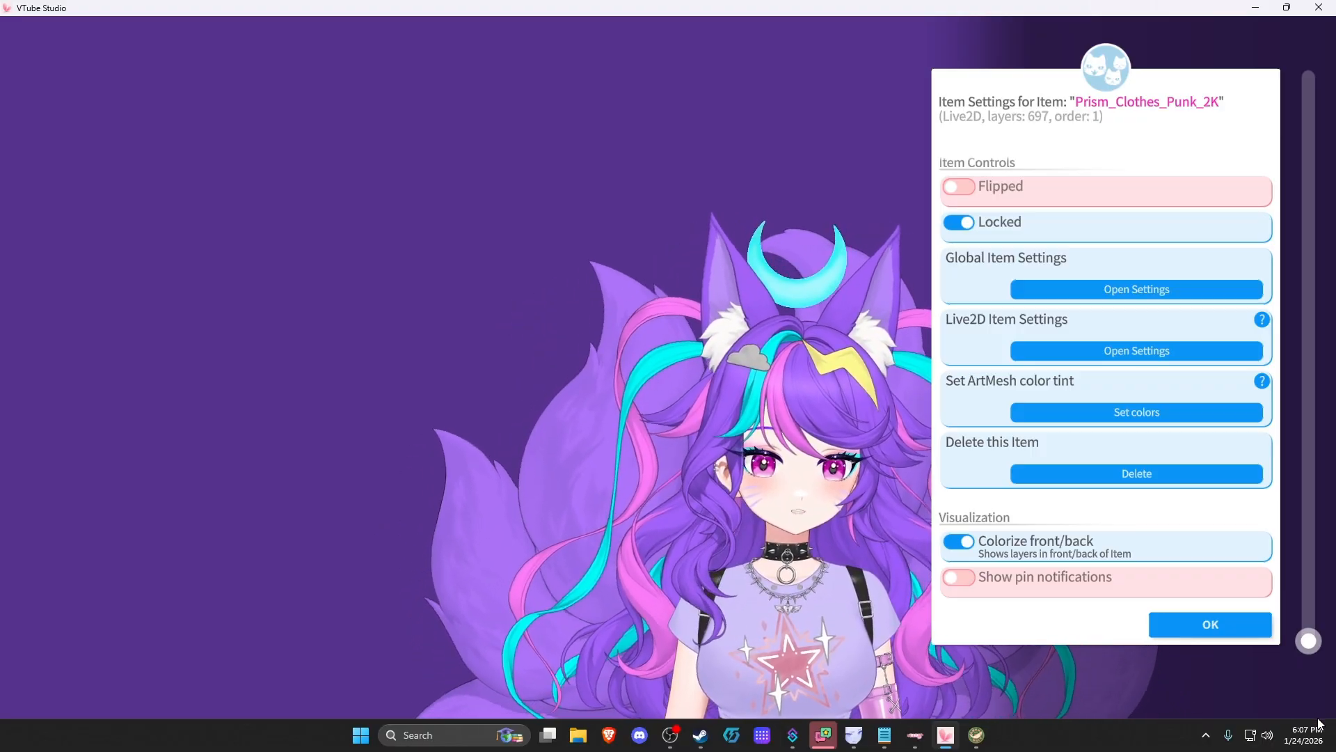
left_click_drag(1309, 640, 1311, 62)
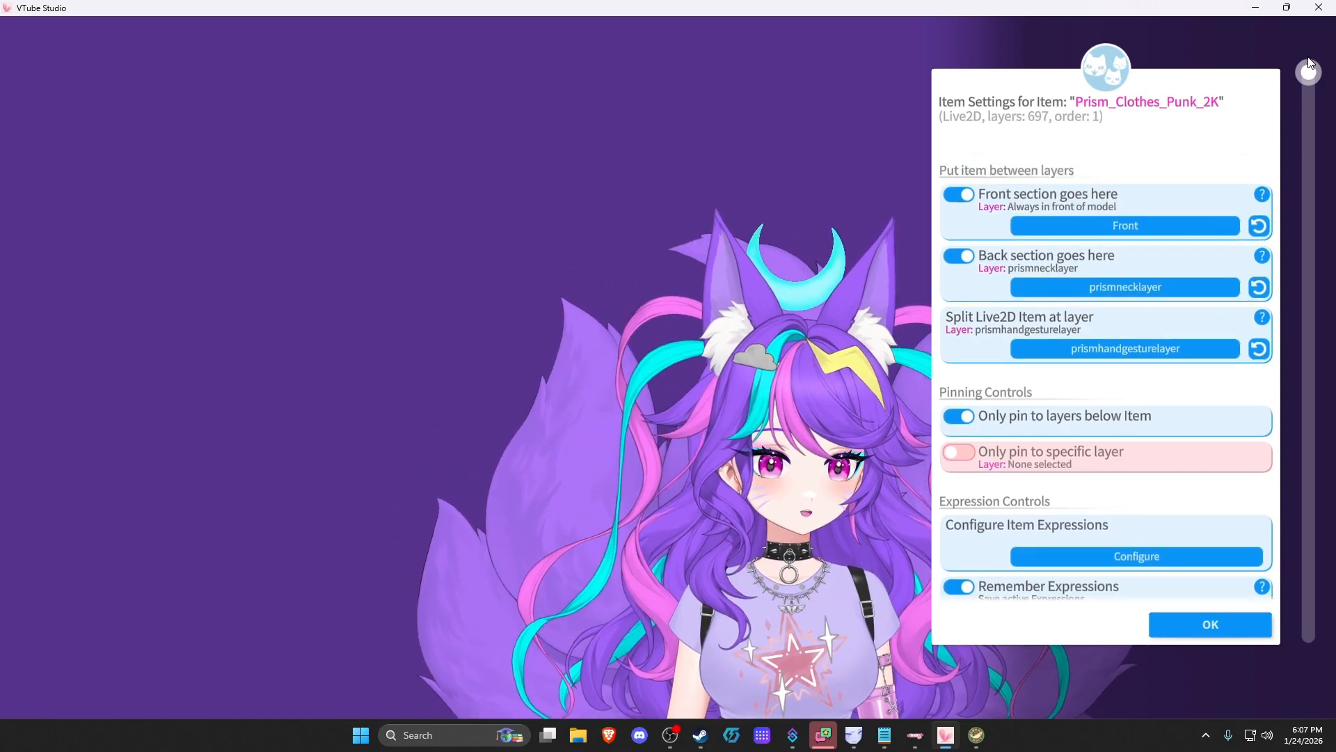
left_click_drag(1308, 156, 1309, 641)
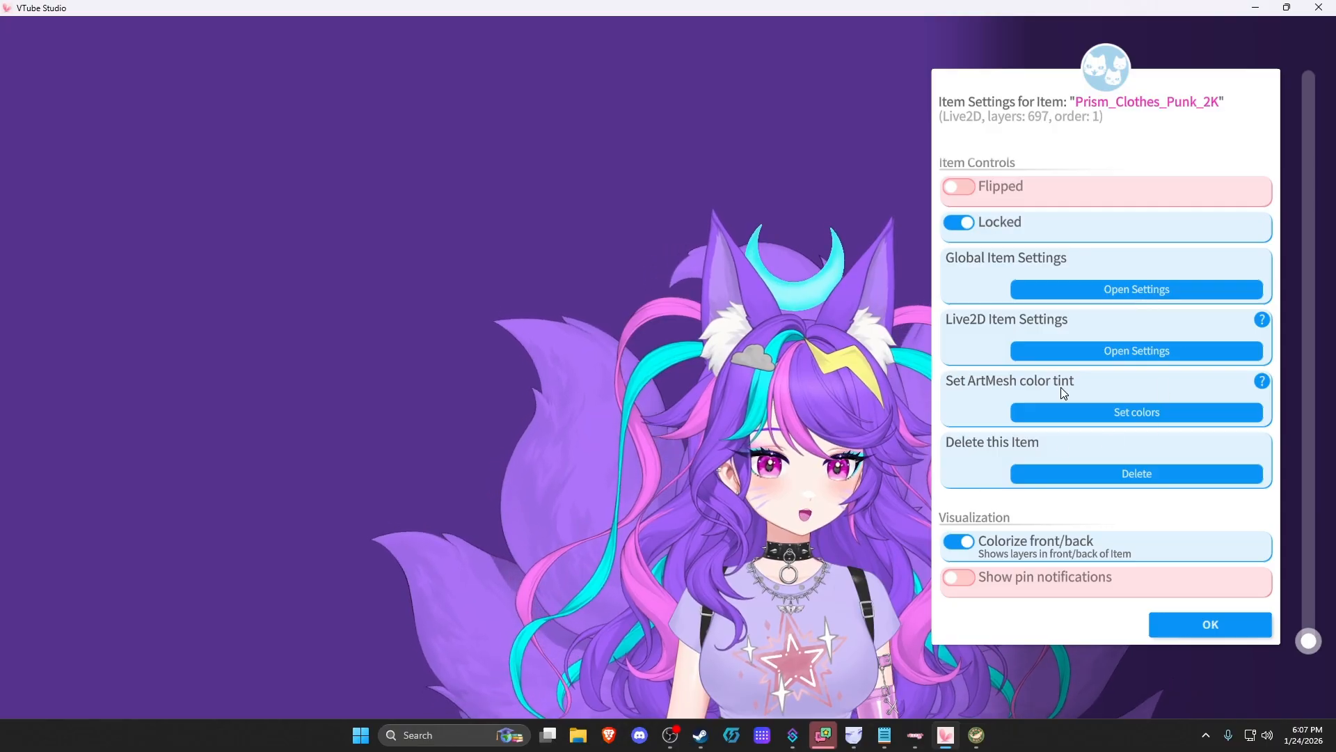
left_click(1147, 409)
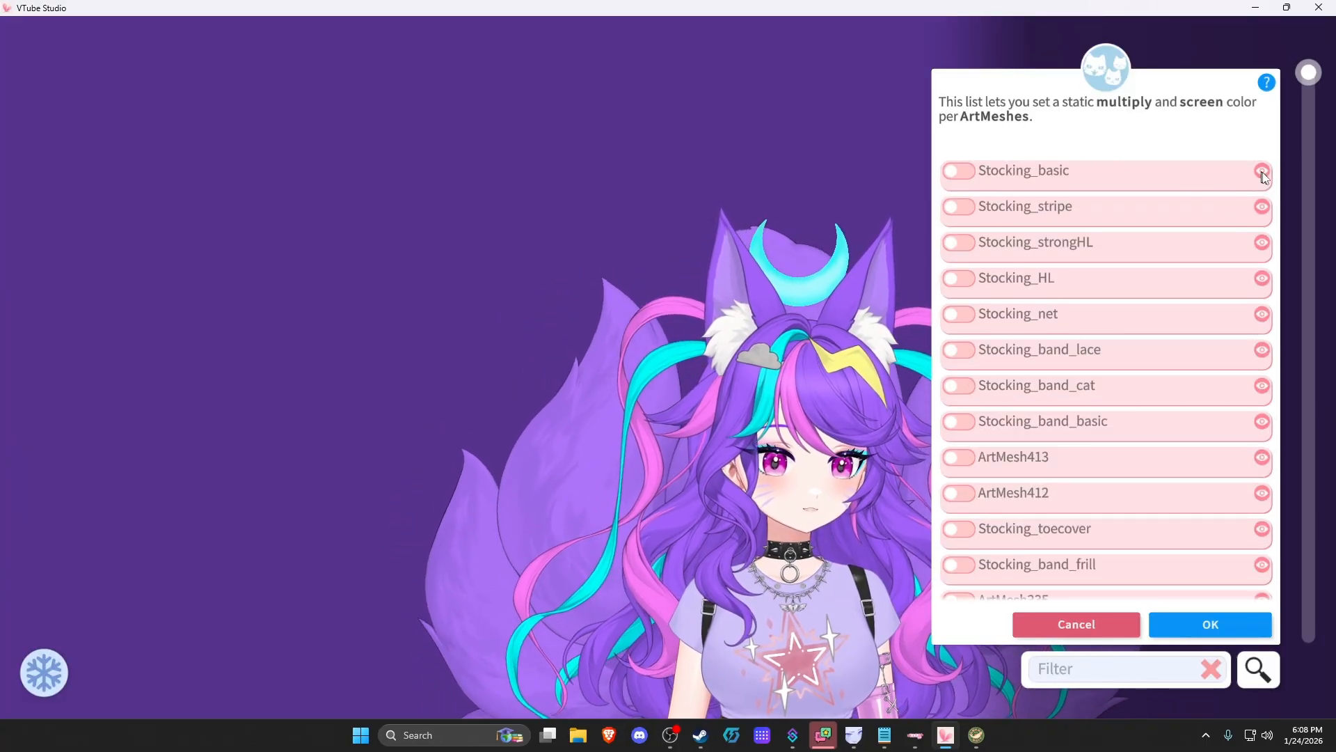
Try a red #FF0000 multiply color on the Stocking_band_basic ArtMesh, restore it to #FFFFFF and switch the tint off
left_click_drag(817, 519, 681, 36)
scroll(681, 36, "down", 5)
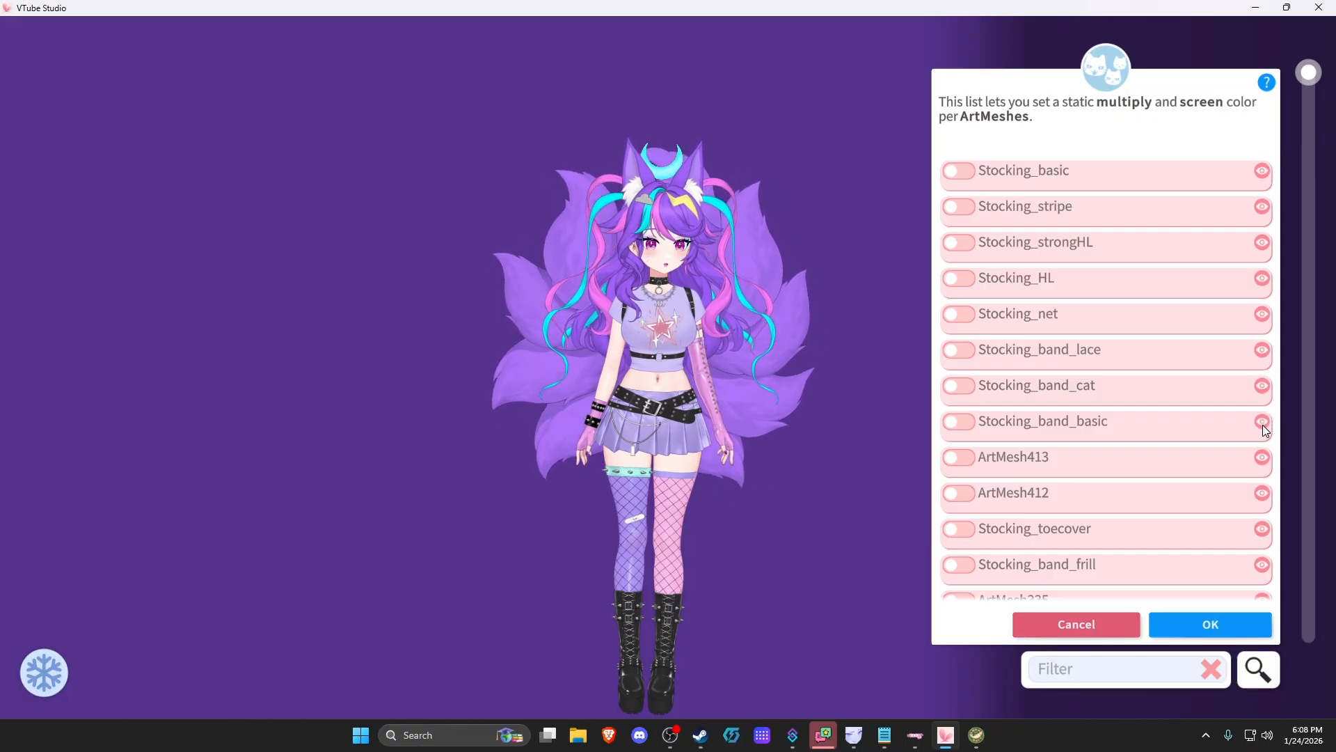
left_click(957, 422)
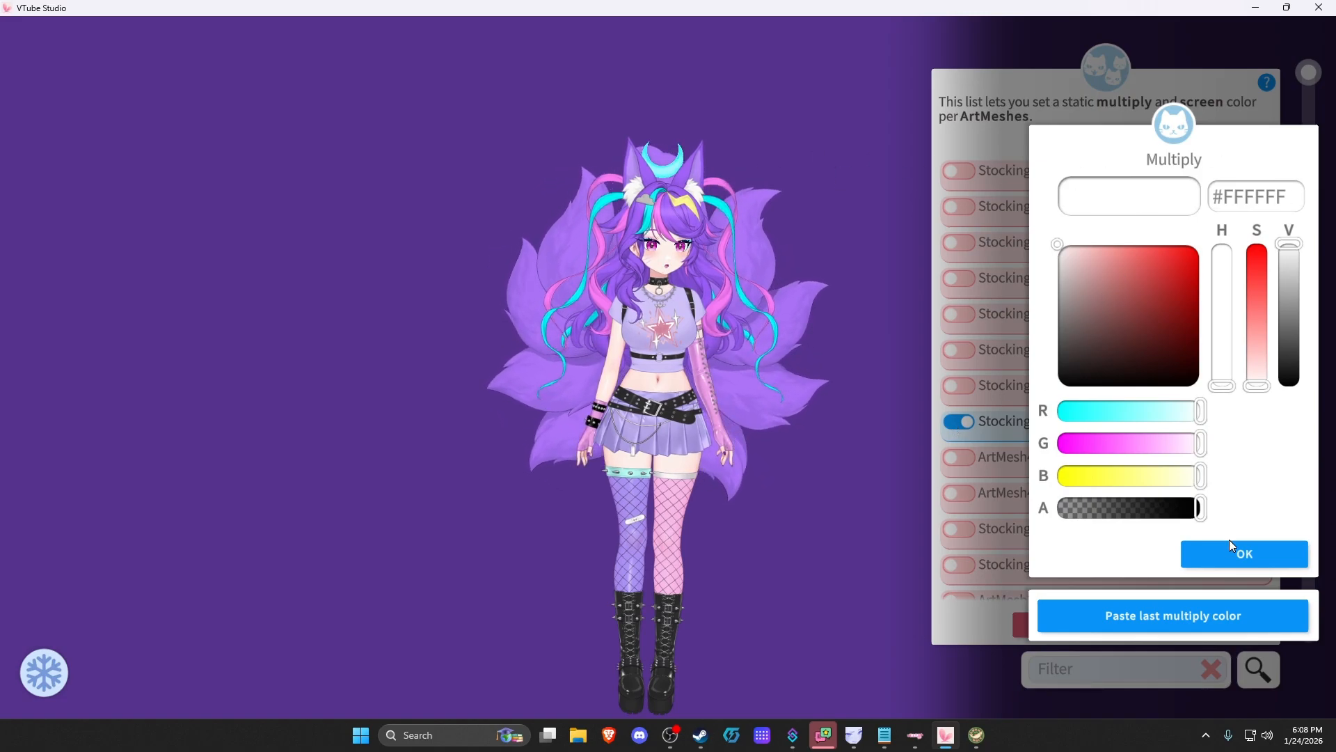
left_click_drag(1142, 256, 1246, 229)
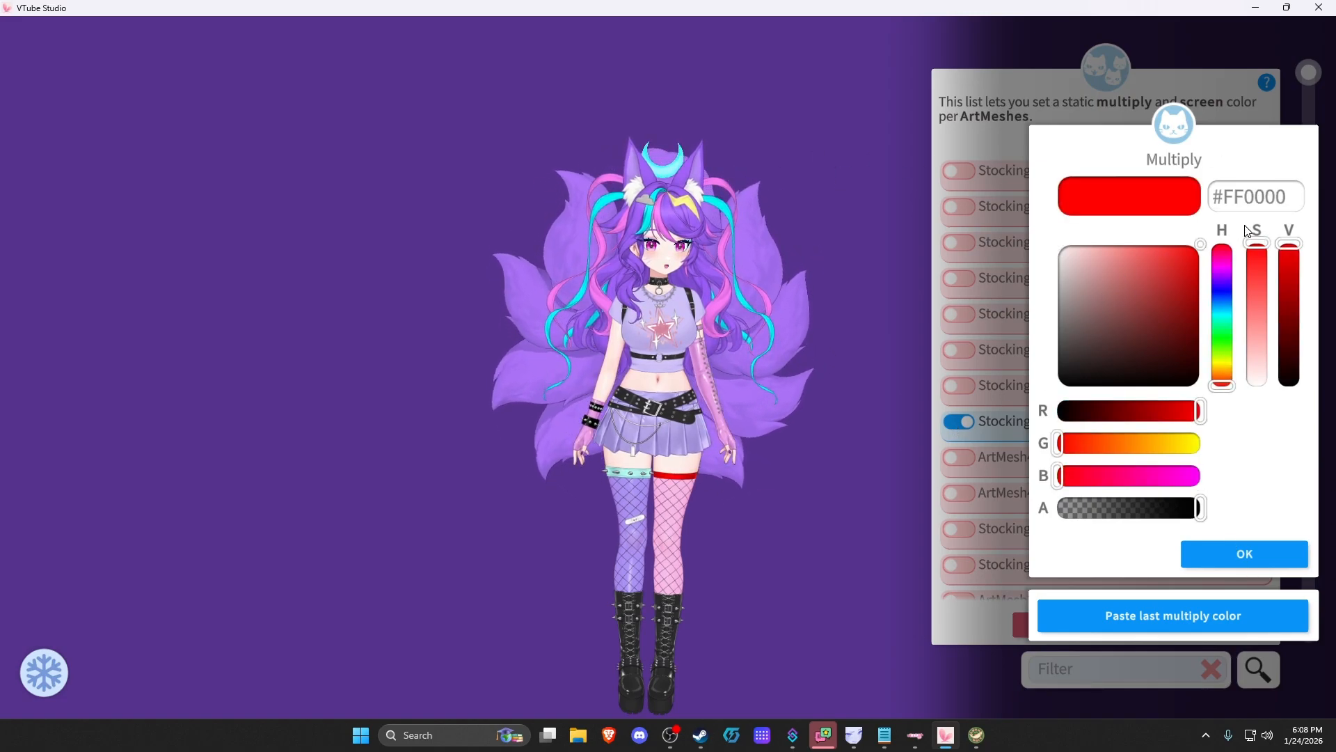
left_click_drag(1072, 234, 901, 232)
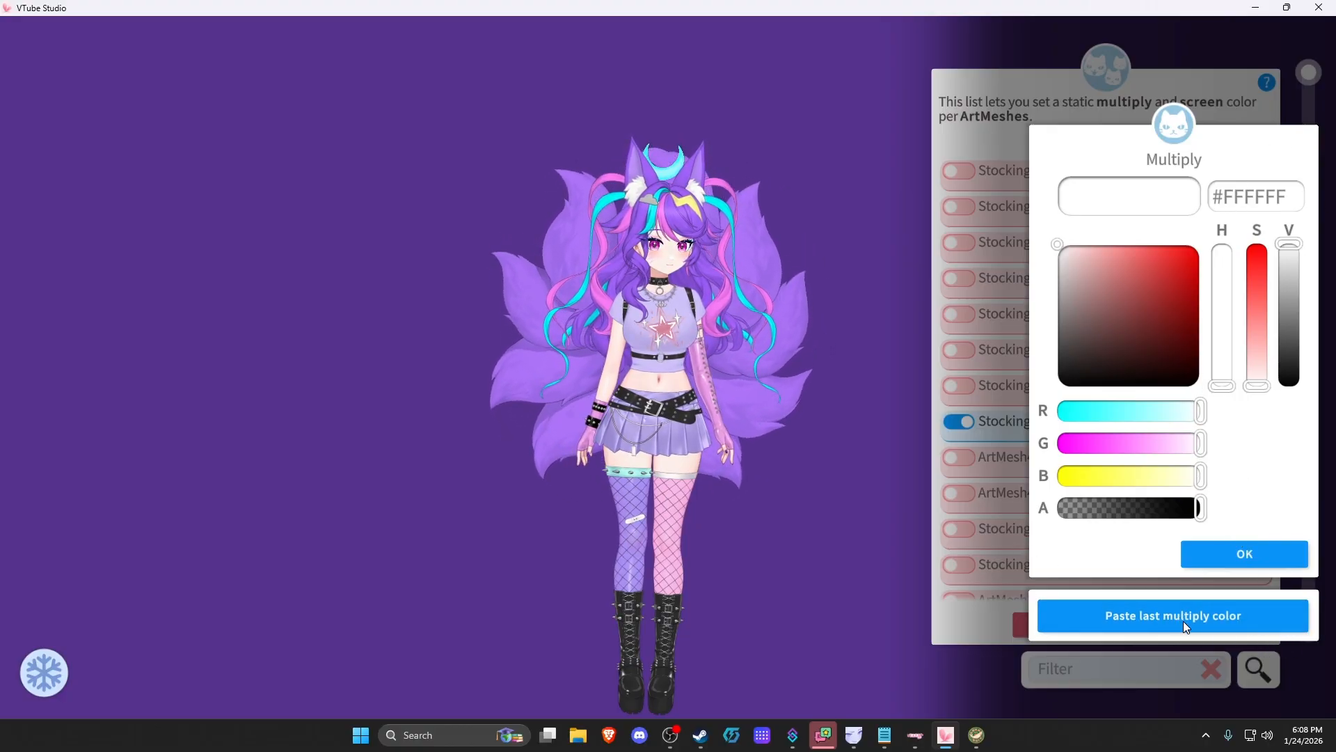
left_click(1255, 557)
left_click(1260, 557)
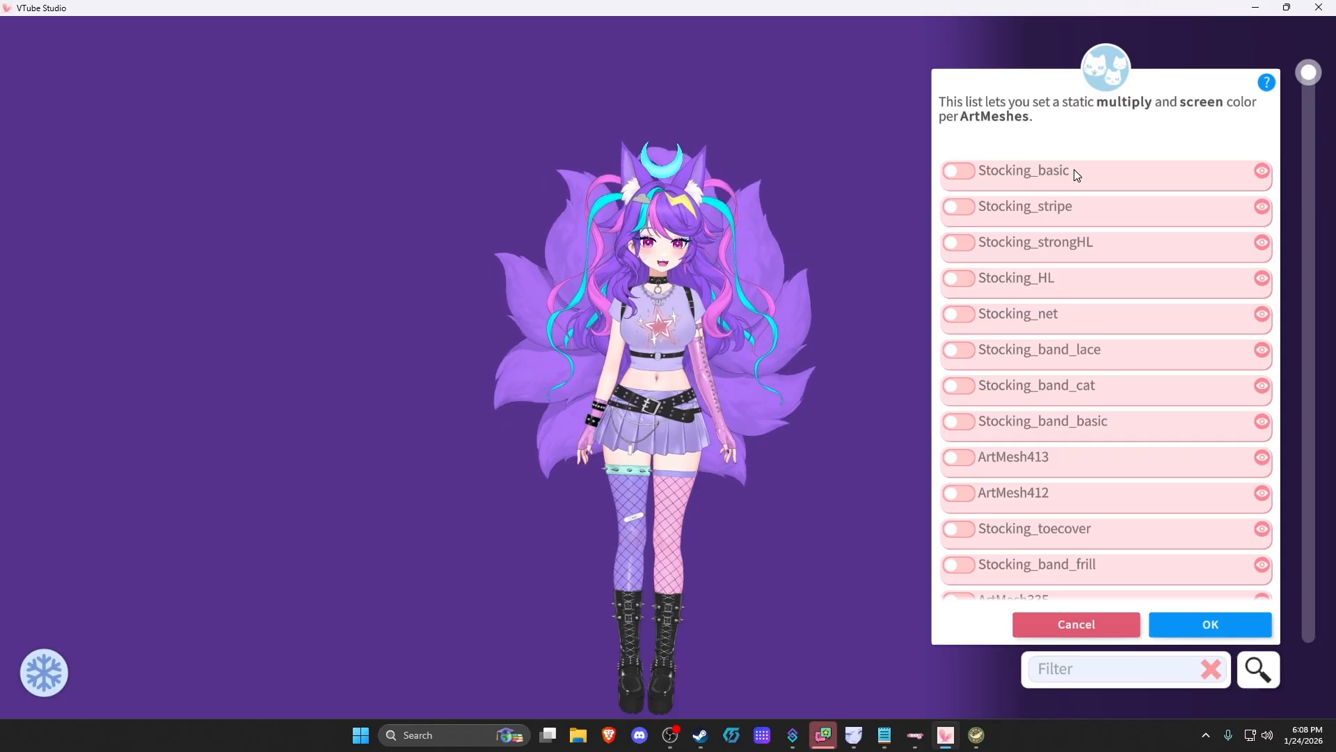
Look through the clothing item's ArtMesh tint list from the stocking meshes to its end, and cancel out of it
scroll(1119, 465, "down", 5)
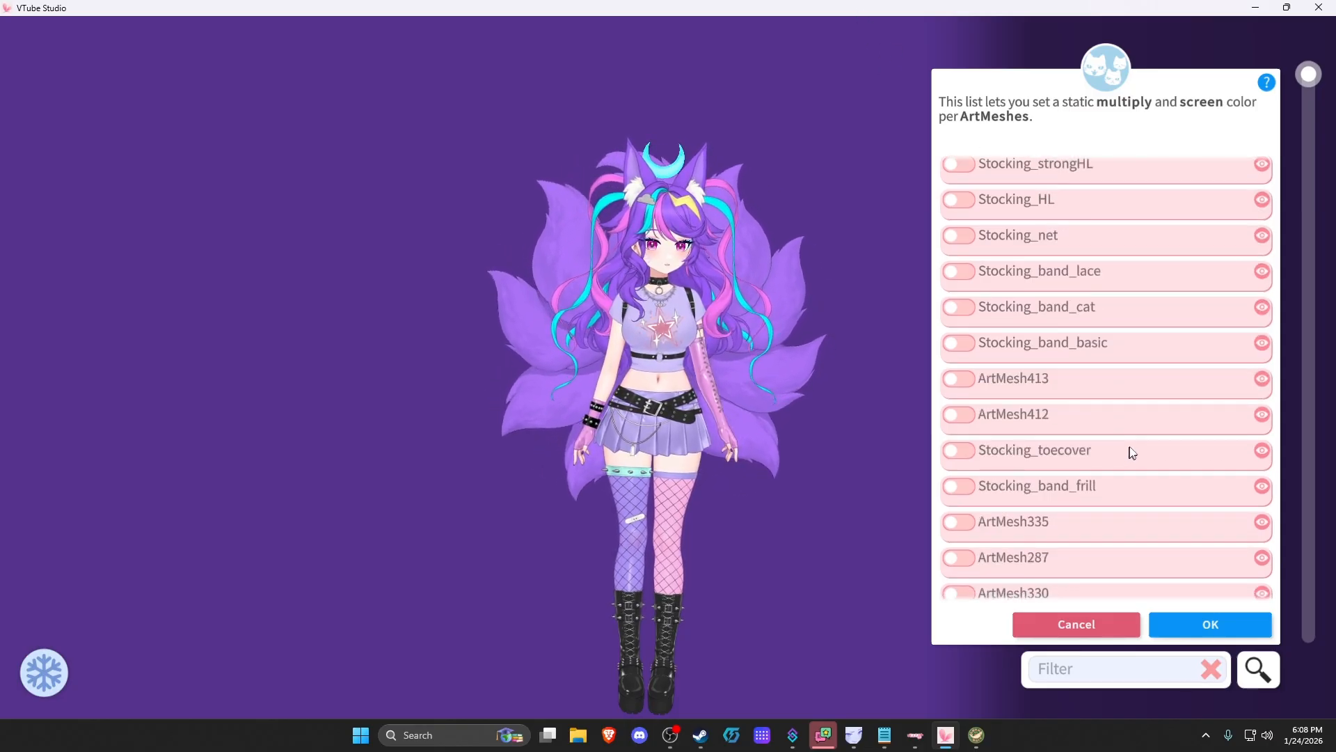
scroll(1162, 456, "down", 20)
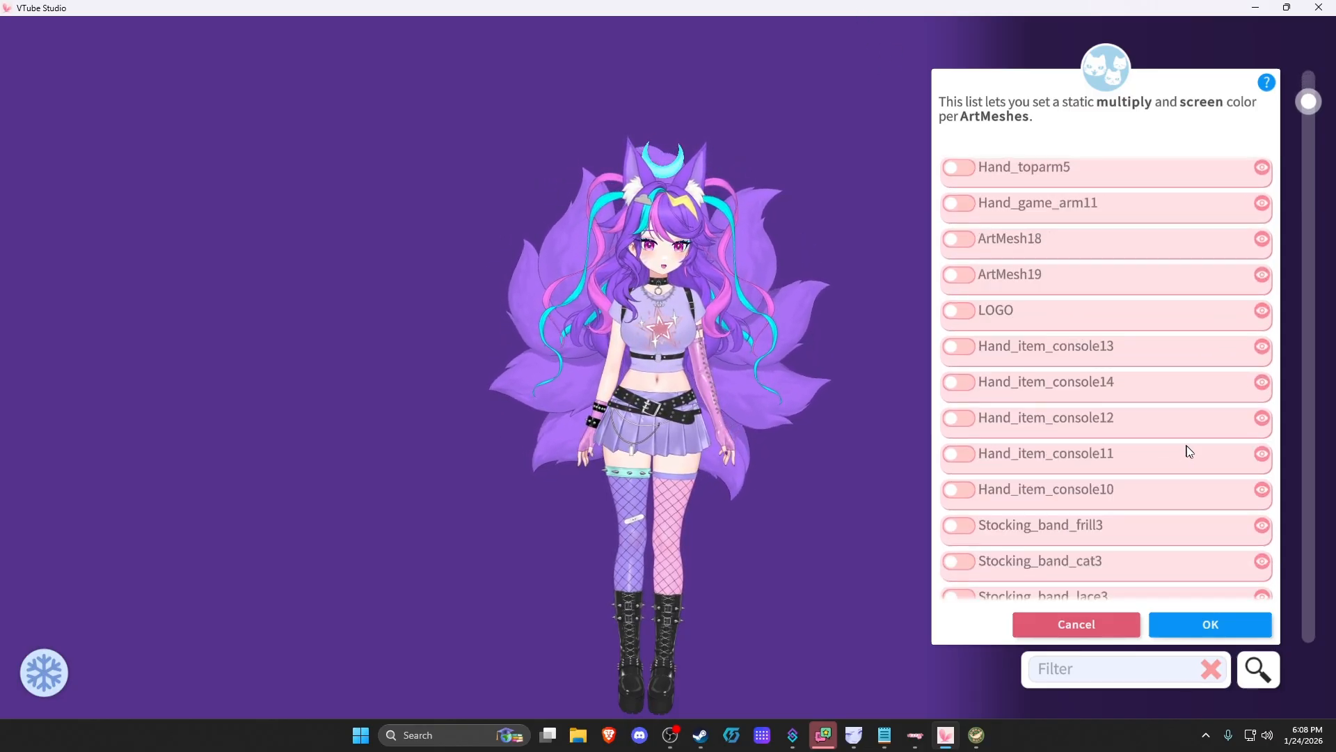
scroll(1213, 427, "down", 20)
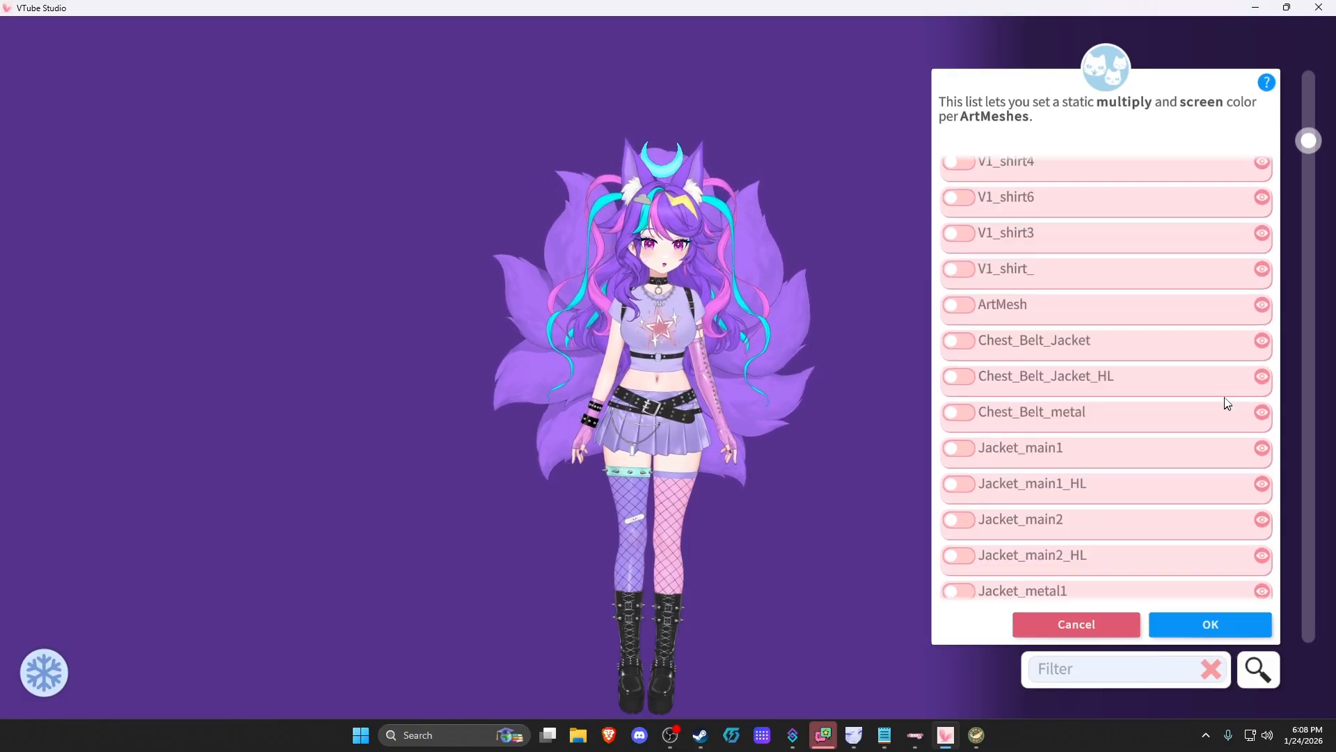
scroll(1230, 404, "down", 4)
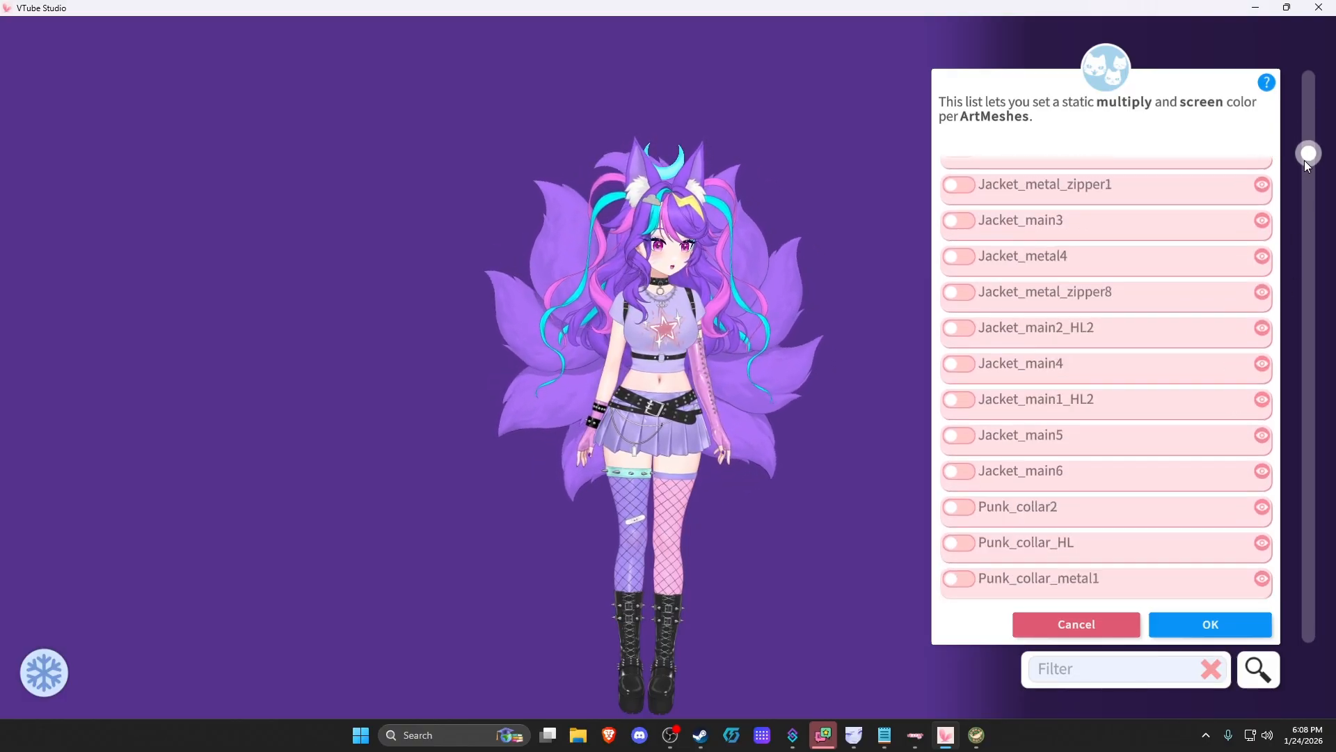
left_click_drag(1307, 160, 1322, 668)
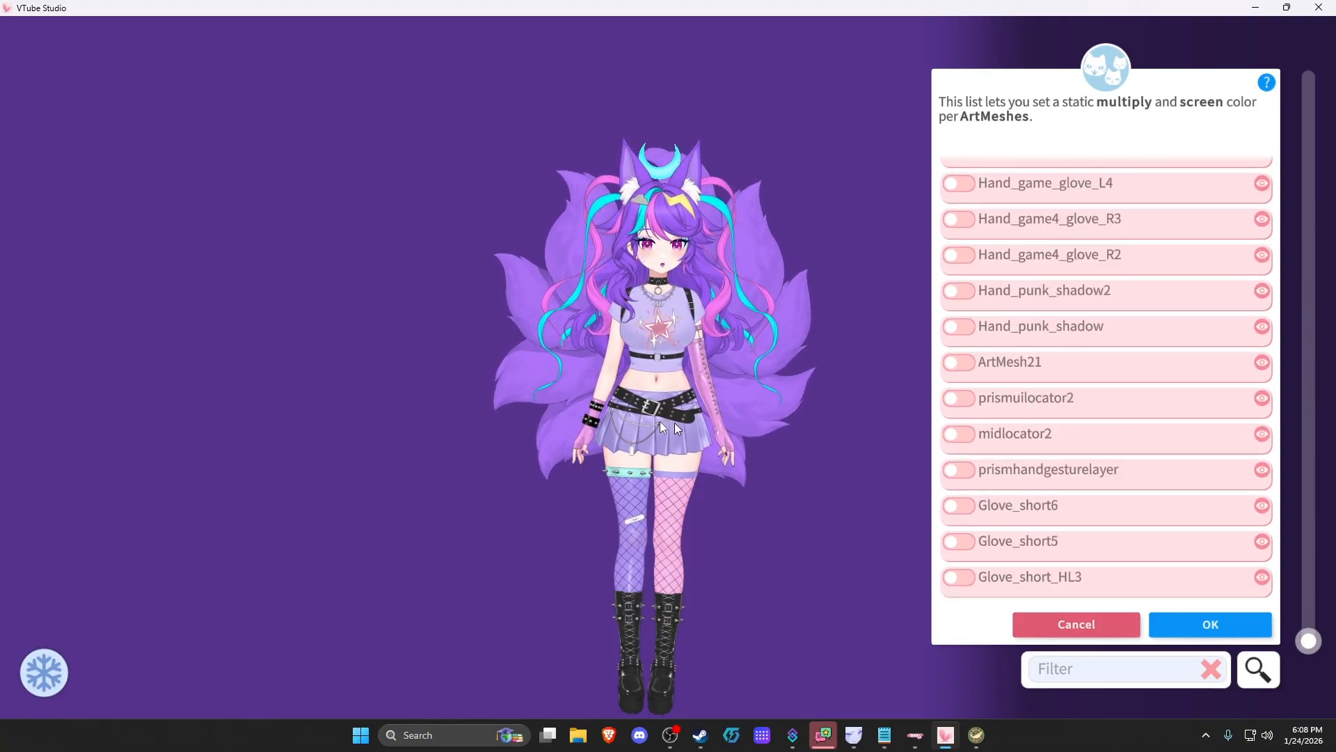
scroll(1156, 417, "up", 3)
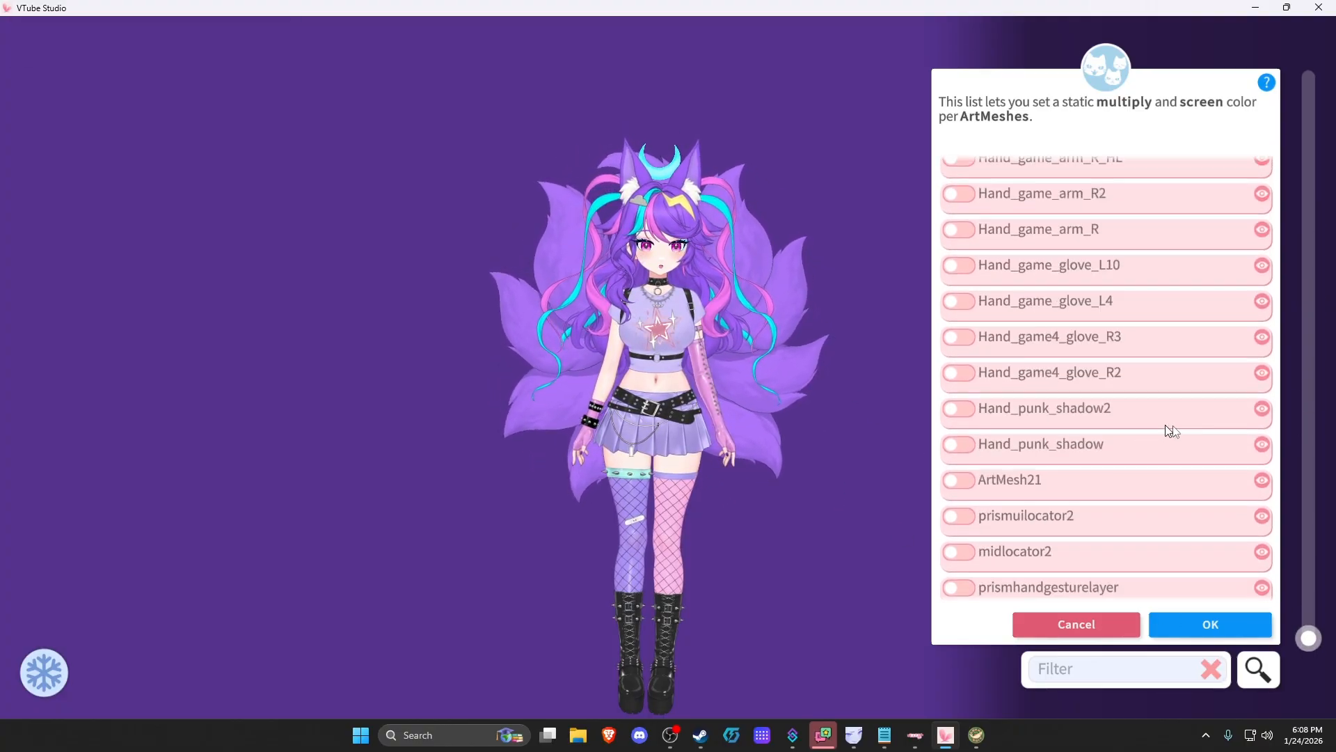
left_click_drag(1308, 635, 1290, 47)
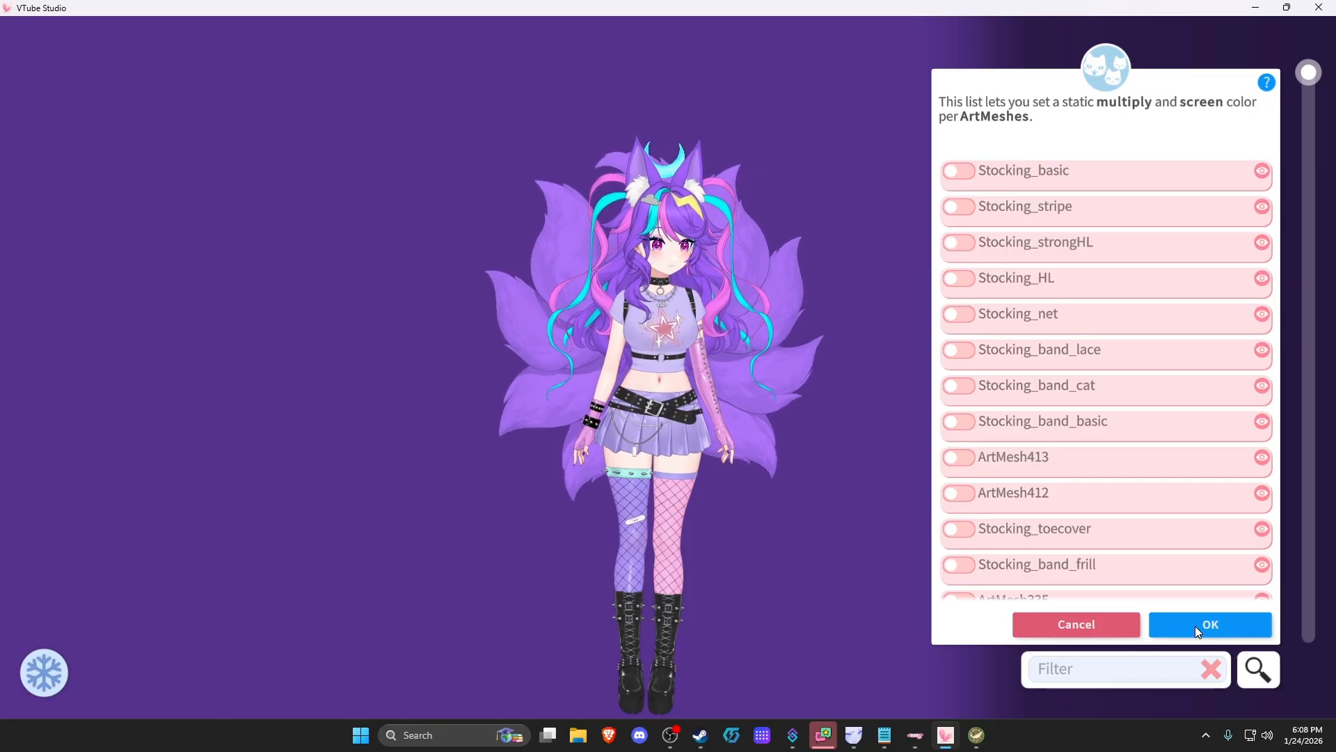
scroll(626, 470, "up", 3)
left_click_drag(654, 345, 662, 643)
scroll(663, 642, "up", 3)
scroll(663, 641, "up", 2)
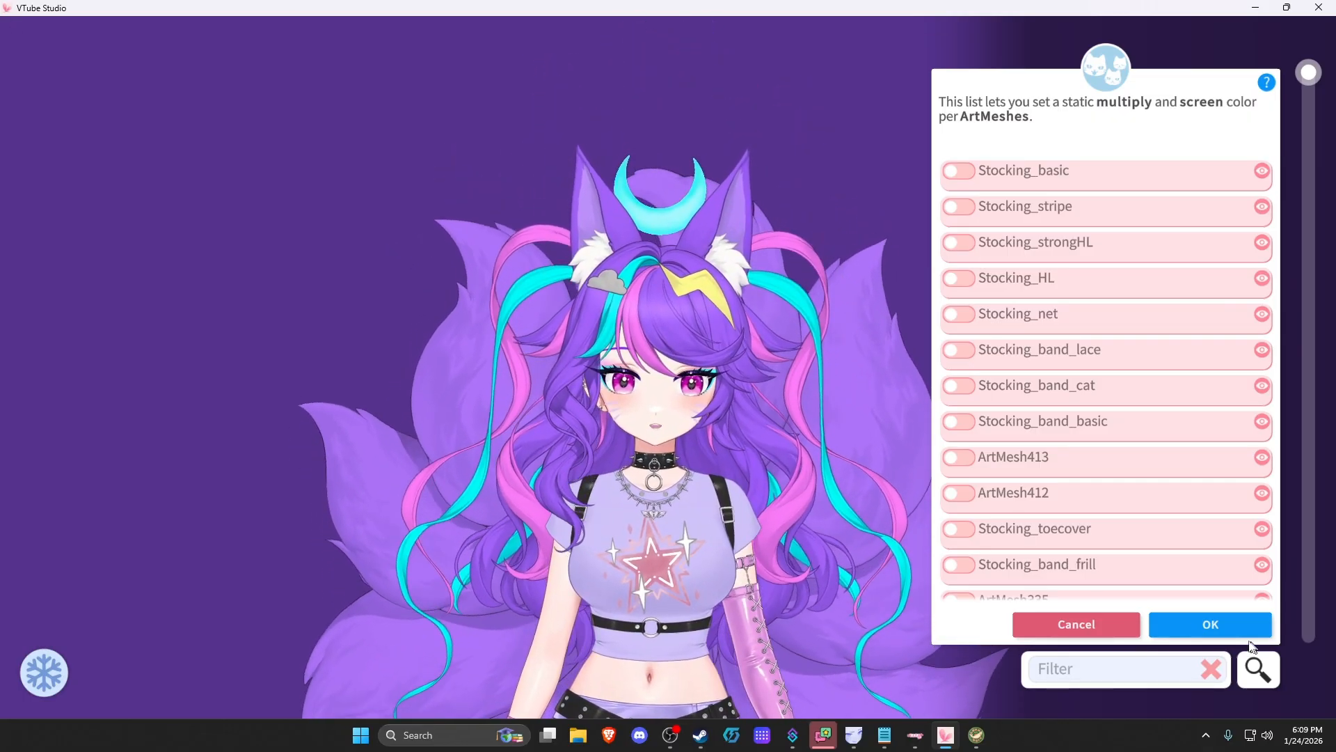
left_click(1083, 625)
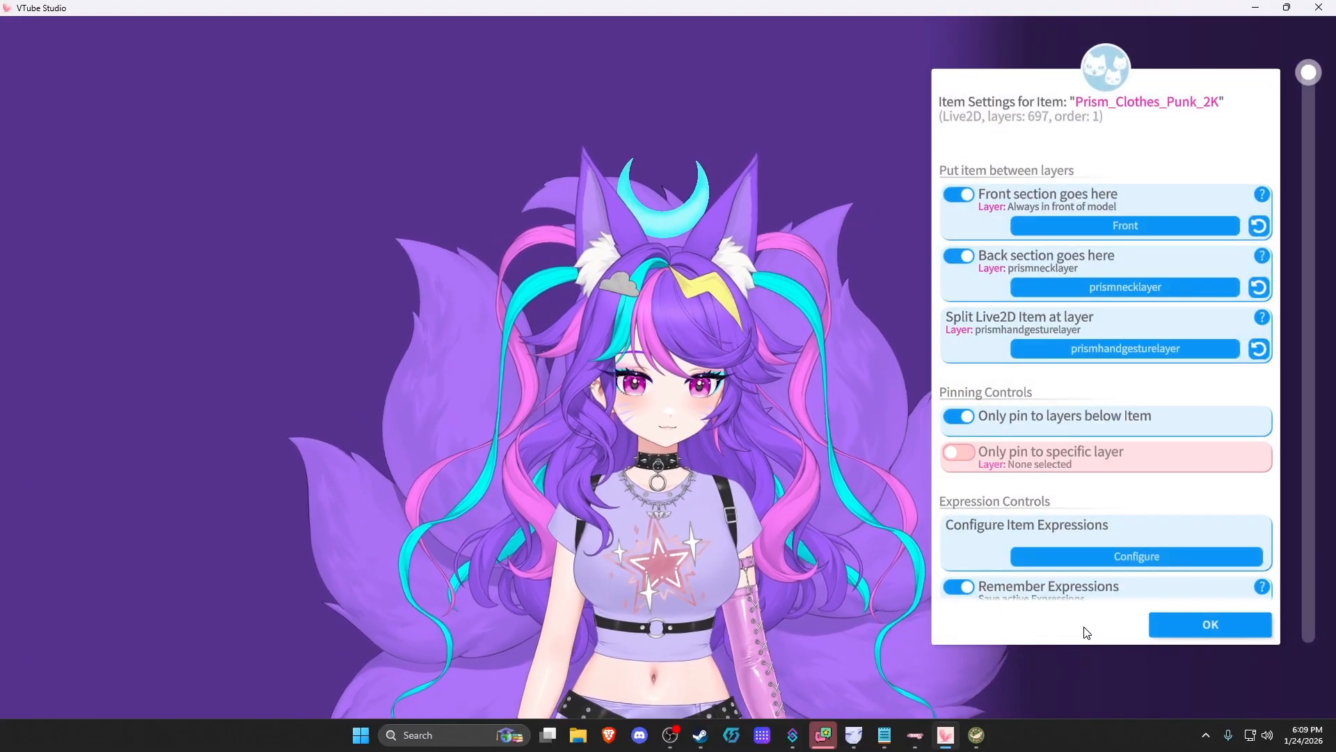
Open the expression configuration of the clothing item and skim its list of expression files
scroll(1172, 483, "down", 3)
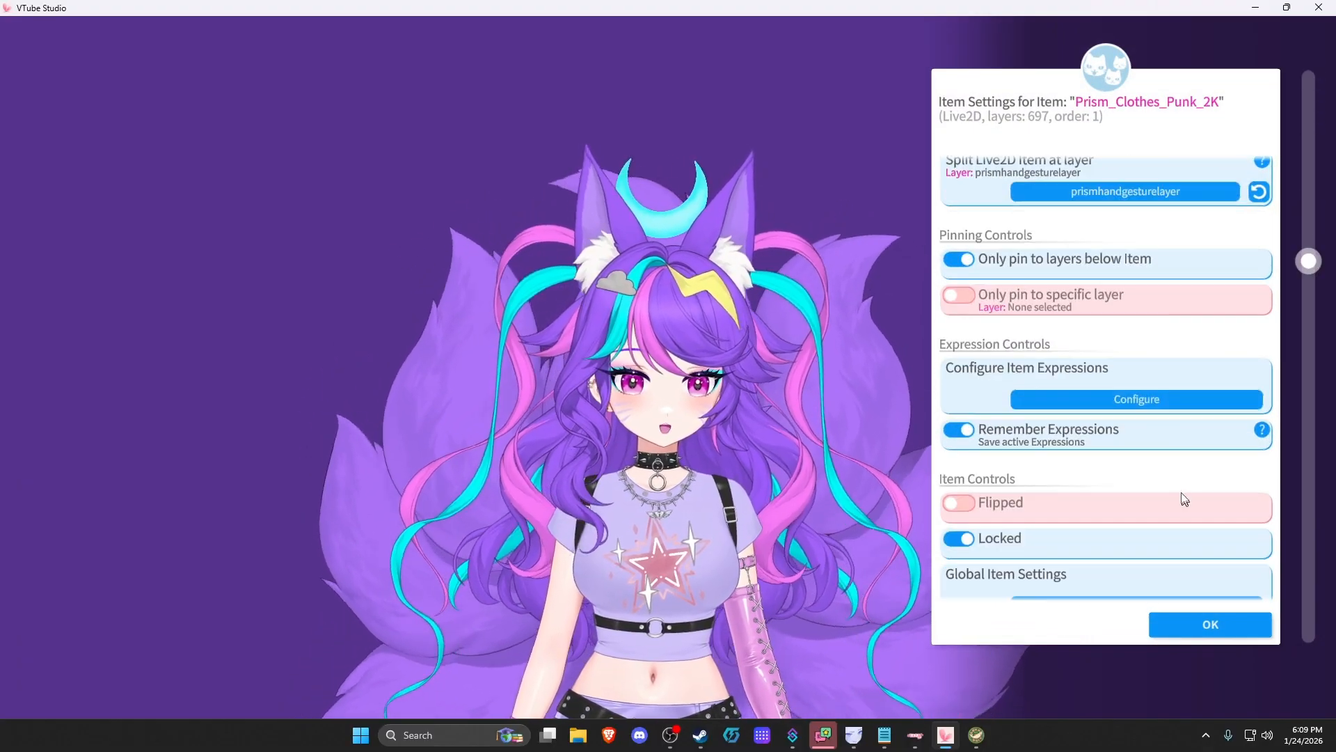
left_click(1103, 396)
scroll(748, 336, "down", 3)
scroll(749, 332, "up", 3)
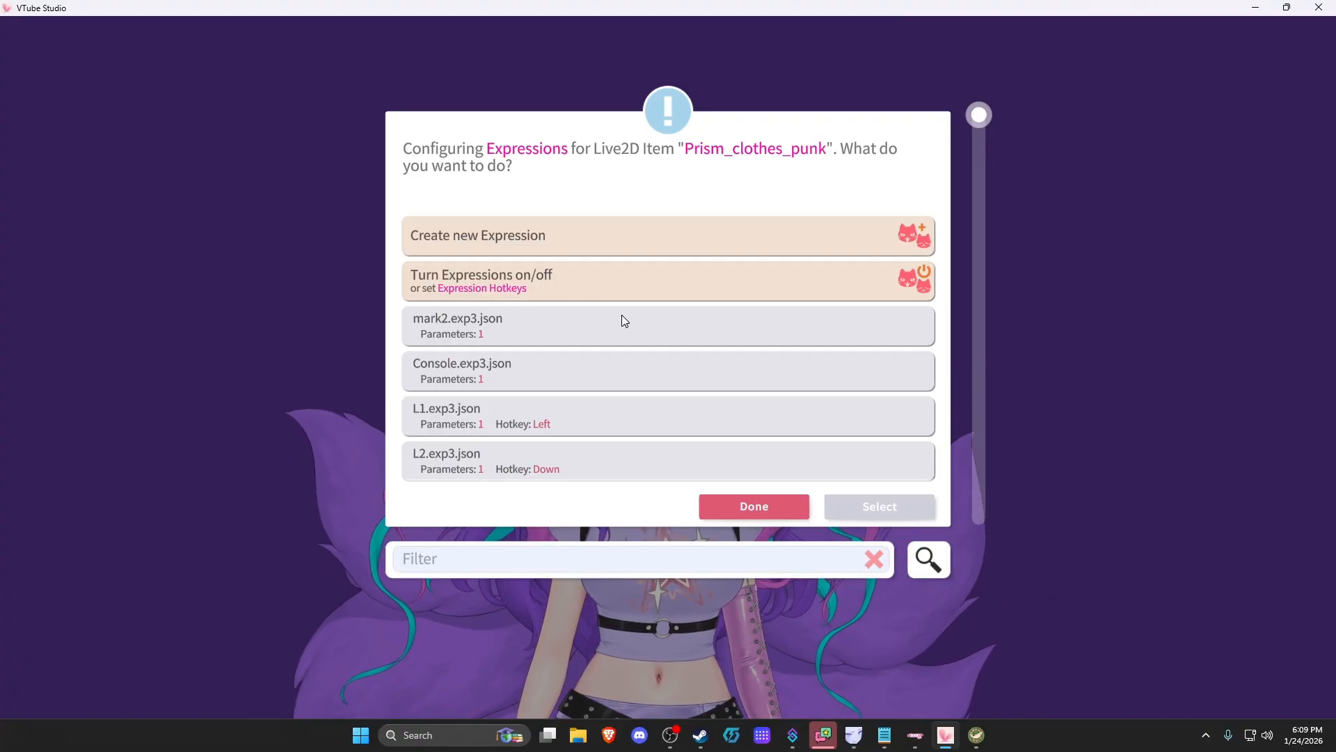
scroll(627, 306, "down", 10)
scroll(744, 341, "up", 10)
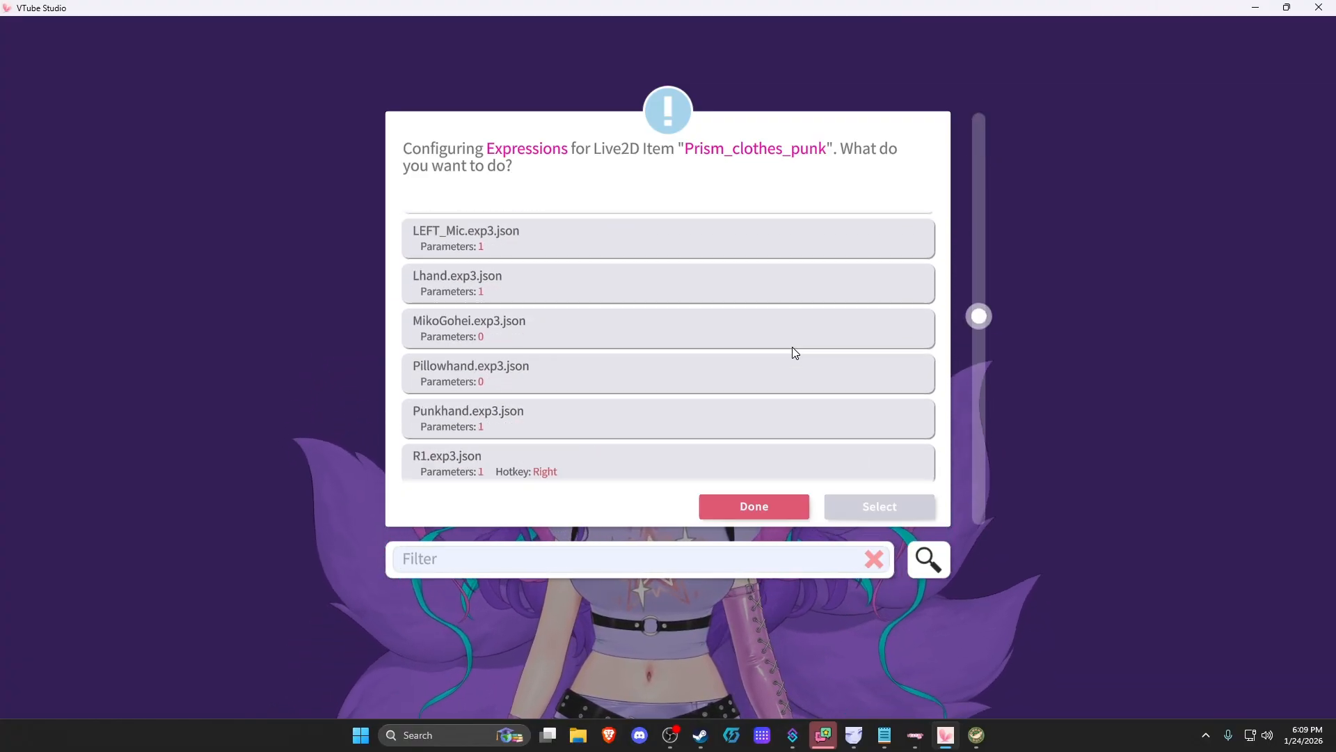
scroll(742, 376, "down", 1)
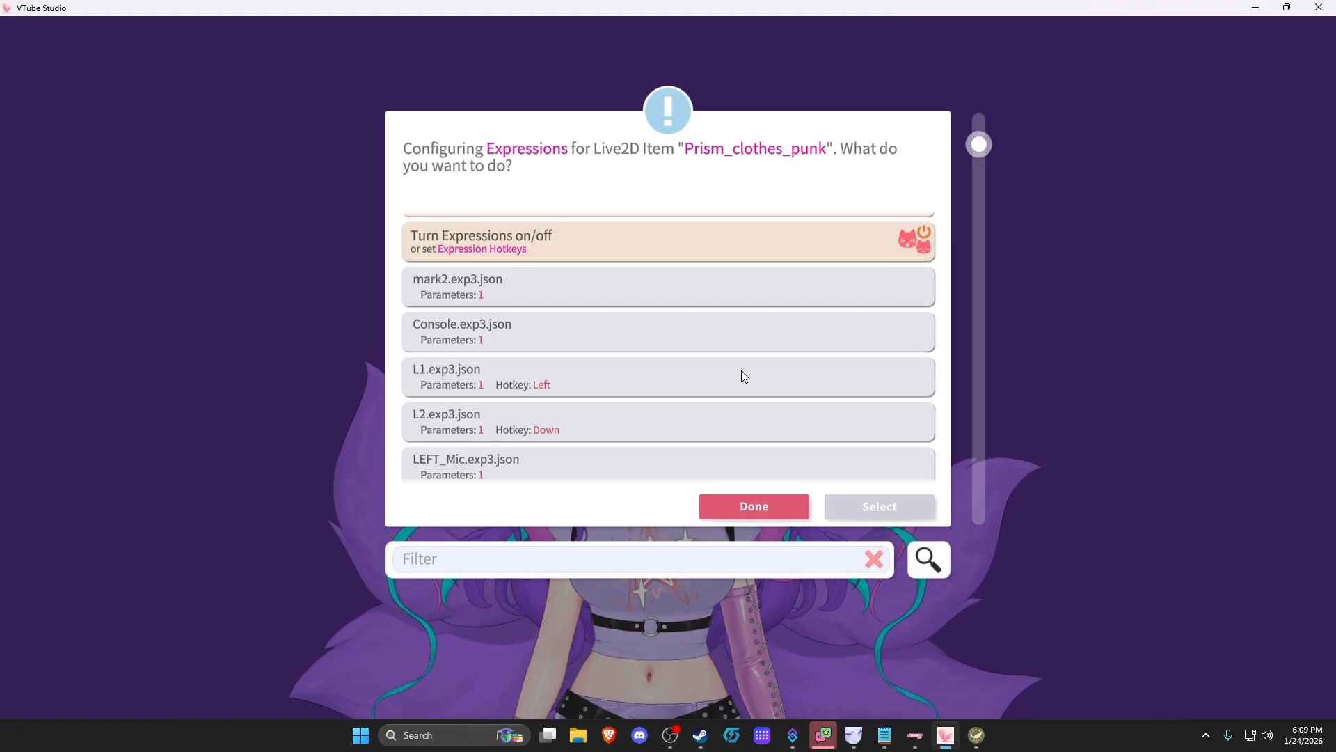
scroll(717, 355, "up", 1)
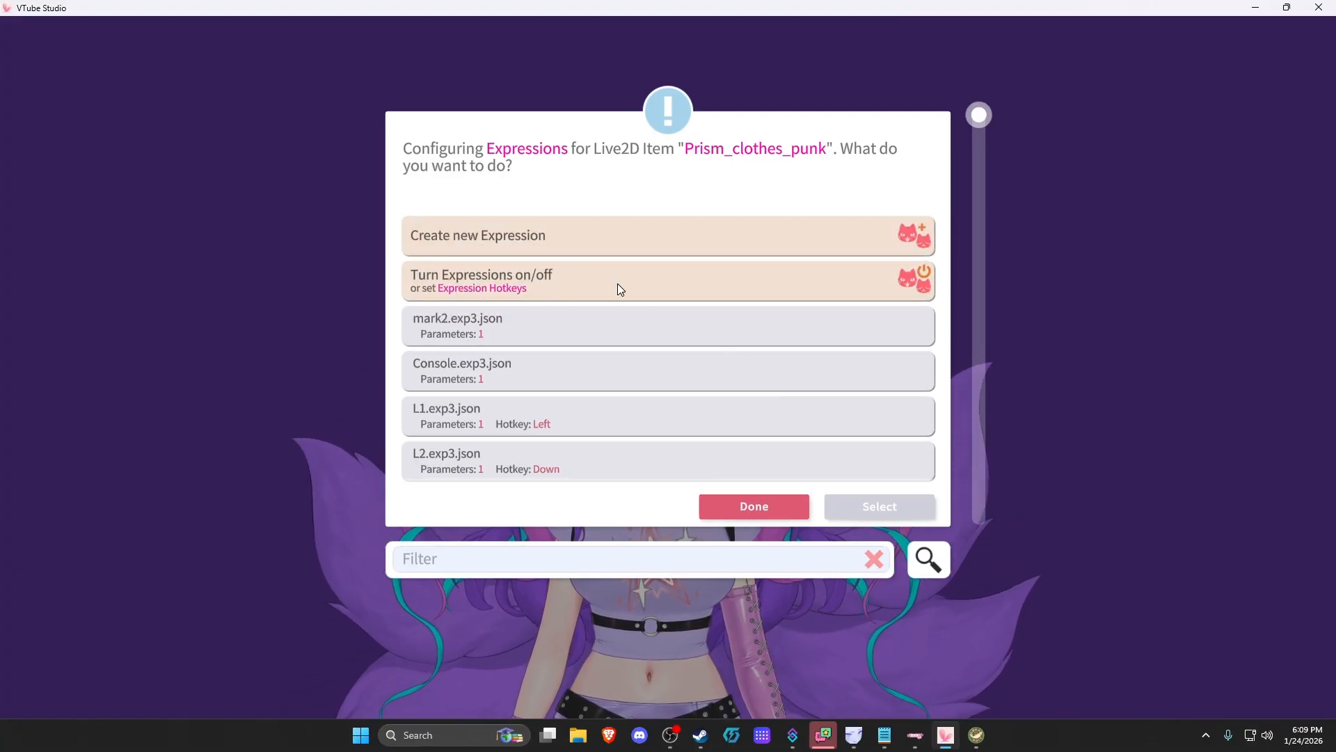
Examine the item expressions' parameters and hotkeys from mark2.exp3.json down to zojiepunk.exp3.json, and return to the start of the list
scroll(649, 293, "down", 2)
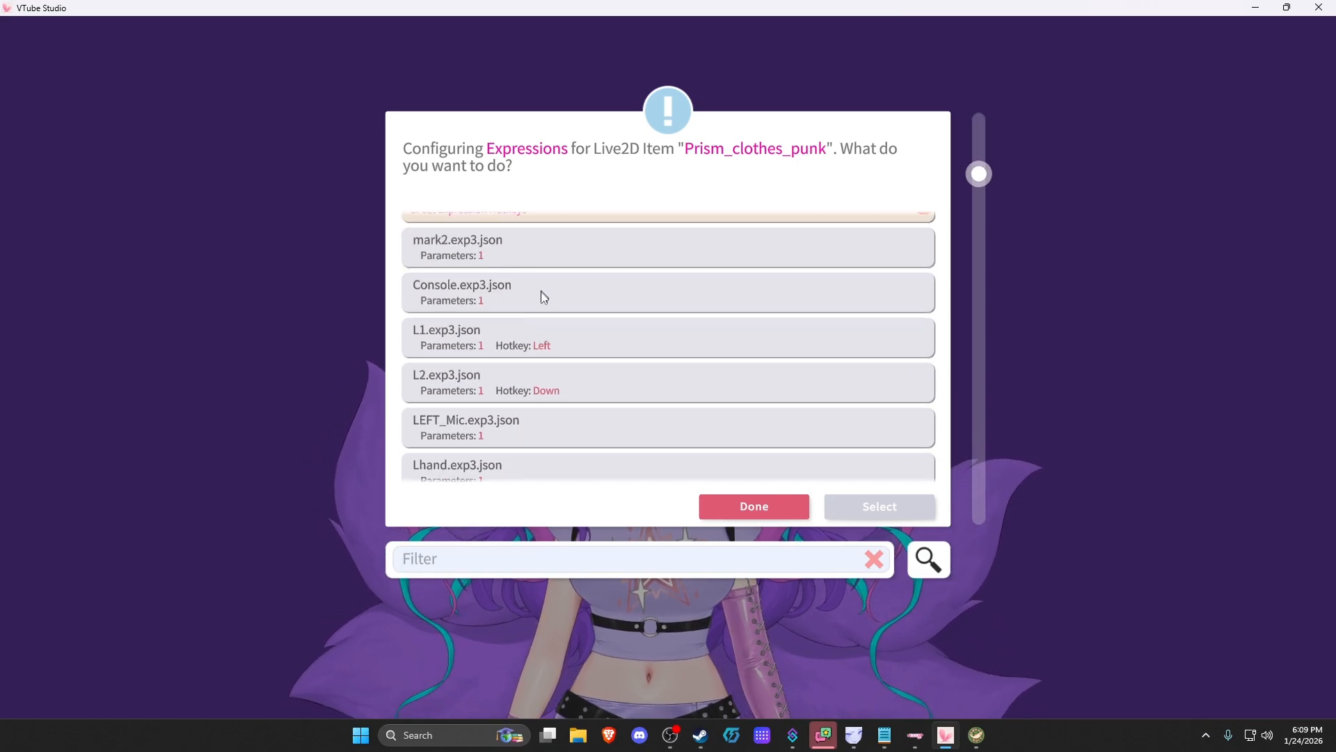
scroll(544, 296, "down", 6)
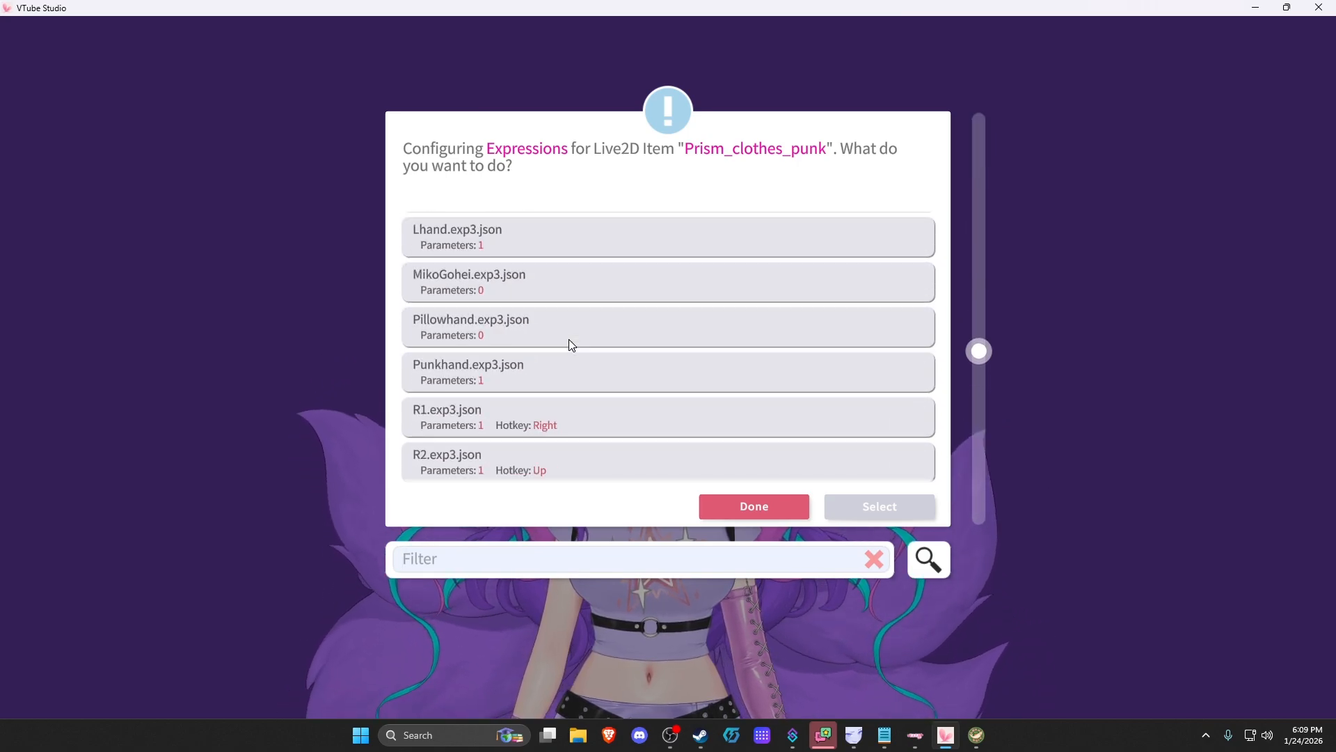
scroll(569, 340, "down", 3)
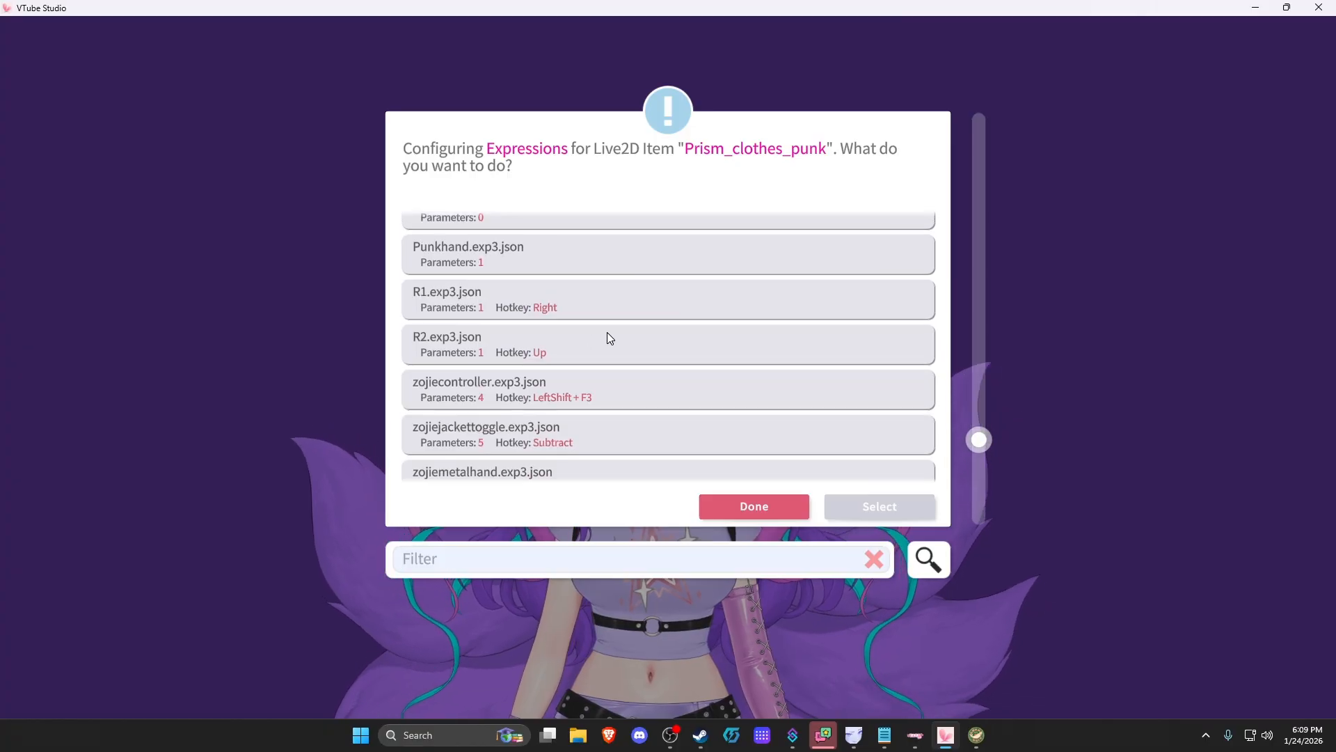
scroll(598, 365, "down", 1)
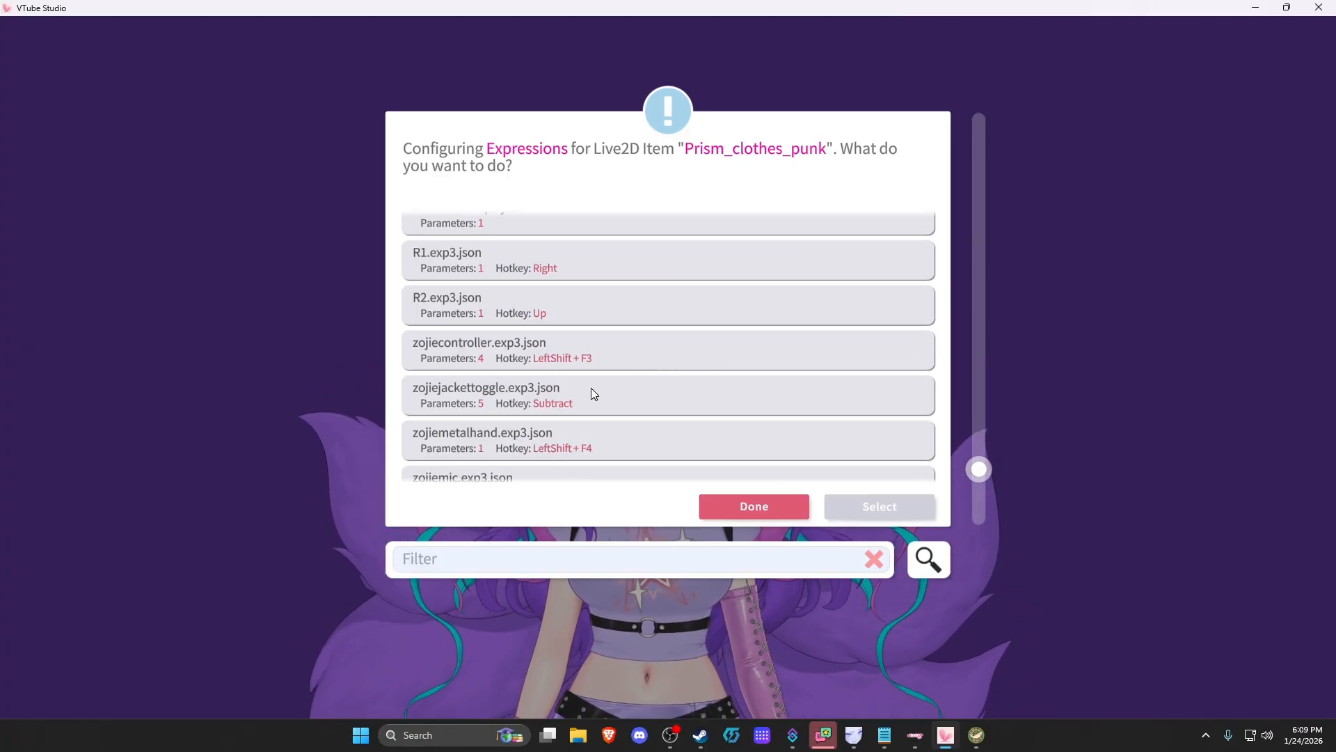
scroll(591, 390, "down", 2)
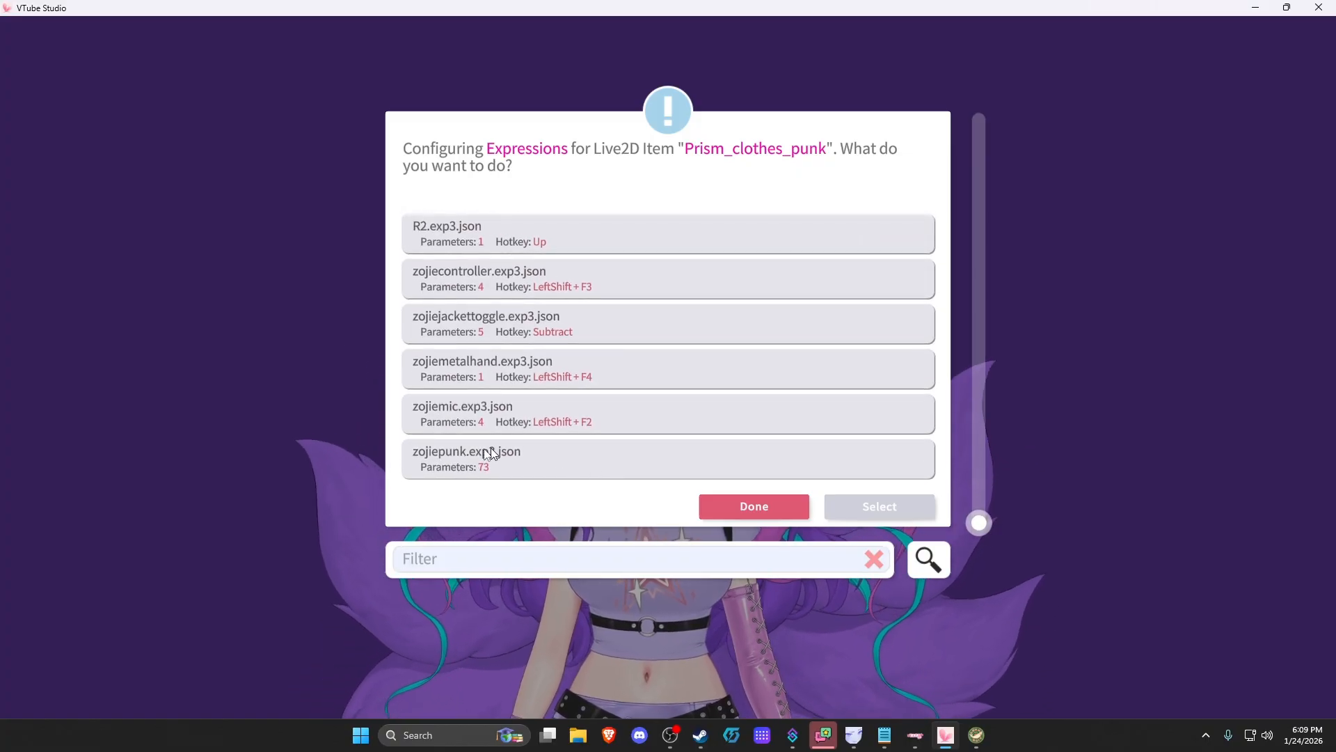
scroll(525, 456, "up", 1)
scroll(513, 459, "down", 1)
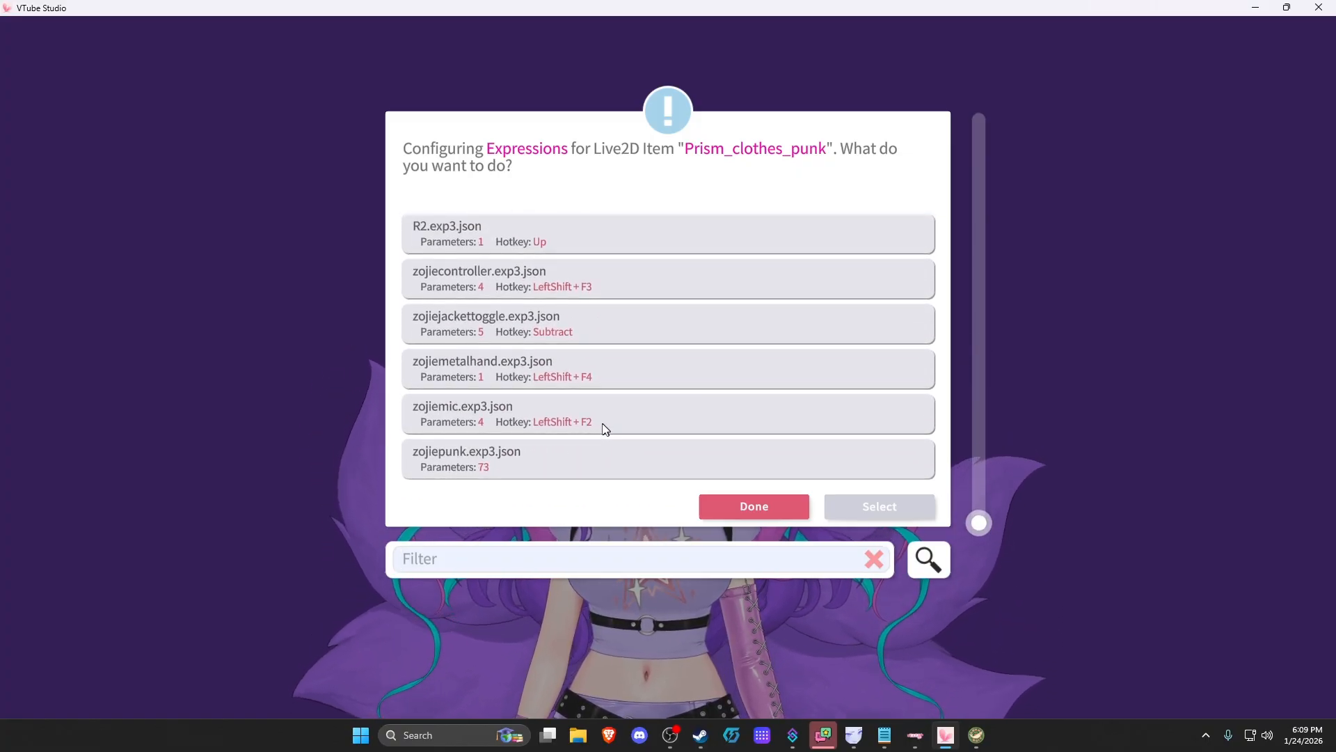
scroll(459, 427, "up", 1)
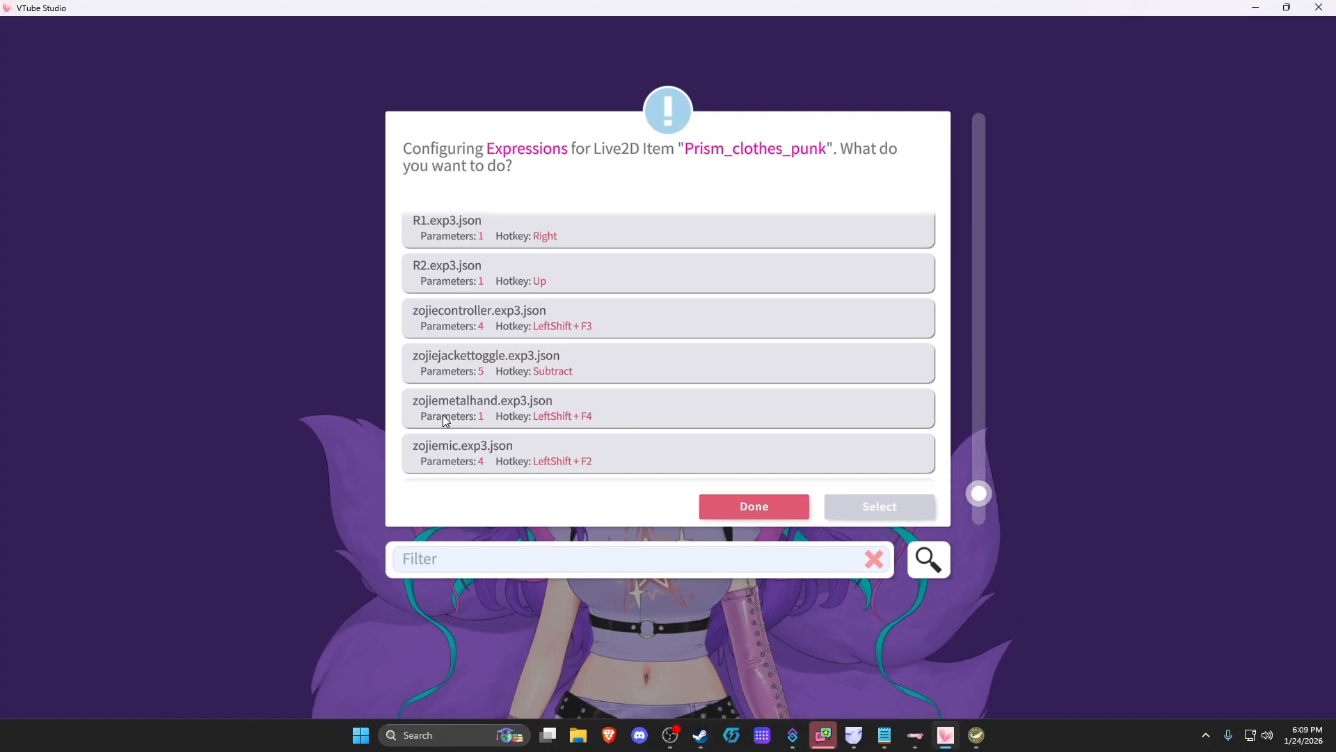
scroll(668, 390, "up", 5)
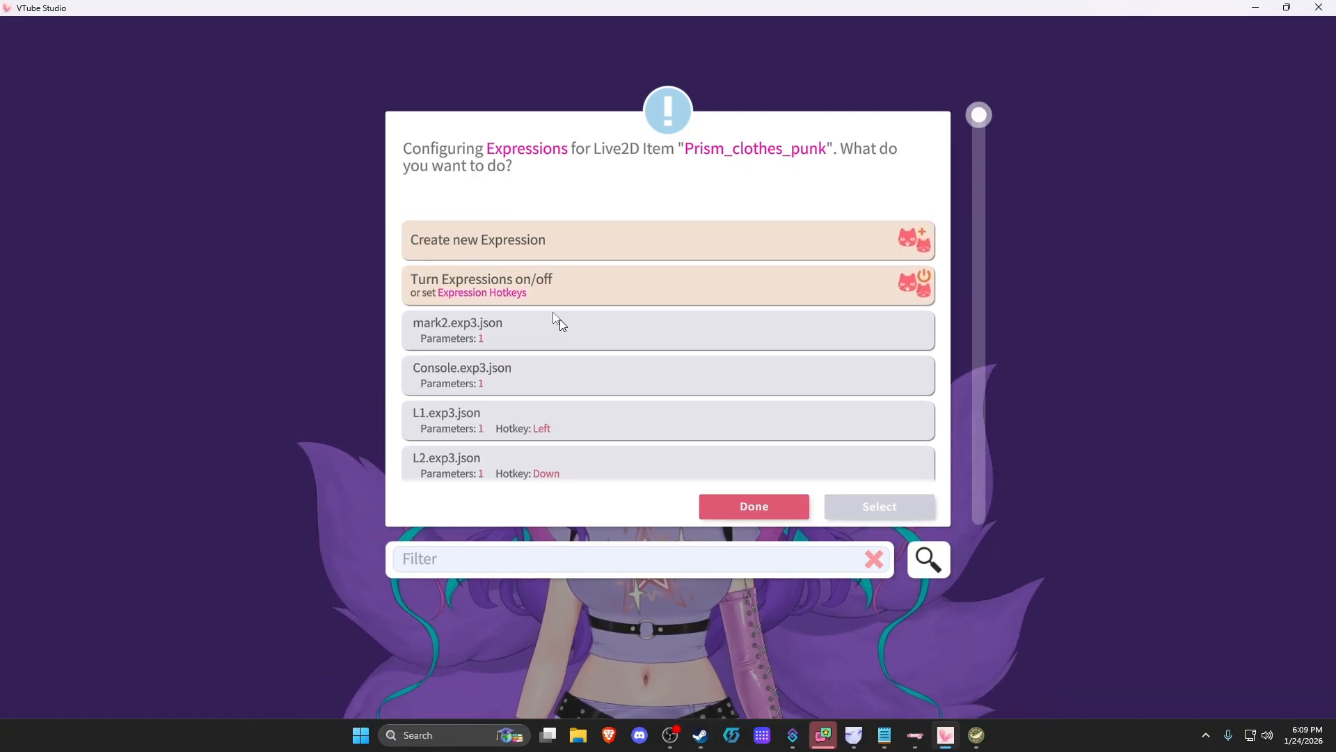
Start creating a new expression for the clothing item, with the full-body model in view
left_click(457, 239)
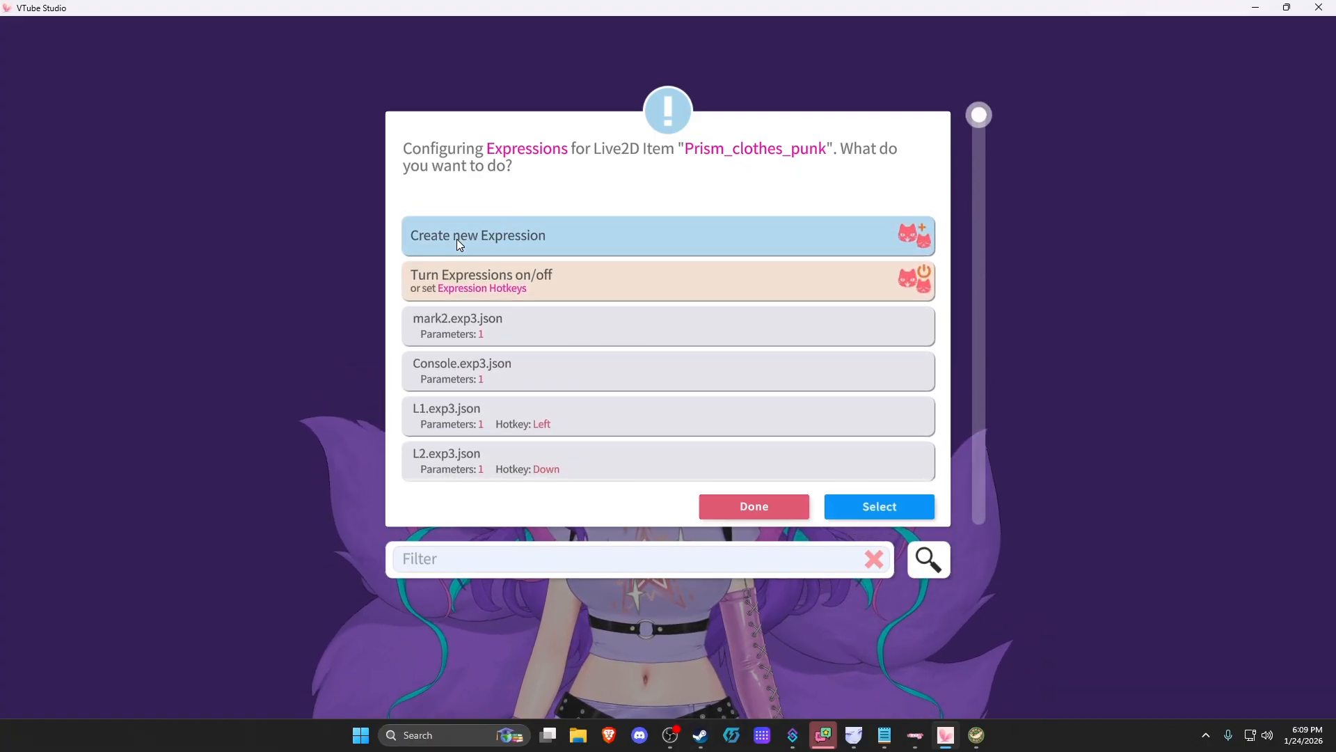
left_click(881, 508)
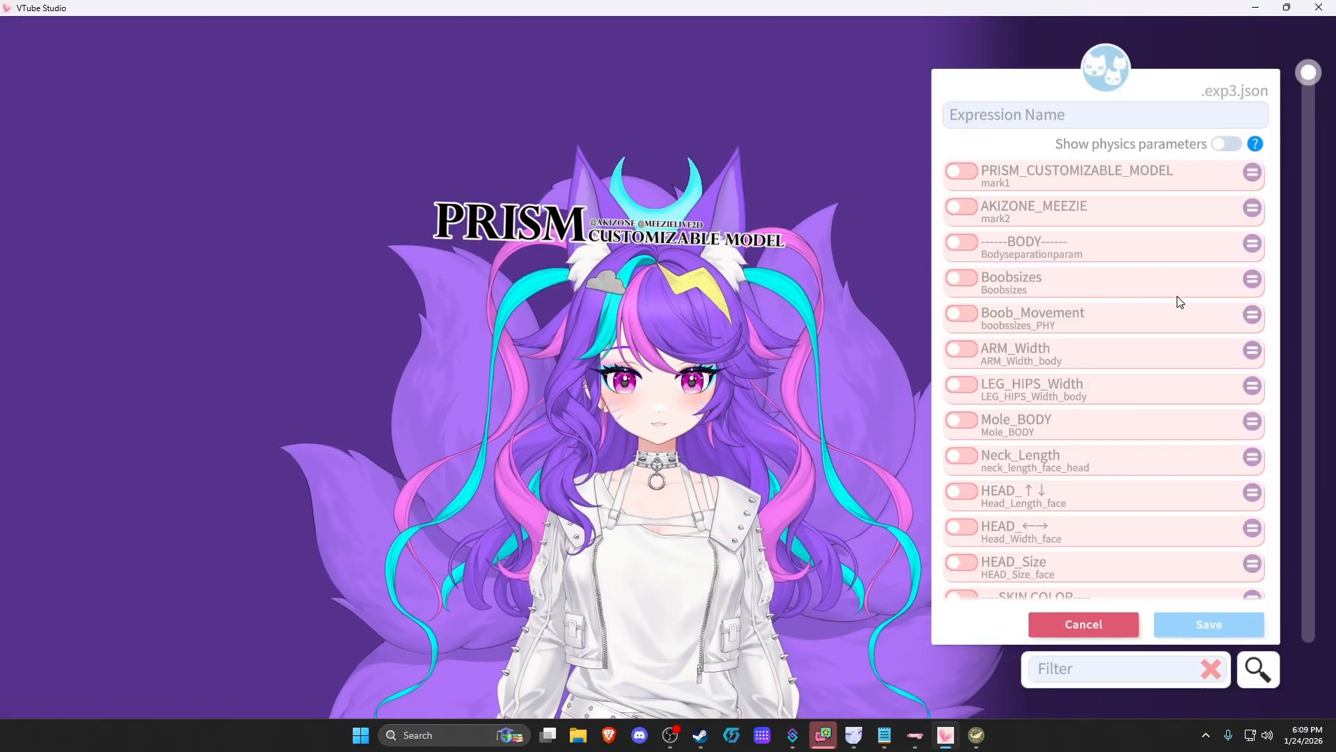
left_click_drag(685, 431, 657, 109)
scroll(655, 109, "down", 8)
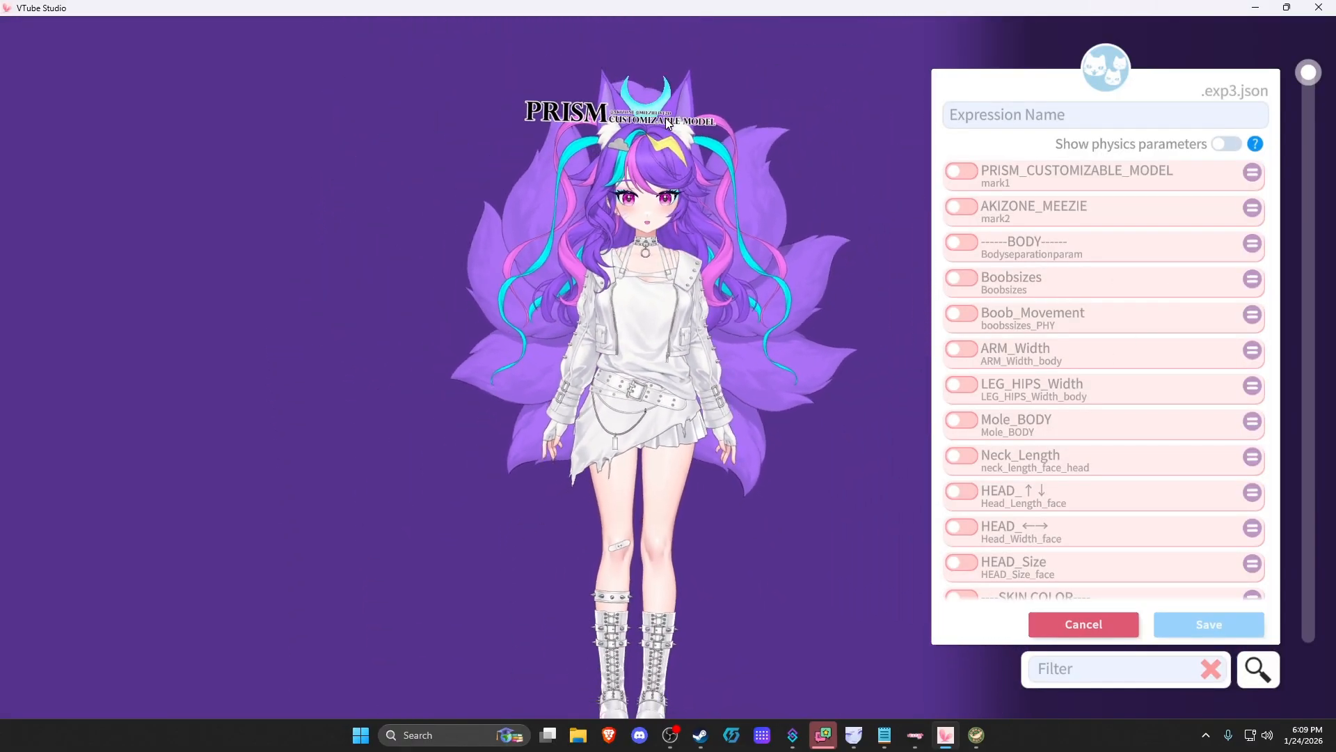
scroll(657, 112, "up", 5)
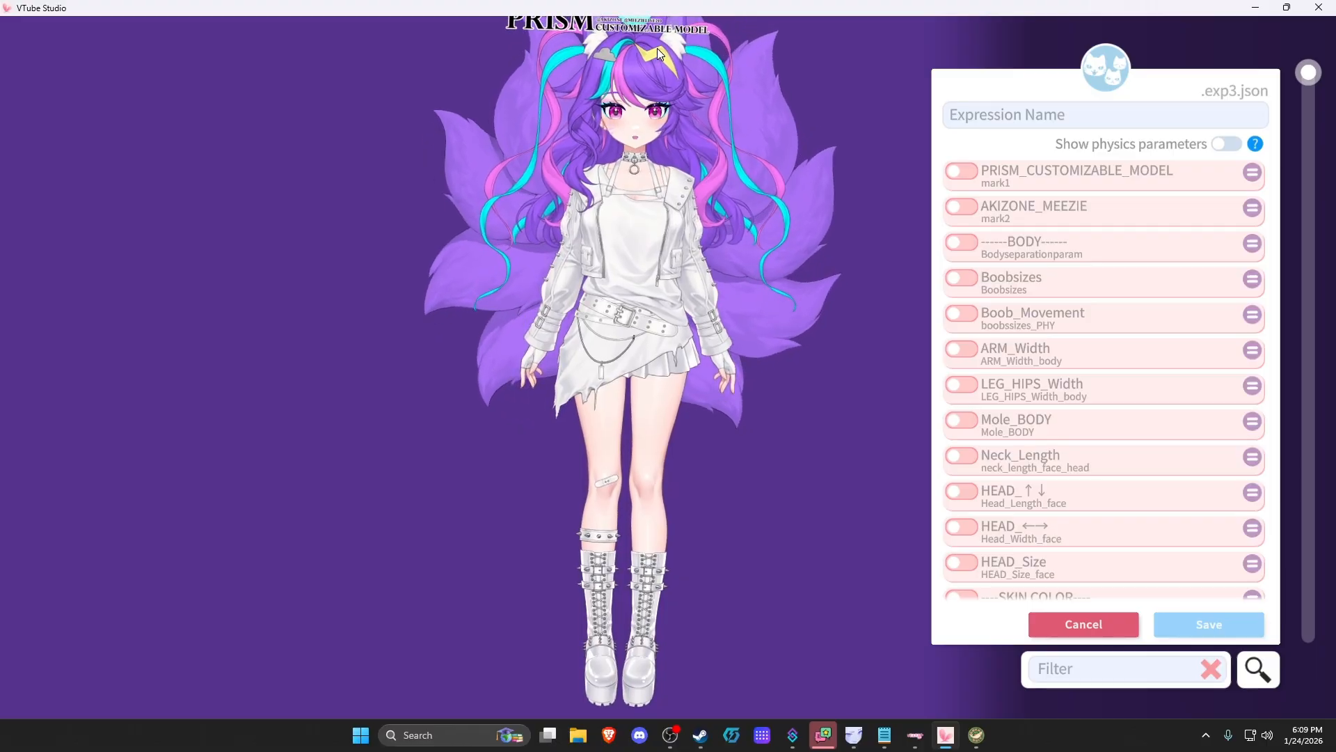
left_click_drag(659, 55, 657, 68)
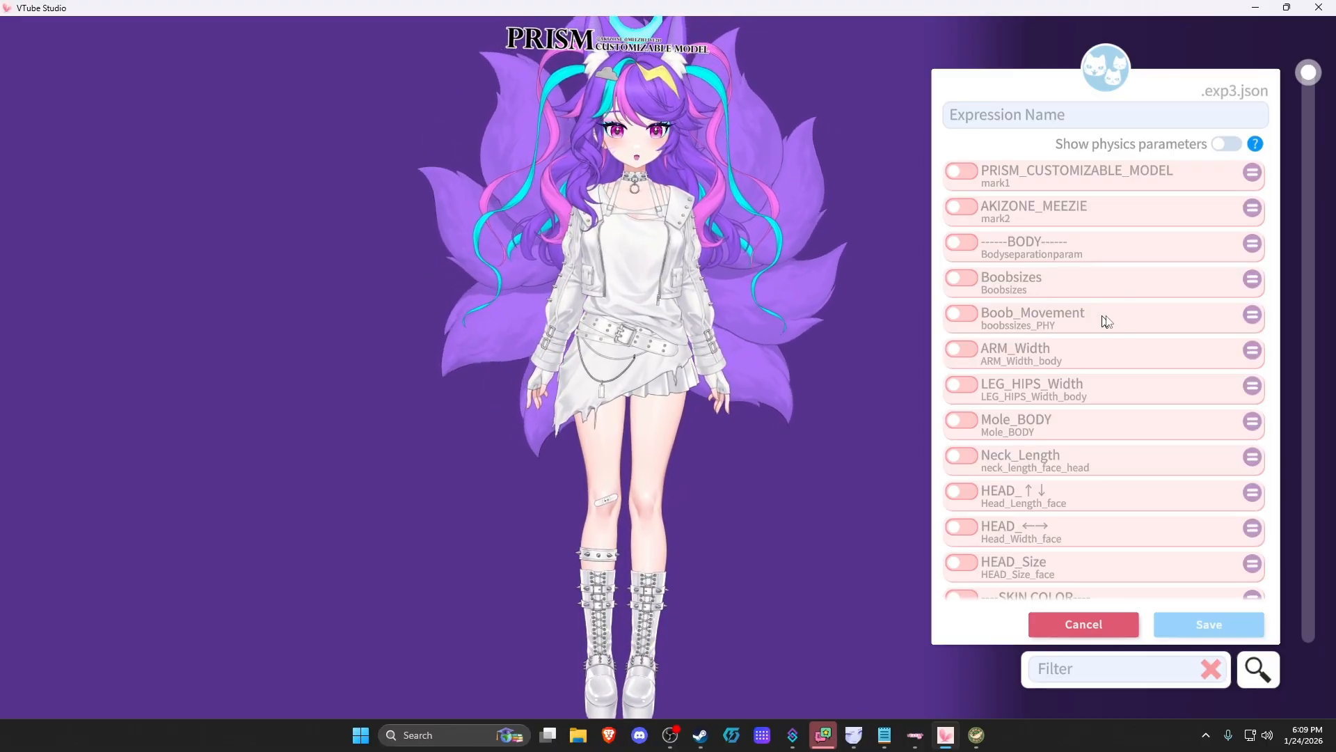
Include the Boobsizes parameter in the new expression at -10 and name the expression smolbooba
left_click(960, 279)
left_click_drag(1075, 310, 796, 323)
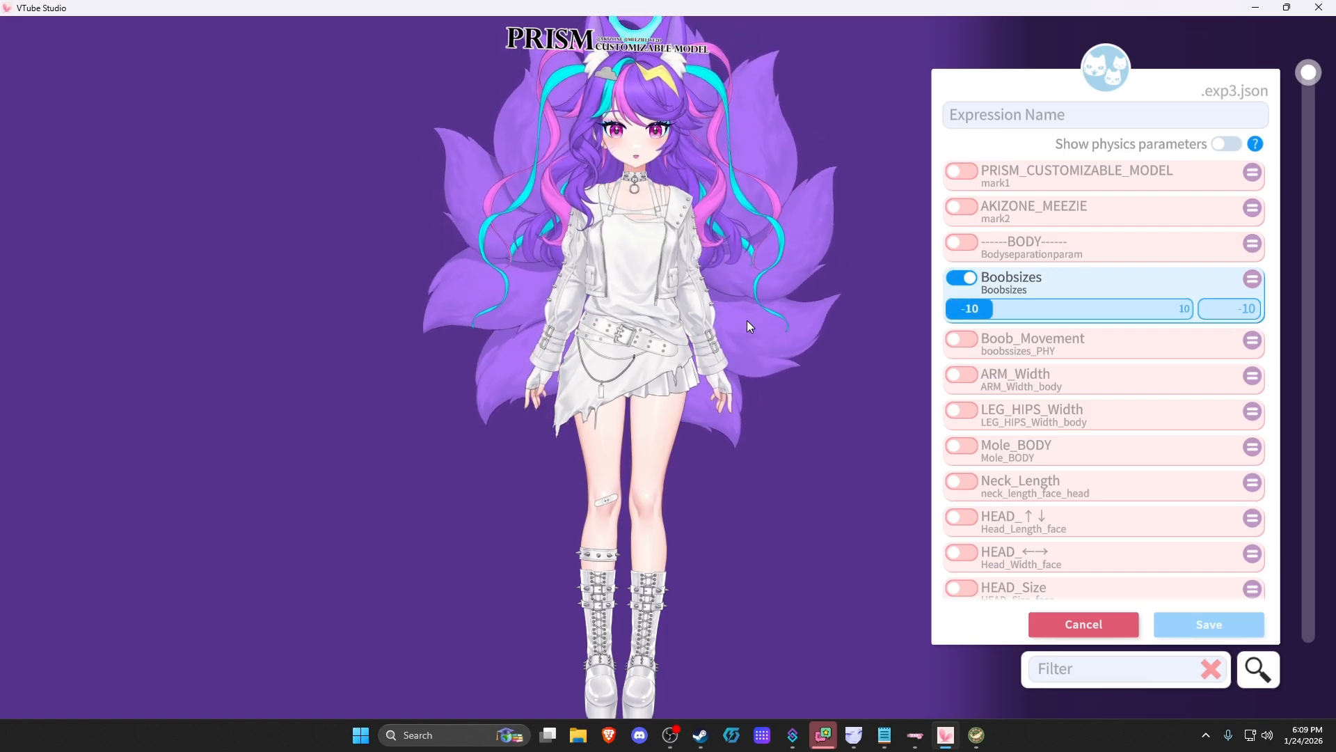
left_click(997, 127)
type("sm")
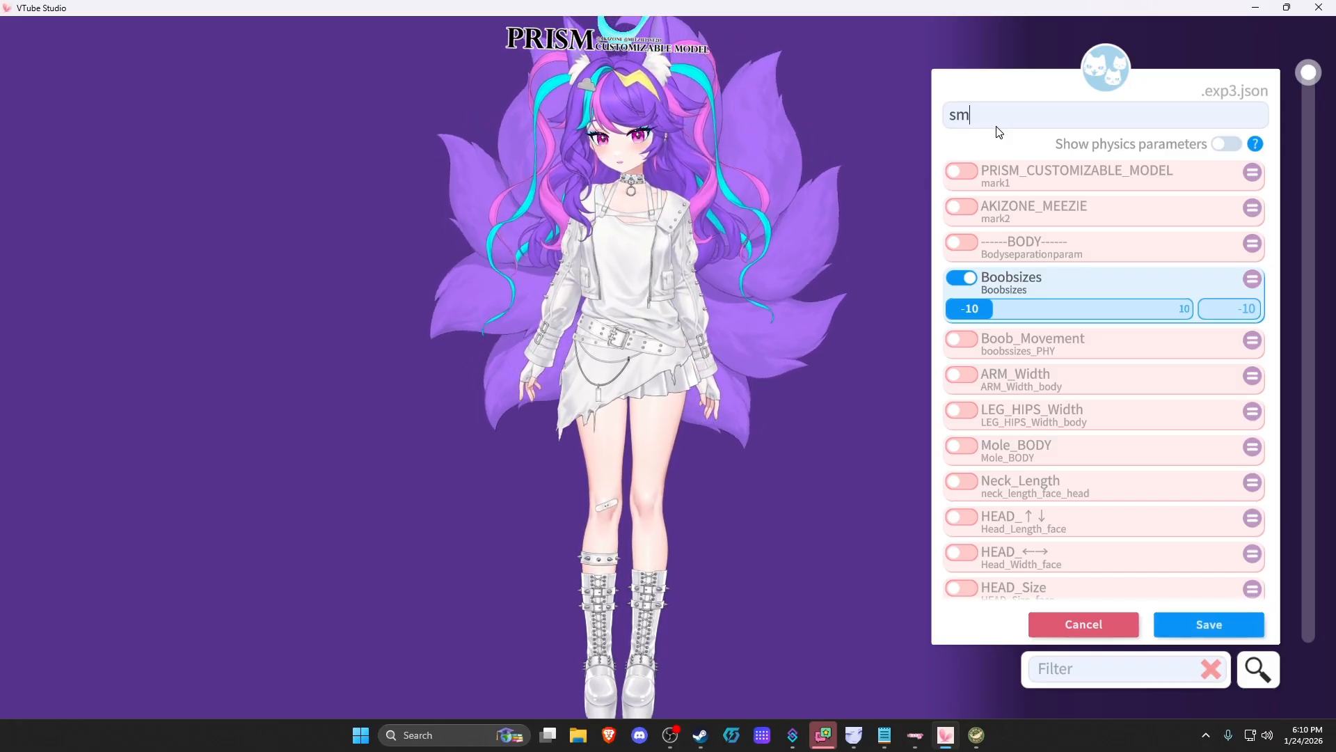
type("olbooba")
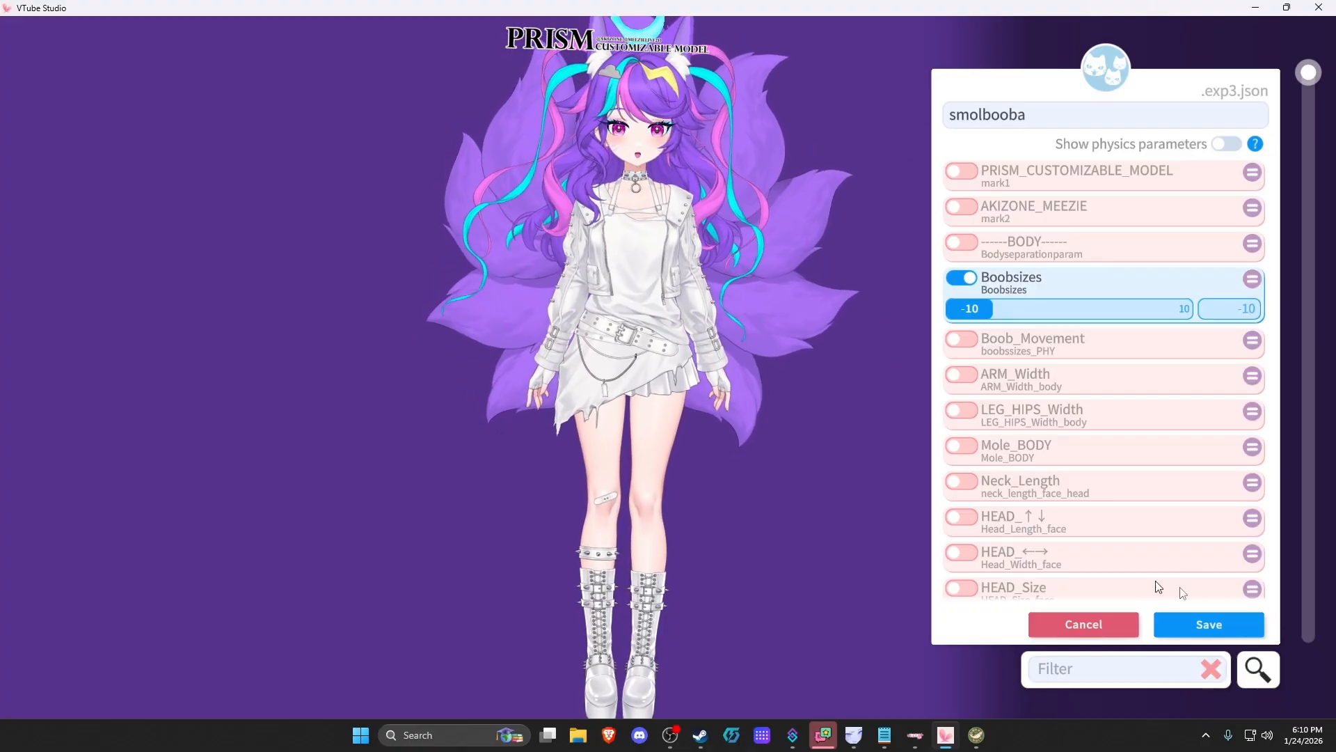
Save the smolbooba expression and locate it in the clothing item's expression list
left_click(1209, 624)
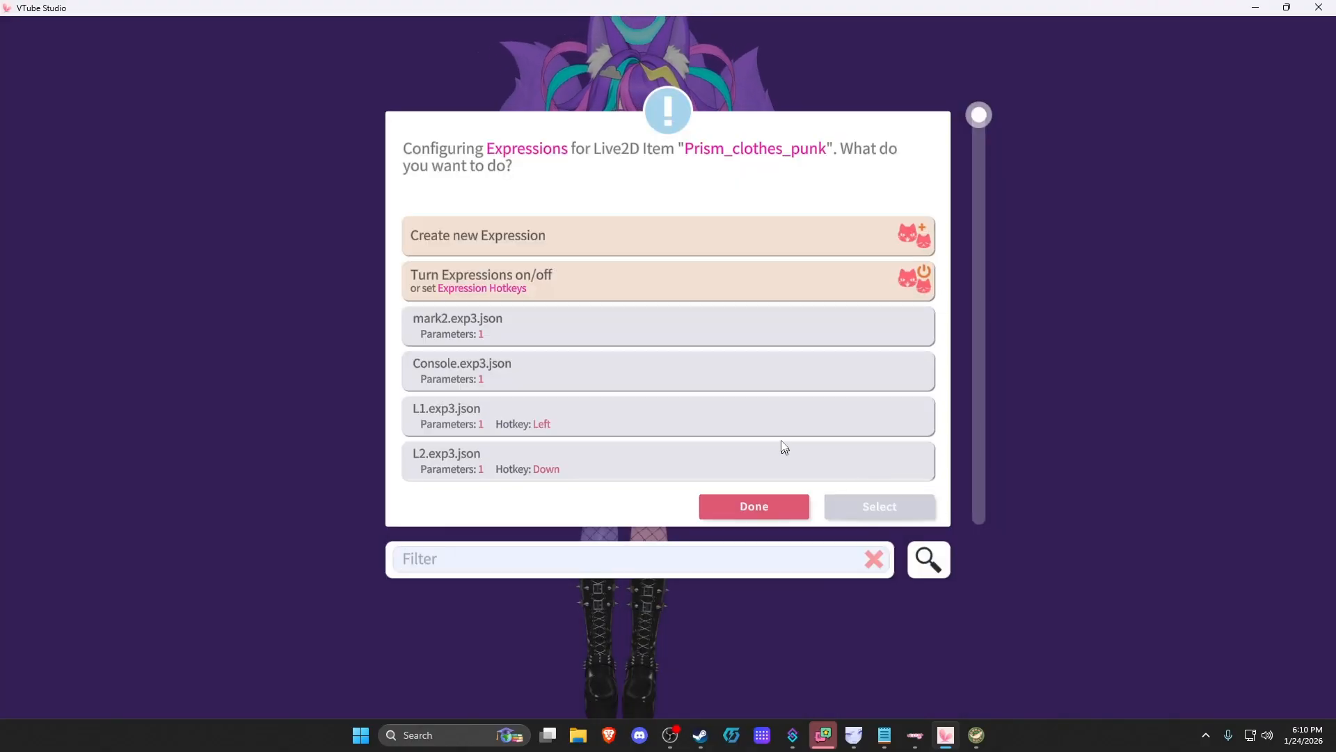
scroll(807, 378, "down", 5)
scroll(805, 372, "down", 5)
scroll(801, 371, "up", 4)
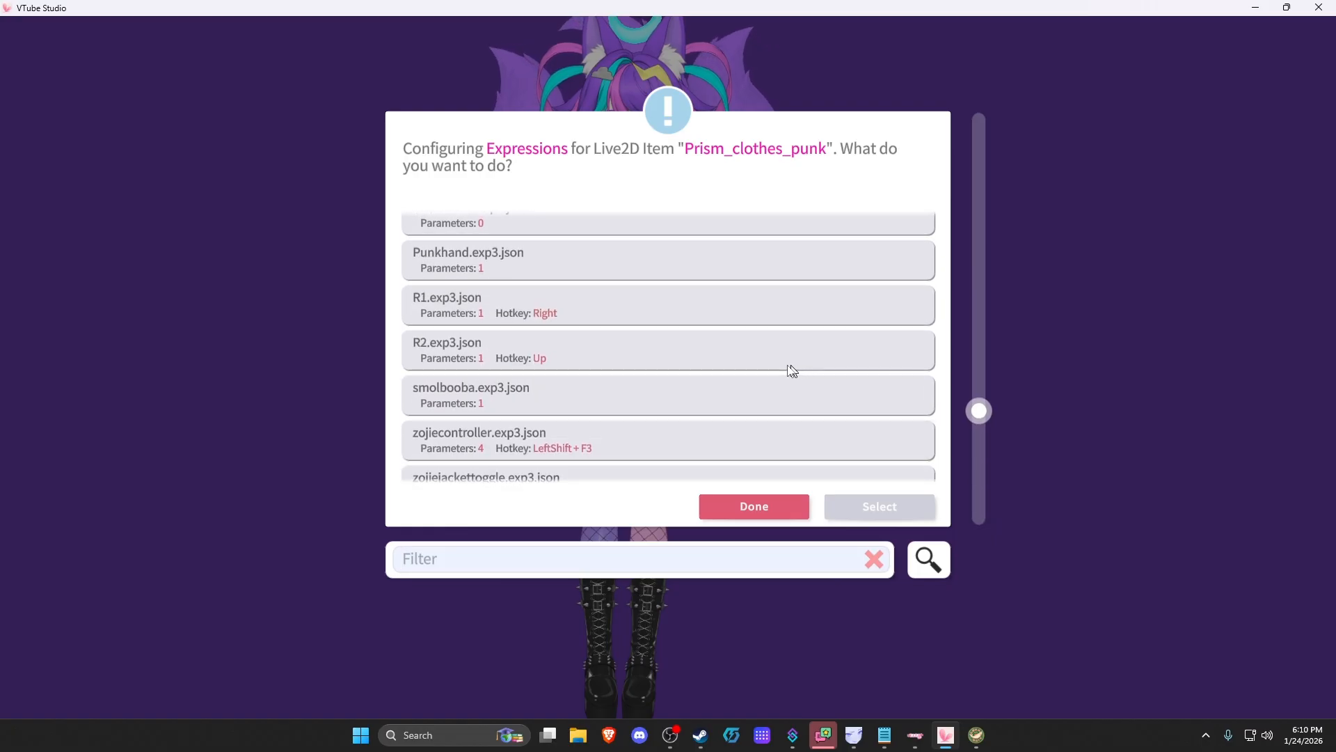
Open the settings for turning the clothing item's expressions on or off
left_click(578, 428)
scroll(734, 362, "up", 10)
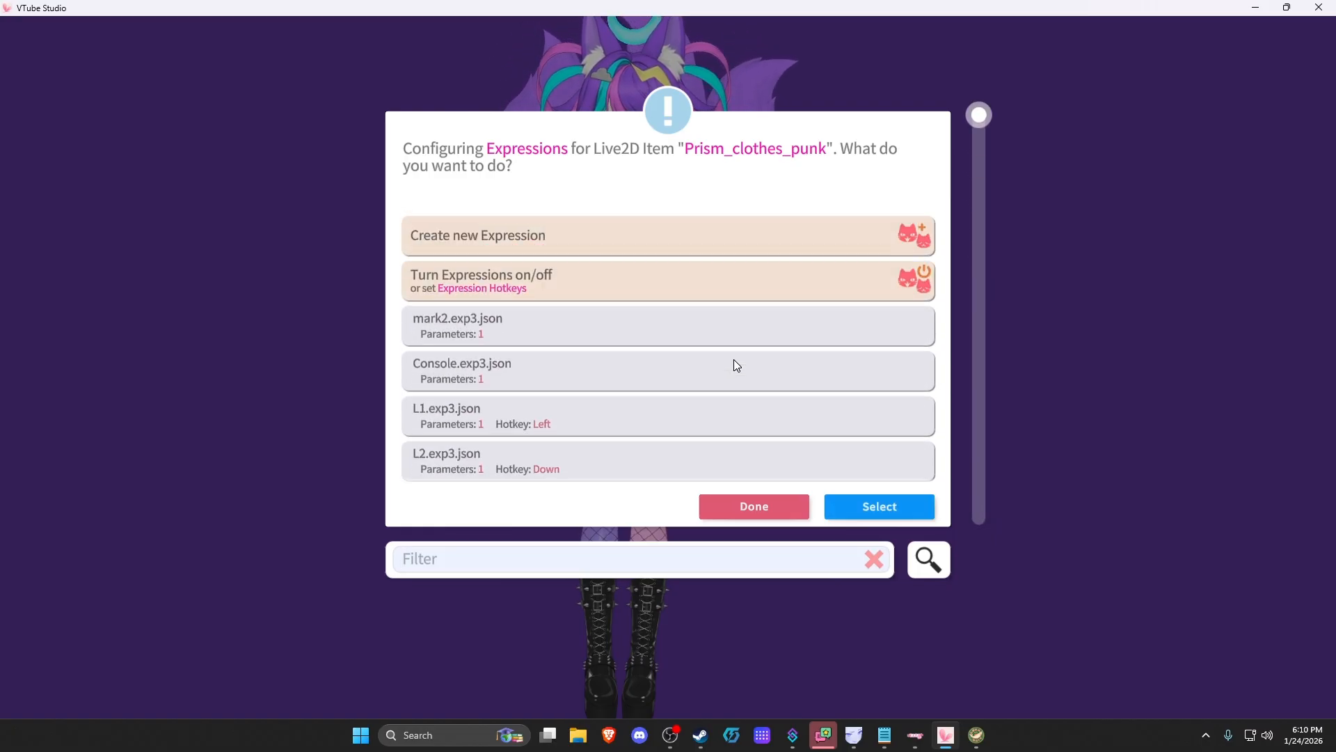
left_click(635, 277)
left_click(892, 510)
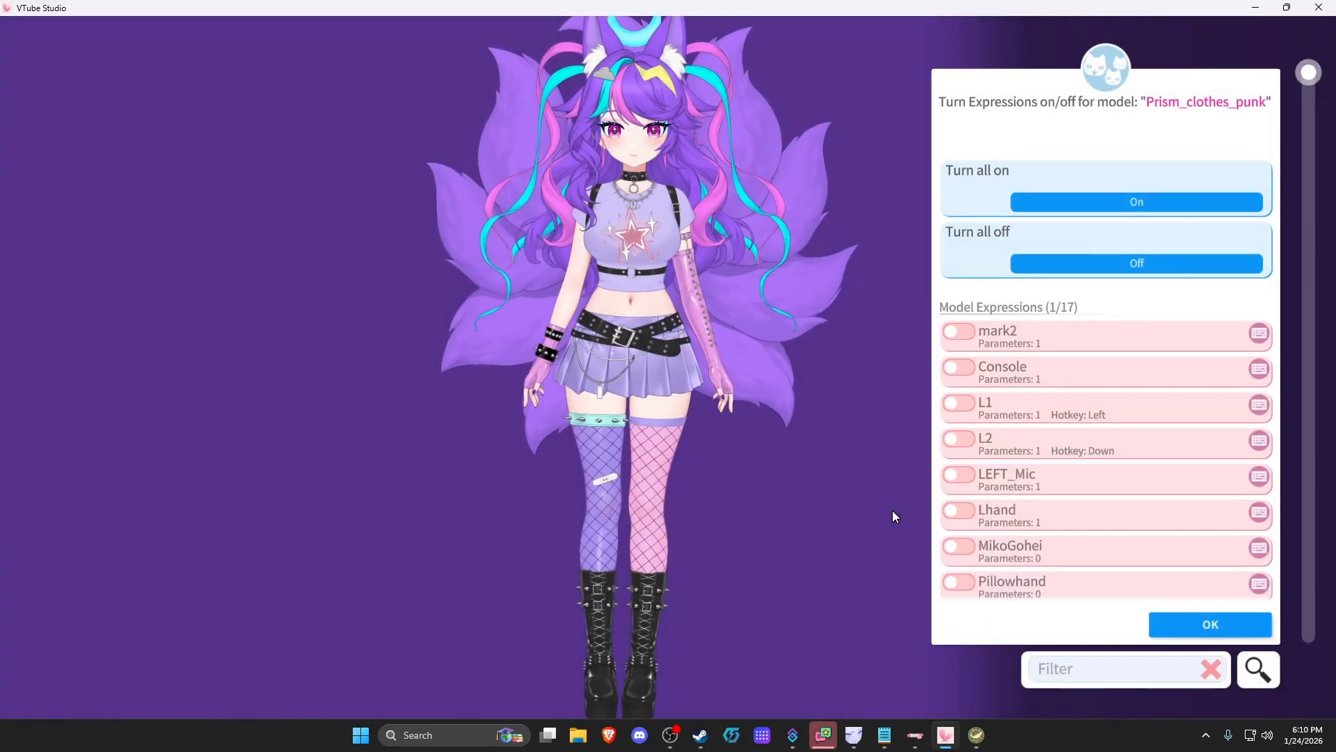
Toggle the smolbooba expression on and off repeatedly to preview its effect on the model
scroll(1148, 459, "down", 3)
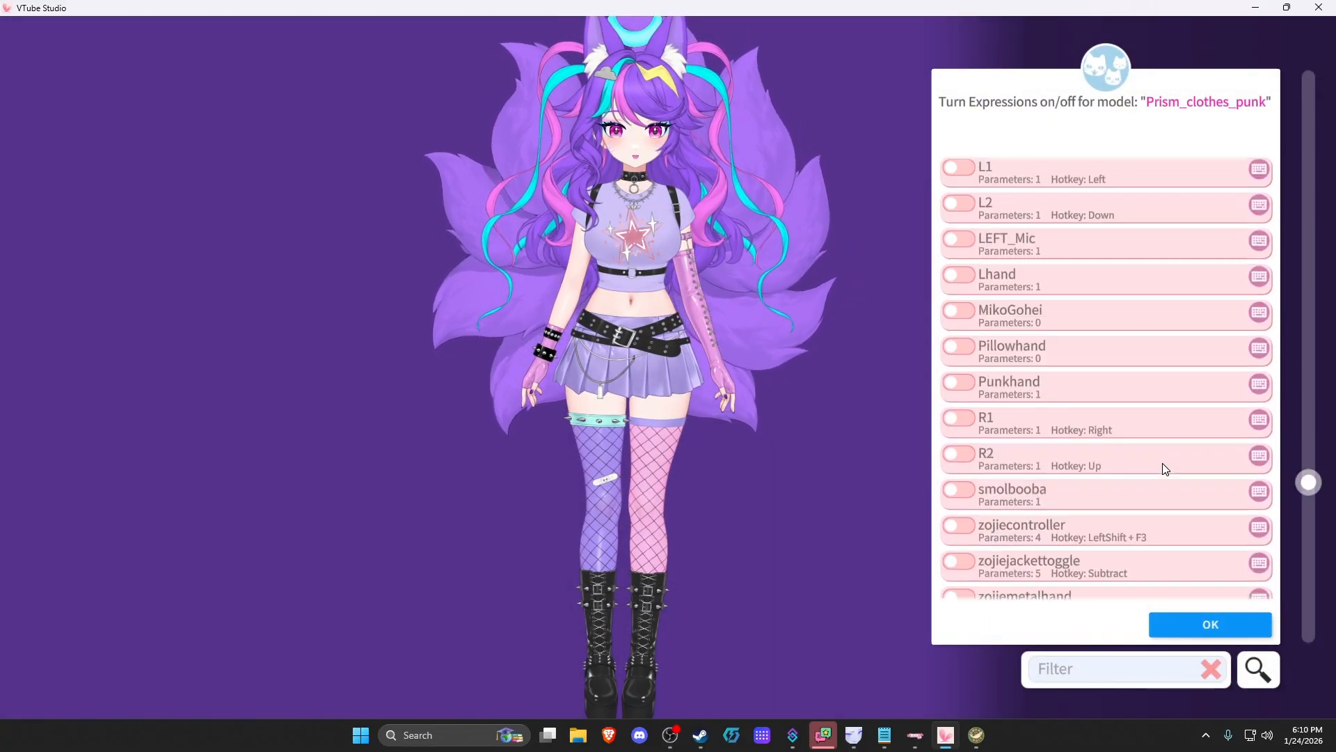
left_click(959, 491)
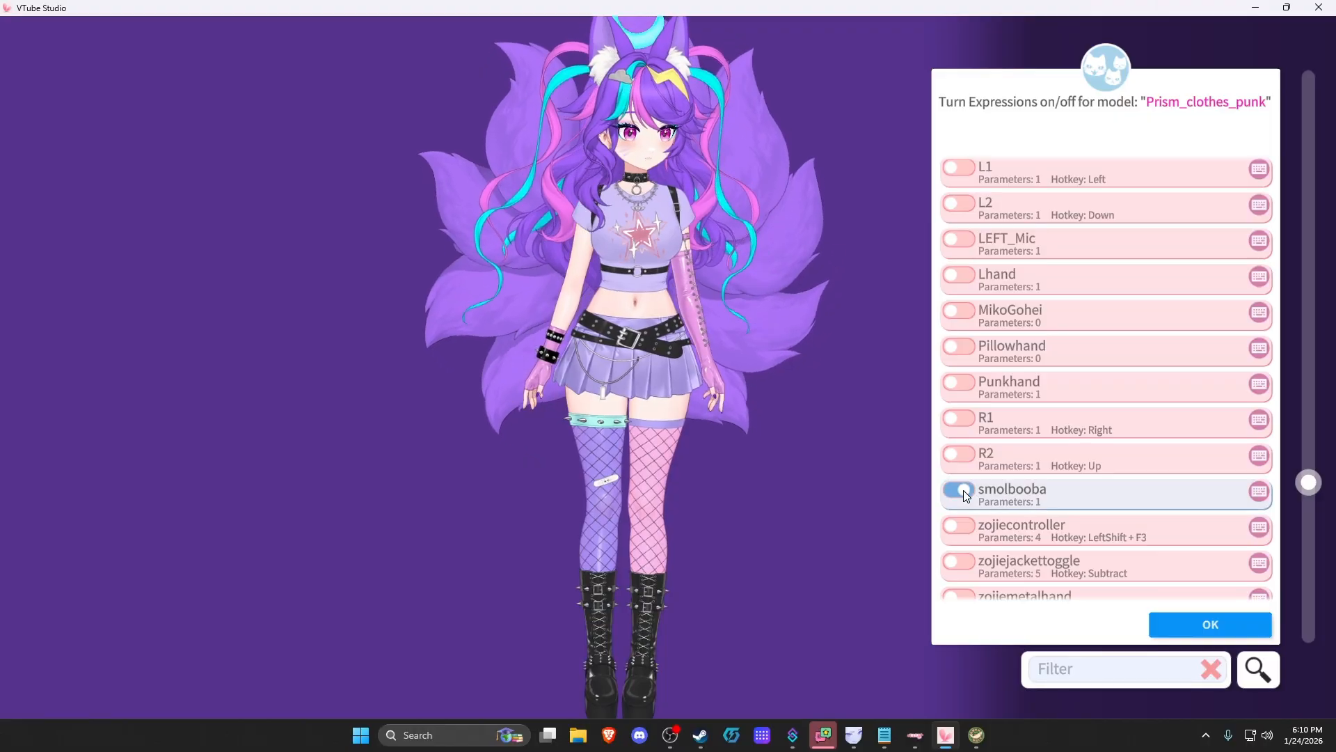
left_click(963, 489)
left_click(963, 490)
left_click(963, 490)
left_click(963, 490)
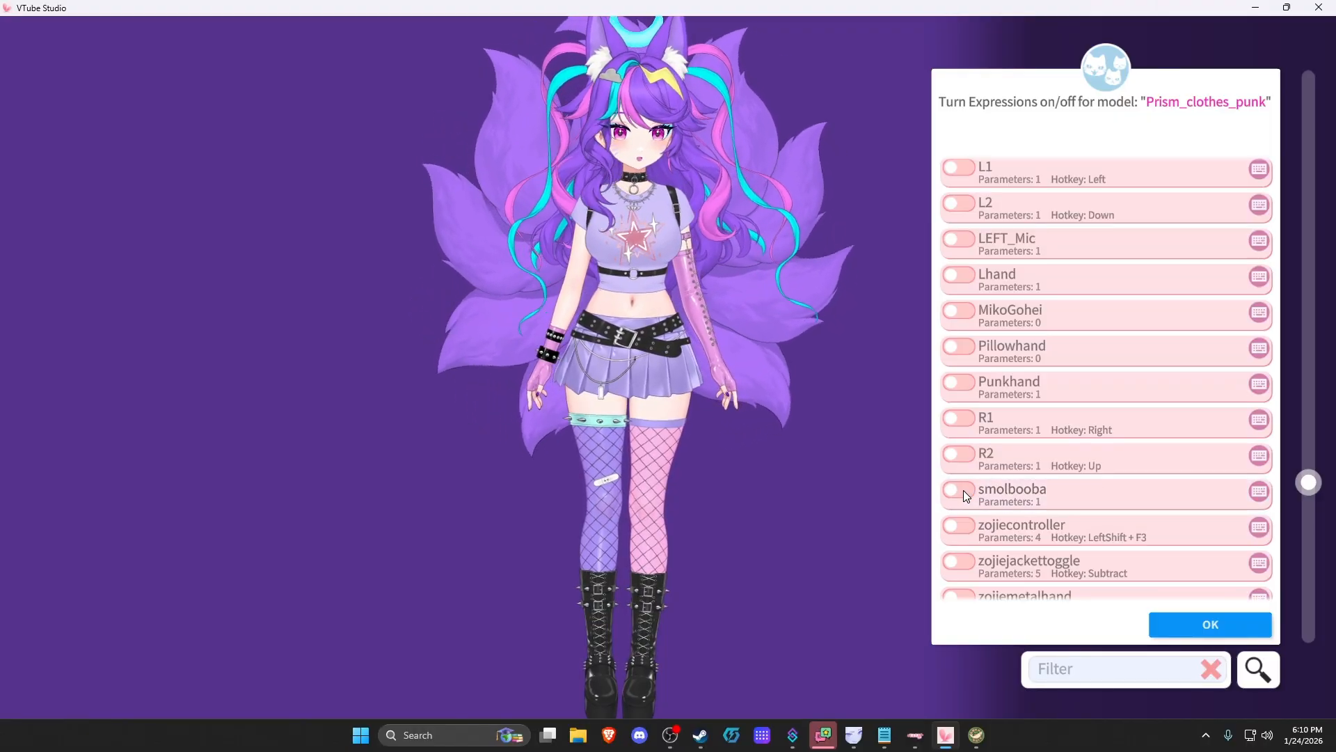
left_click(963, 490)
left_click(963, 490)
left_click(963, 489)
left_click(963, 489)
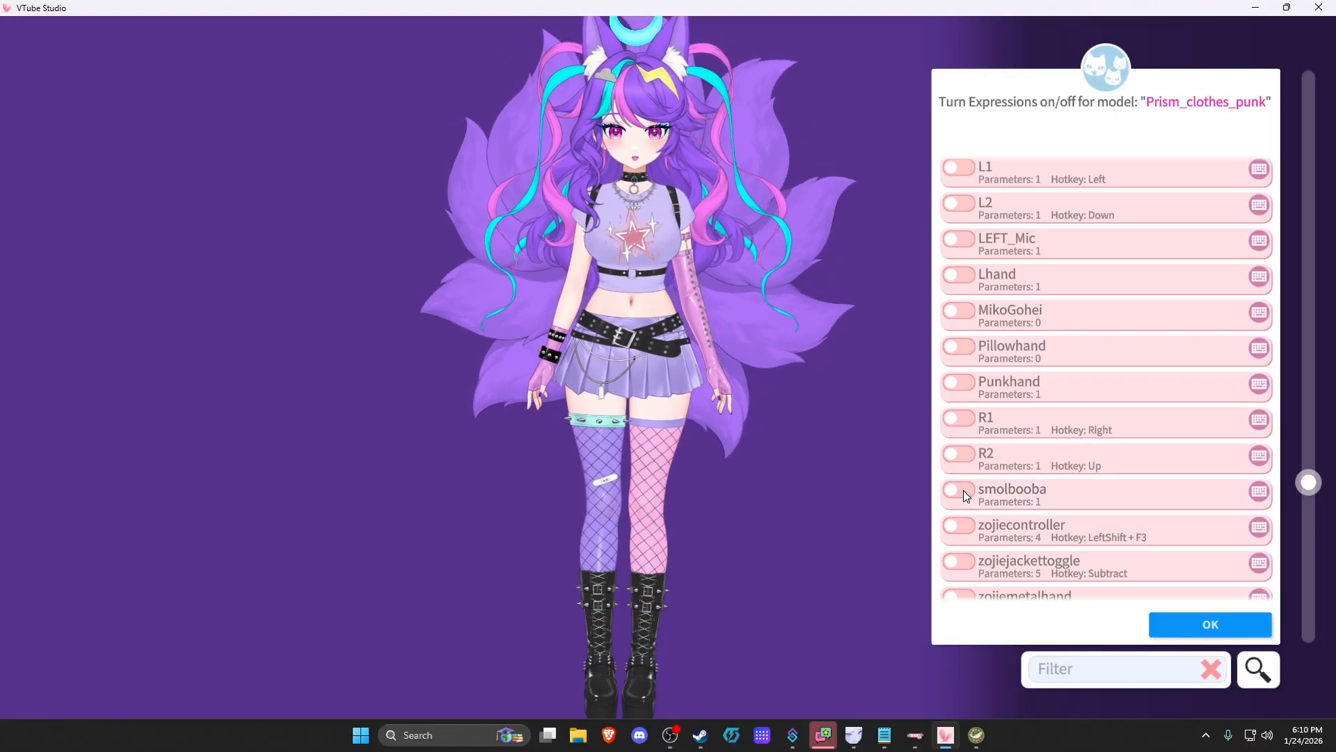
left_click(963, 490)
left_click(963, 490)
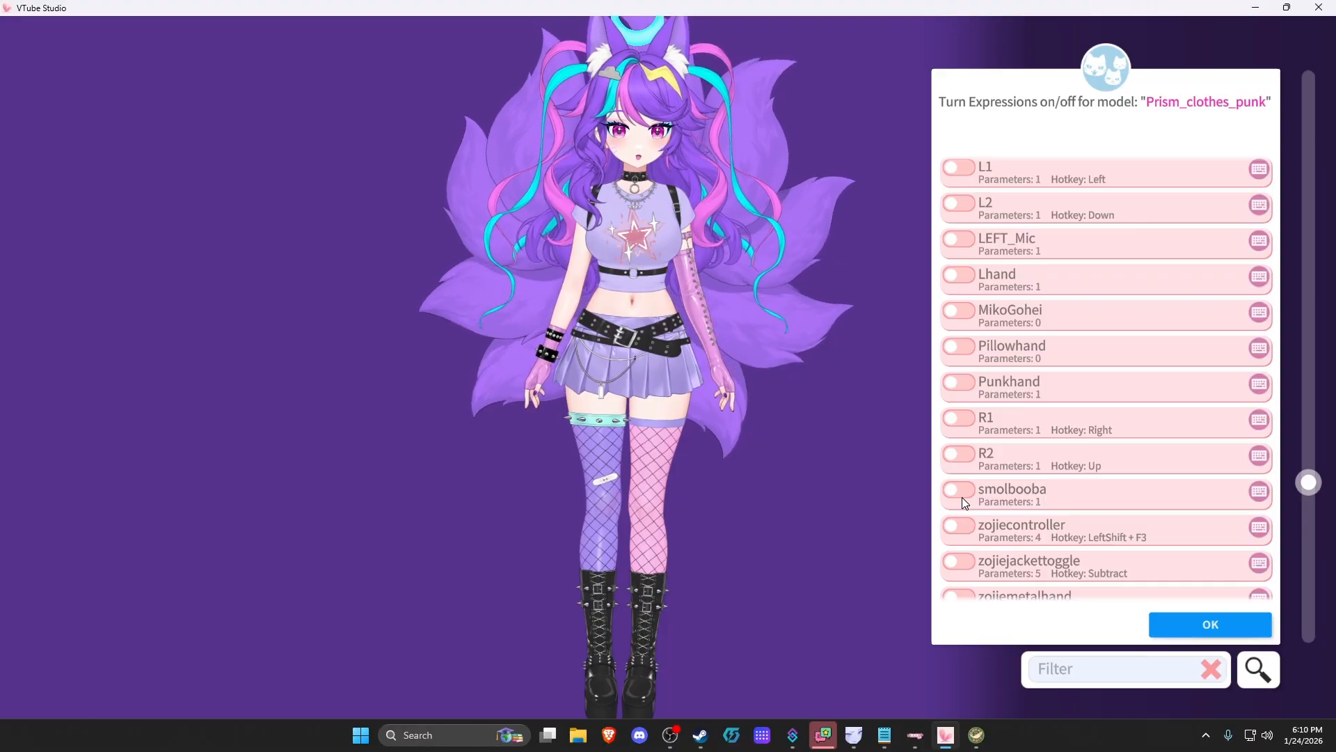
left_click(961, 495)
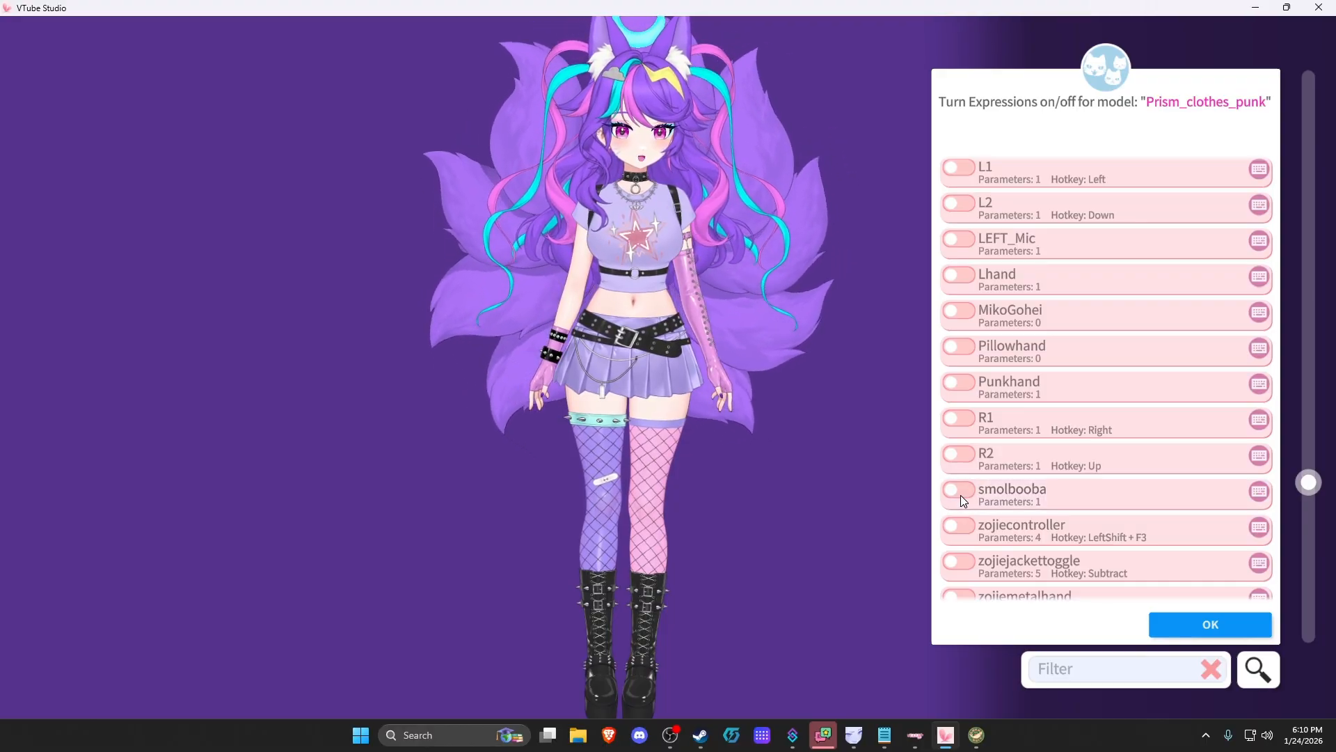
left_click(960, 495)
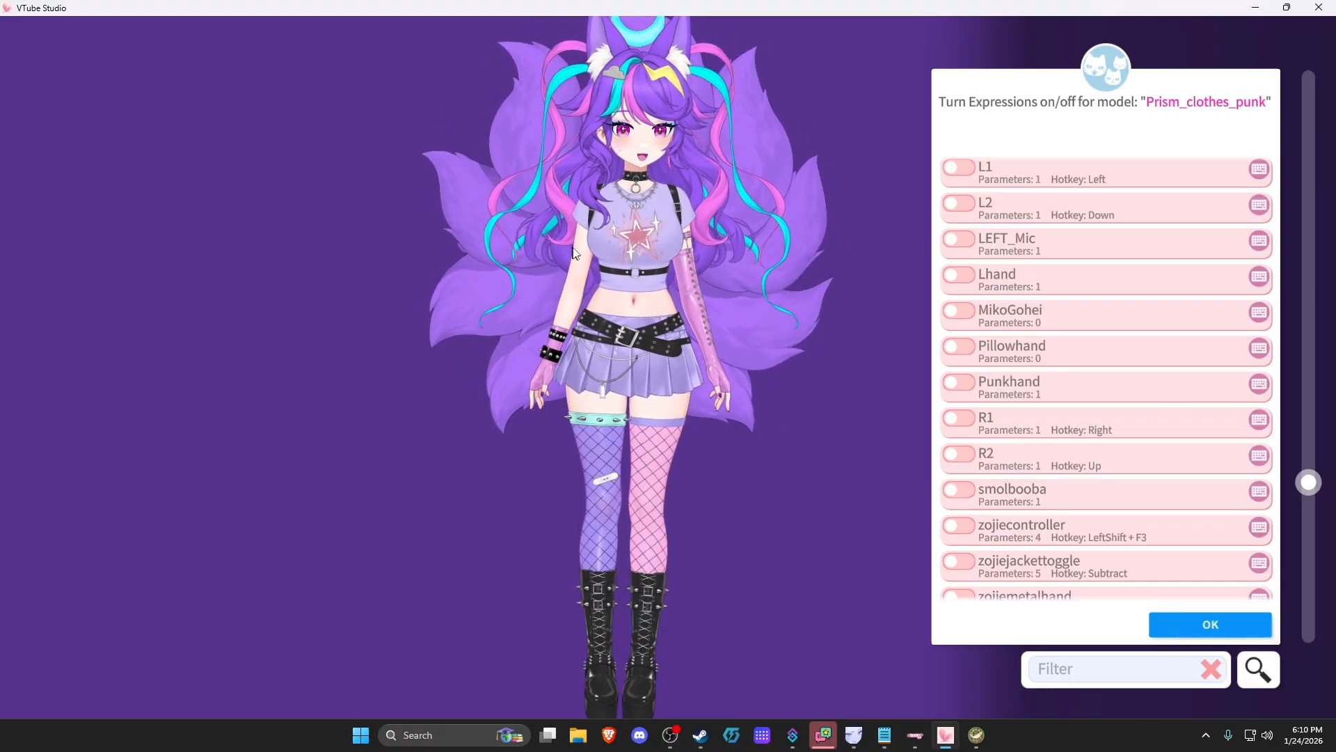
Compare the smolbooba expression on and off with the model's upper body in close-up, and leave it enabled
scroll(576, 253, "up", 4)
left_click_drag(623, 218, 646, 526)
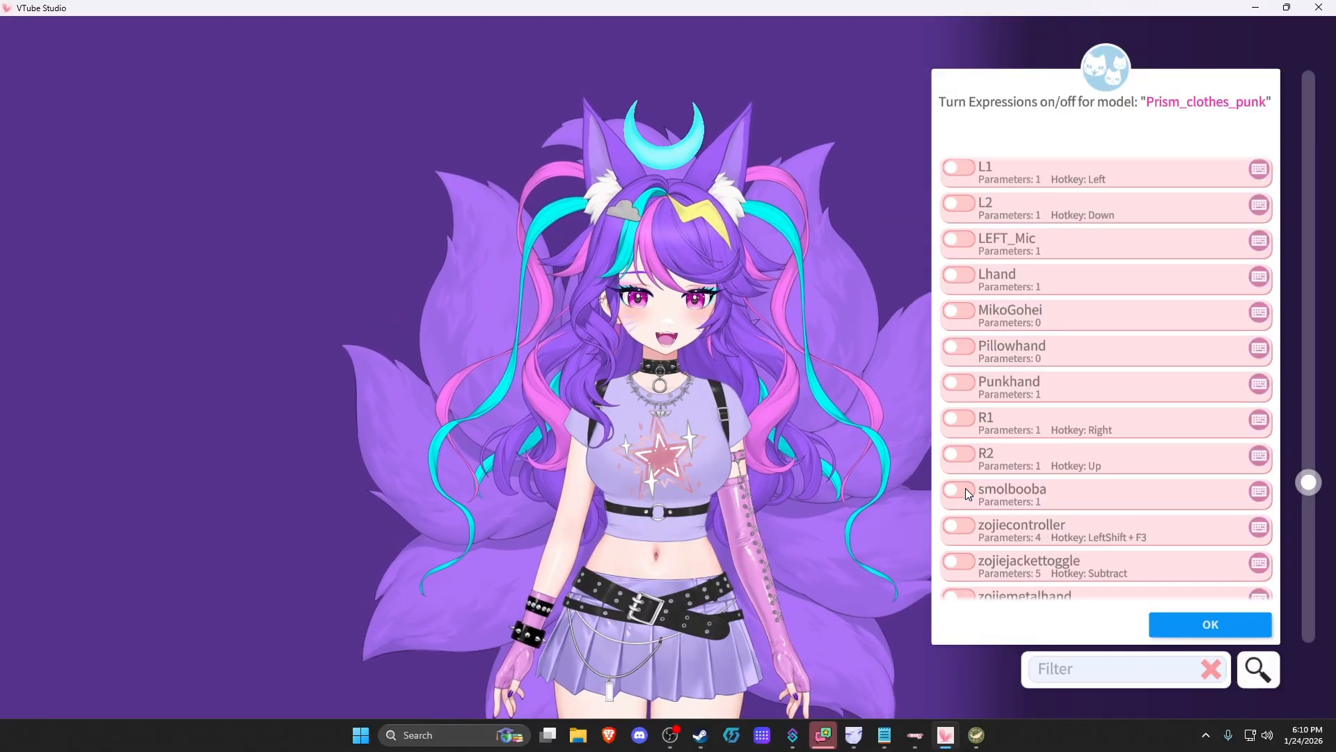
left_click(959, 487)
left_click(959, 487)
left_click(959, 486)
left_click(959, 487)
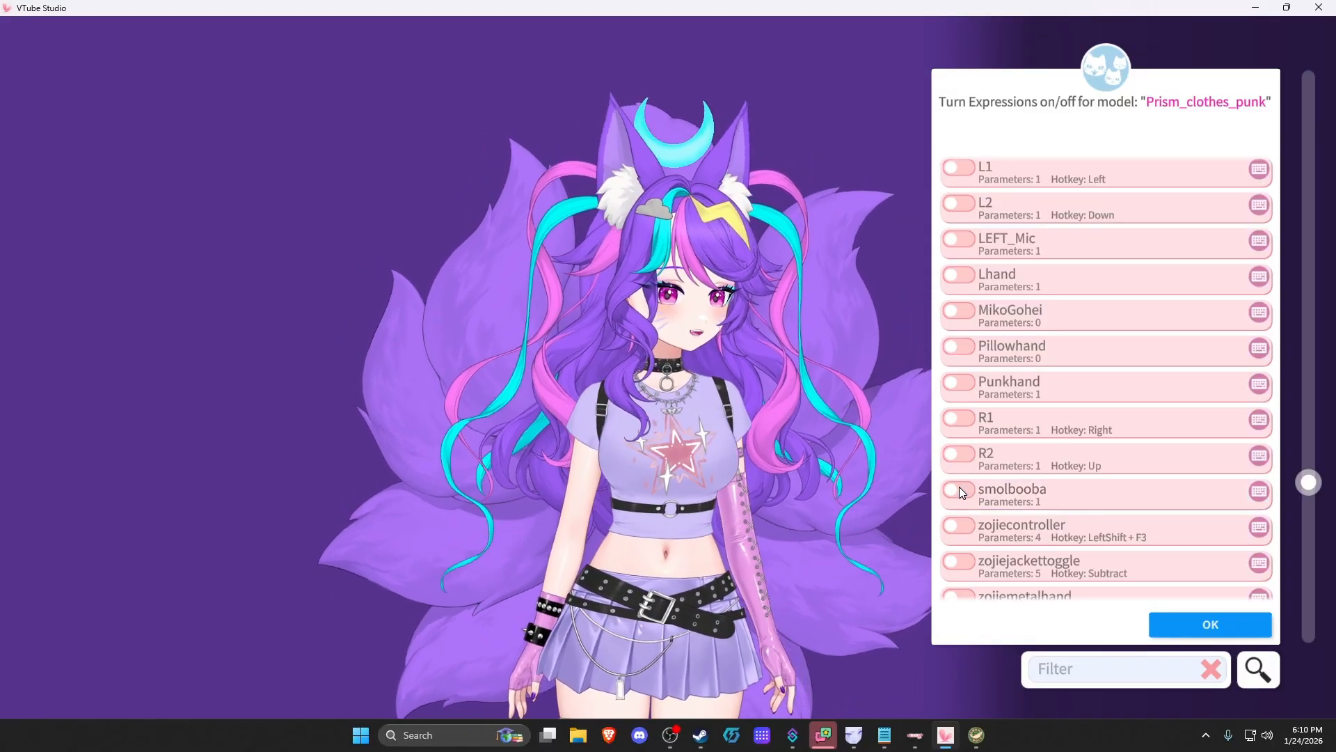
left_click(959, 486)
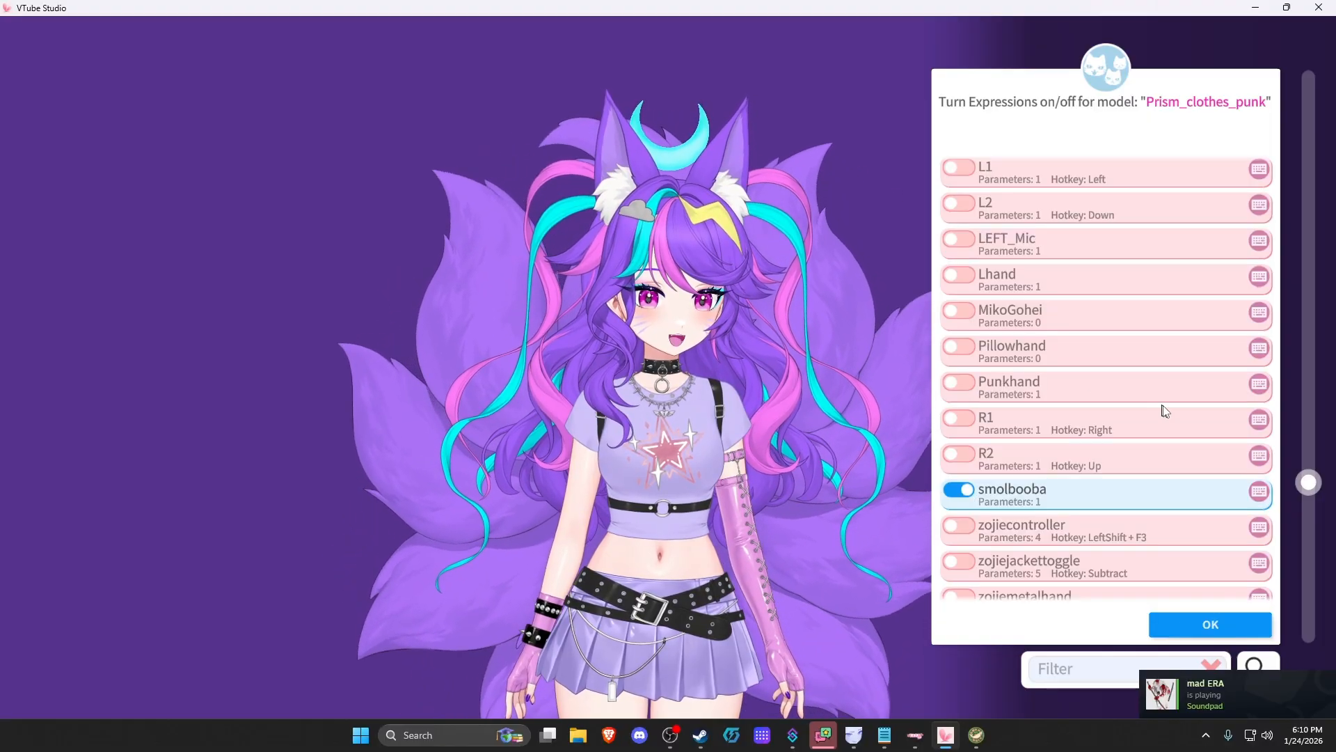
Finish configuring the item's expressions and close the clothing item's settings
left_click(1207, 619)
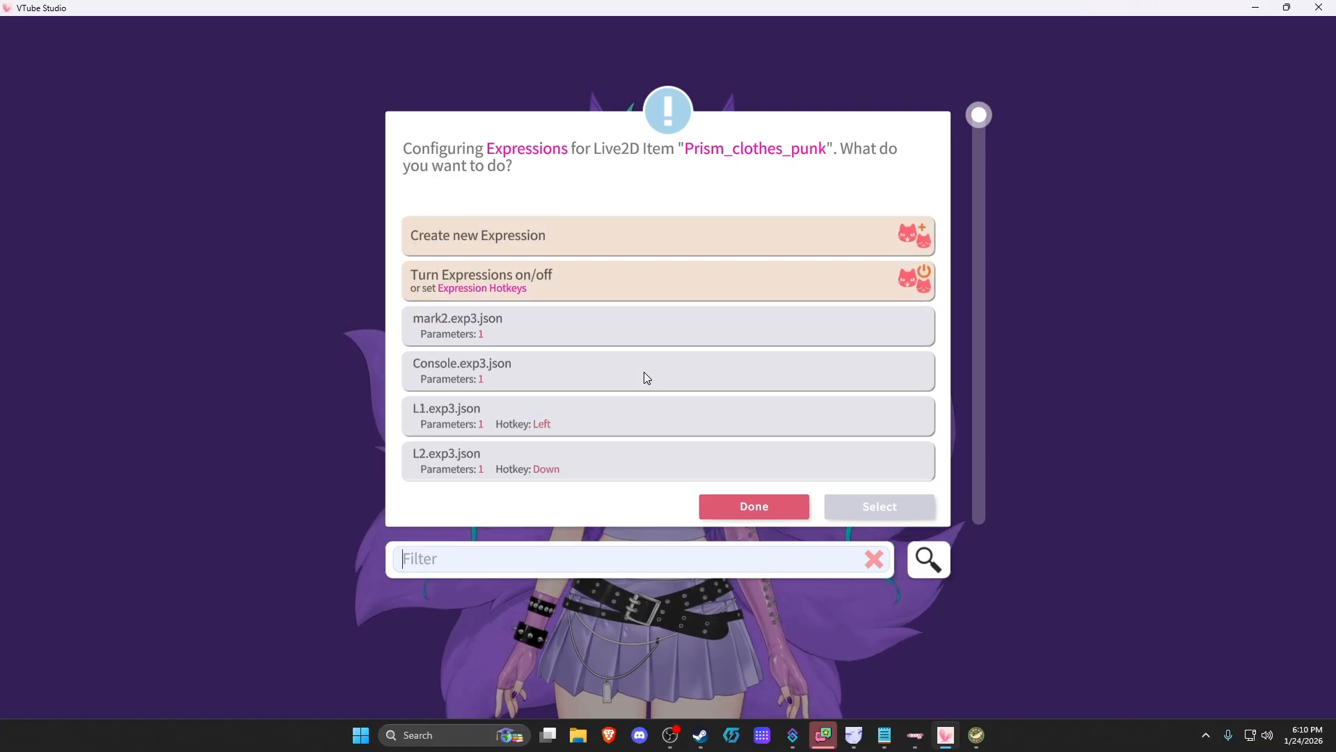
scroll(650, 289, "down", 10)
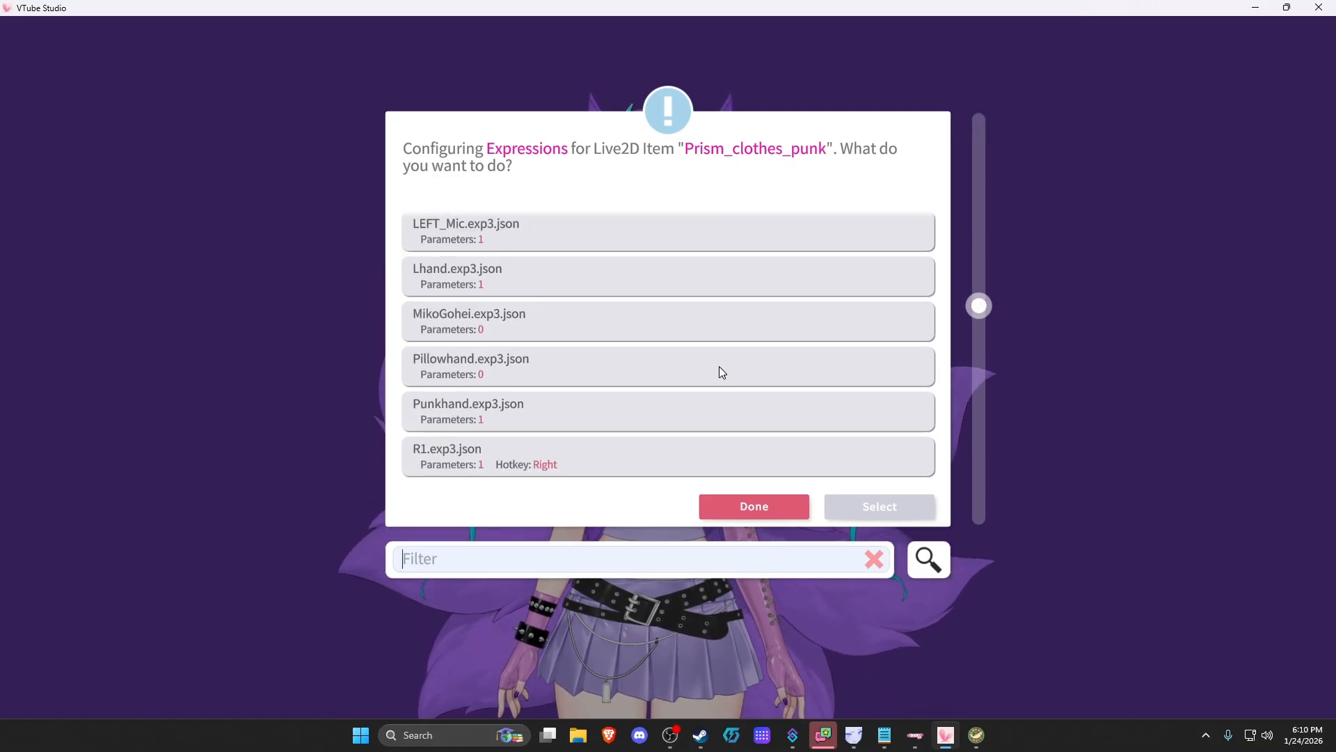
left_click(763, 508)
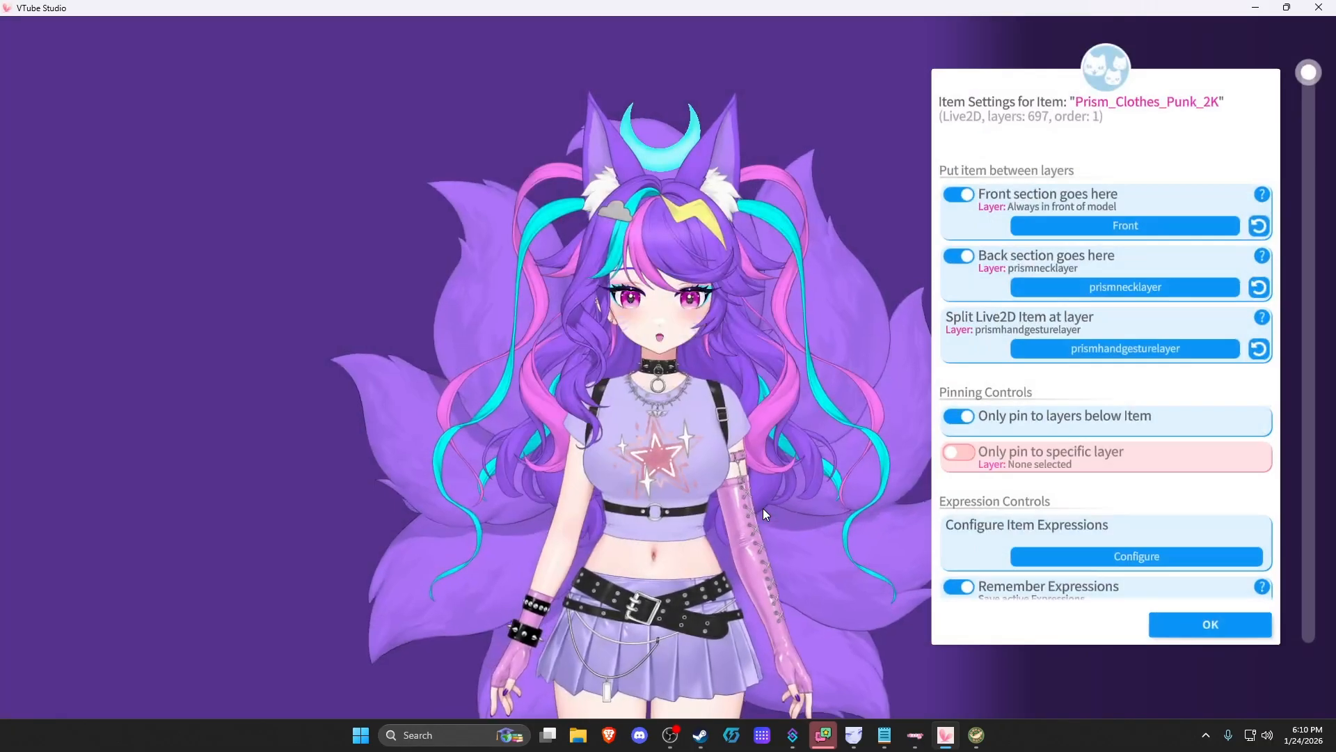
left_click(1188, 632)
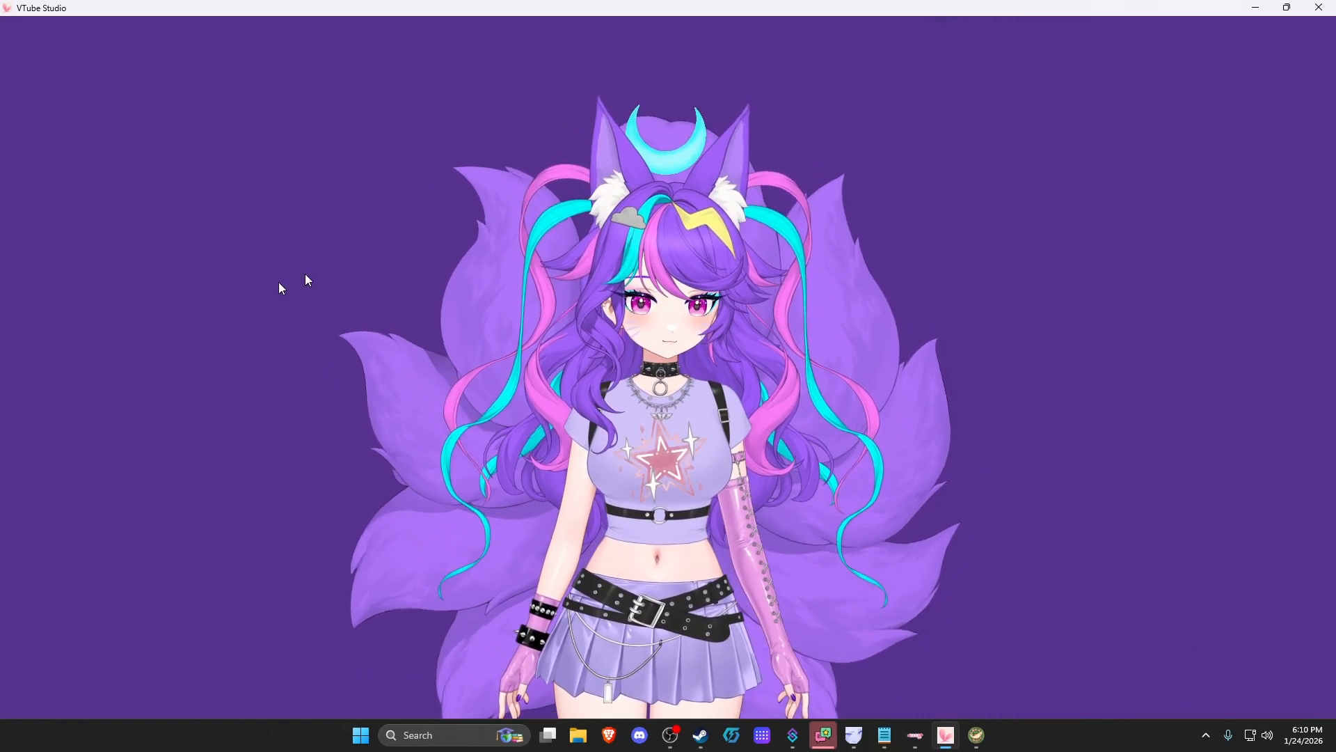
Open the model's hotkey settings and add a new hotkey
double_click(224, 298)
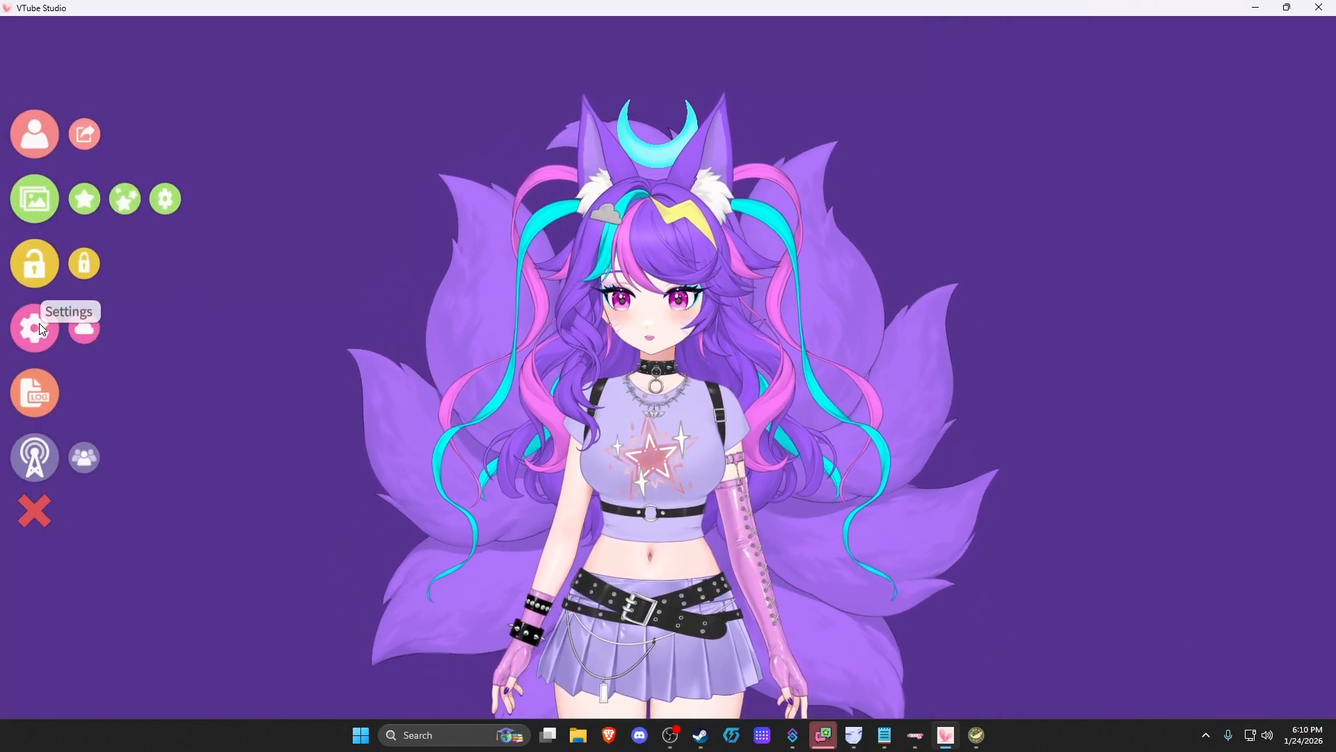
left_click(39, 323)
left_click(1076, 661)
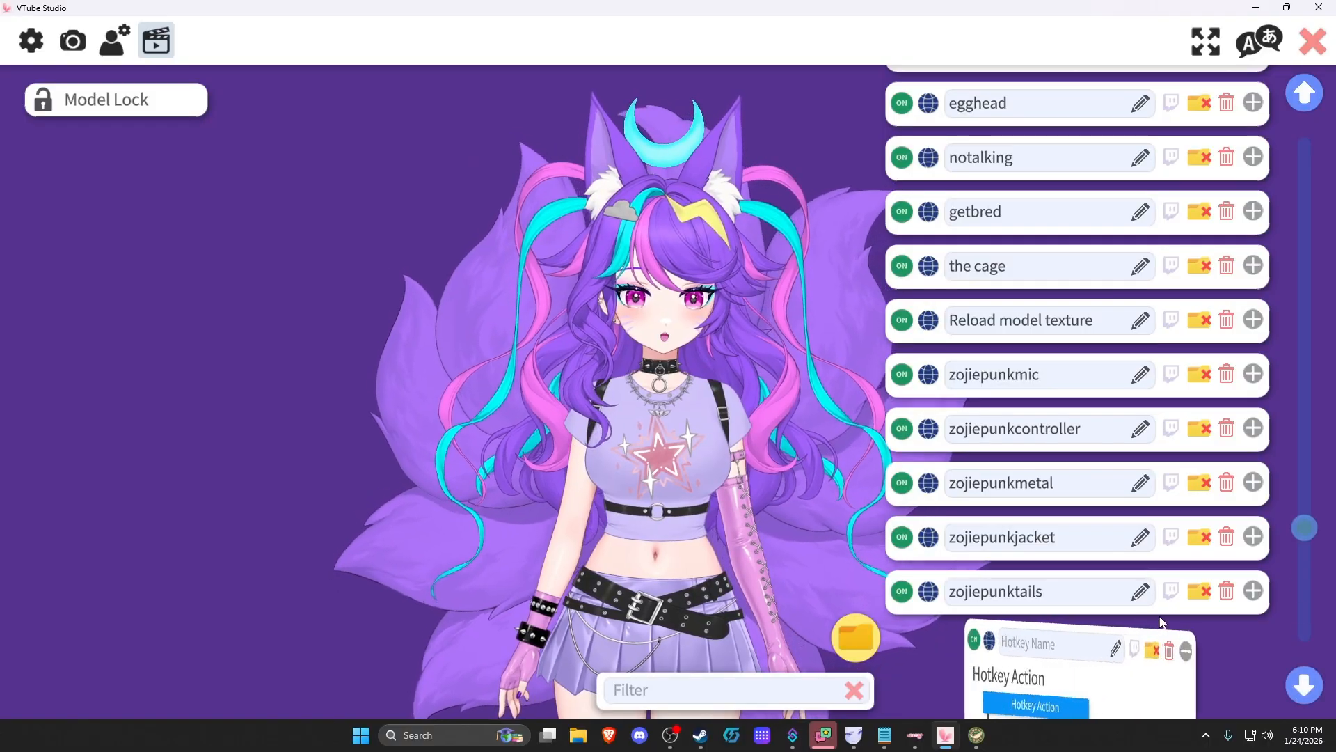
Set the new hotkey's action to Live2D Item Action
left_click(1002, 353)
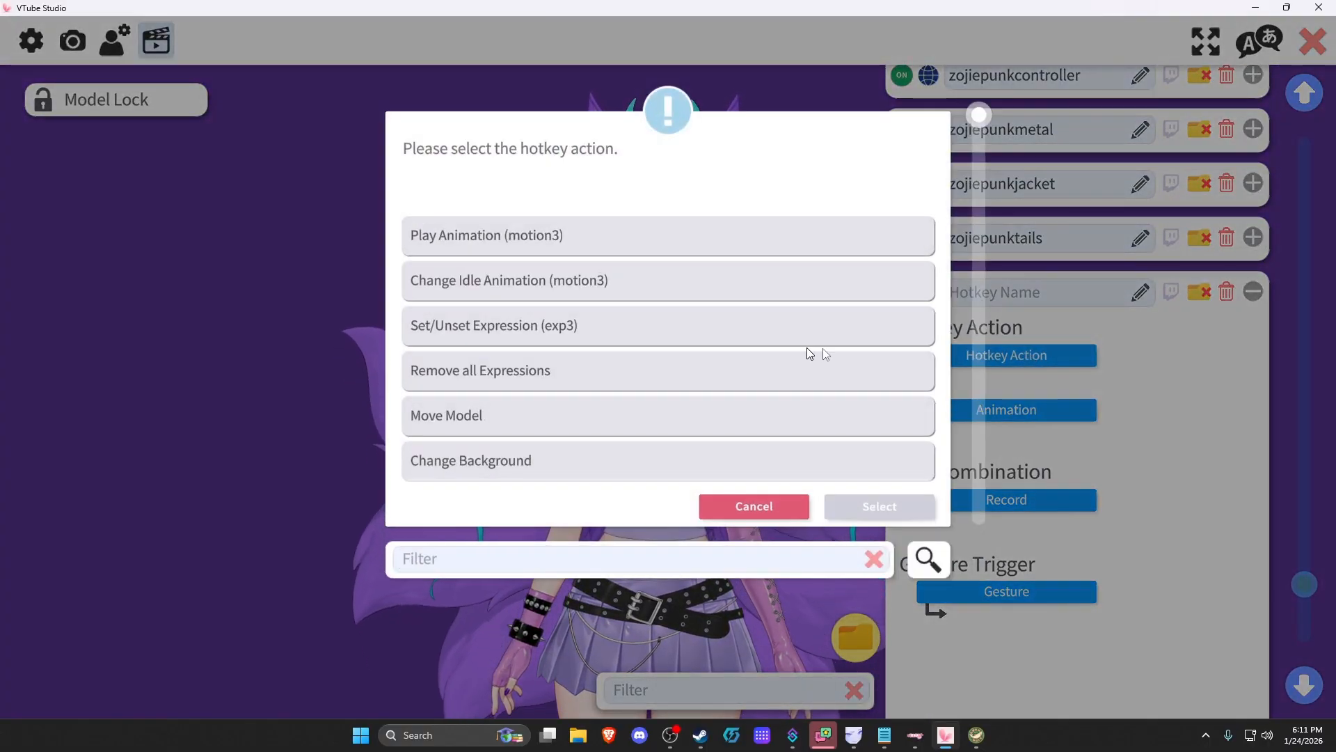
left_click(641, 327)
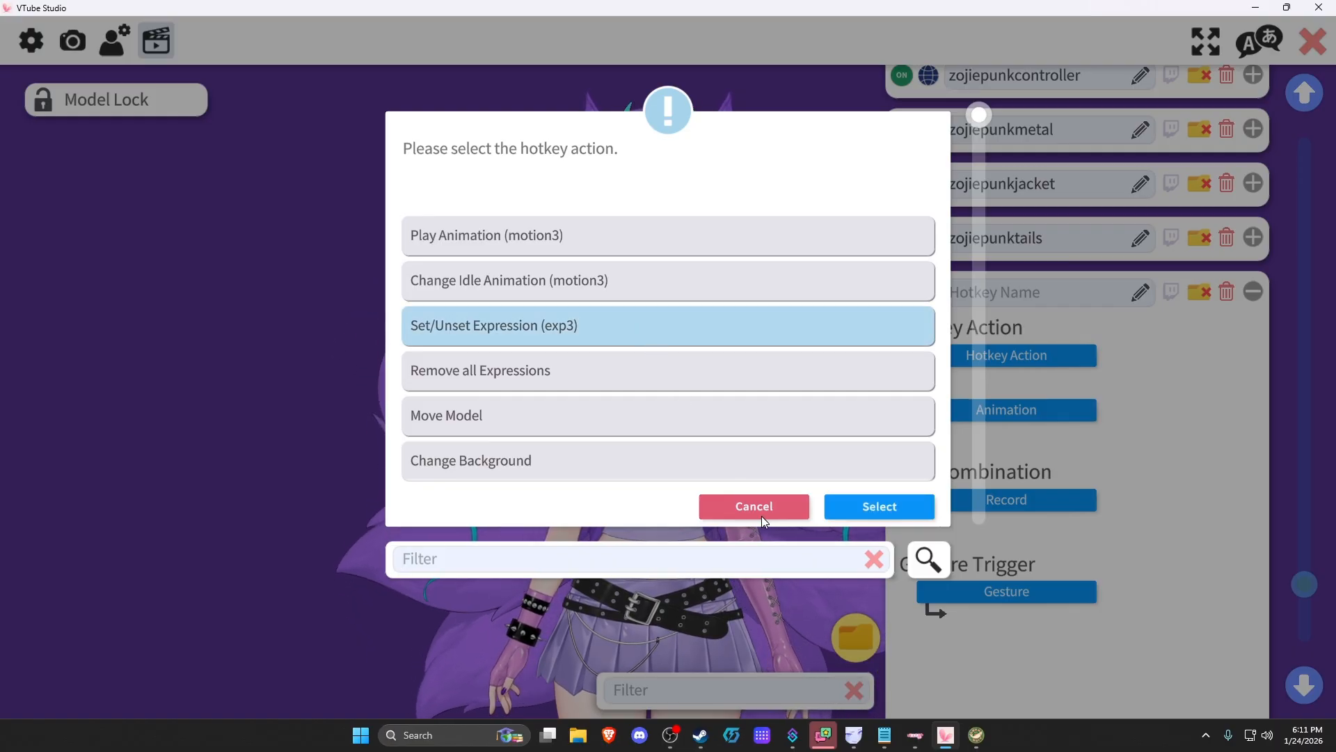
scroll(688, 369, "down", 10)
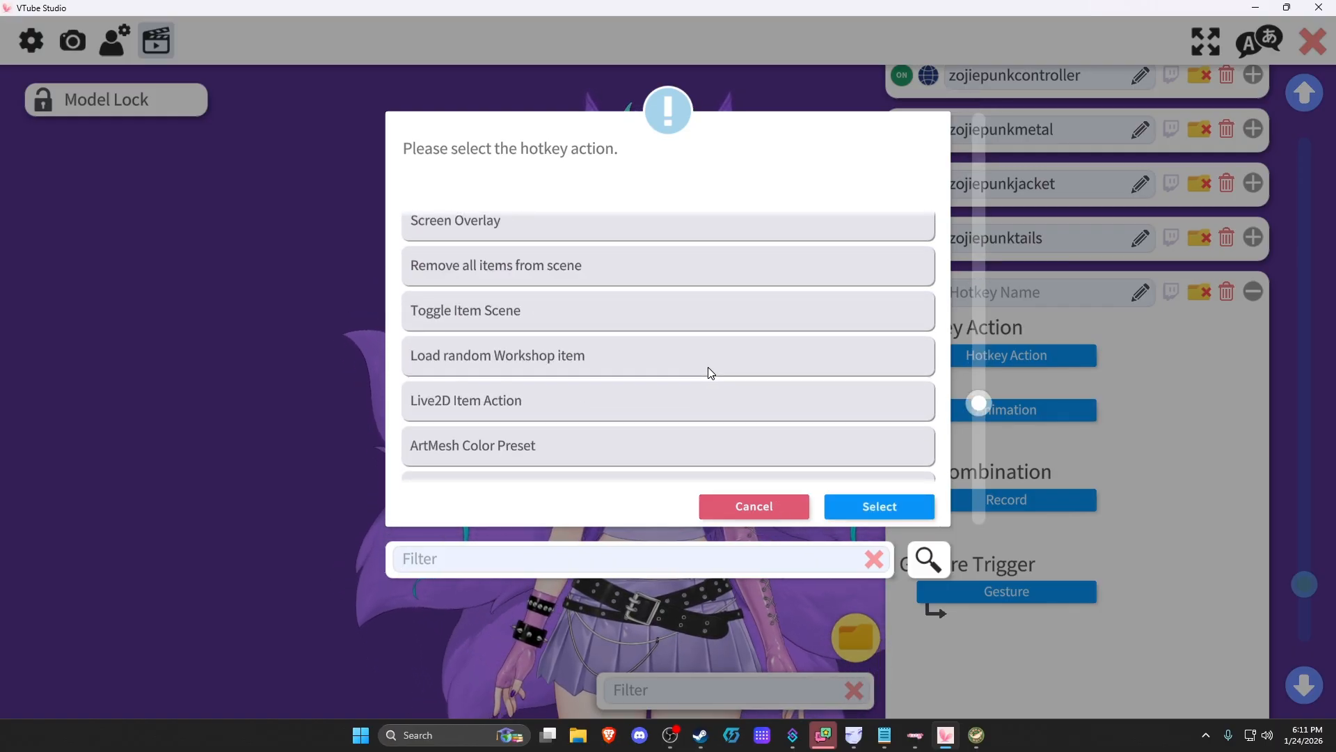
scroll(720, 382, "down", 3)
left_click(537, 278)
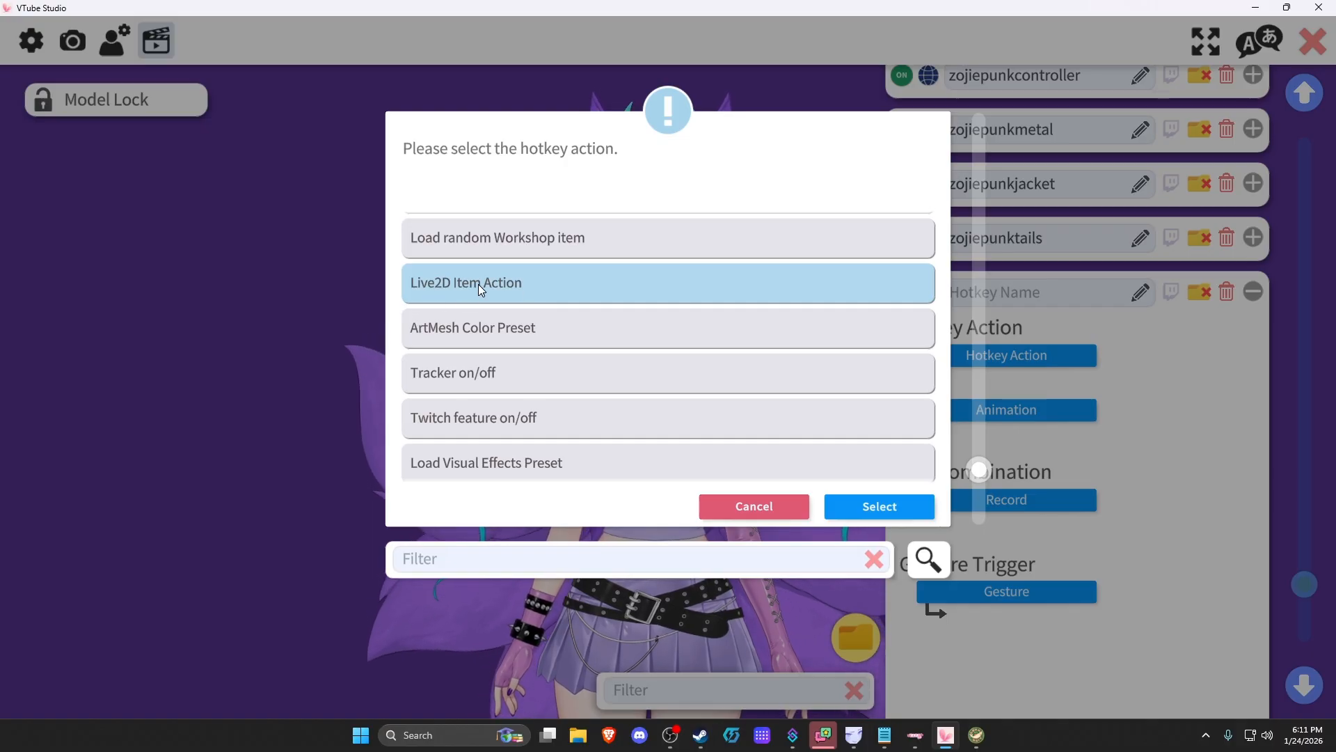
left_click(898, 505)
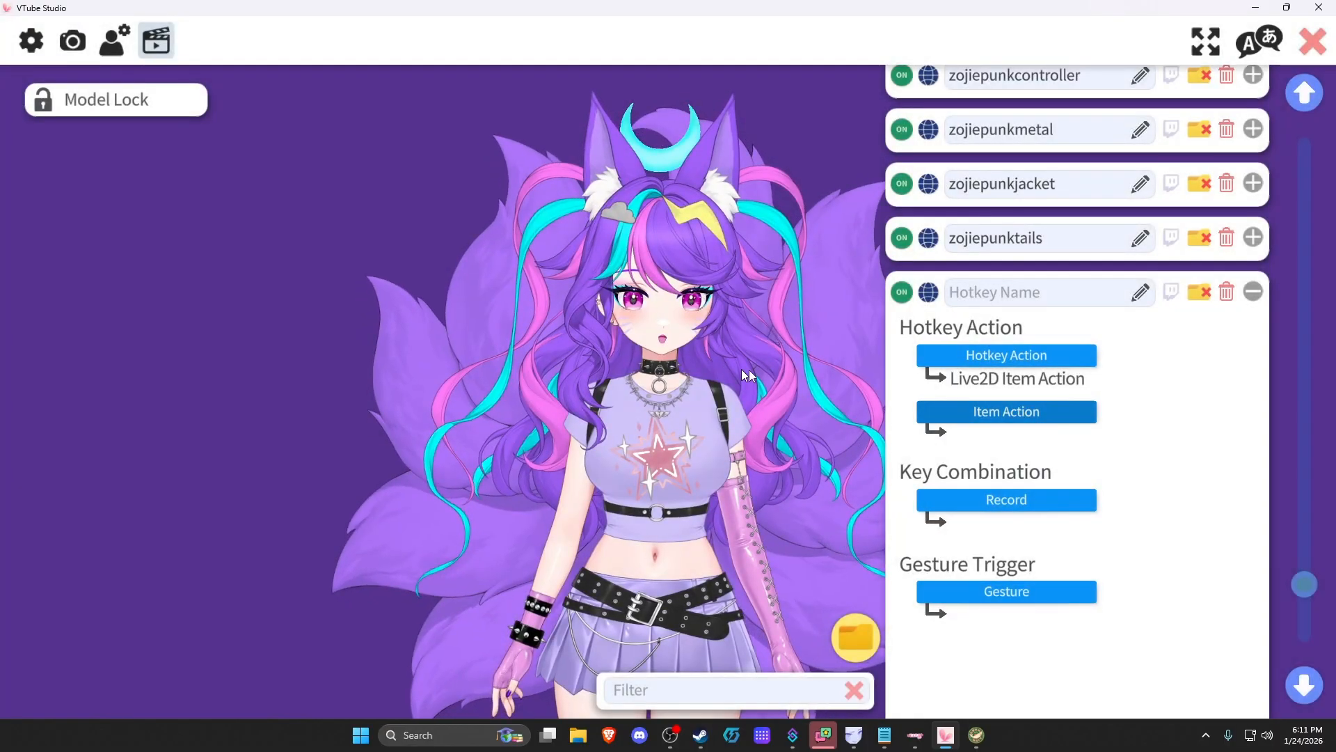
Browse the hotkeys offered by the Live2D items through to the end of the list, without choosing one
scroll(742, 352, "down", 10)
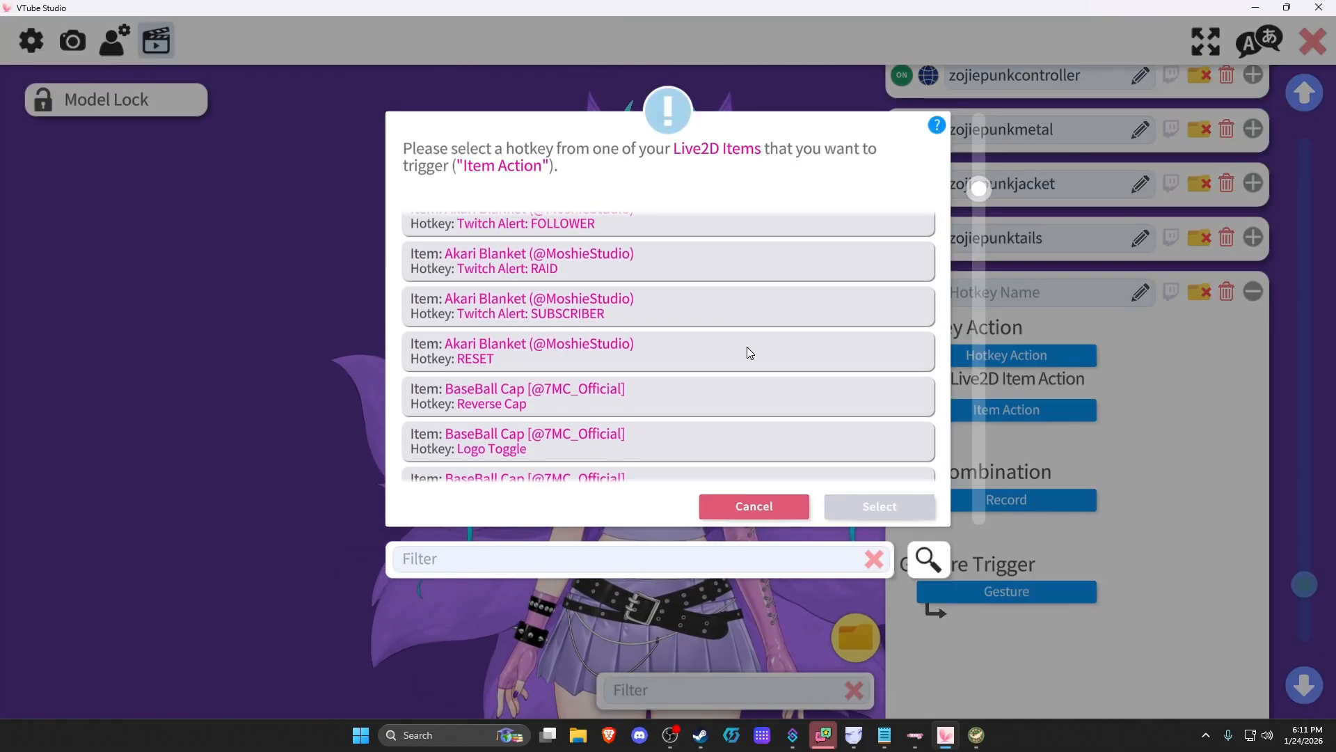
scroll(746, 347, "down", 8)
left_click_drag(980, 239, 1020, 525)
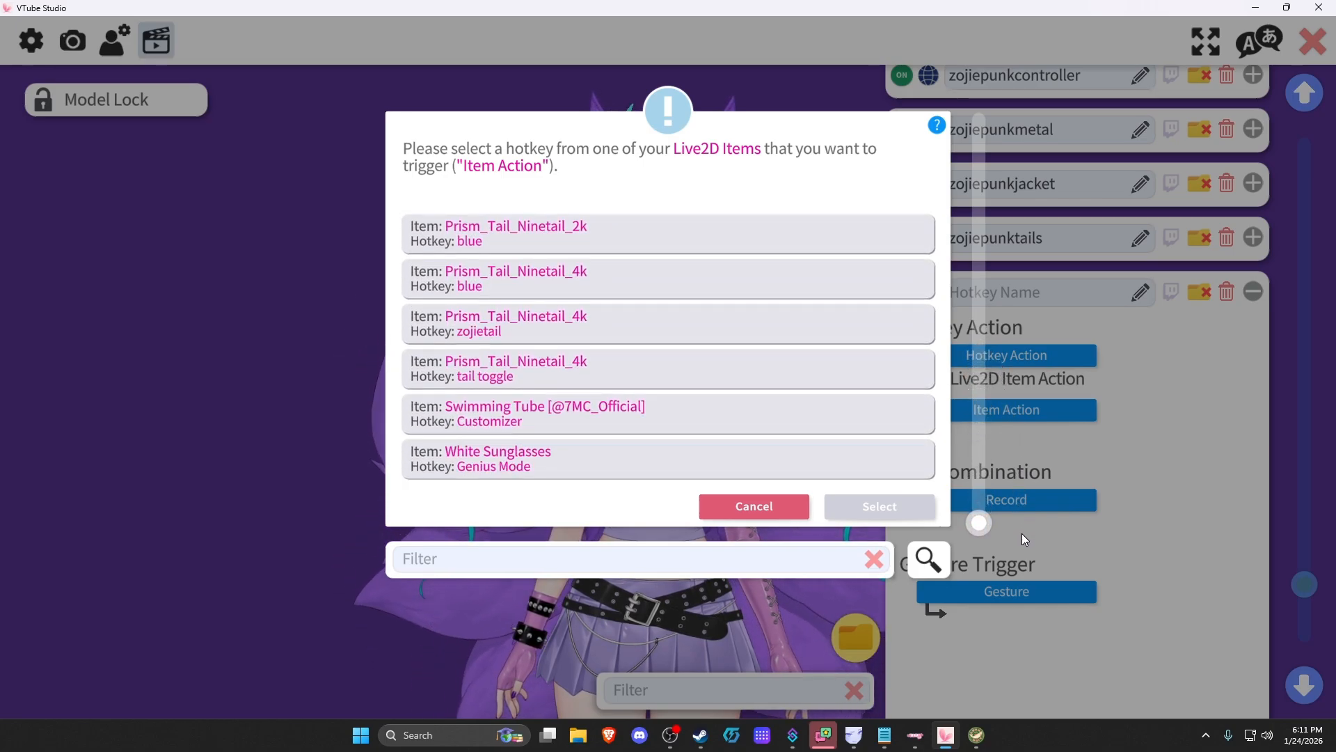
left_click(723, 507)
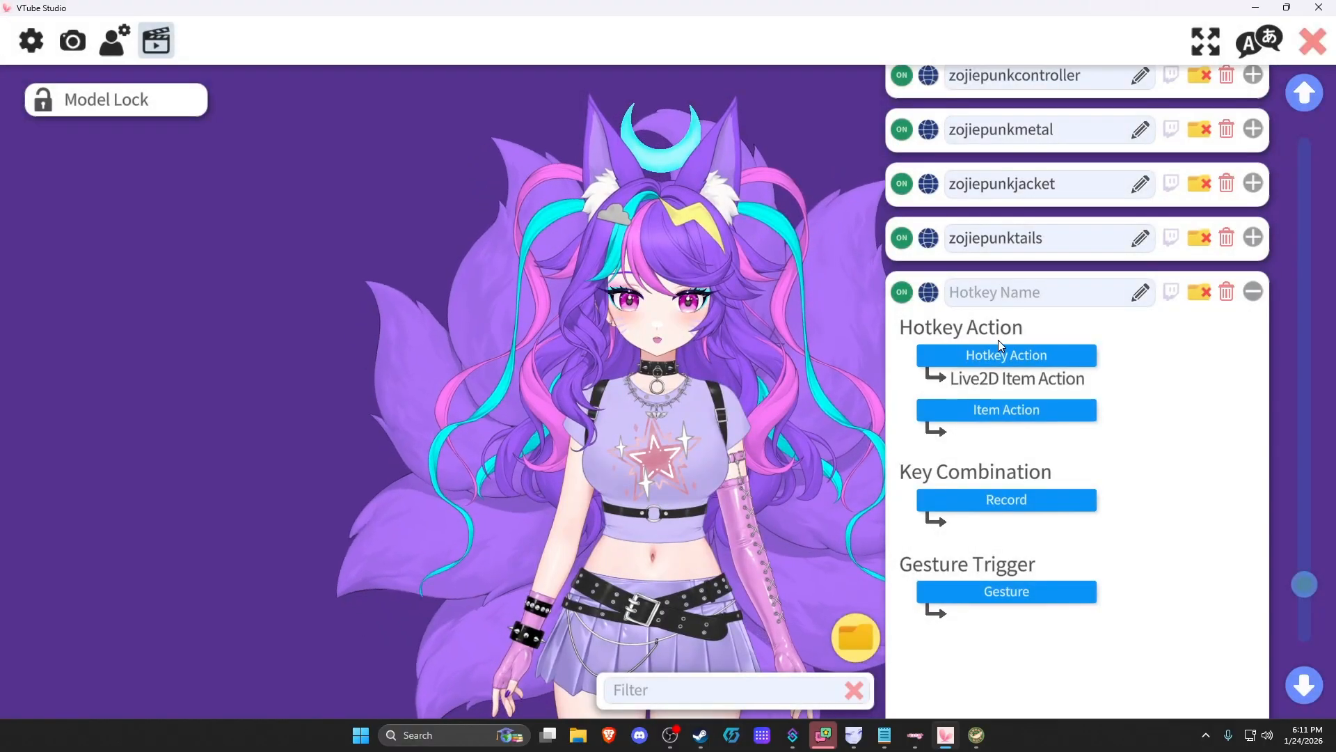
Switch the new hotkey's action to Set/Unset Expression (exp3) and browse the model's expressions without choosing one
left_click(1005, 356)
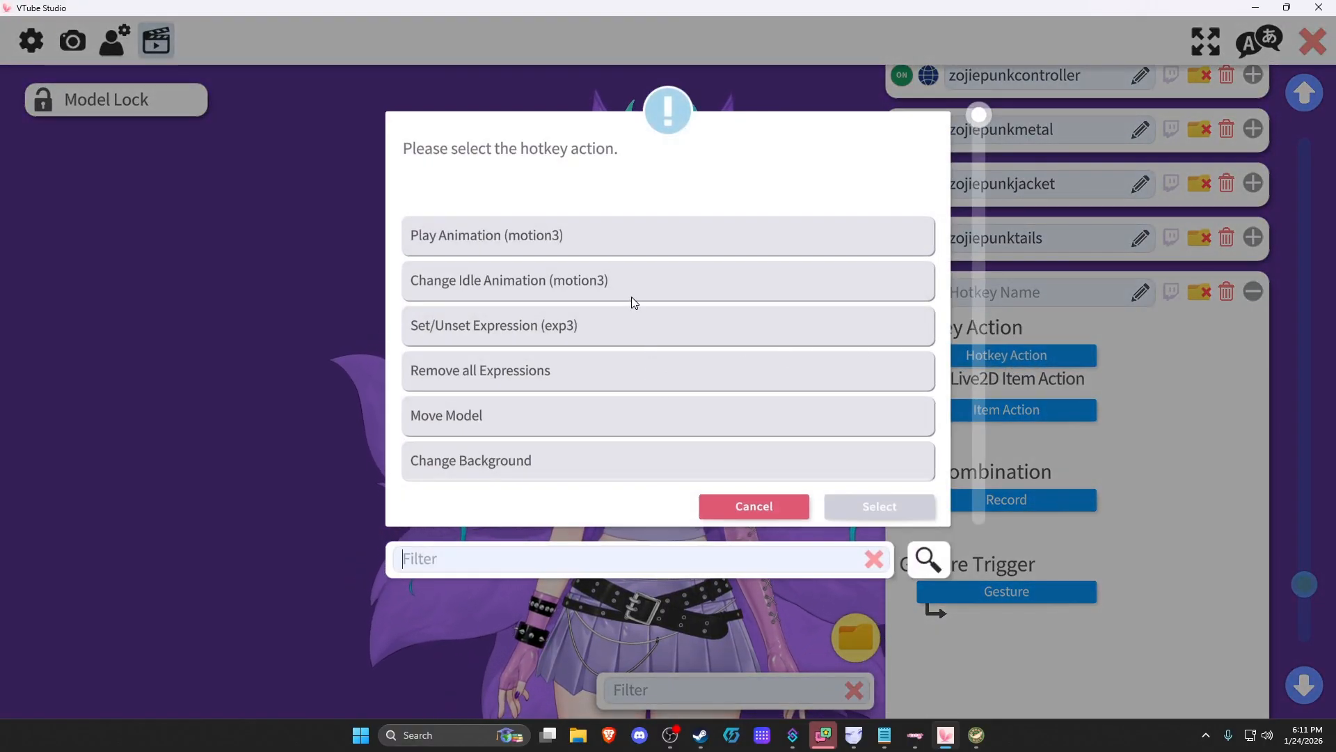
left_click(659, 341)
left_click(879, 507)
left_click(1010, 409)
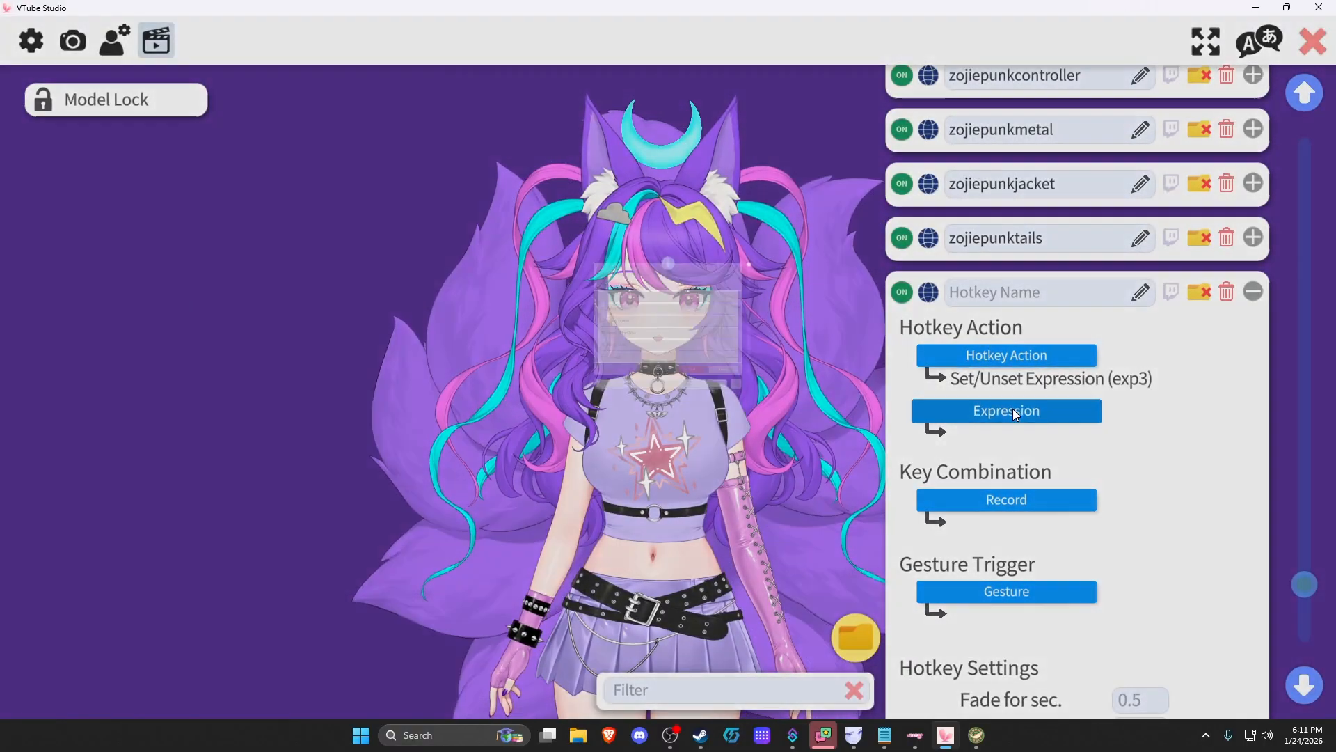
scroll(780, 348, "down", 5)
scroll(800, 338, "down", 10)
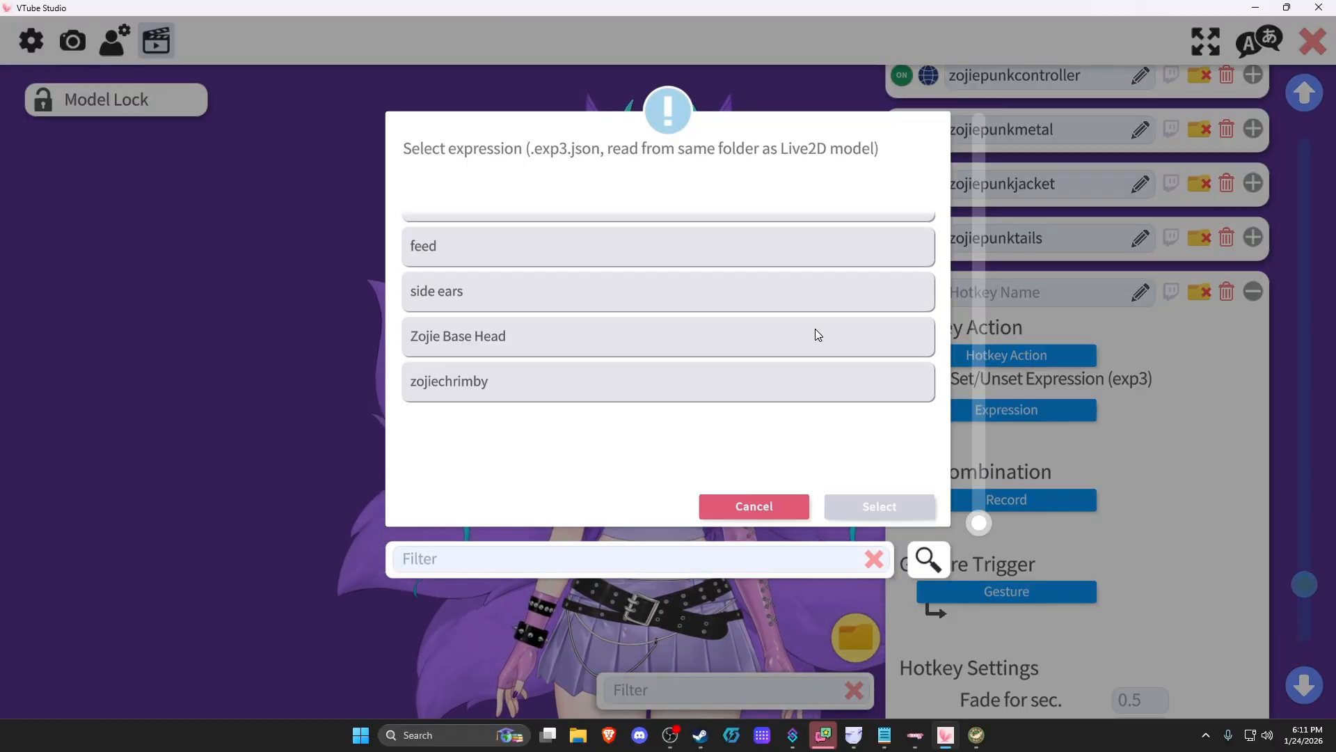
scroll(811, 423, "up", 1)
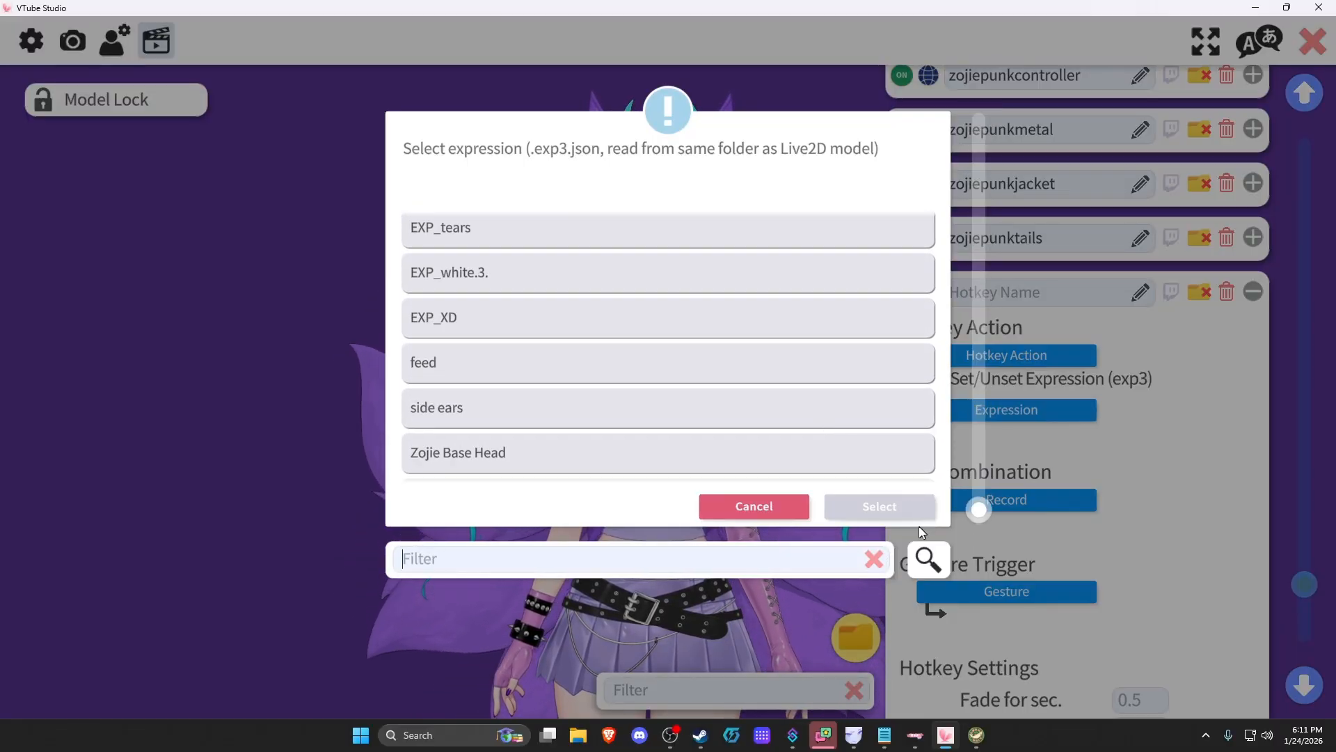
left_click(807, 512)
Change the new hotkey's action from Set/Unset Expression back to Live2D Item Action
left_click(1005, 353)
scroll(818, 324, "down", 10)
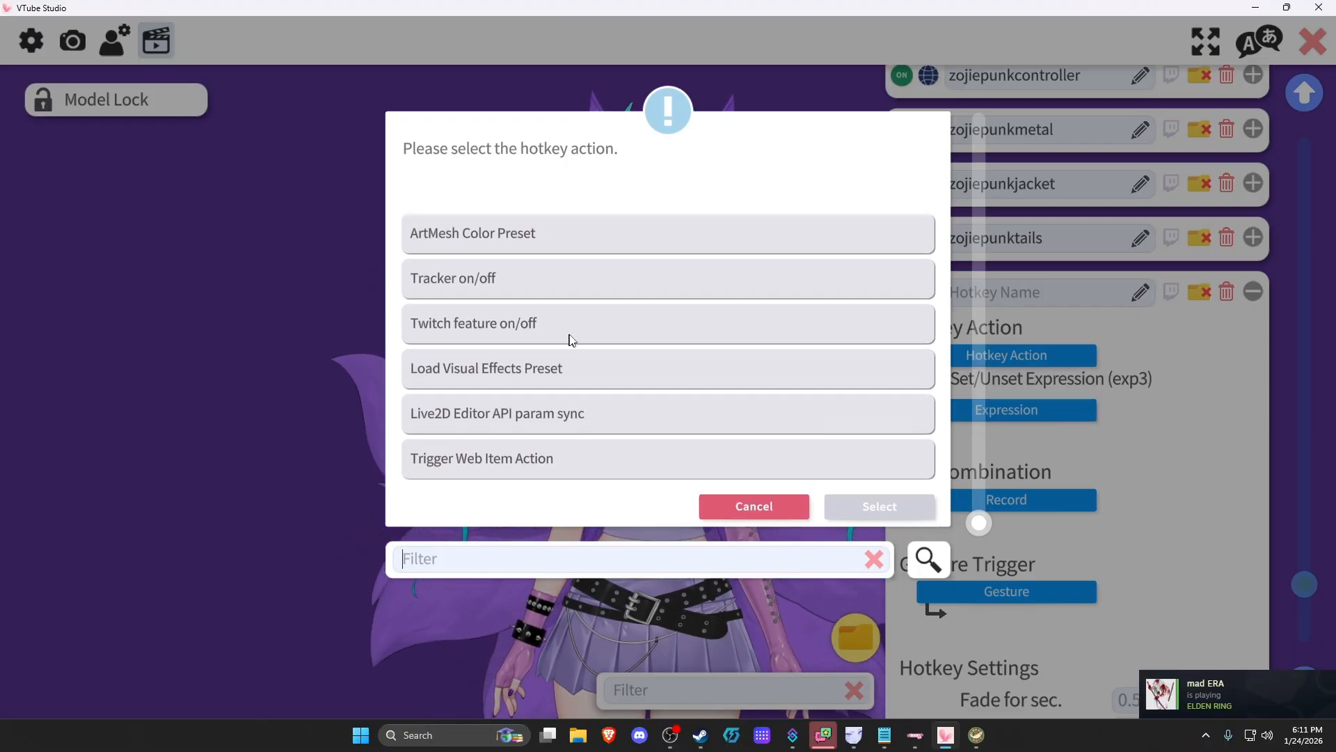
scroll(574, 348, "up", 4)
left_click(562, 387)
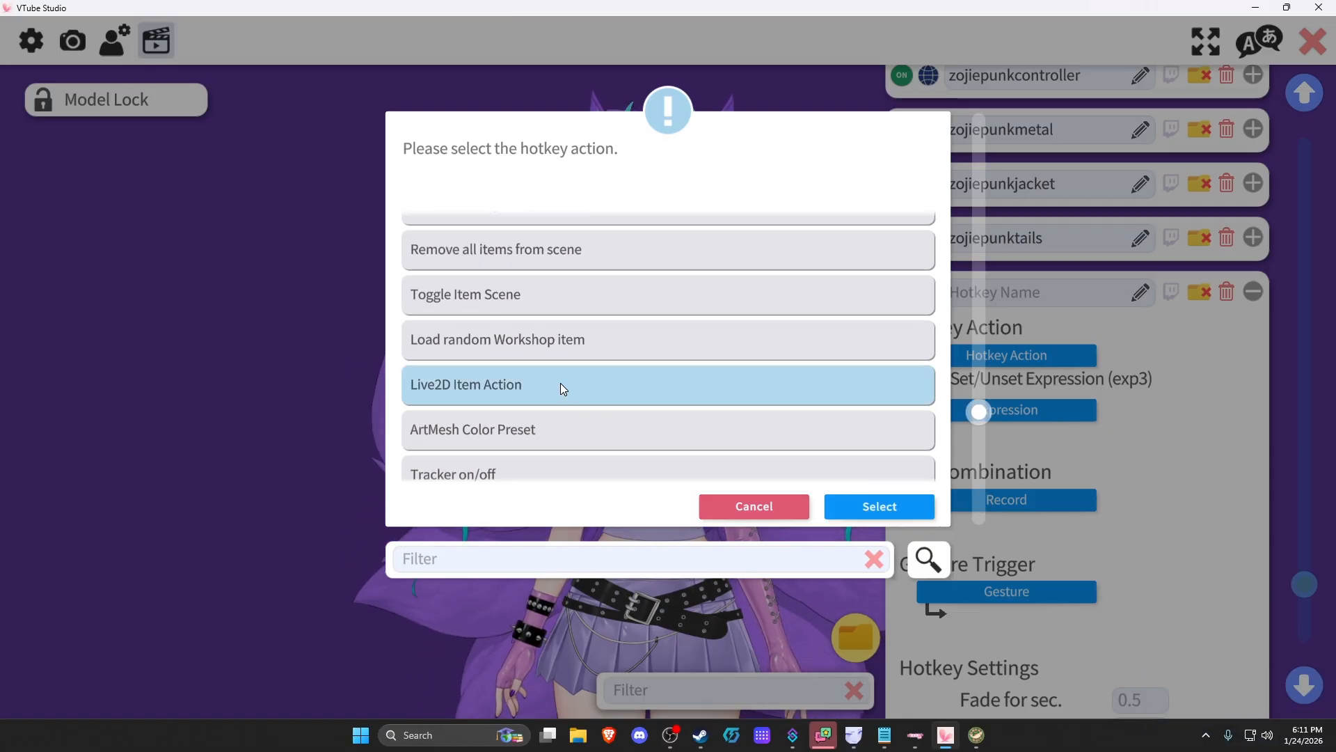
left_click(879, 507)
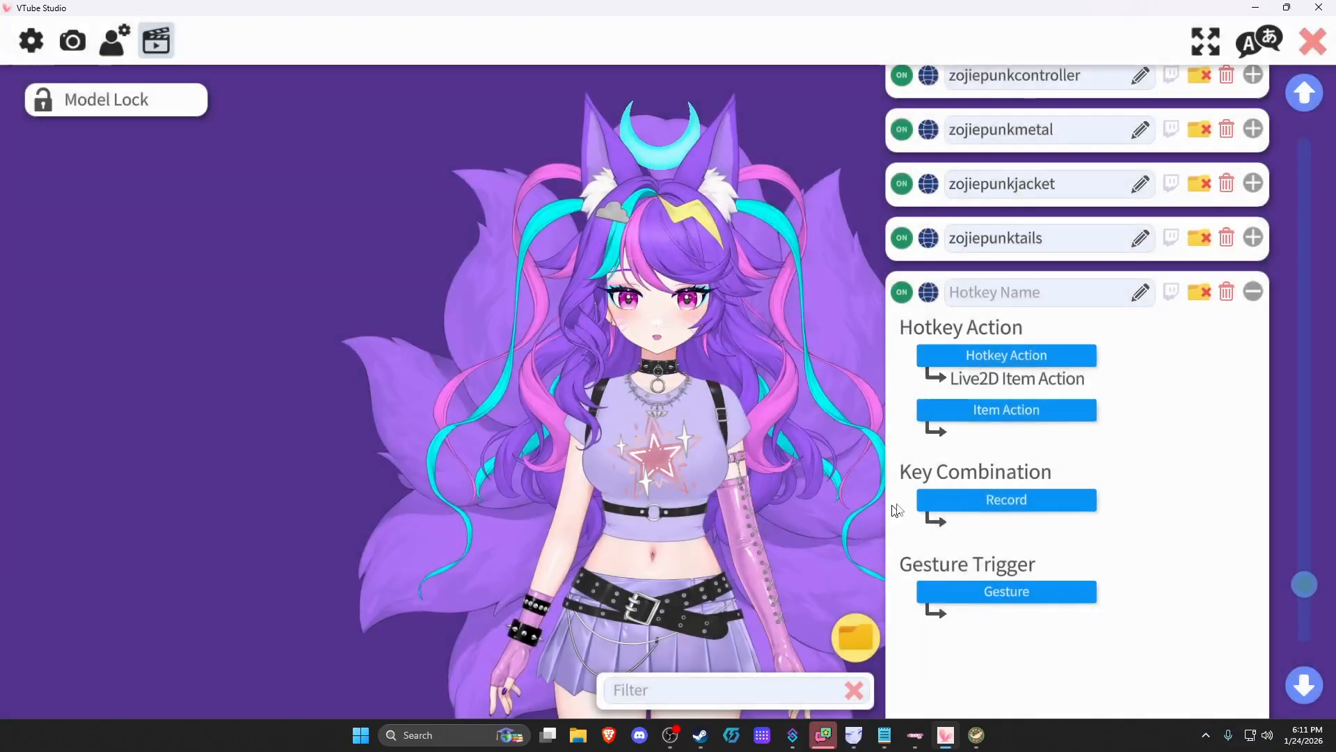
Look through the Live2D item hotkeys offered for the new hotkey's item action, down to the Prism_Clothes_Punk_2K entries
left_click(1006, 409)
scroll(634, 384, "down", 5)
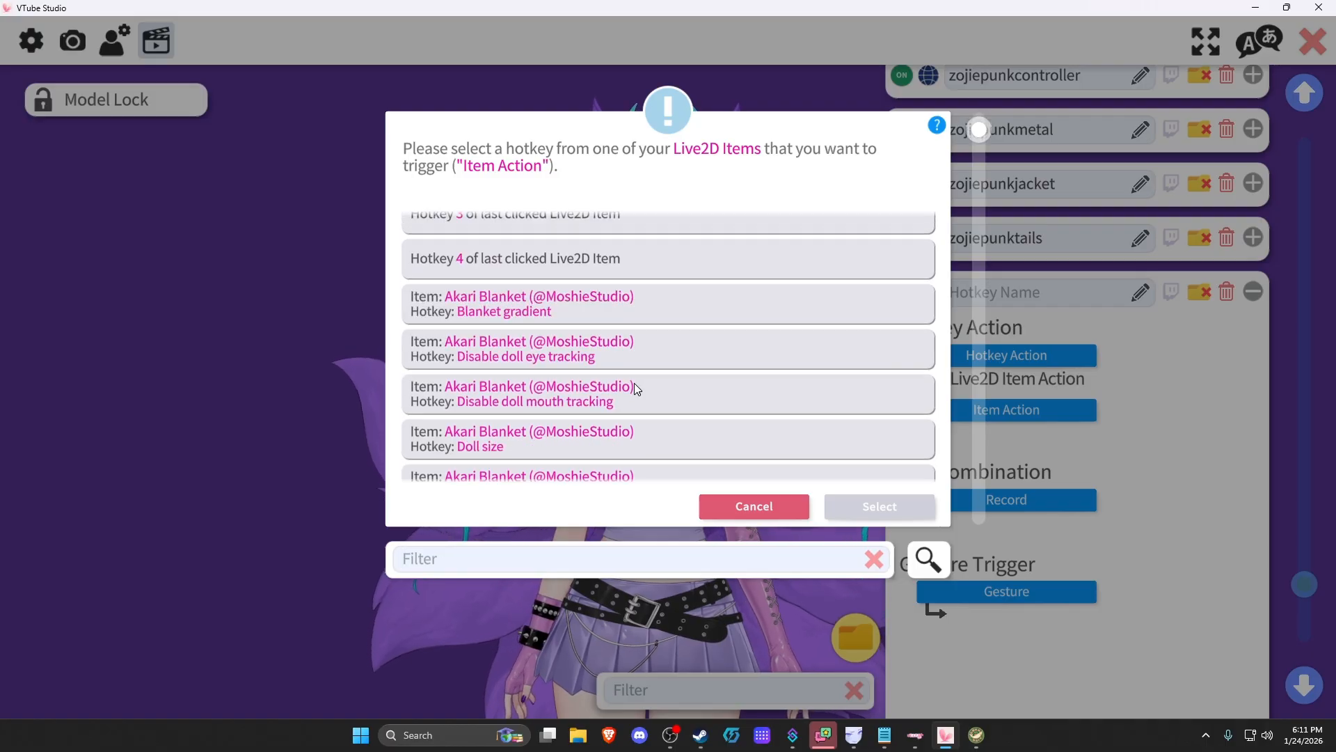
scroll(637, 374, "down", 8)
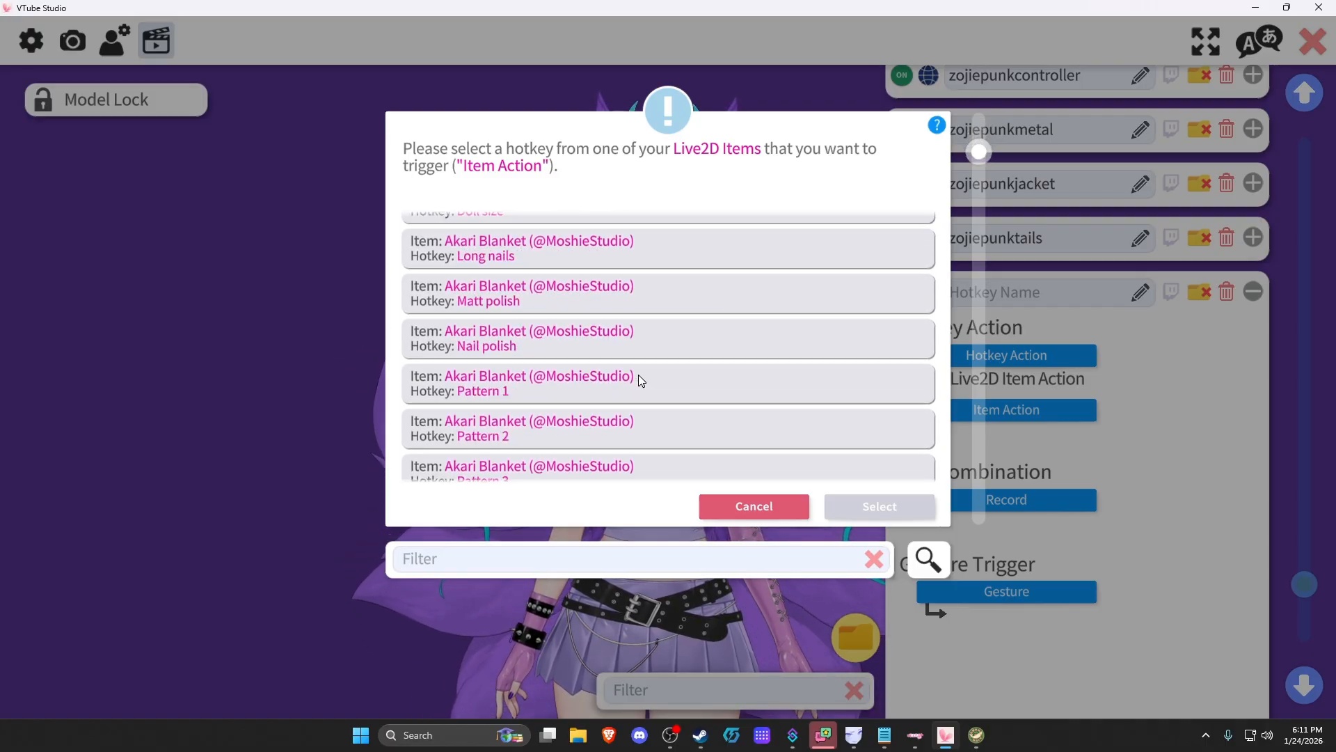
scroll(644, 377, "down", 5)
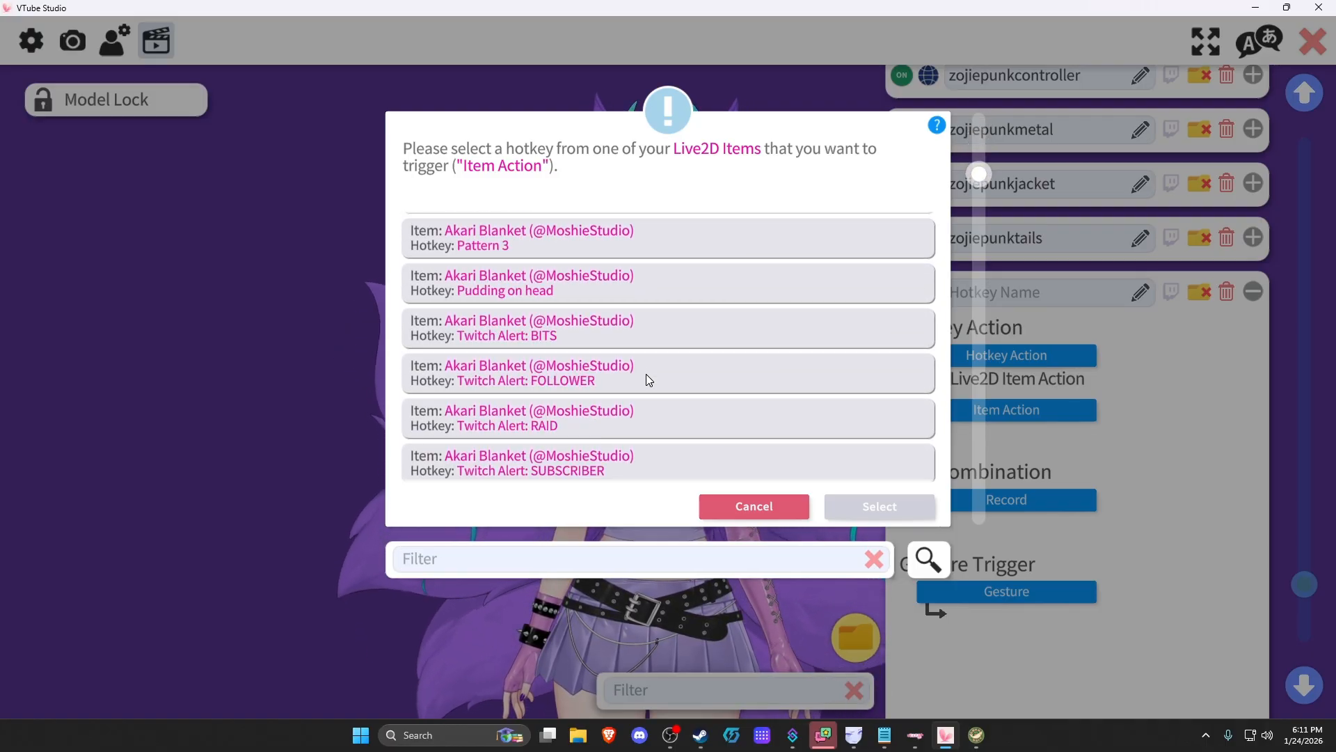
scroll(654, 381, "down", 10)
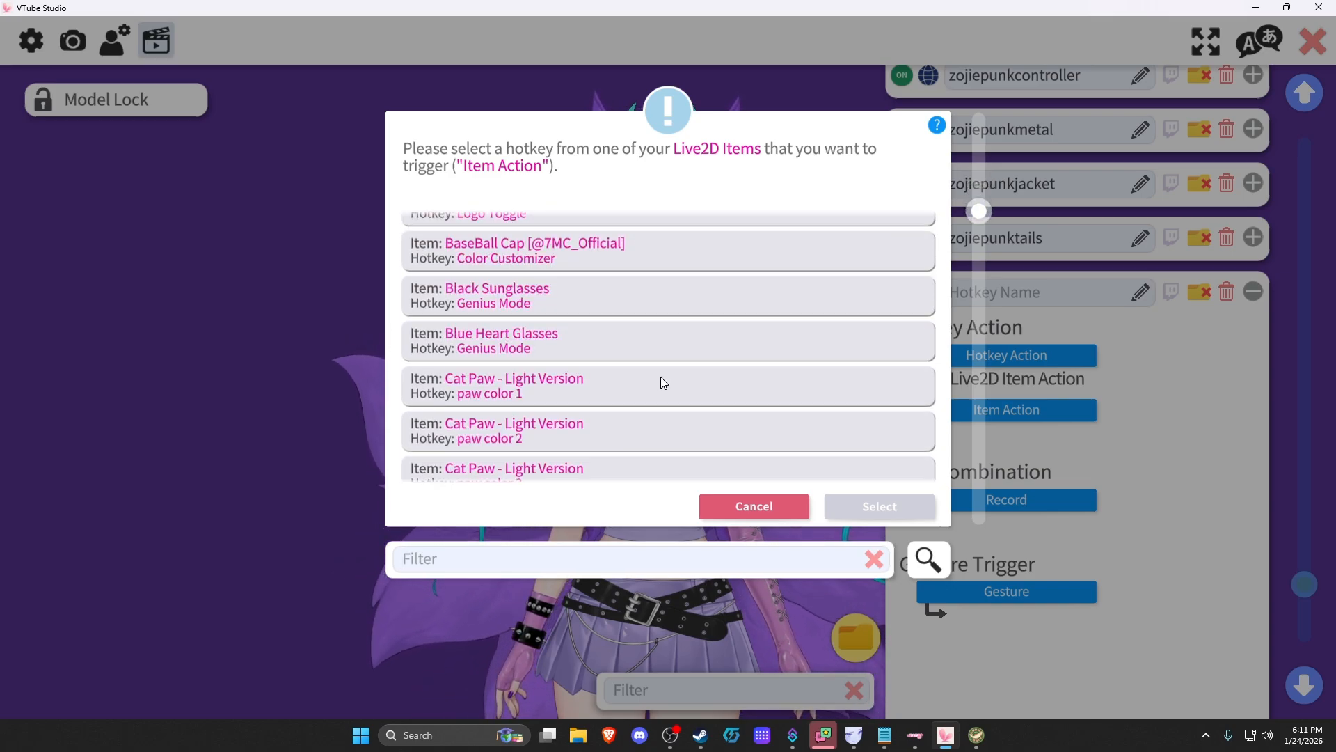
scroll(665, 378, "down", 6)
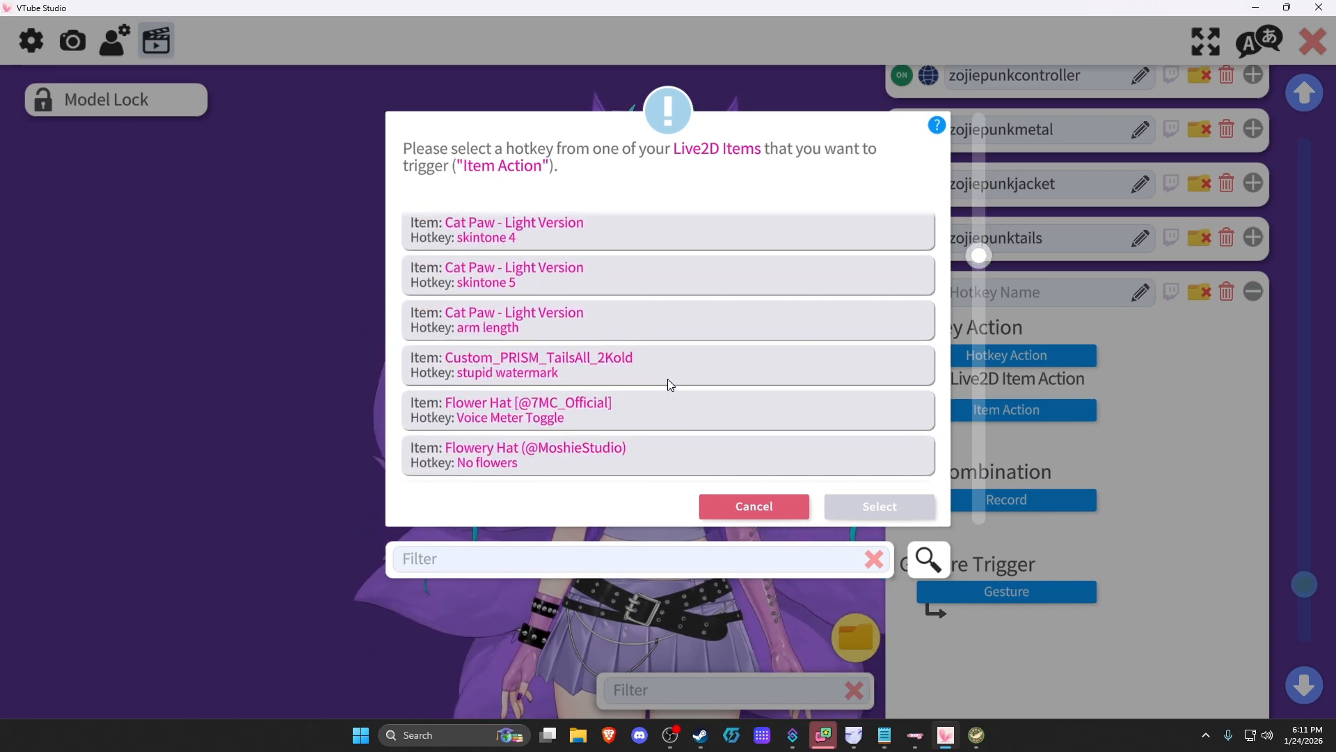
scroll(667, 378, "down", 5)
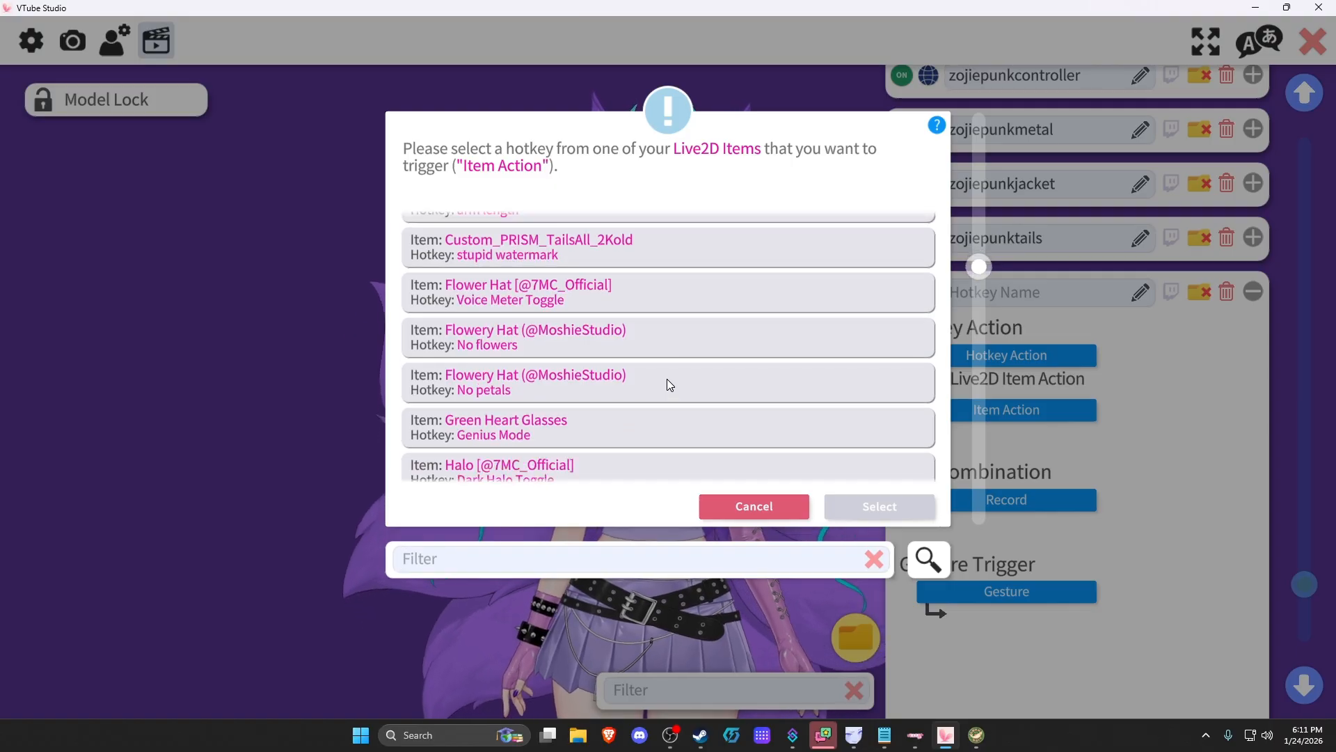
scroll(666, 382, "down", 4)
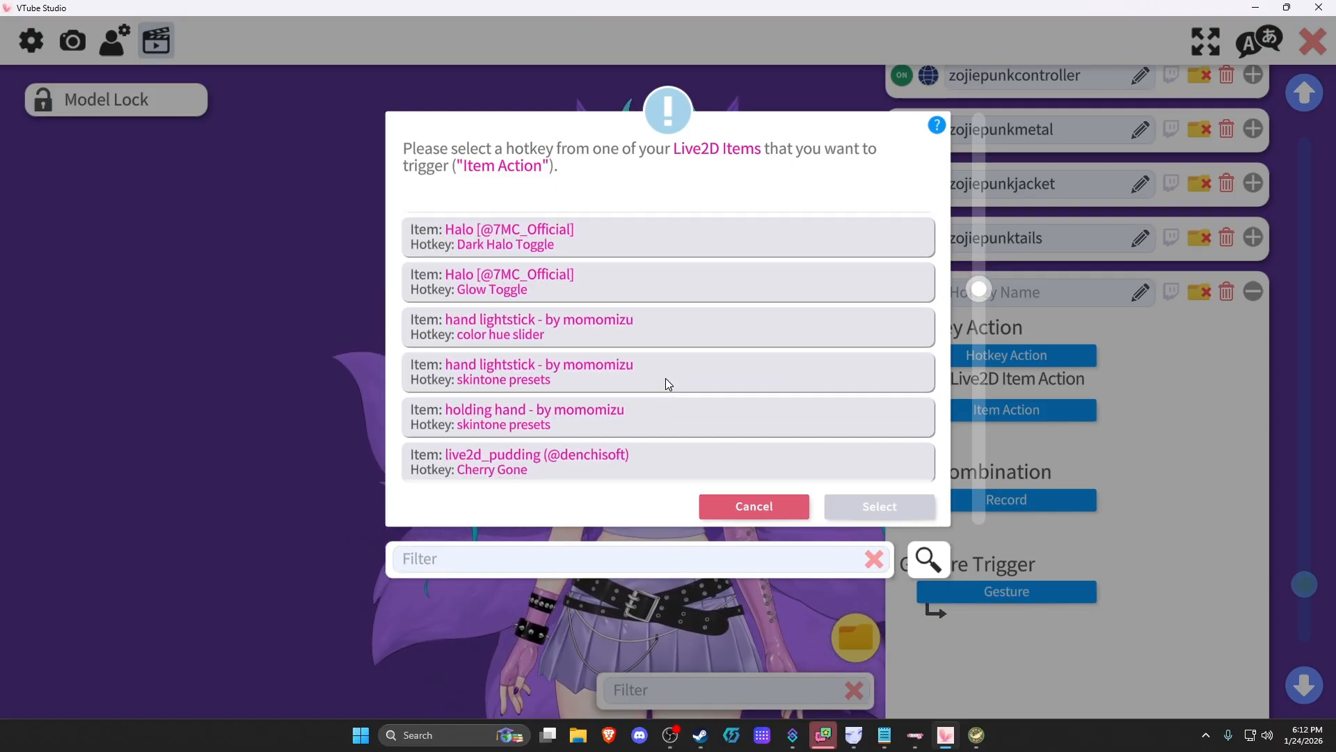
scroll(666, 382, "down", 5)
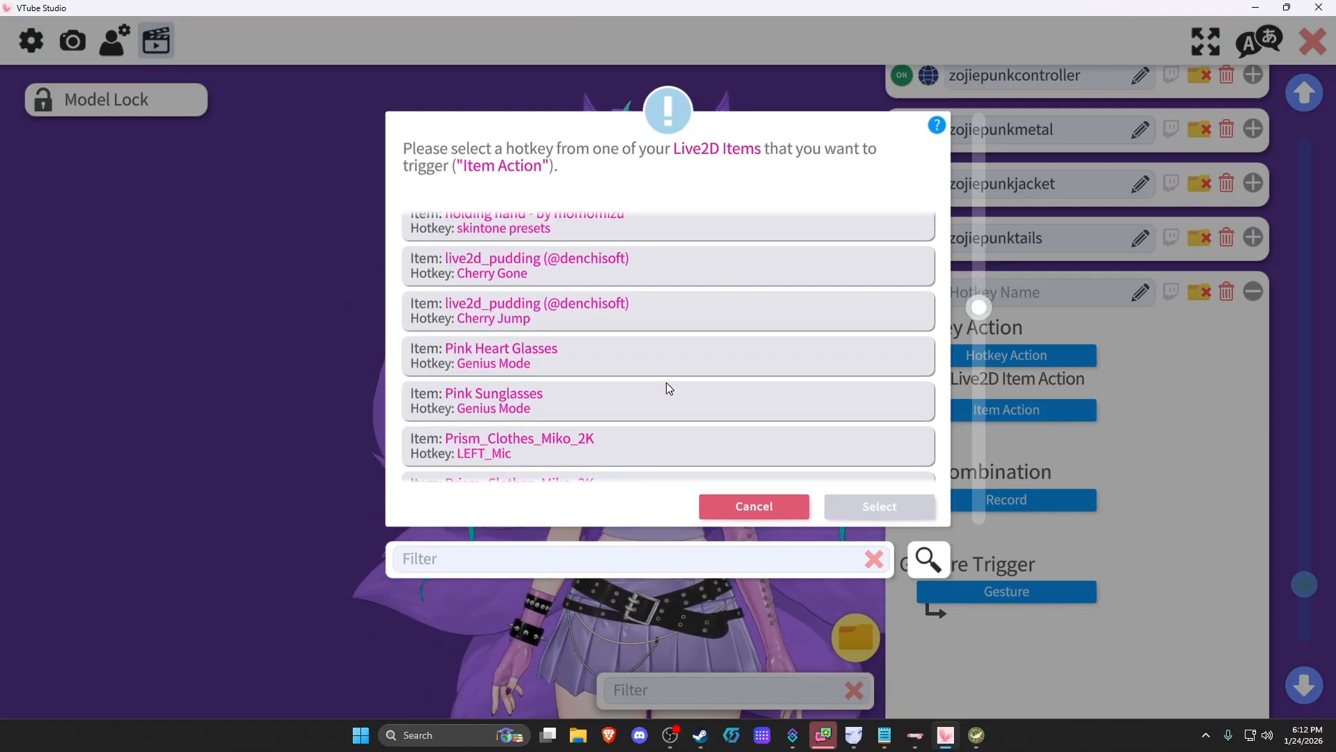
scroll(671, 394, "down", 7)
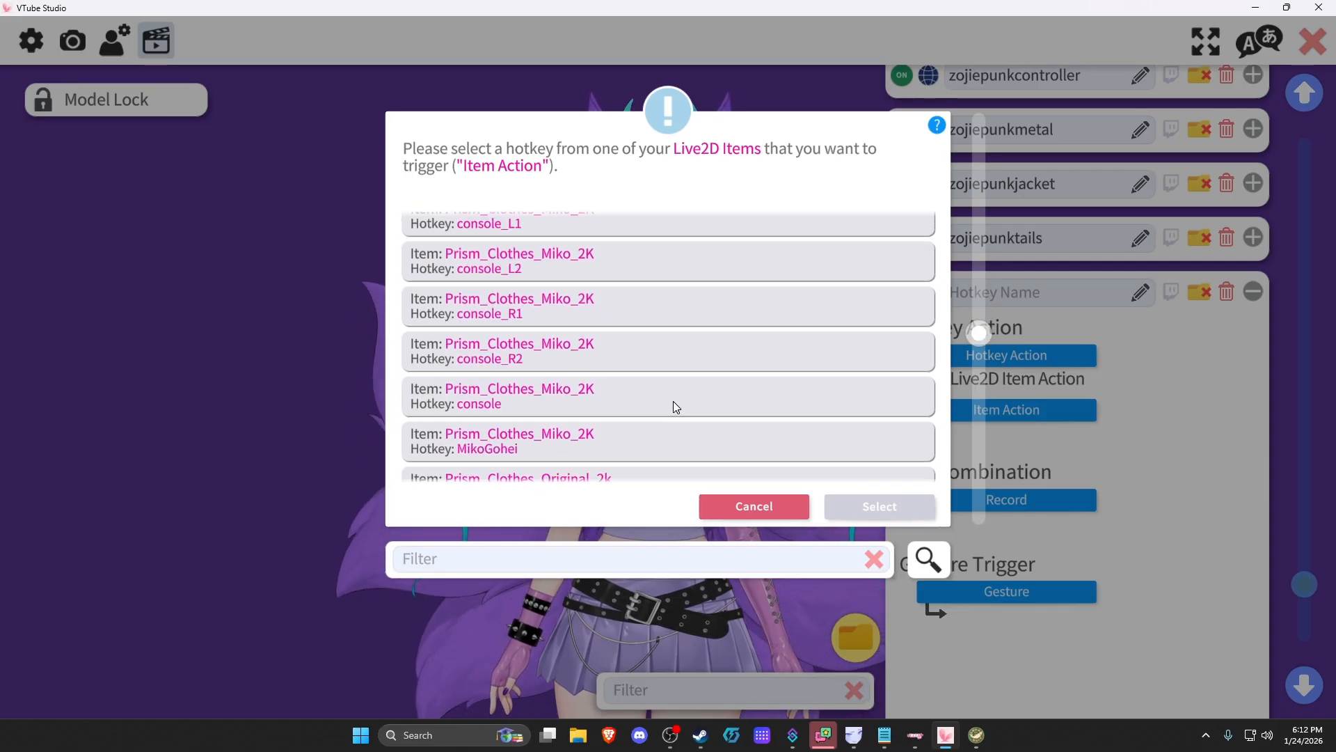
scroll(674, 407, "down", 5)
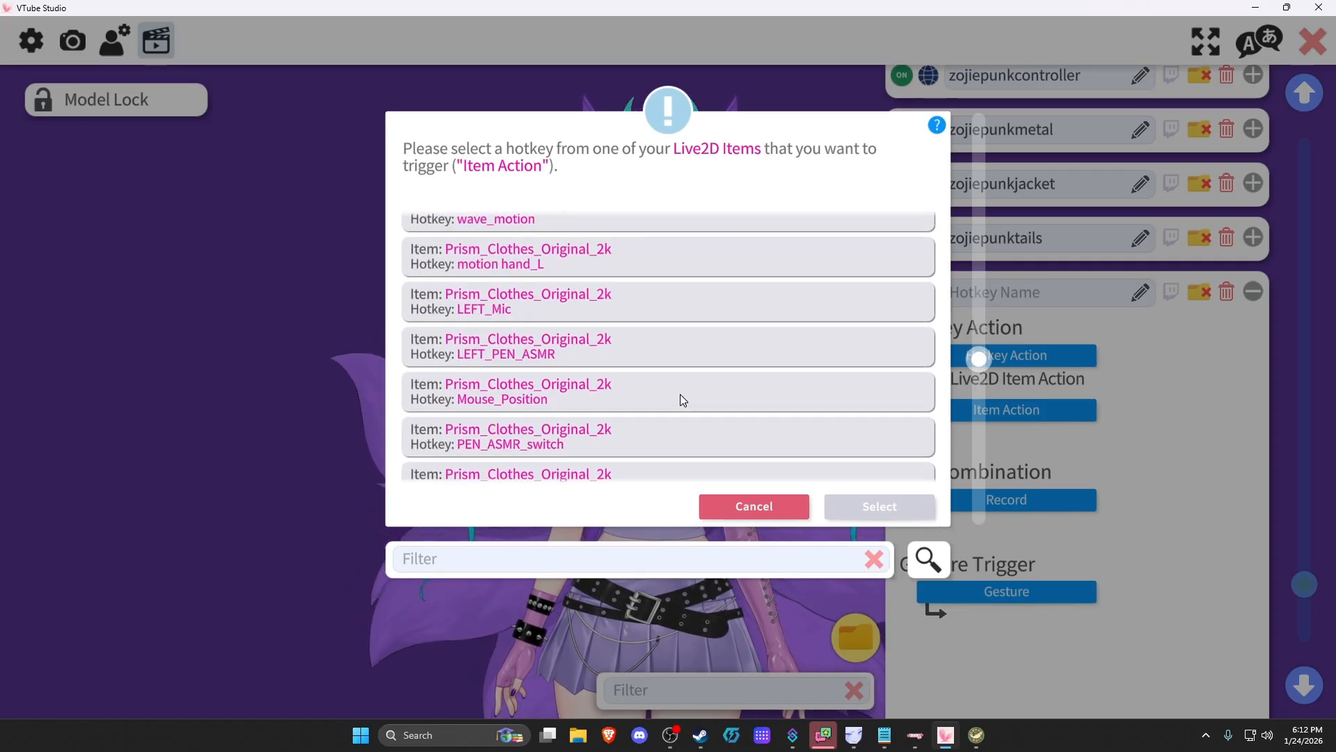
scroll(679, 398, "down", 7)
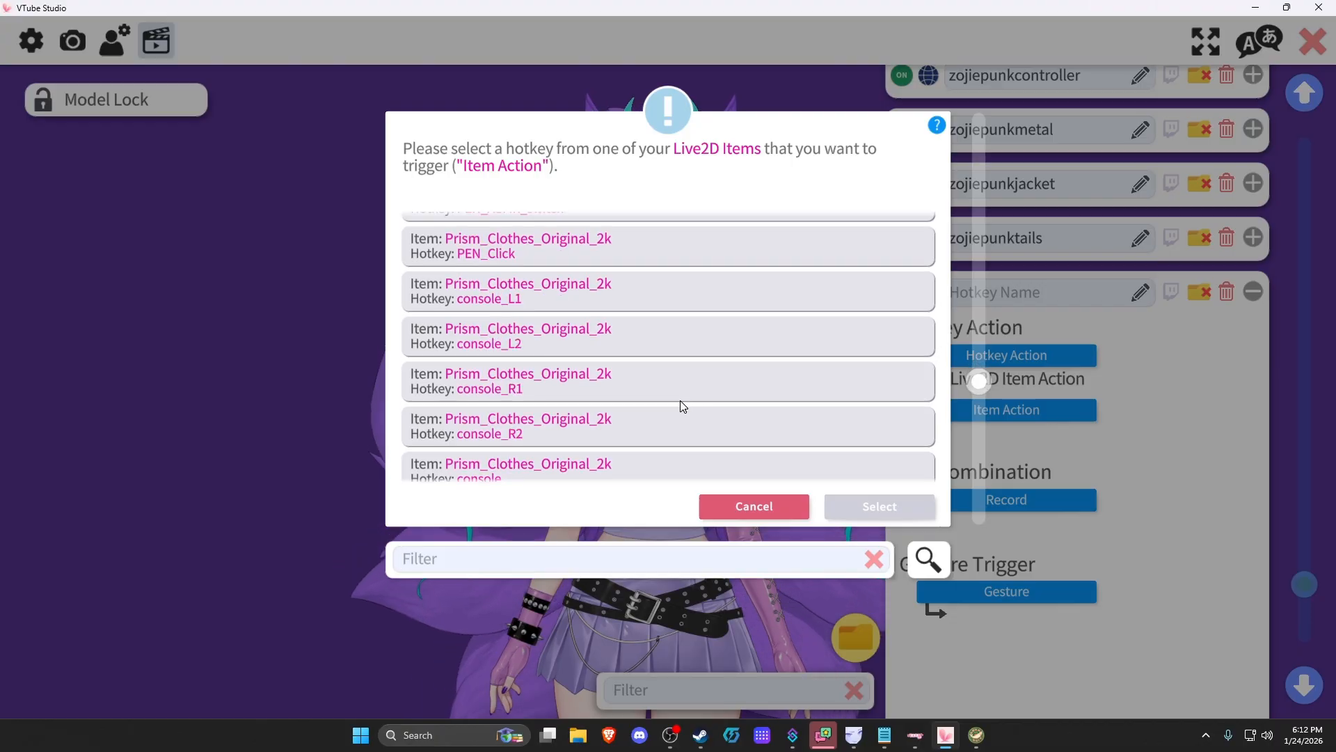
scroll(683, 375, "down", 1)
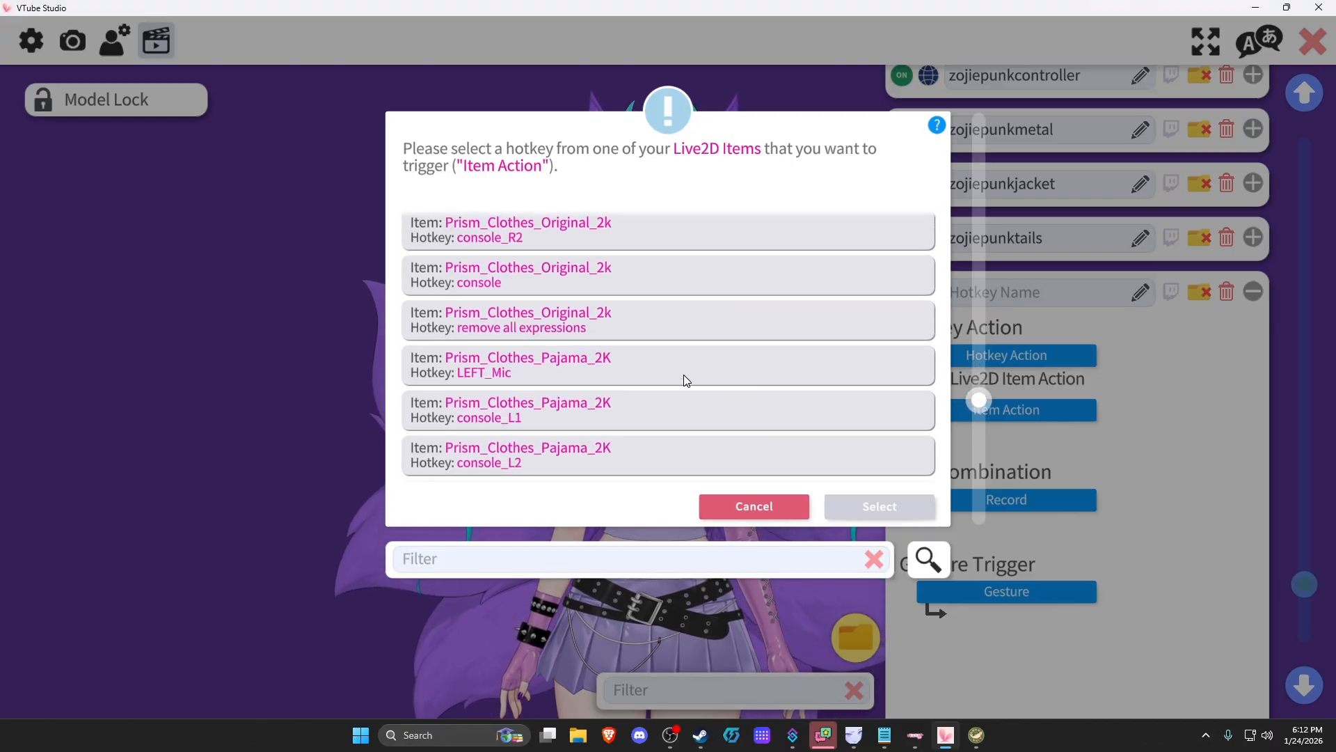
scroll(662, 336, "down", 5)
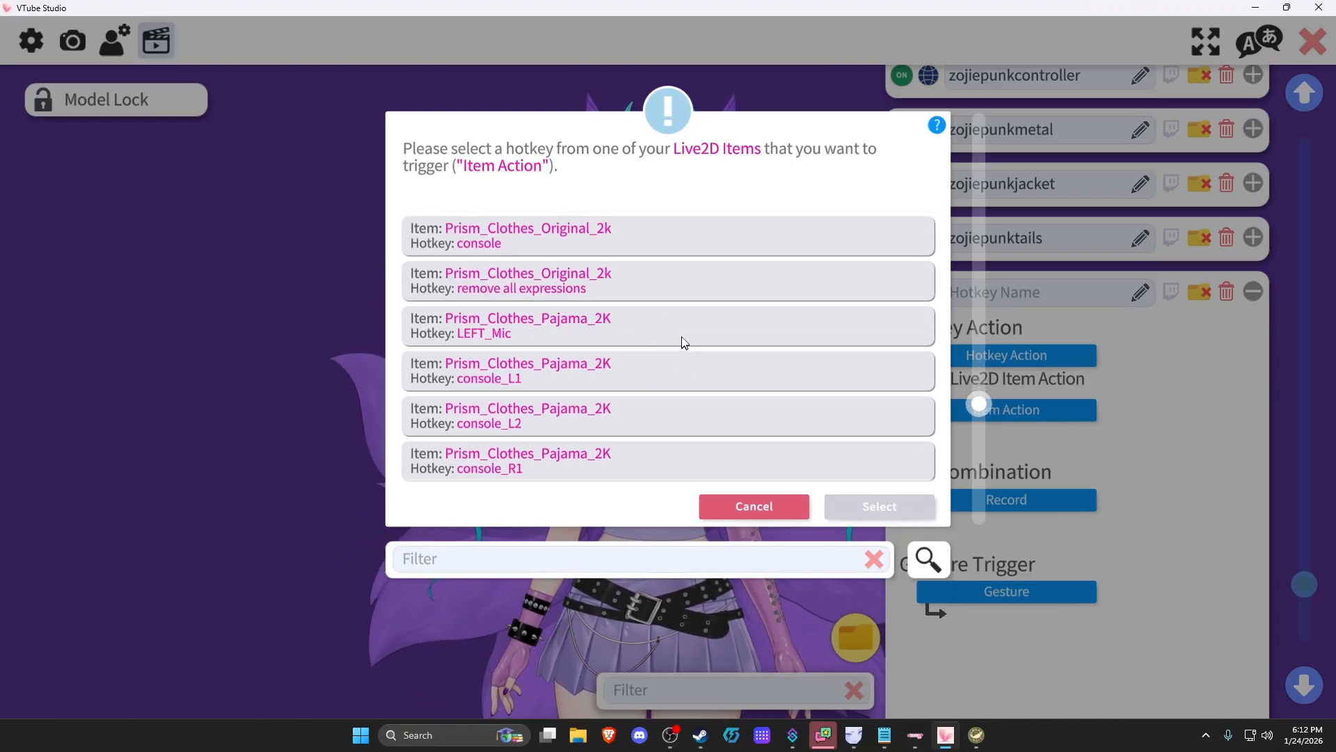
scroll(699, 348, "down", 4)
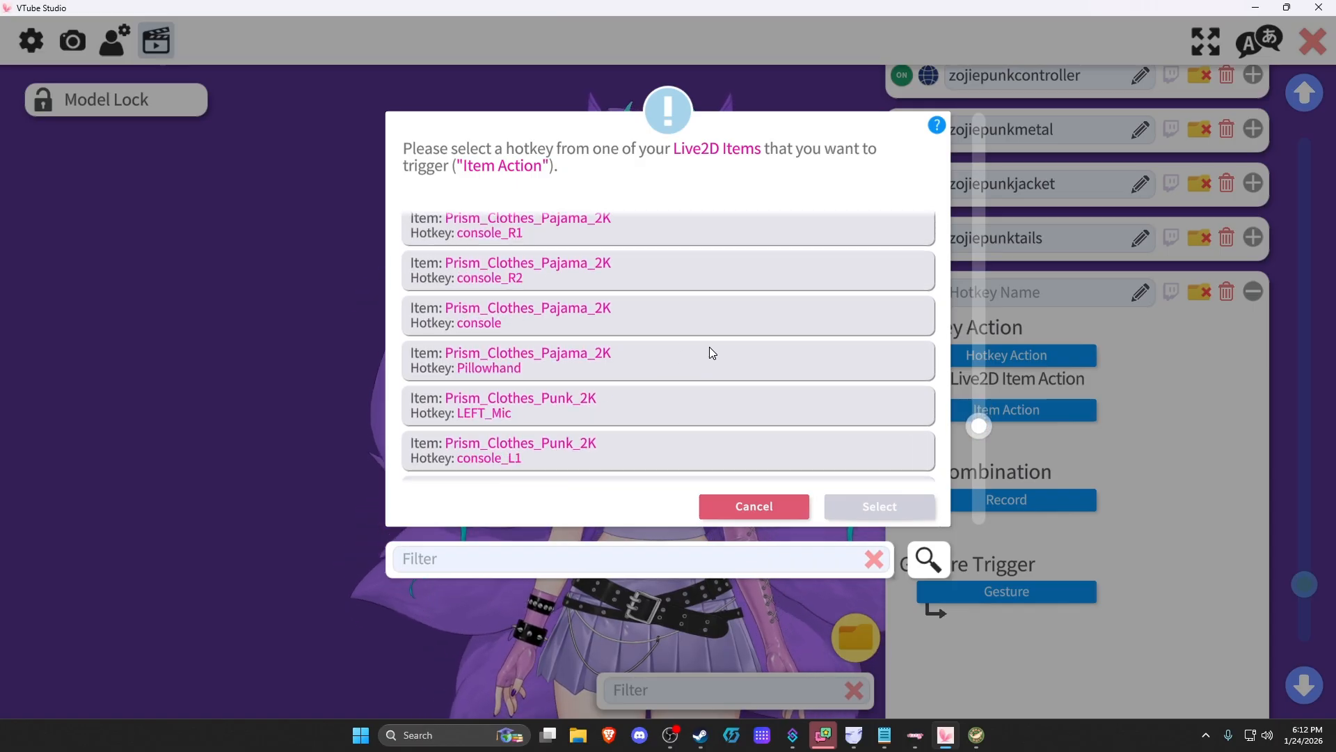
scroll(710, 358, "down", 2)
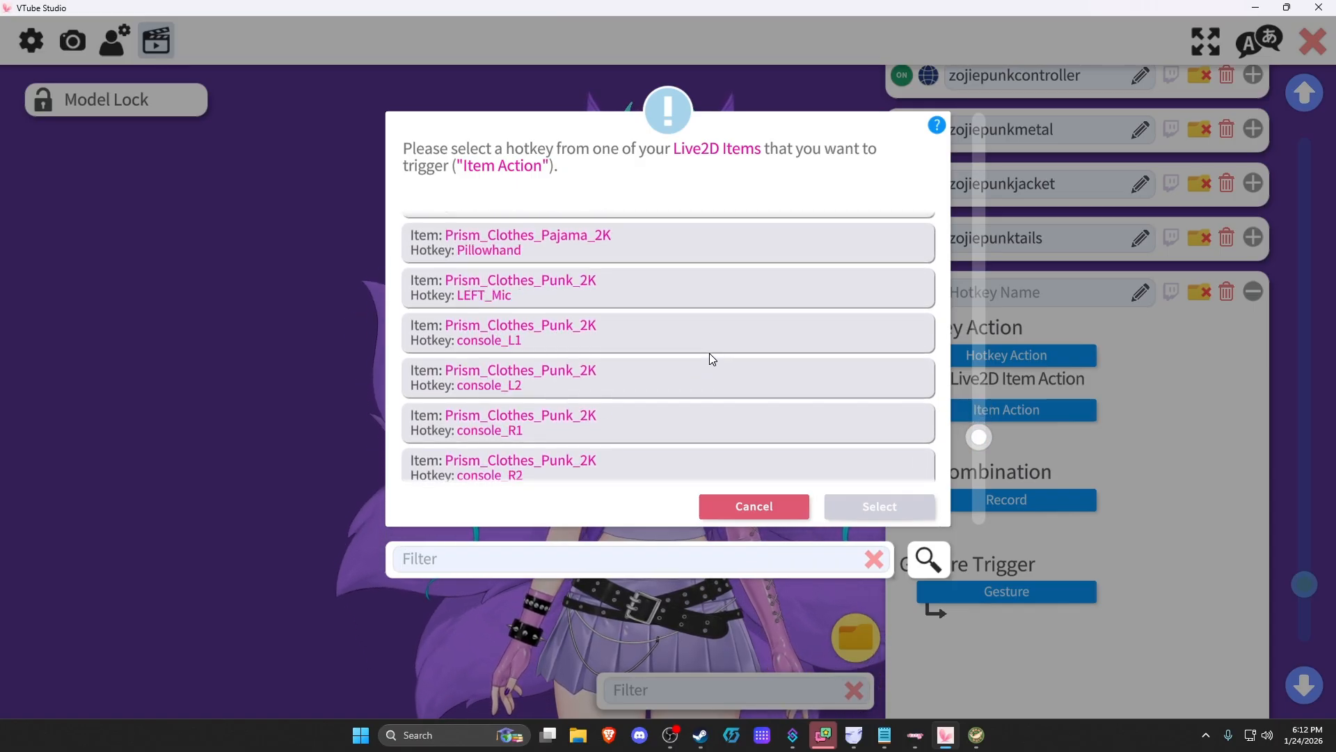
scroll(710, 357, "down", 3)
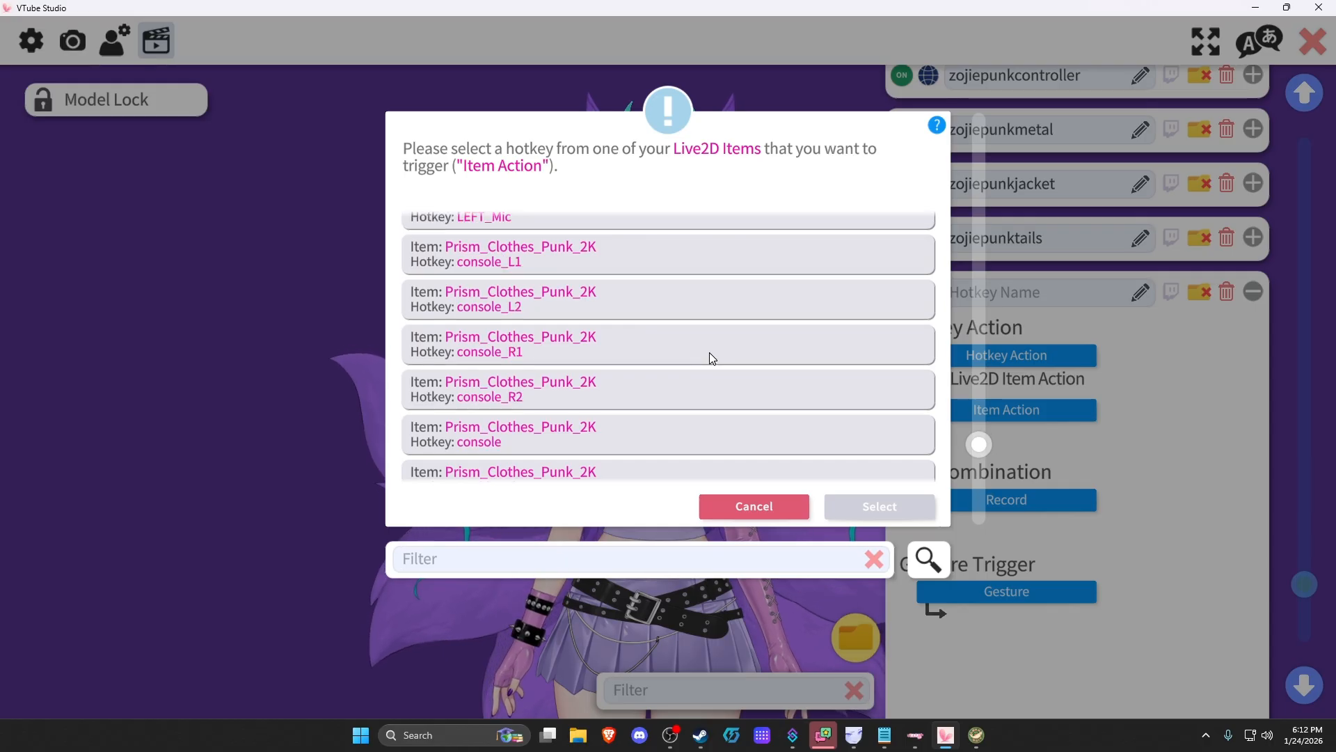
scroll(710, 360, "down", 4)
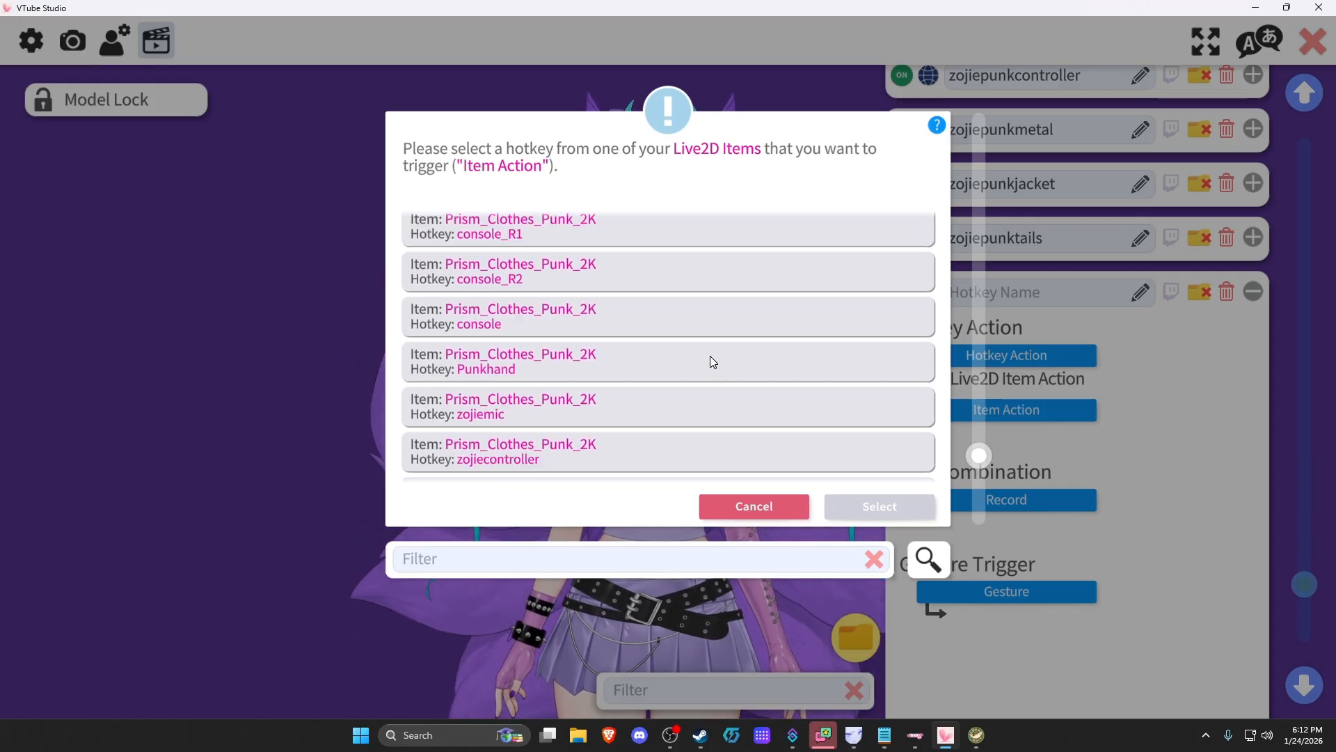
scroll(710, 359, "down", 2)
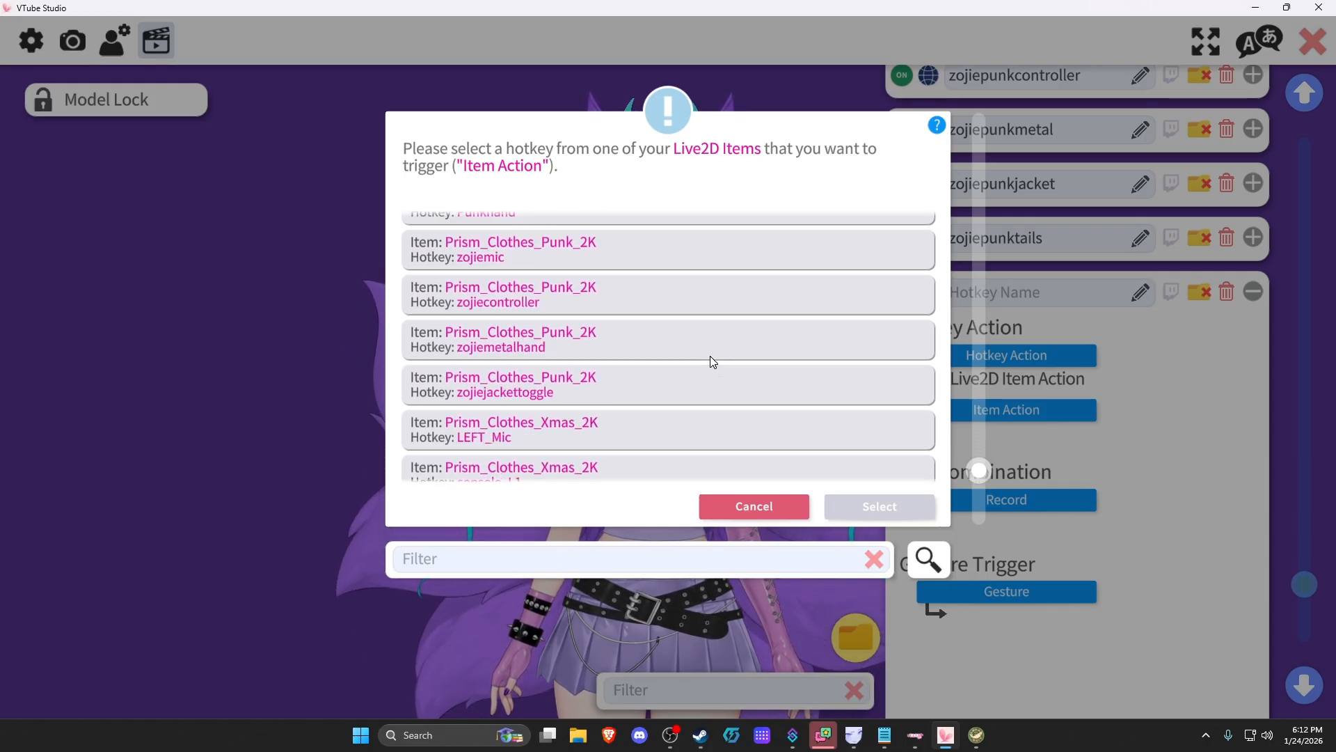
Review the Punk and Pajama clothing hotkeys again, browse to the end of the list, and cancel without choosing one
scroll(696, 362, "up", 4)
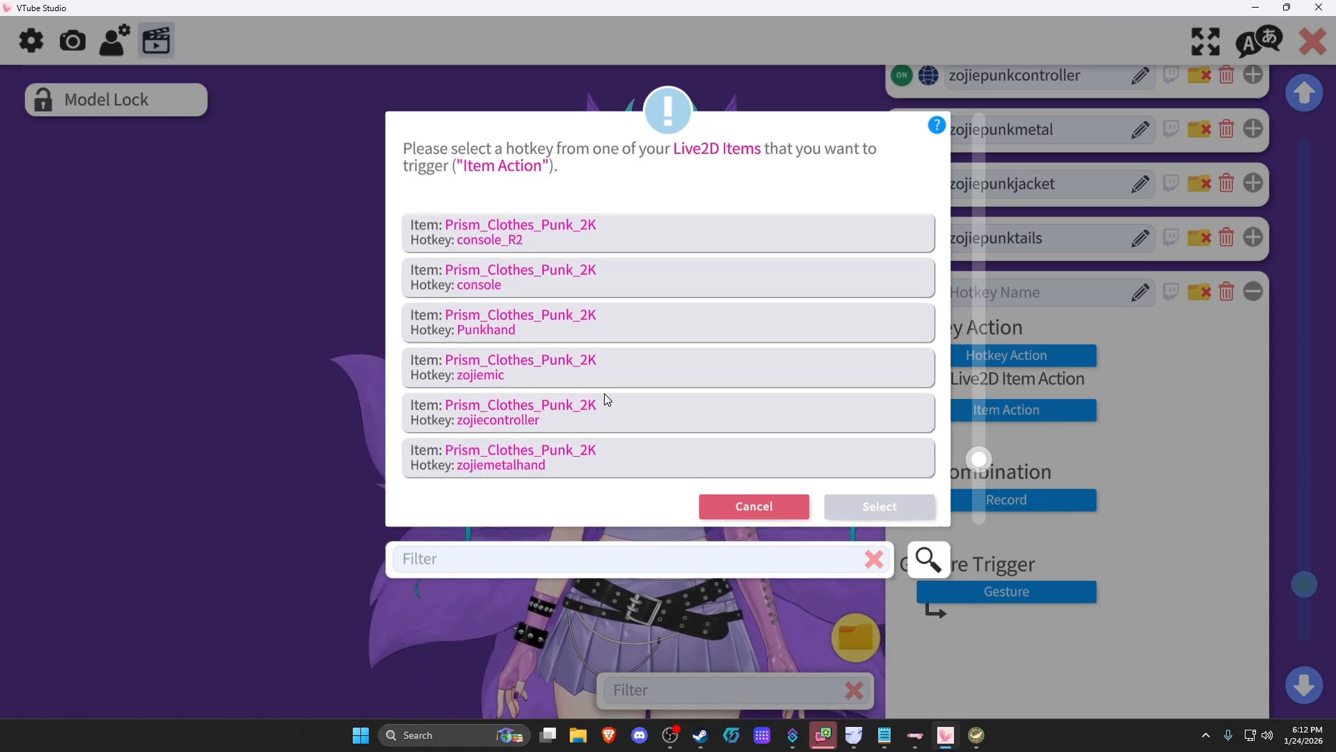
scroll(616, 395, "up", 4)
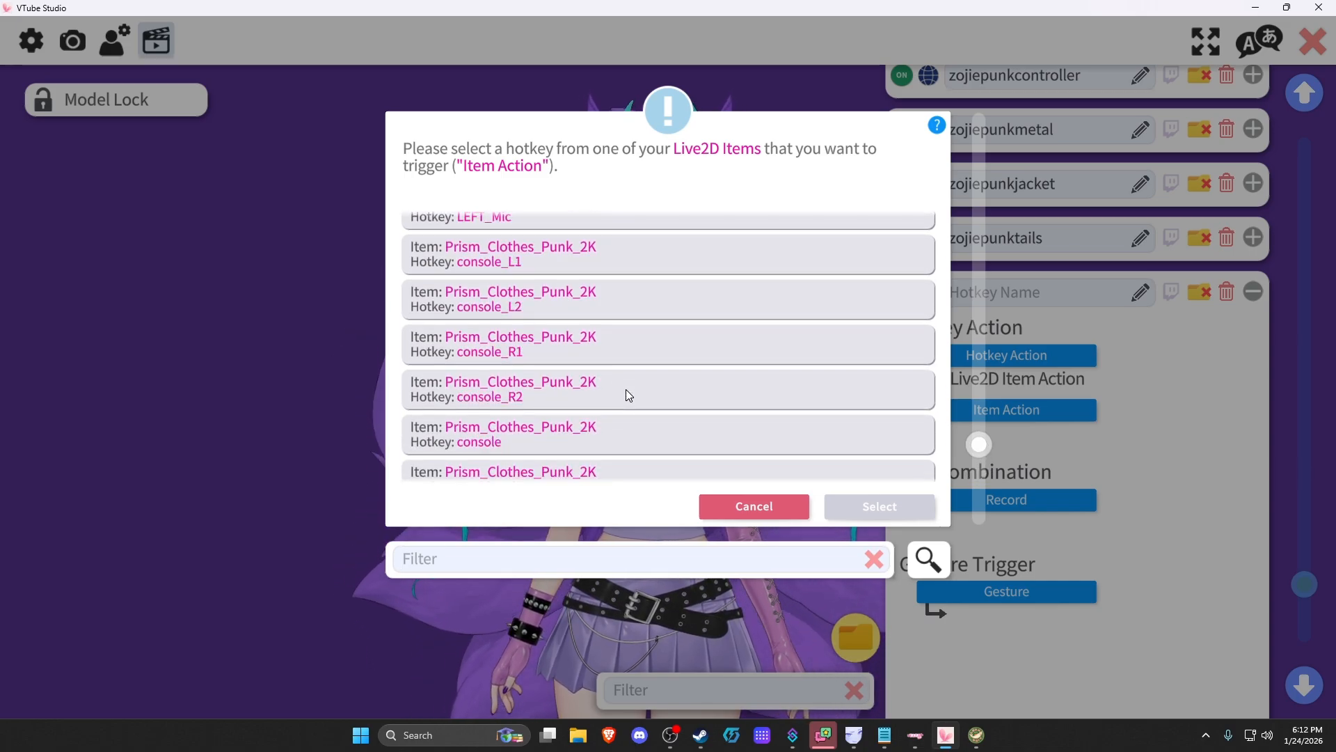
scroll(628, 395, "up", 4)
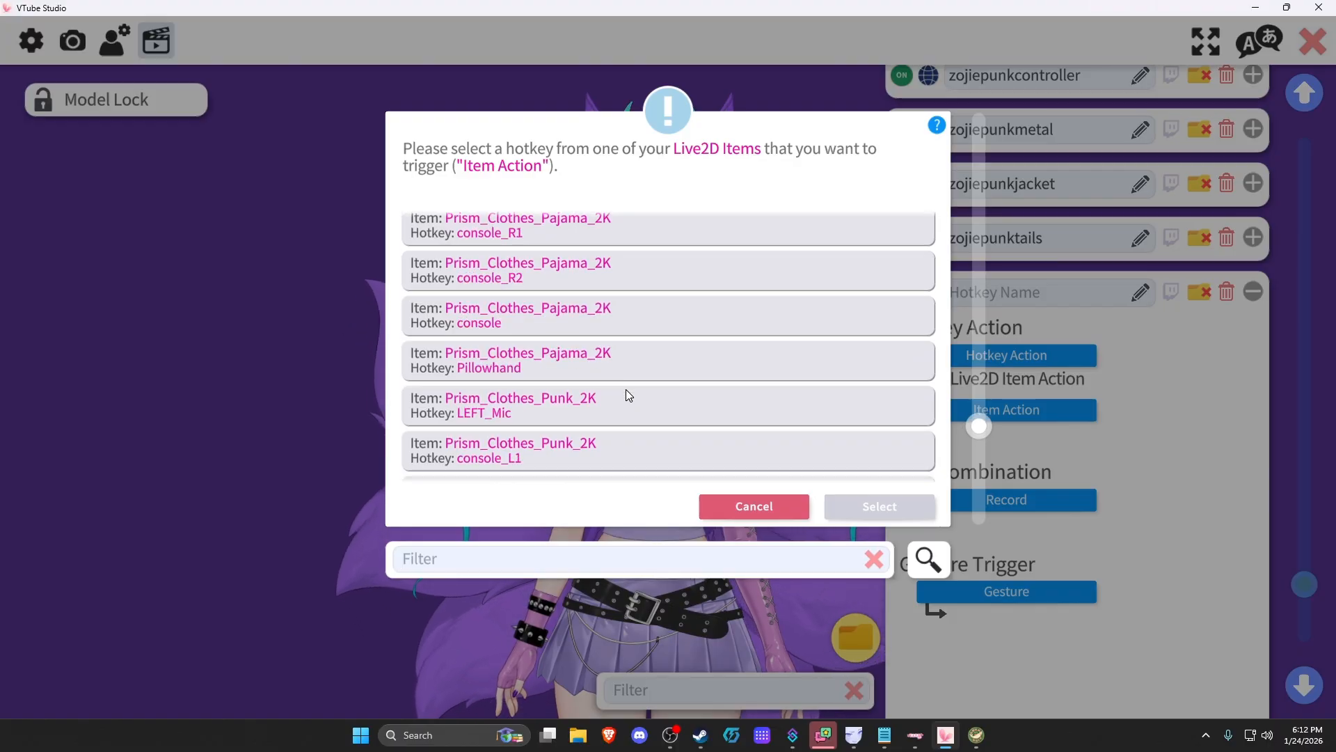
scroll(634, 395, "up", 3)
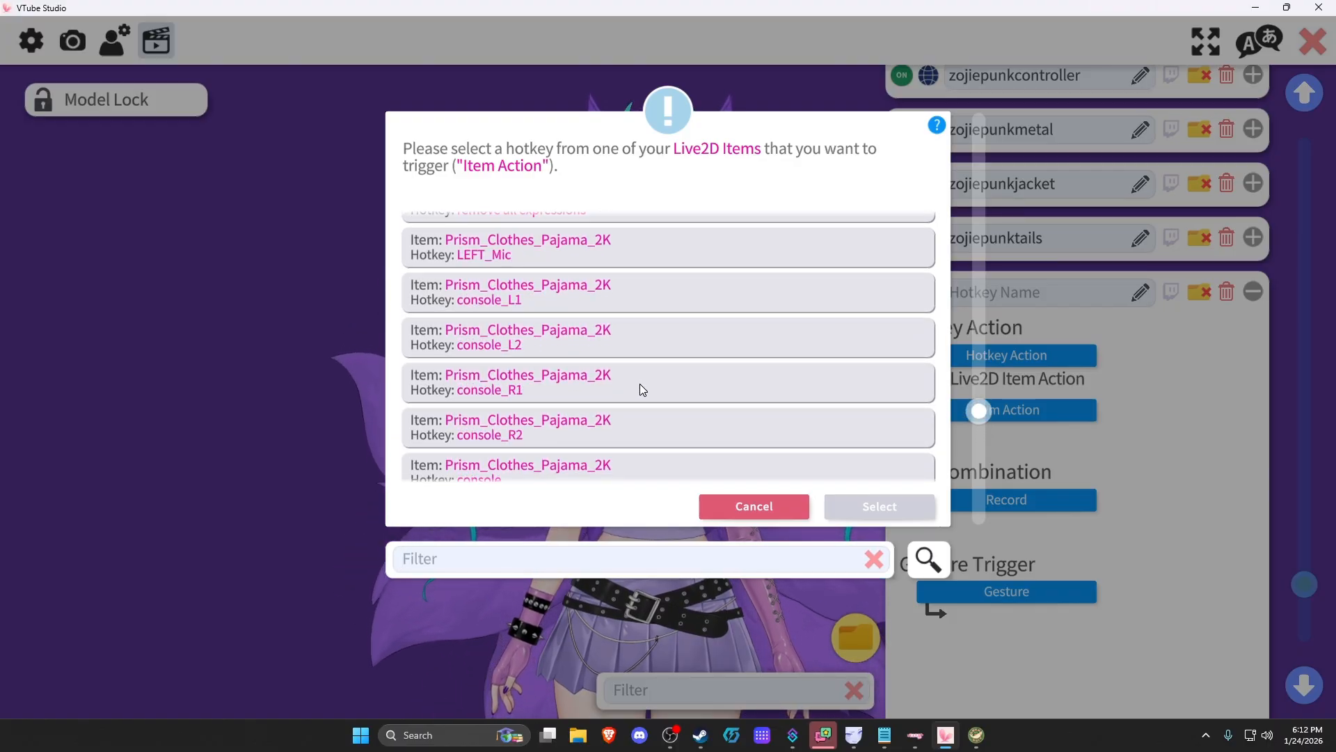
scroll(654, 384, "down", 10)
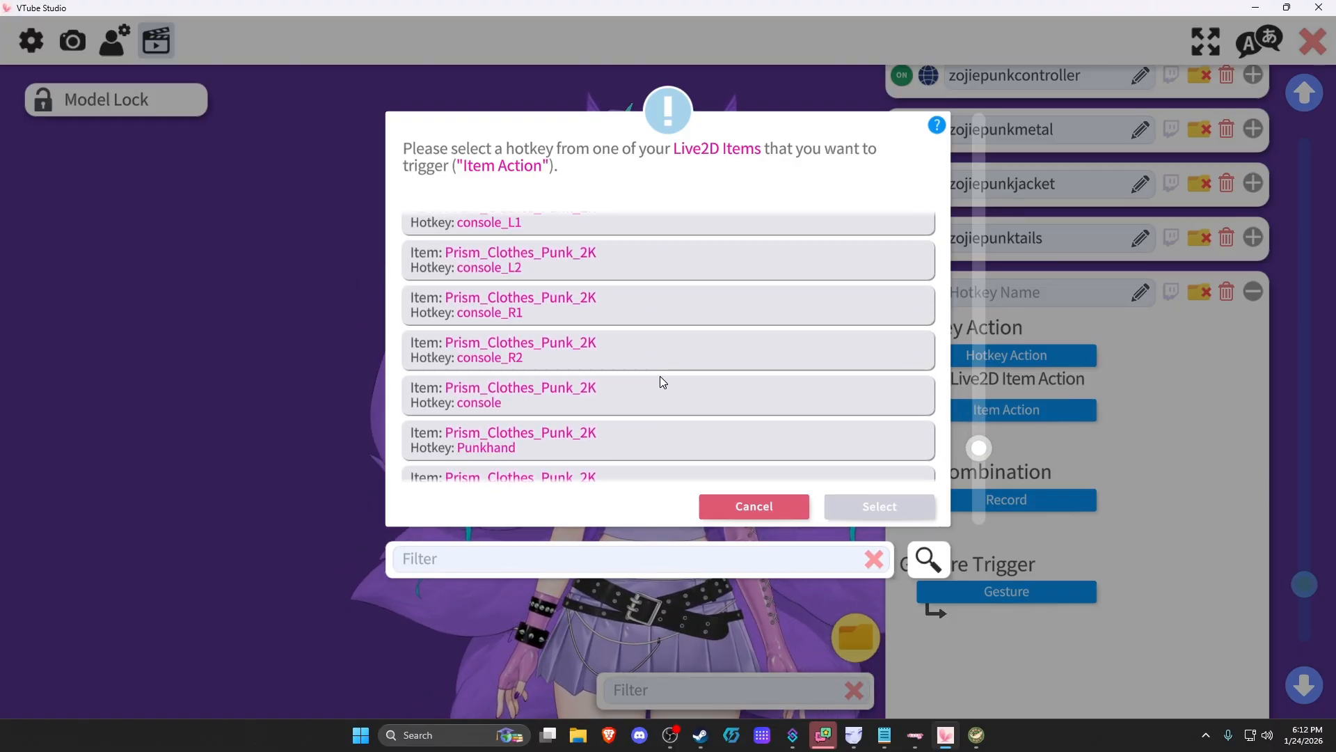
scroll(662, 382, "down", 5)
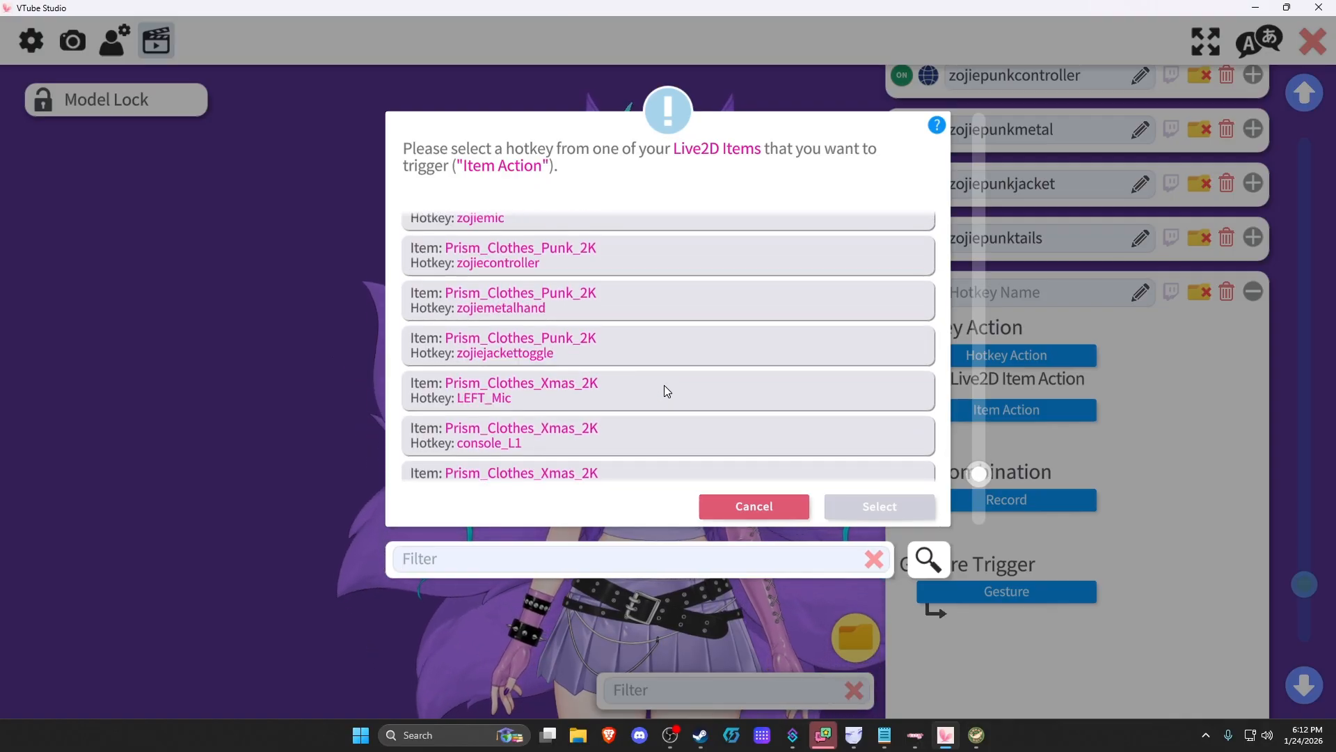
scroll(665, 386, "down", 7)
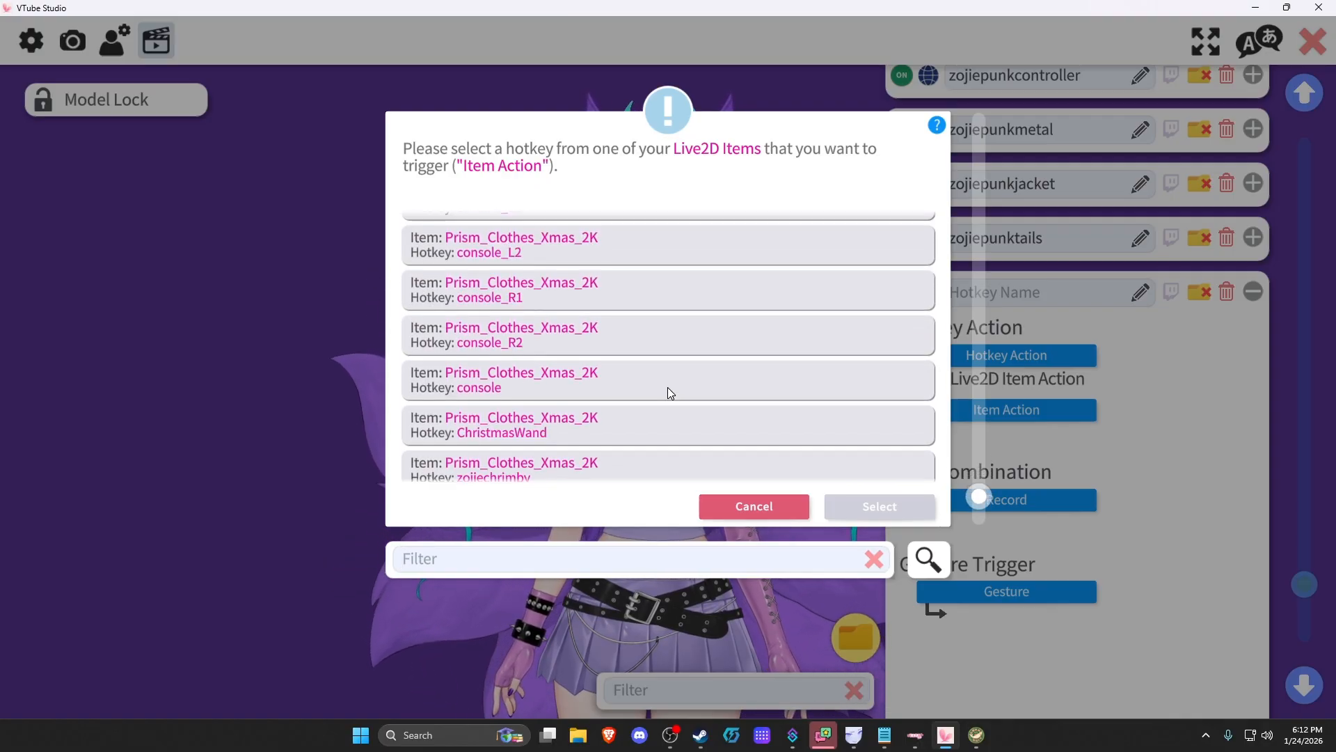
scroll(674, 387, "down", 4)
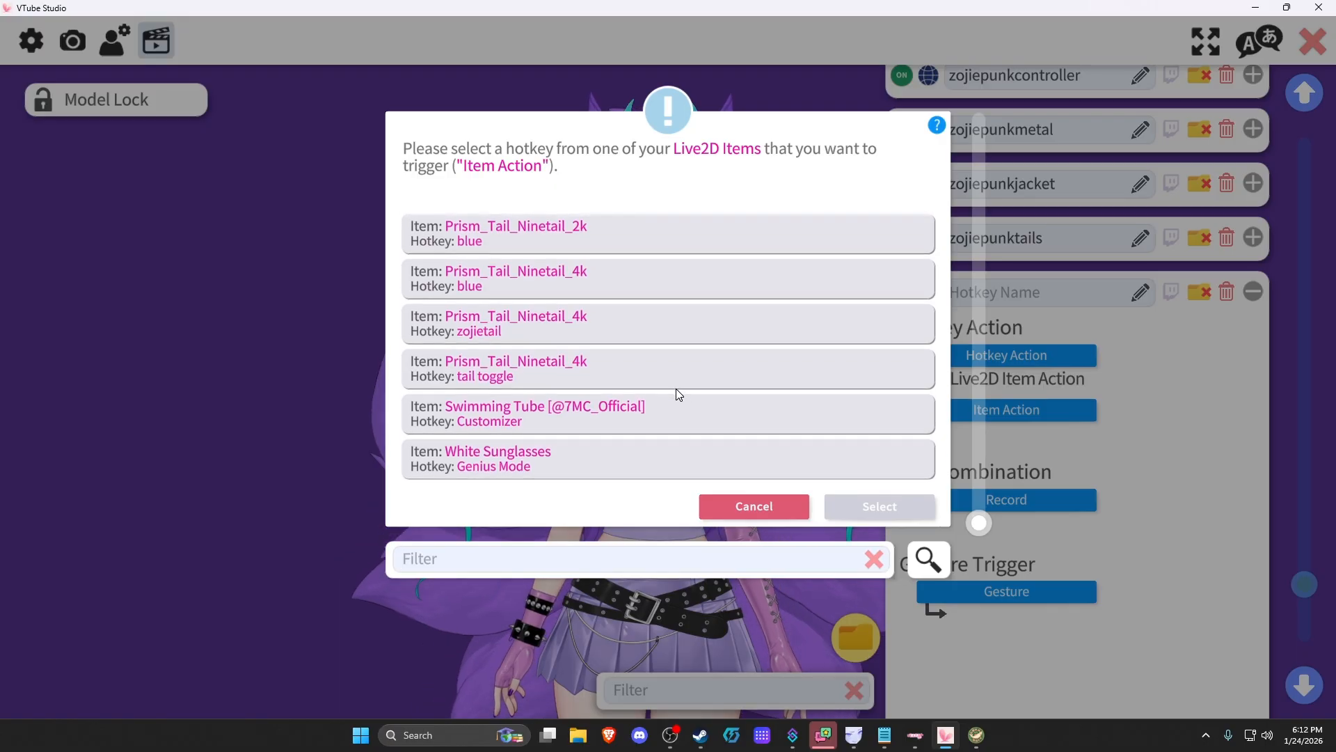
left_click(782, 506)
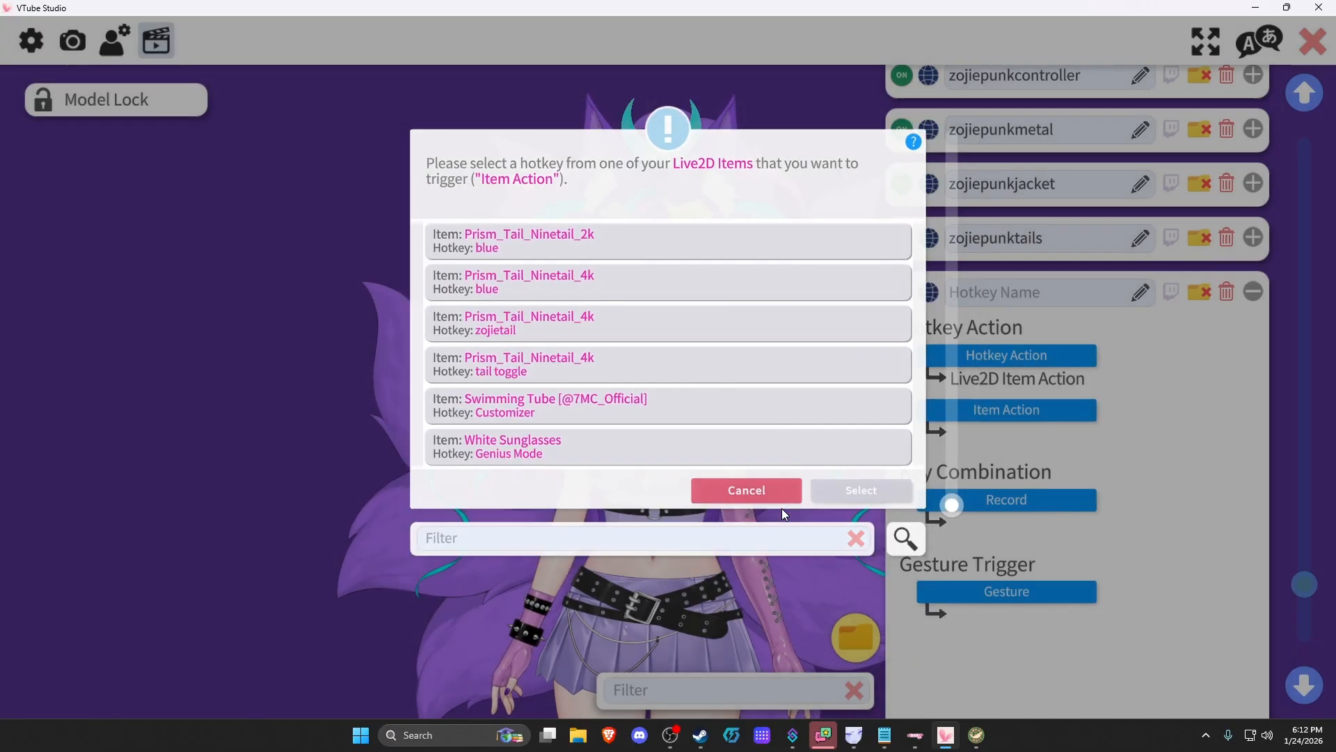
Reopen the model's hotkey settings and expand the zojiepunktails hotkey to examine its assigned item action
left_click(1312, 42)
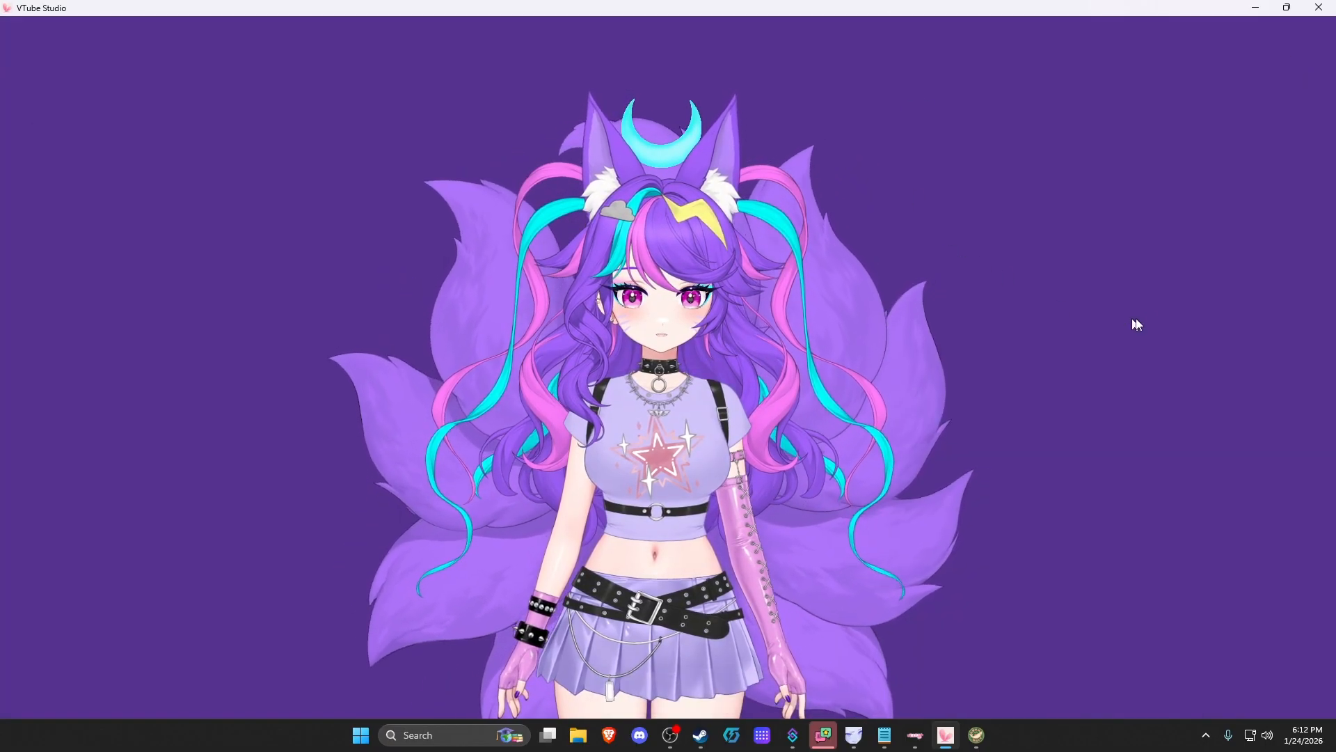
double_click(1138, 314)
left_click(28, 330)
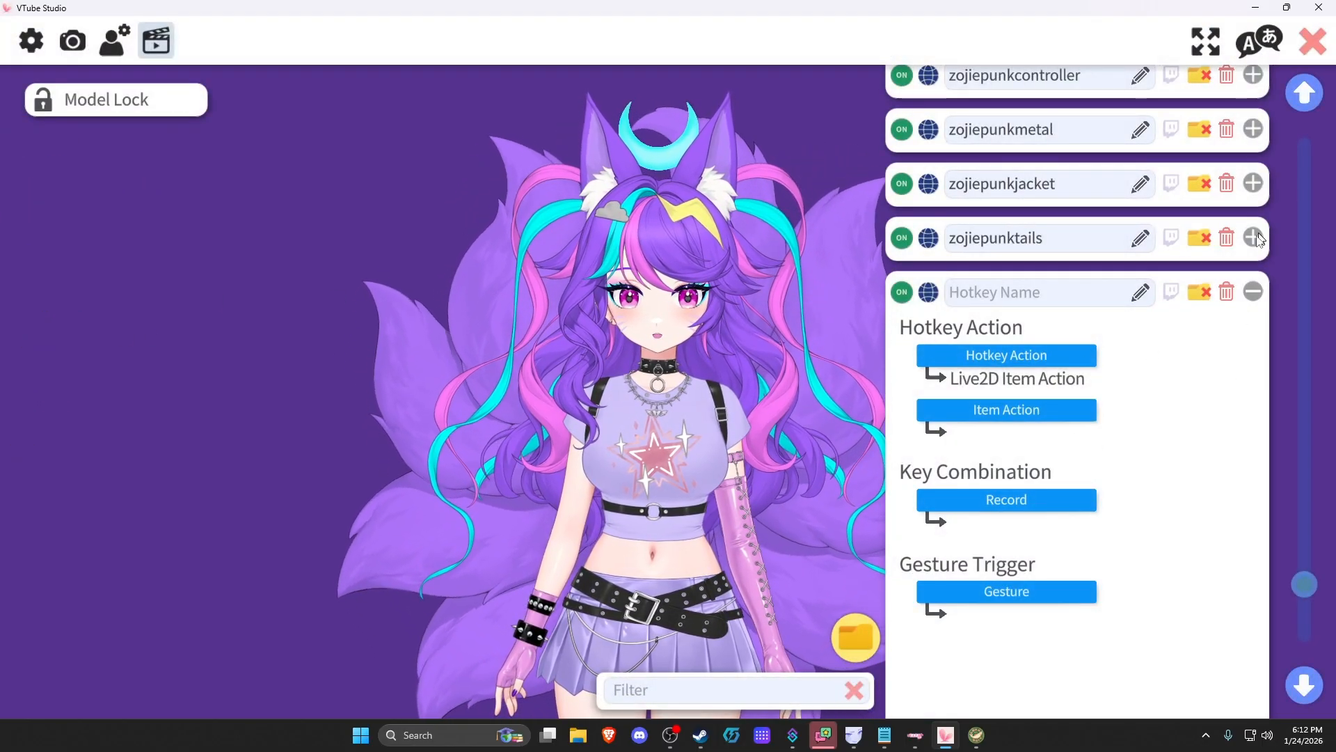
left_click(1253, 238)
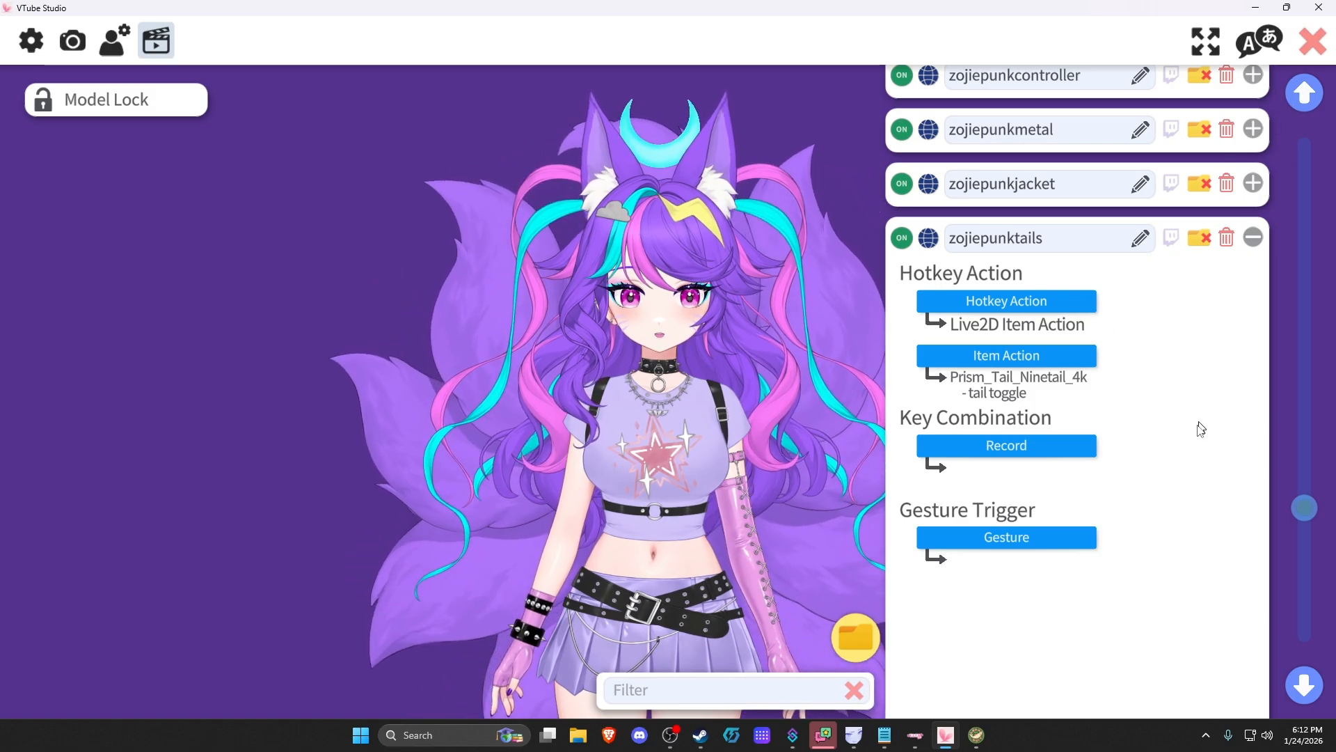
left_click(1312, 42)
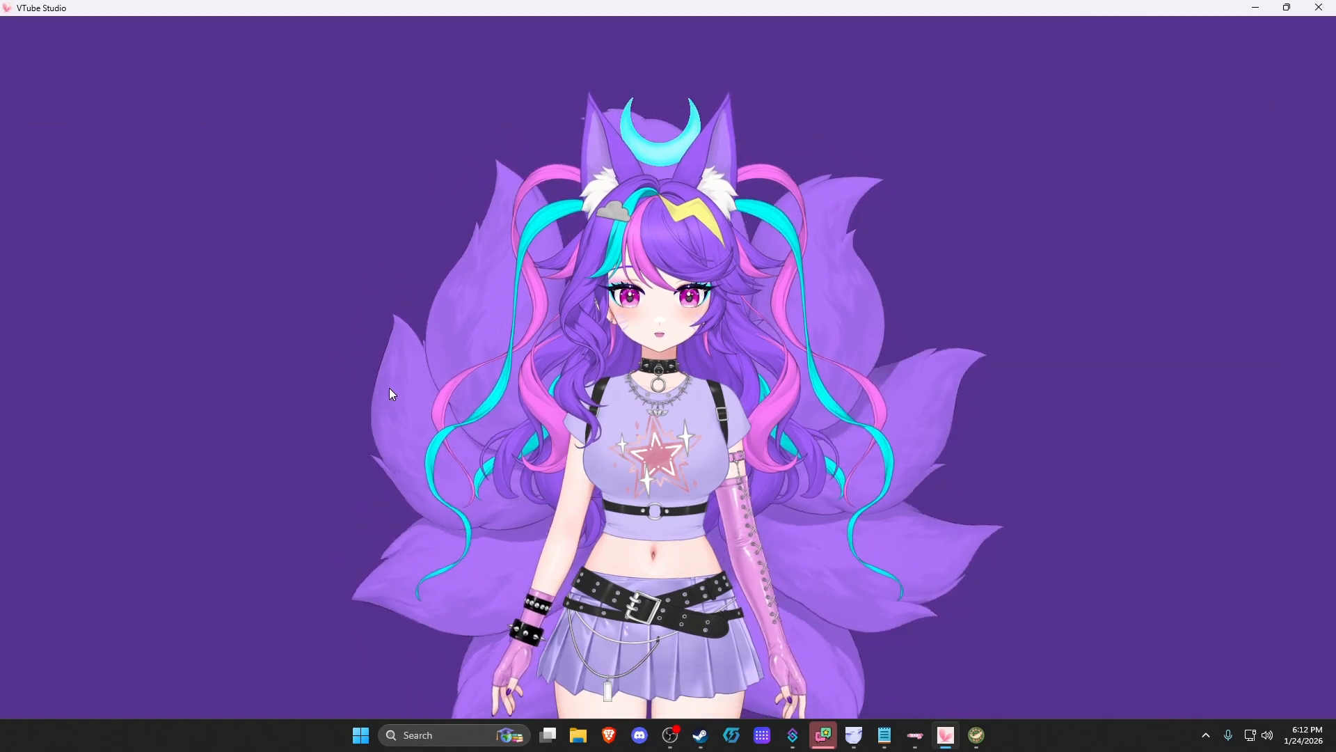
double_click(389, 389)
left_click(29, 333)
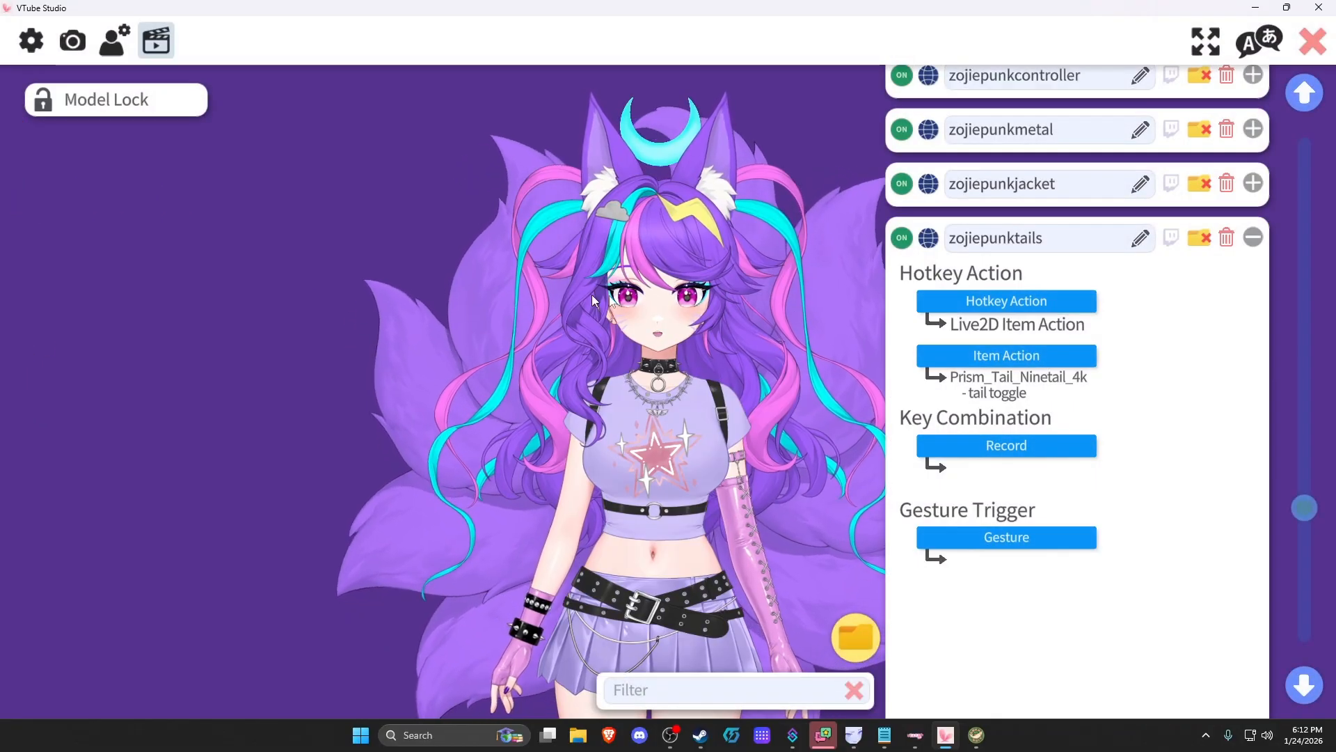
Leave the hotkey settings and open the item settings of the loaded Prism_Clothes_Punk_2K item
double_click(126, 265)
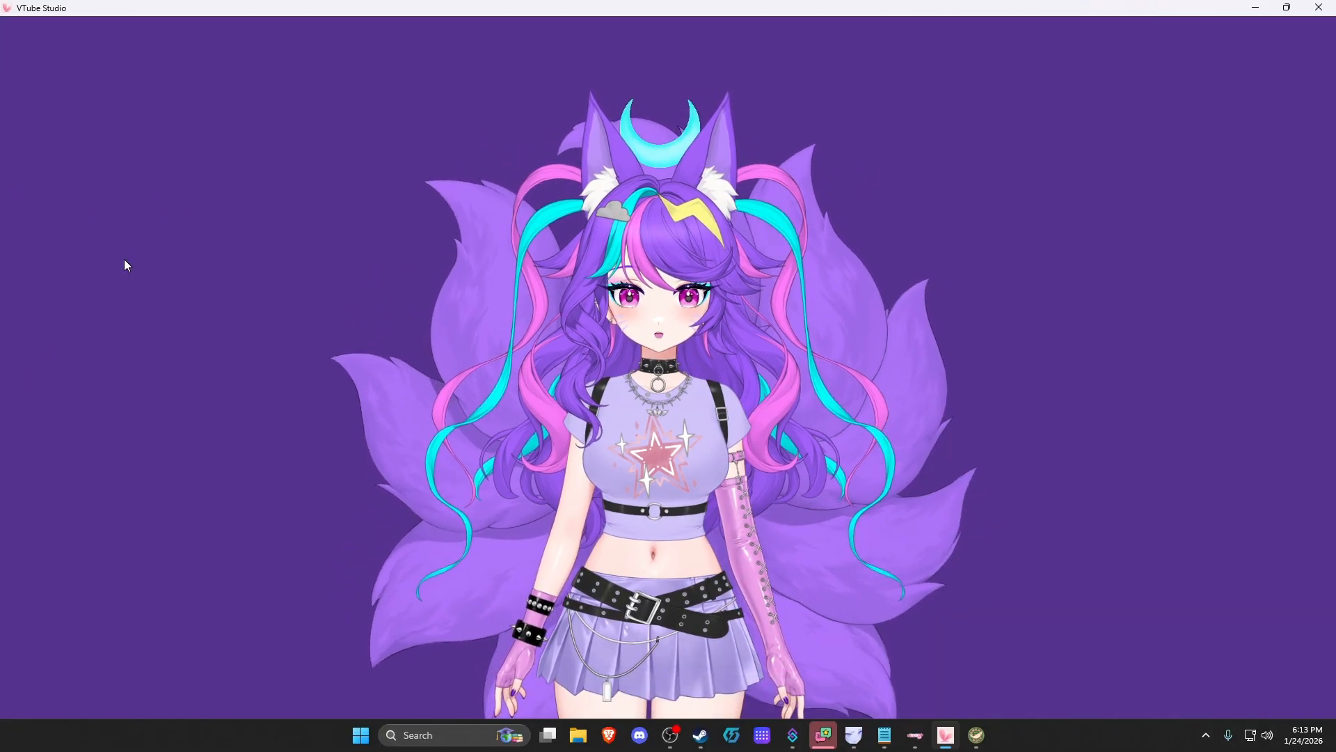
double_click(126, 265)
left_click(165, 199)
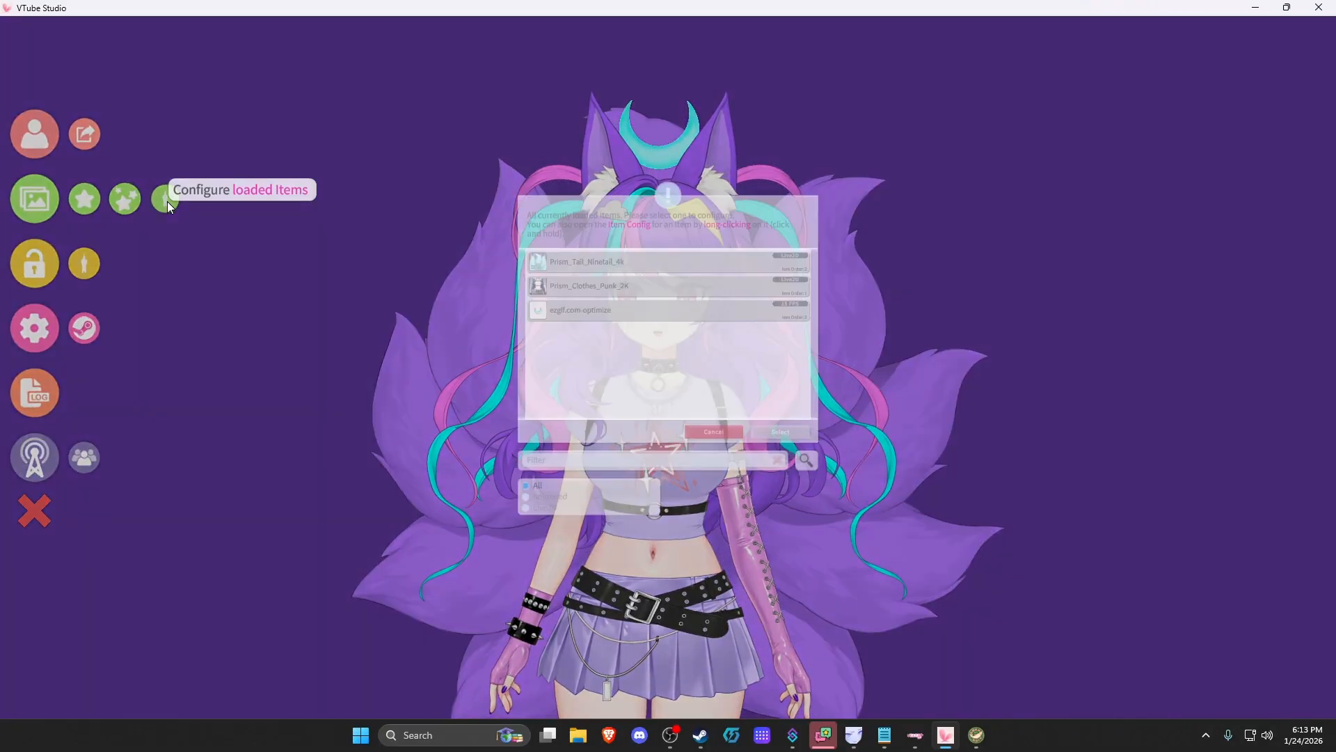
left_click(504, 256)
left_click(863, 528)
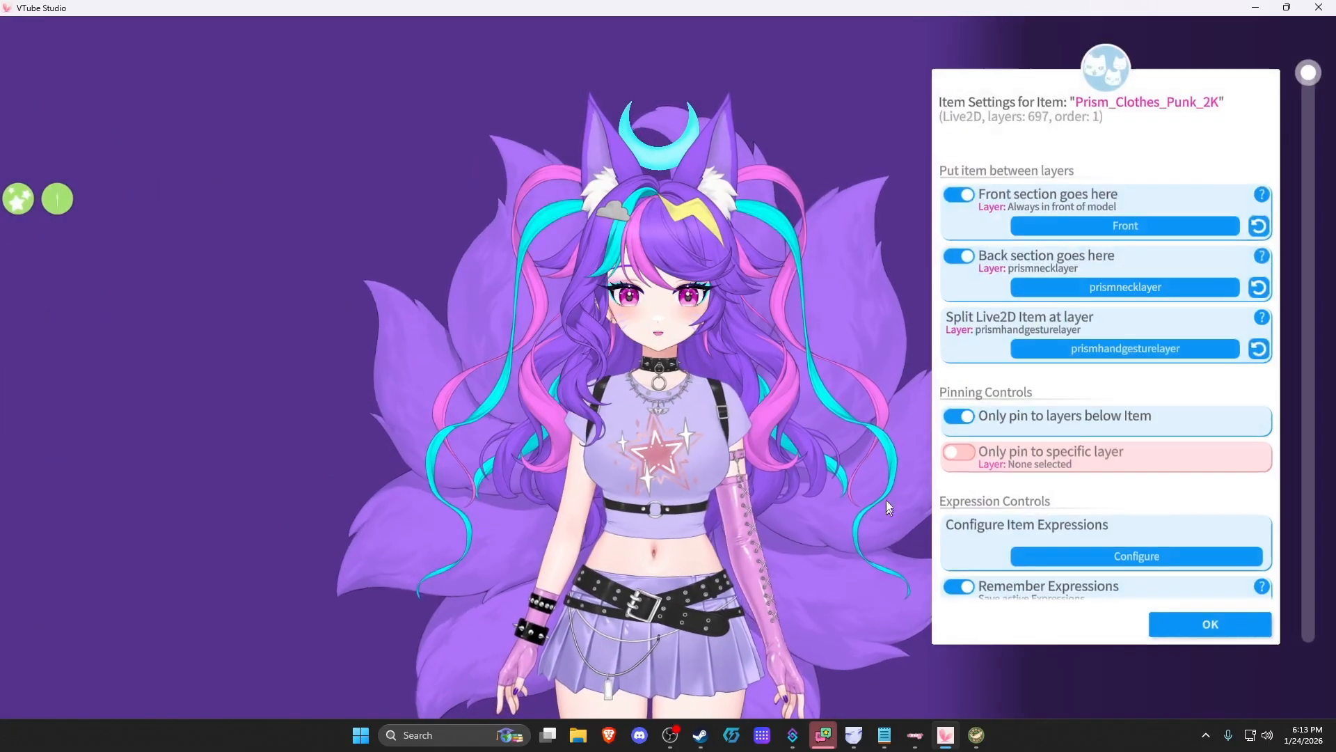
Examine the punk clothing item's expression list and the smolbooba expression's lack of an assigned hotkey, leaving the list without editing anything
left_click(1158, 555)
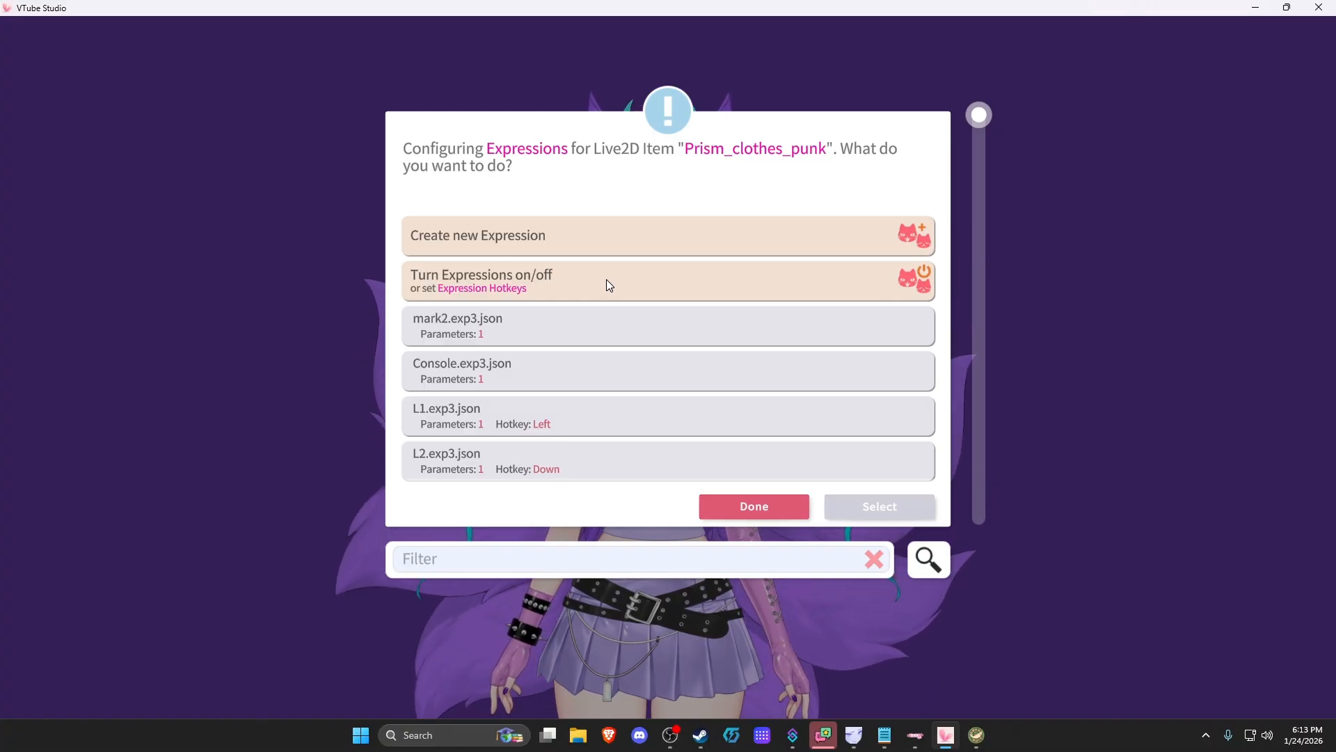
scroll(607, 278, "down", 10)
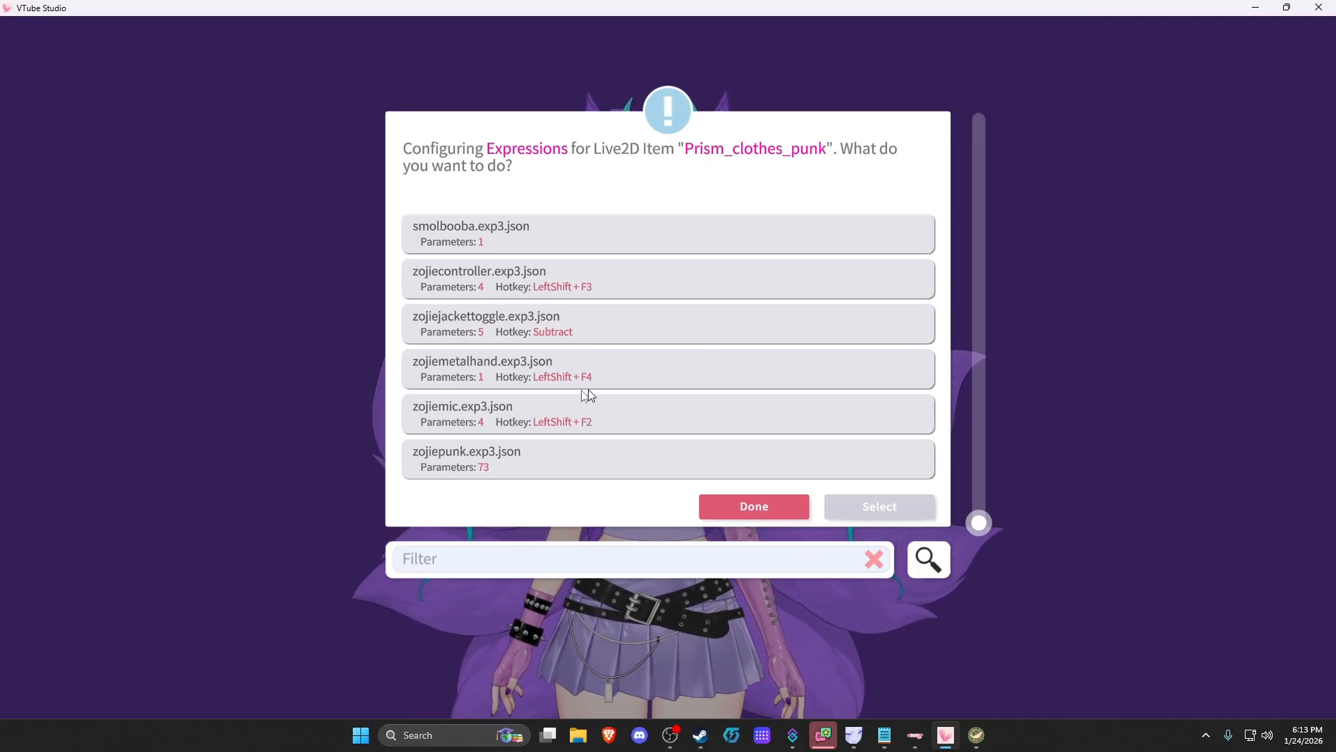
scroll(569, 408, "up", 2)
left_click(502, 306)
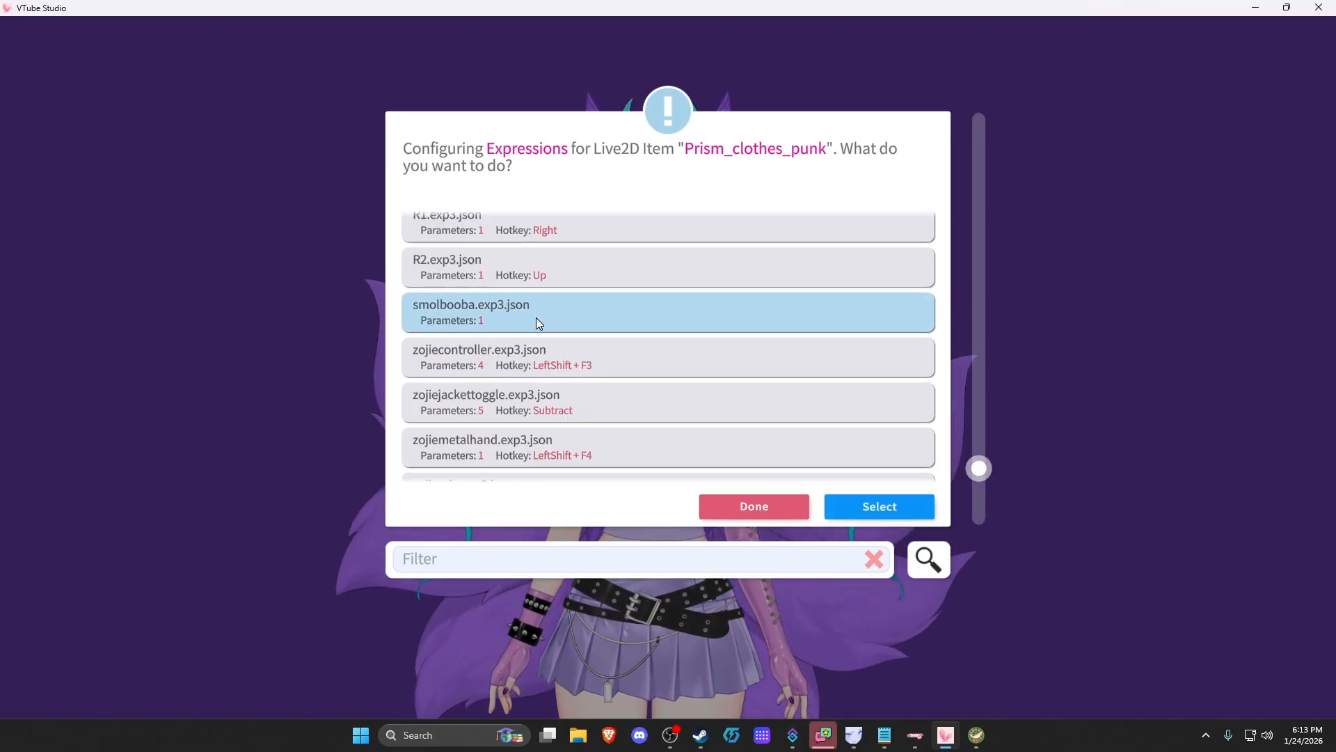
scroll(546, 322, "up", 1)
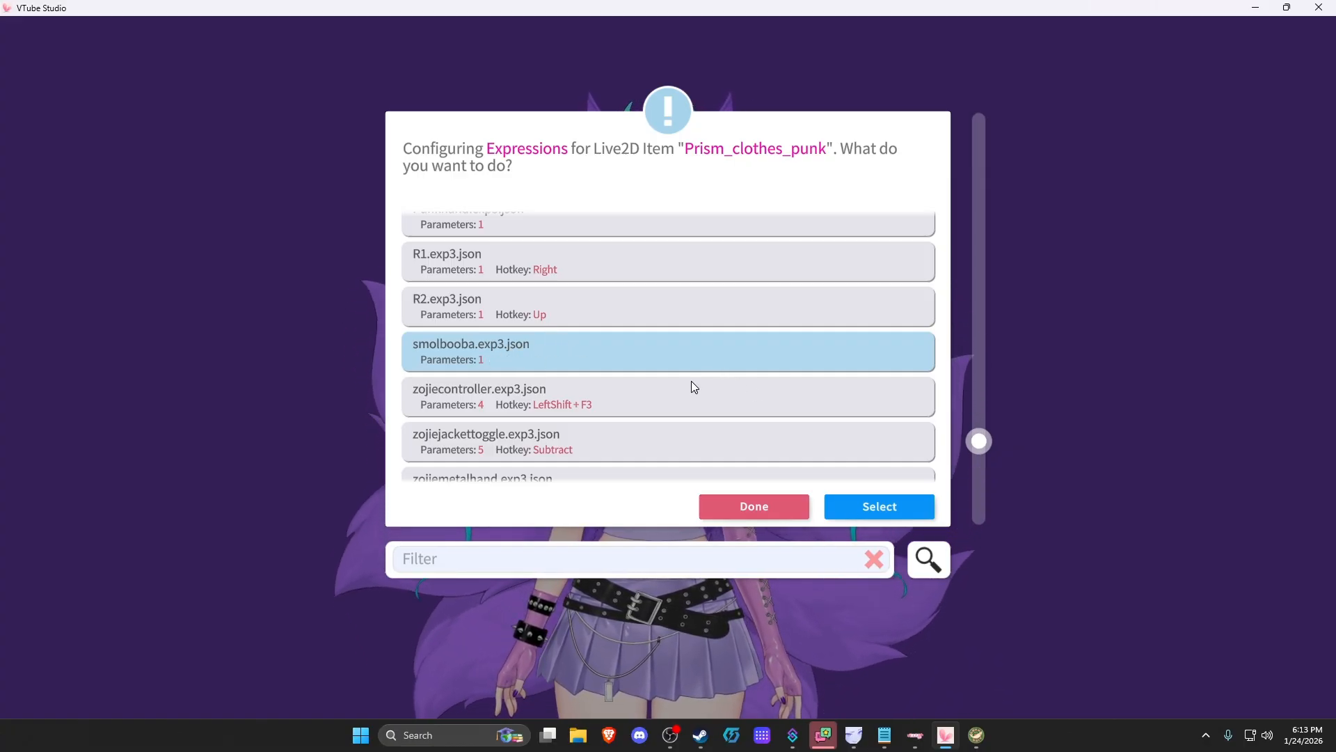
scroll(692, 380, "down", 3)
scroll(695, 376, "up", 4)
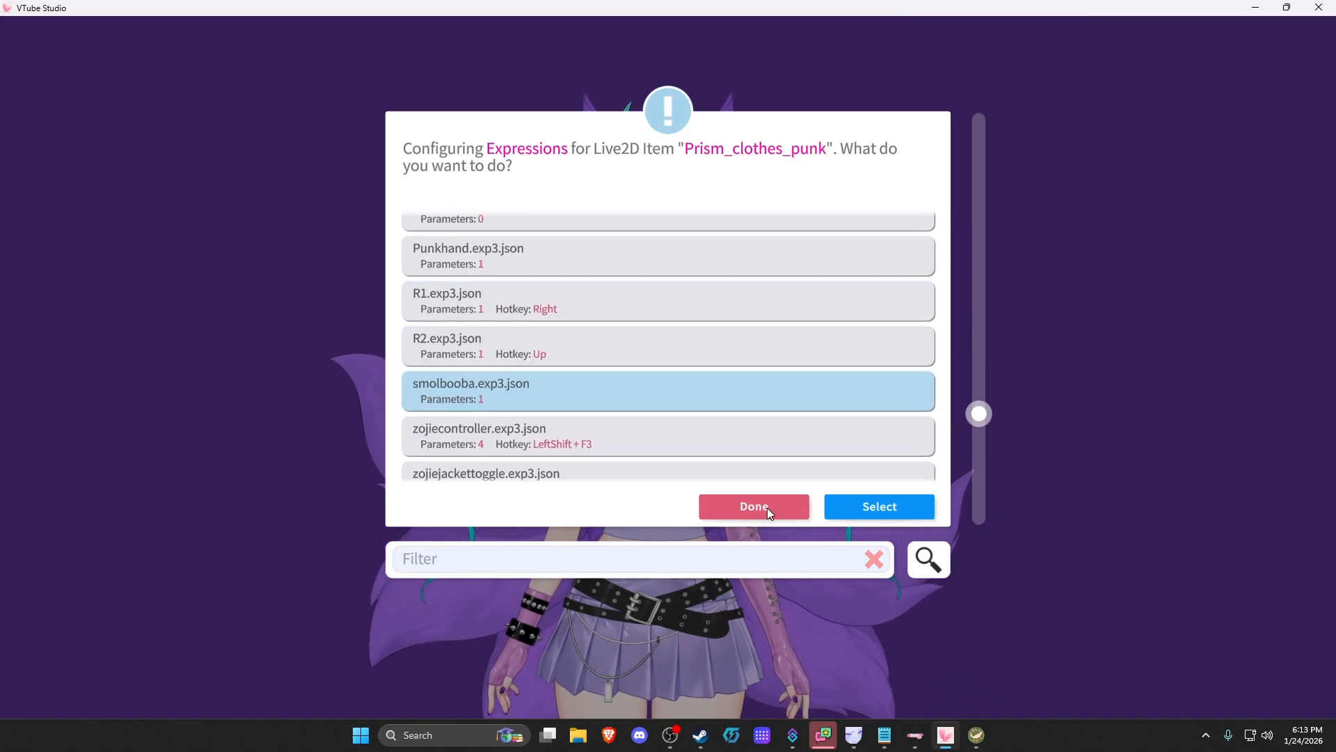
left_click(768, 506)
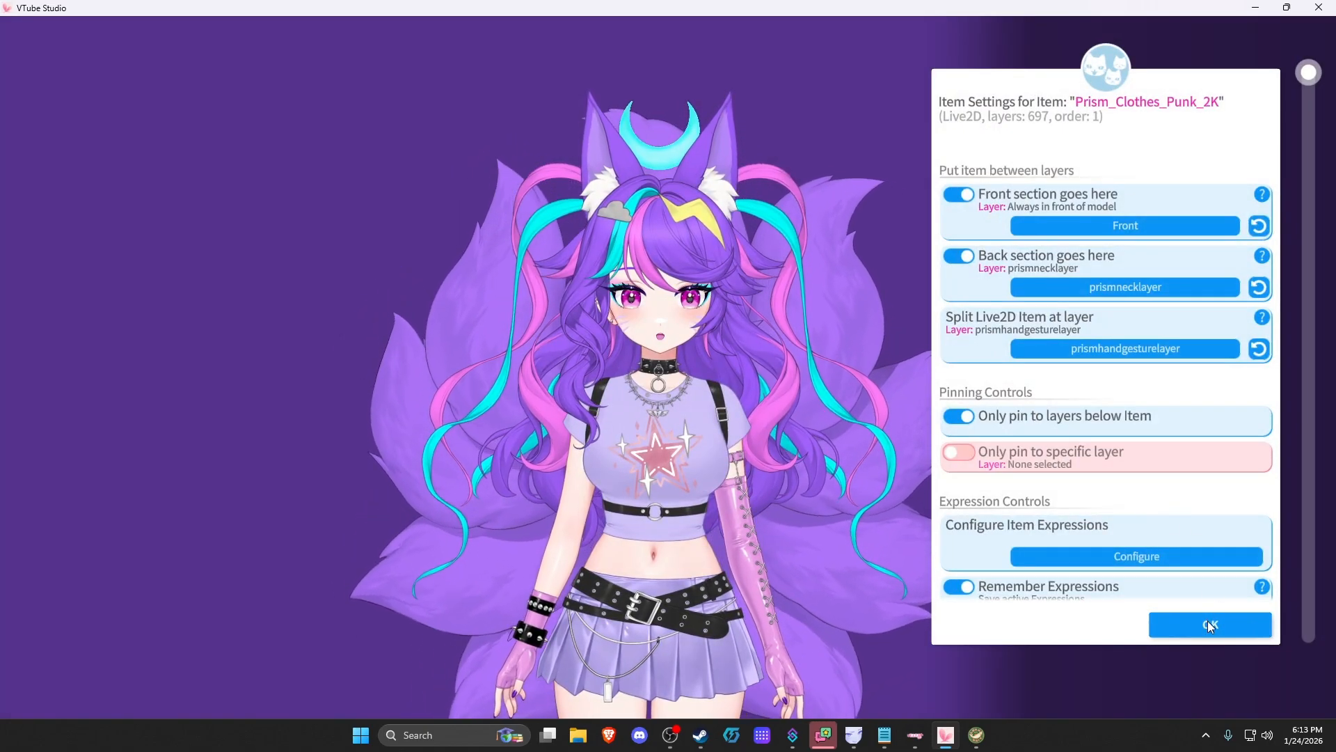
Turn on the smolbooba expression for the Prism_Clothes_Punk_2K item, and close the item's settings
scroll(1183, 598, "down", 2)
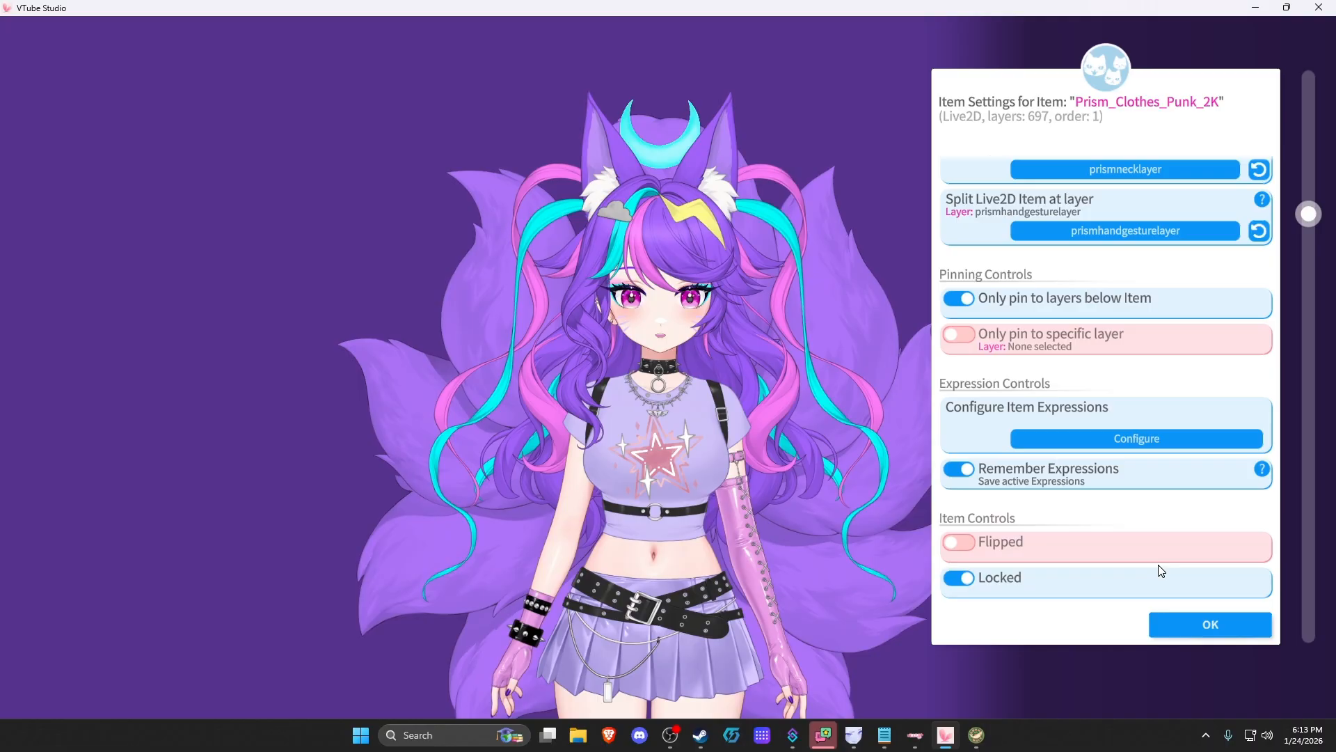
left_click(1120, 439)
scroll(621, 348, "down", 4)
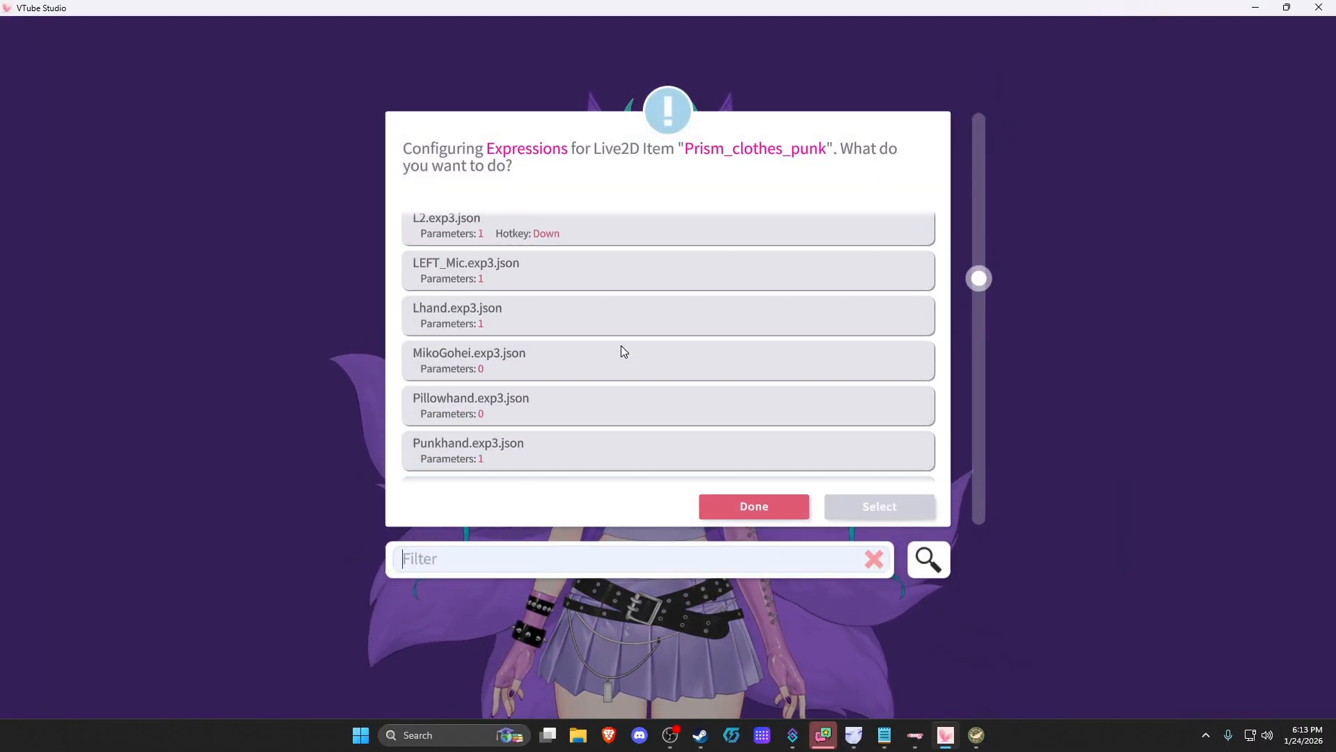
scroll(621, 346, "down", 1)
scroll(624, 344, "up", 5)
left_click(586, 280)
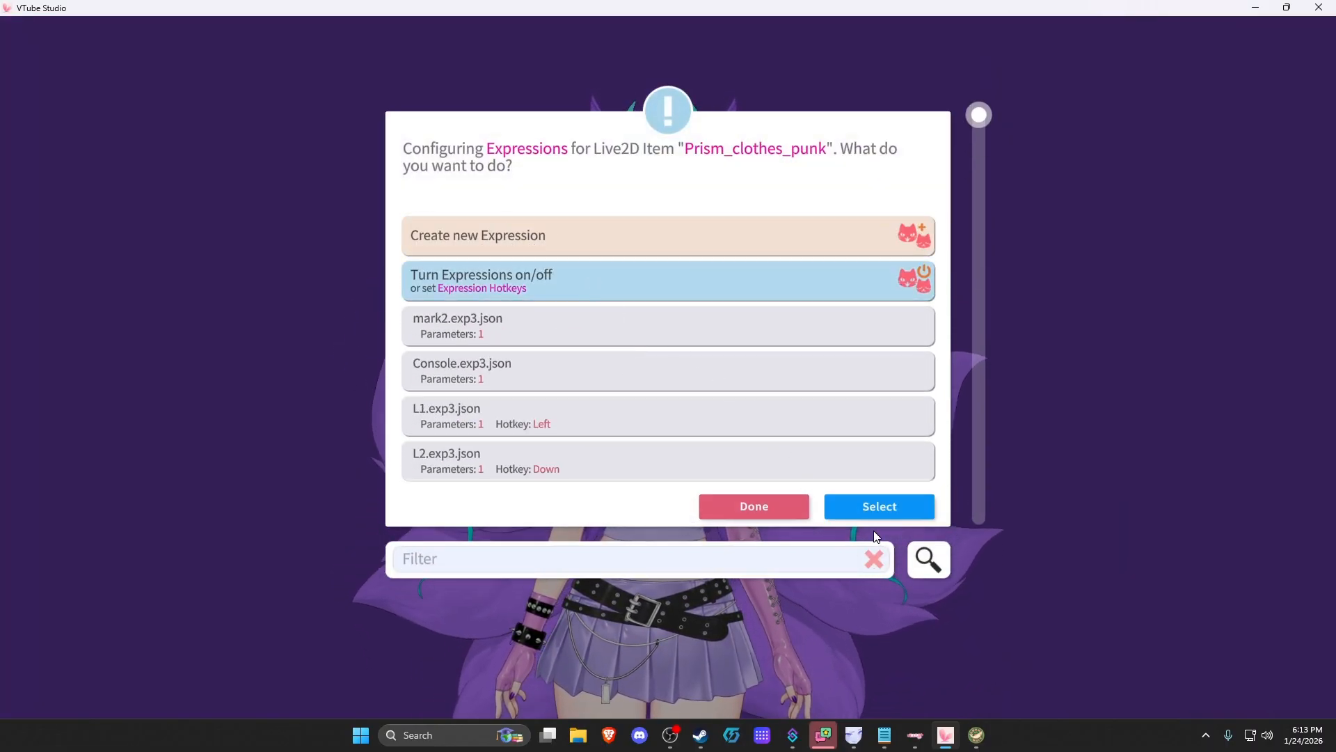
left_click(885, 507)
scroll(1109, 456, "down", 8)
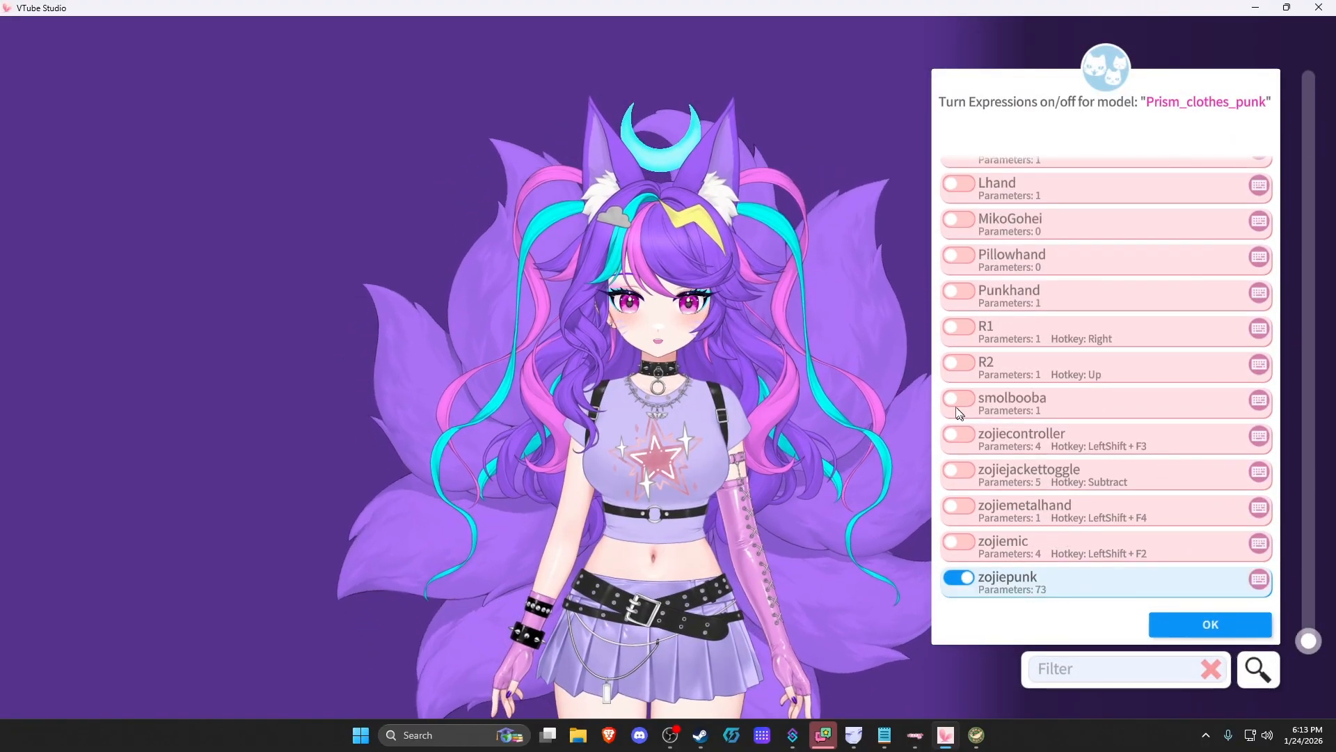
left_click(957, 409)
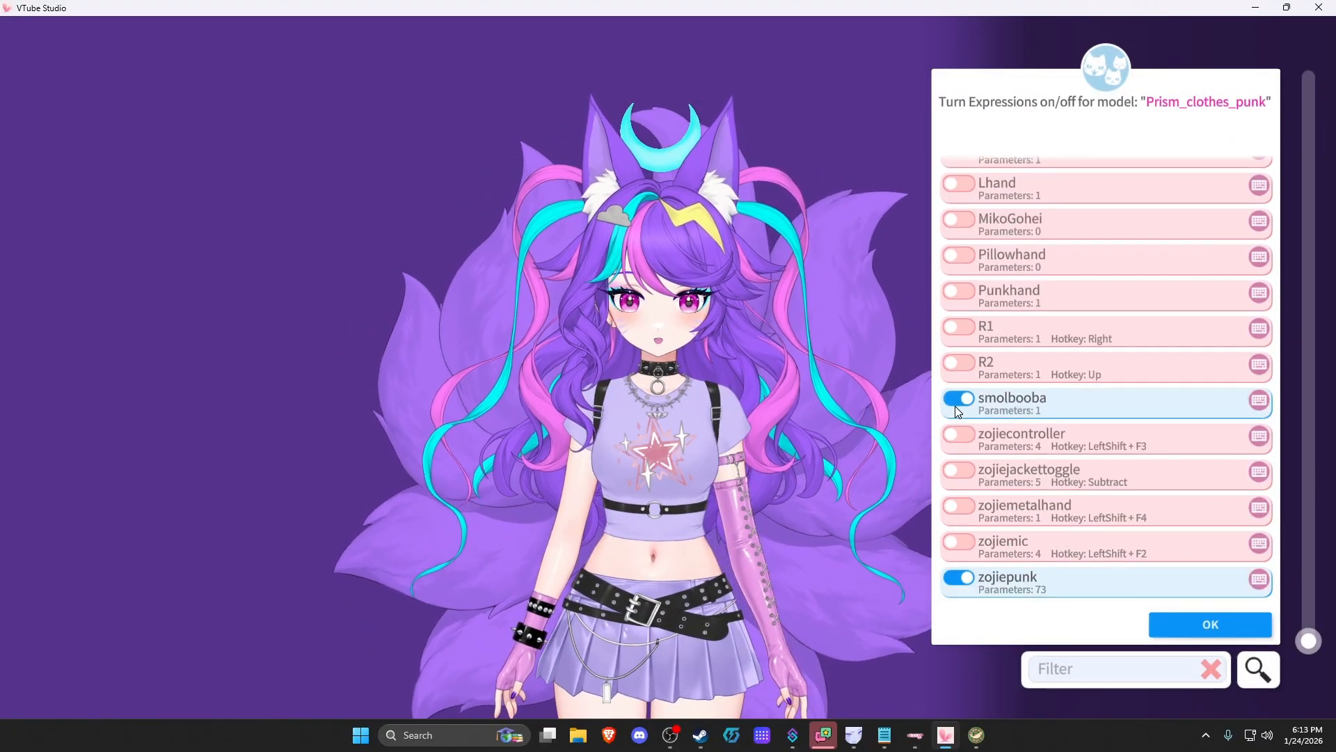
left_click(1189, 629)
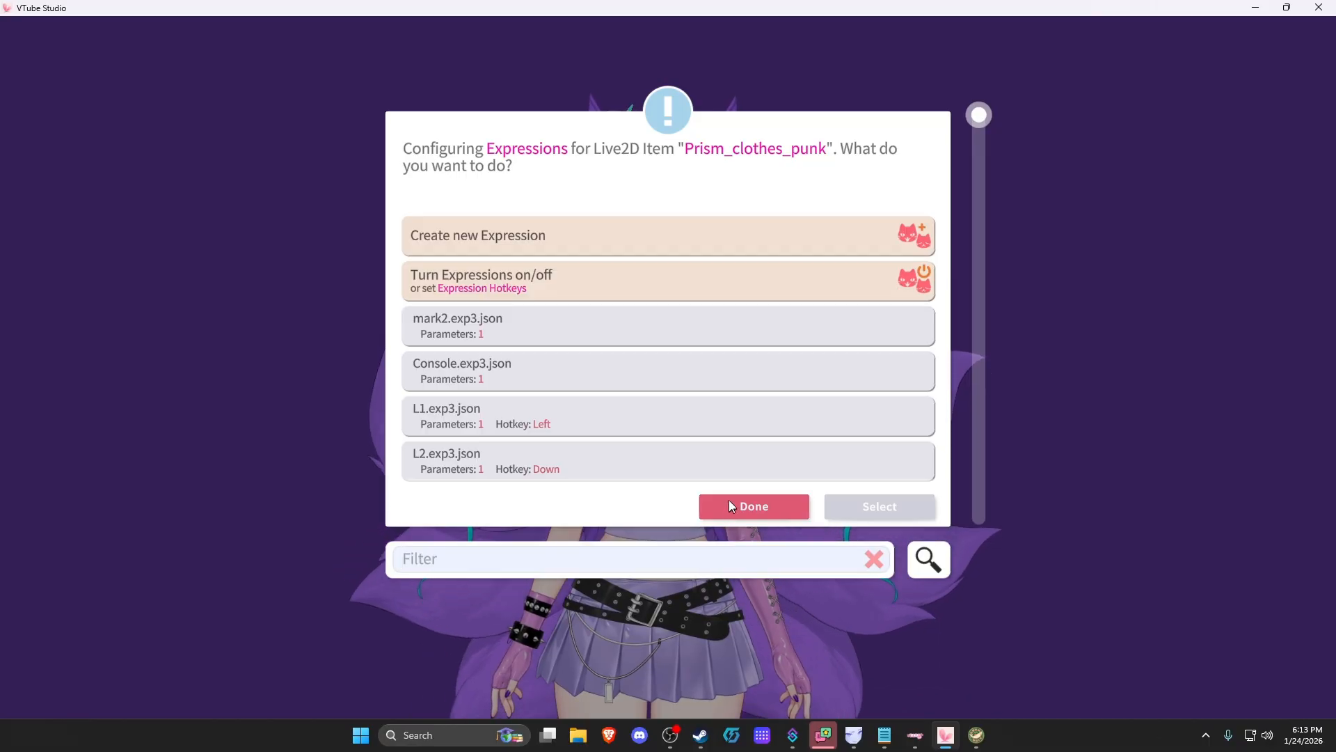
left_click(729, 506)
left_click(1186, 621)
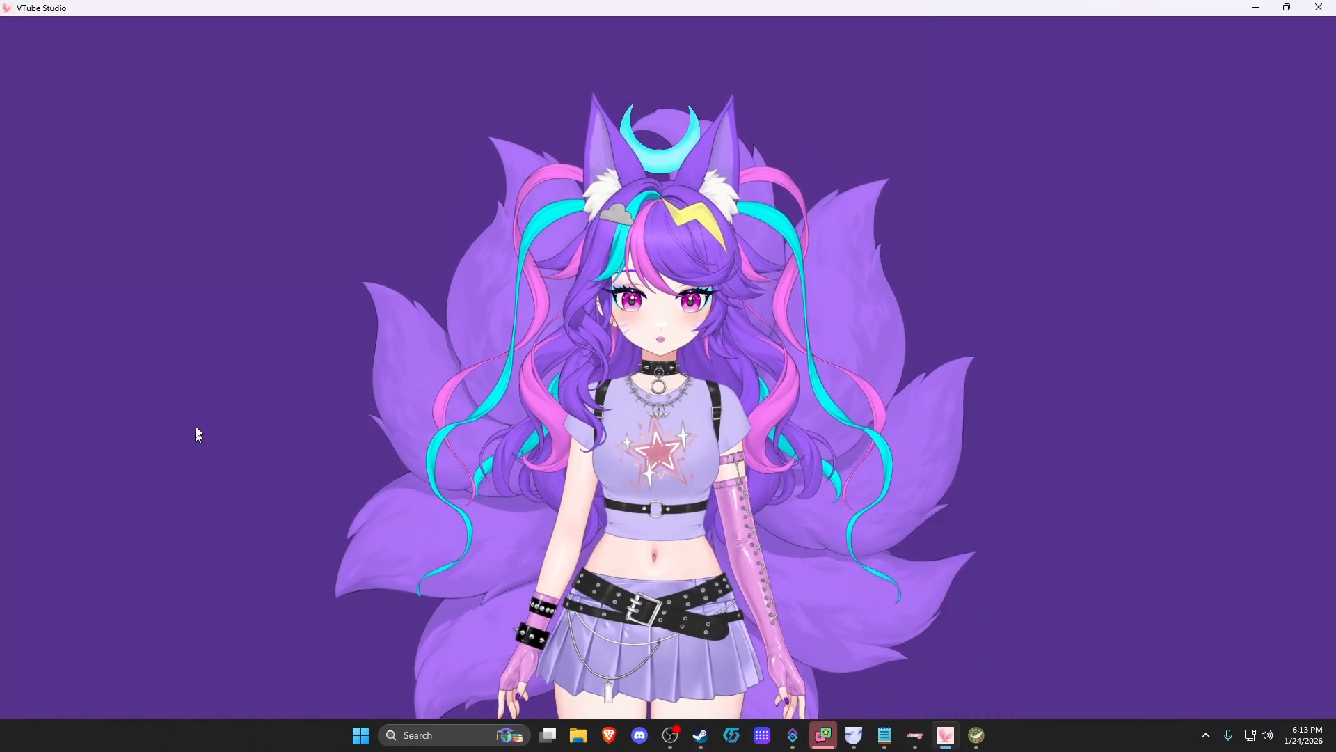
Check the item action choices of the zojiepunktails hotkey in the model's hotkey settings, cancel without choosing one, and collapse the hotkey
double_click(123, 245)
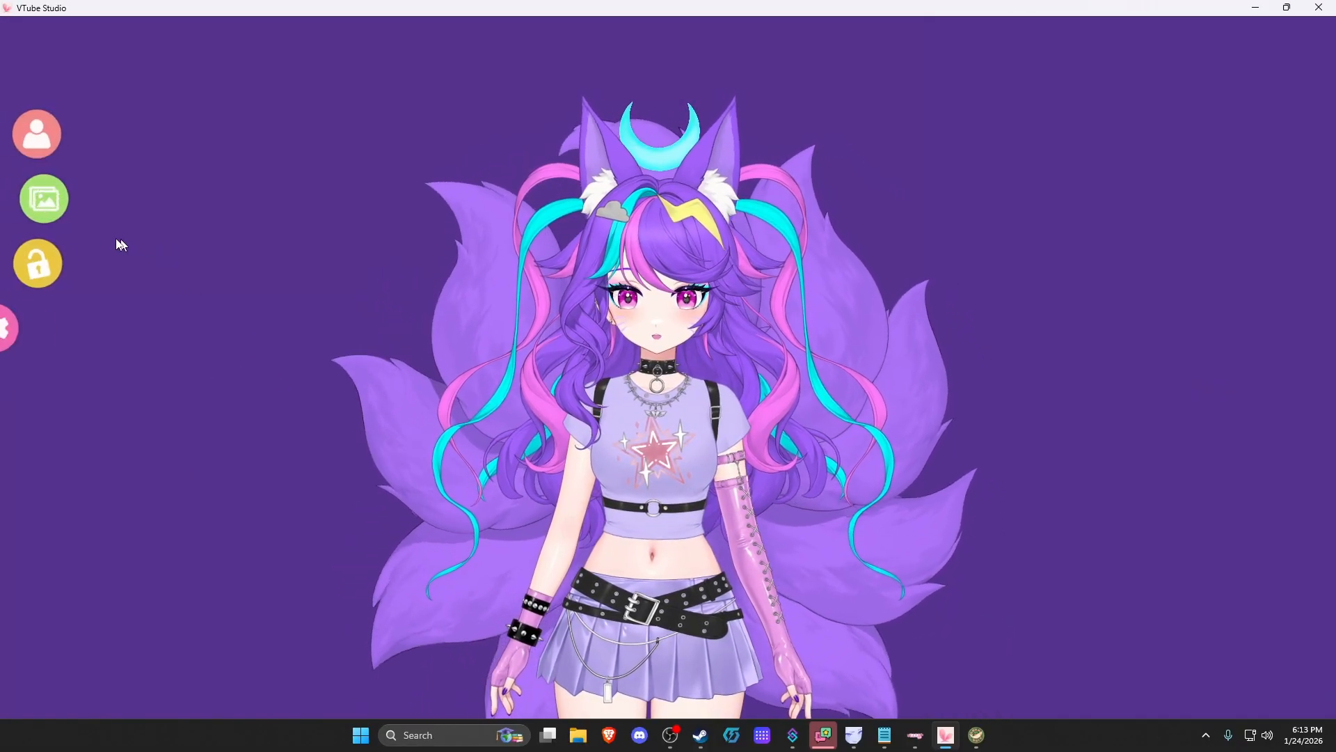
left_click(42, 324)
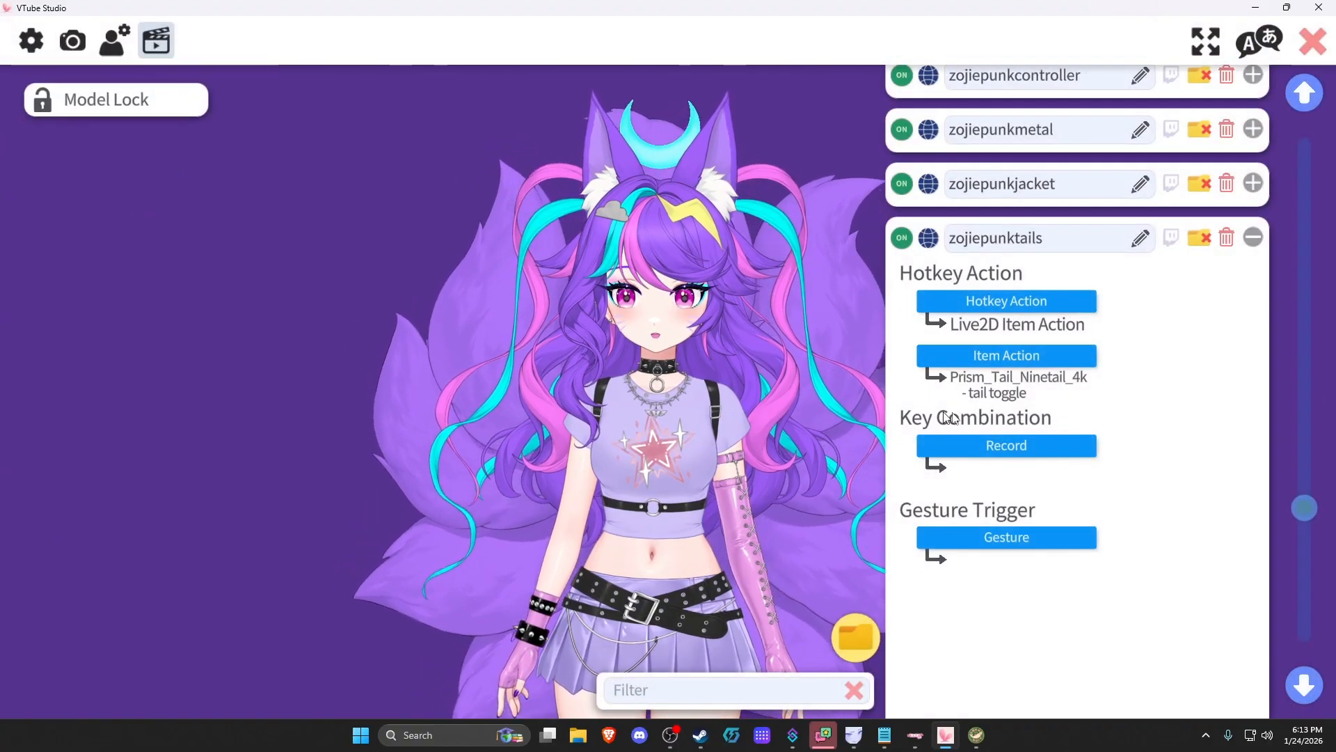
left_click(1038, 357)
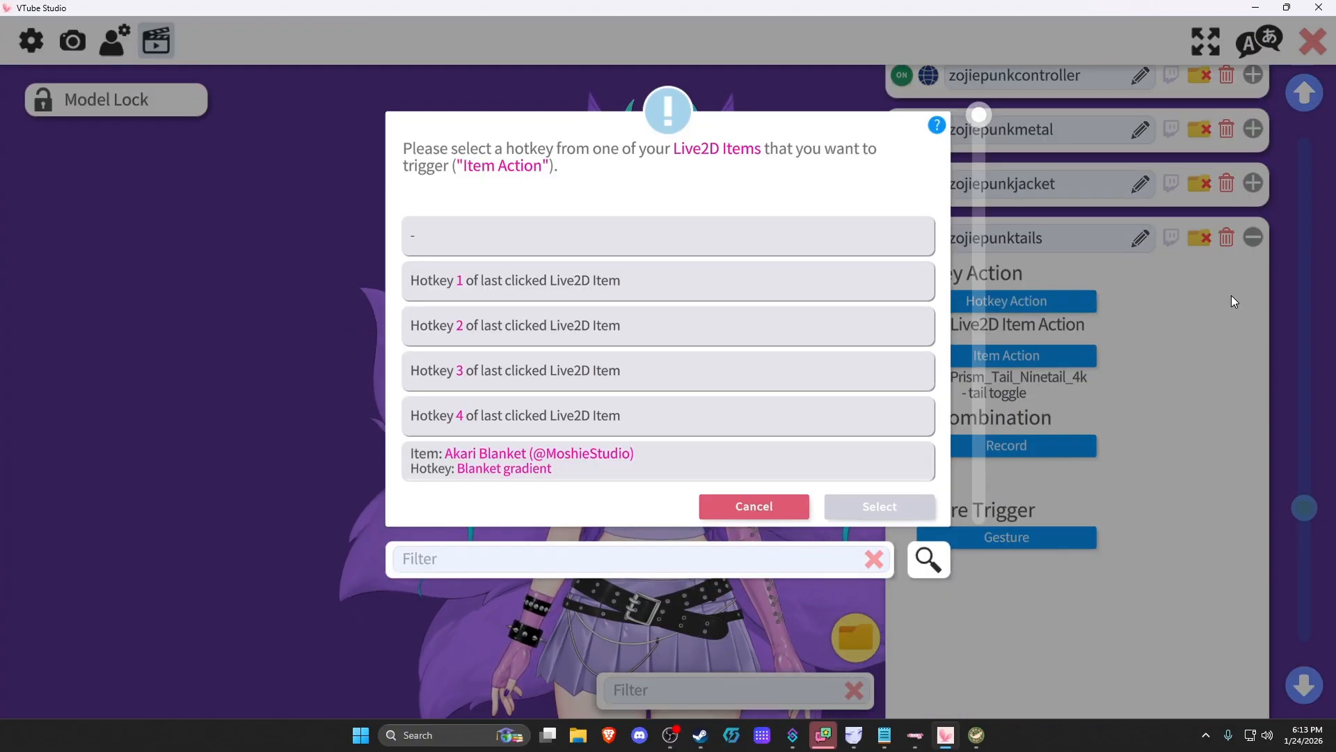
left_click(784, 505)
left_click(1252, 238)
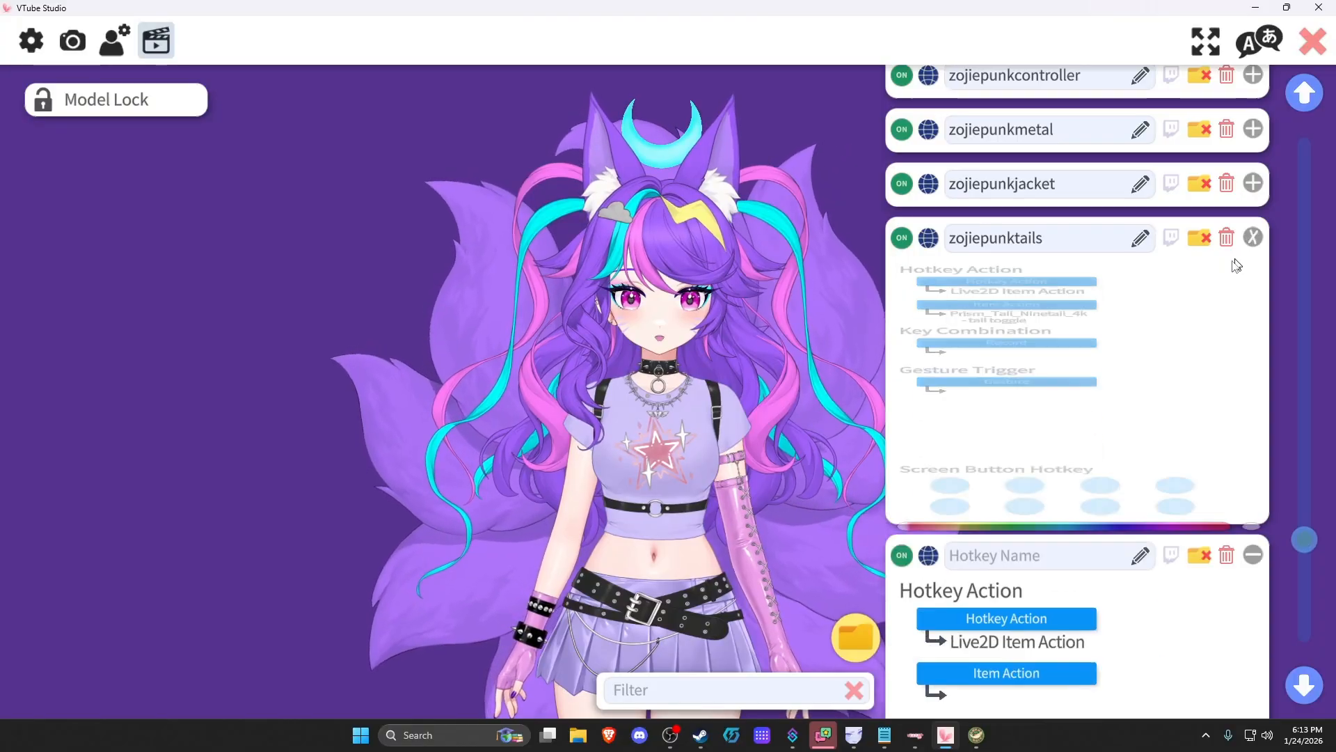
Browse the Live2D item hotkeys offered for the unnamed hotkey, past the Punk, Xmas and Ninetail entries, cancel, and leave the hotkey settings
left_click(1030, 410)
scroll(689, 376, "down", 10)
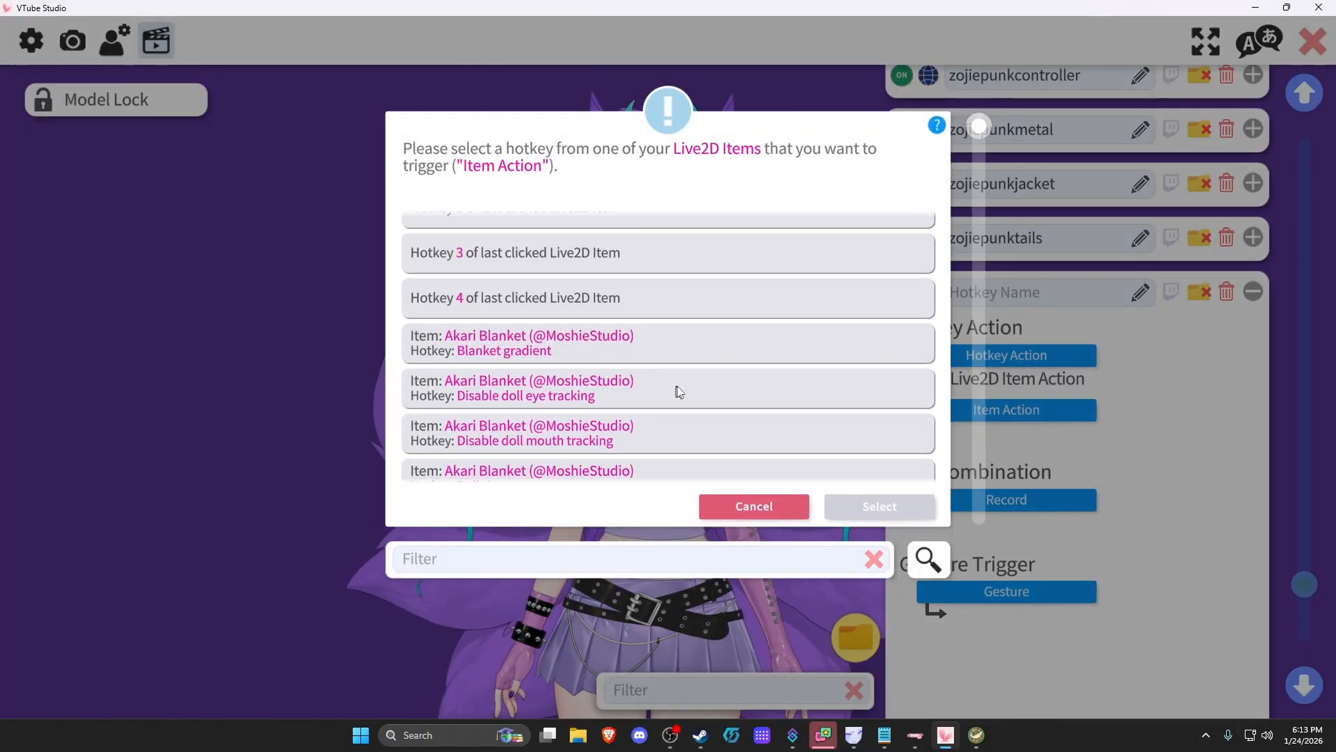
scroll(767, 362, "down", 10)
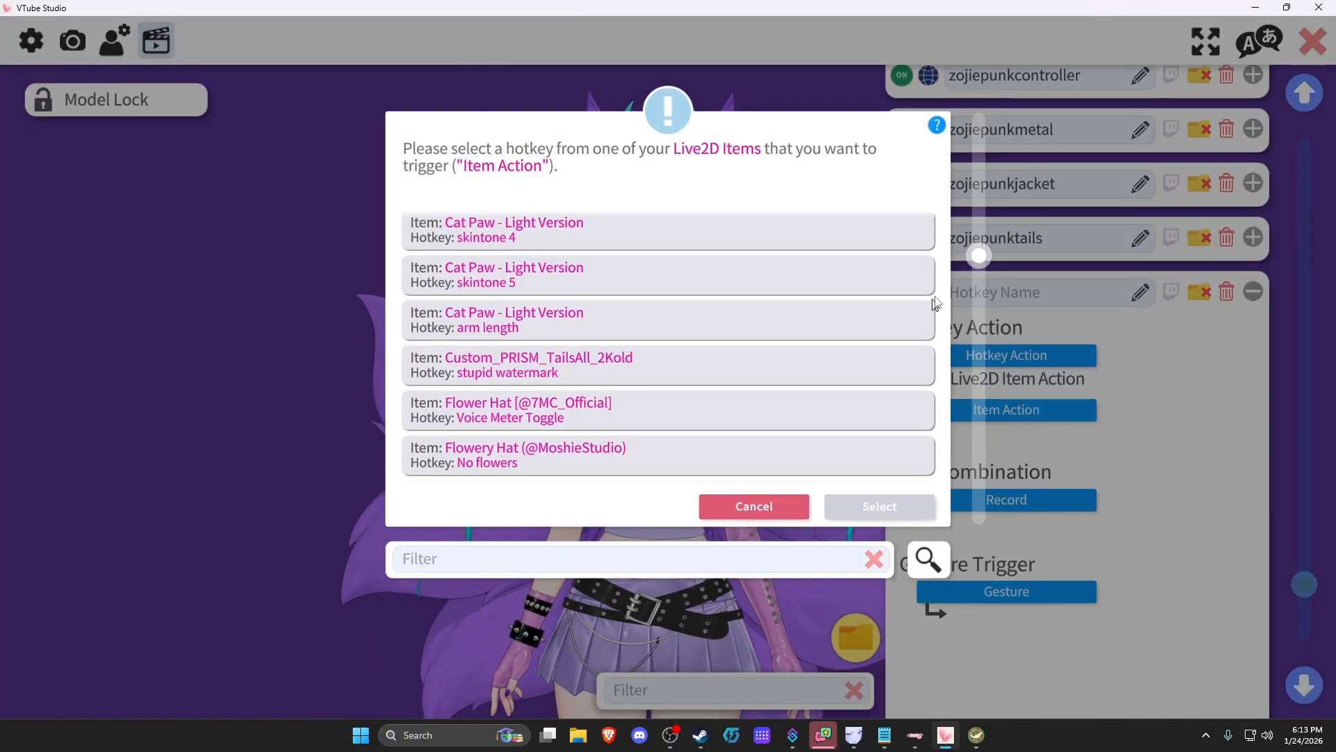
left_click_drag(976, 260, 992, 444)
scroll(654, 366, "down", 4)
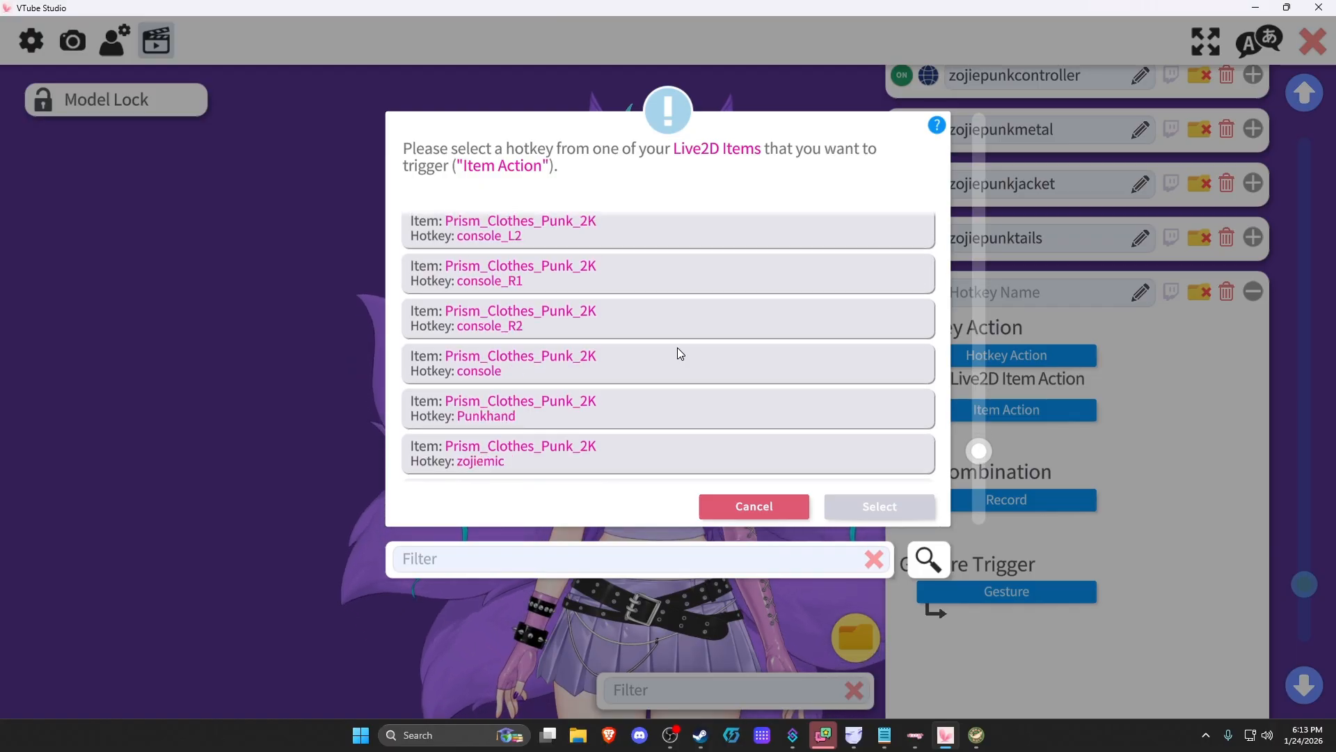
scroll(680, 350, "down", 6)
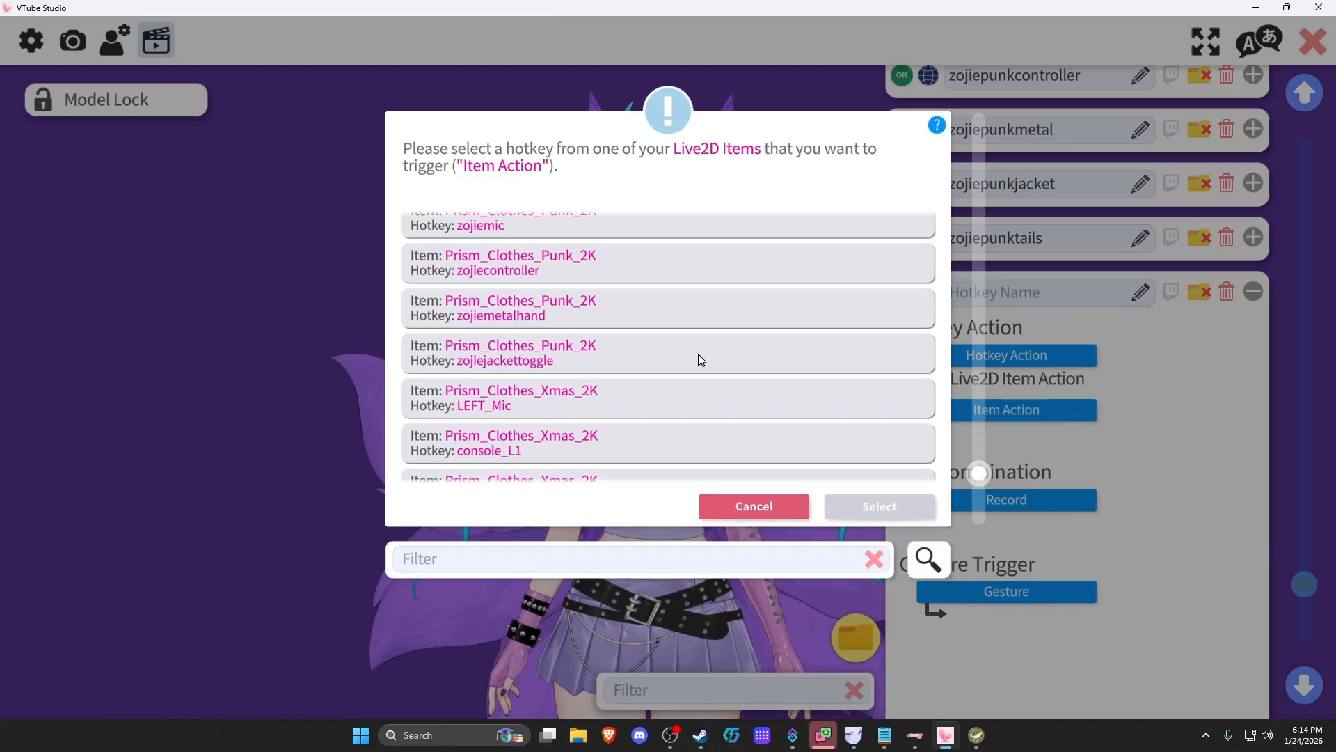
scroll(703, 366, "down", 6)
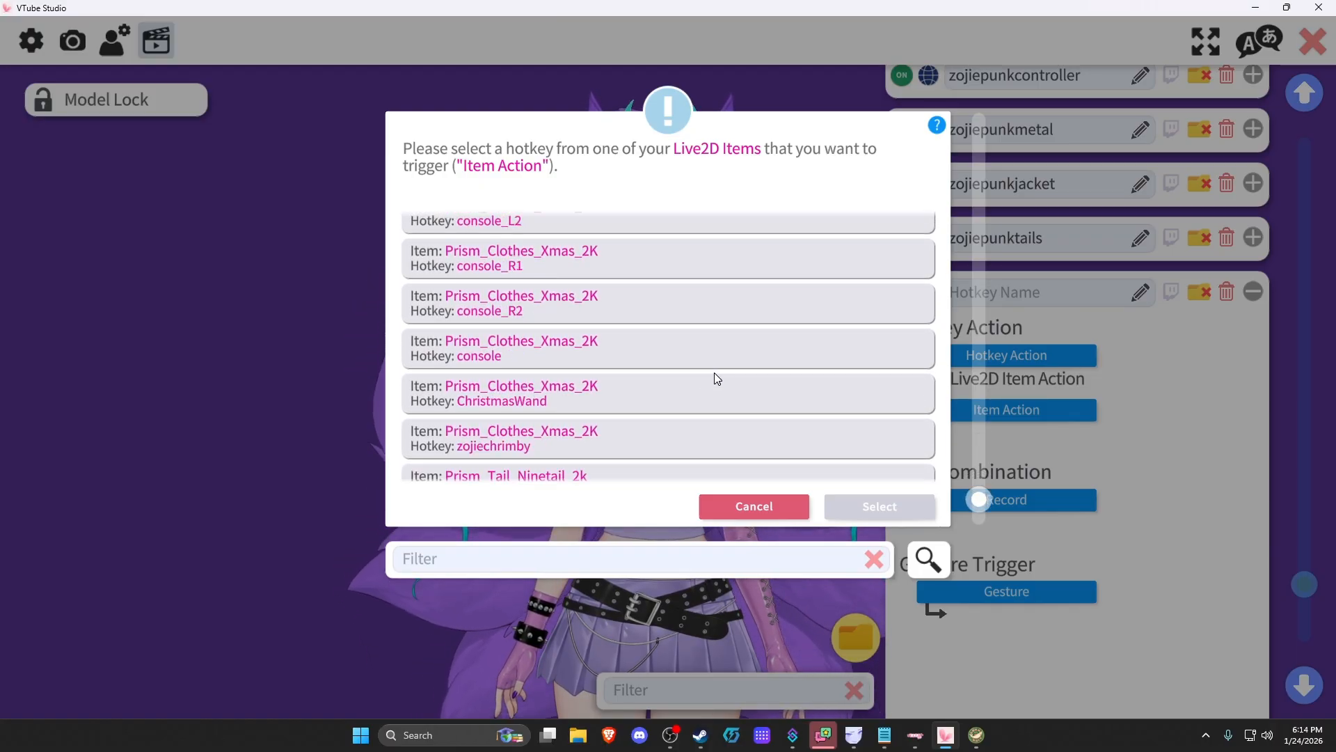
scroll(715, 374, "down", 5)
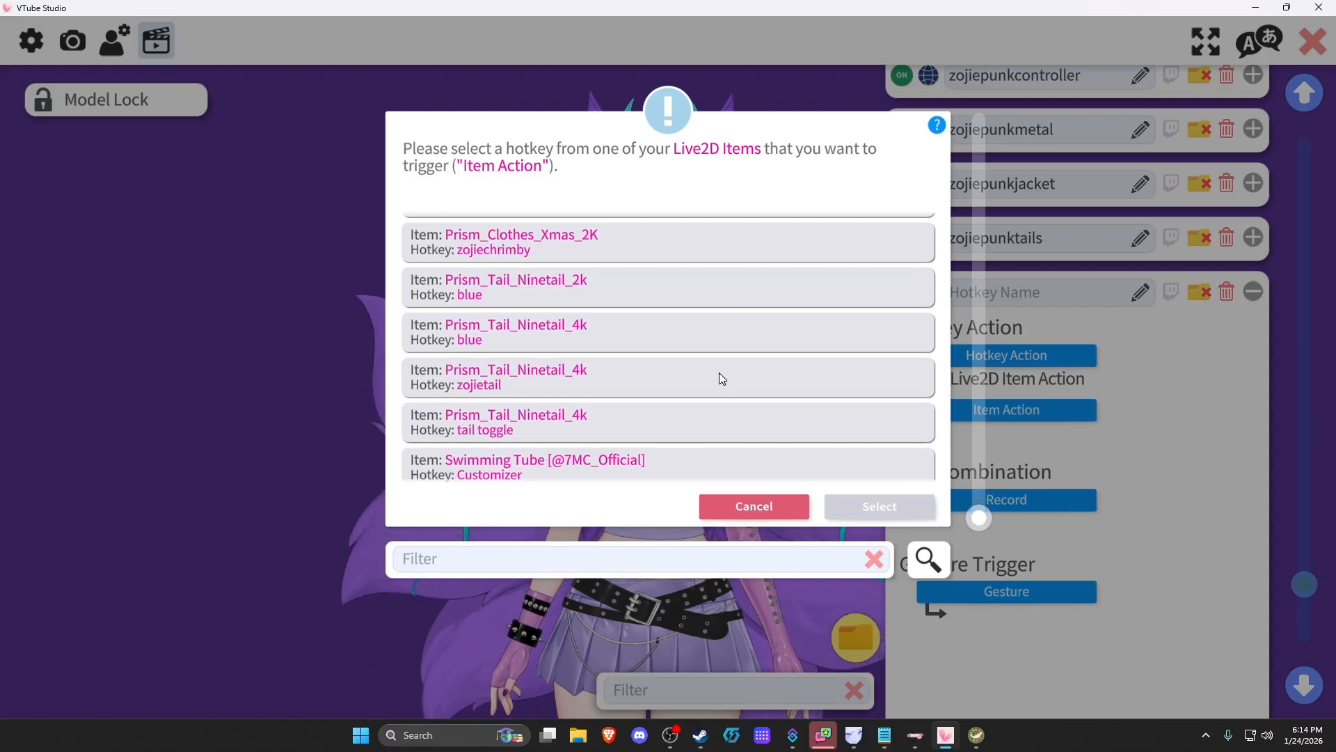
left_click(754, 505)
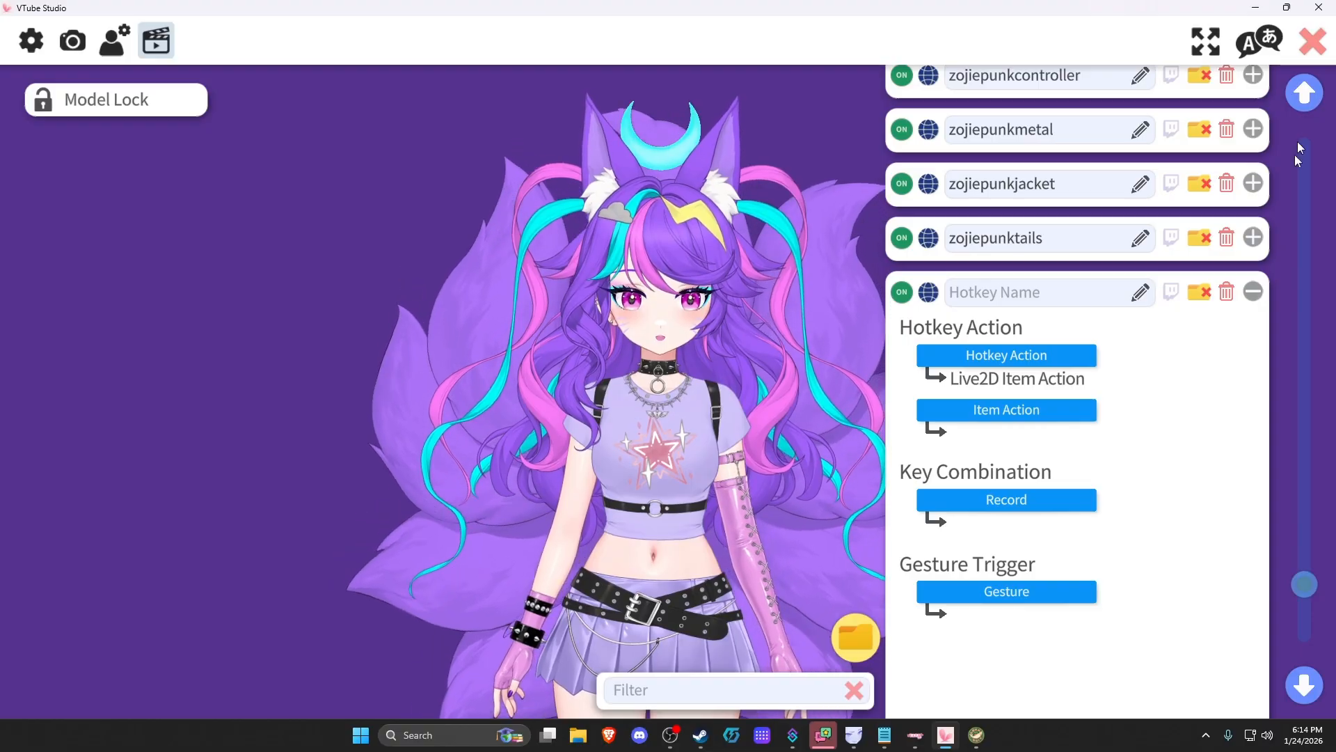
left_click(1314, 43)
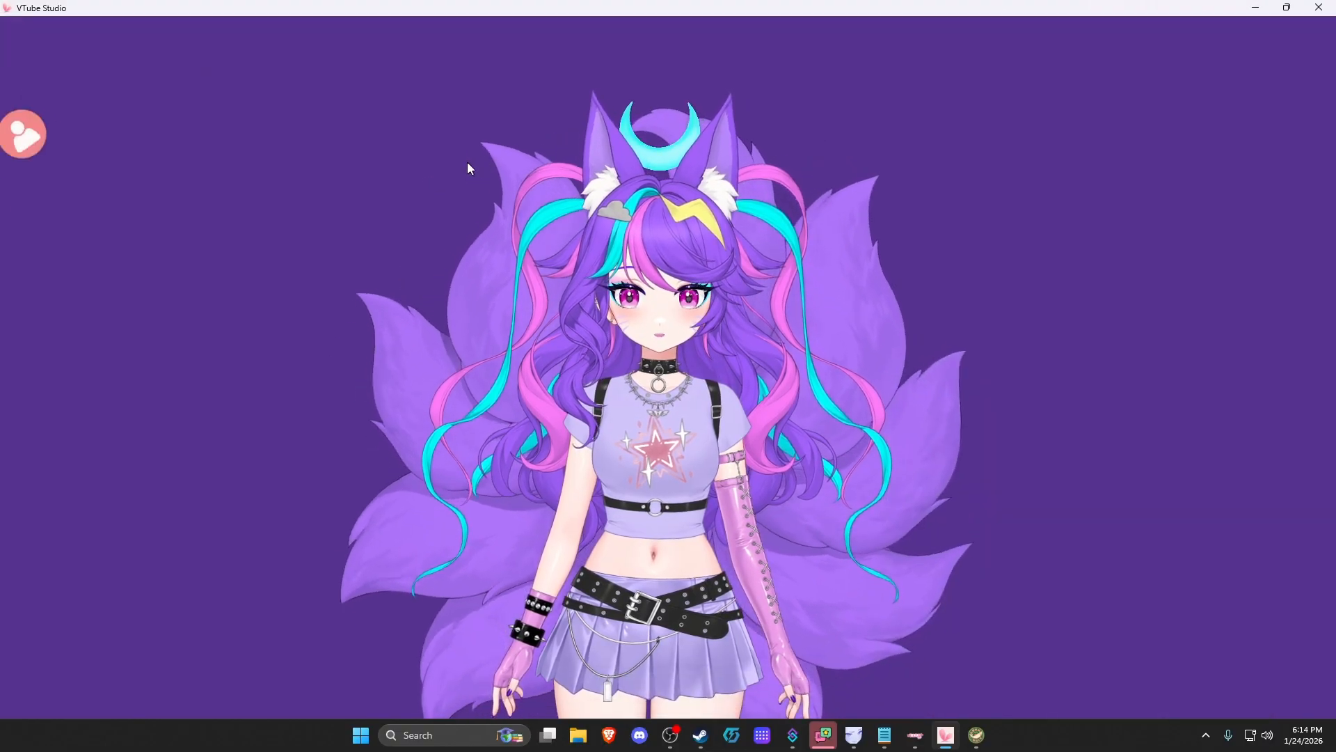
left_click(36, 330)
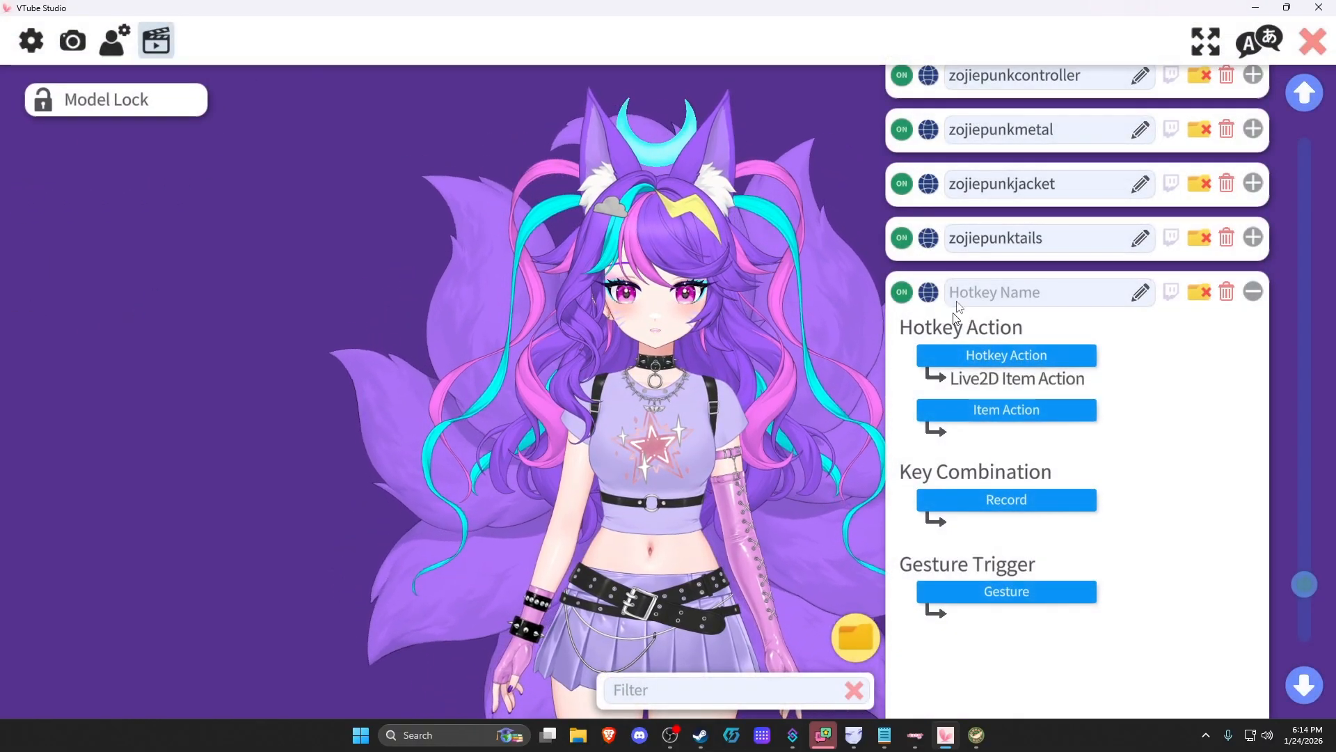
left_click(1312, 42)
Open the expression configuration of the loaded Prism_Clothes_Punk_2K item
double_click(177, 350)
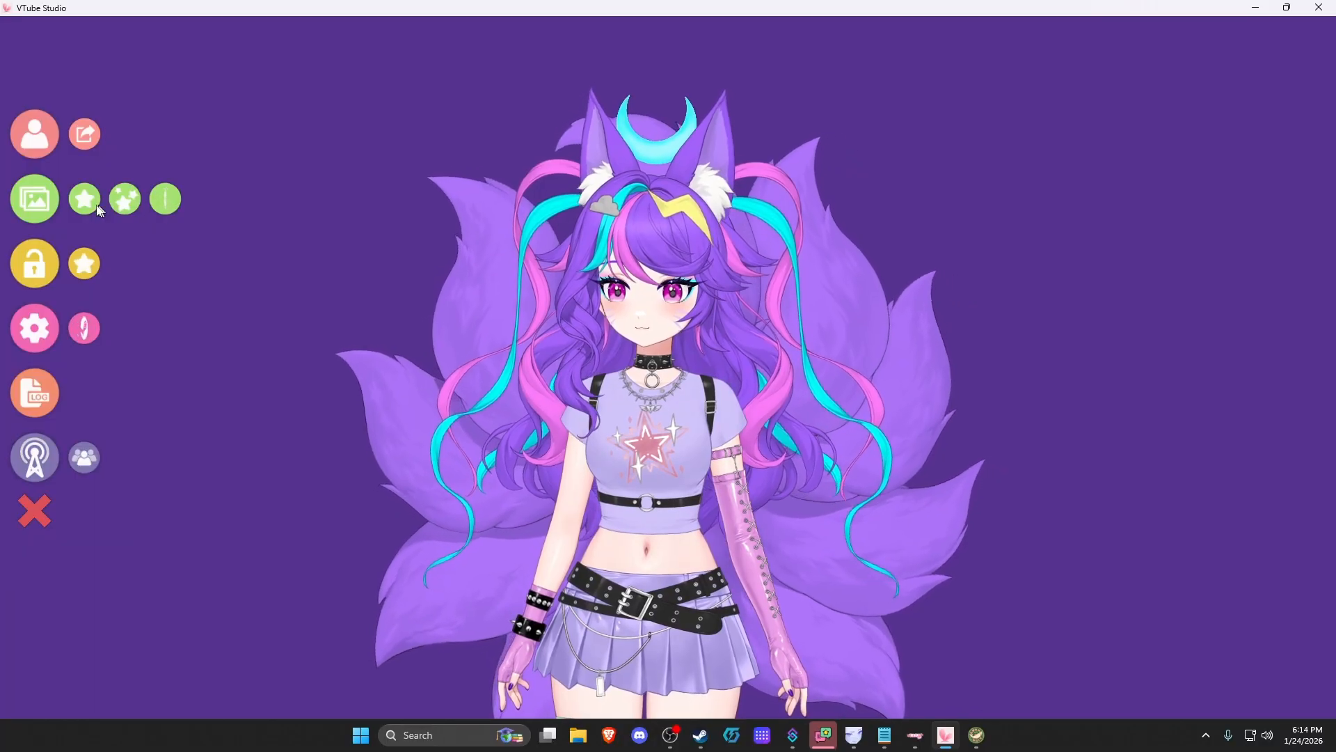
left_click(164, 200)
left_click(619, 259)
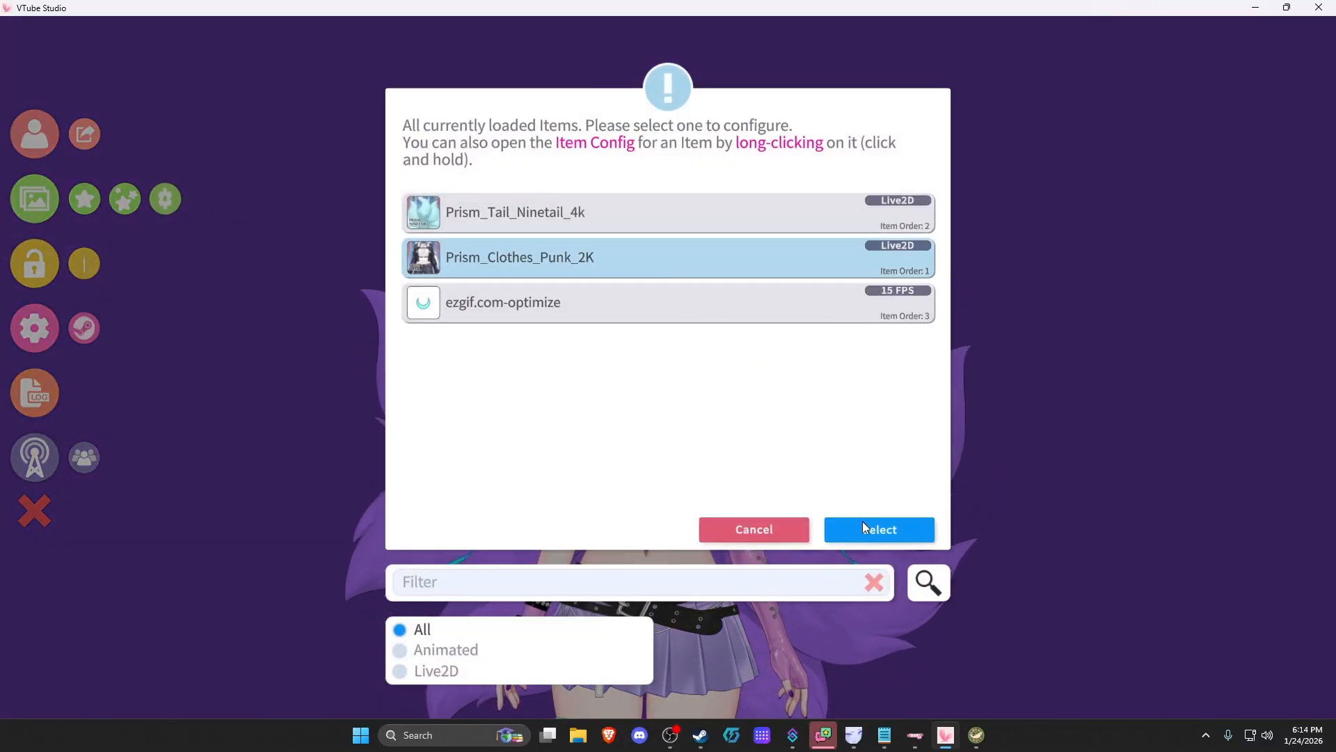
left_click(867, 529)
left_click(1195, 554)
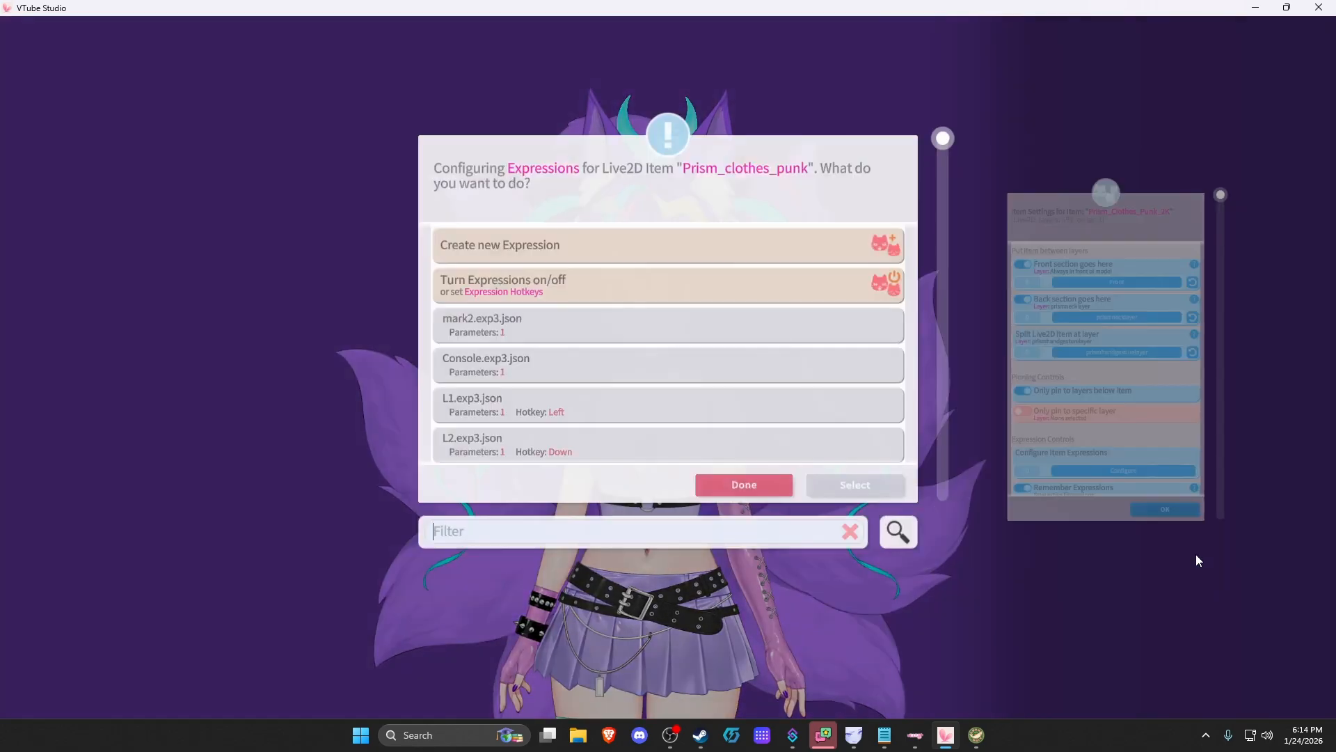
Open the smolbooba expression for editing, look through its parameters, and cancel without saving
scroll(721, 316, "down", 10)
scroll(724, 321, "down", 1)
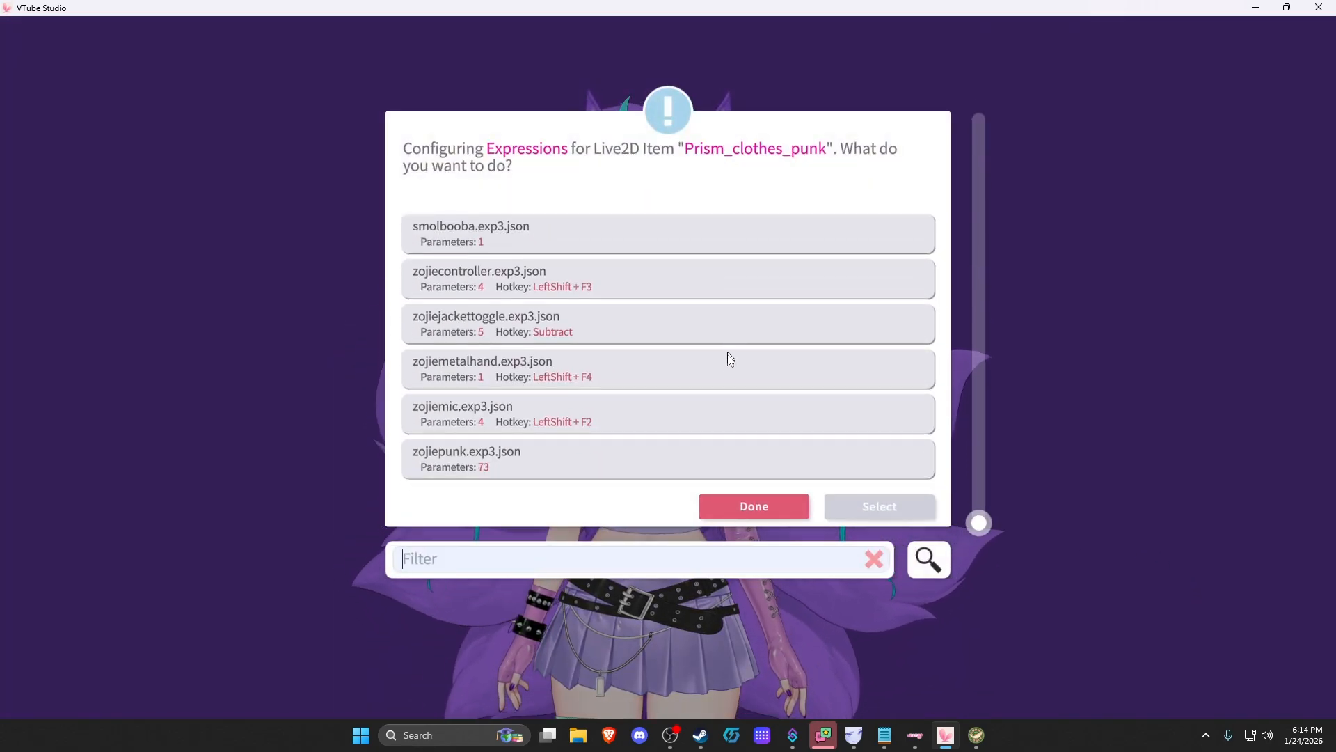
left_click(633, 418)
scroll(630, 307, "up", 1)
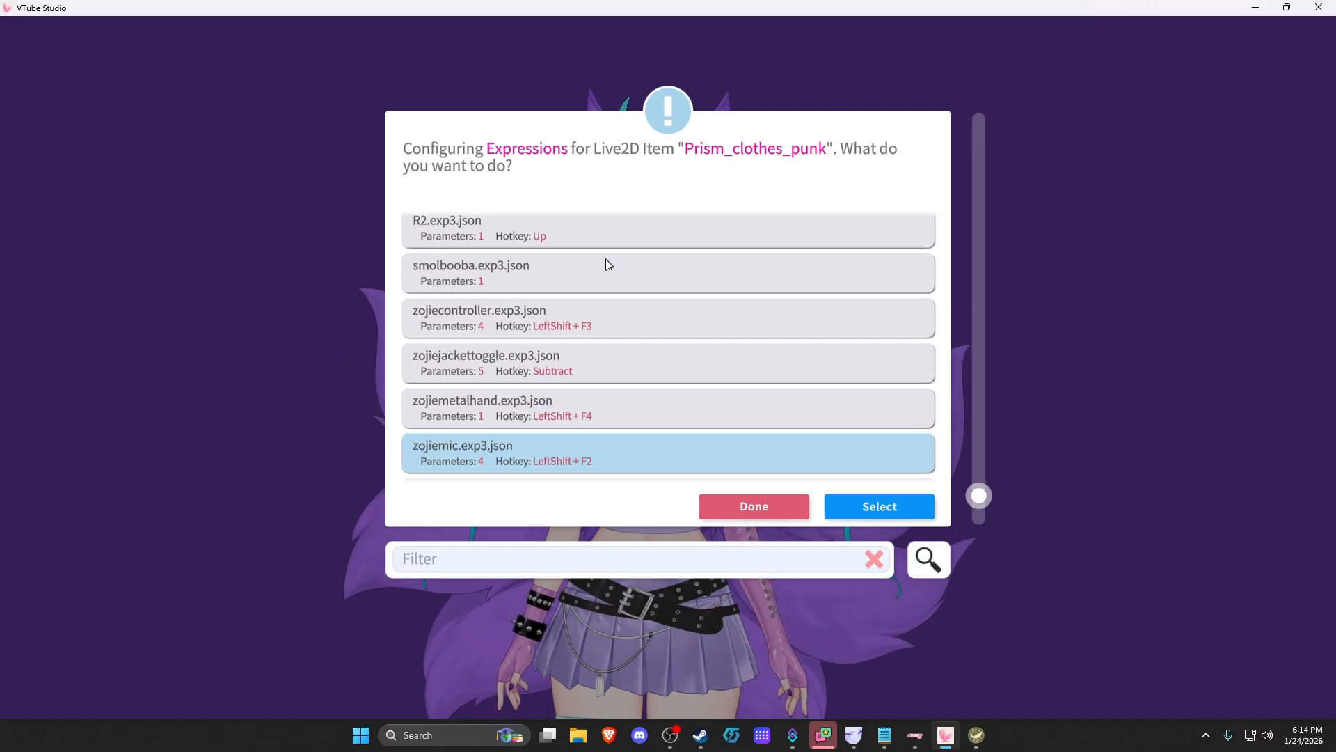
left_click(606, 271)
left_click(863, 507)
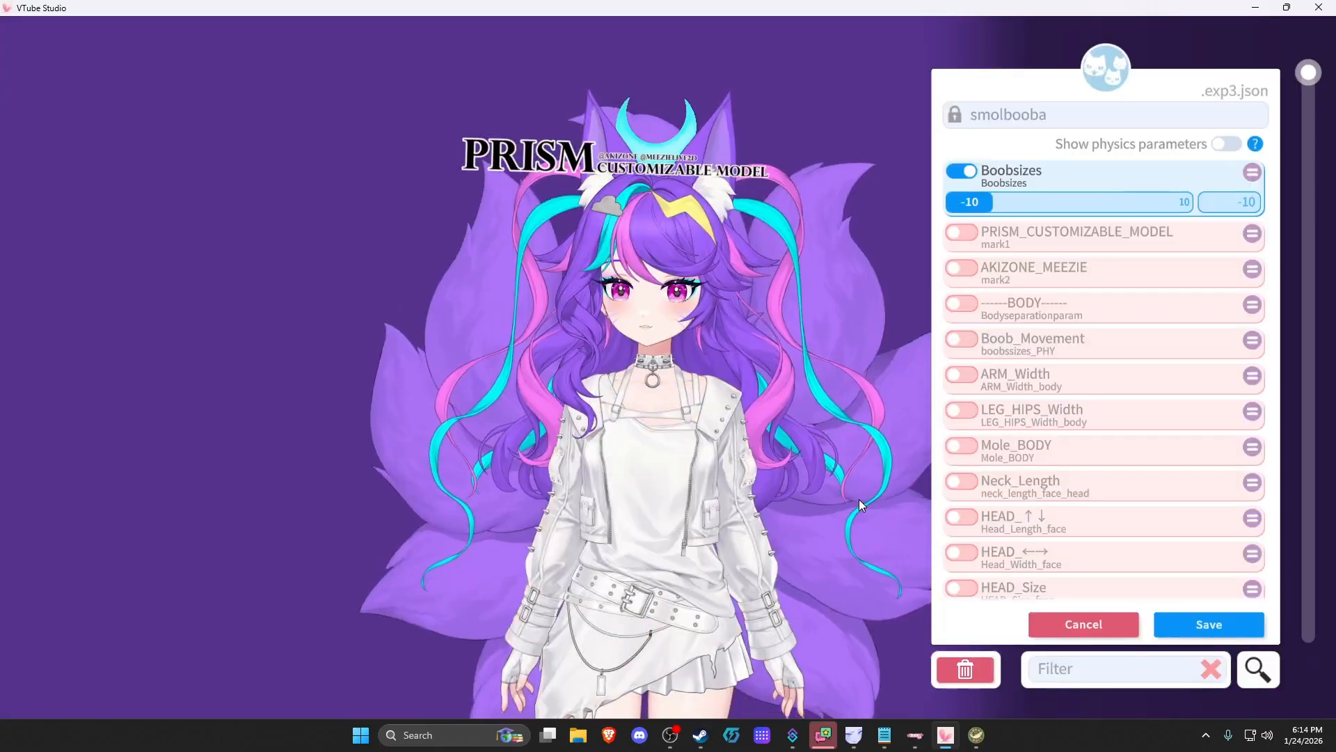
scroll(1160, 515, "down", 10)
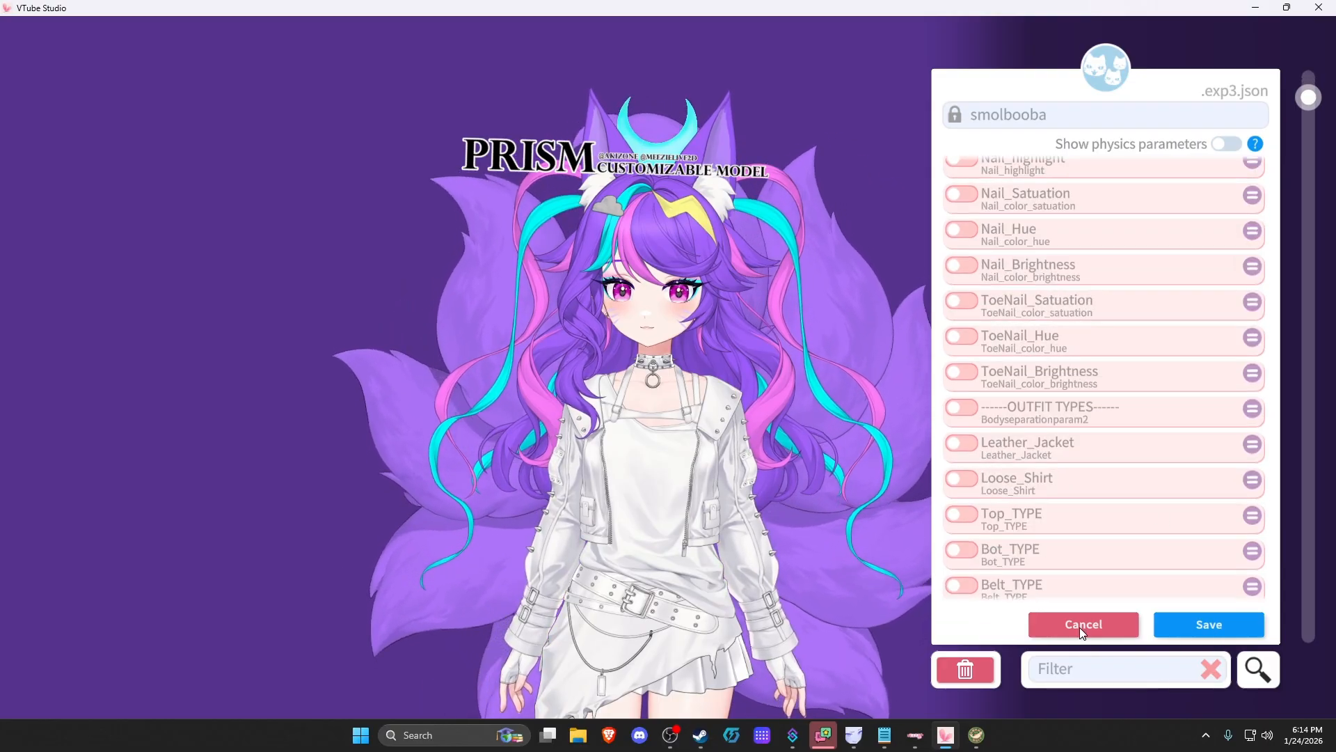
left_click(1083, 624)
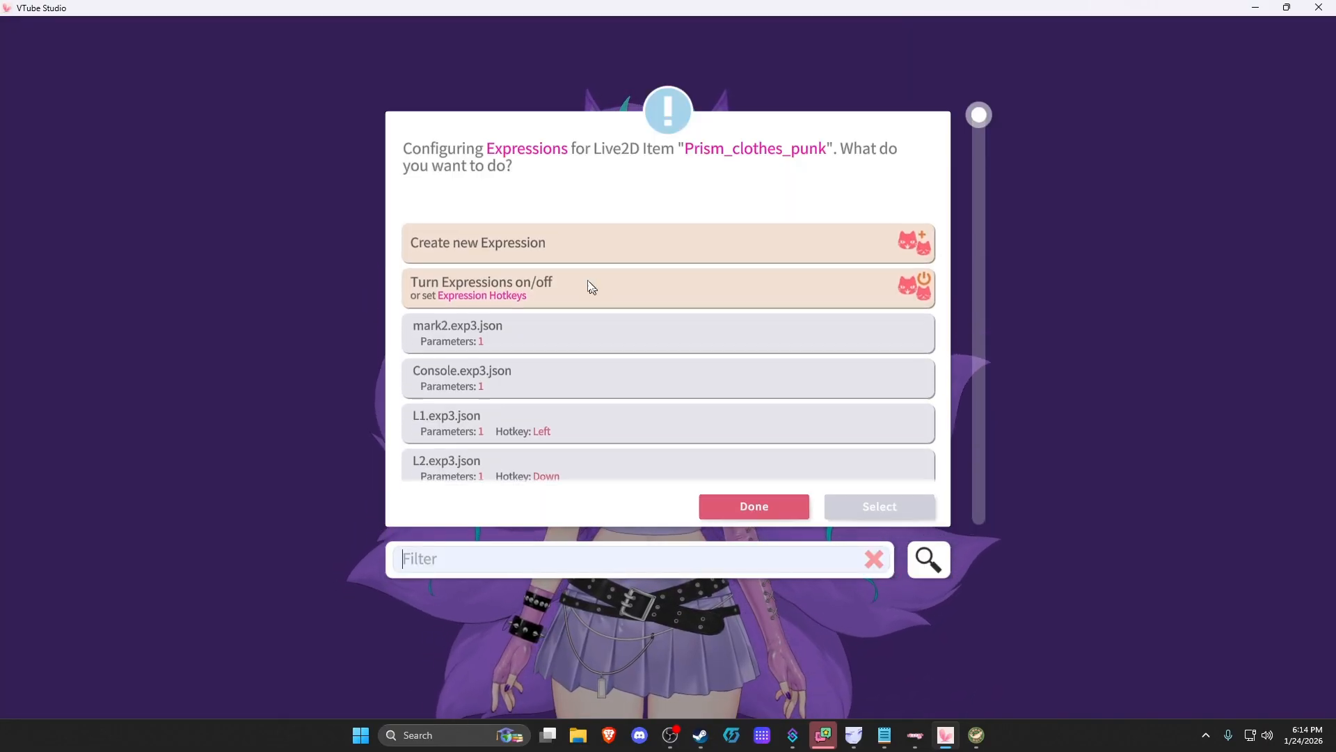
Open the punk clothing item's expression switches and test smolbooba by turning it on and off again
left_click(590, 280)
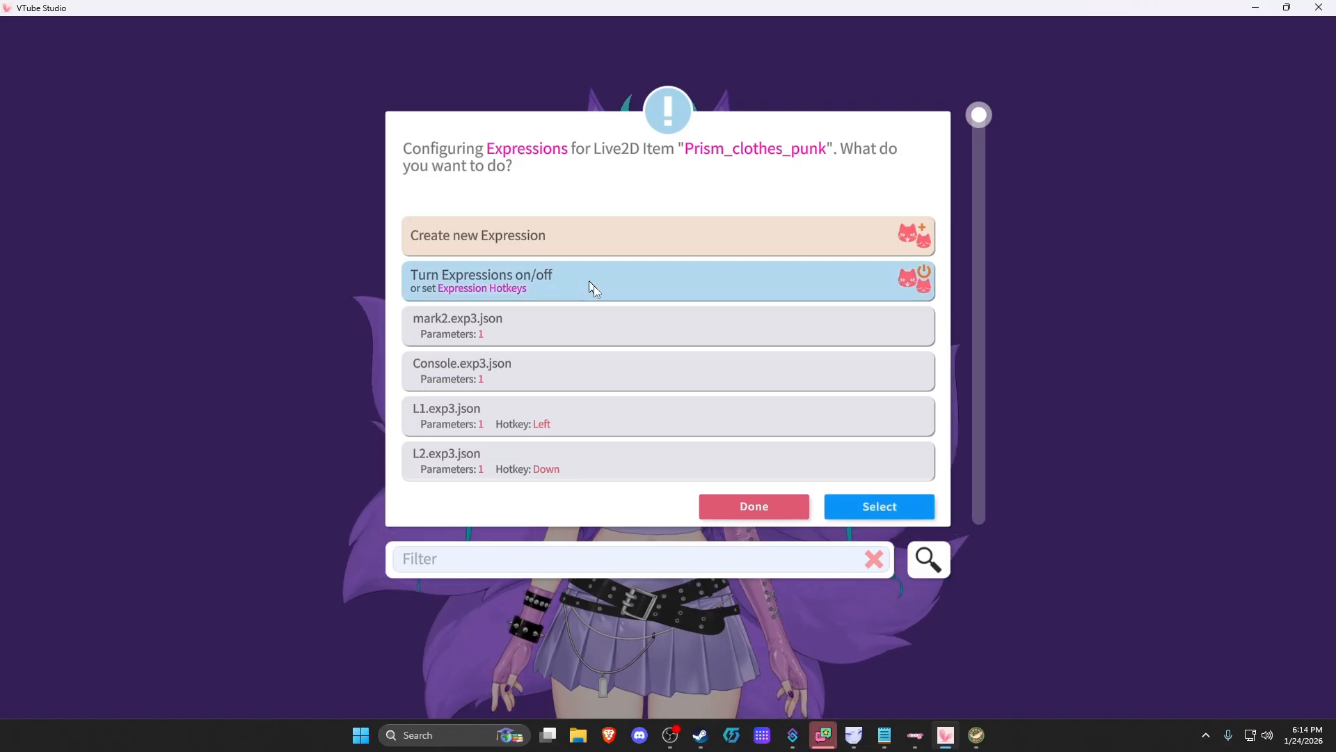
left_click(879, 506)
scroll(1154, 504, "down", 5)
left_click(959, 490)
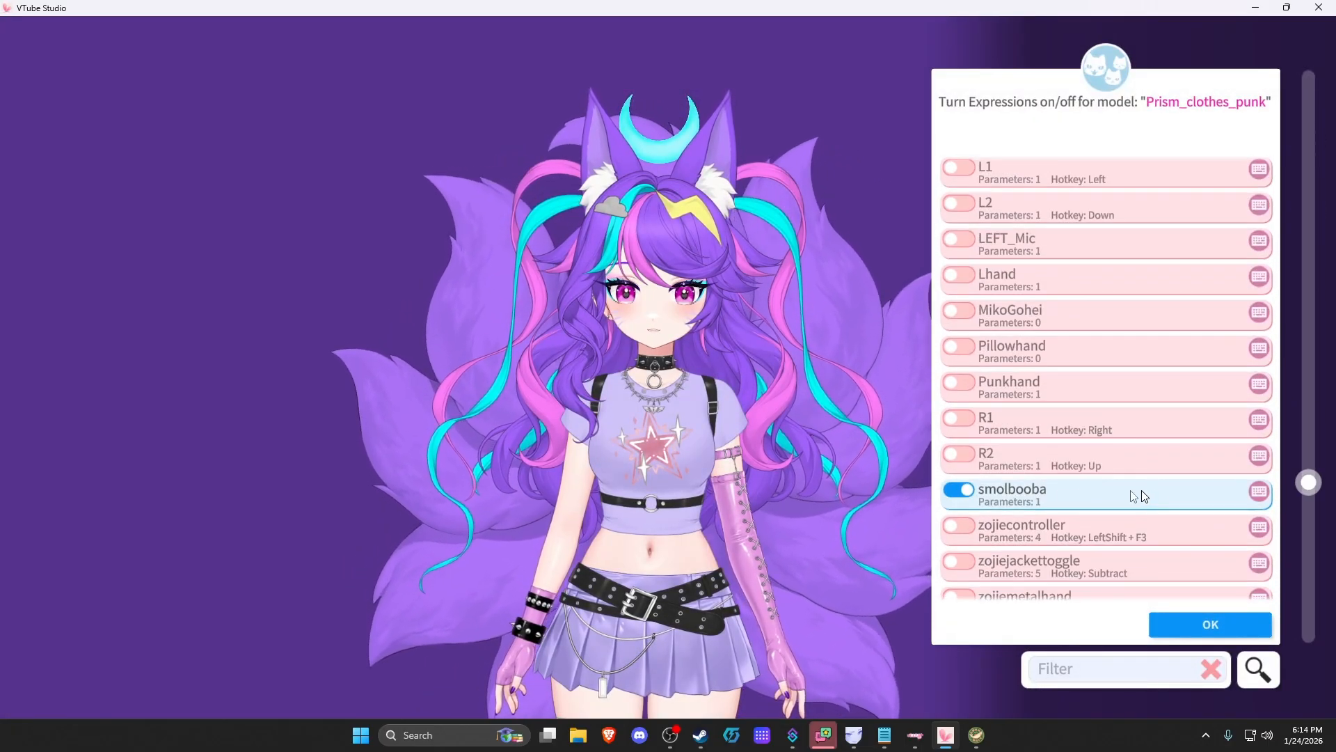
left_click(962, 490)
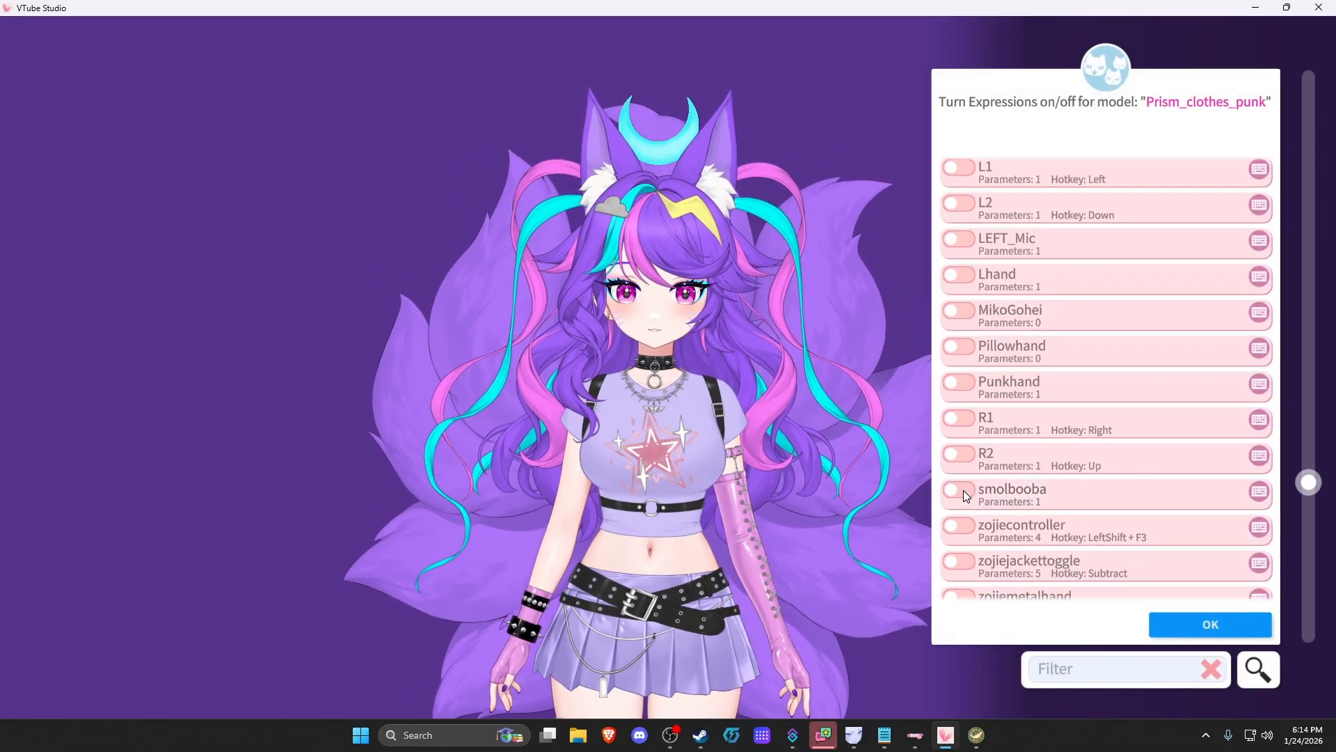
Look through the item's remaining expression switches, then close the expression configuration and the item settings
scroll(963, 490, "down", 3)
left_click(986, 587)
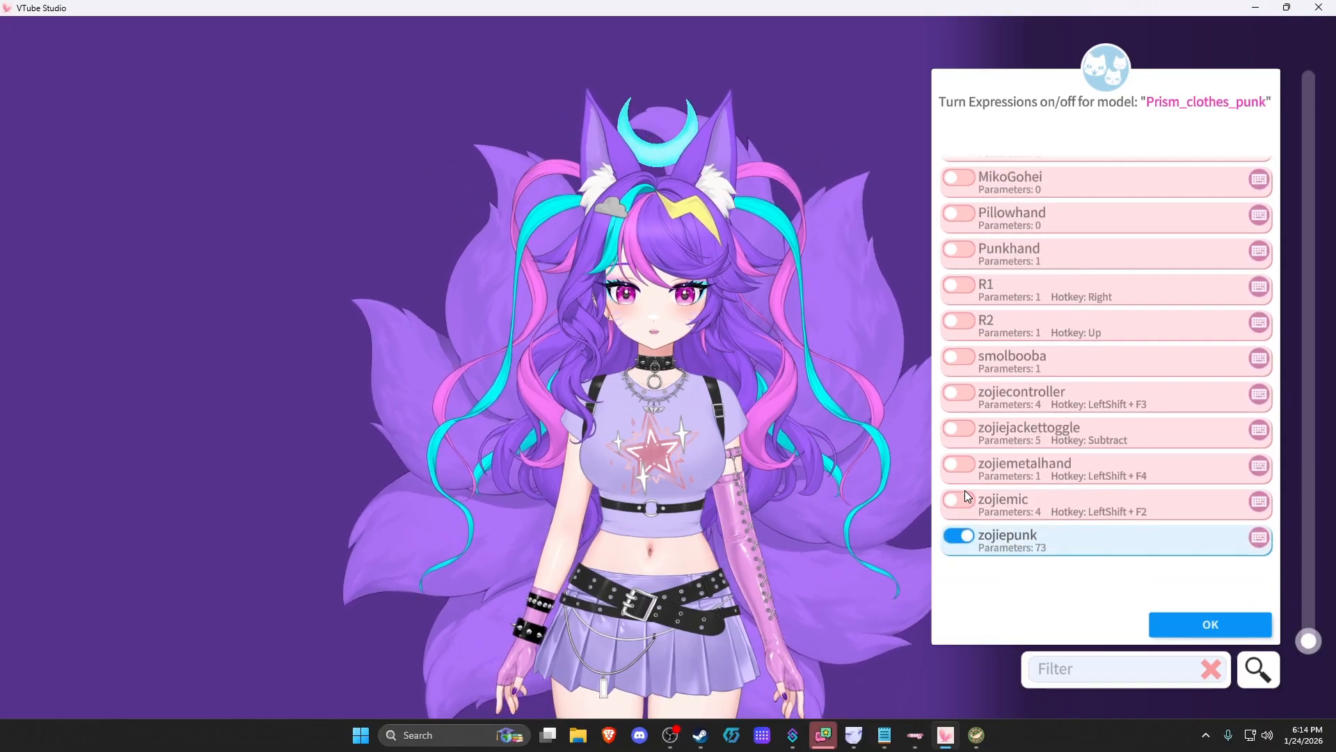
scroll(1105, 427, "up", 10)
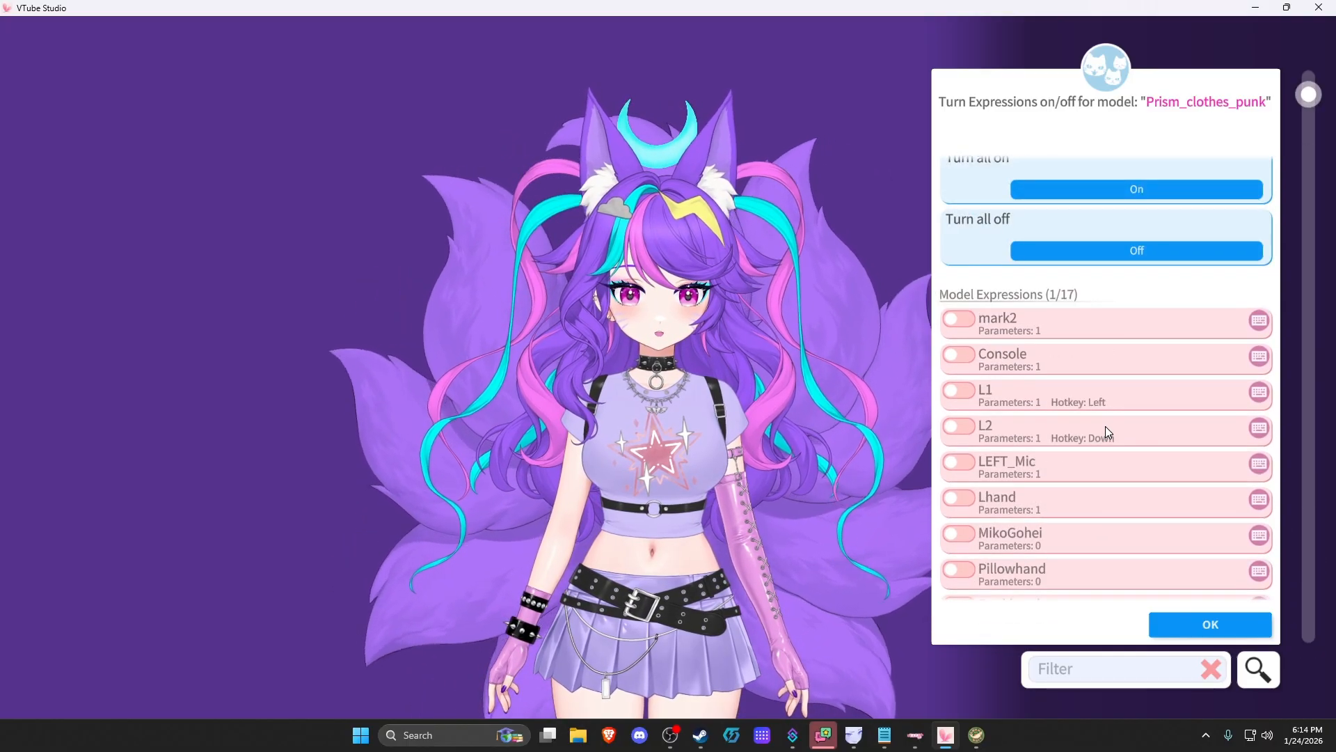
left_click(1211, 625)
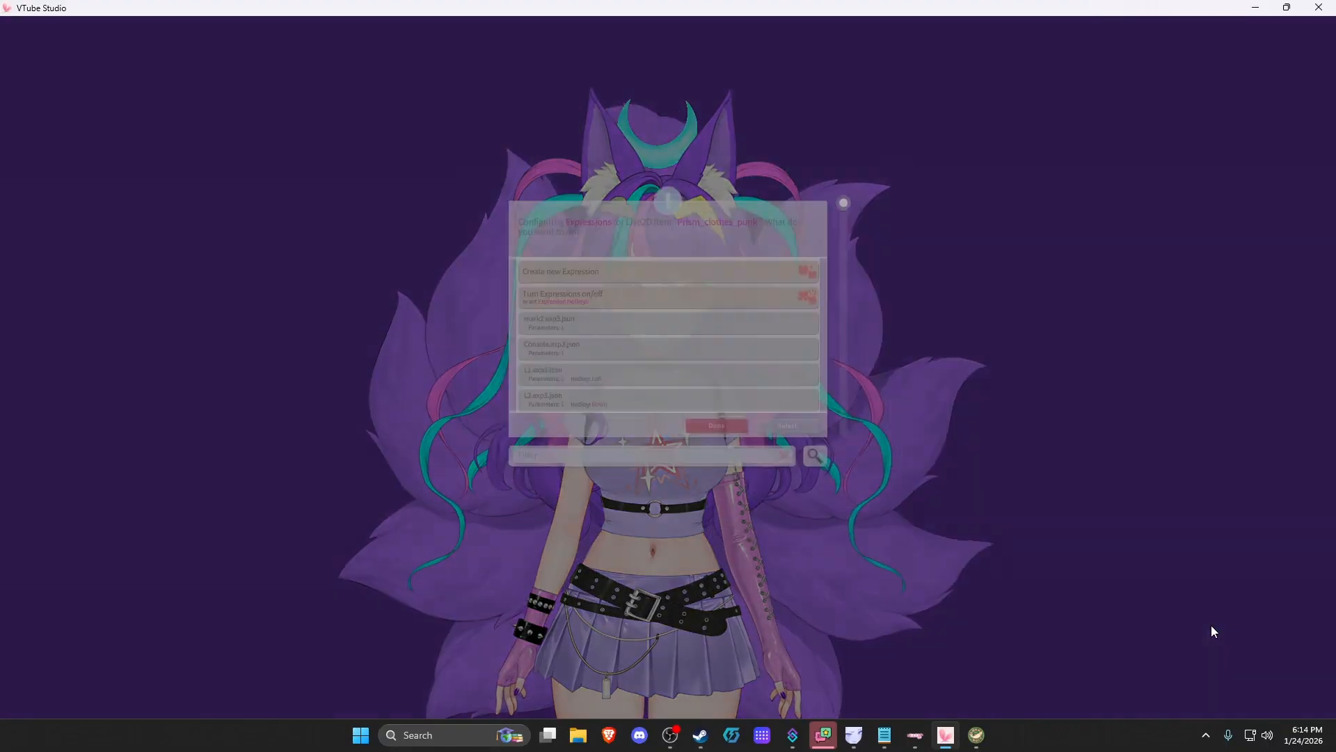
left_click(753, 510)
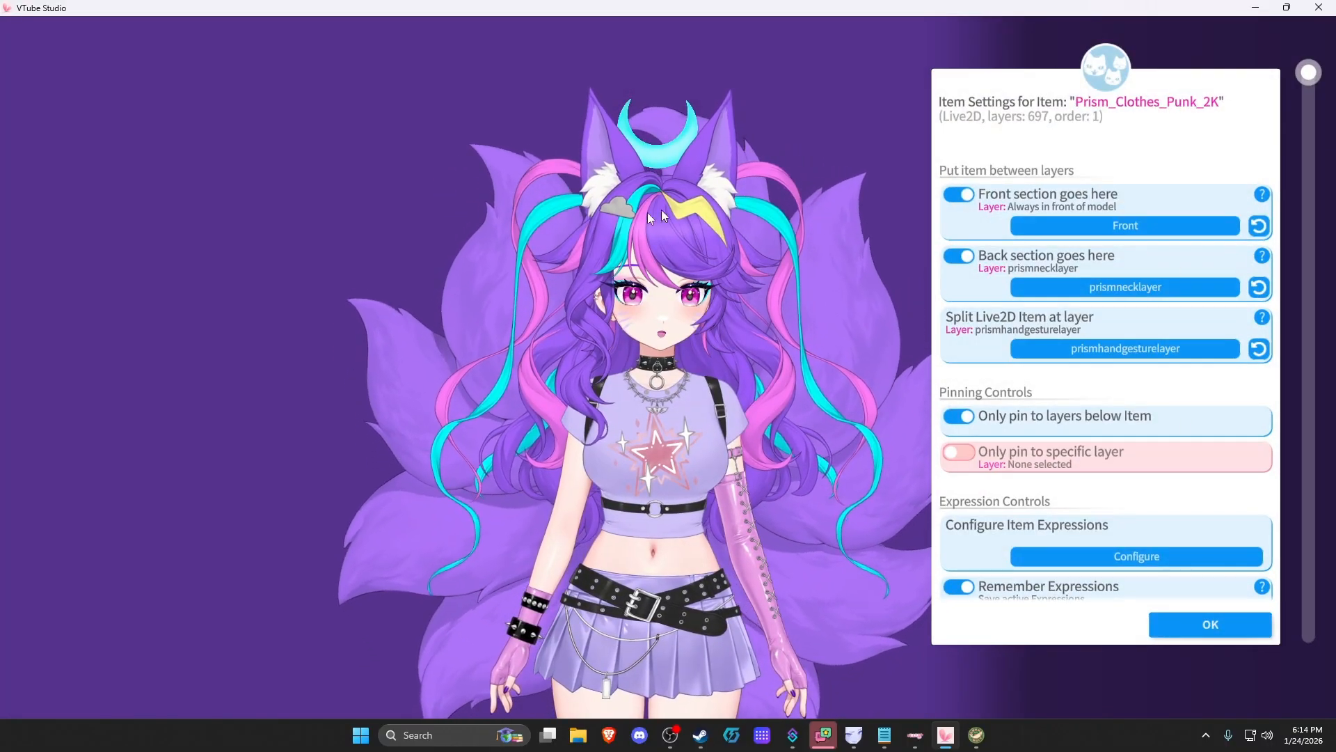
left_click(1178, 627)
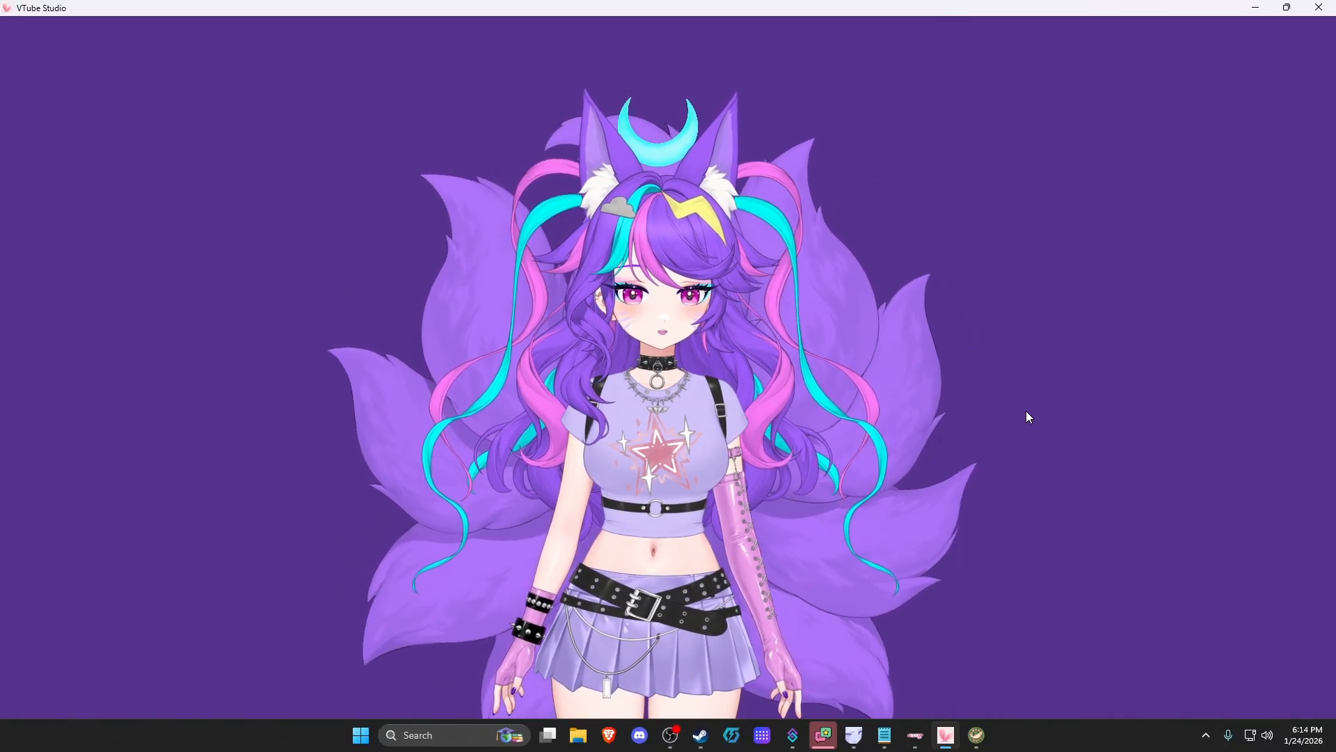
Restart VTube Studio from the Steam library, minimize Steam, and return to the loaded model with the main menu shown
double_click(1084, 258)
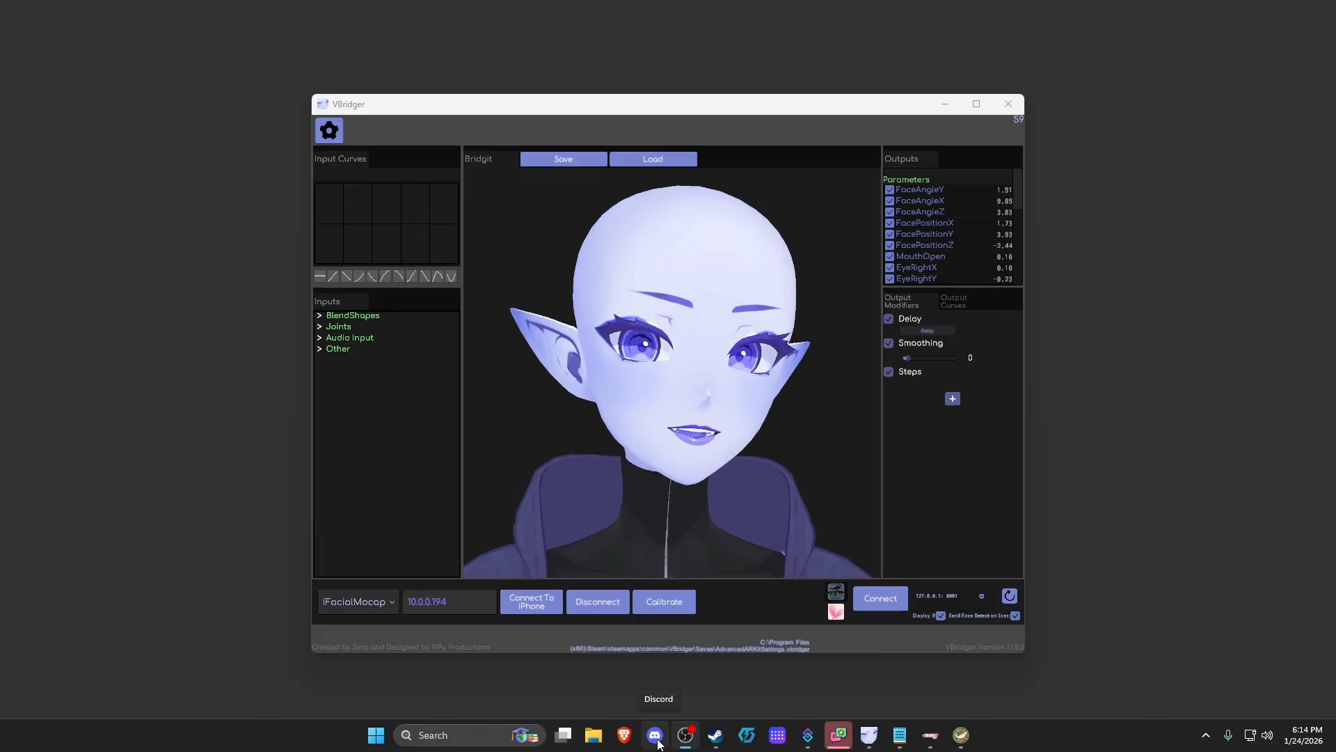
left_click(716, 737)
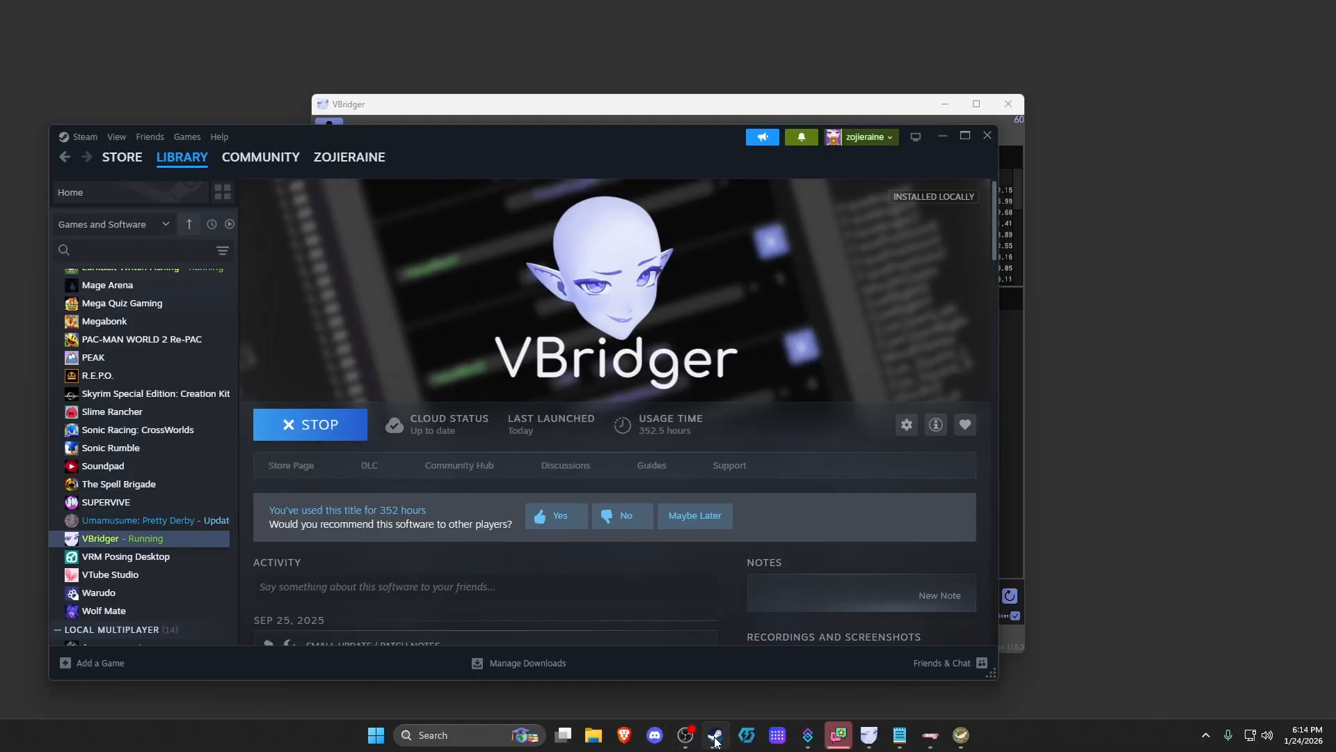
left_click(128, 575)
left_click(296, 434)
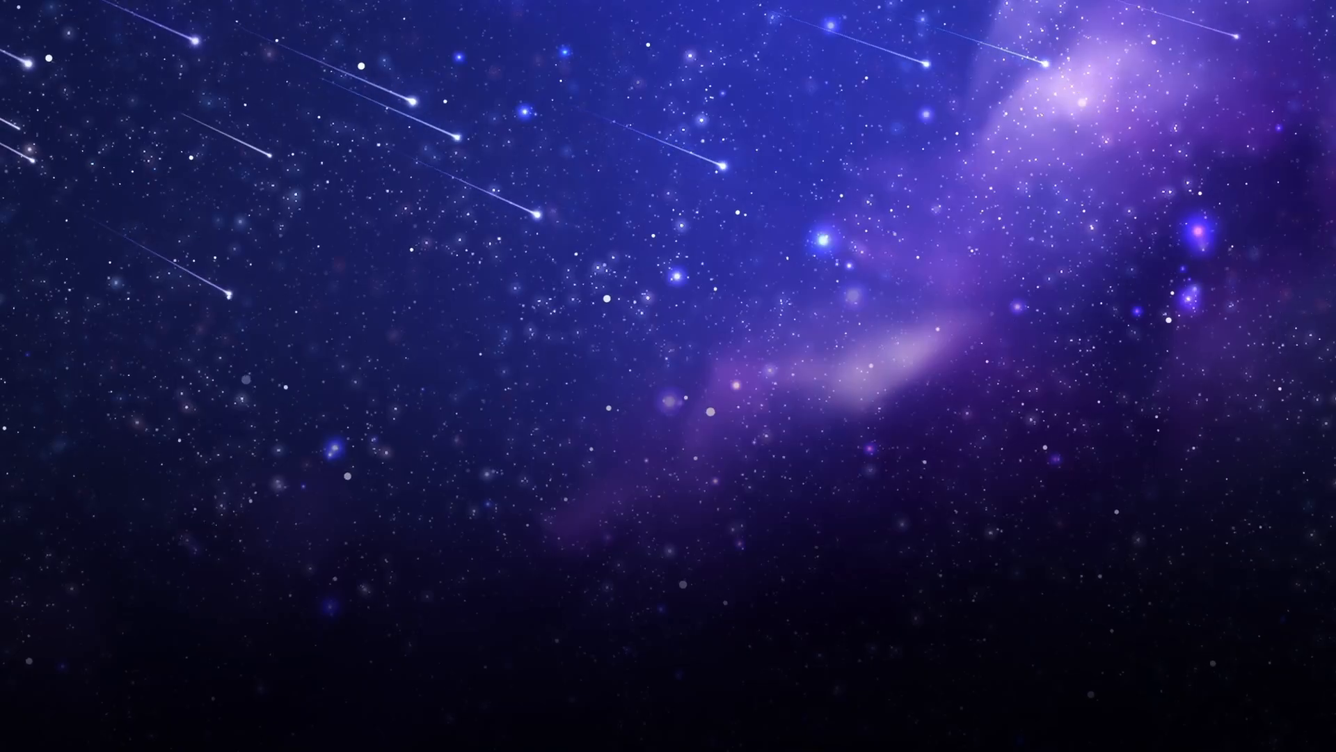
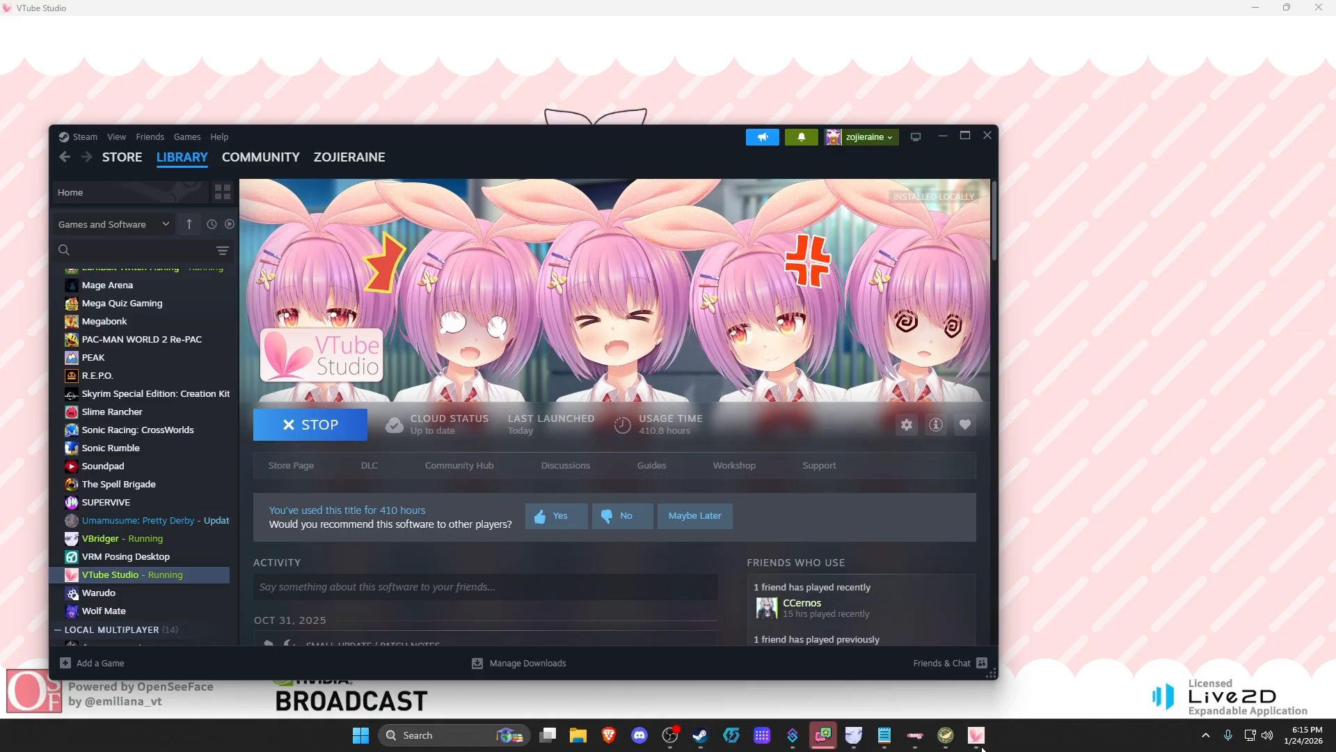
left_click(943, 136)
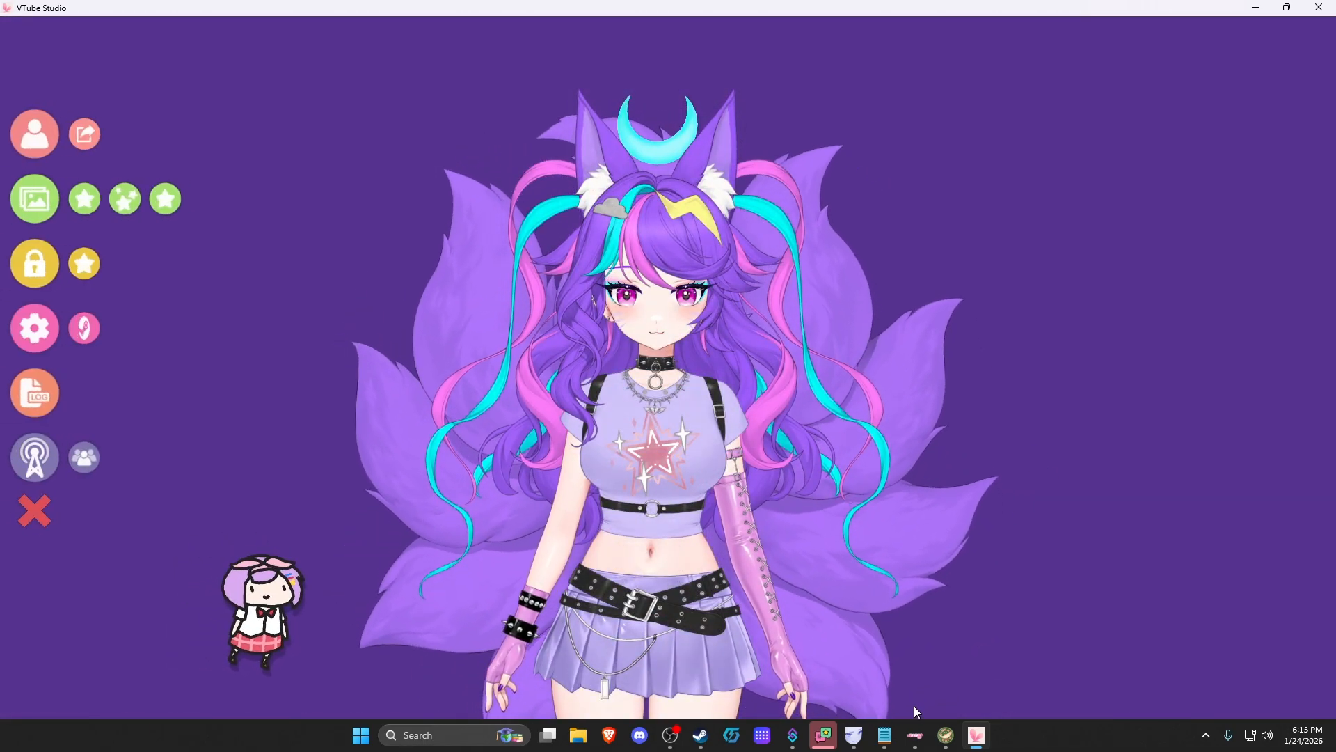
left_click(854, 735)
left_click(1083, 477)
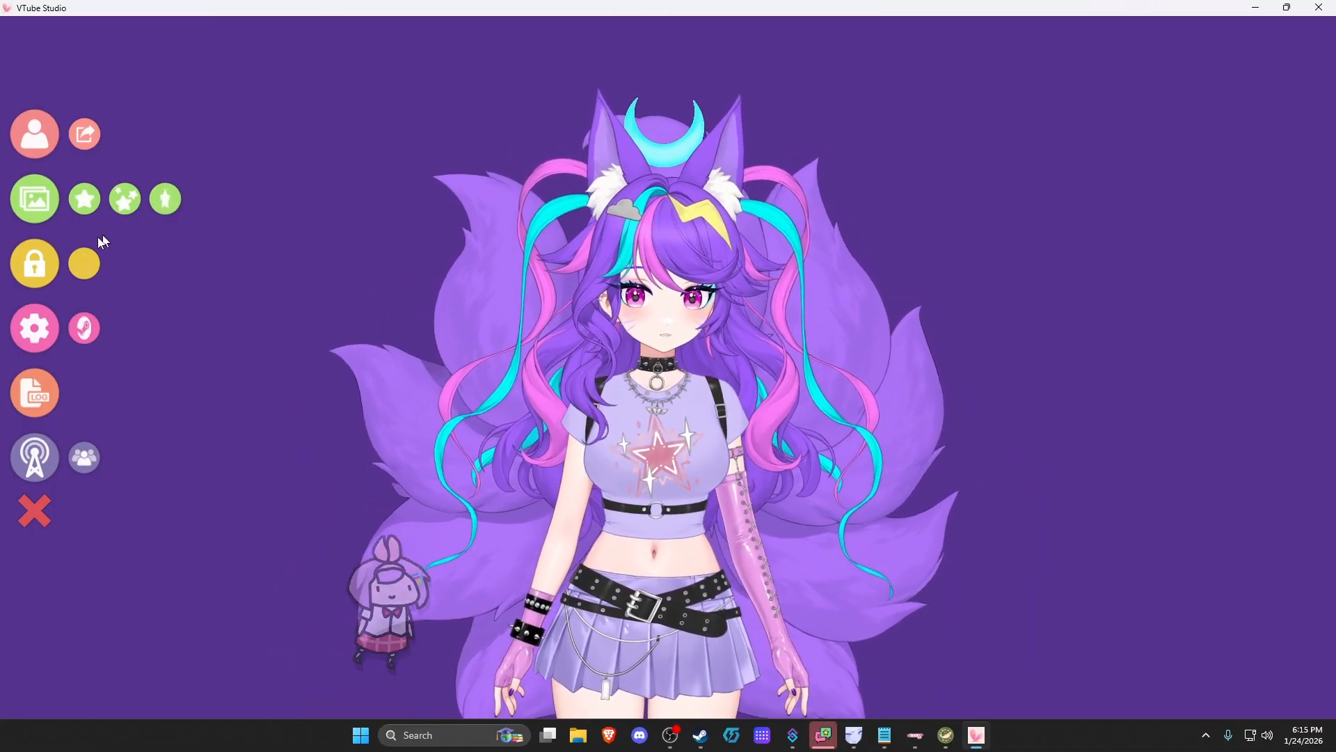
Open the item action choices of the unnamed hotkey at the end of the model's hotkey settings
left_click(46, 337)
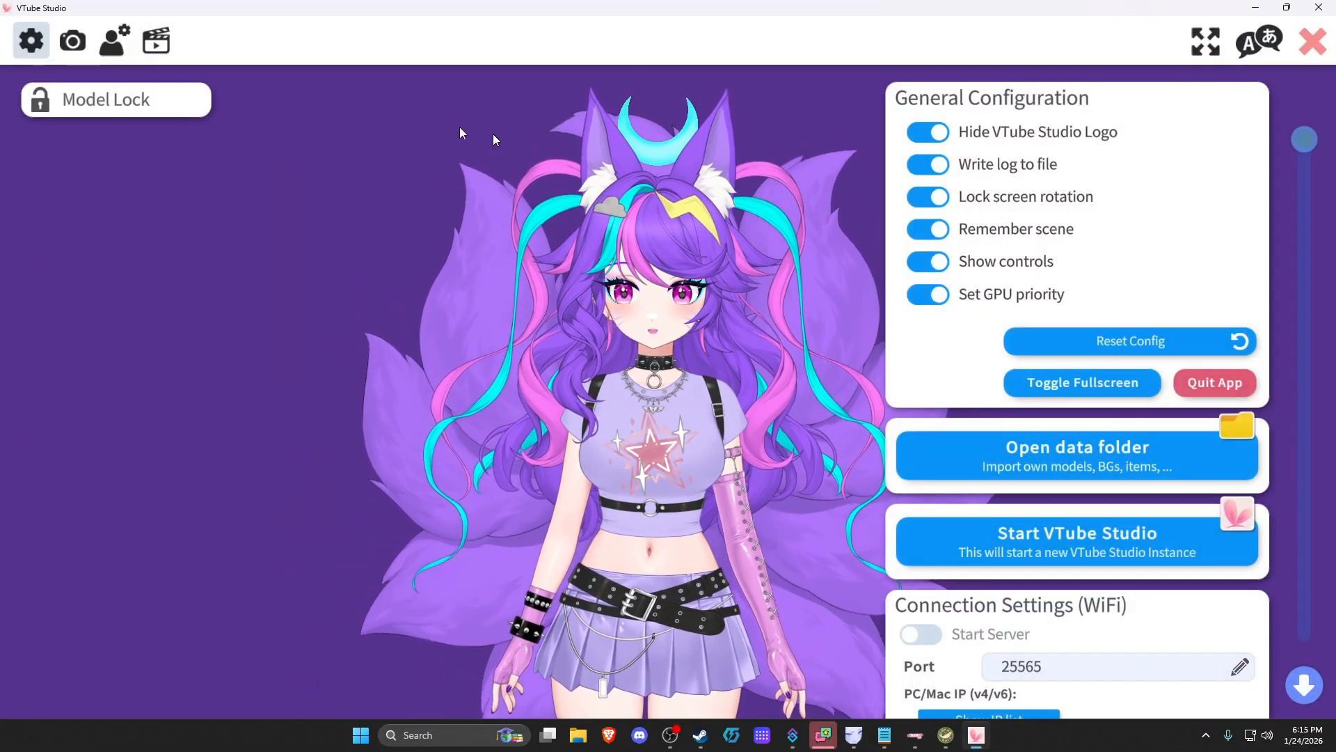
left_click(156, 41)
scroll(1296, 477, "down", 3)
left_click_drag(1304, 177, 1304, 576)
left_click(1030, 498)
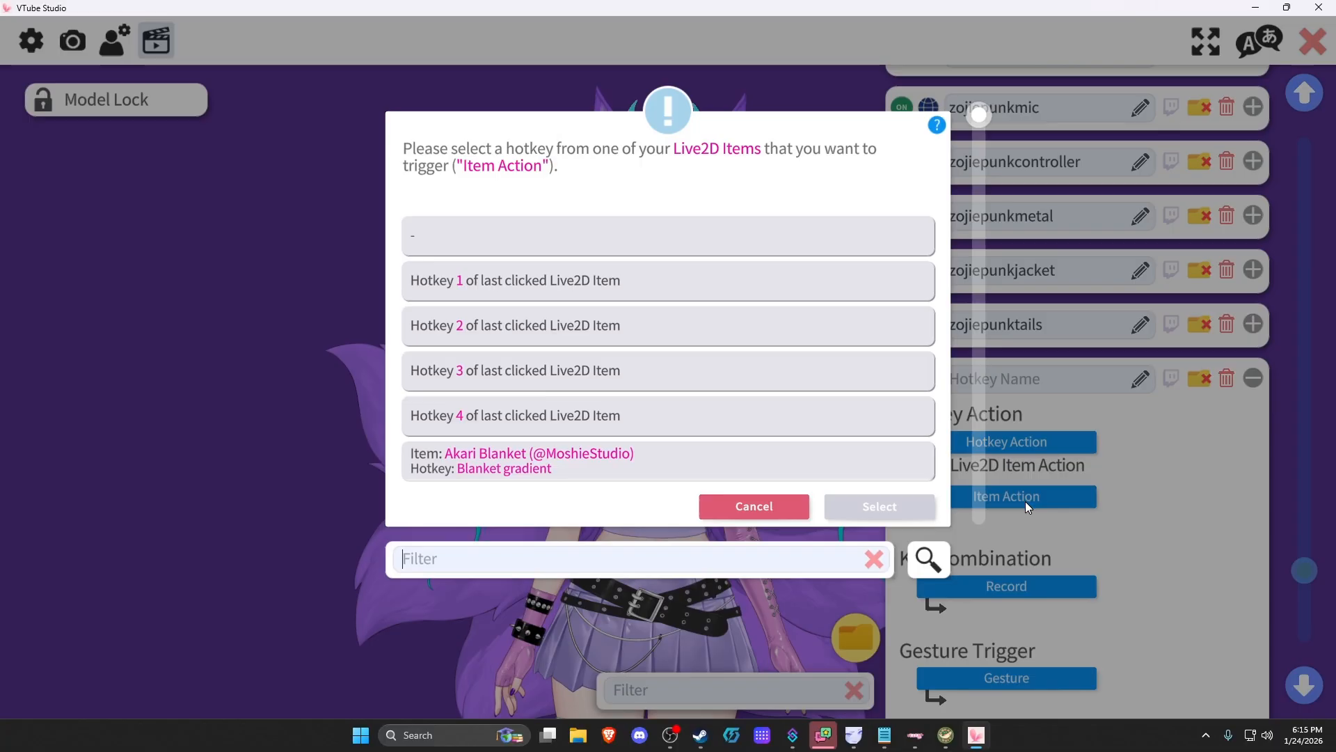
Examine the full list of Live2D item hotkeys for a smolbooba entry under Prism_Clothes_Punk_2K, and cancel without choosing one
left_click_drag(981, 118, 1009, 440)
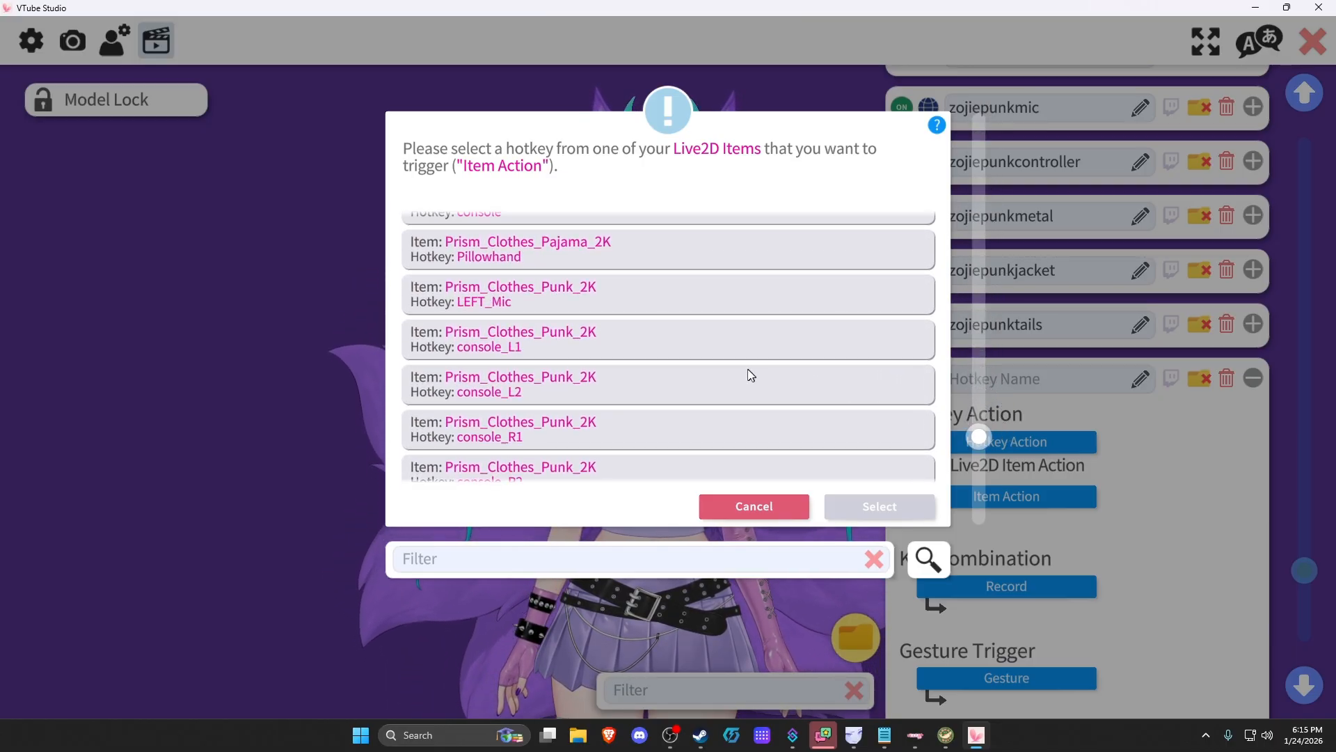
scroll(747, 369, "down", 5)
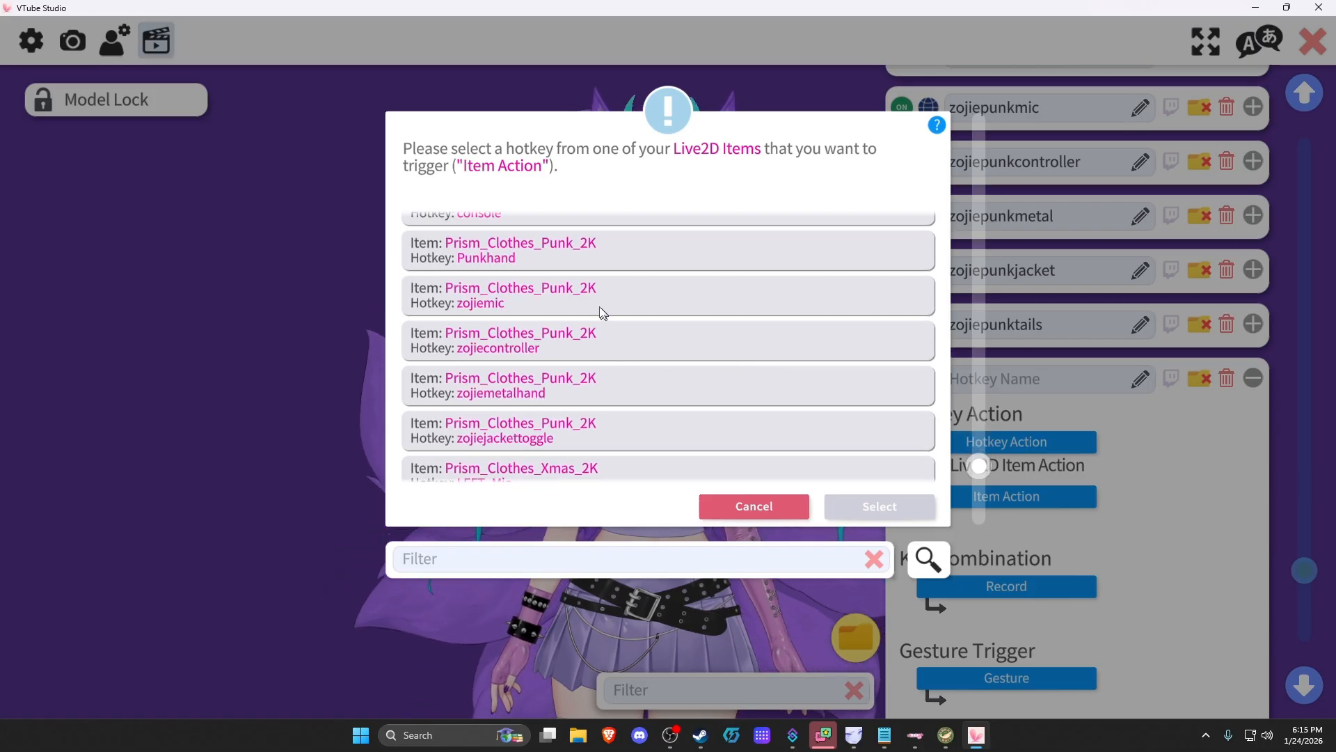
scroll(658, 340, "down", 5)
scroll(664, 352, "down", 4)
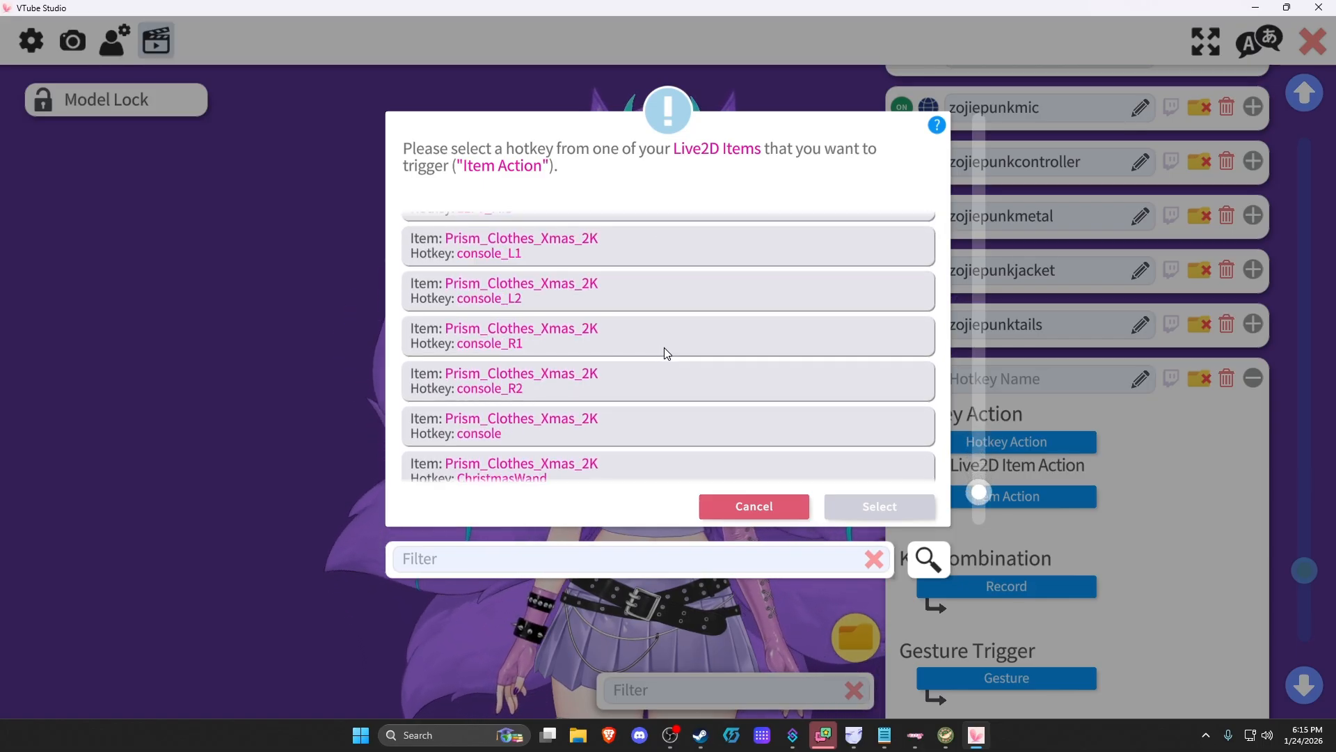
scroll(677, 387, "down", 5)
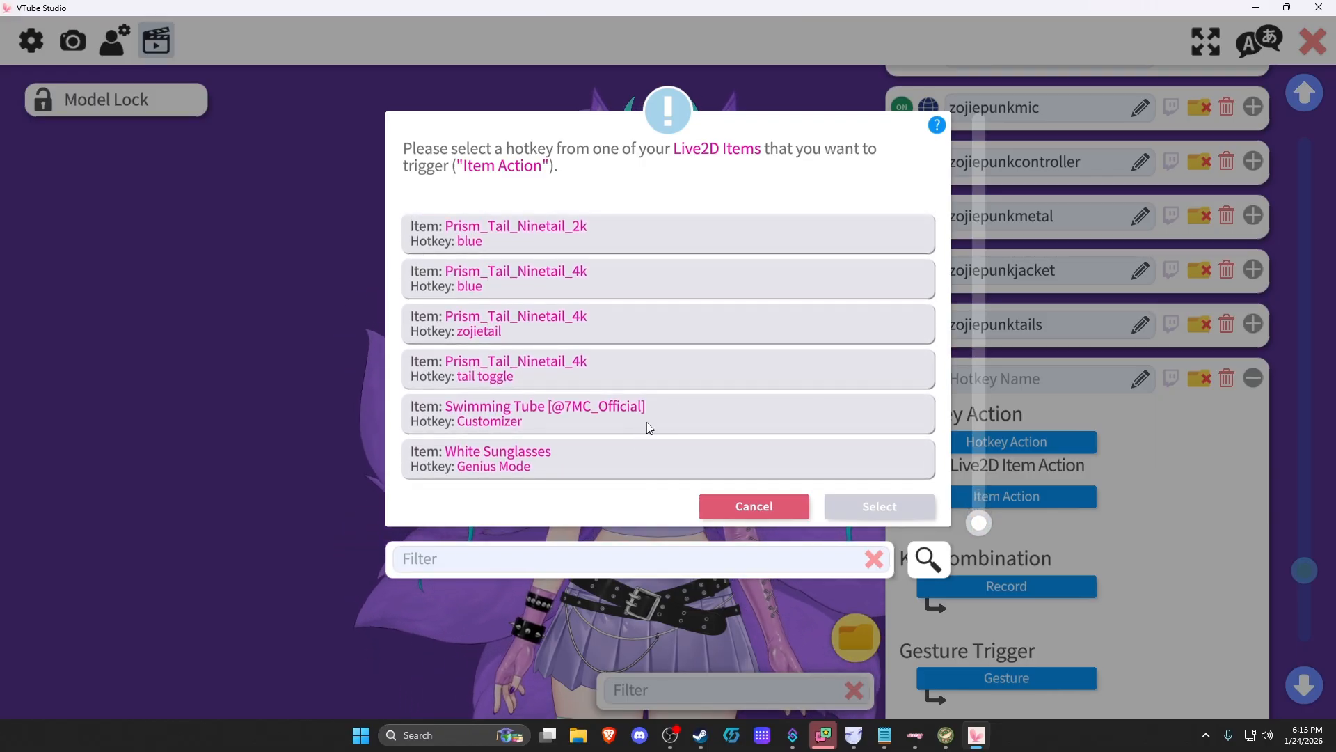
scroll(661, 412, "up", 8)
scroll(668, 402, "up", 6)
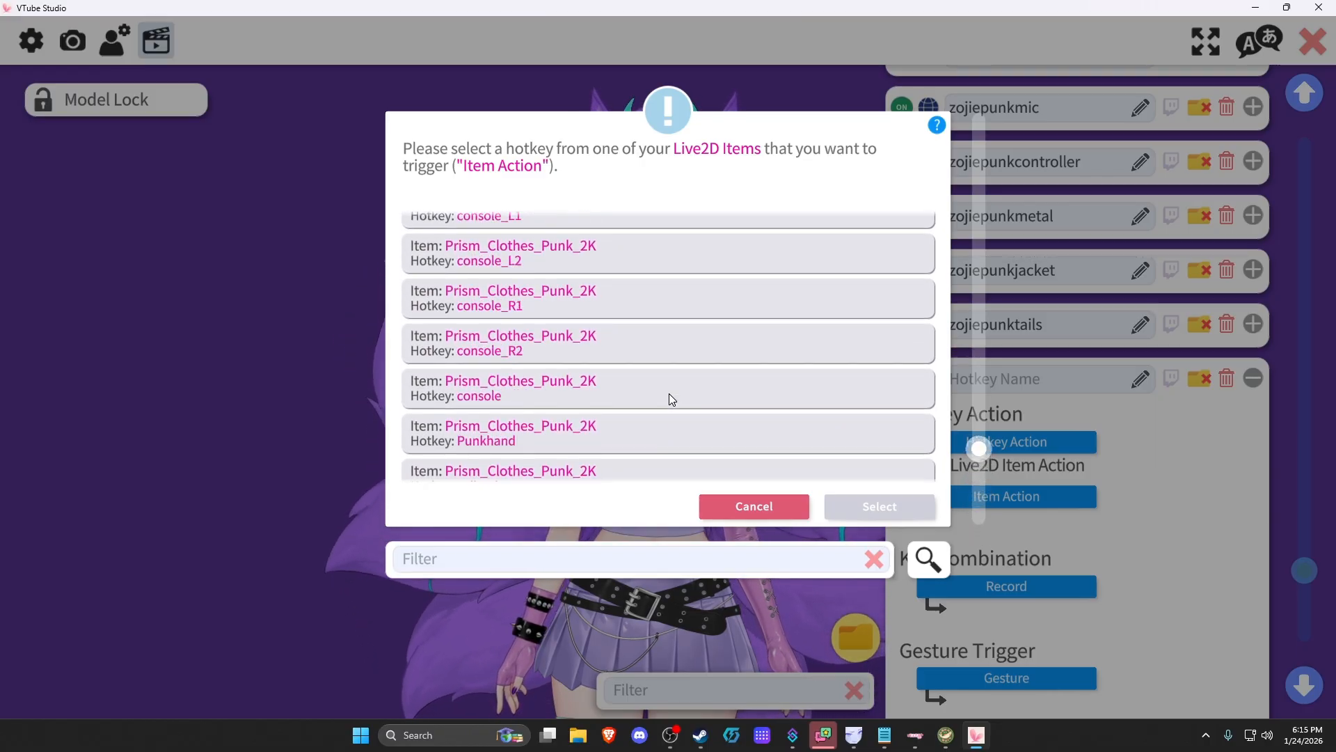
scroll(689, 395, "up", 8)
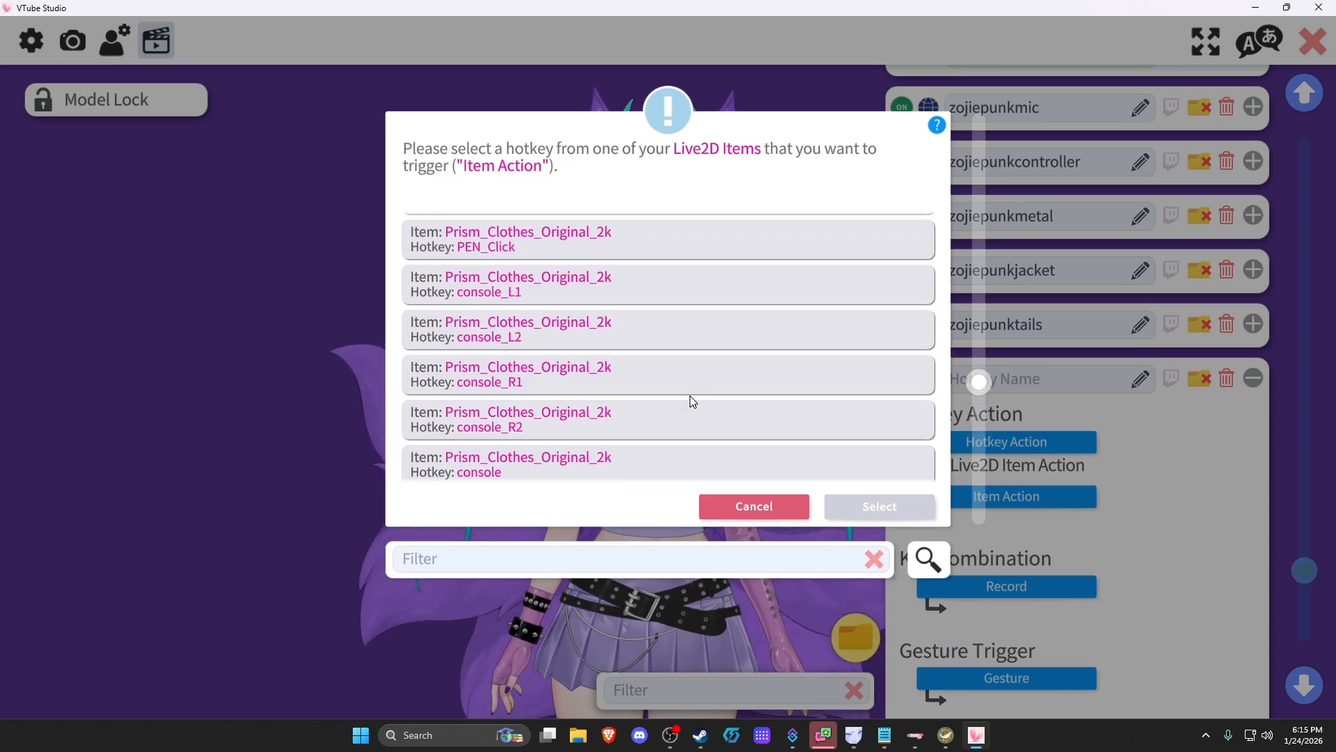
scroll(694, 401, "up", 8)
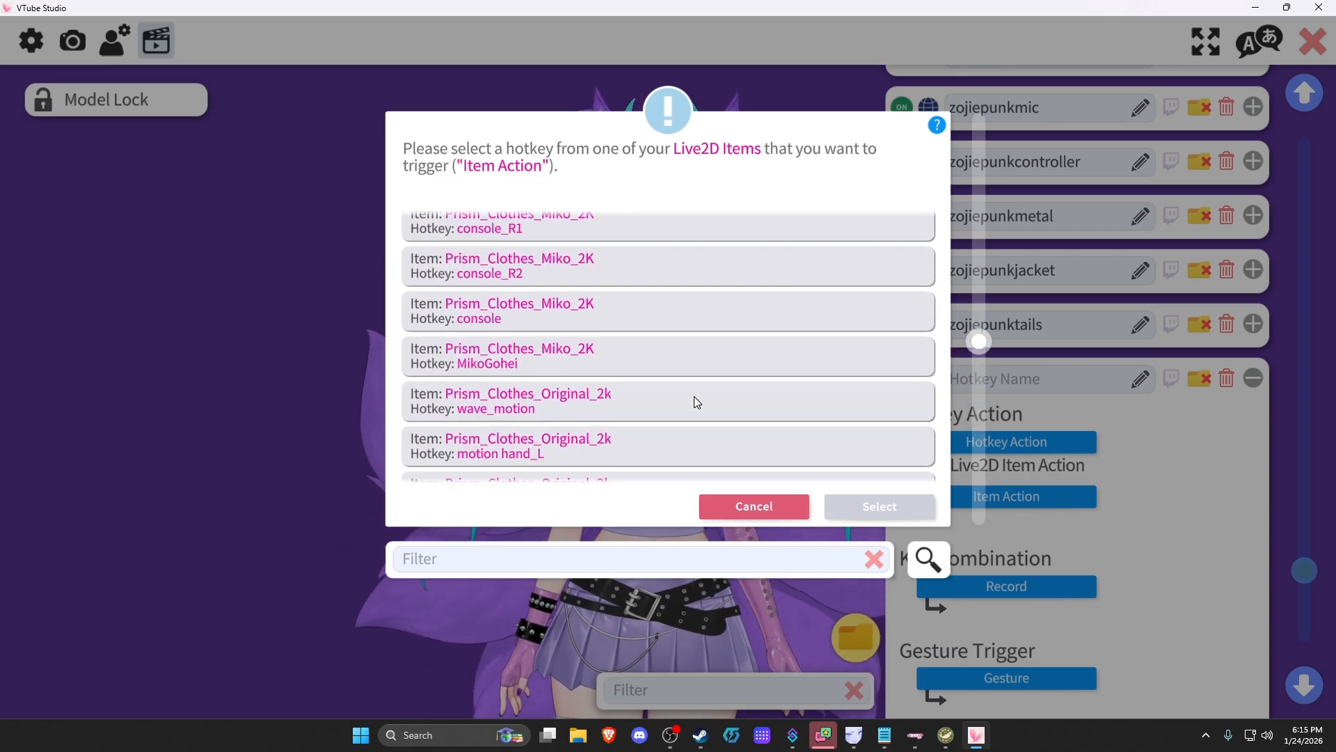
scroll(699, 402, "up", 8)
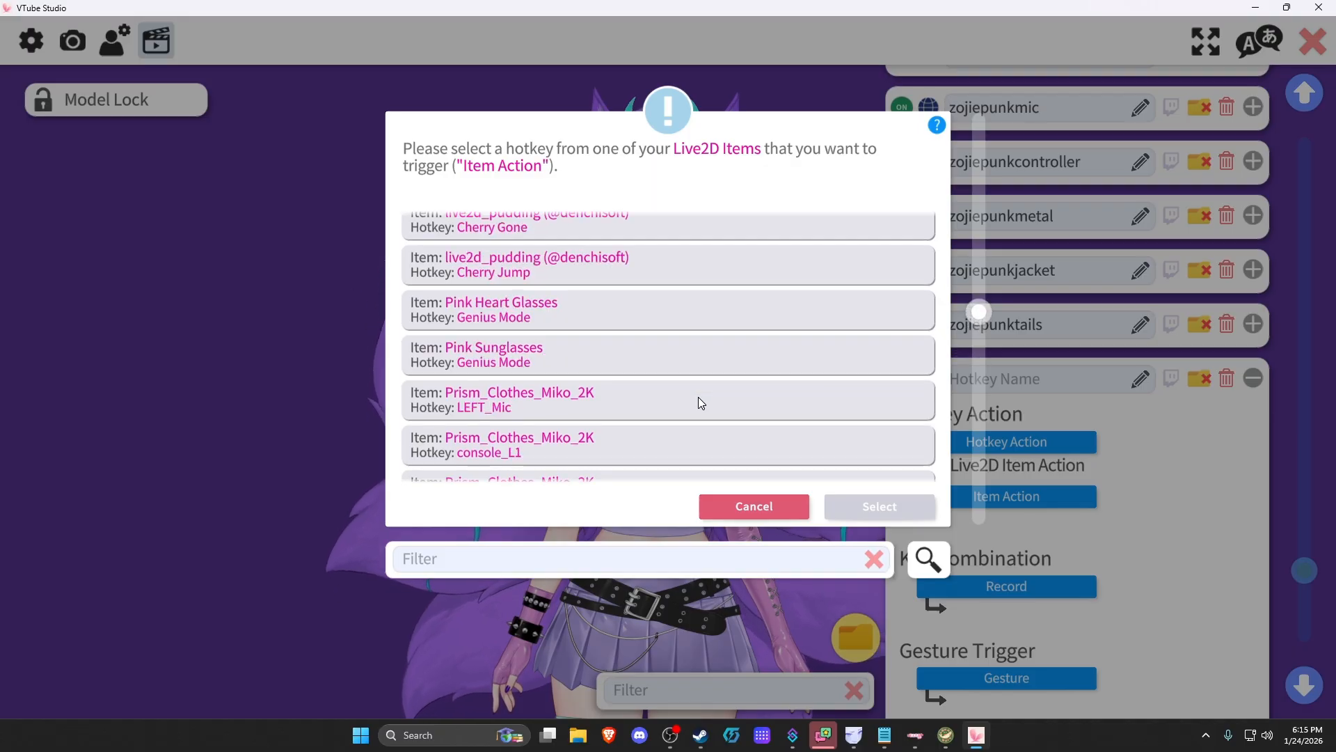
scroll(604, 438, "up", 3)
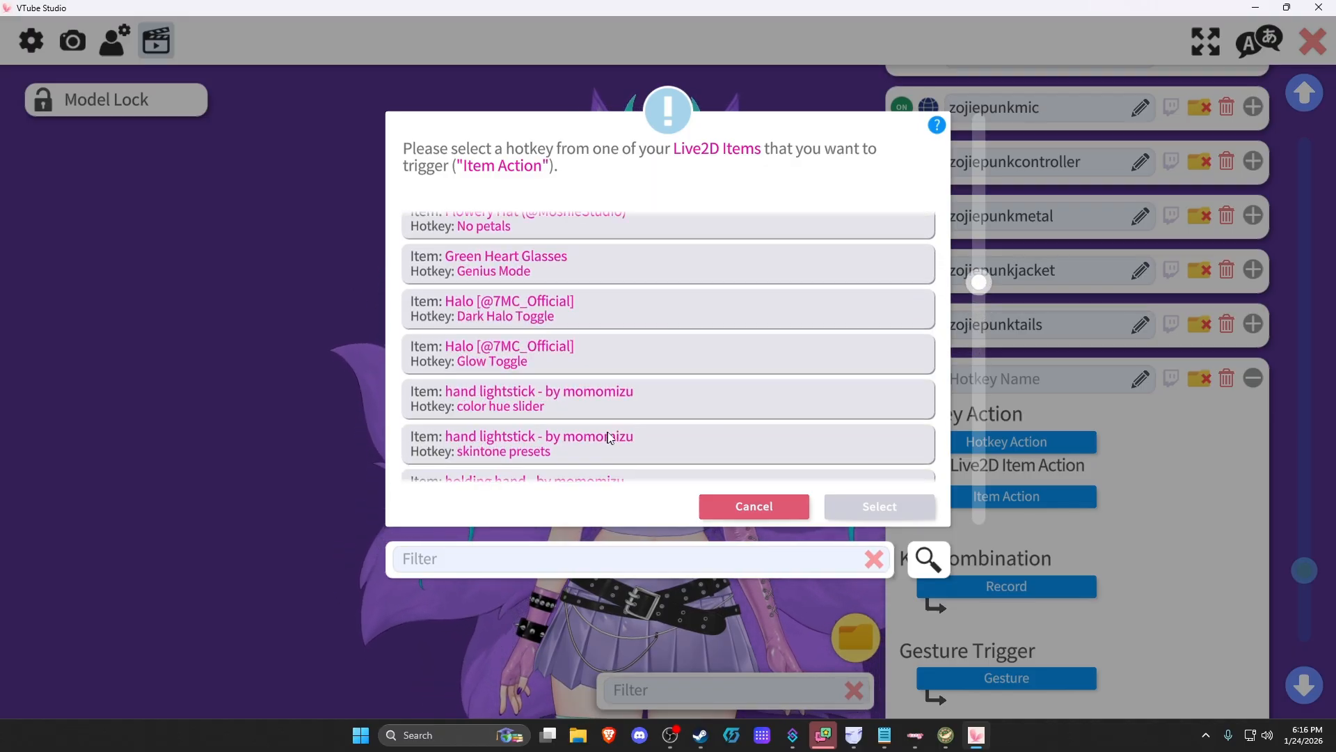
scroll(702, 434, "up", 10)
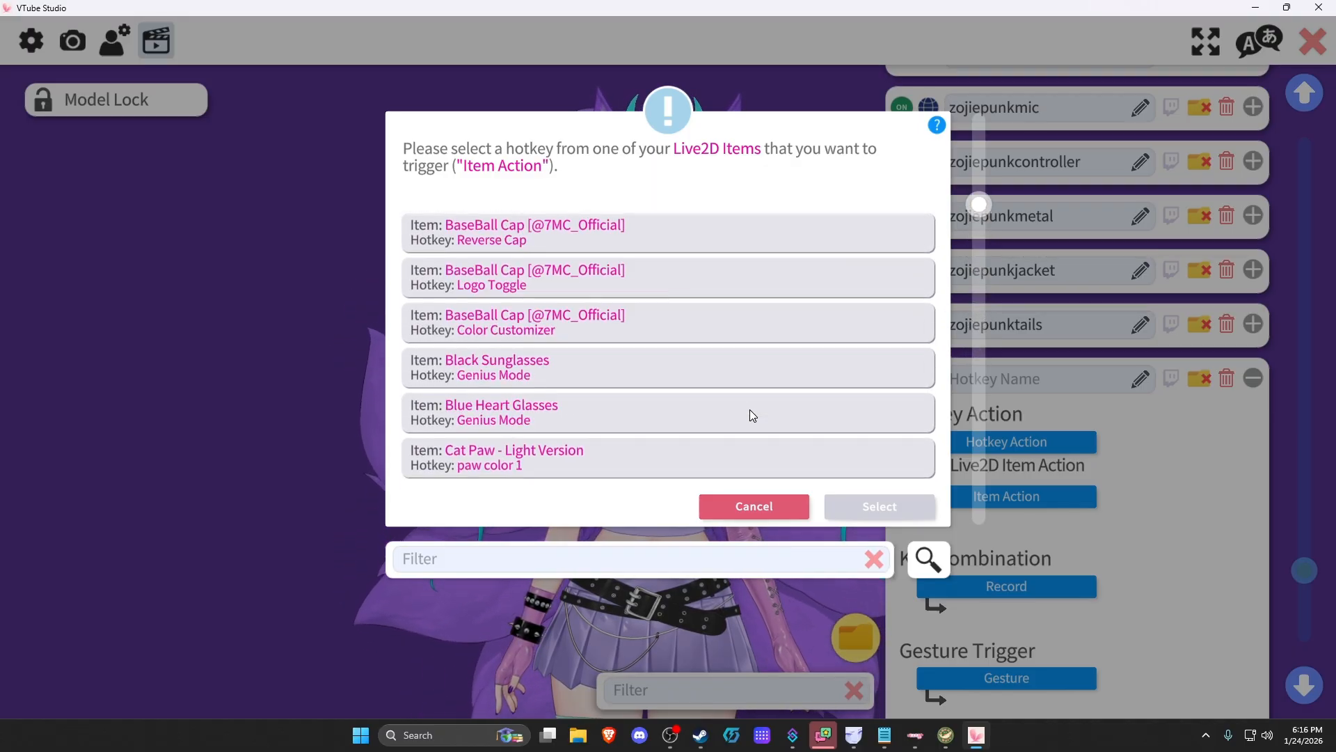
scroll(755, 407, "up", 10)
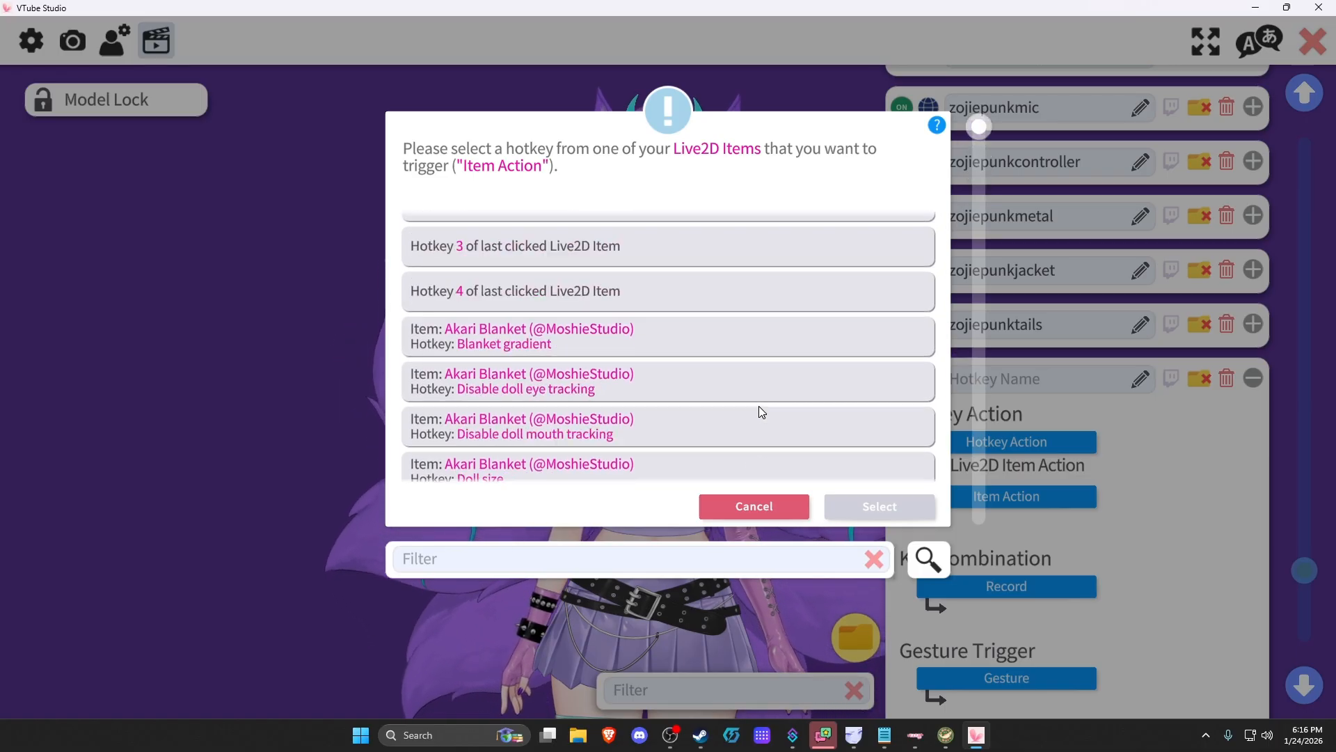
left_click(771, 505)
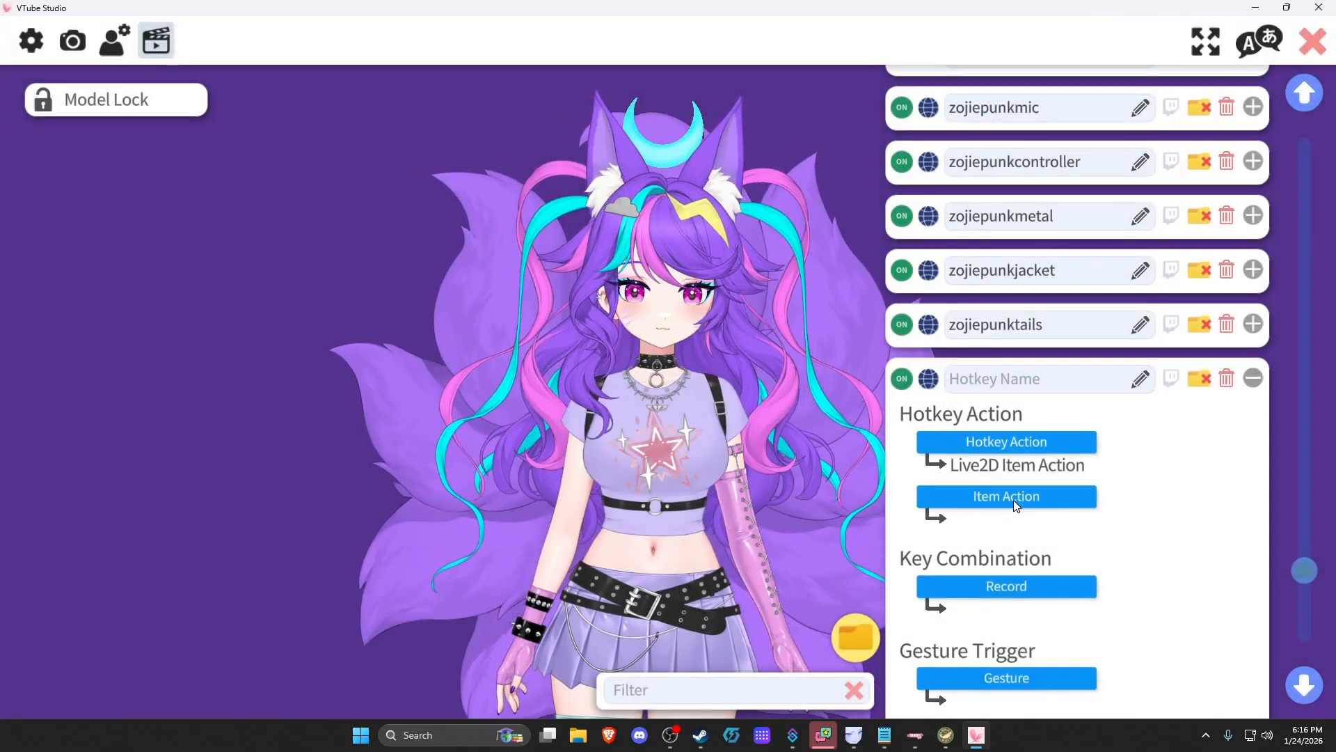
Set the unnamed hotkey's action to Set/Unset Expression (exp3)
left_click(1012, 441)
scroll(755, 320, "down", 1)
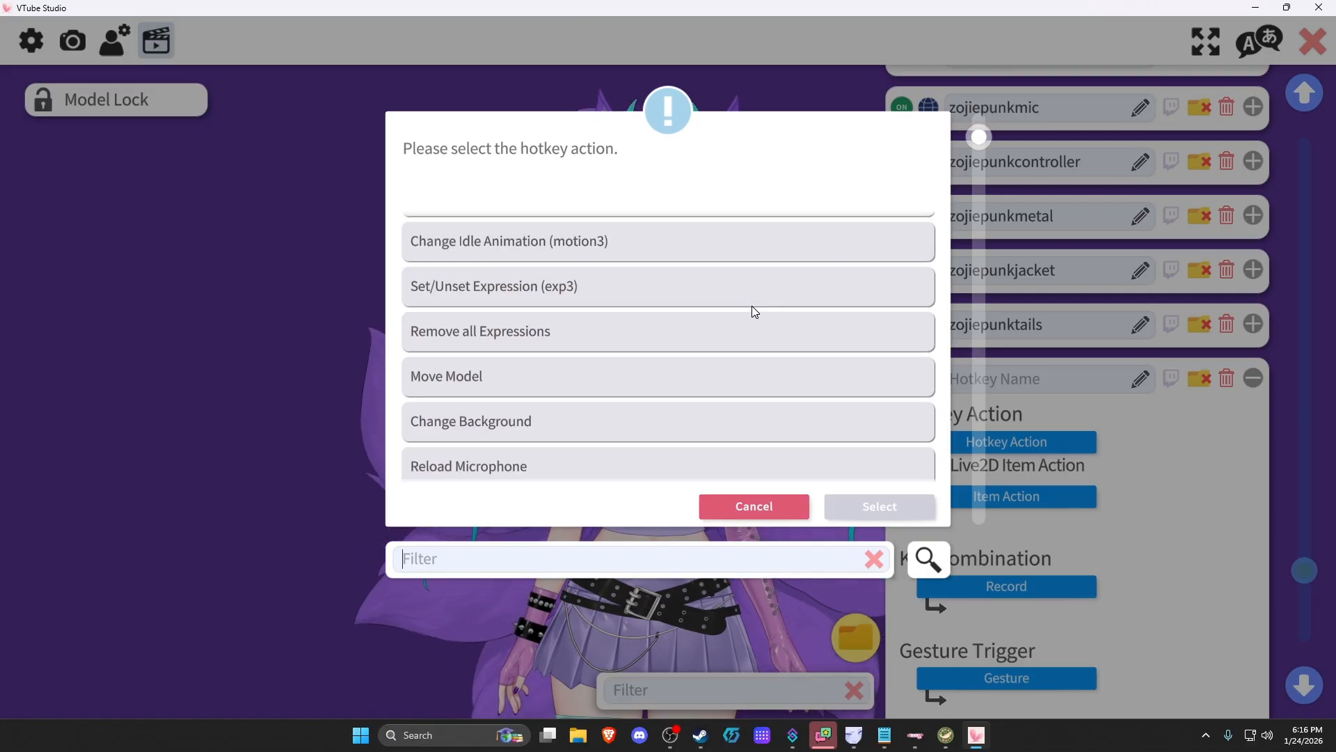
left_click(658, 288)
scroll(666, 309, "down", 11)
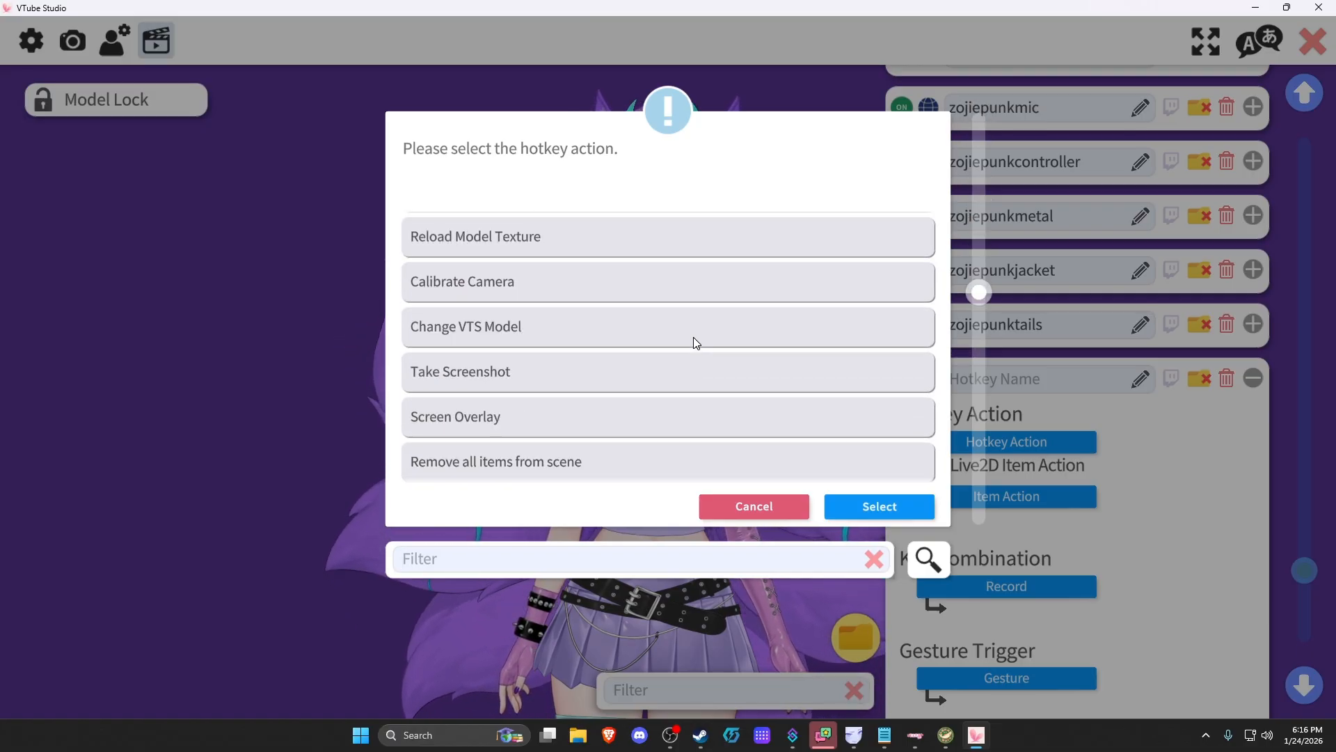
scroll(701, 351, "down", 3)
scroll(721, 353, "up", 2)
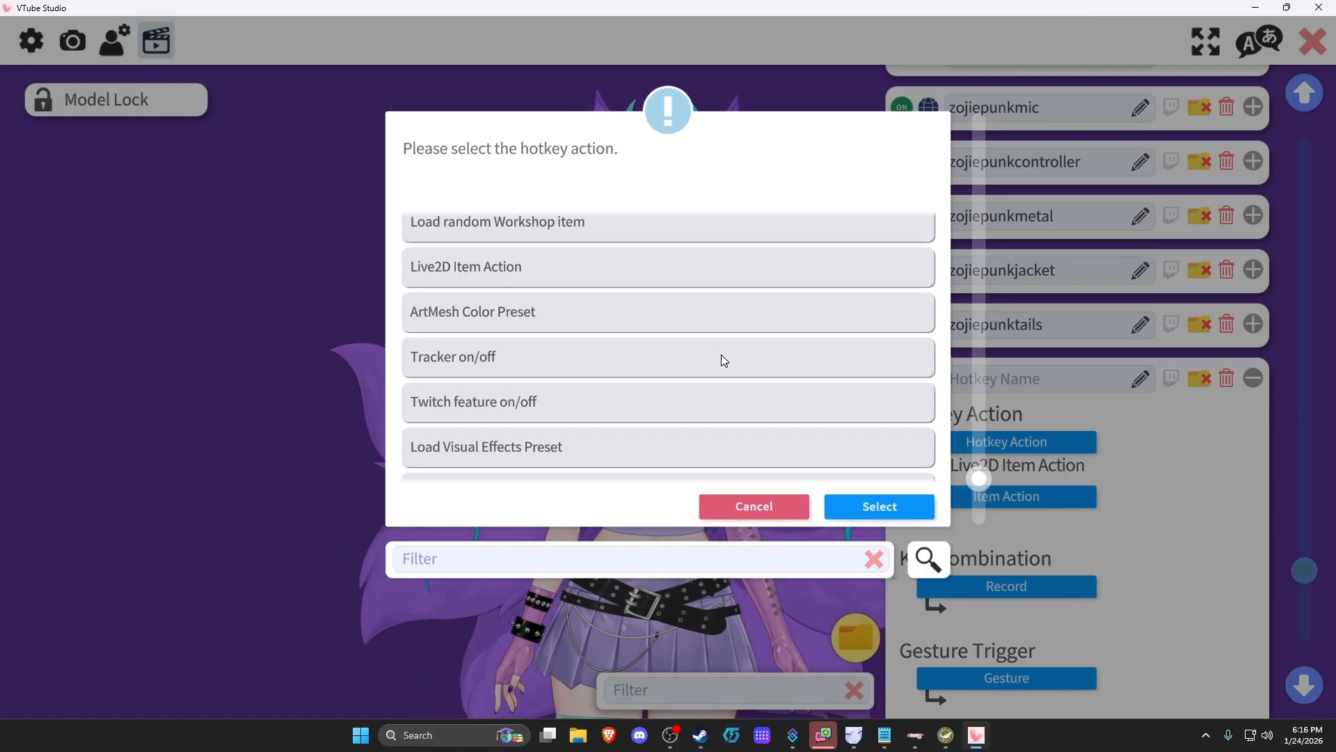
left_click(887, 516)
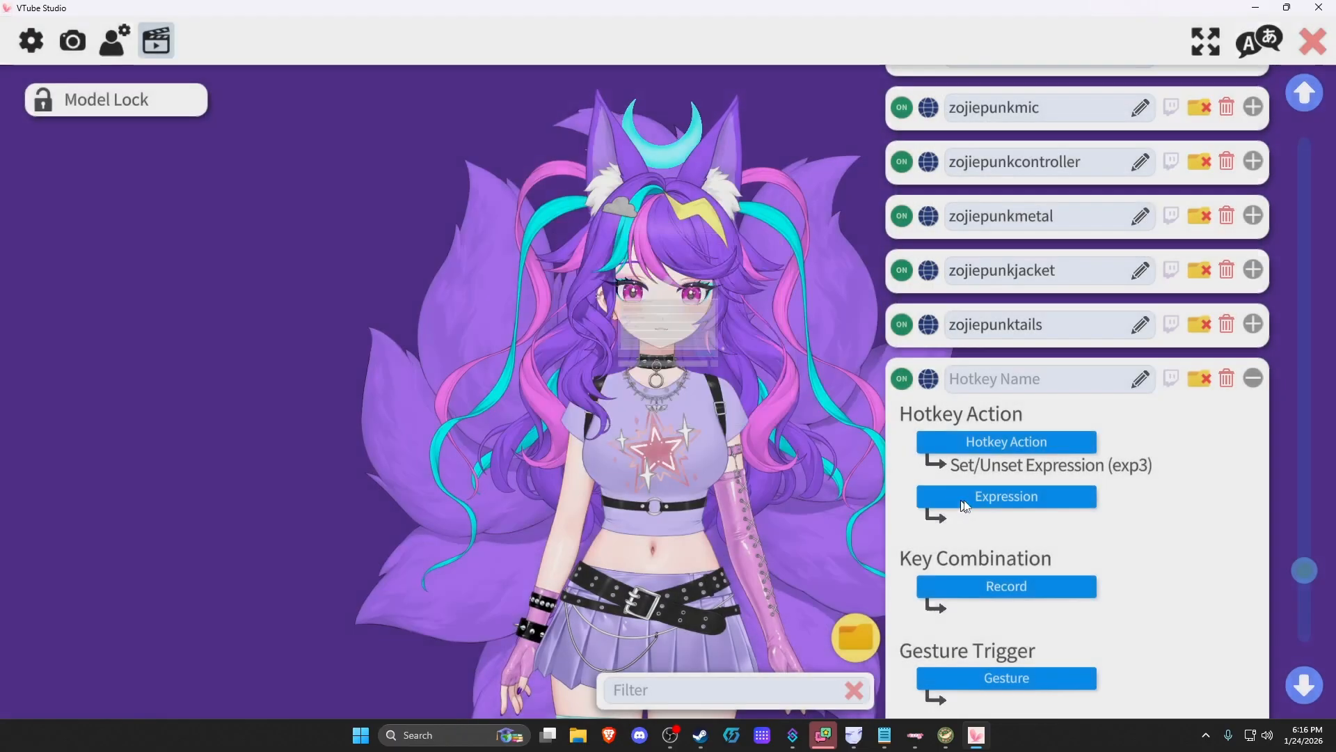
Examine the model's expression list for the unnamed hotkey for a smolbooba entry, and cancel without choosing one
left_click(1002, 499)
scroll(728, 348, "down", 4)
scroll(729, 350, "down", 15)
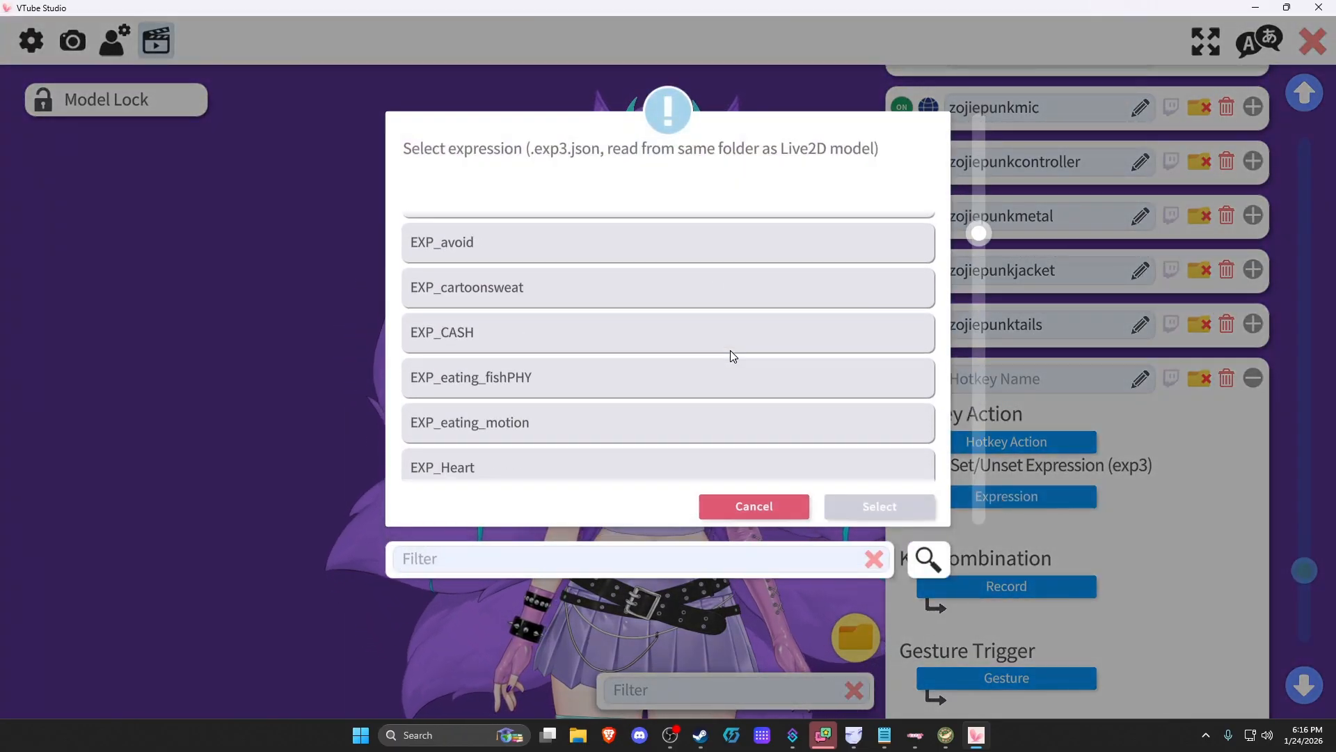
scroll(736, 353, "down", 3)
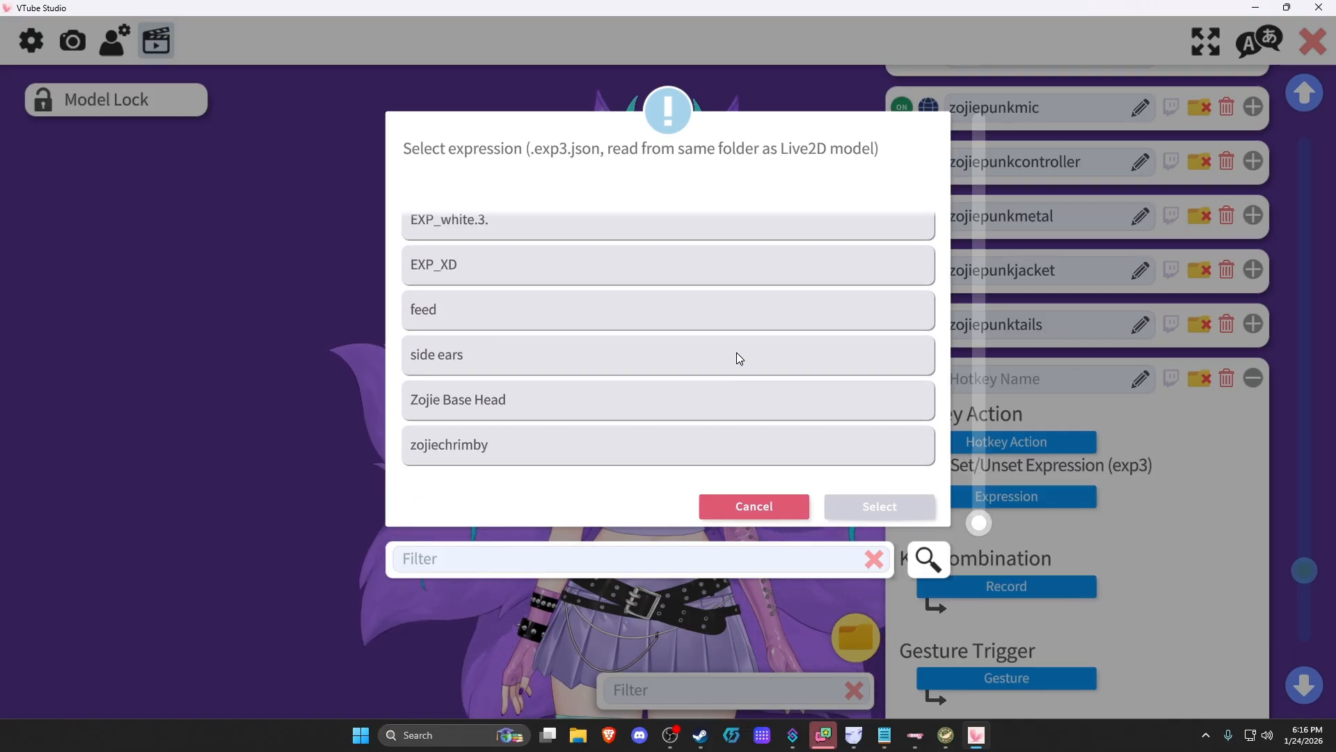
scroll(745, 399, "up", 6)
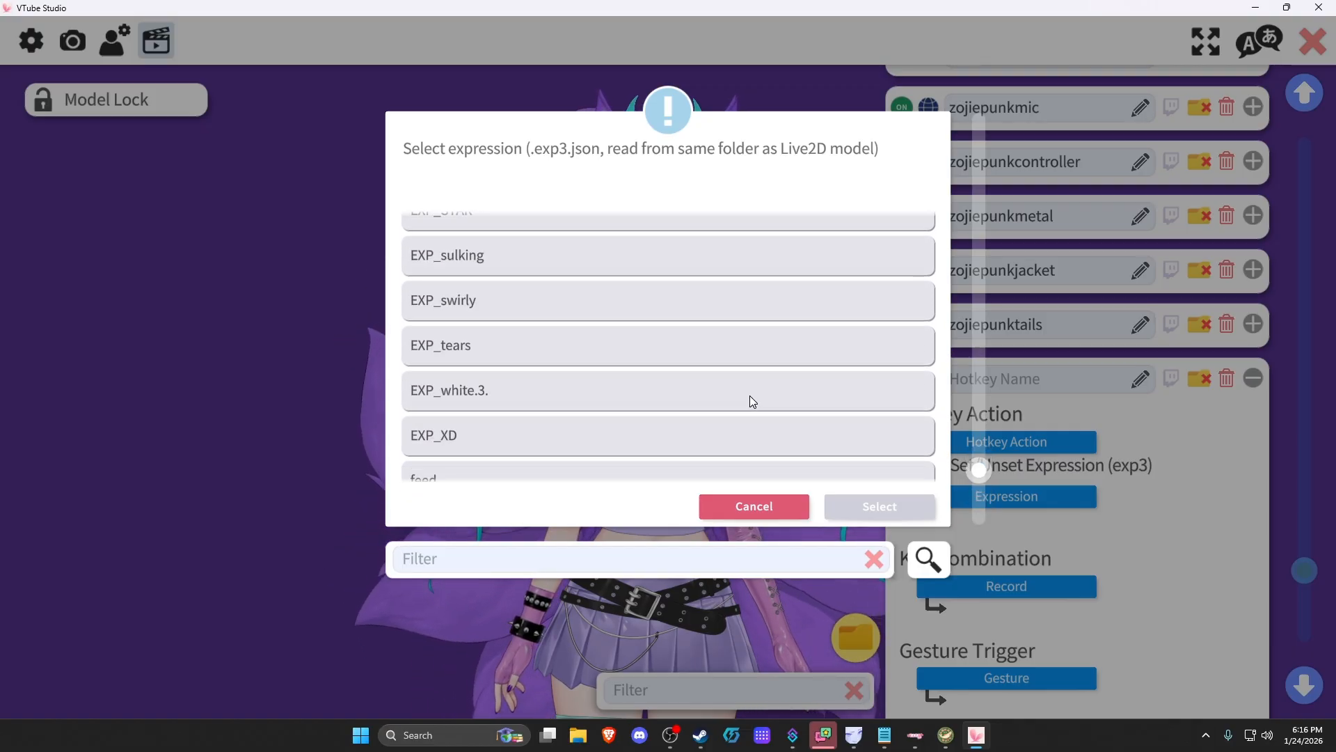
left_click_drag(976, 412, 947, 127)
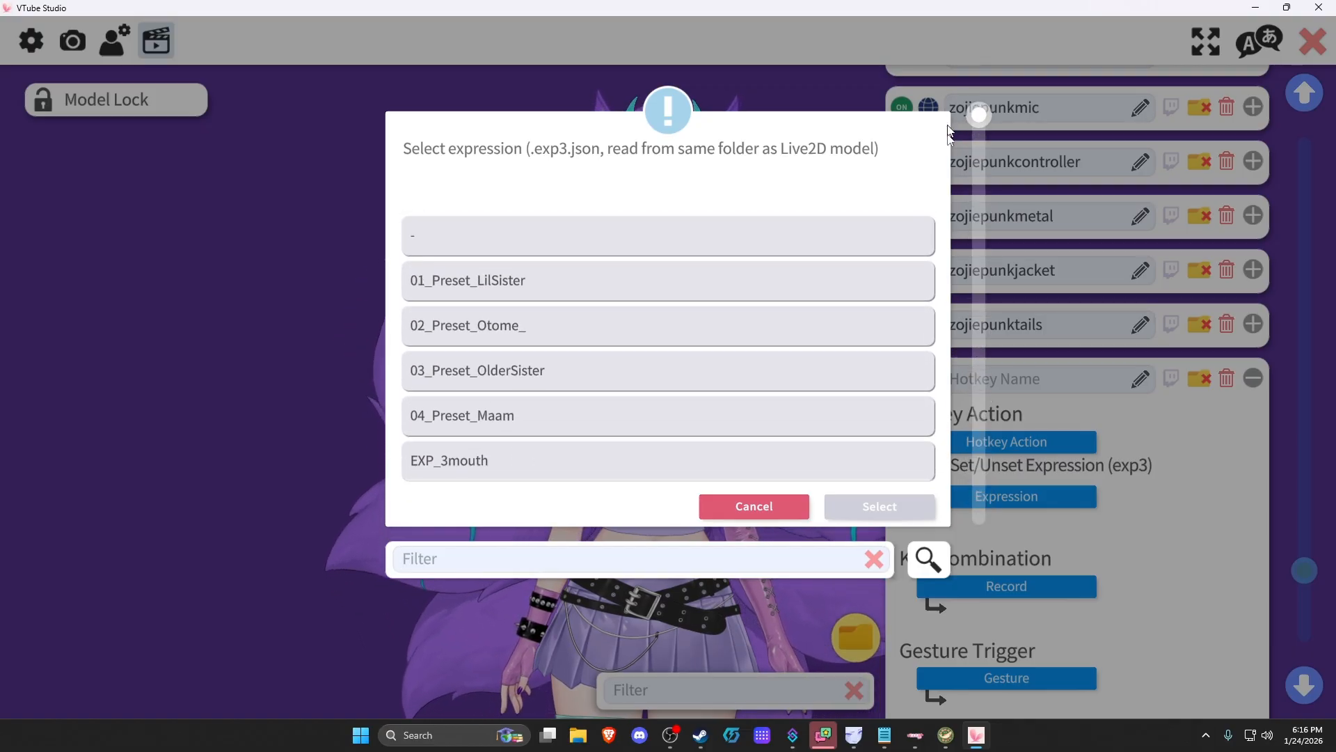
left_click(754, 507)
Set the unnamed hotkey's action to Live2D Item Action
left_click(1040, 442)
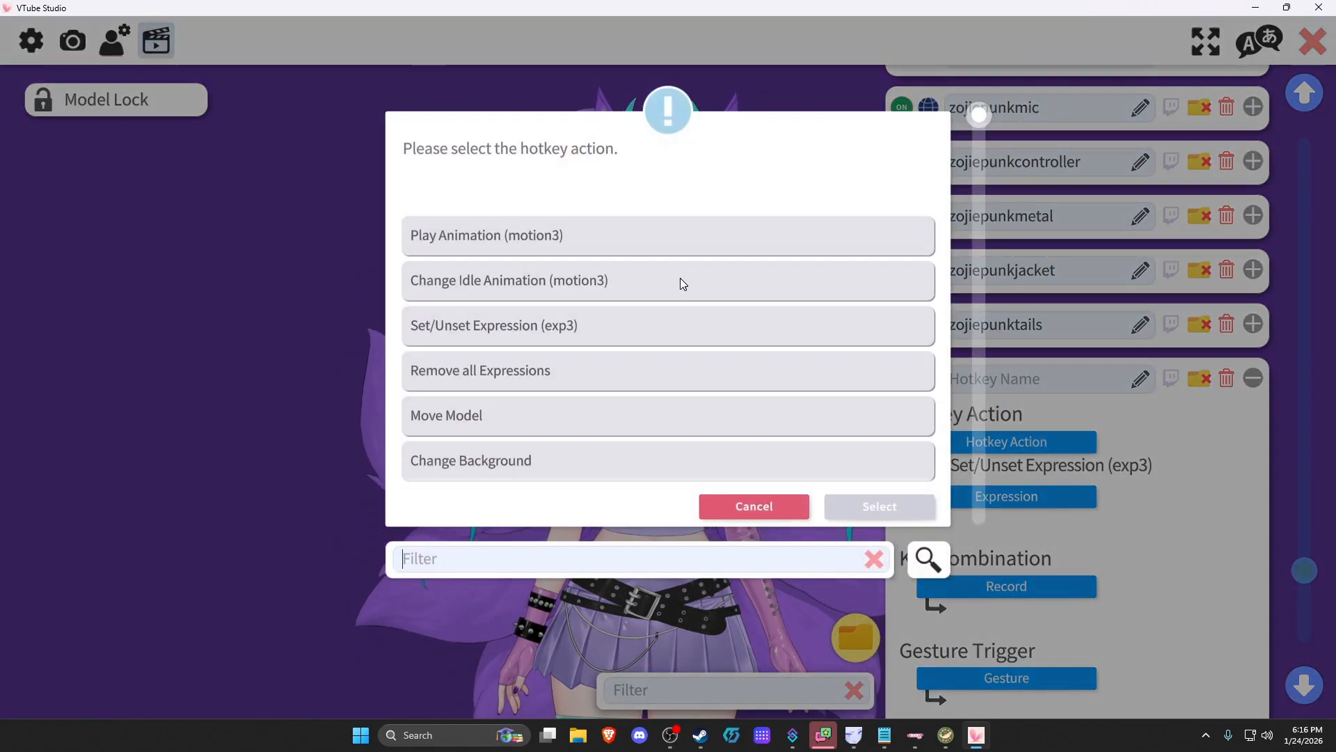
scroll(681, 306, "down", 4)
scroll(691, 336, "down", 6)
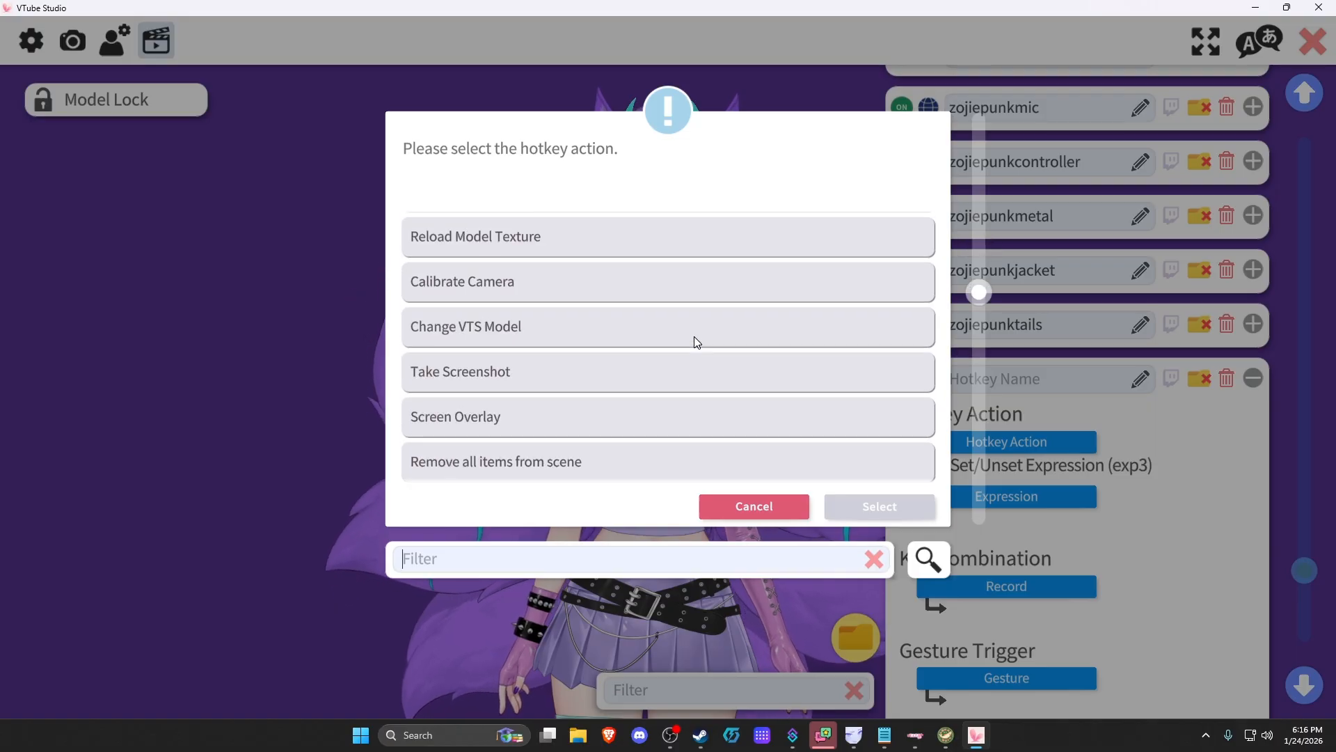
scroll(731, 411, "down", 2)
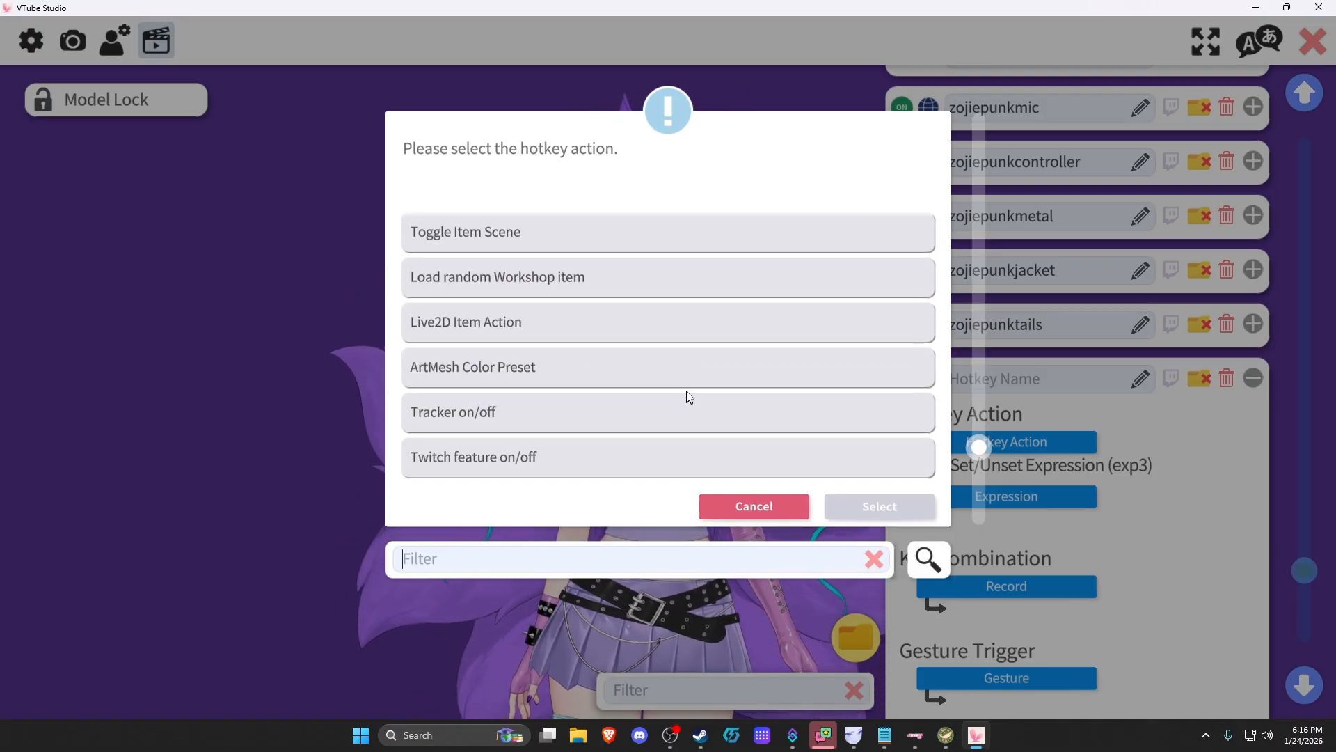
scroll(689, 341, "down", 2)
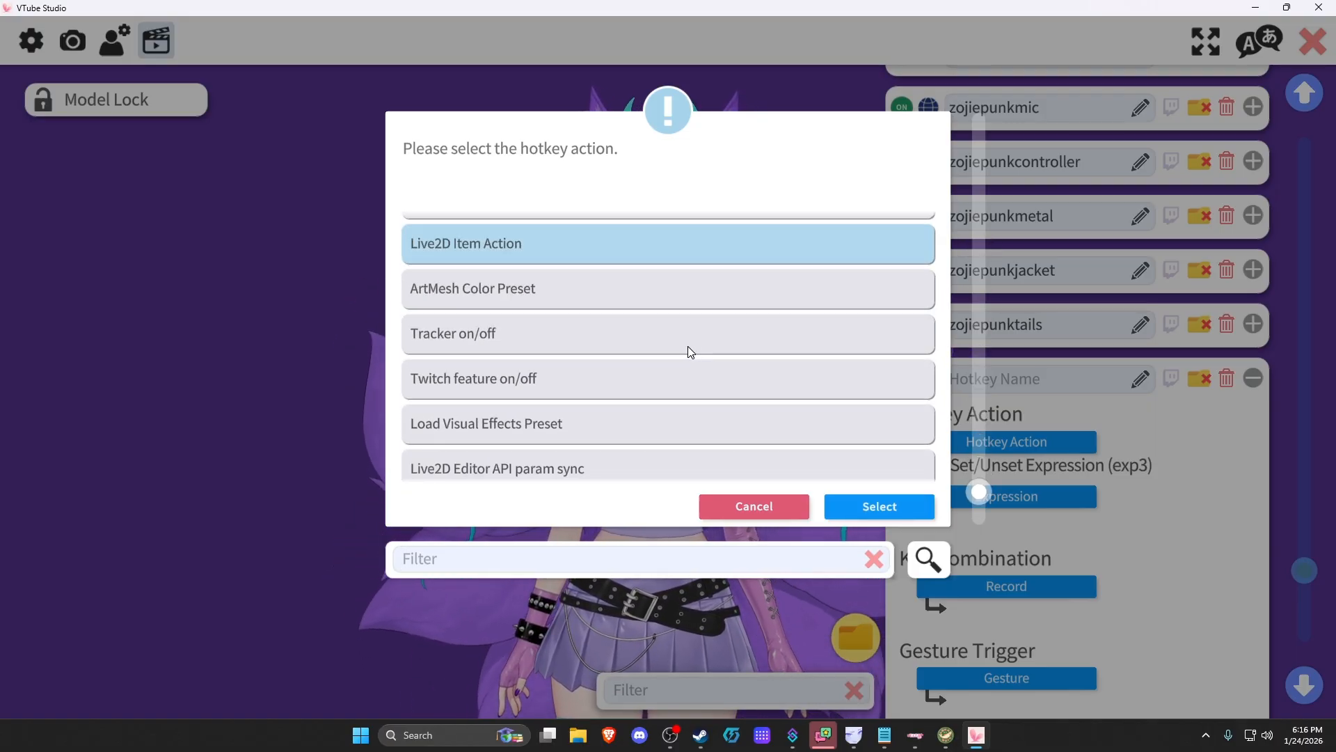
scroll(689, 348, "down", 1)
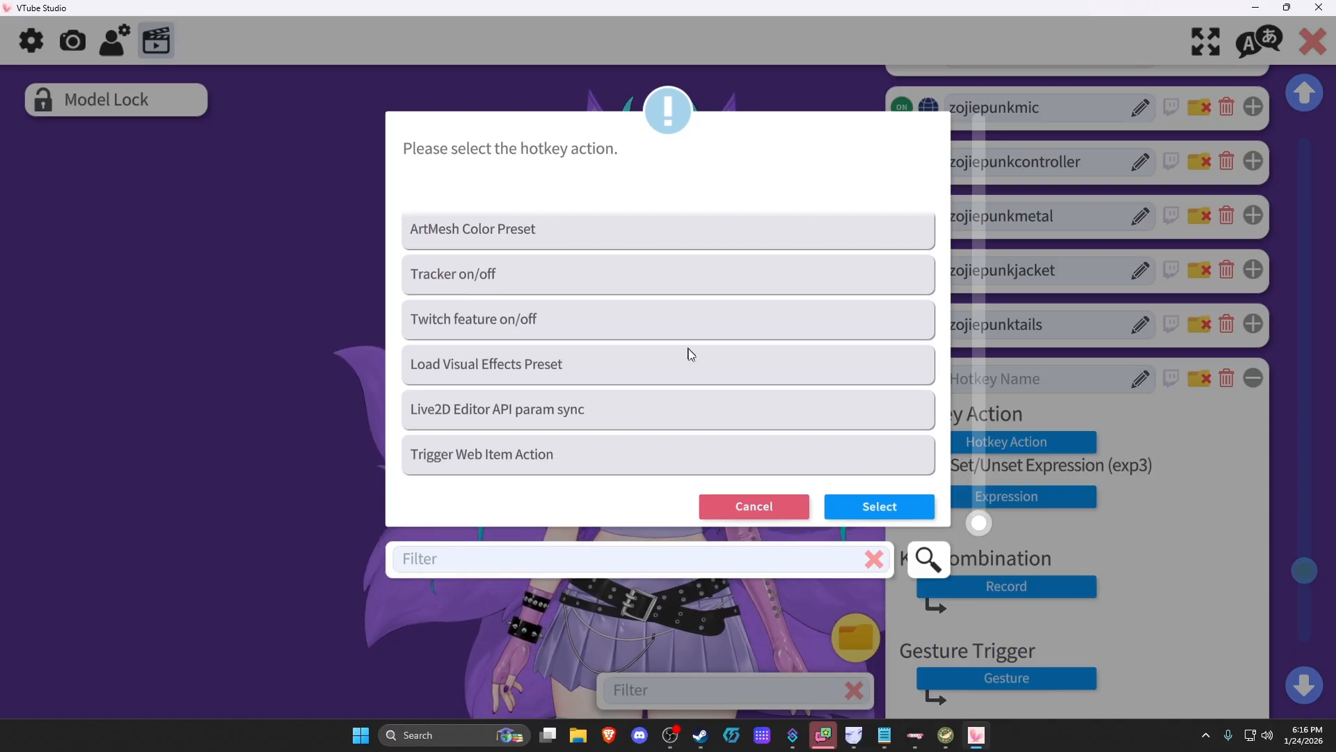
left_click(904, 511)
Examine the Live2D item hotkeys listed under Prism_Clothes_Punk_2K and the neighbouring items for a smolbooba entry, and cancel without choosing one
left_click(1044, 502)
scroll(751, 310, "down", 3)
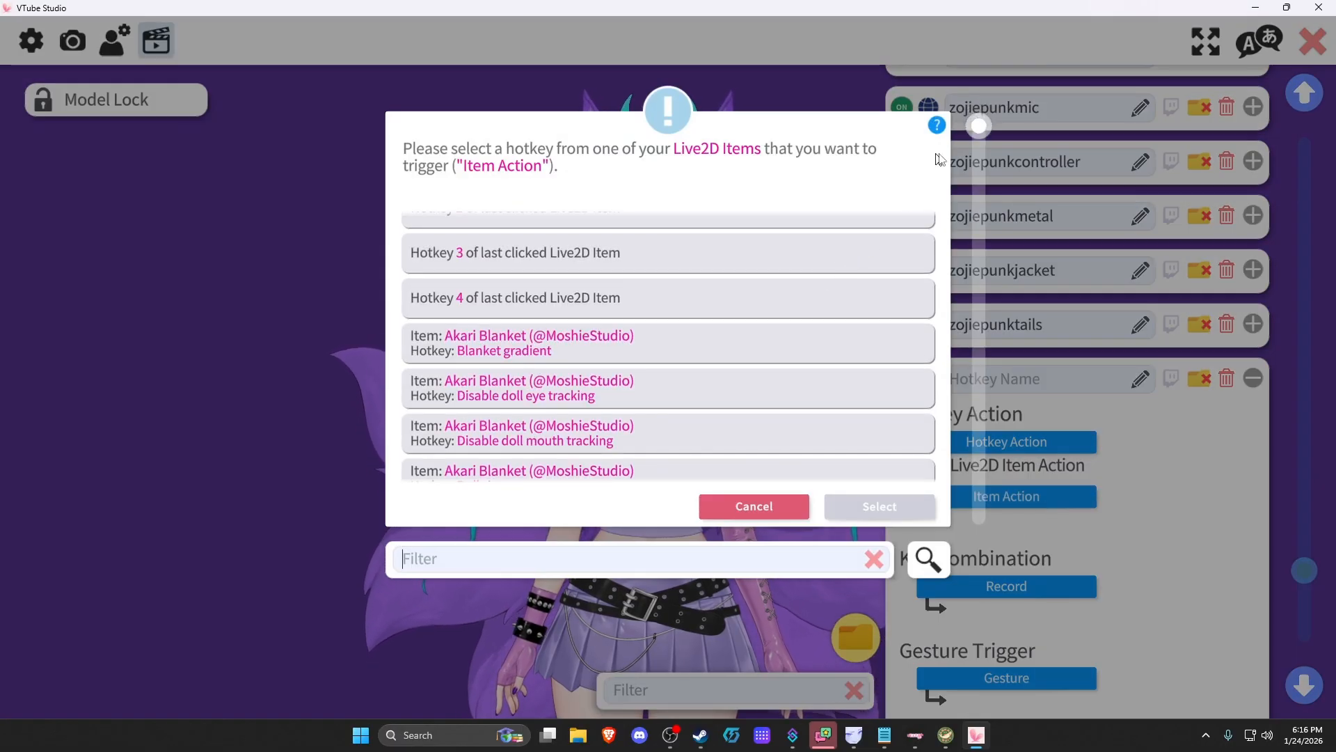
left_click_drag(979, 127, 985, 533)
scroll(664, 406, "up", 1)
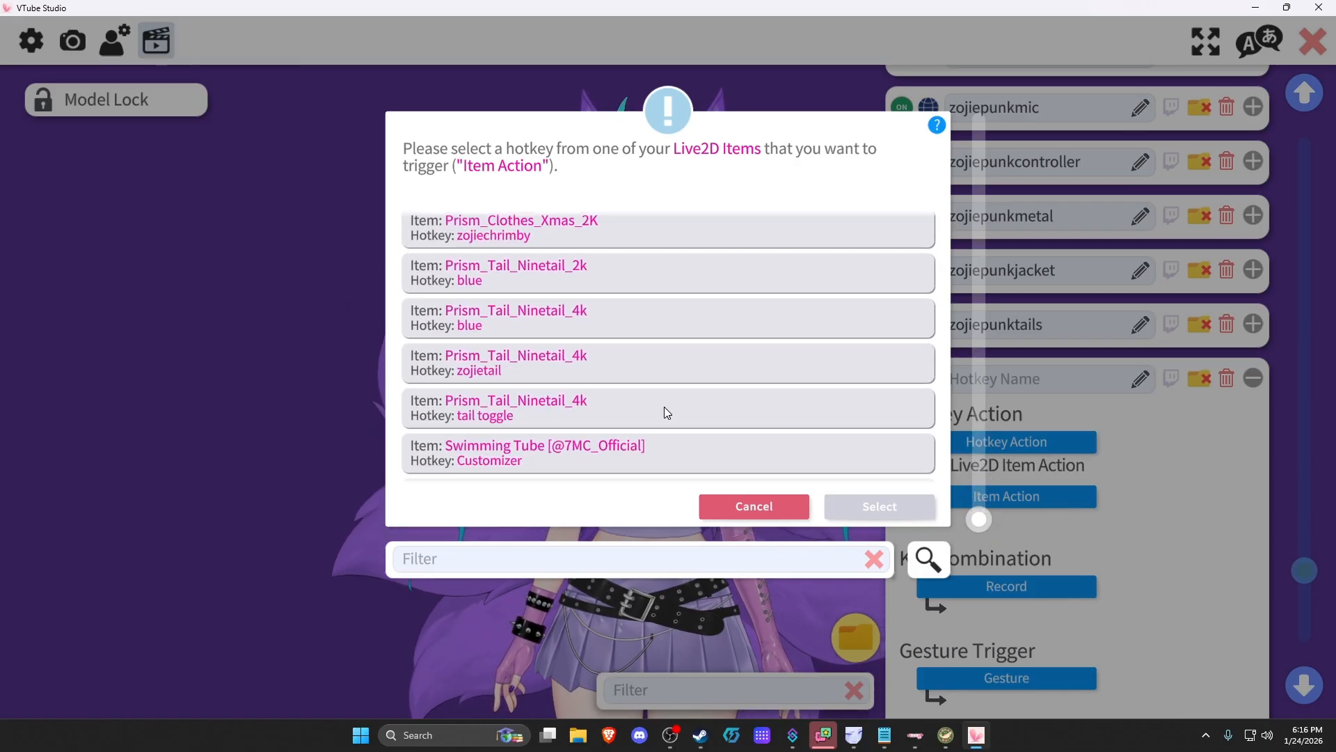
scroll(572, 412, "up", 1)
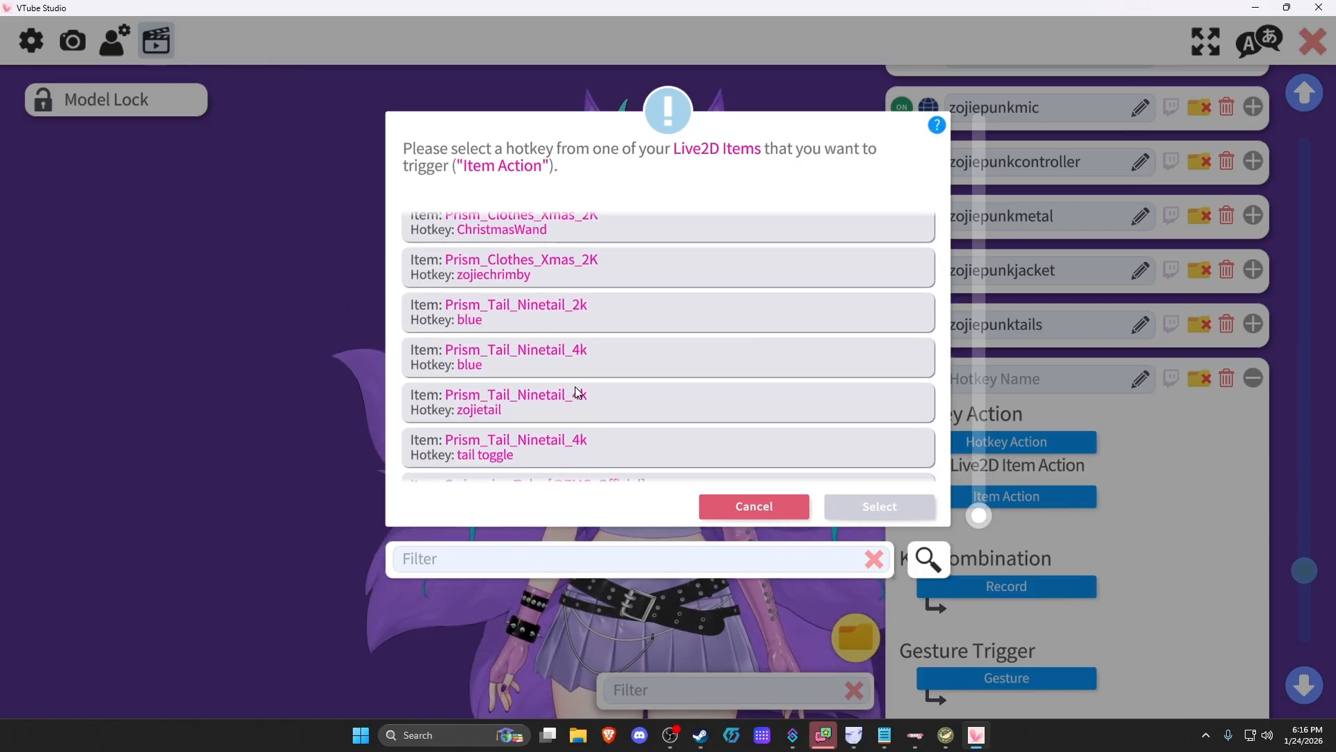
scroll(592, 435, "up", 1)
scroll(617, 406, "up", 3)
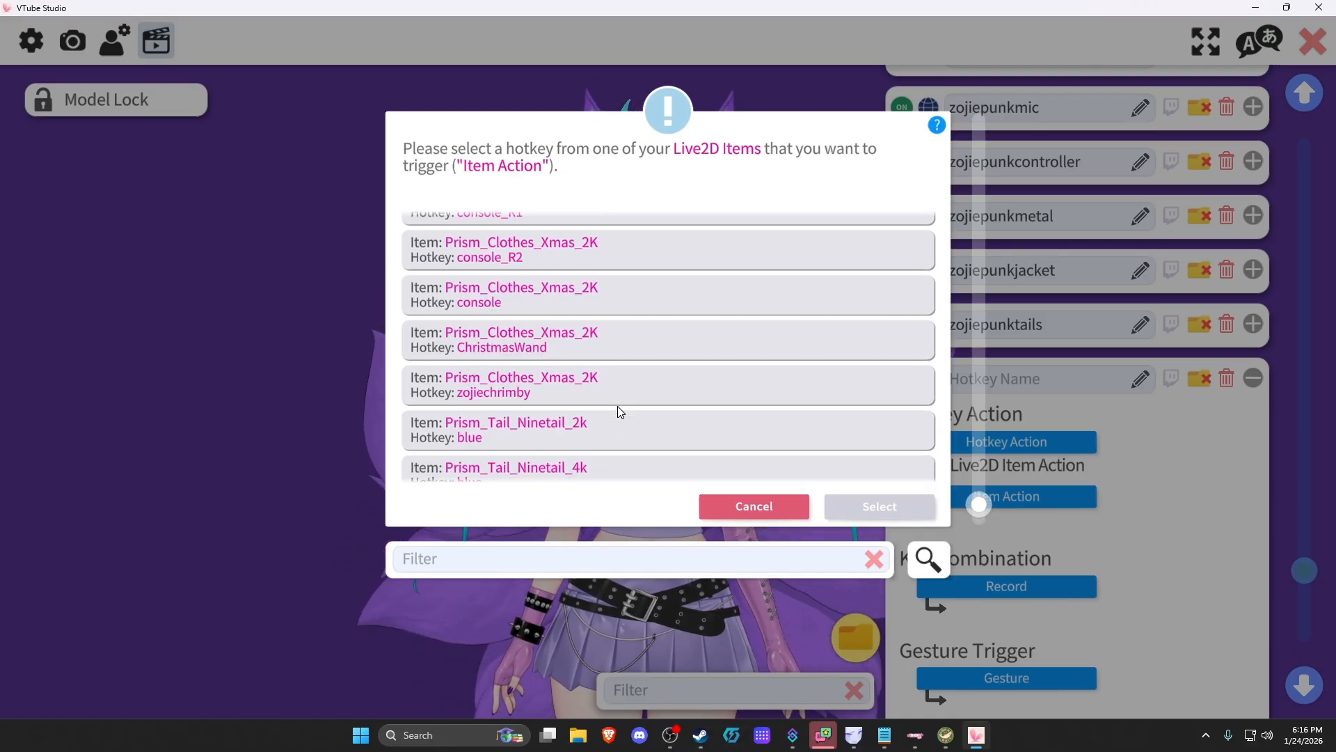
scroll(631, 423, "up", 5)
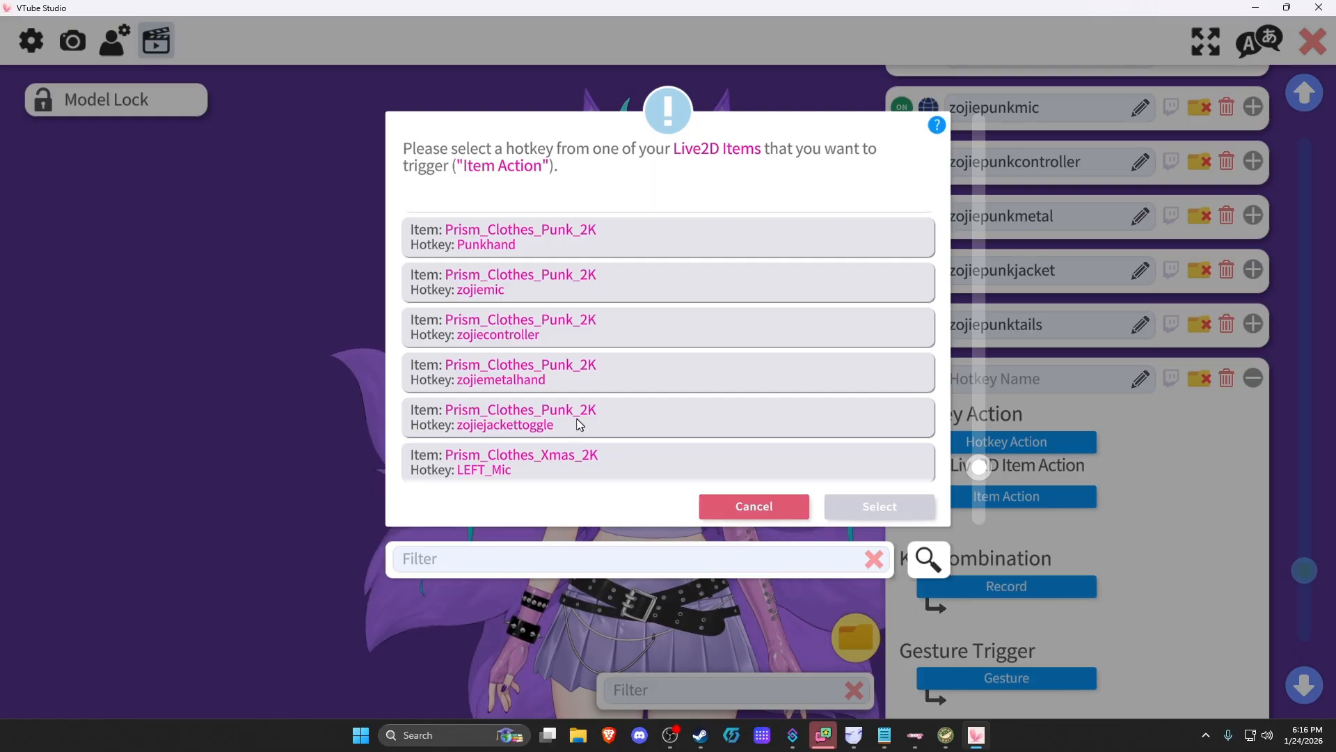
scroll(563, 379, "up", 2)
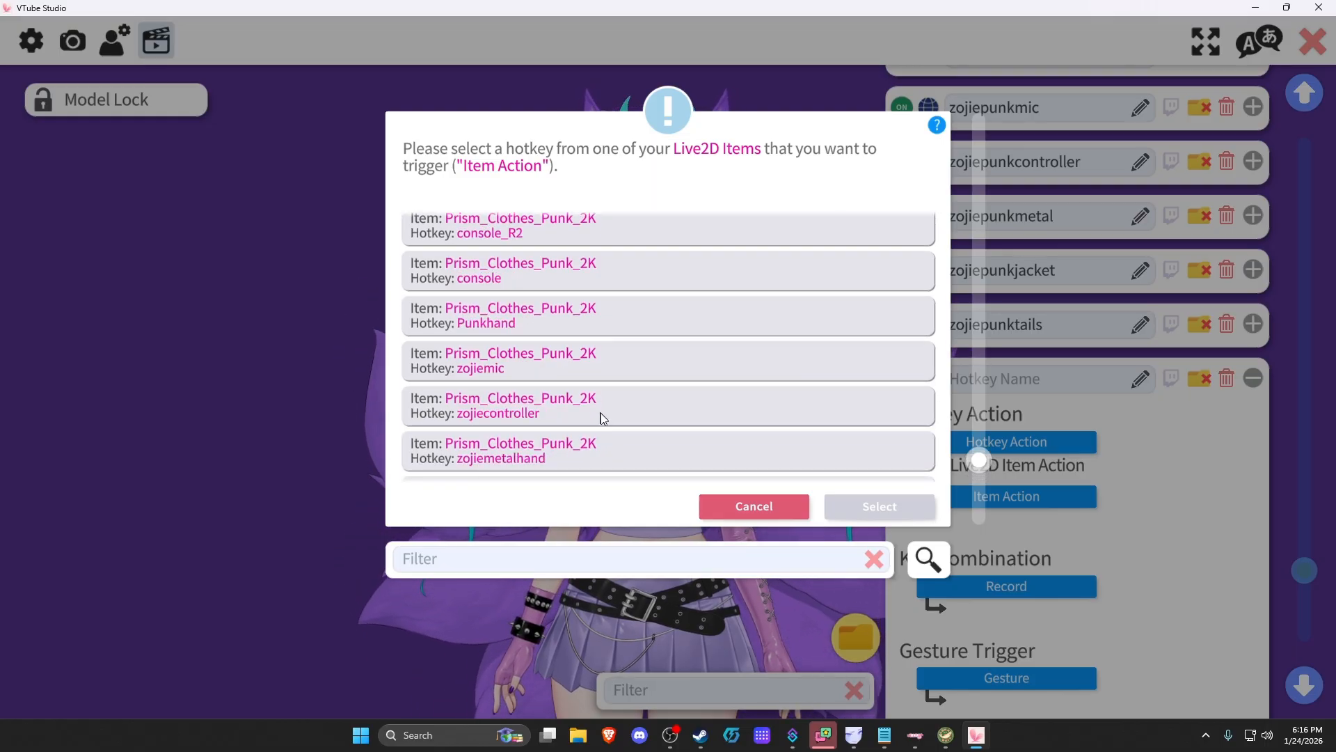
scroll(600, 411, "down", 2)
scroll(582, 417, "up", 5)
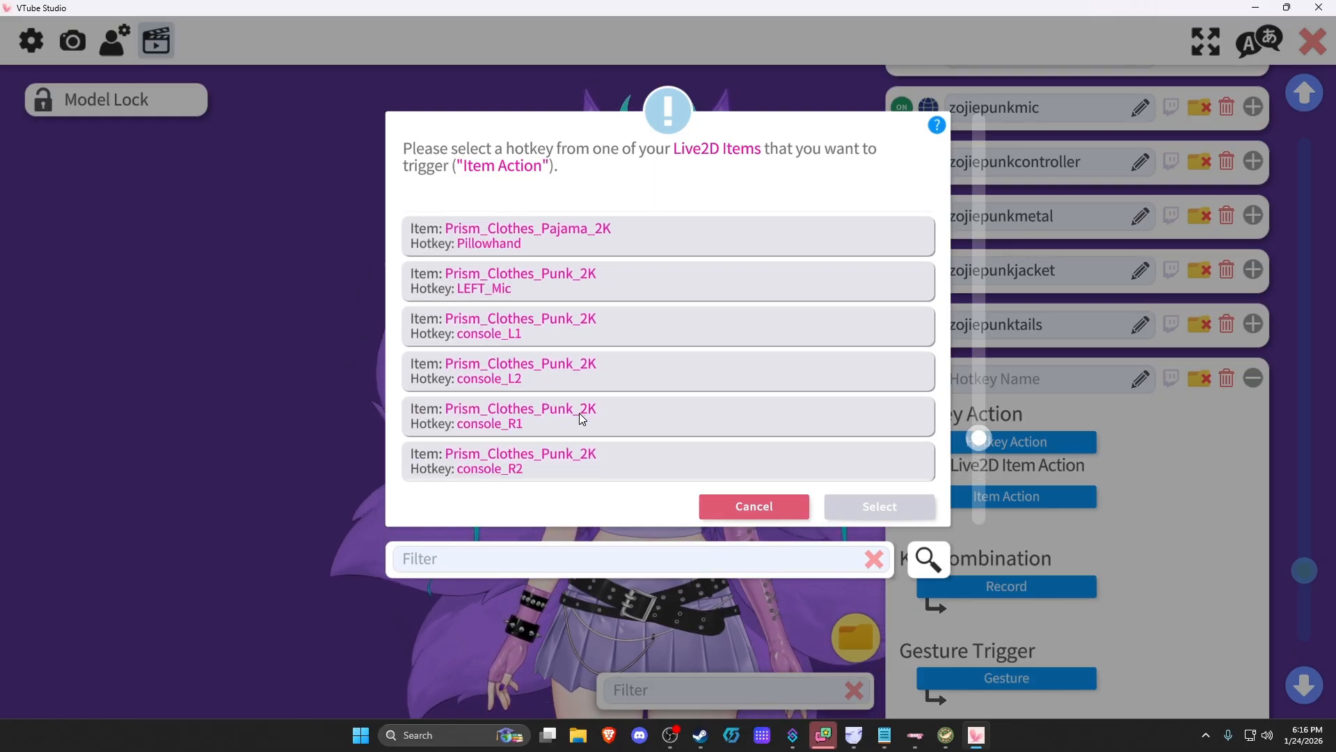
scroll(572, 362, "up", 3)
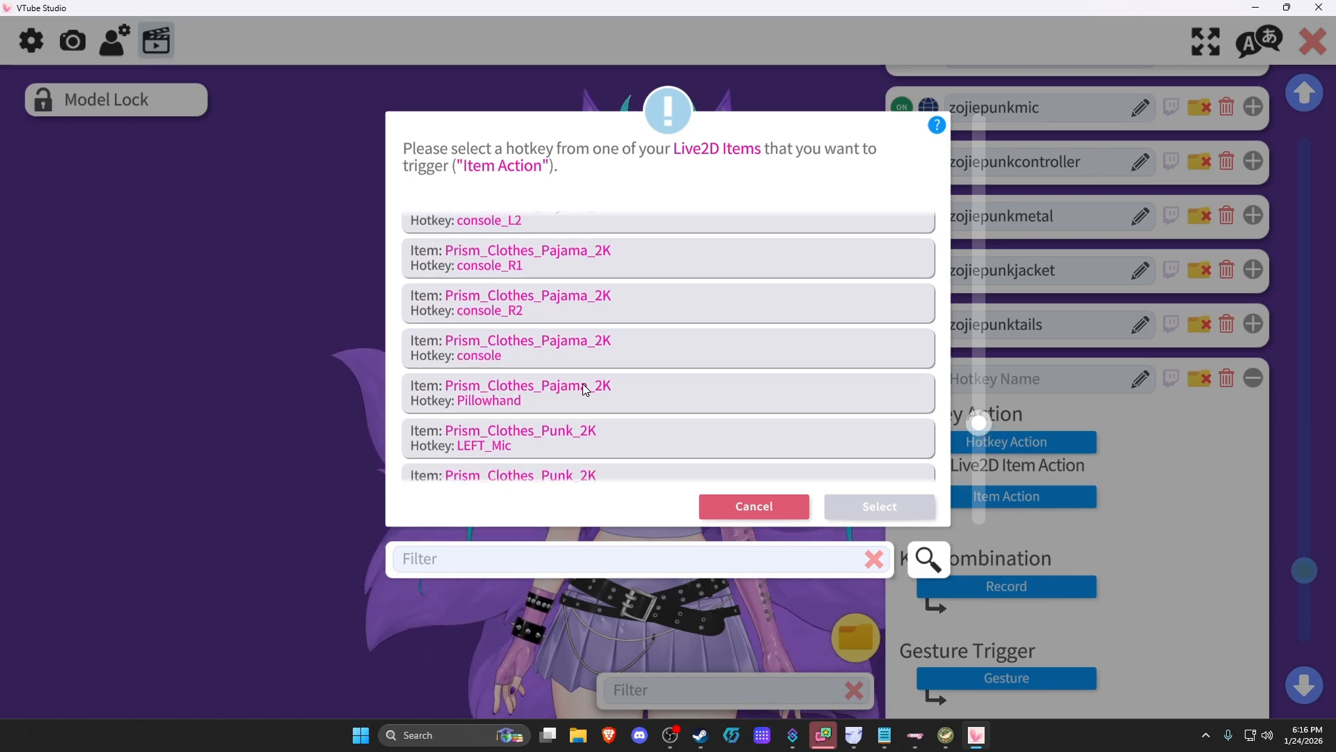
scroll(650, 421, "down", 4)
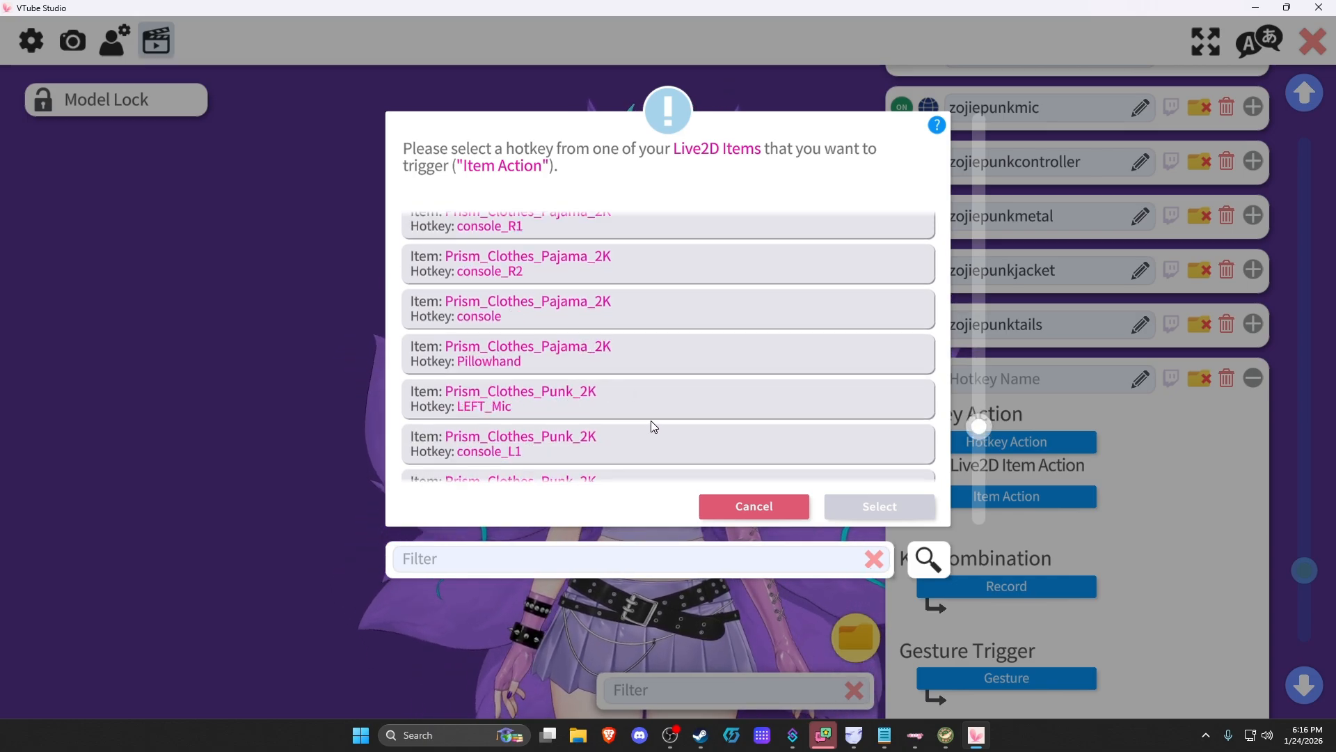
scroll(651, 420, "down", 5)
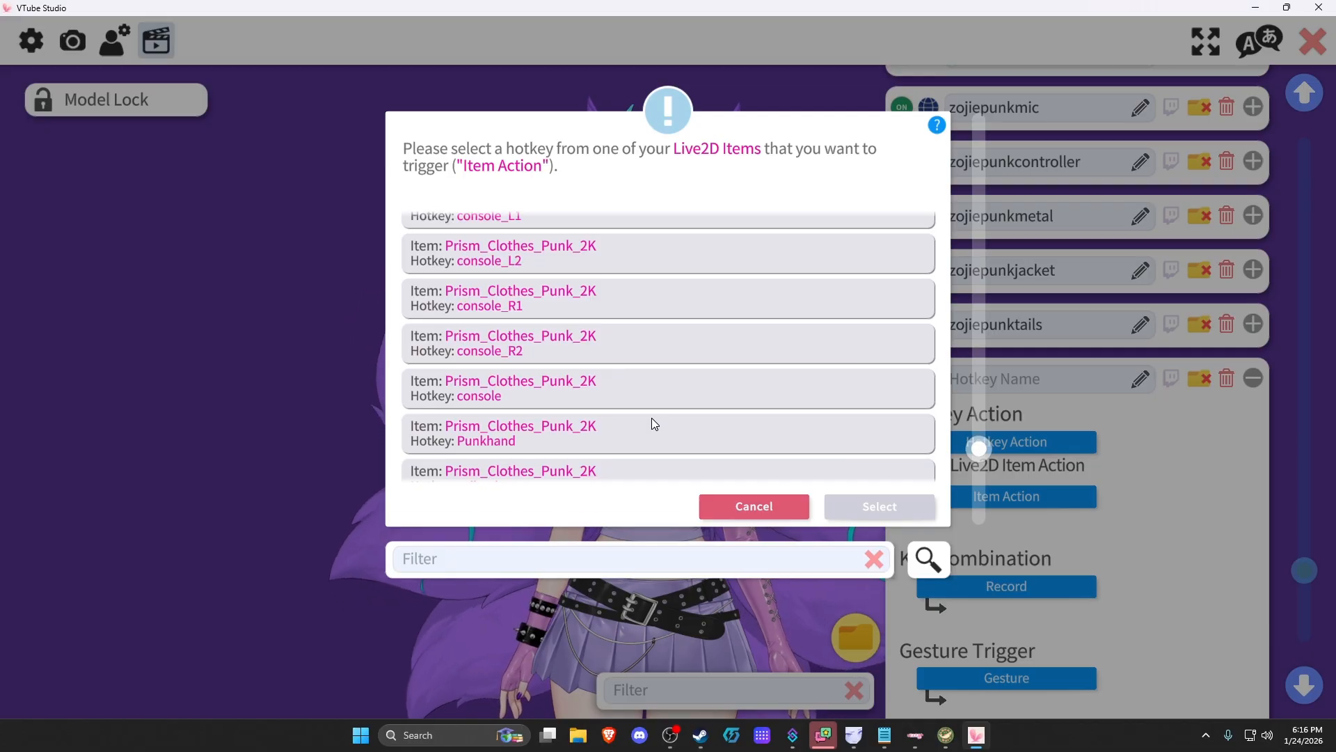
scroll(651, 420, "down", 1)
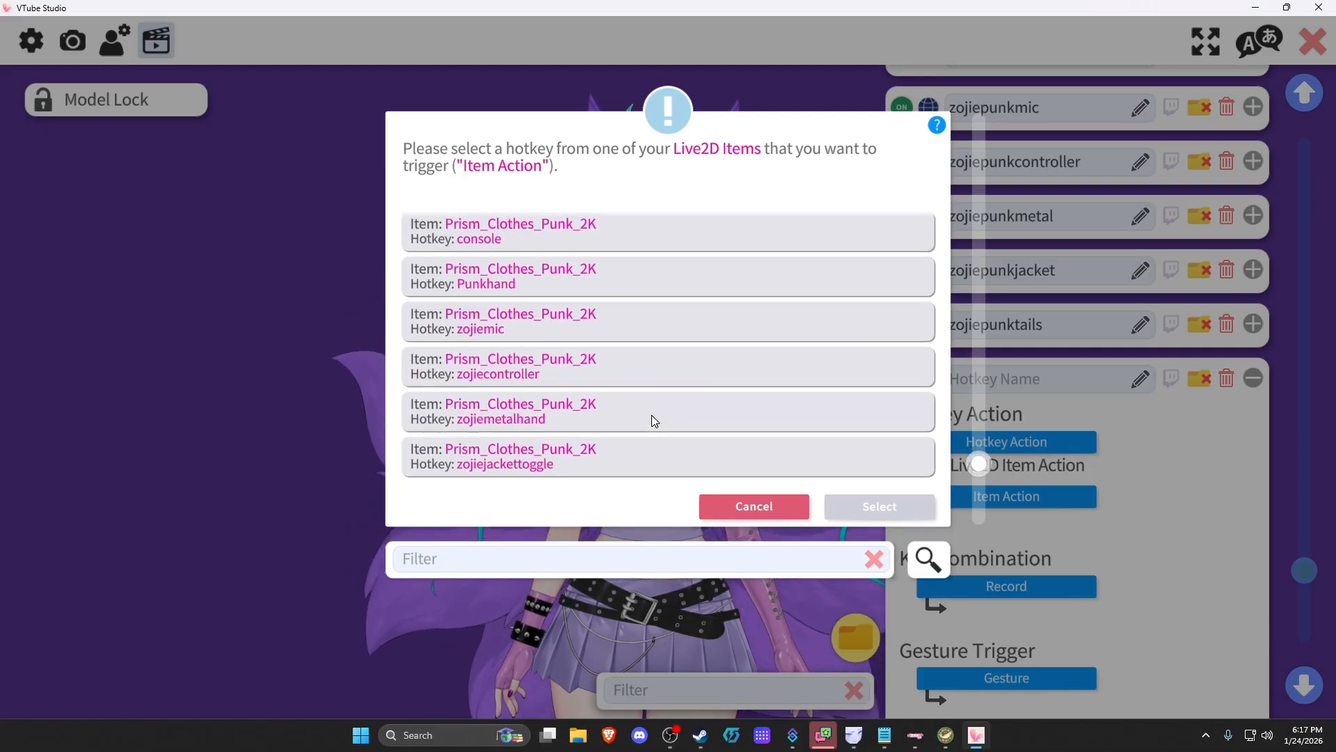
scroll(651, 416, "down", 3)
scroll(653, 416, "down", 5)
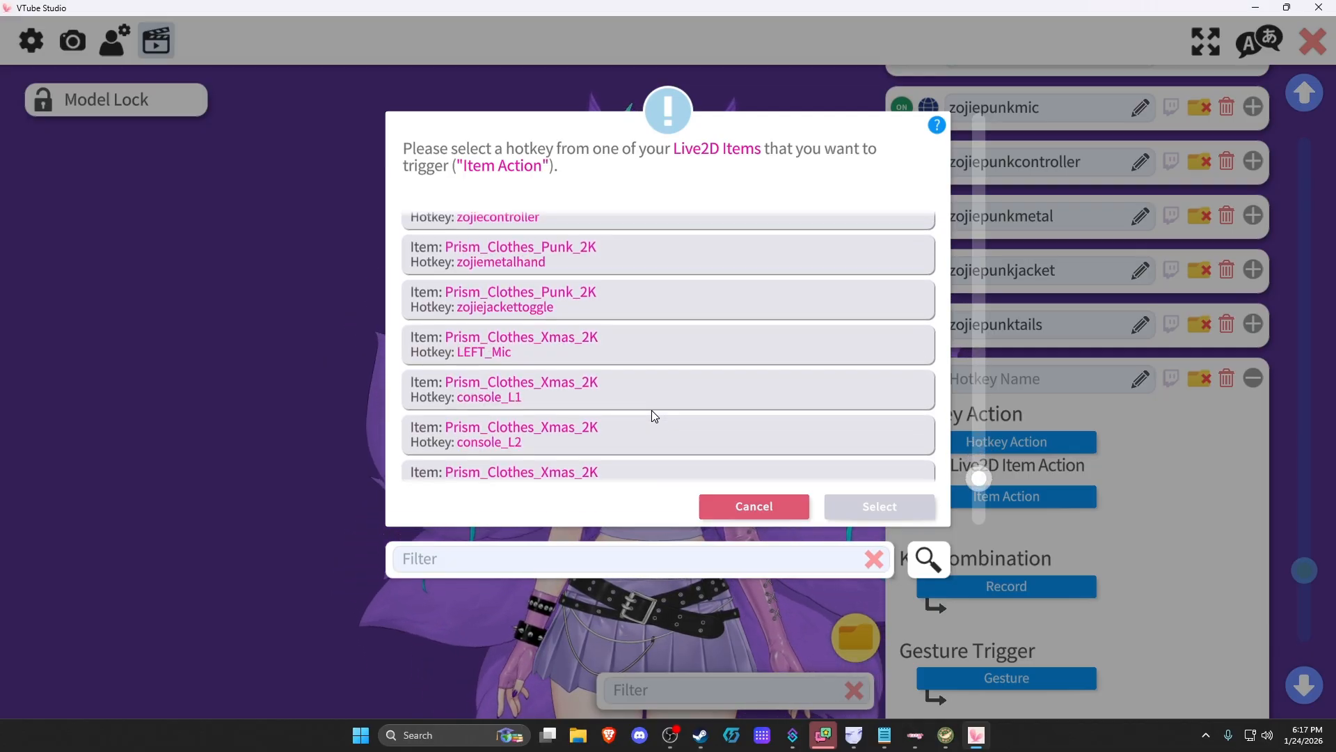
scroll(654, 417, "down", 8)
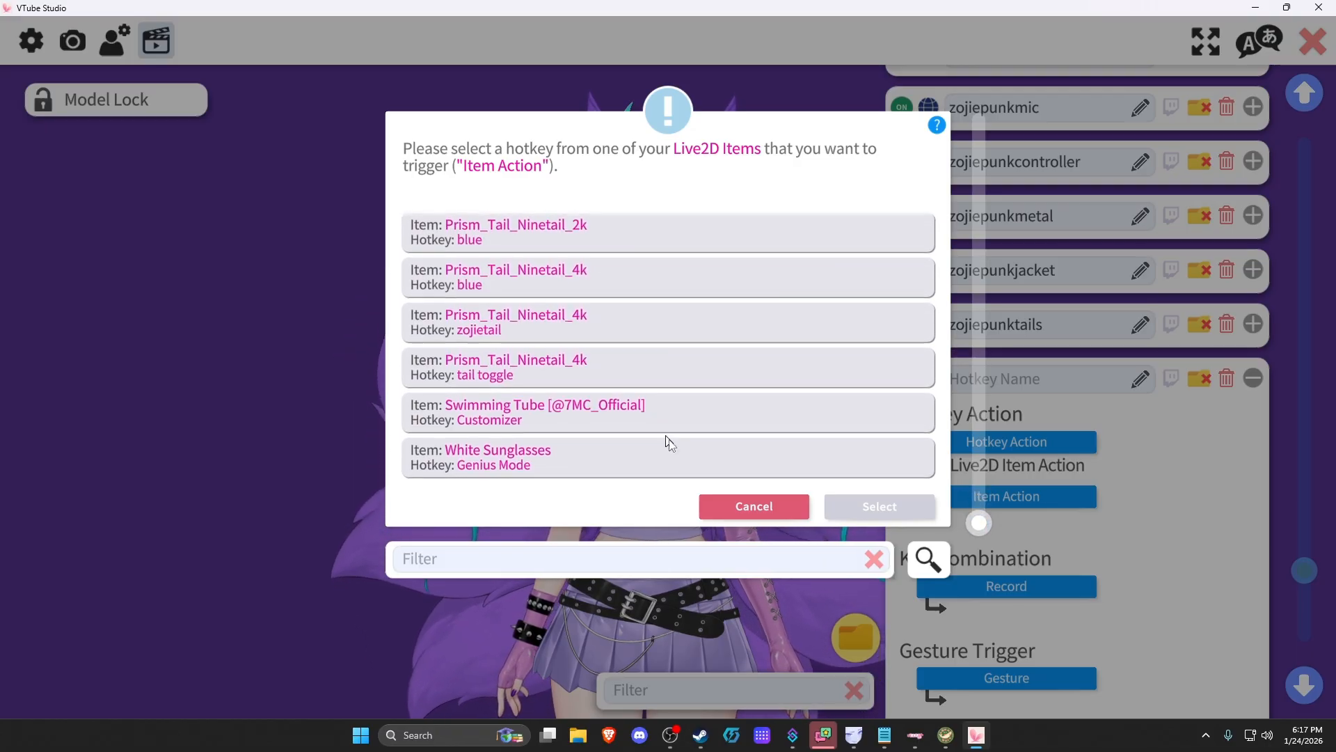
left_click(745, 503)
Close the model's hotkey settings and return to the plain model view
double_click(469, 285)
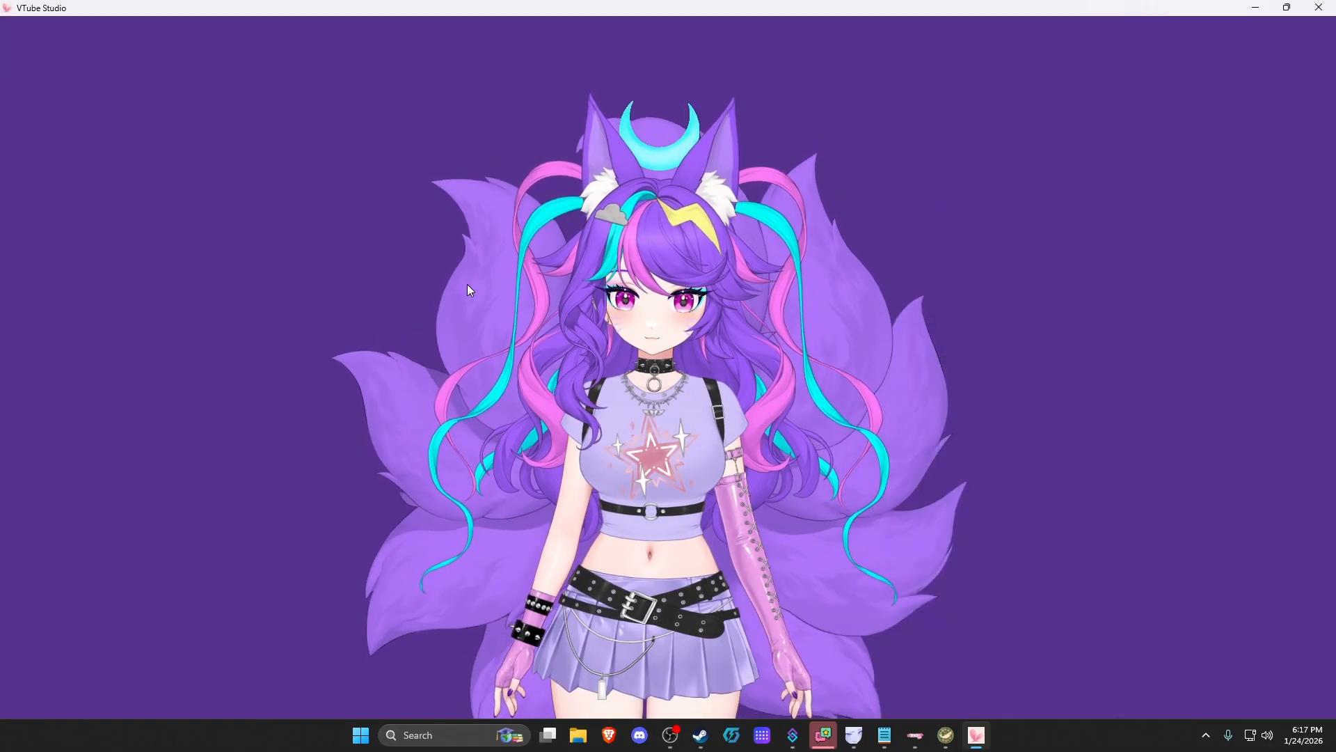
double_click(465, 284)
left_click(32, 329)
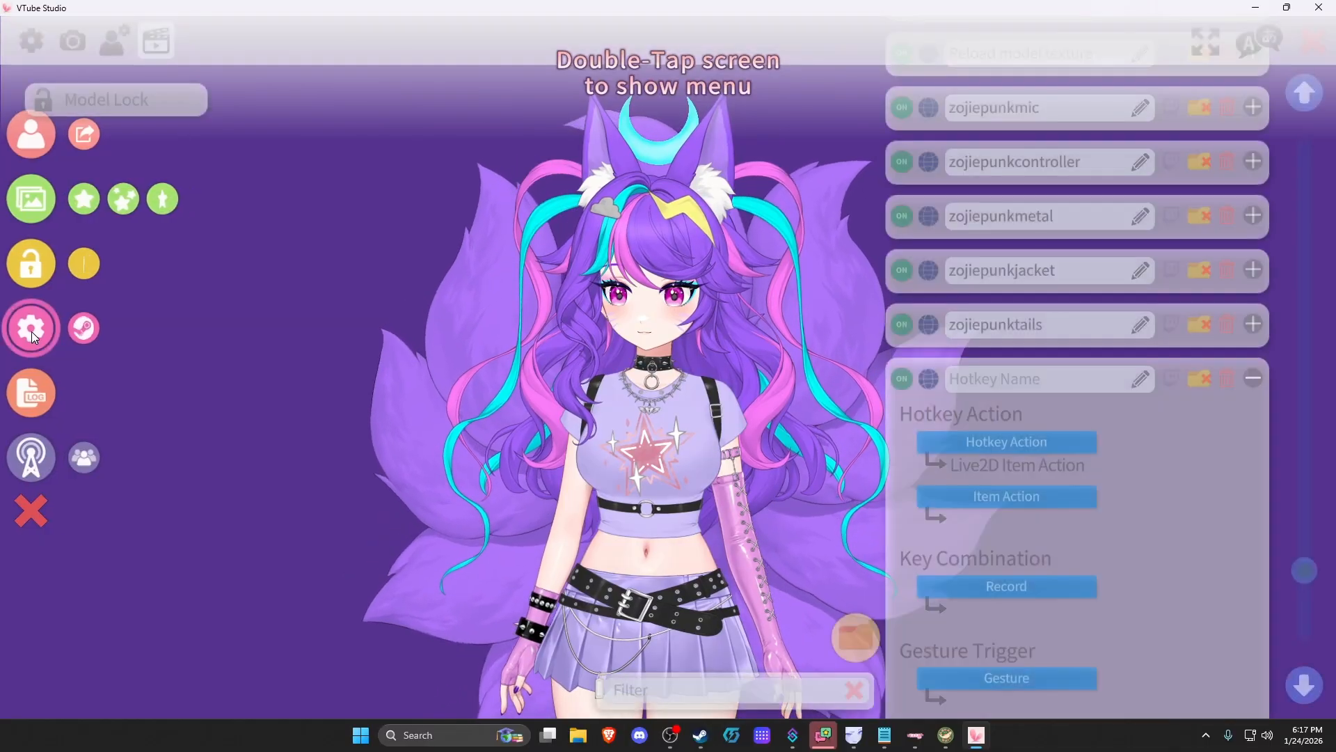
left_click(1311, 43)
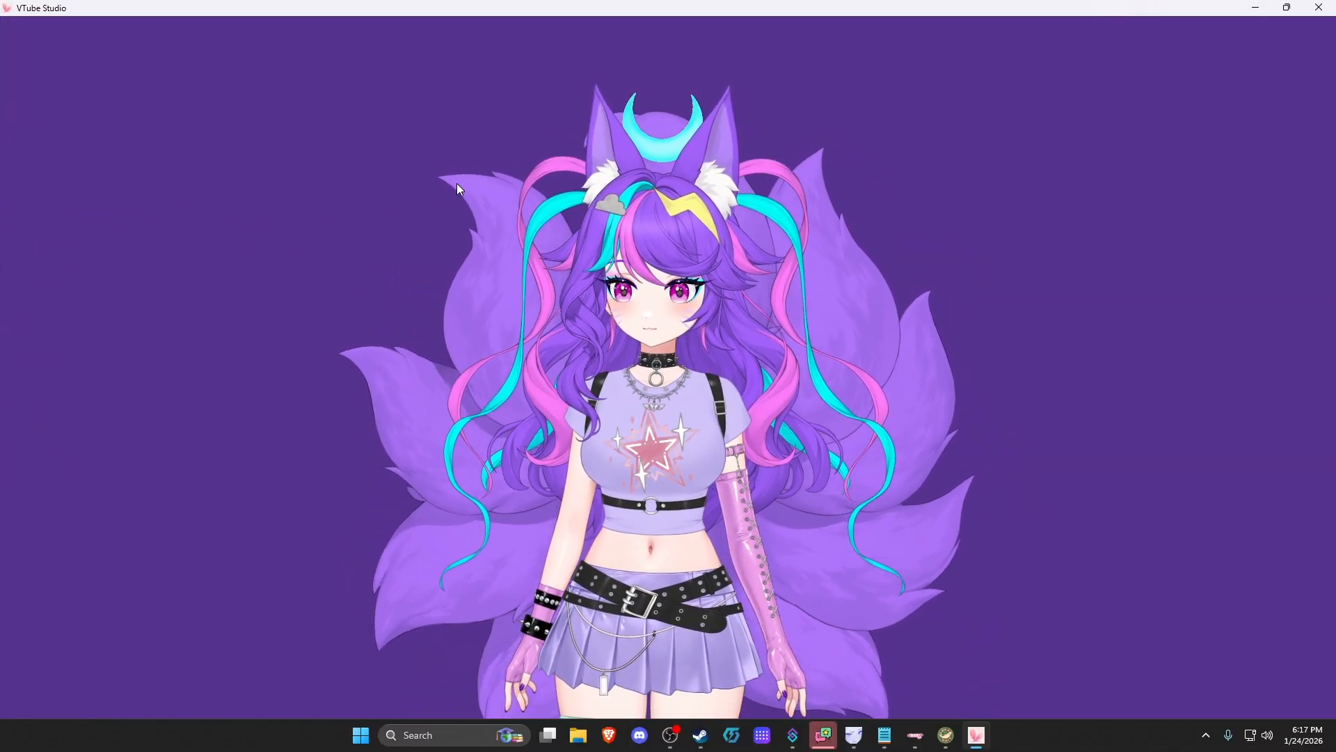
Open the expression configuration of the loaded item Prism_Clothes_Punk_2K from its item settings
double_click(457, 182)
left_click(165, 199)
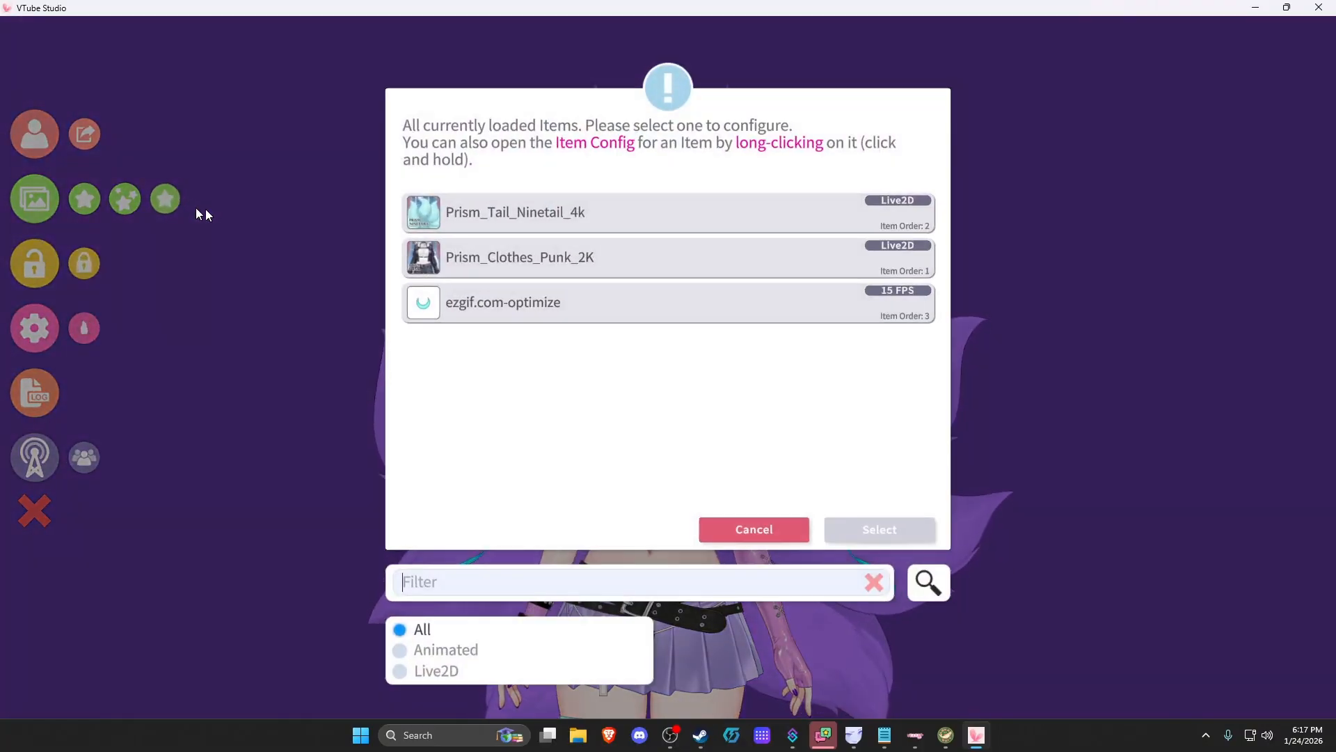
left_click(669, 262)
left_click(880, 529)
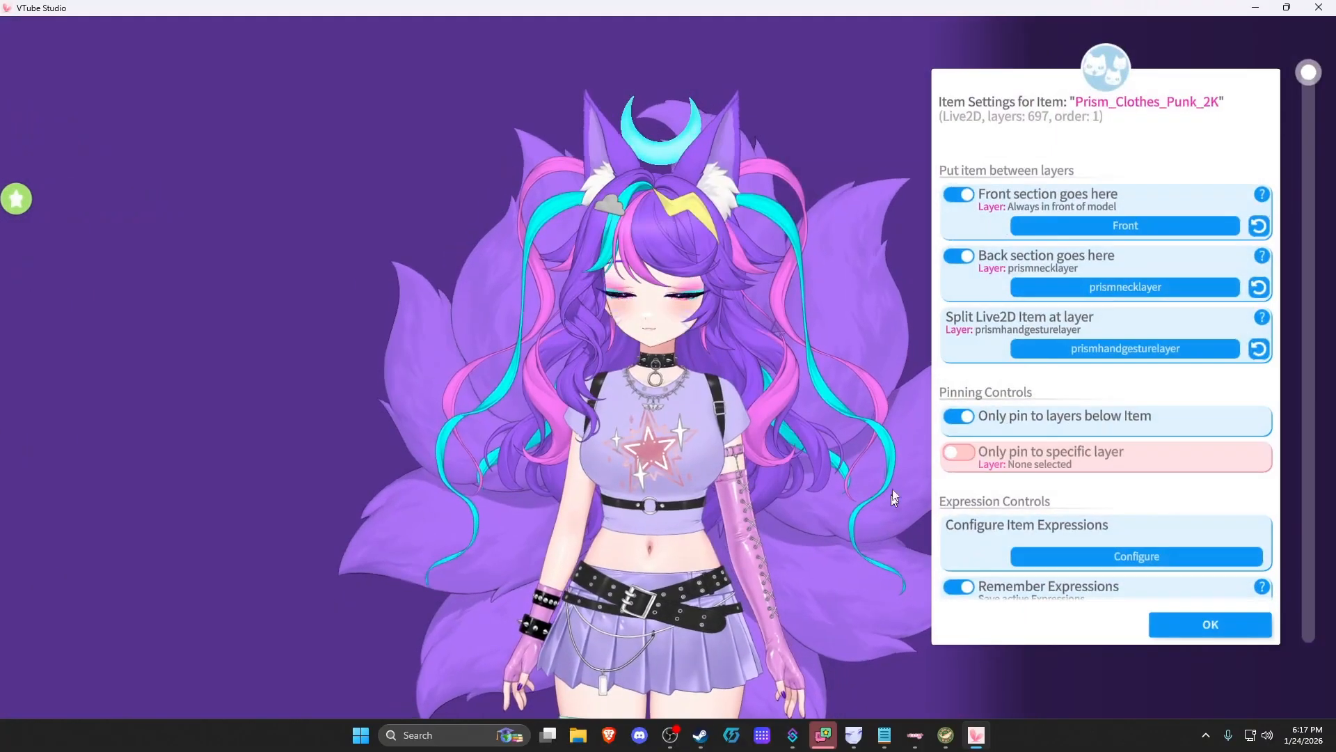
left_click(1158, 554)
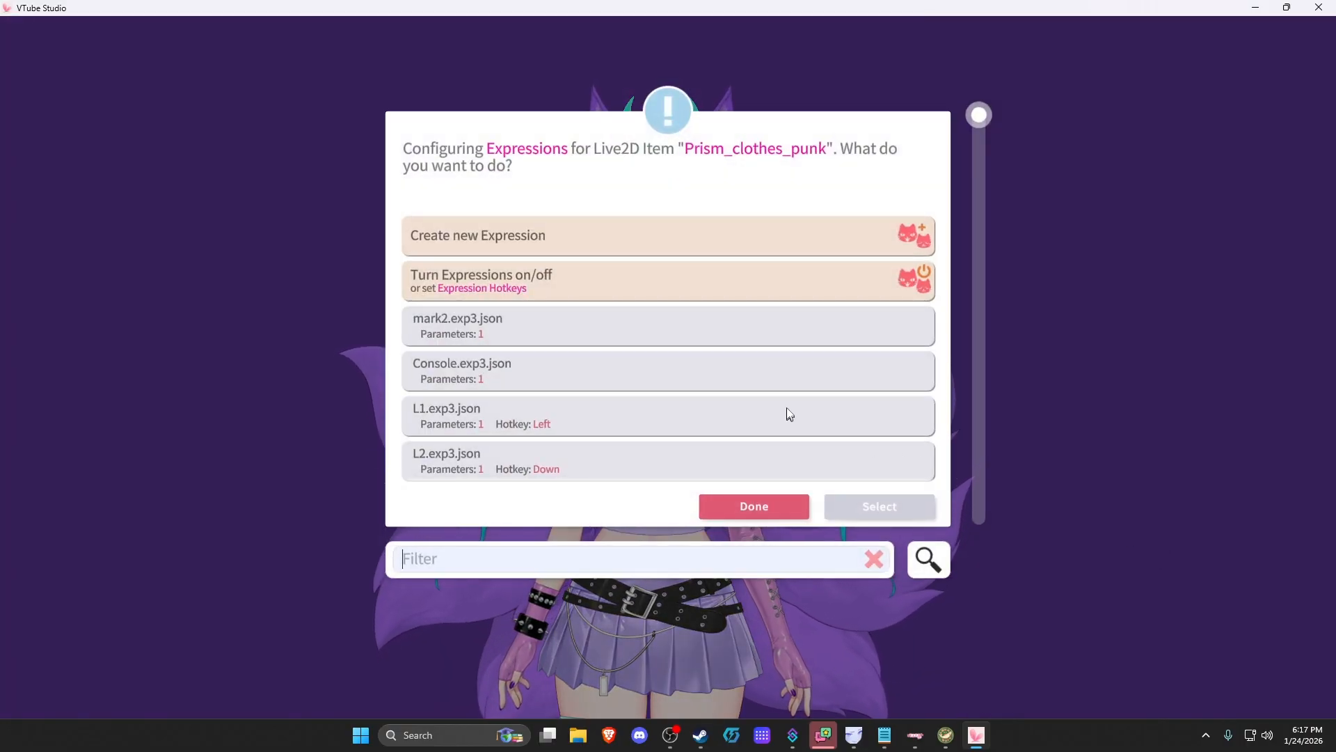
scroll(798, 384, "down", 15)
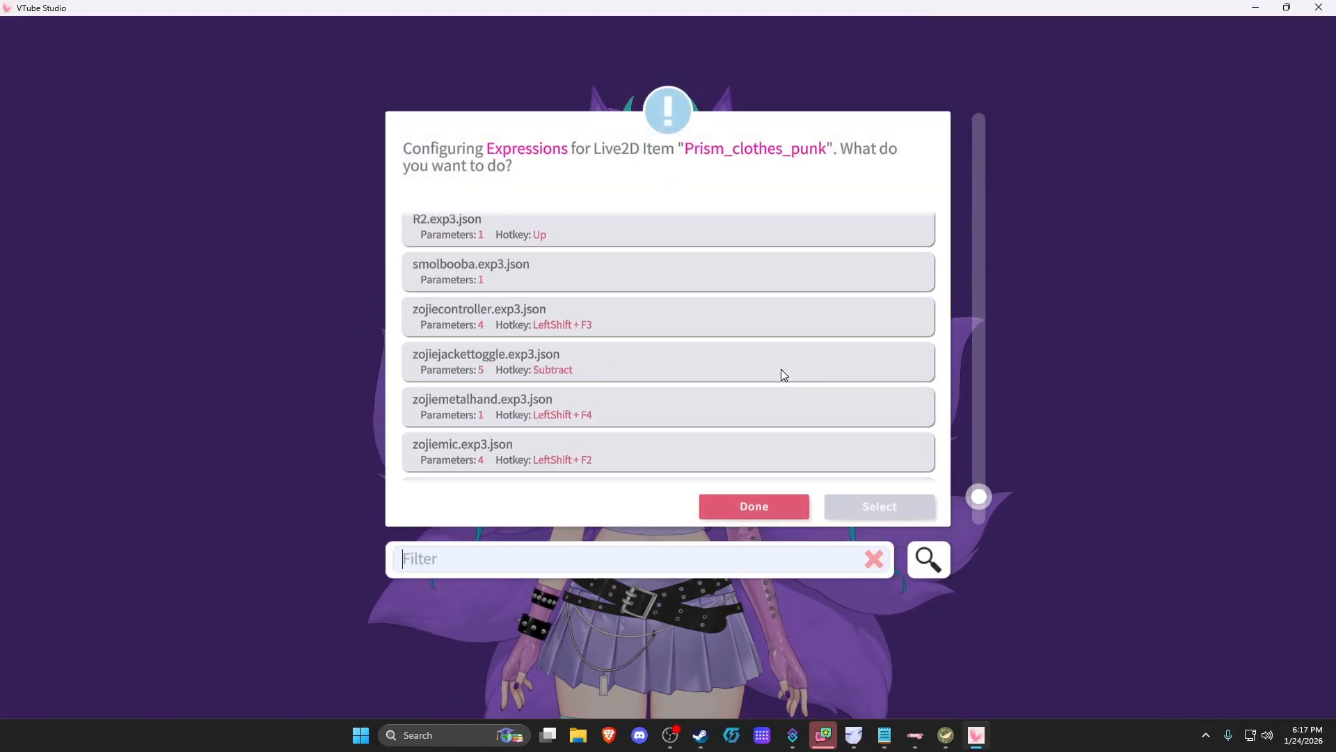
left_click(592, 273)
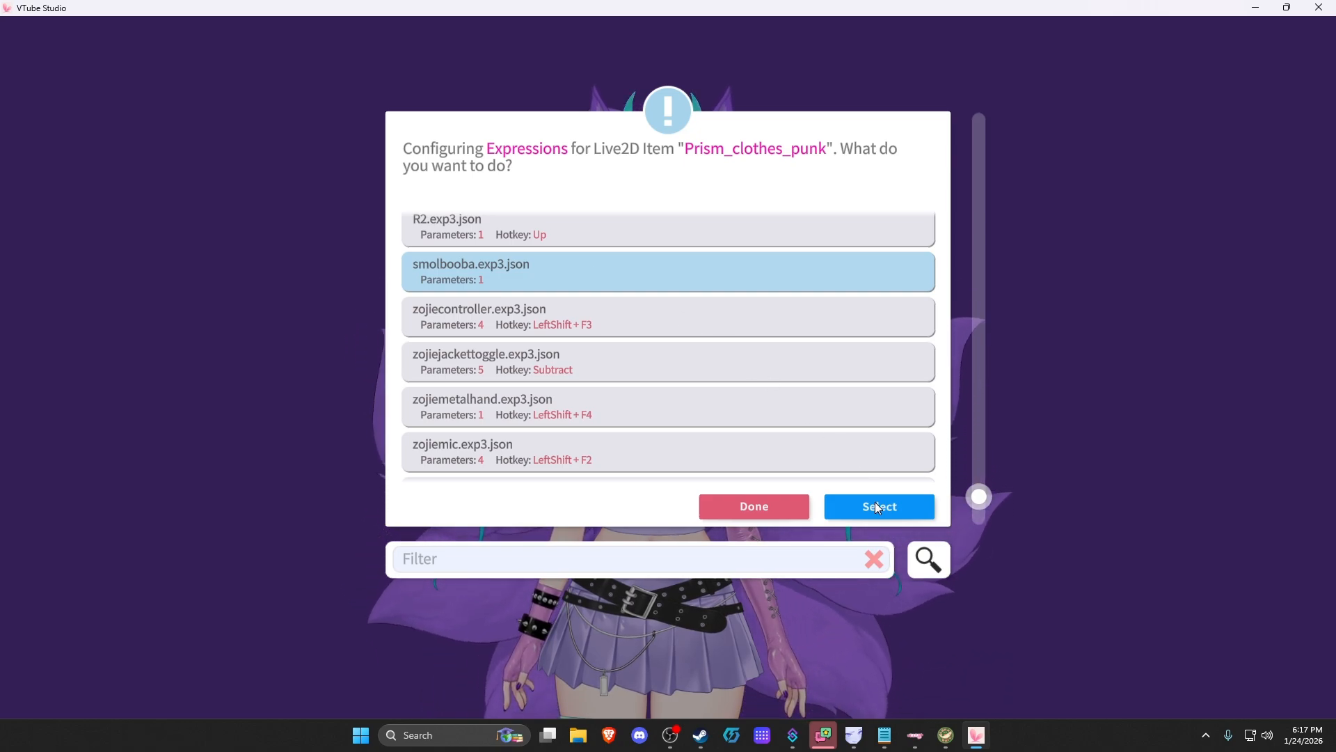
left_click_drag(963, 483, 962, 73)
Assign the hotkey Numpad2 to the item's smolbooba expression and turn the expression on
left_click(707, 291)
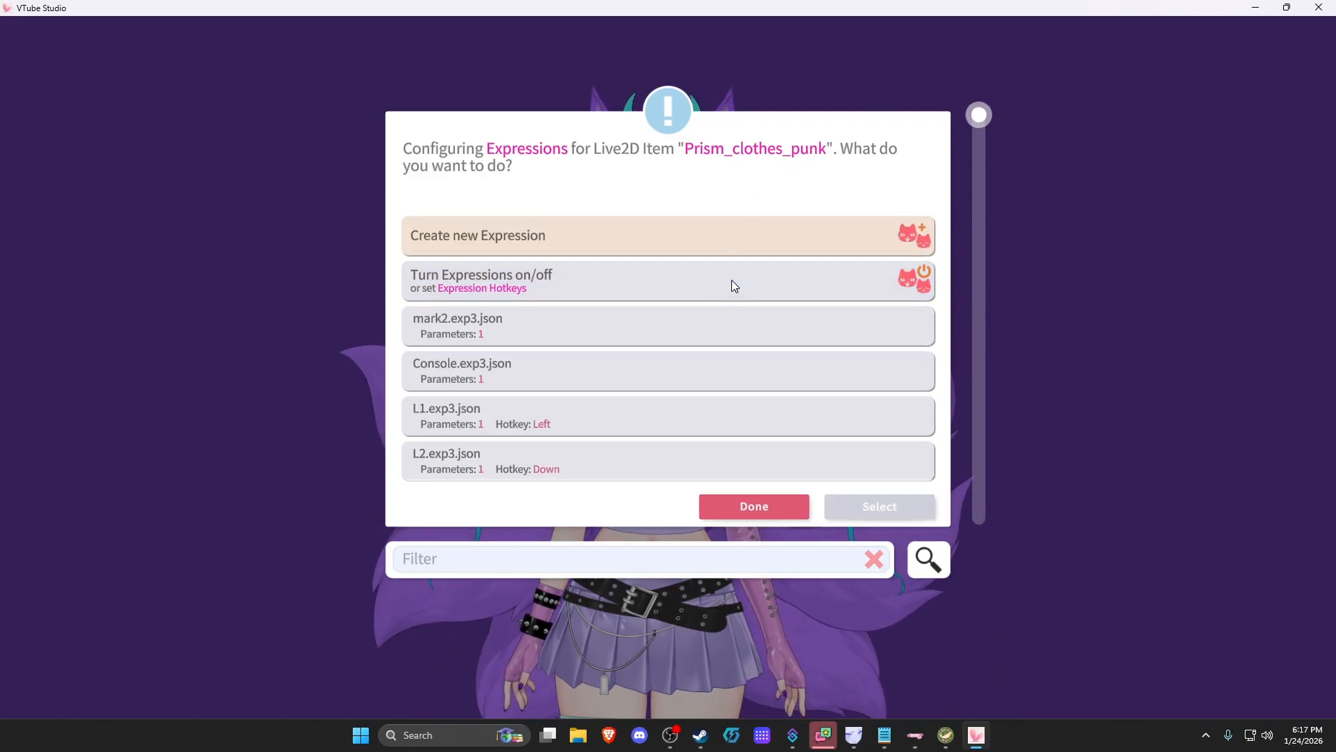
scroll(1204, 441, "down", 10)
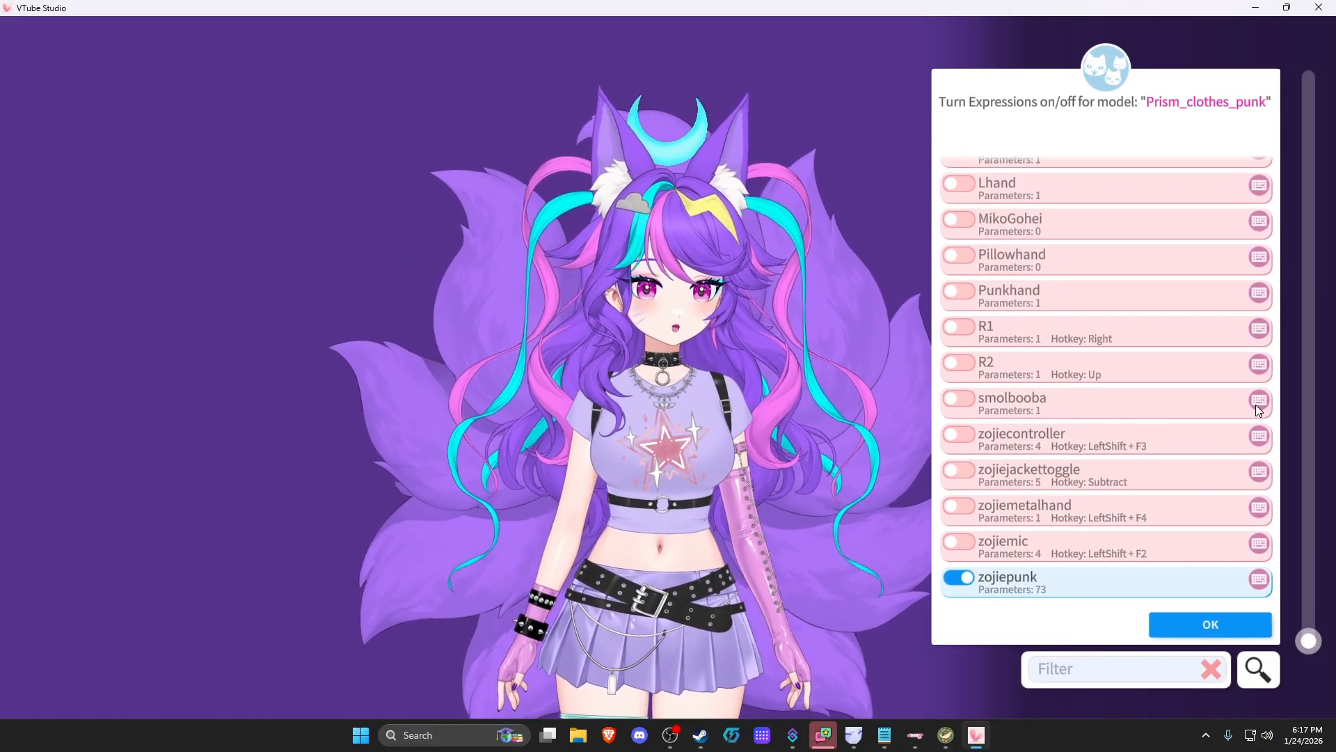
left_click(1256, 401)
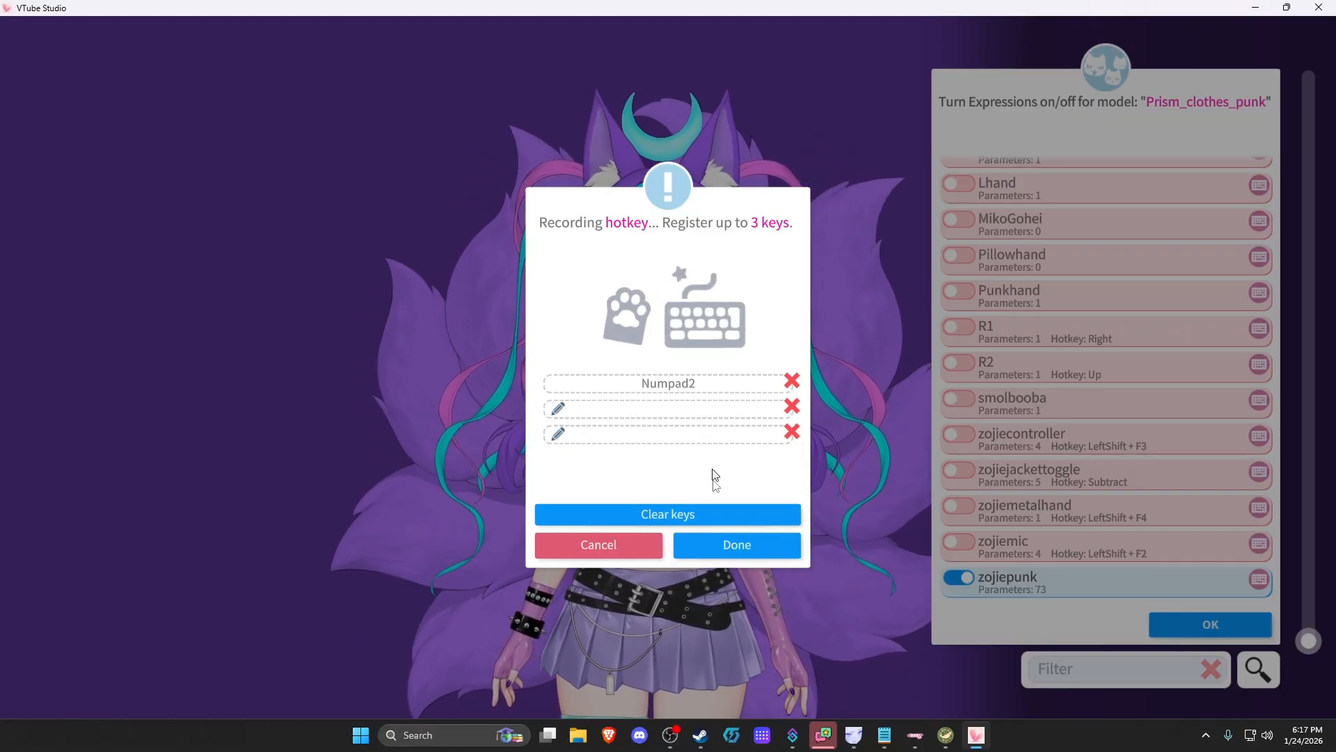
left_click(741, 546)
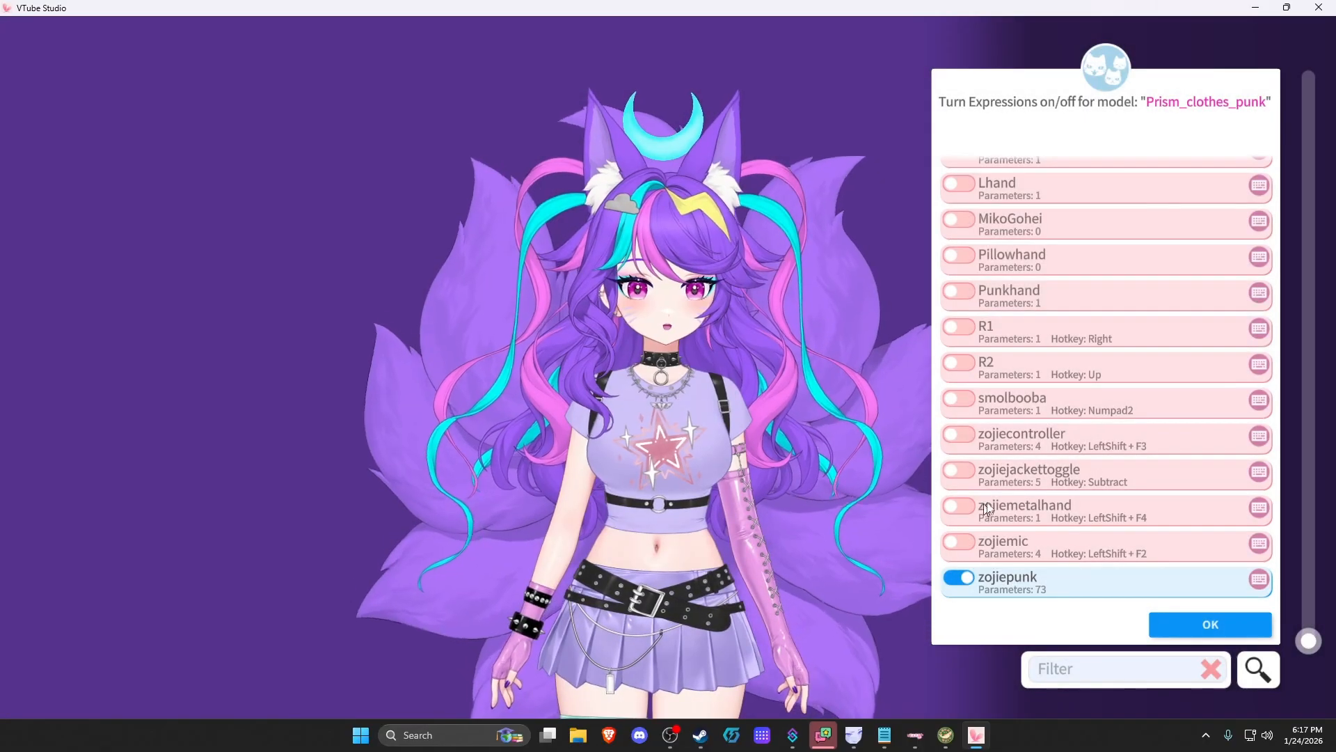
left_click(959, 398)
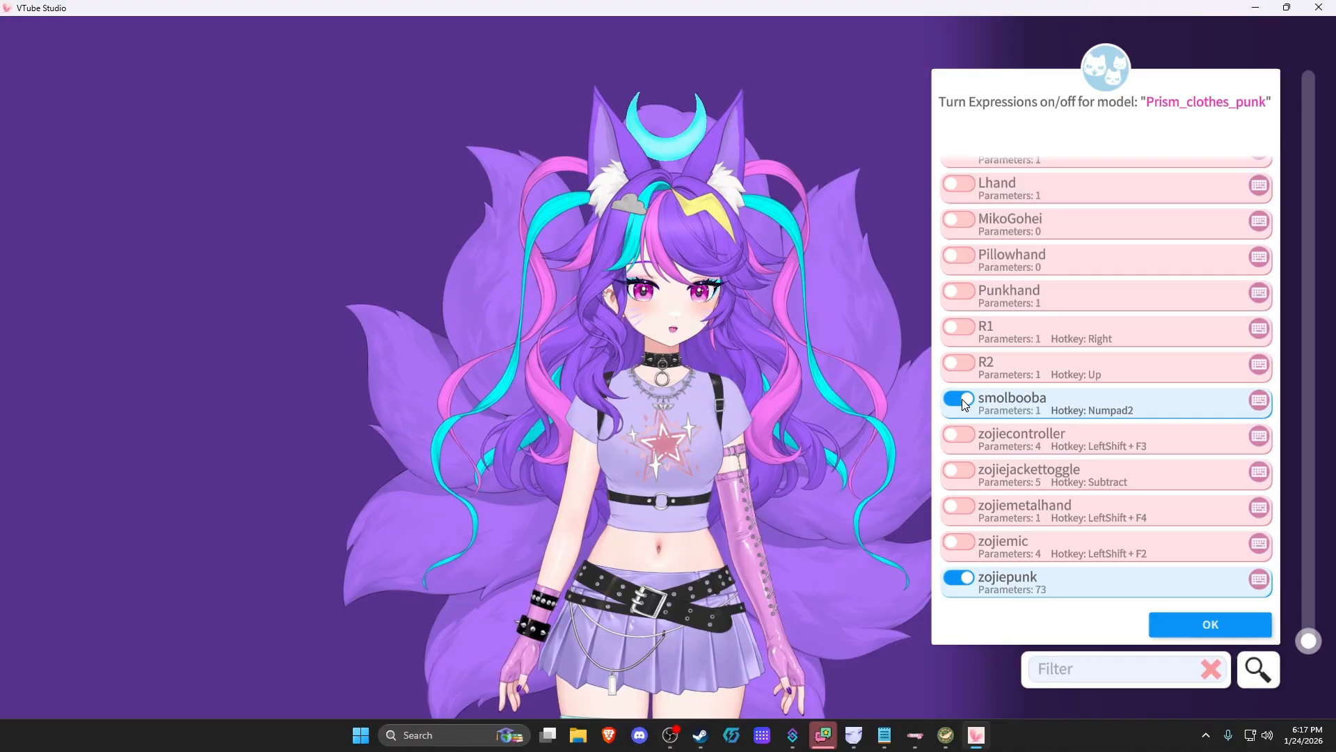
Close the item's expression list, its expression configuration and its item settings
left_click(1190, 623)
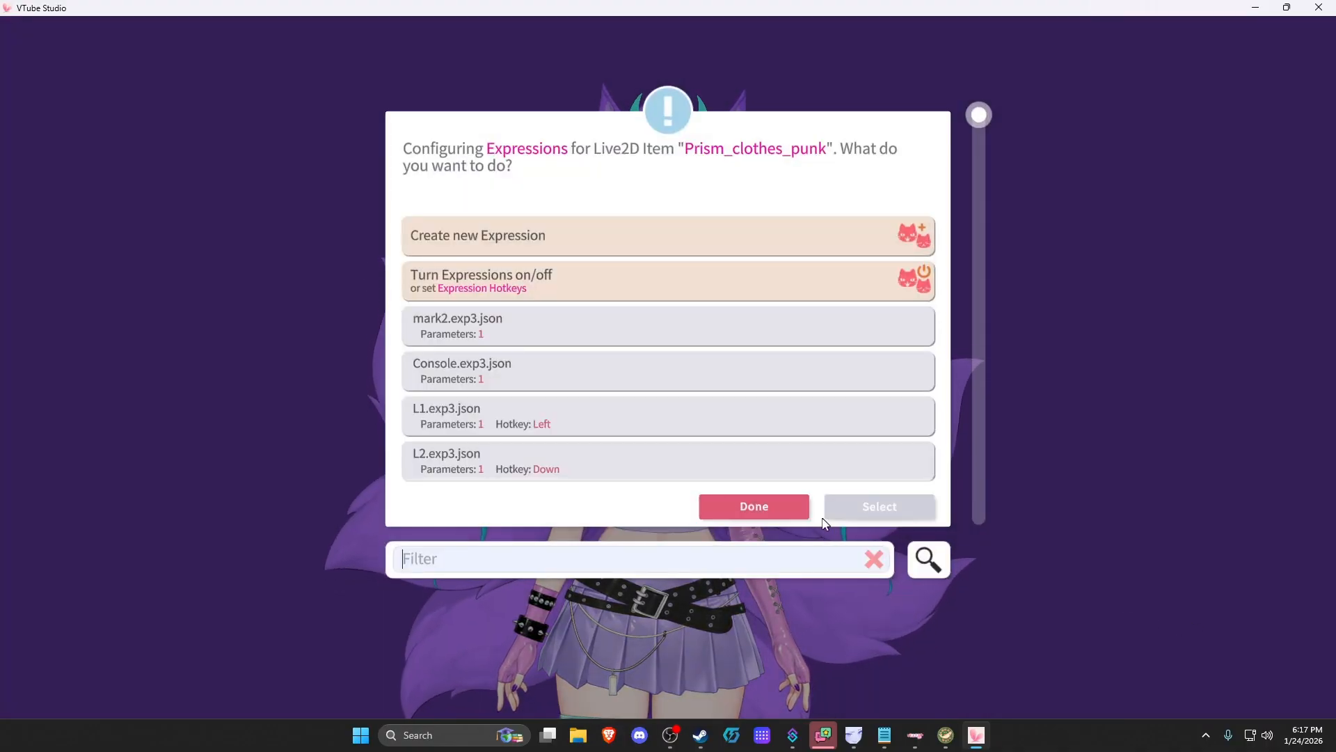
left_click(770, 506)
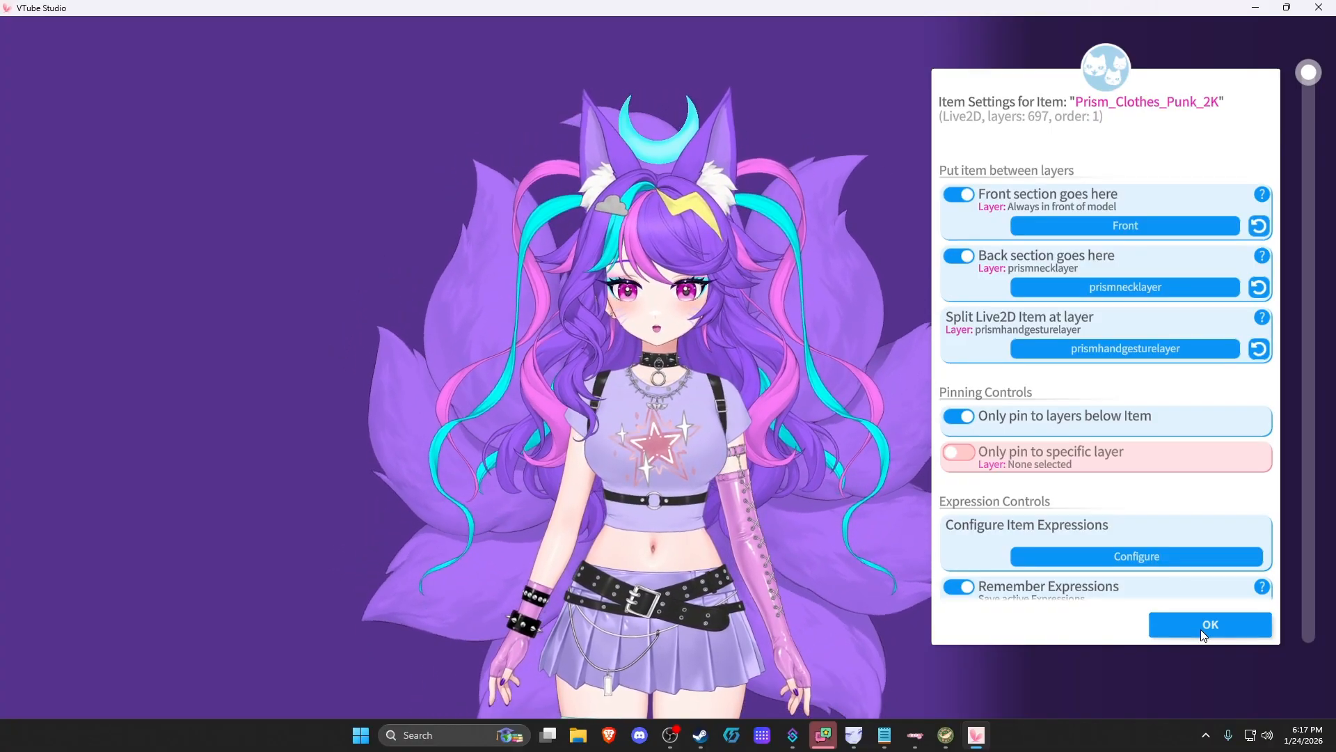
left_click(1197, 620)
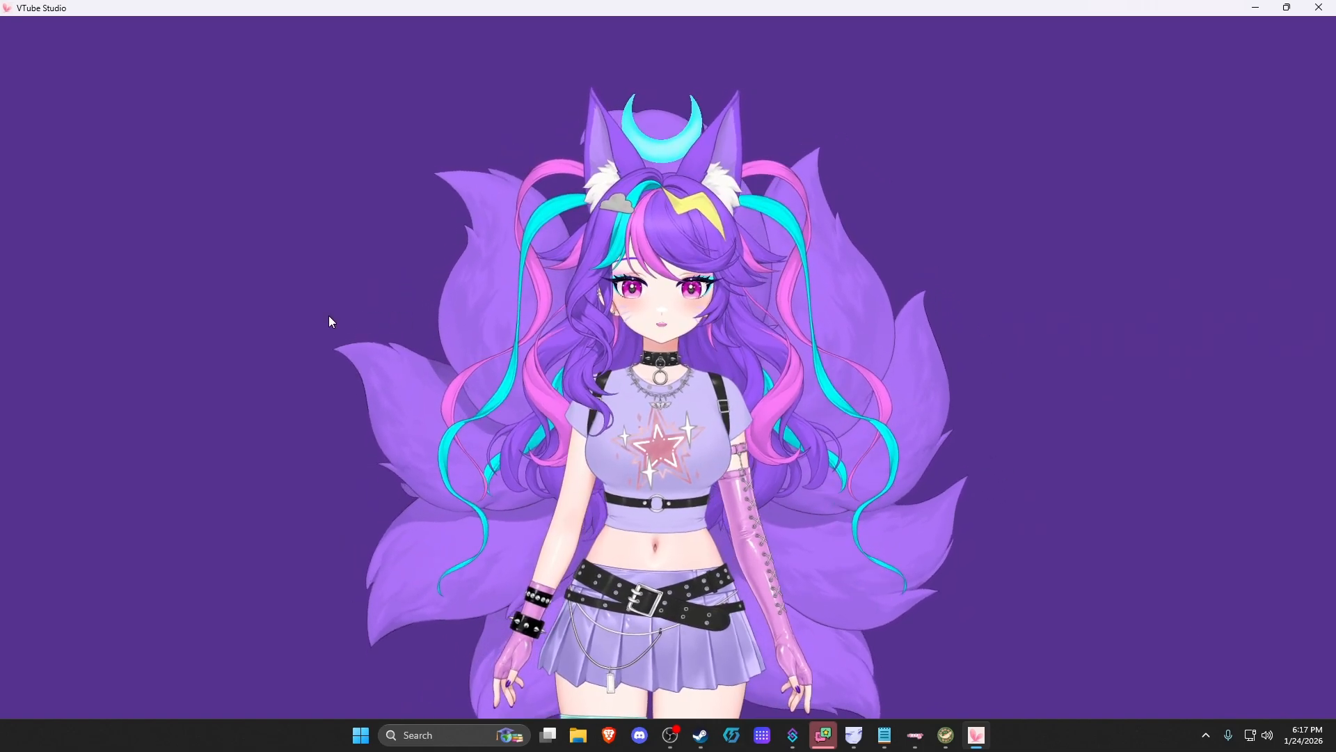
In the model's hotkey settings, set the unnamed hotkey's Live2D item action to smolbooba of Prism_Clothes_Punk_2K
double_click(328, 317)
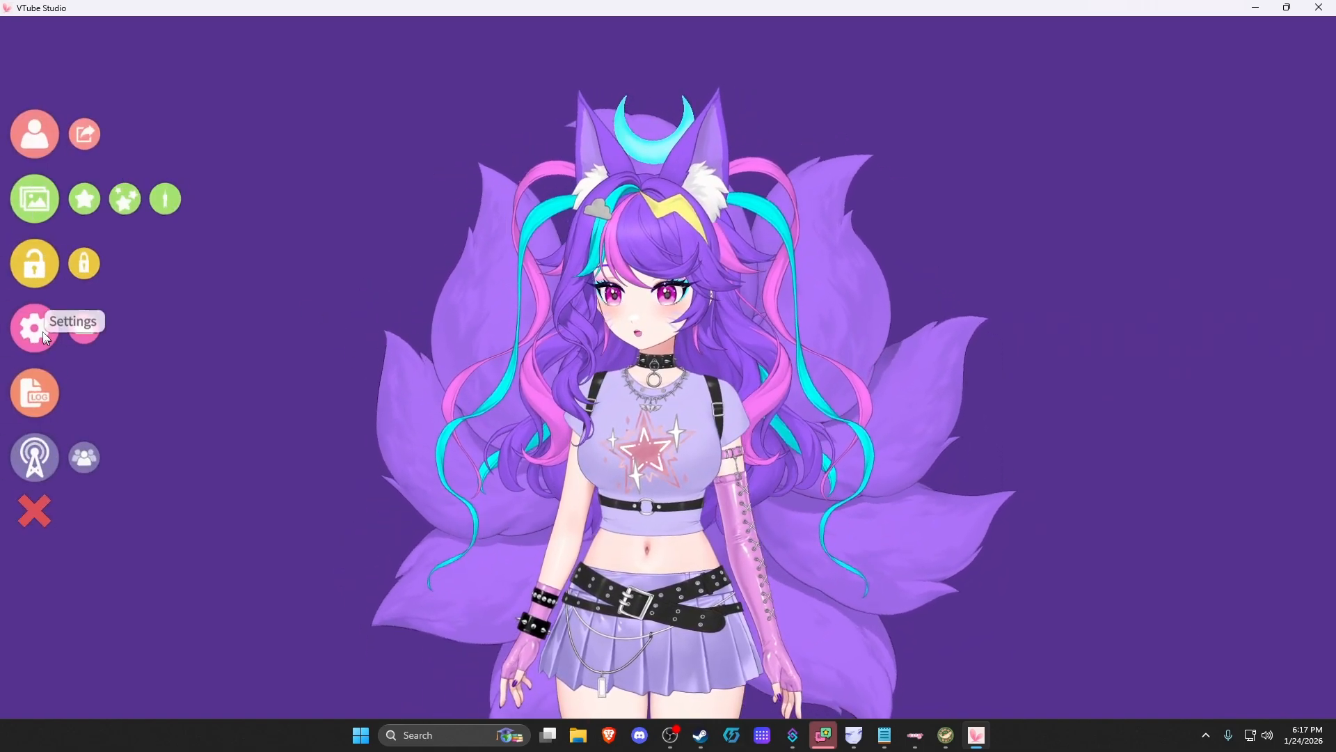
left_click(40, 199)
left_click(719, 503)
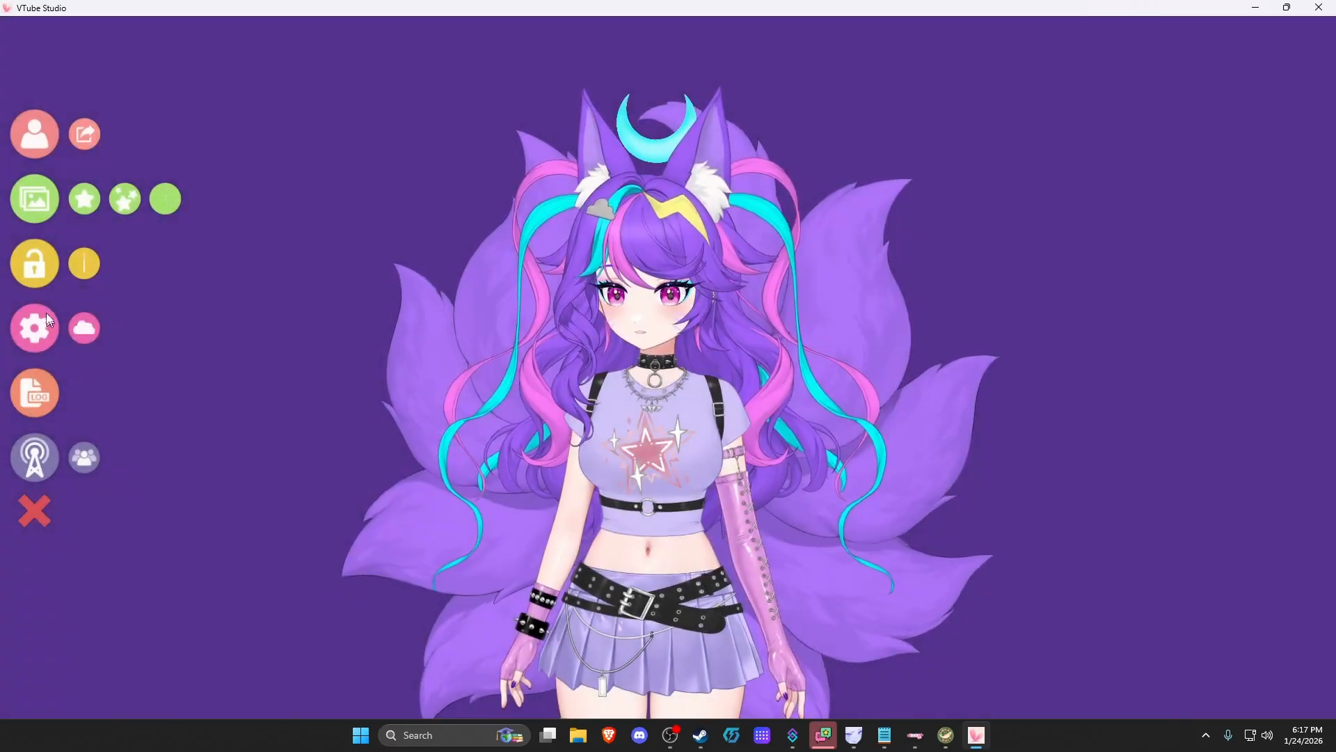
left_click(46, 312)
left_click(1016, 497)
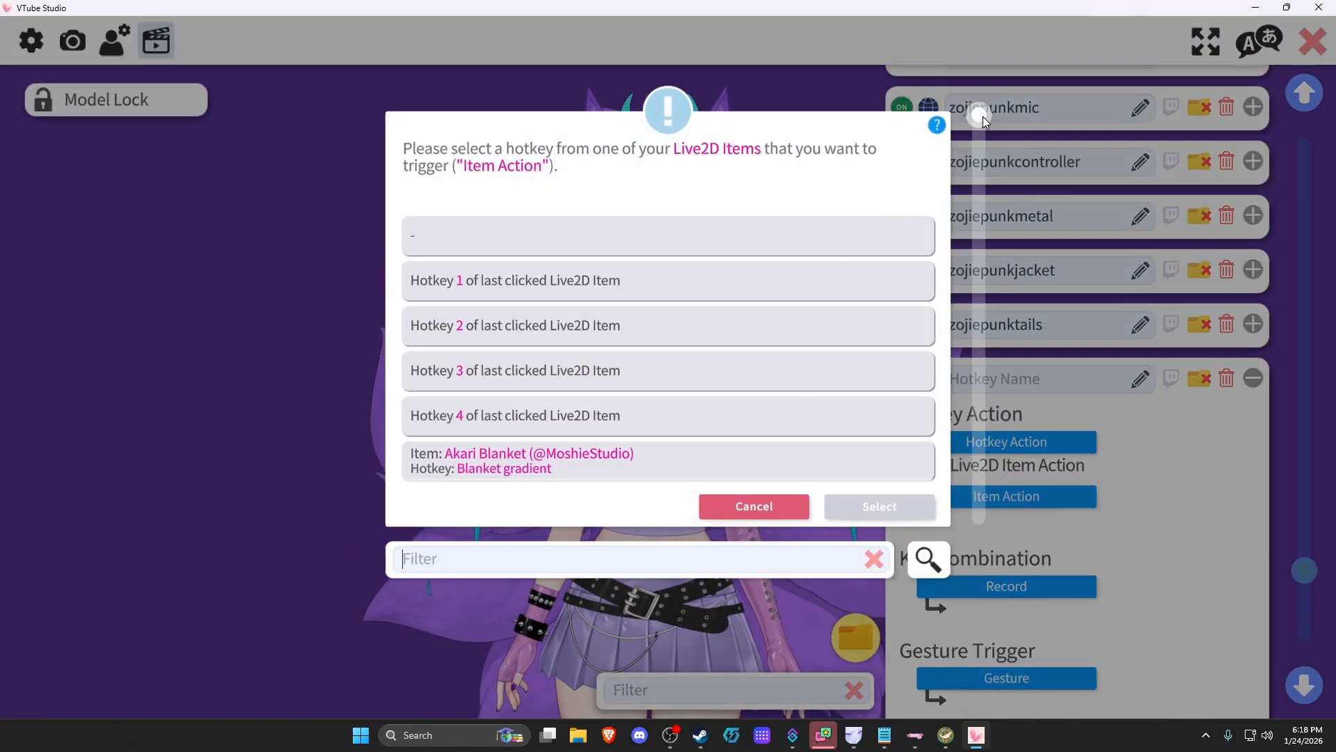
left_click_drag(983, 115, 929, 551)
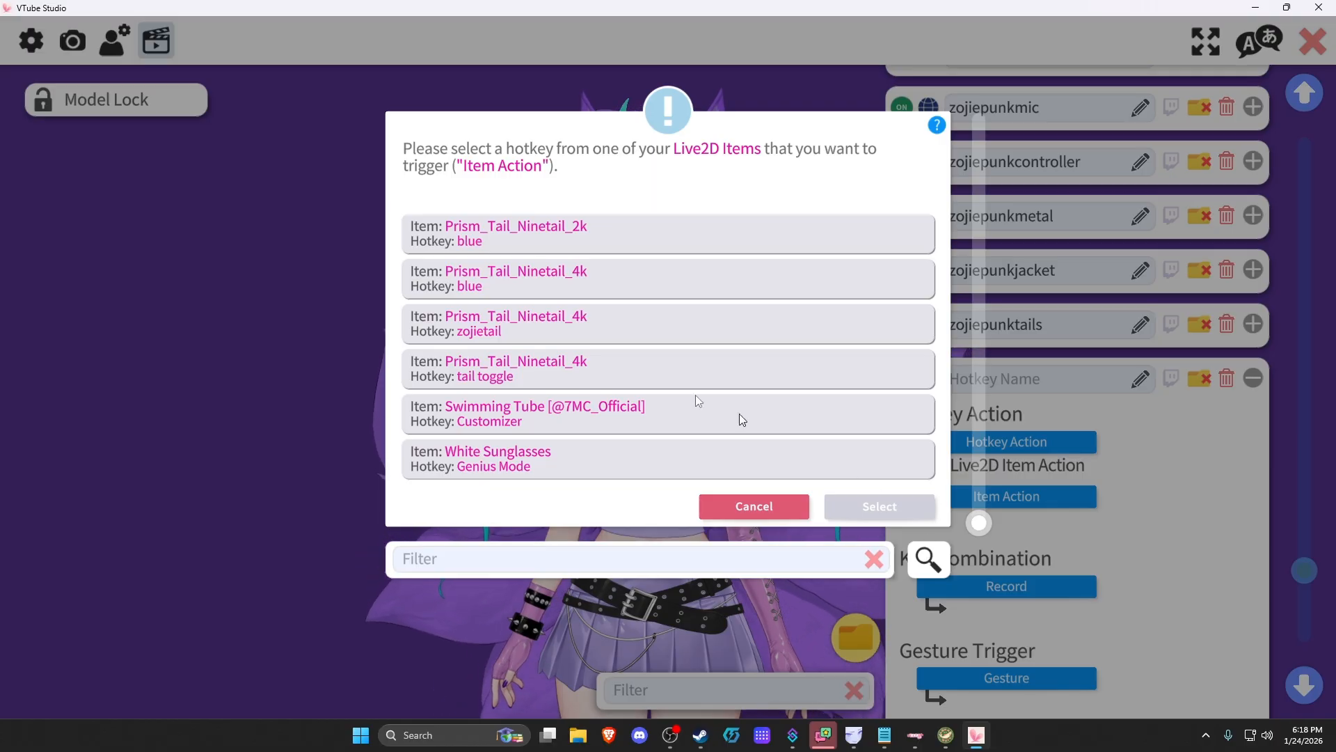
scroll(696, 401, "up", 10)
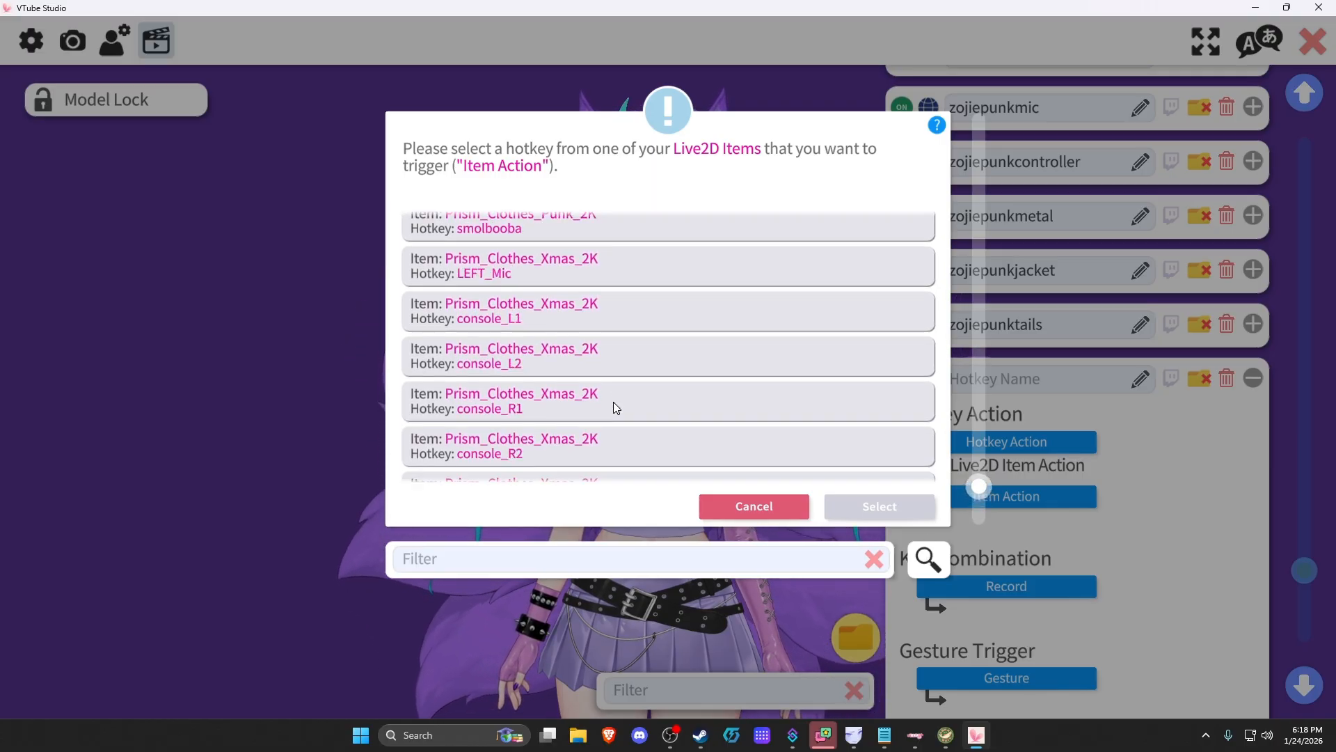
scroll(613, 402, "up", 2)
left_click(527, 384)
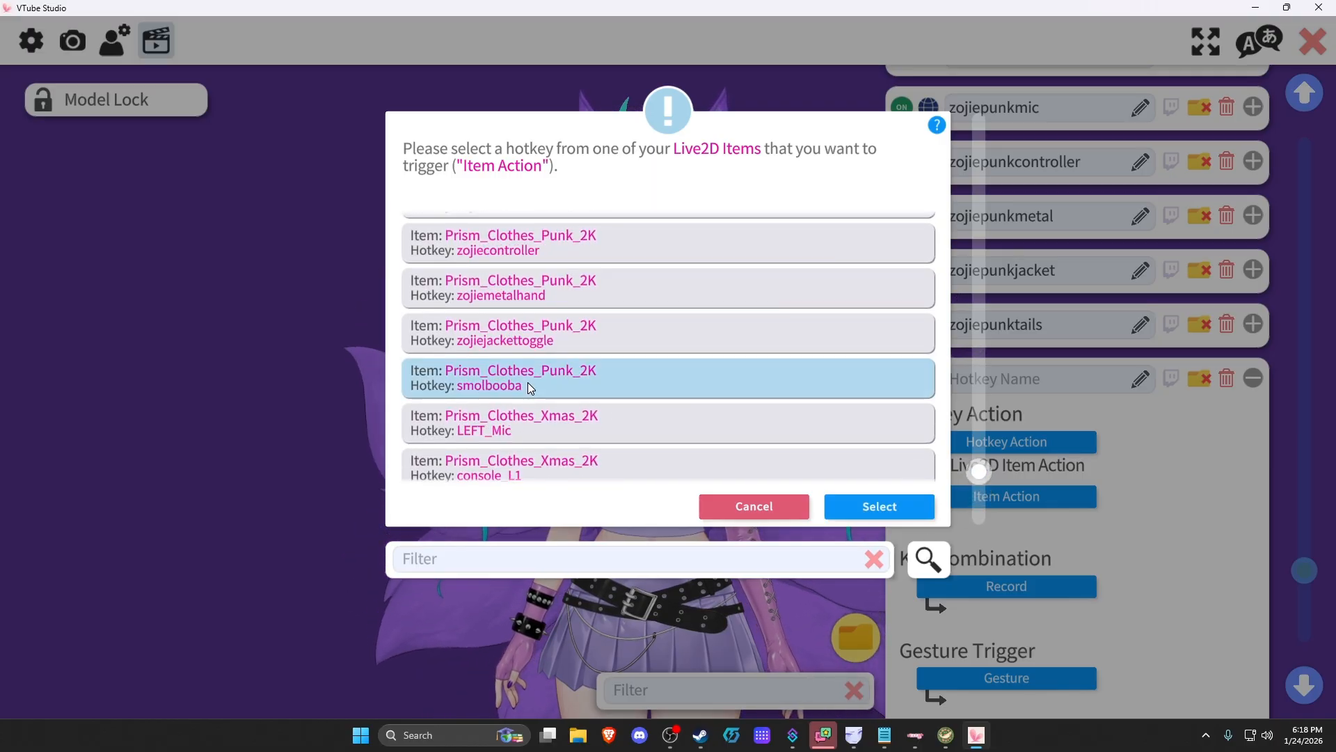
left_click(891, 506)
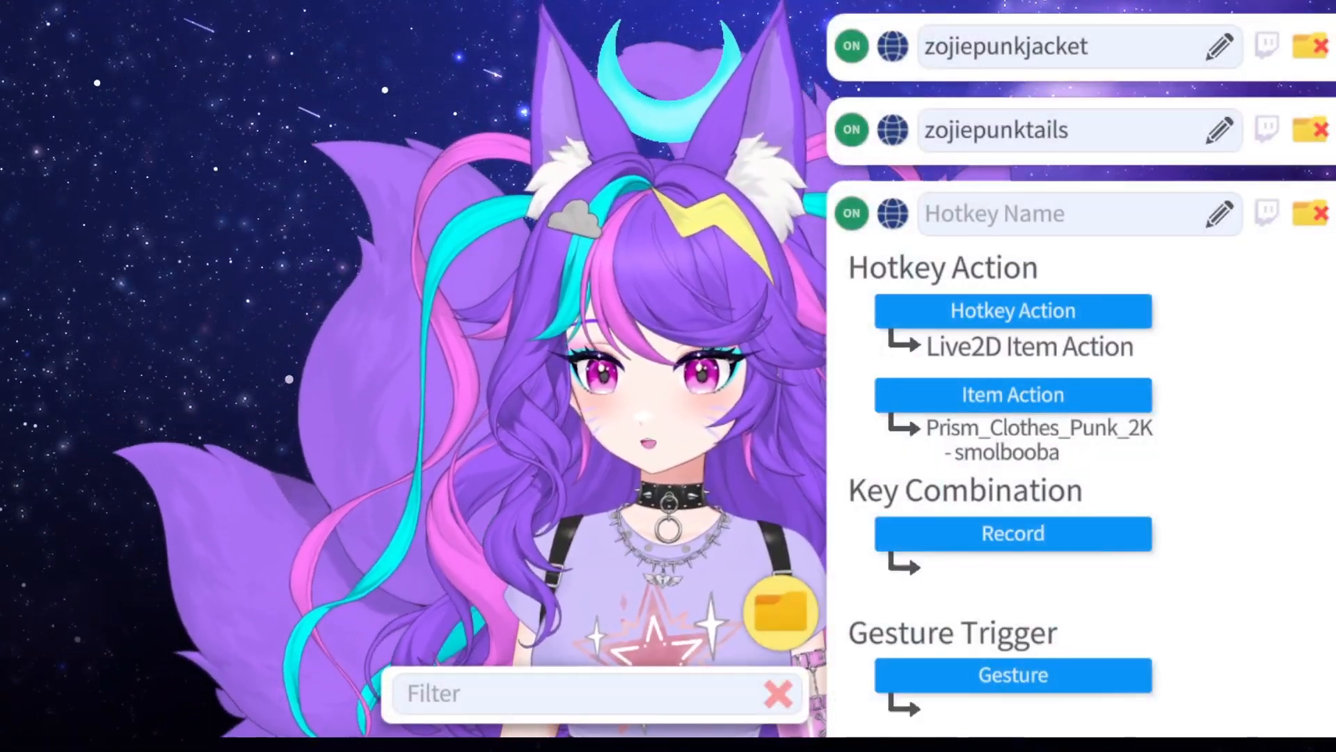
Collapse the unnamed hotkey and open the model's Expression Editor to start a new expression
scroll(1079, 417, "down", 3)
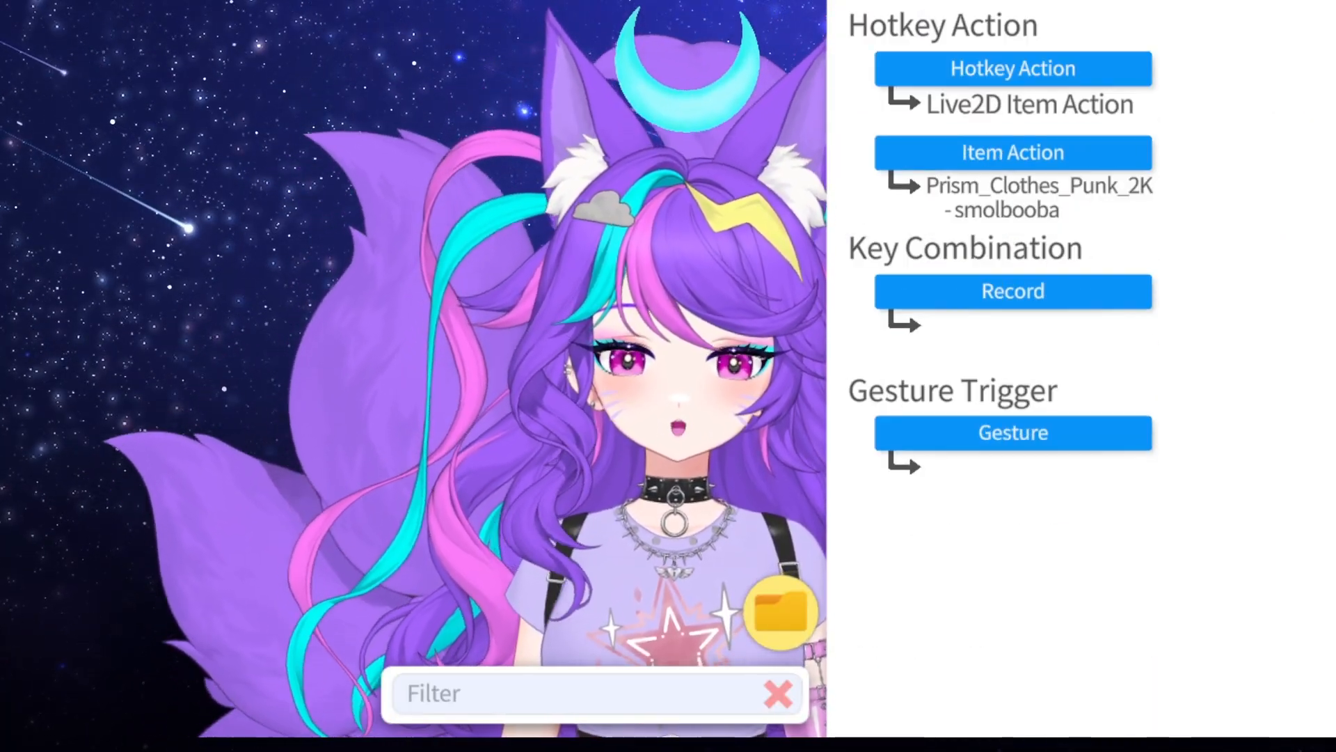
left_click(1217, 23)
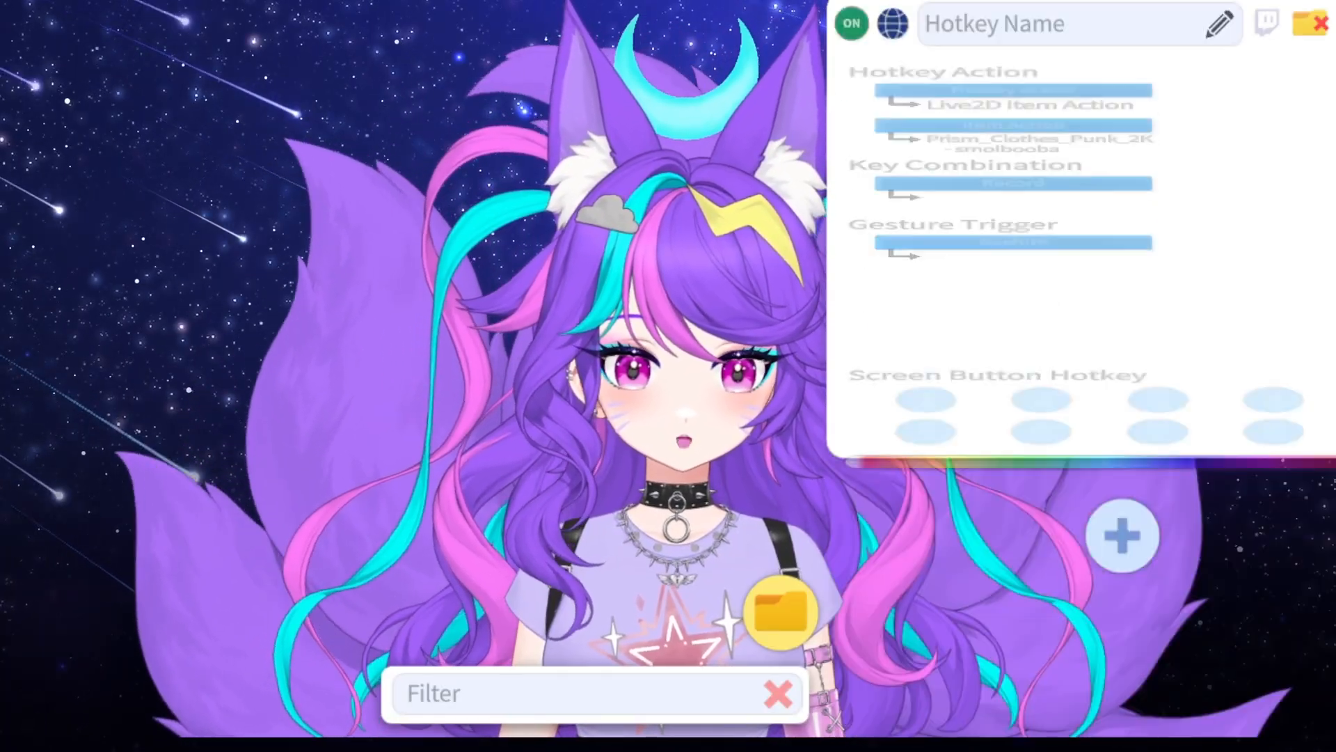
scroll(1079, 389, "up", 12)
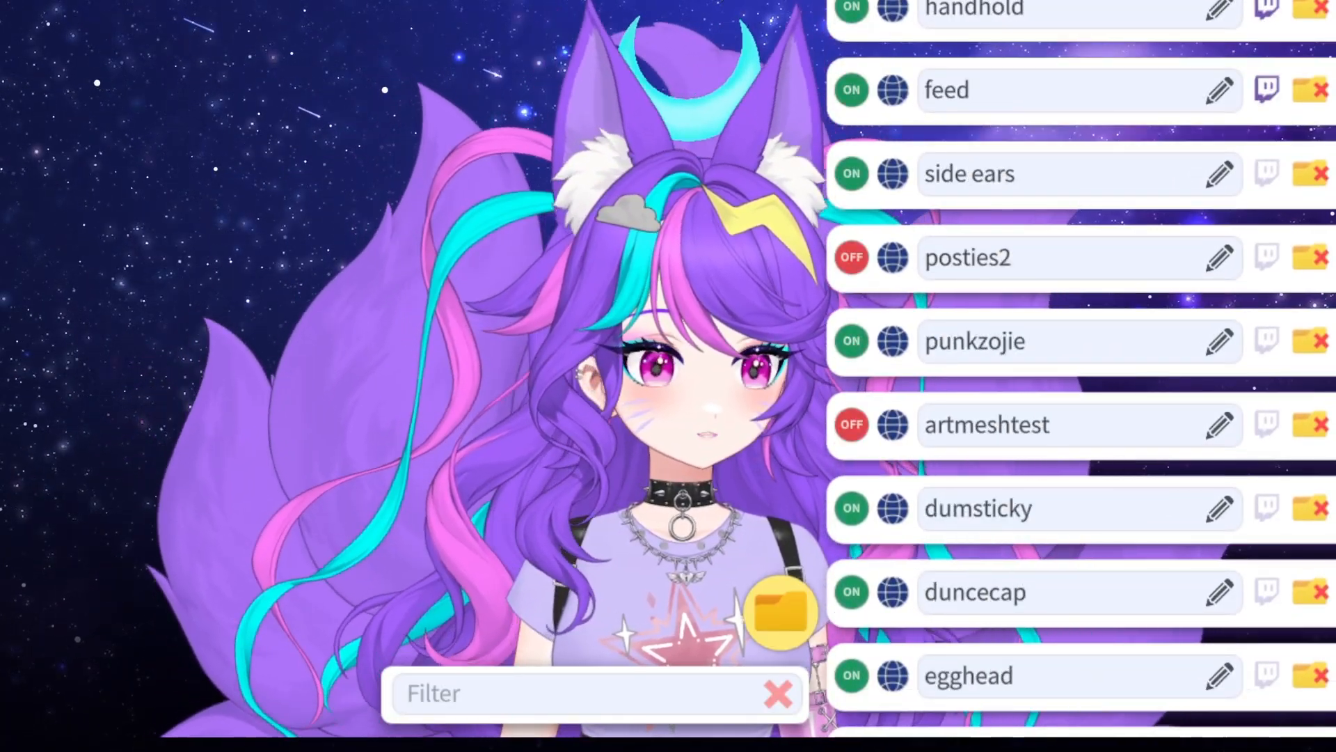
scroll(1079, 376, "up", 7)
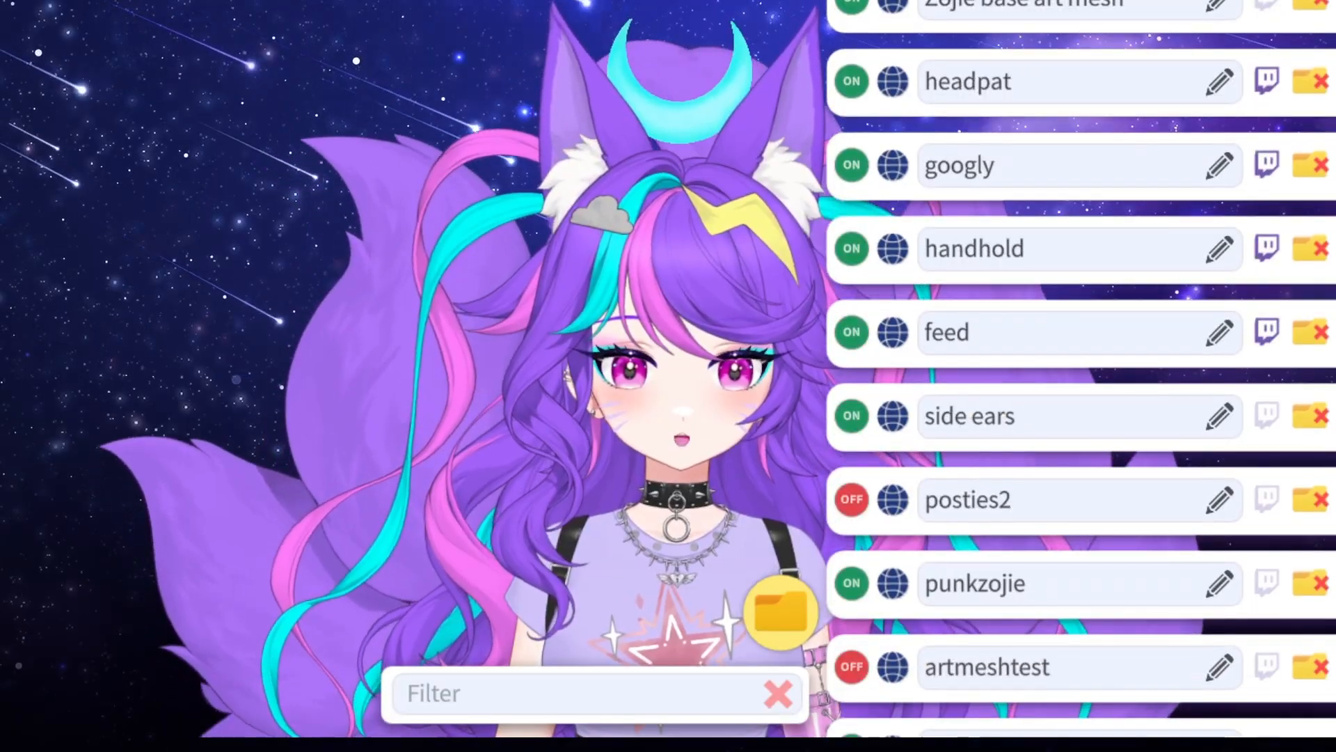
scroll(1079, 375, "up", 15)
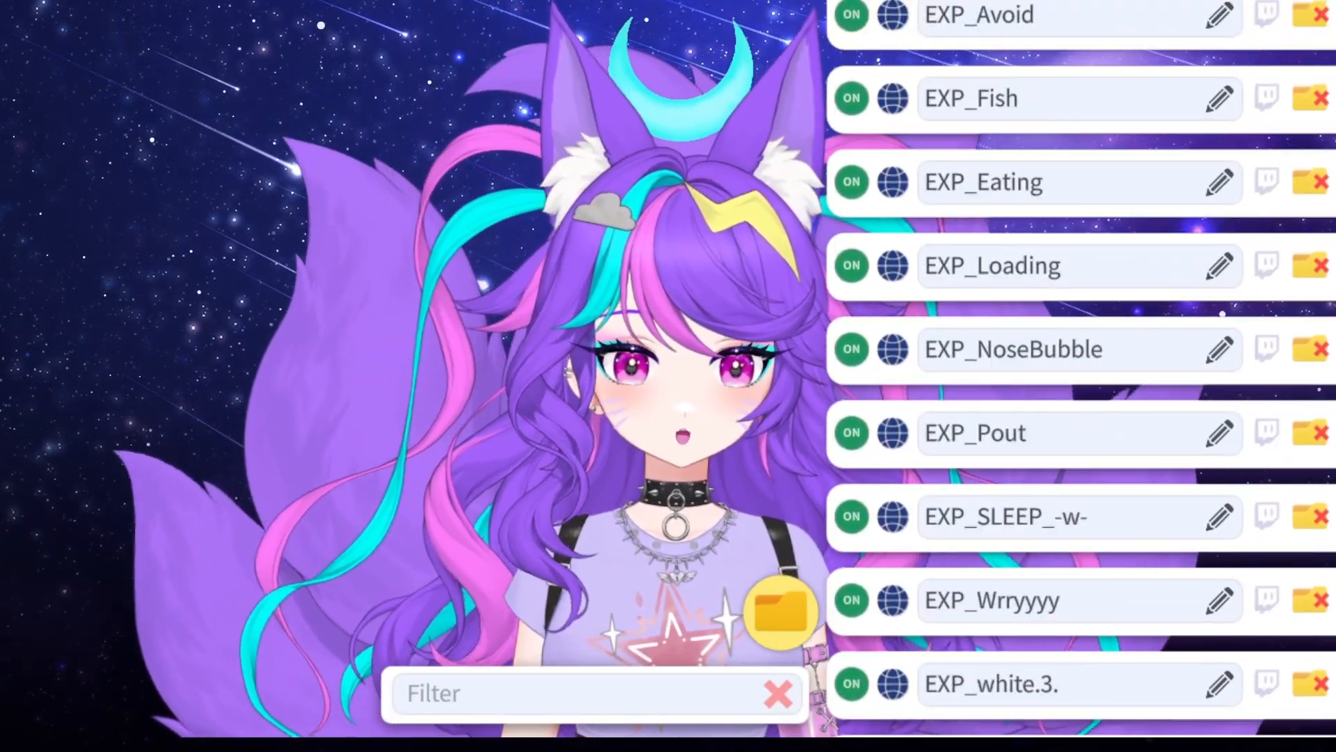
scroll(1078, 376, "up", 5)
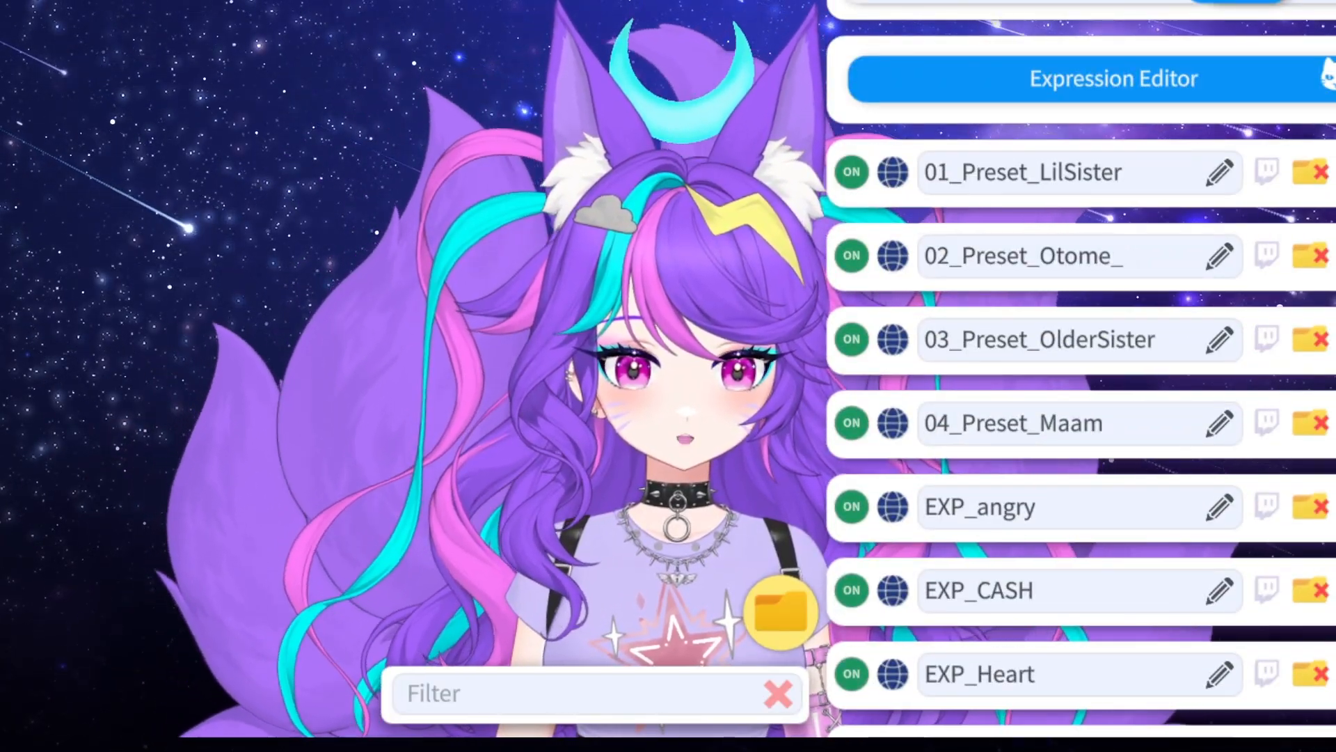
left_click(1114, 78)
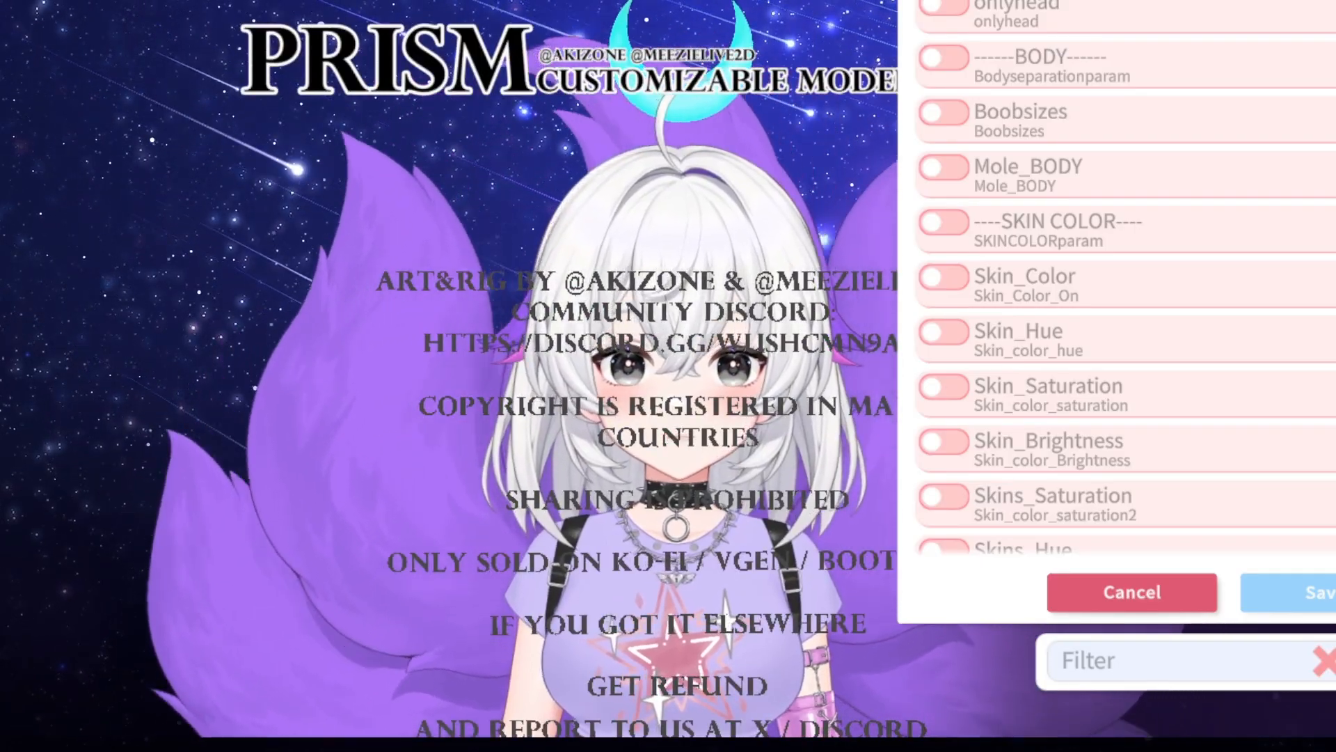
Go through the new expression's parameters and try out the butterfly parameter
scroll(1126, 278, "down", 15)
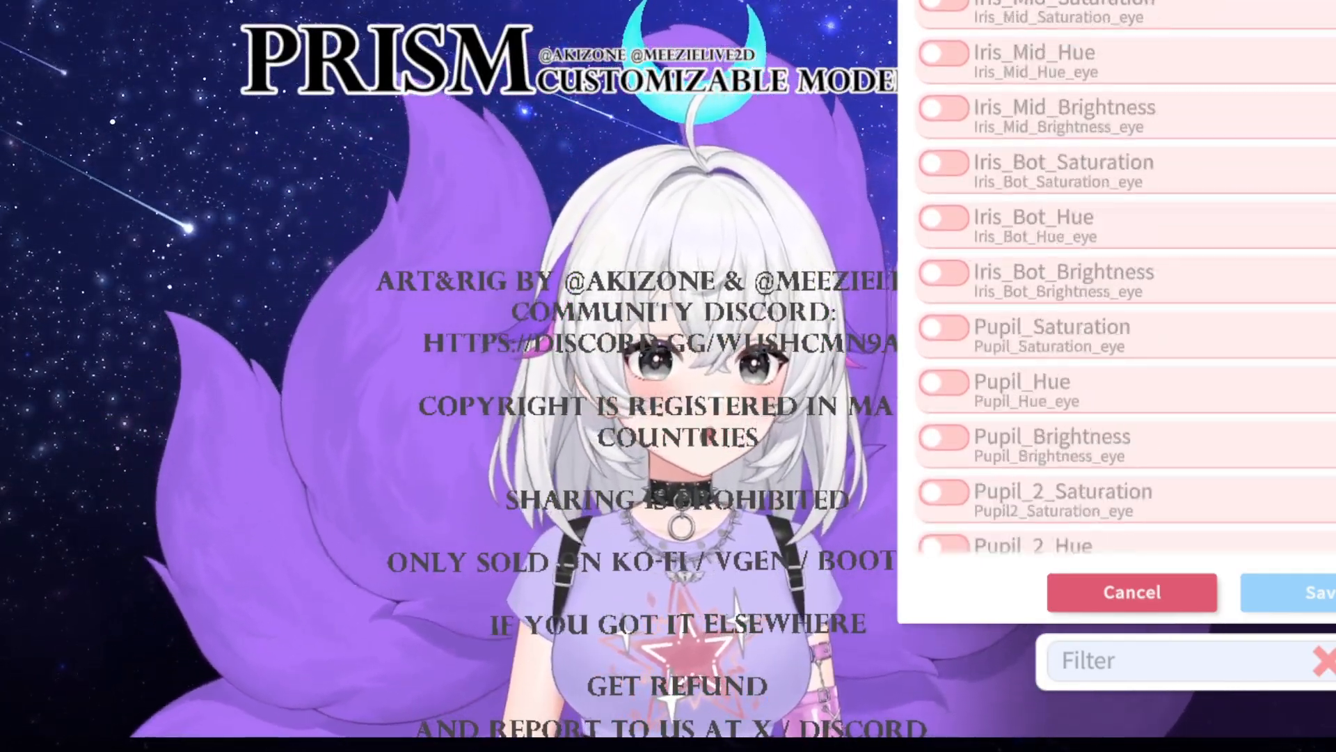
scroll(1126, 278, "down", 20)
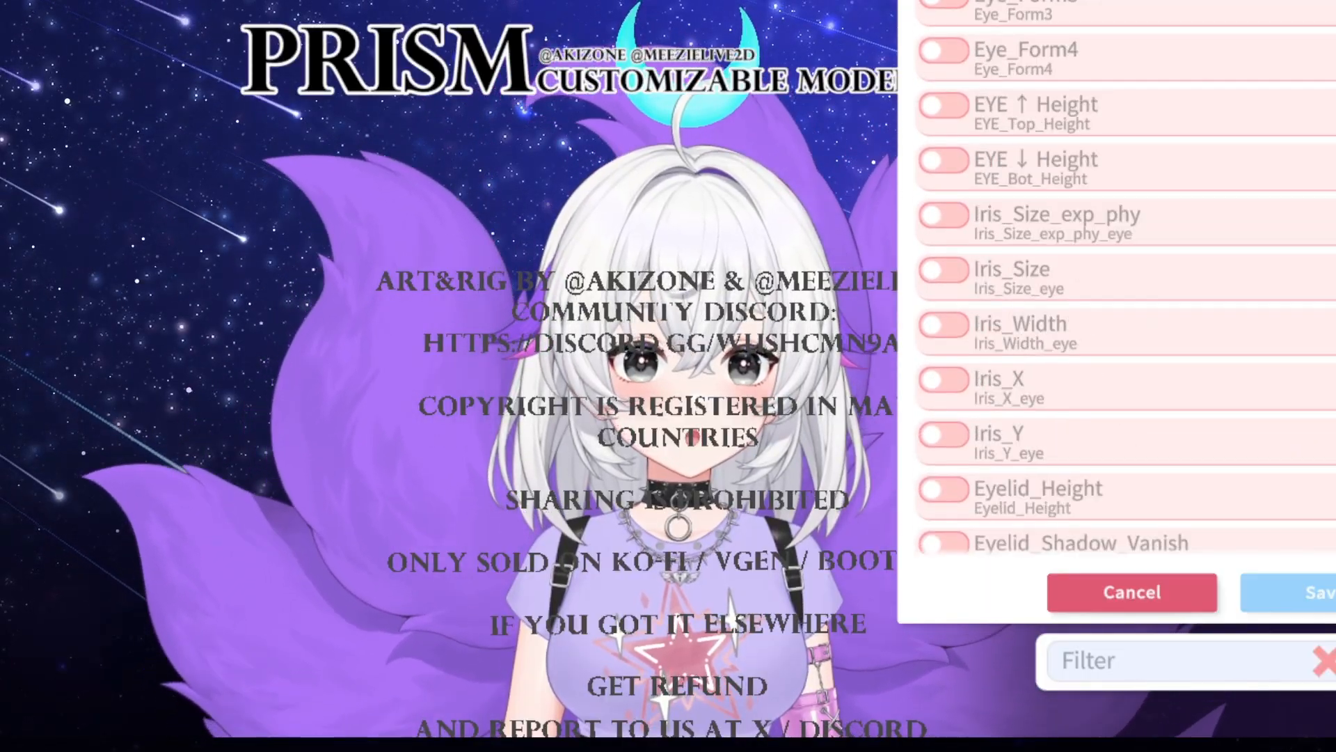
scroll(1125, 279, "down", 20)
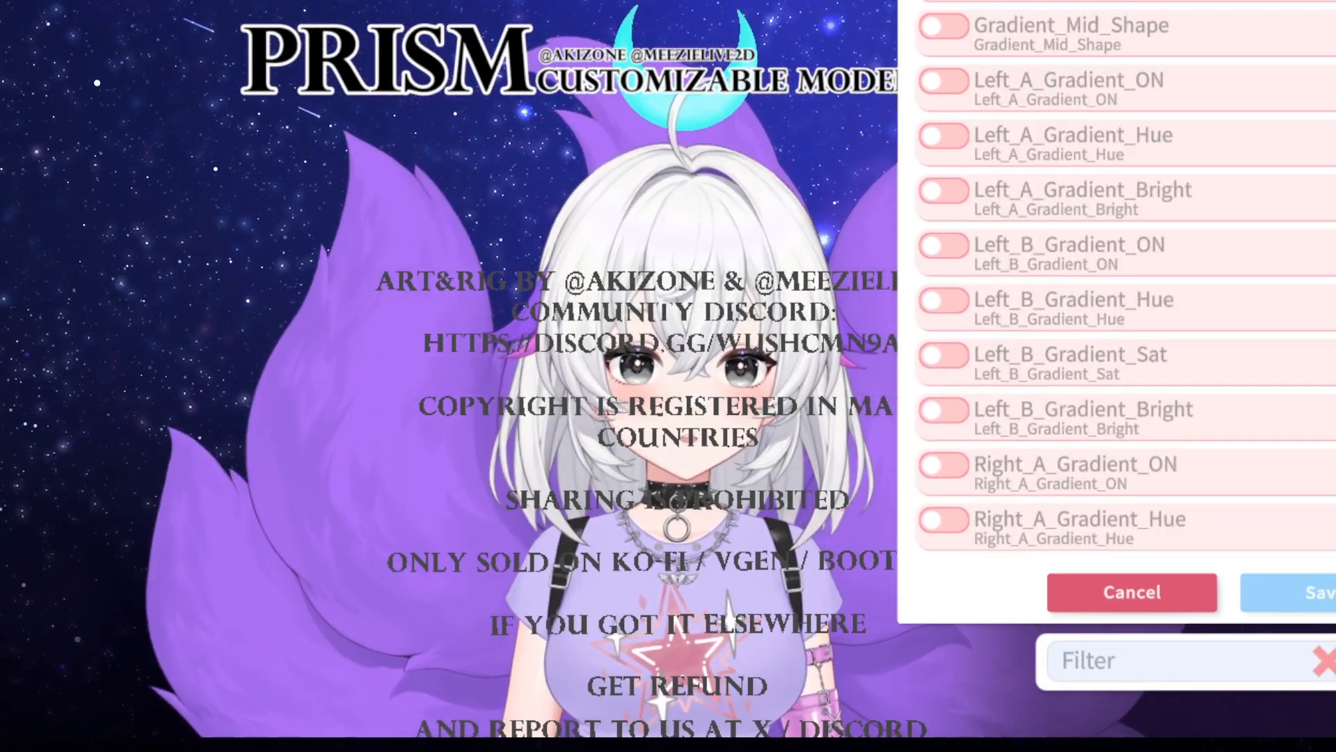
scroll(1125, 279, "down", 12)
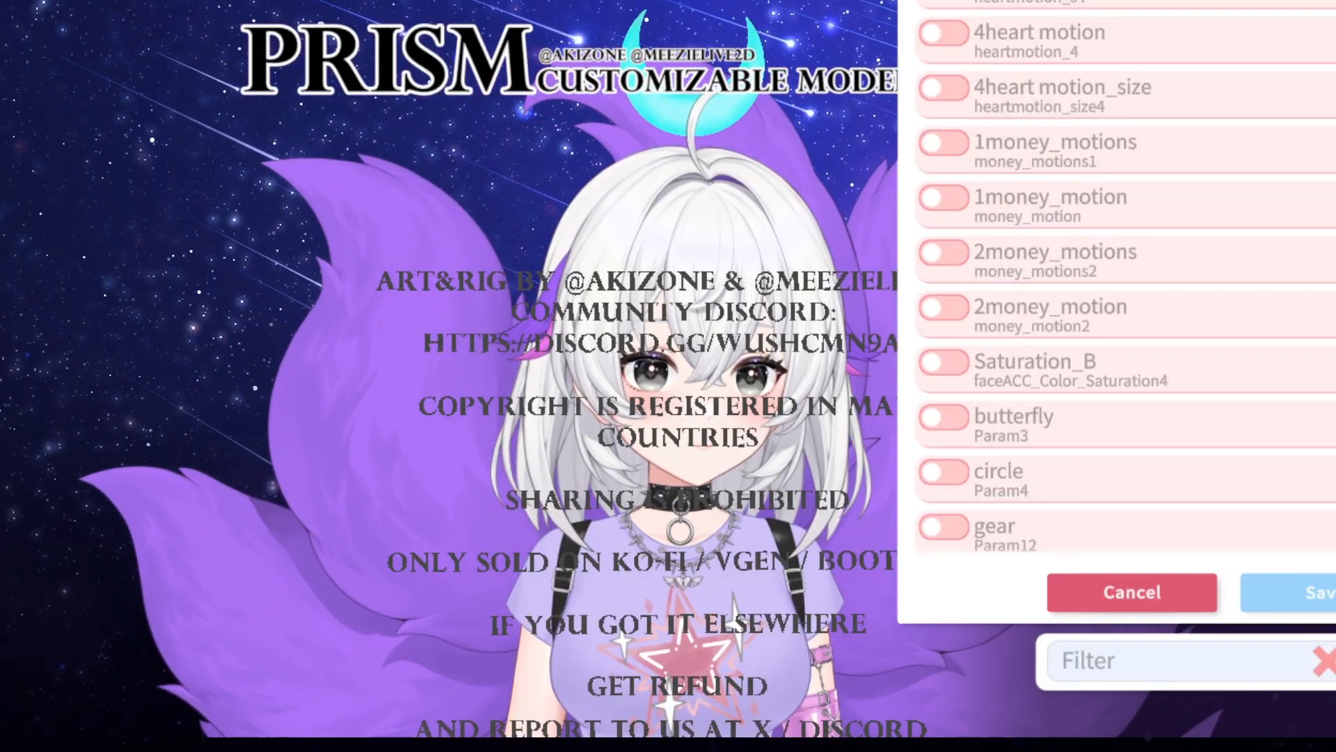
left_click(943, 416)
left_click_drag(1110, 465, 1264, 465)
Enable the A_Bangs hair parameter in the new expression, raise its value and save the expression as bang
scroll(1126, 278, "up", 5)
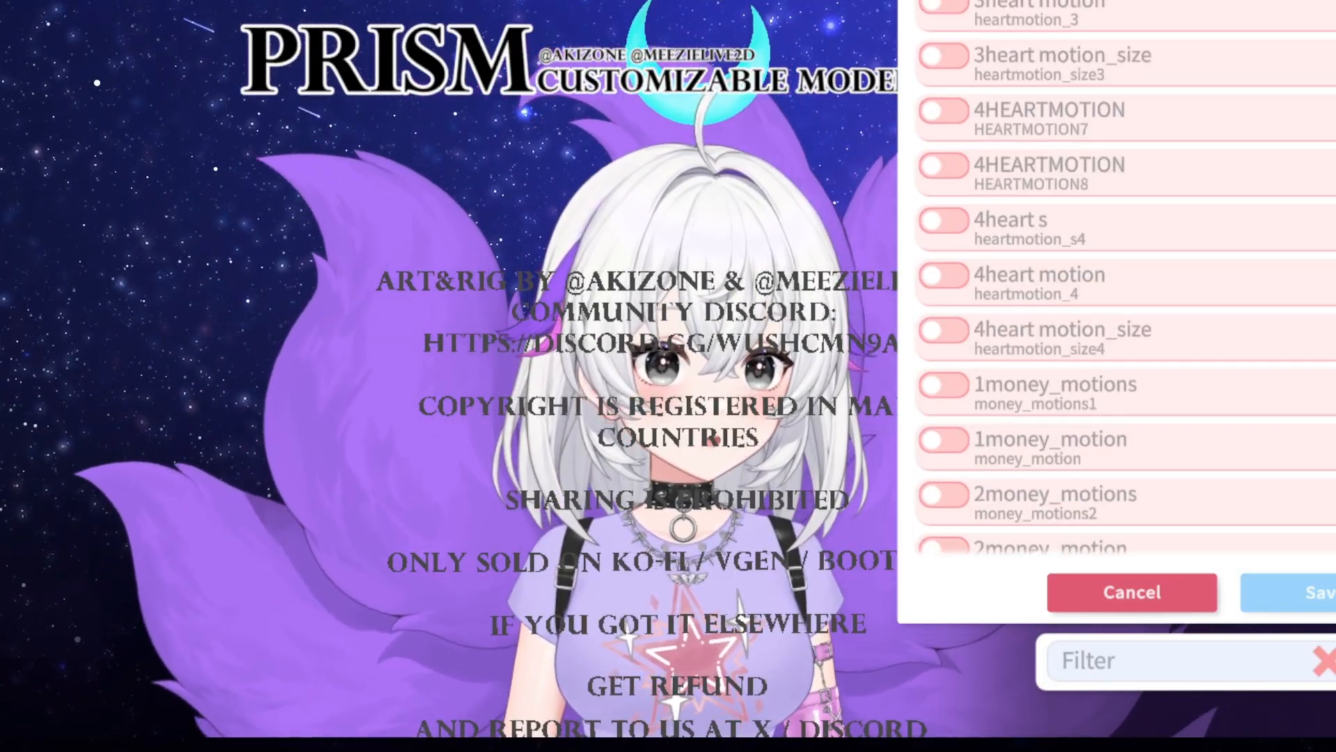
scroll(1125, 278, "up", 20)
scroll(1126, 278, "down", 10)
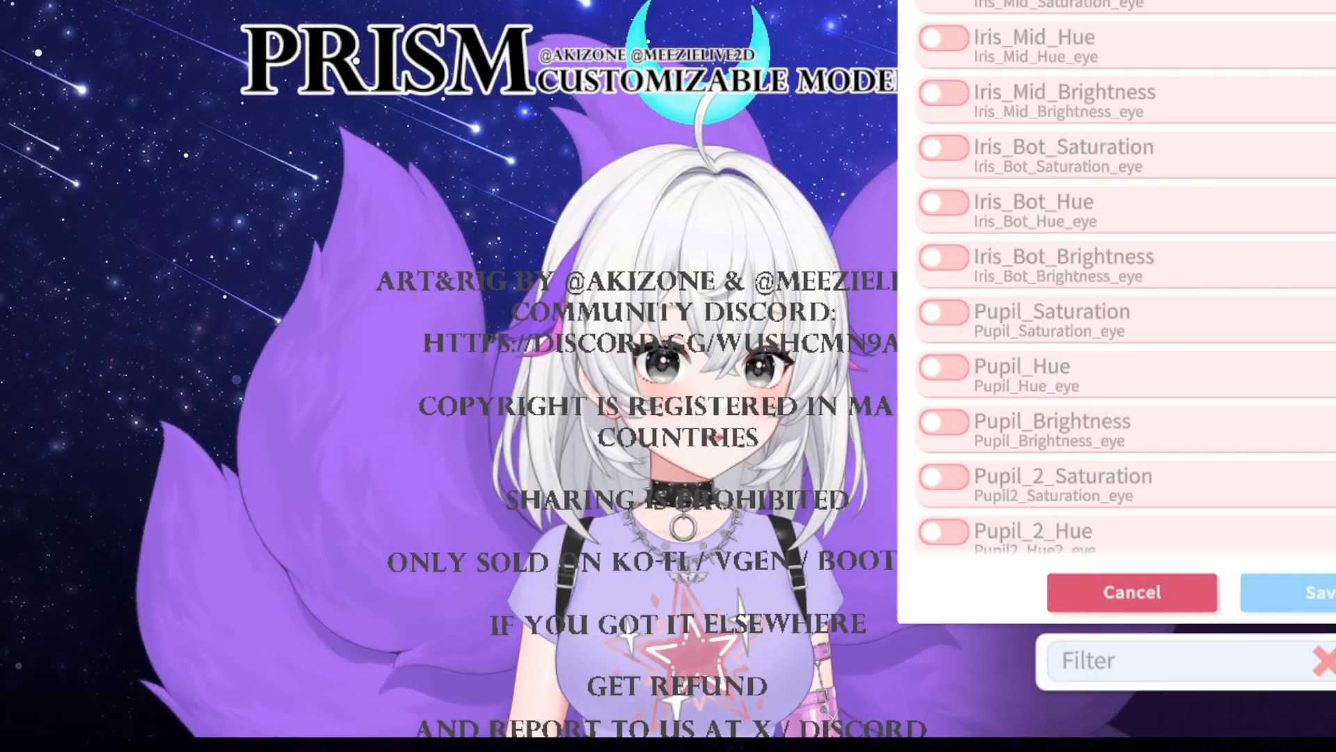
scroll(1125, 279, "down", 10)
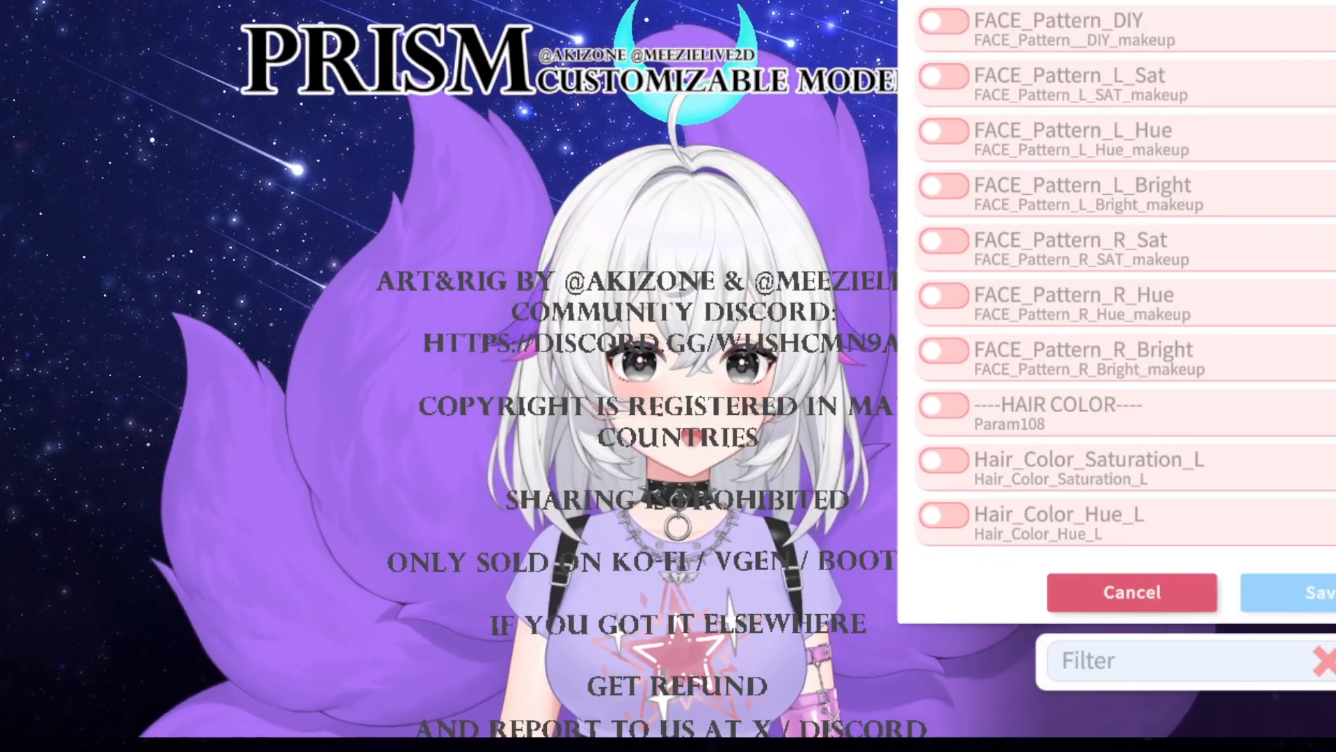
scroll(1125, 278, "up", 10)
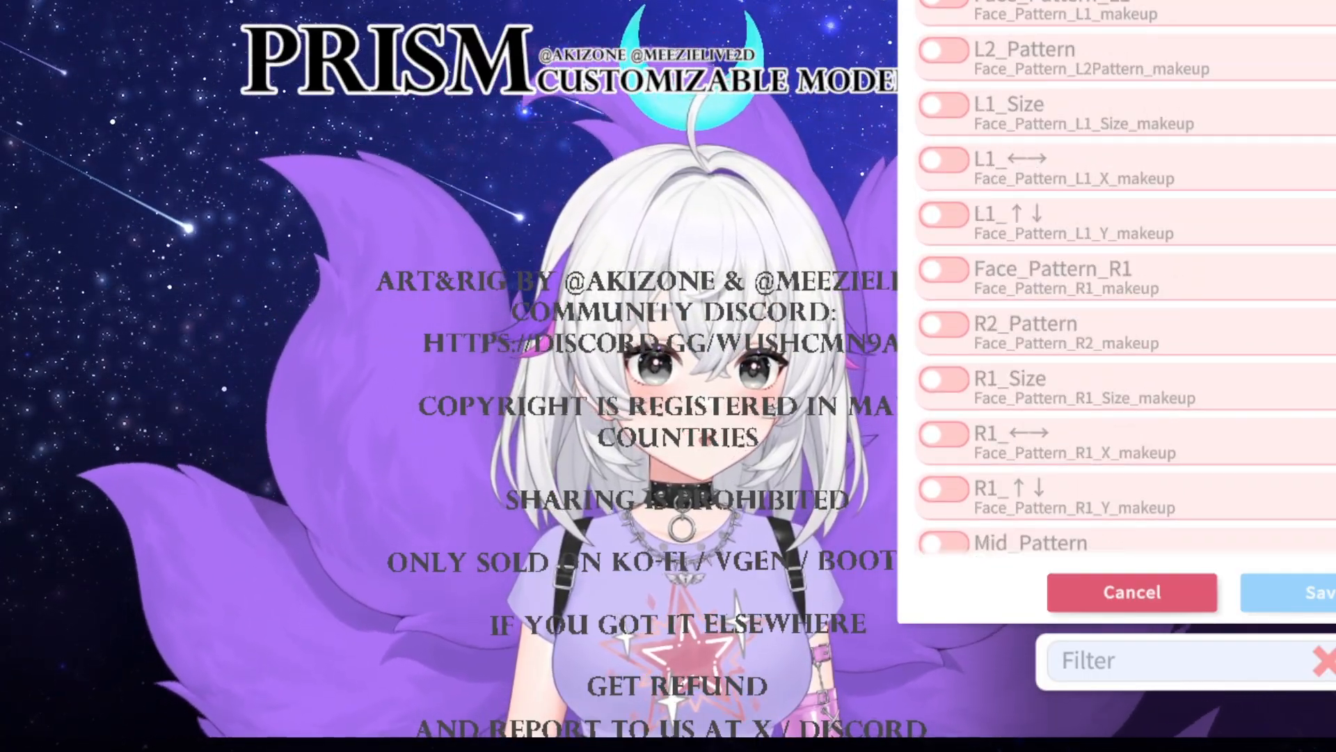
scroll(1125, 279, "down", 20)
left_click(943, 331)
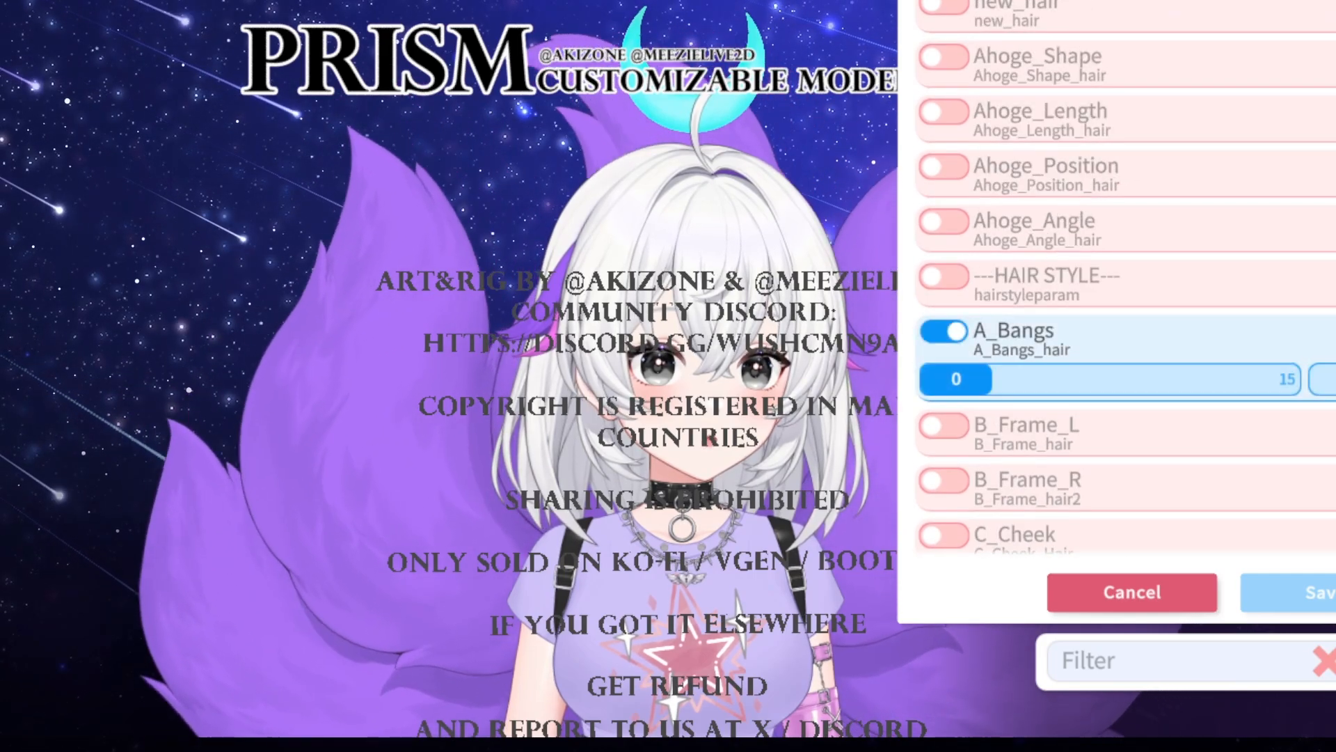
left_click_drag(956, 380, 1120, 379)
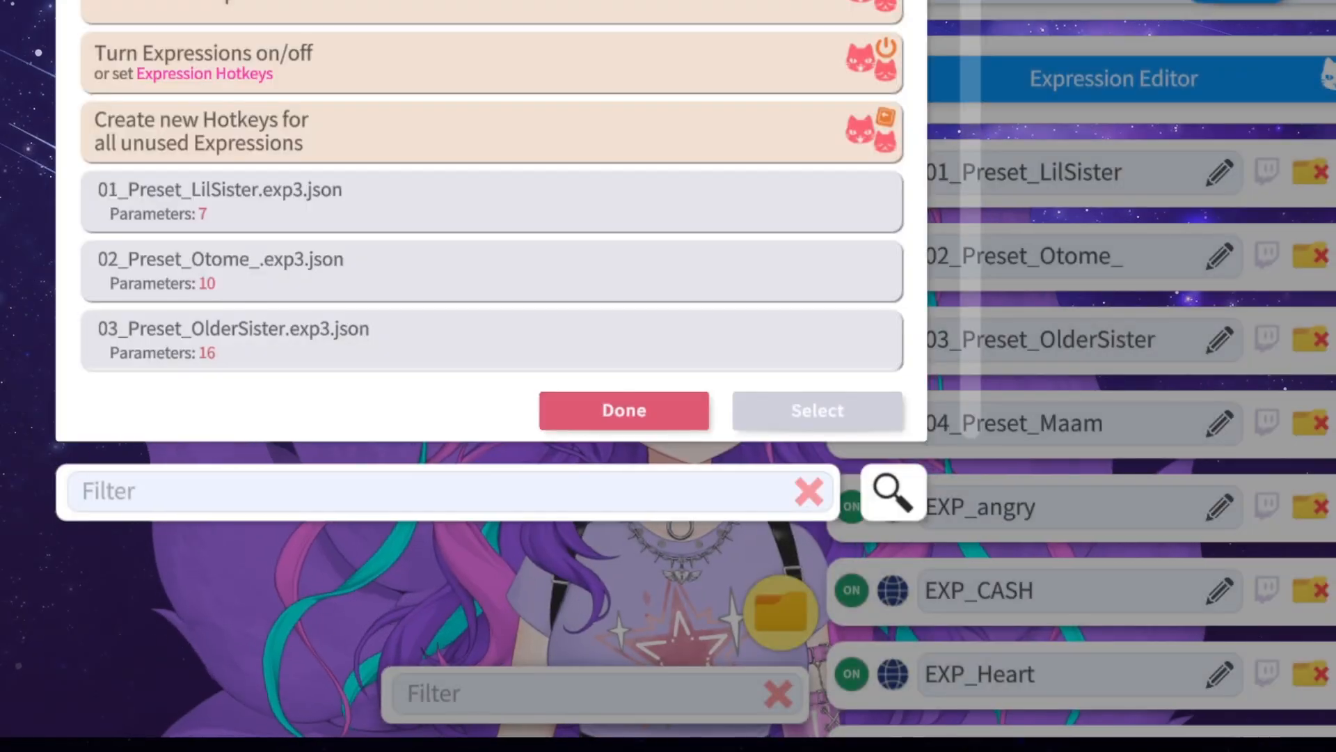
Locate bang.exp3.json in the model's expression list and close the expression configuration
left_click_drag(970, 26, 970, 426)
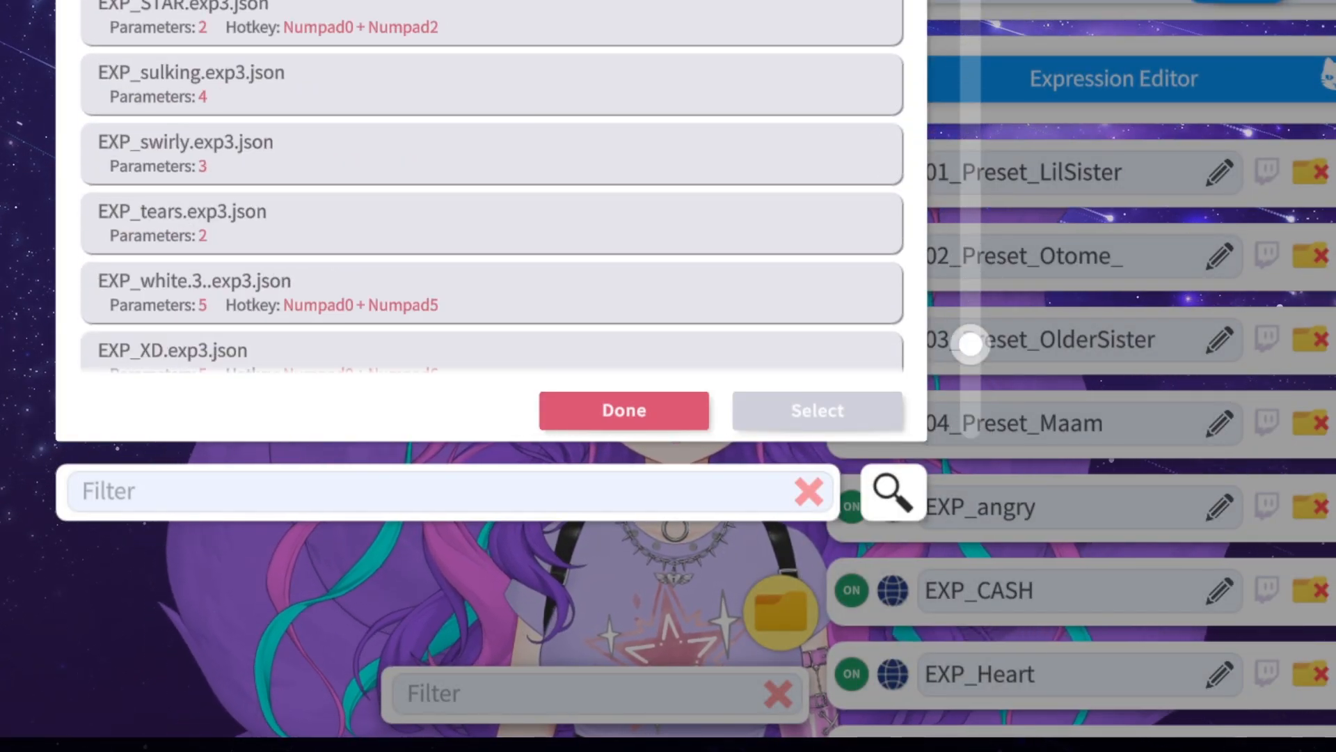
left_click_drag(970, 343, 970, 0)
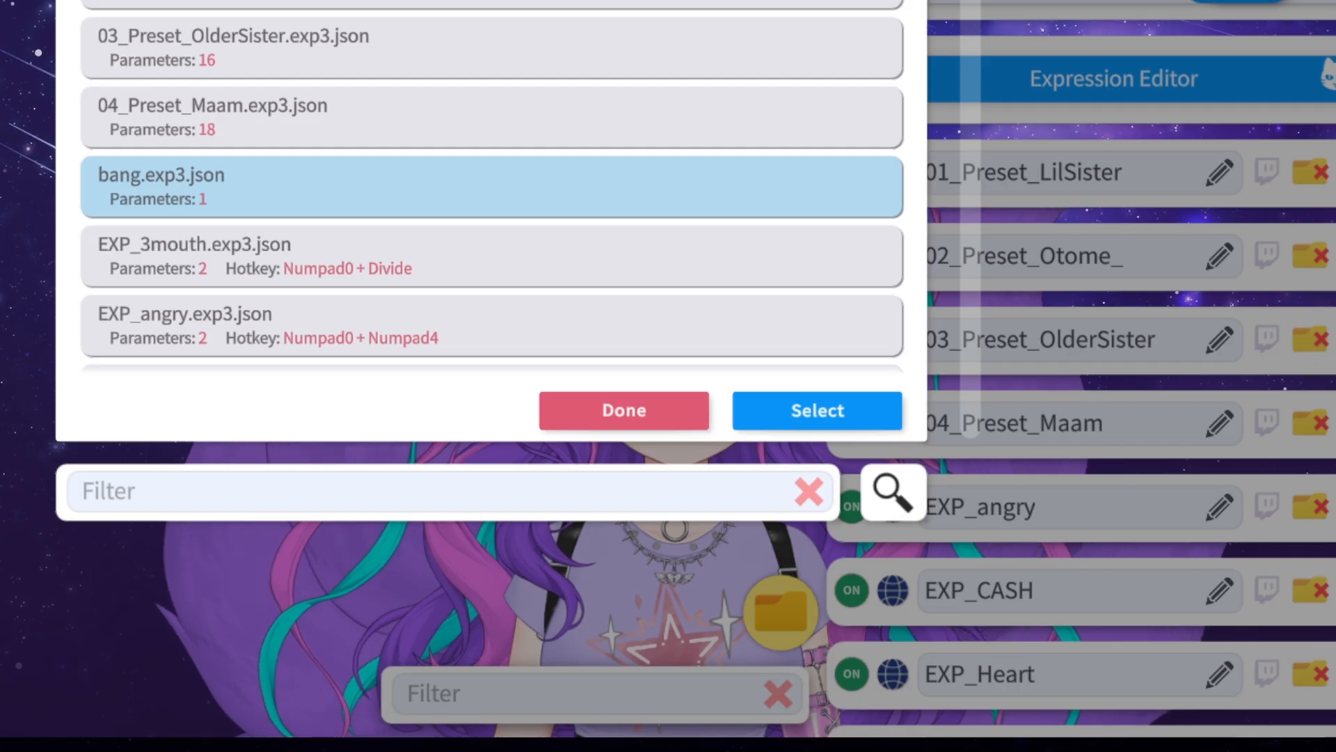
left_click(624, 411)
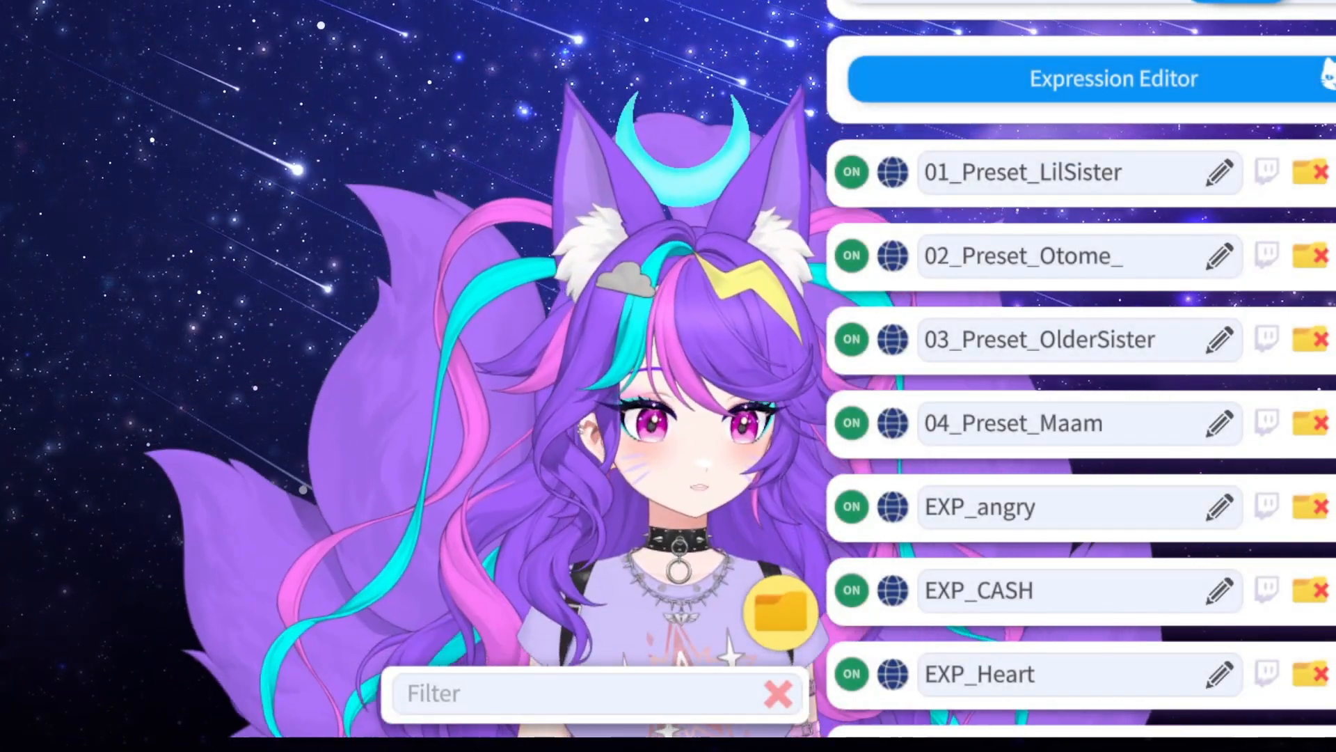
Review the action and key combination settings of the unnamed hotkey at the end of the hotkey list, and collapse it again
scroll(1078, 368, "down", 20)
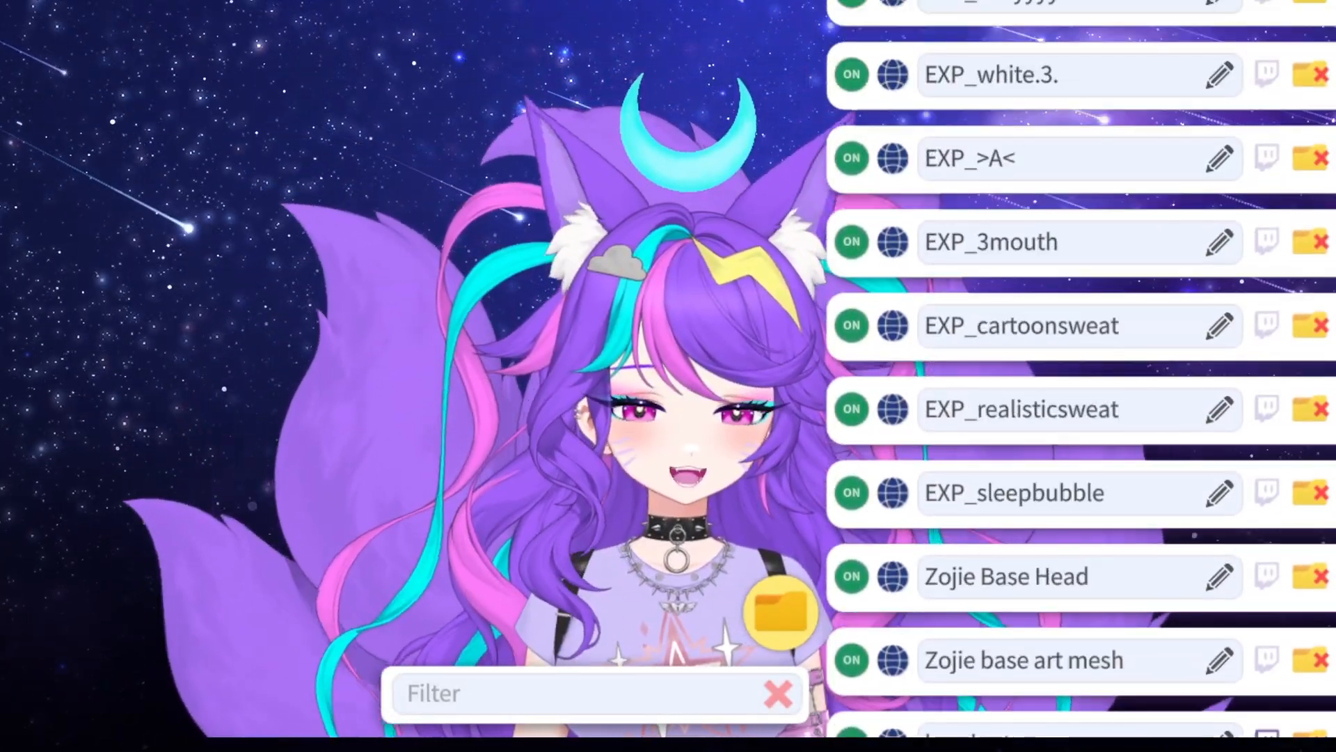
scroll(1078, 369, "down", 15)
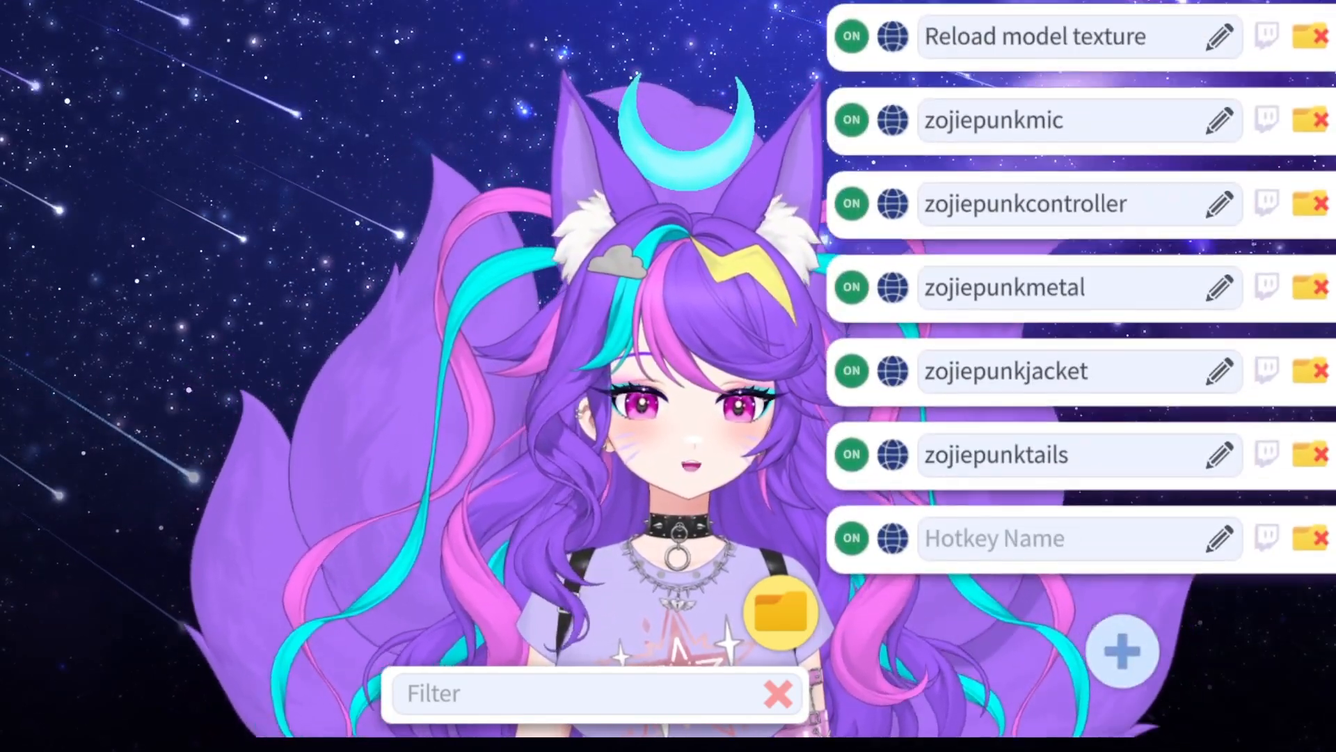
left_click(996, 541)
left_click(1220, 542)
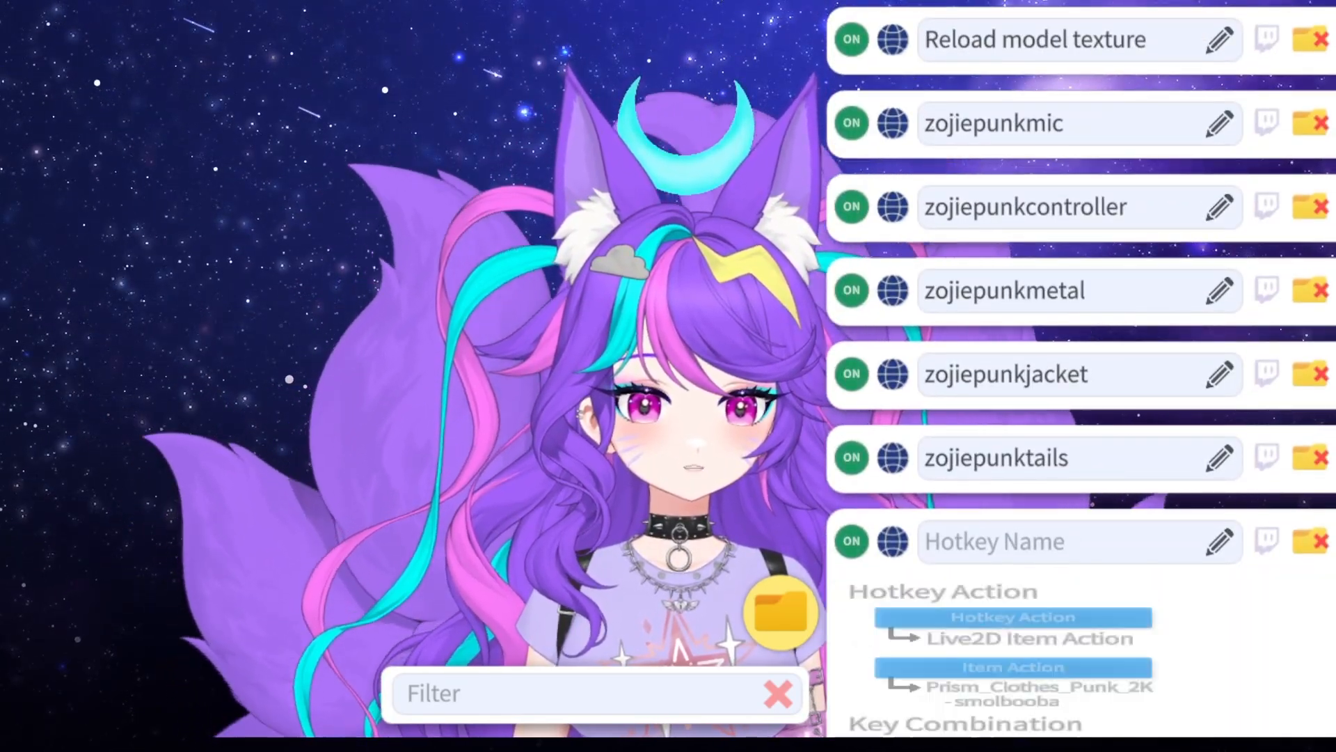
scroll(1079, 369, "down", 5)
left_click(1220, 117)
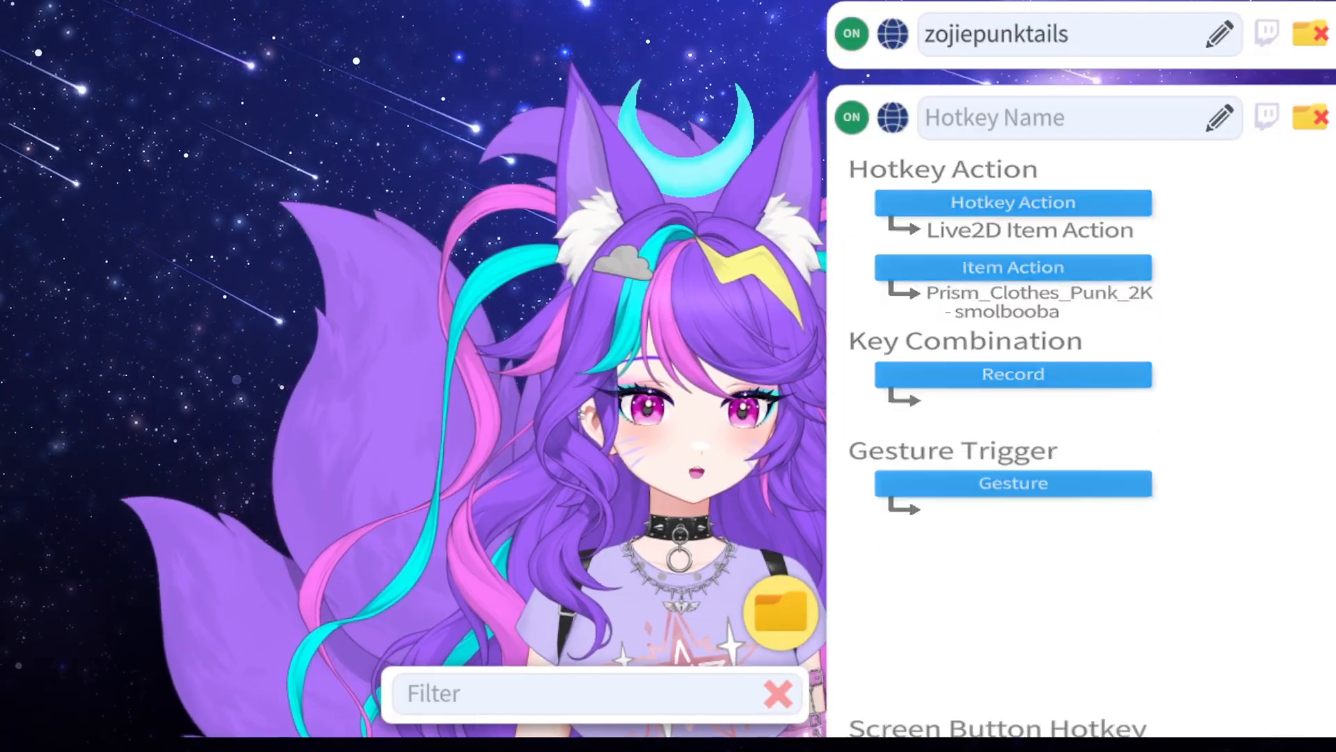
scroll(1079, 368, "down", 2)
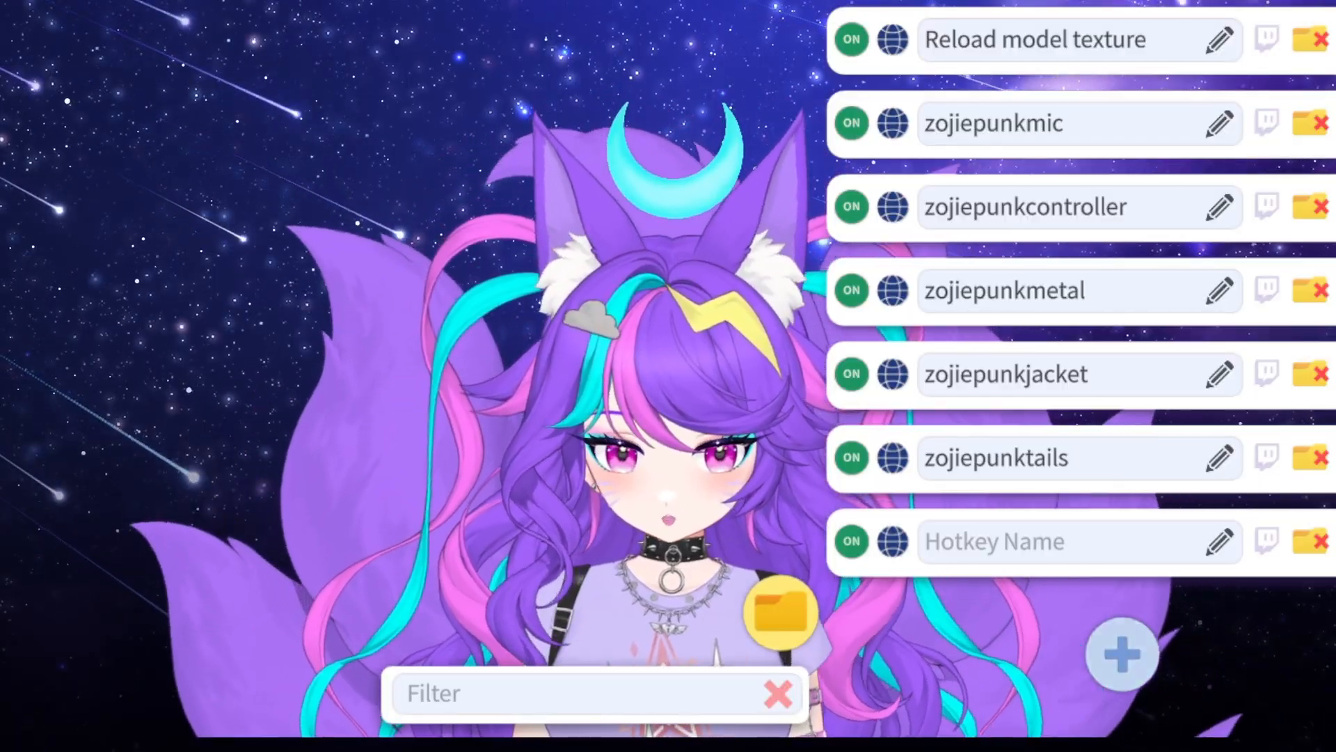
Add a new hotkey that uses the Set/Unset Expression (exp3) action with the bang expression
left_click(1122, 654)
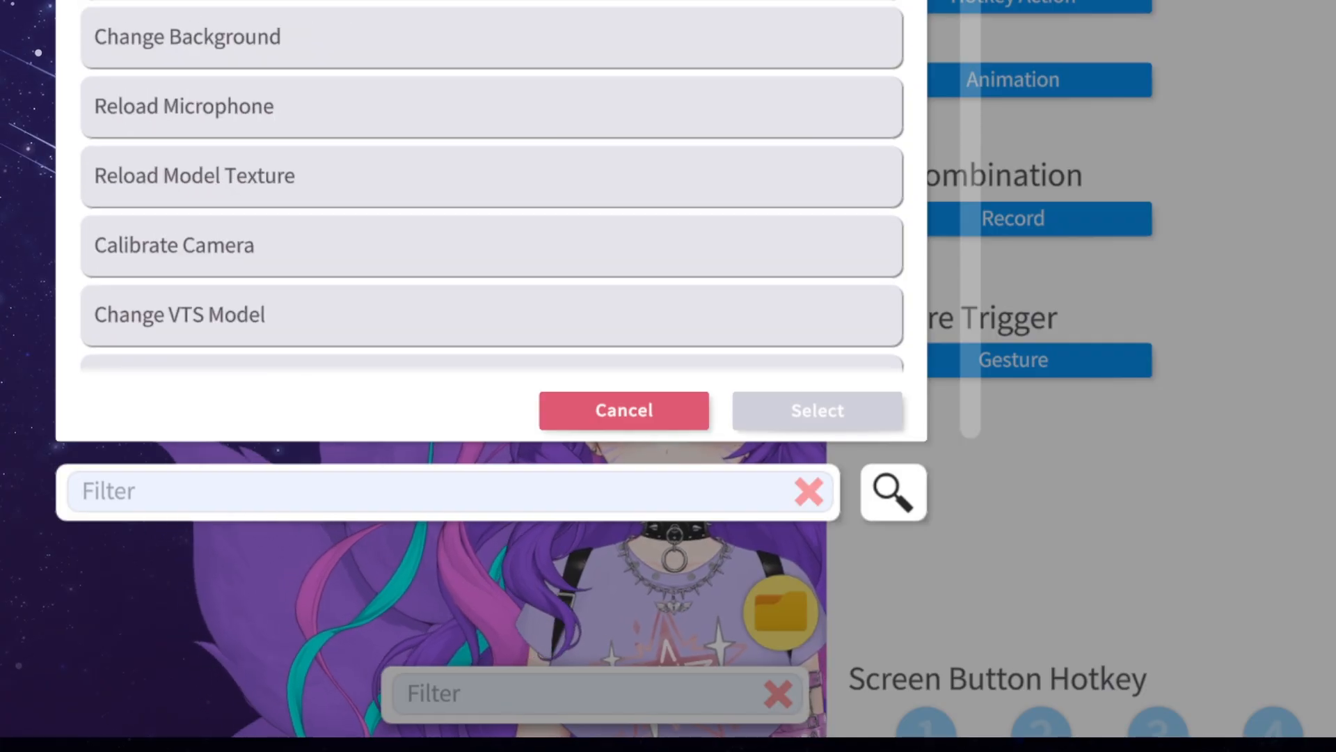
mouse_move(970, 46)
left_mouse_down()
mouse_move(969, 217)
mouse_move(969, 45)
left_mouse_up()
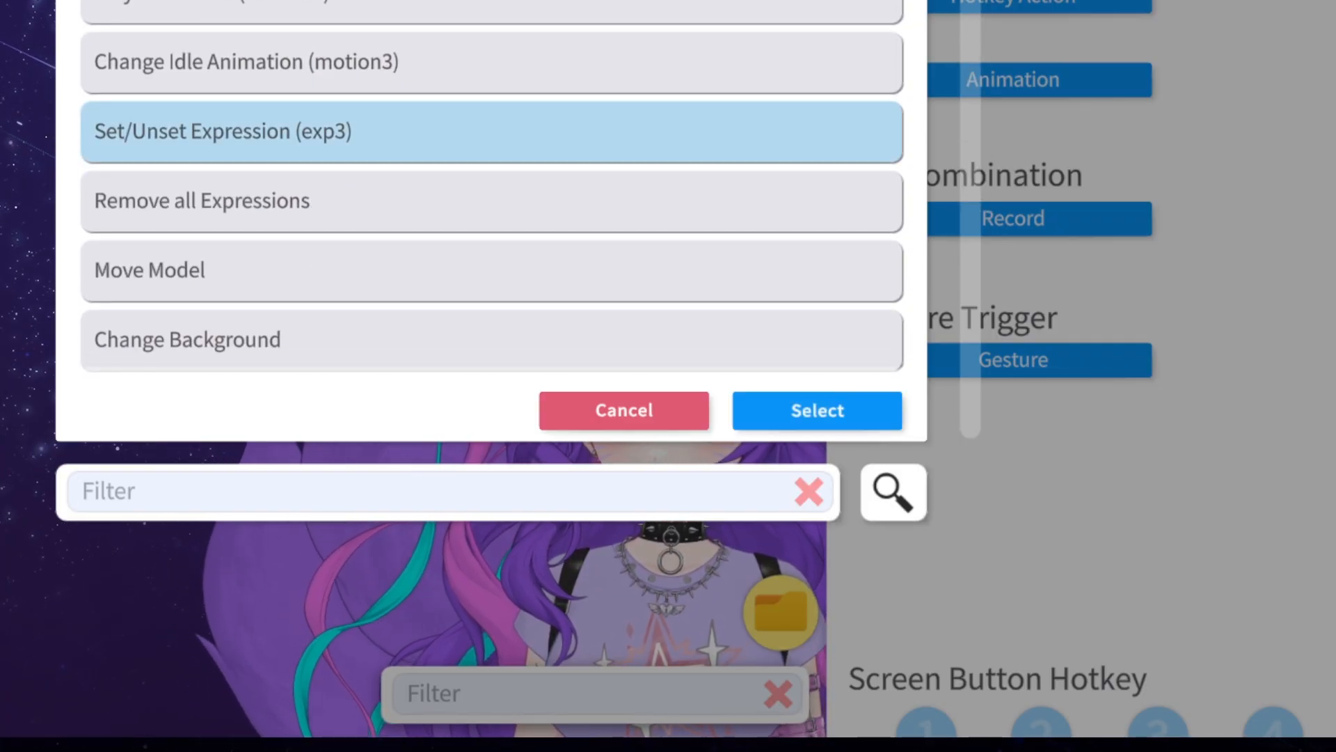
left_click(818, 411)
left_click(1013, 79)
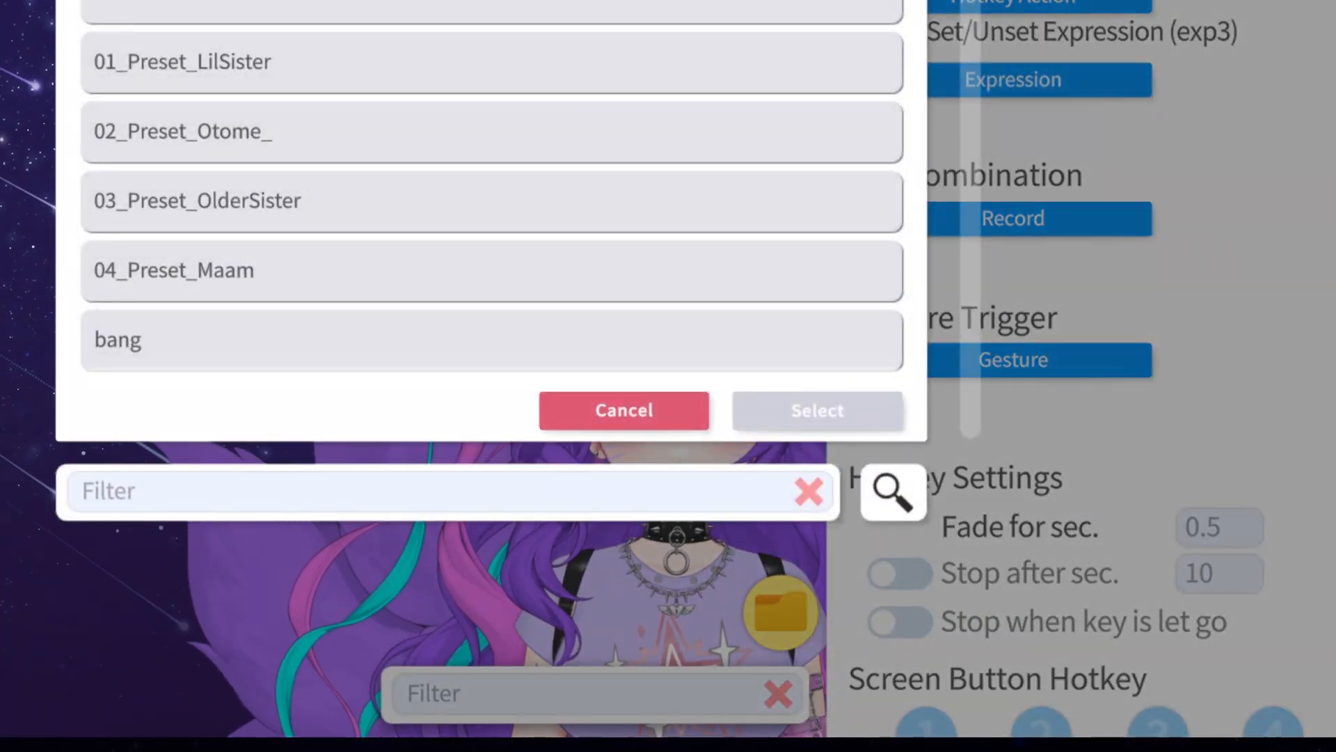
left_click(817, 411)
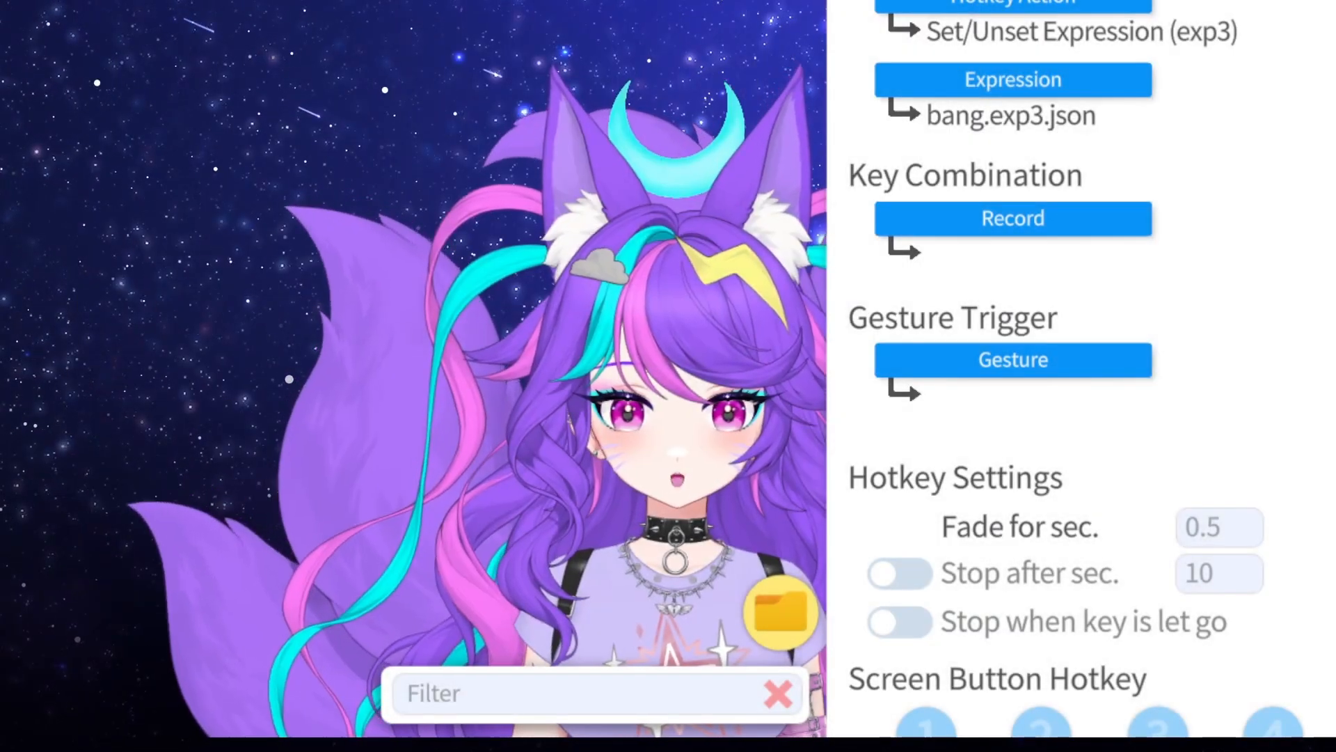
Record Numpad3 as the key combination for the new bang expression hotkey
left_click(1013, 218)
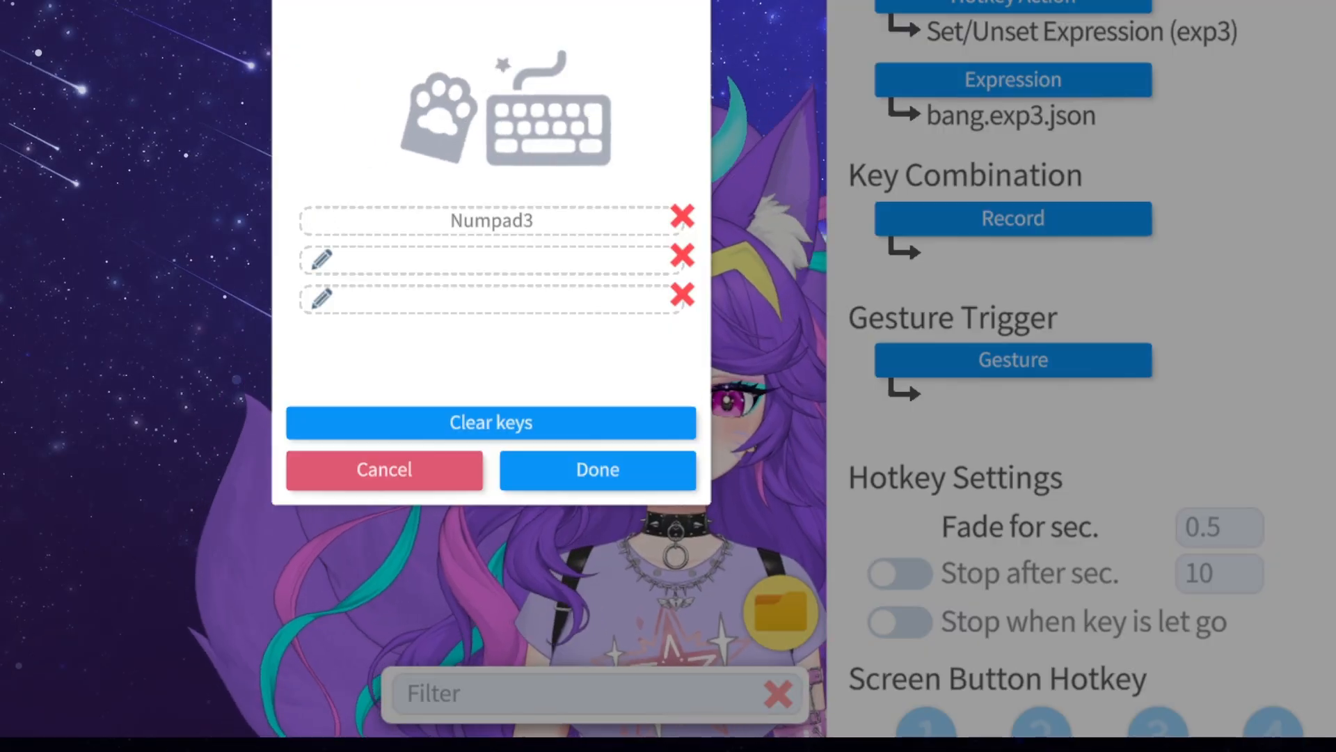
left_click(598, 469)
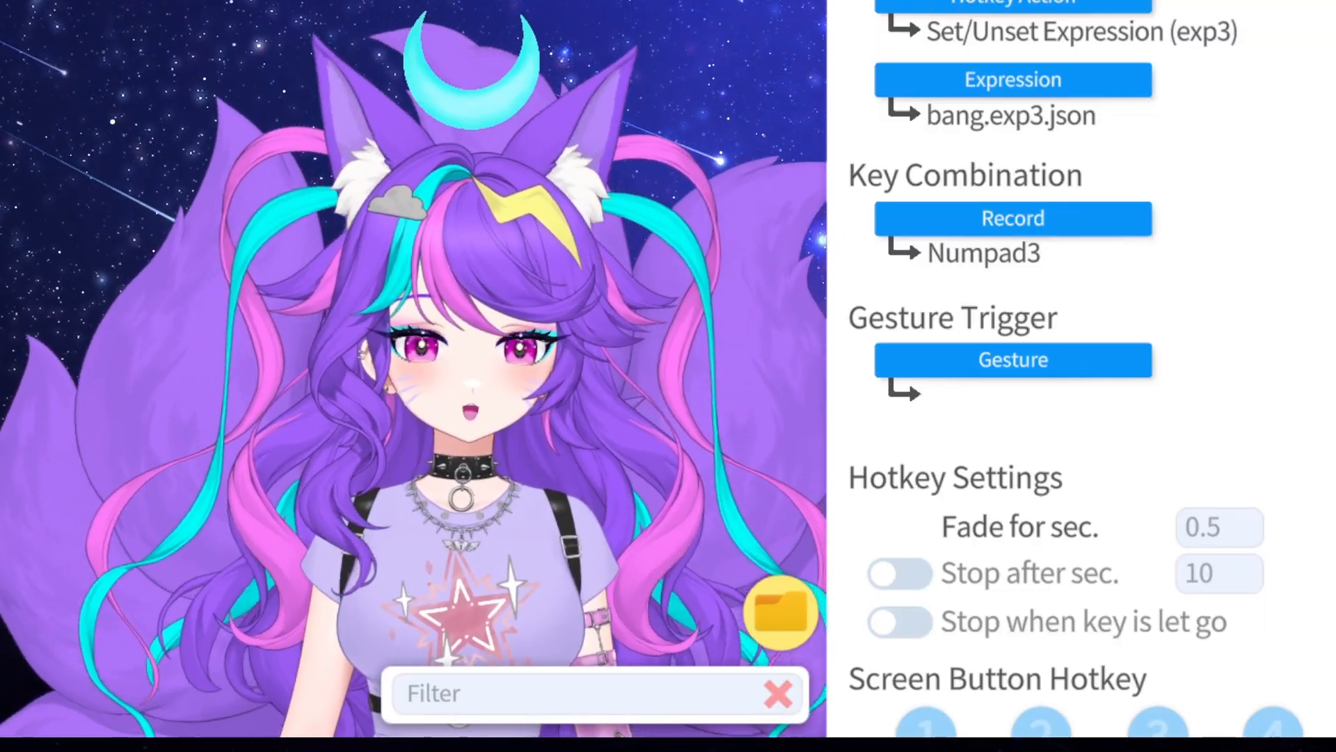
scroll(1078, 376, "up", 10)
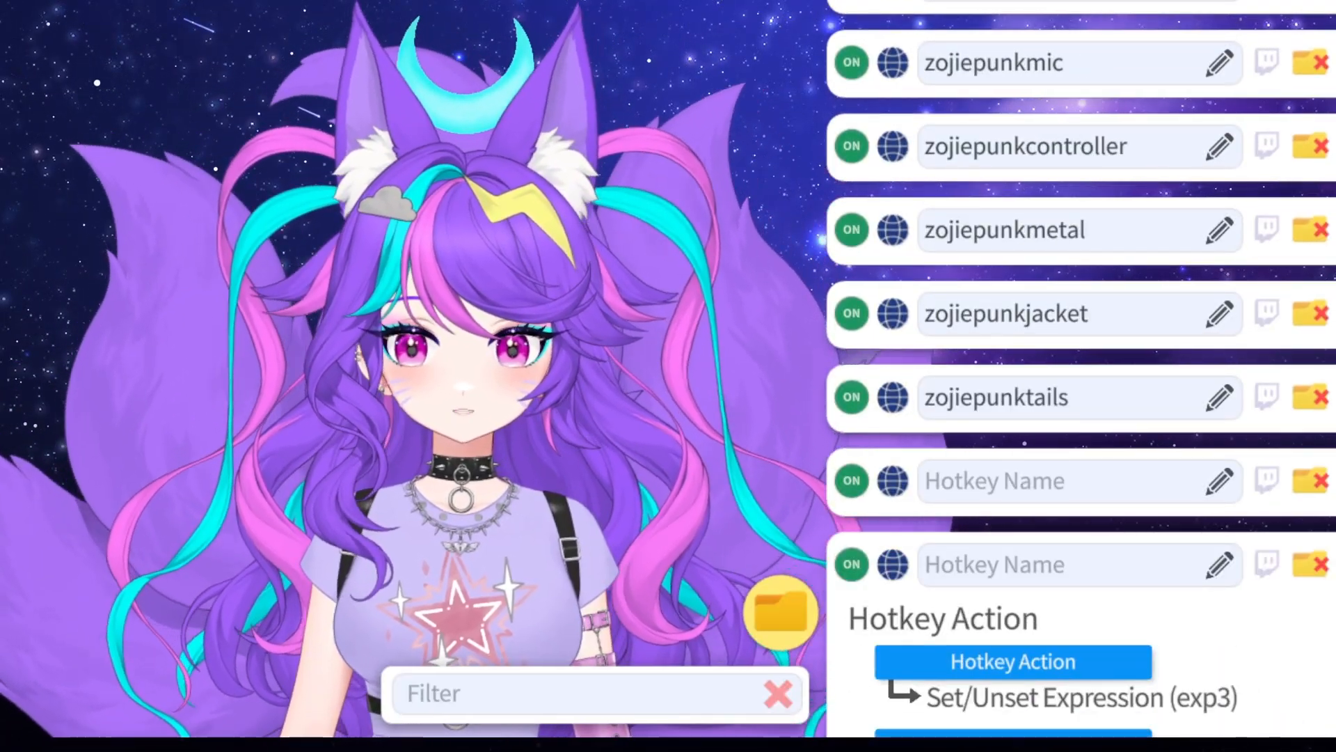
scroll(1078, 375, "up", 10)
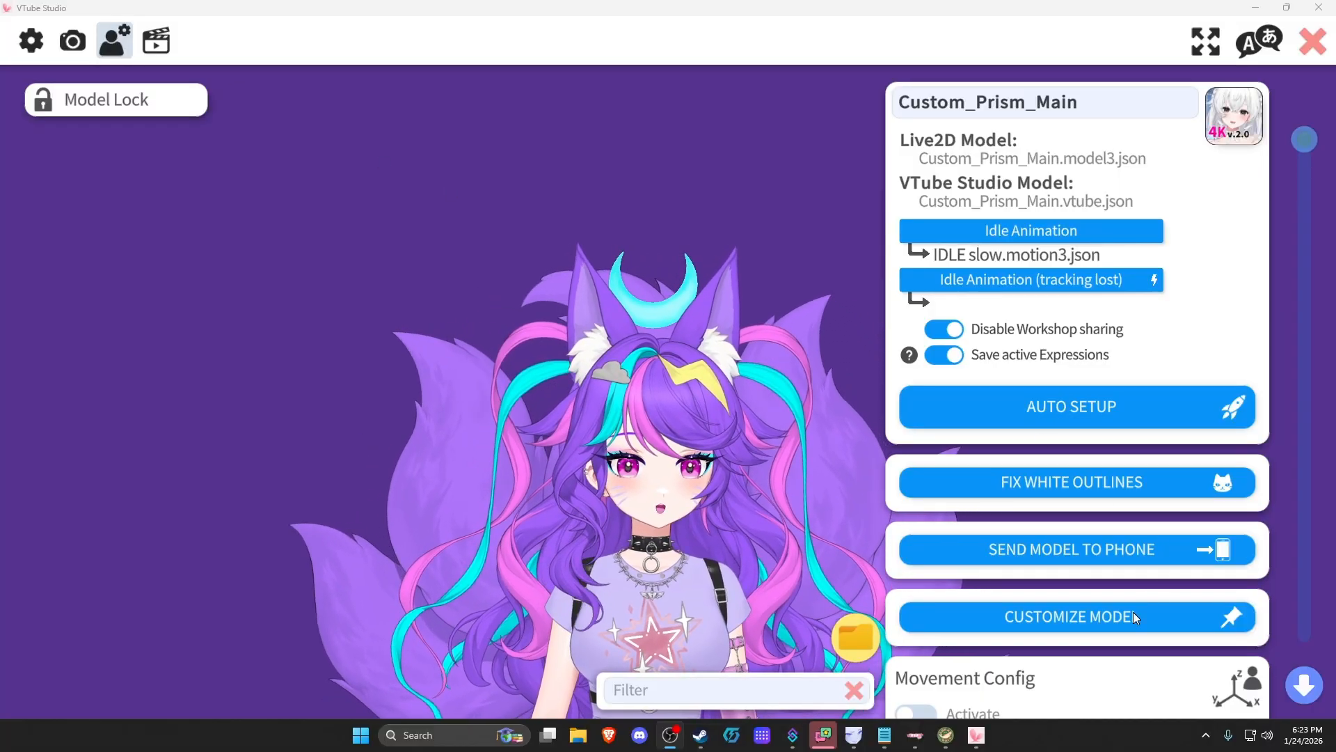
Review the model customization choices, including multiply/screen color for ArtMeshes, and close them without choosing one
left_click(1129, 619)
left_click(598, 373)
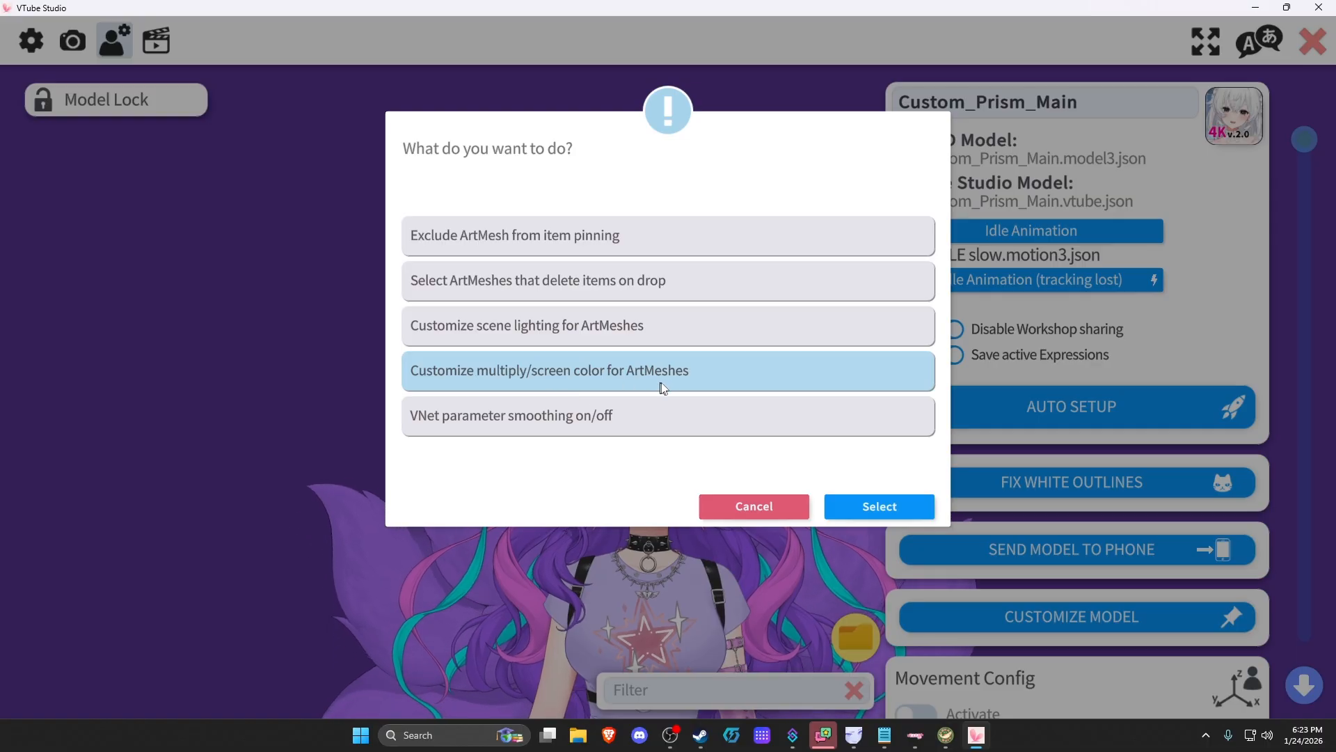
left_click(751, 508)
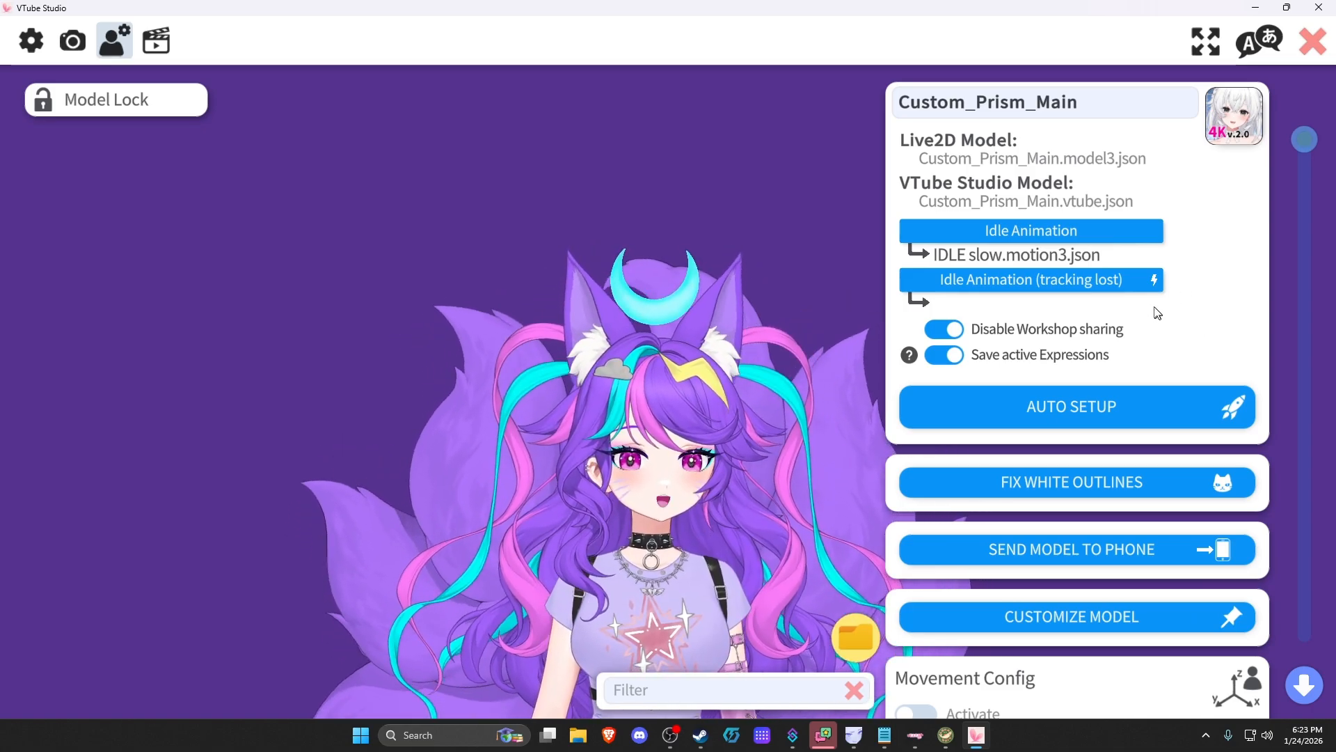
scroll(1149, 306, "down", 2)
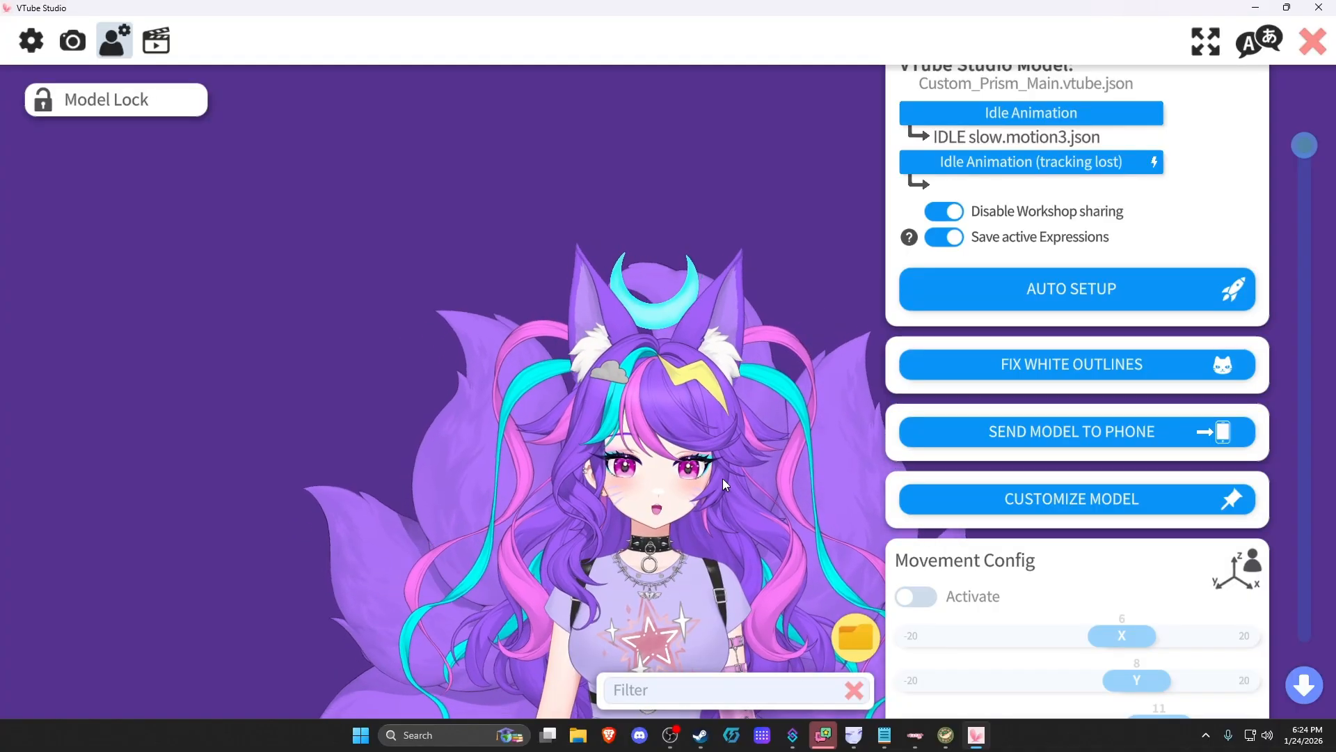
Return to the hotkey list, review the action and key combination of the Reload model texture hotkey, and collapse it again
left_click(158, 52)
scroll(1206, 504, "up", 1)
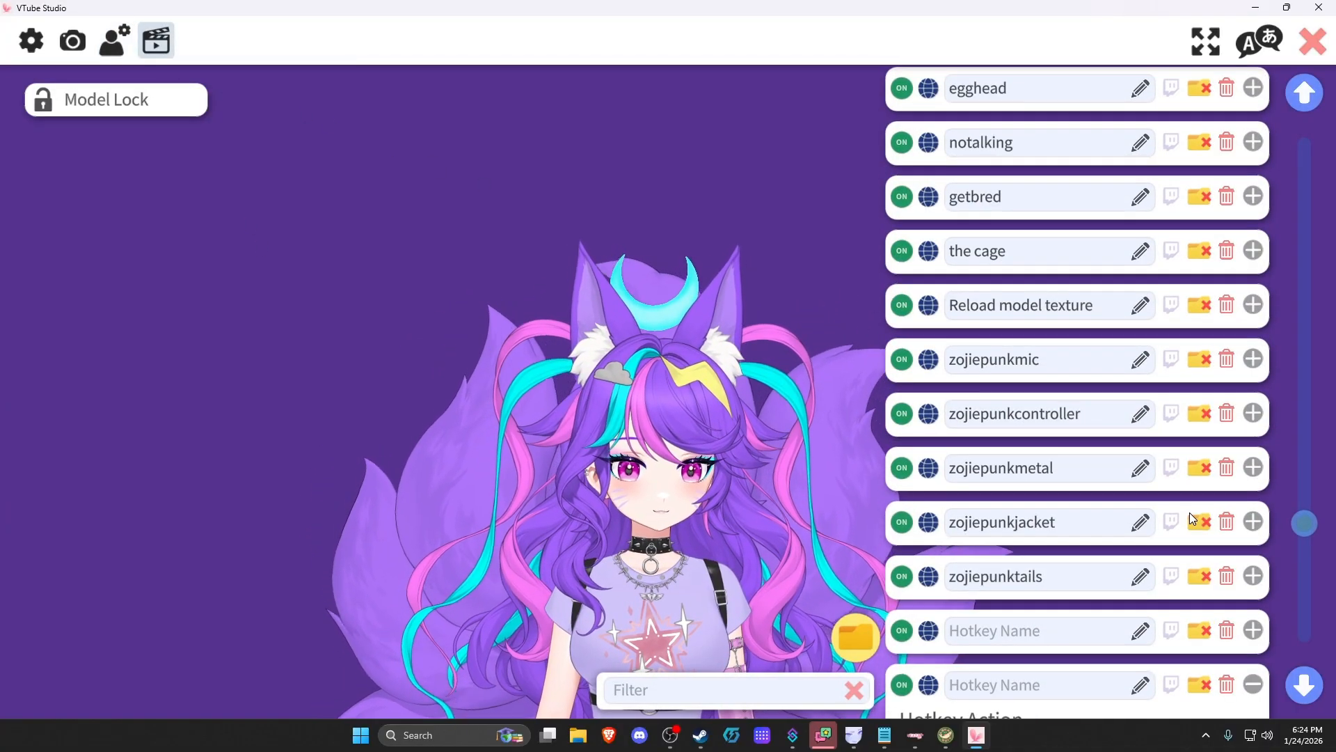
scroll(1127, 435, "up", 1)
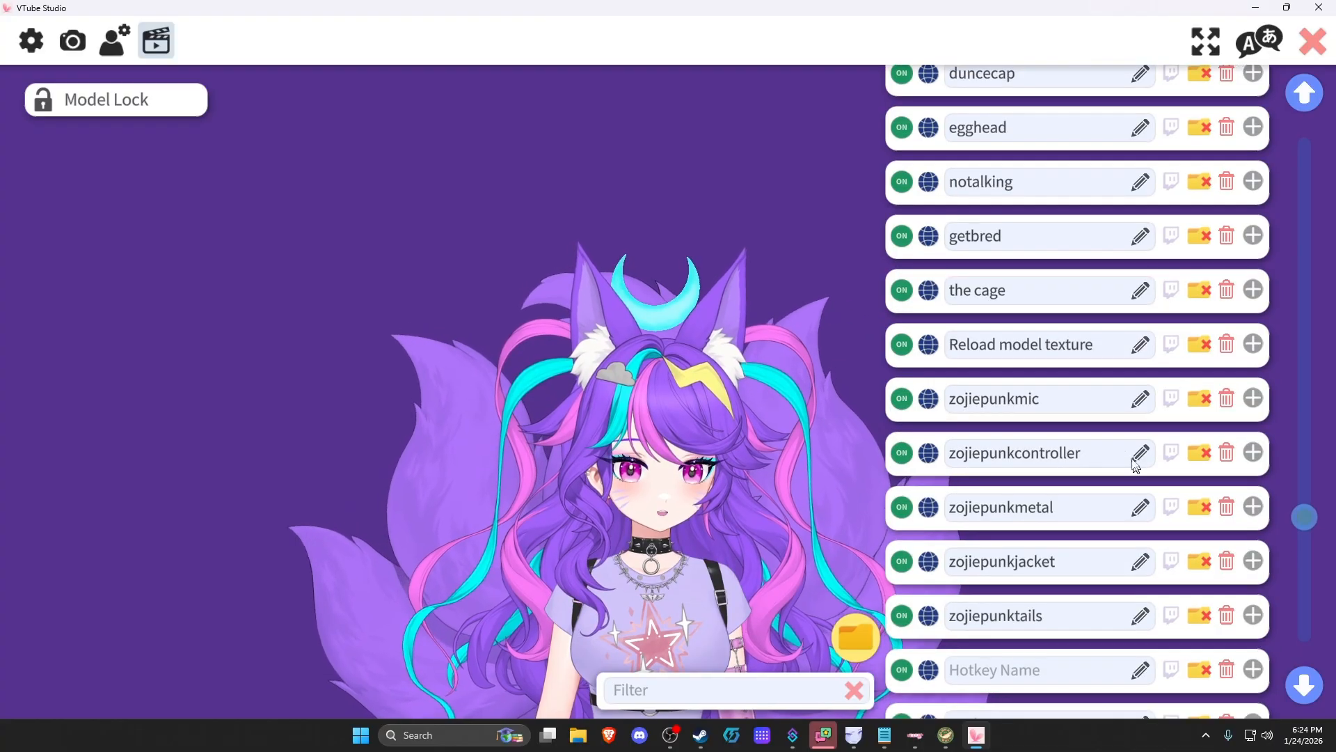
left_click(1252, 343)
left_click(1252, 344)
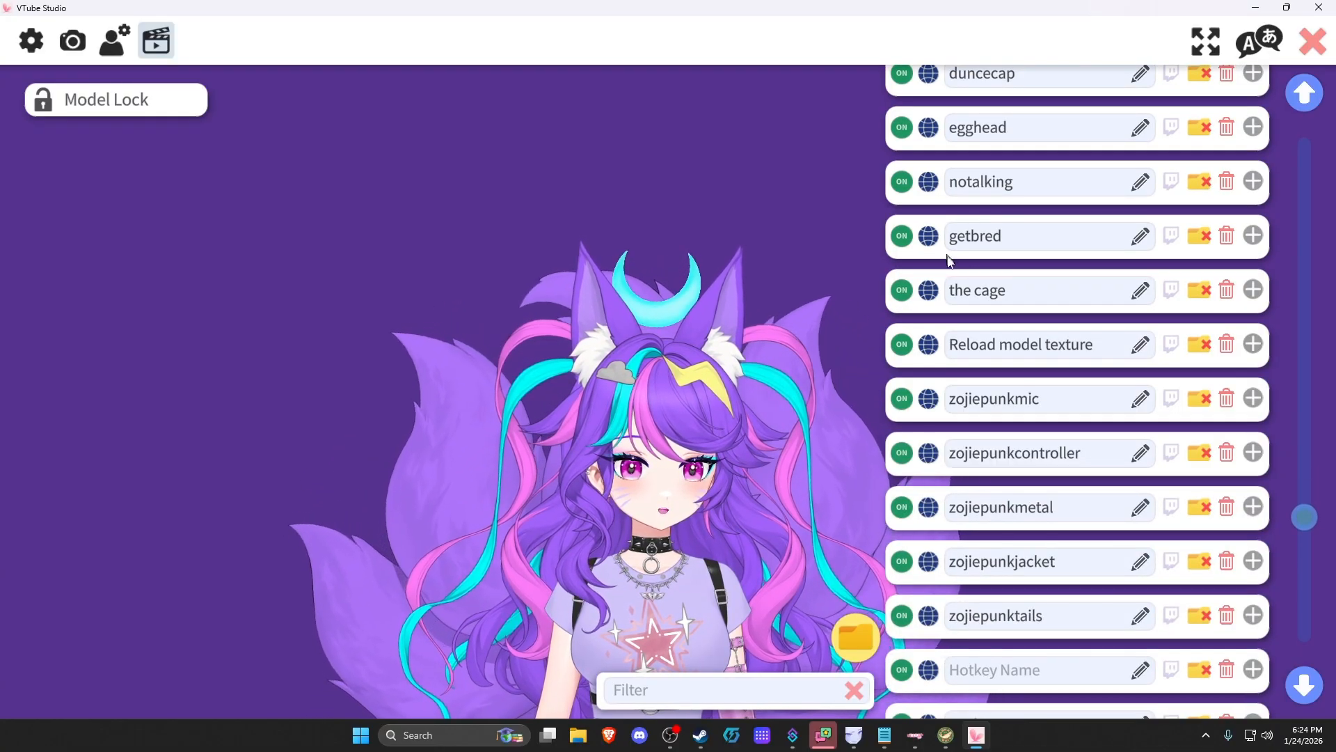
left_click(1253, 343)
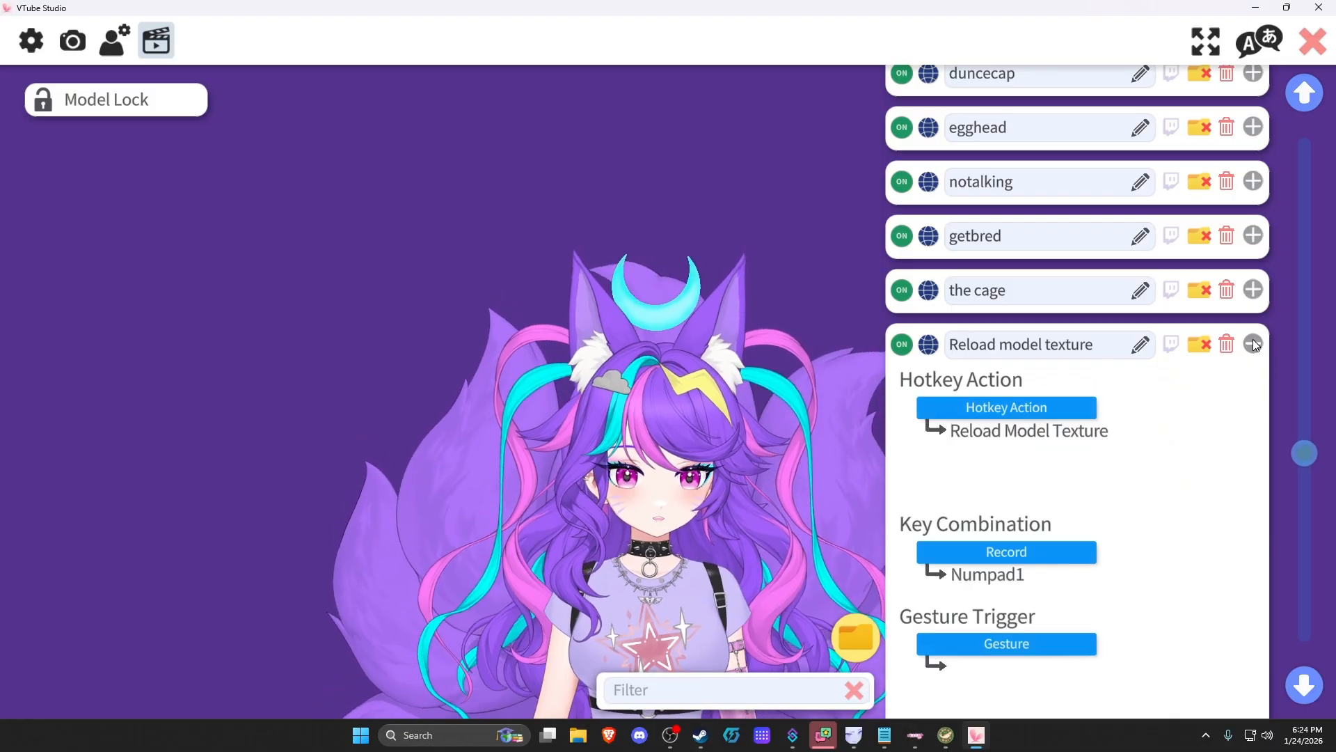
left_click(1252, 344)
Look through the hotkey list from the unnamed entries at its end back to the earlier hotkeys around artmeshtest
scroll(1255, 344, "down", 1)
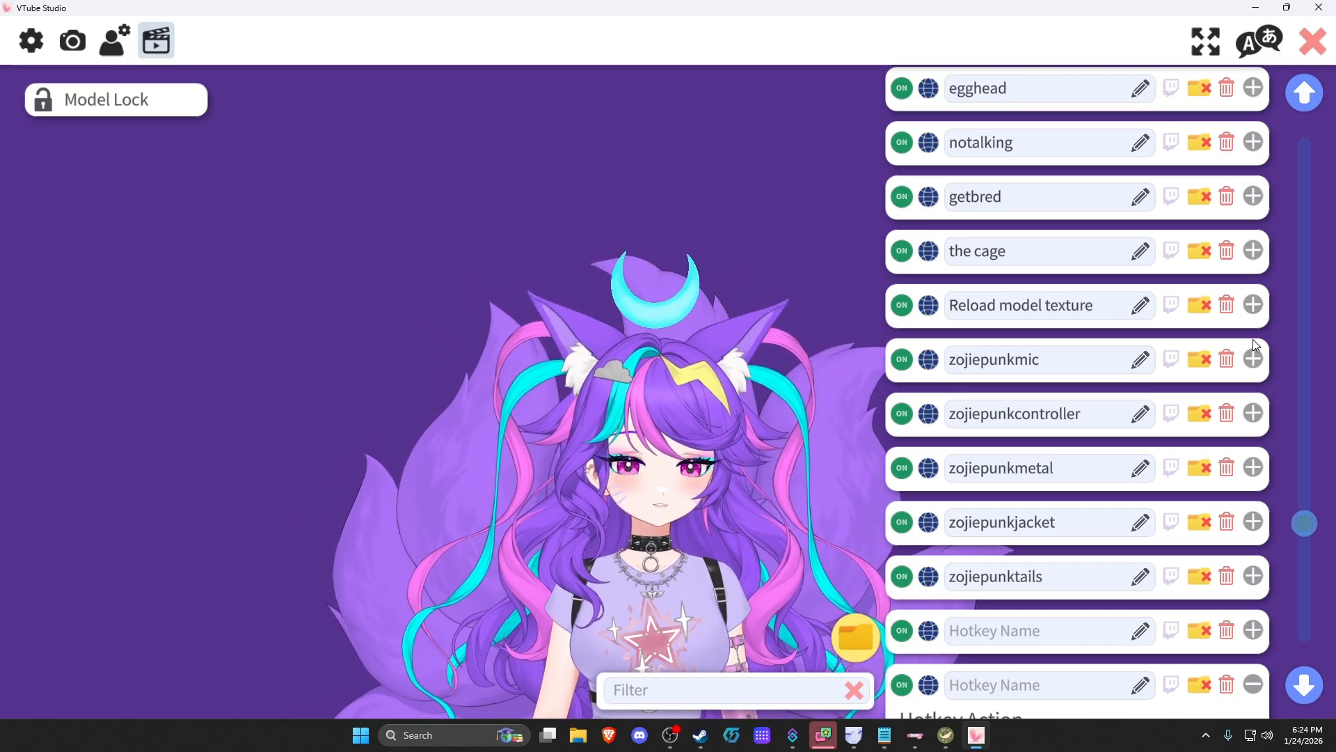
scroll(1254, 348, "down", 3)
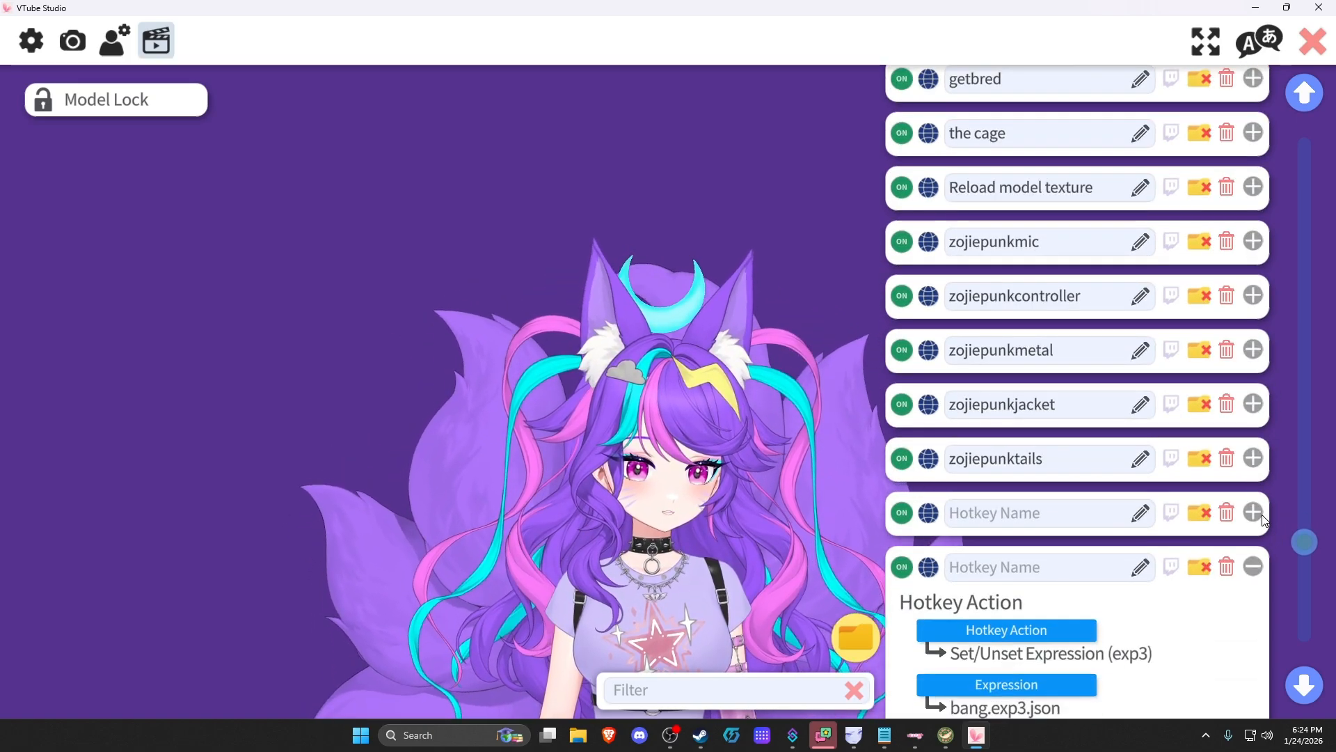
scroll(1254, 498, "up", 1)
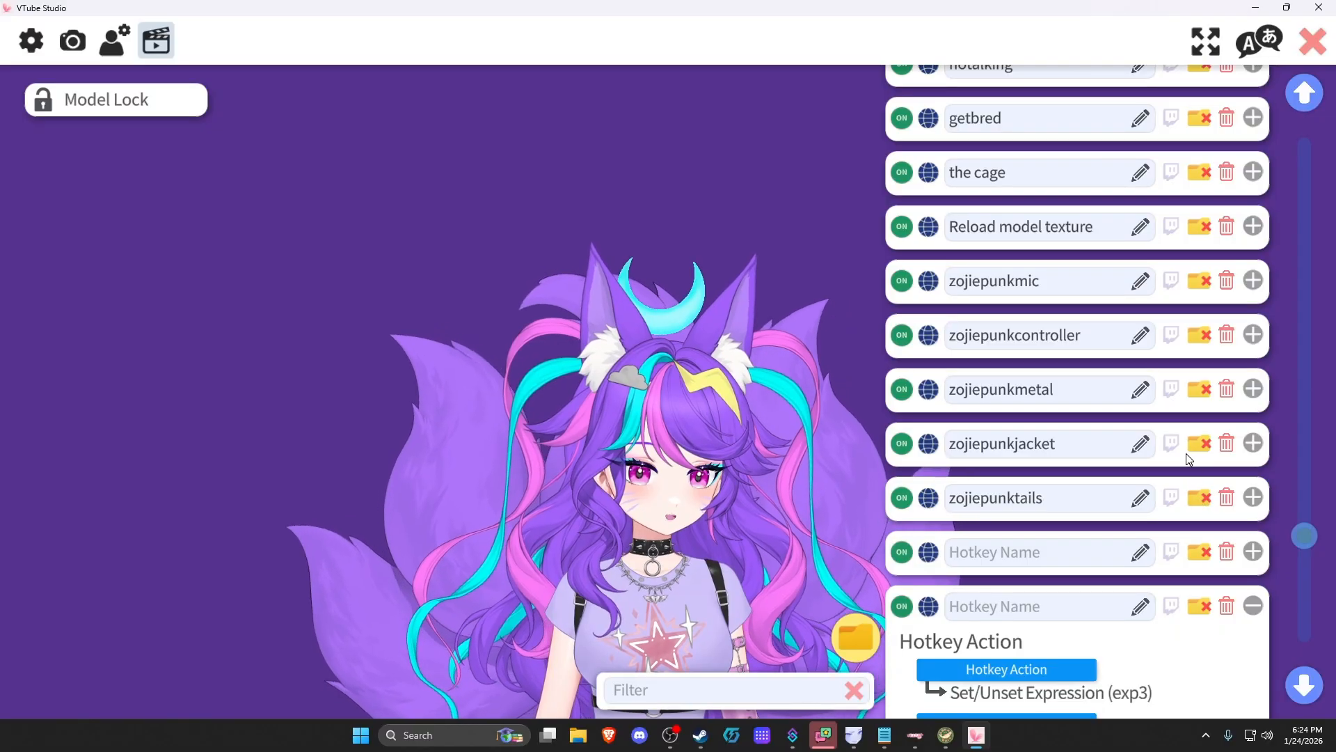
scroll(1227, 437, "up", 4)
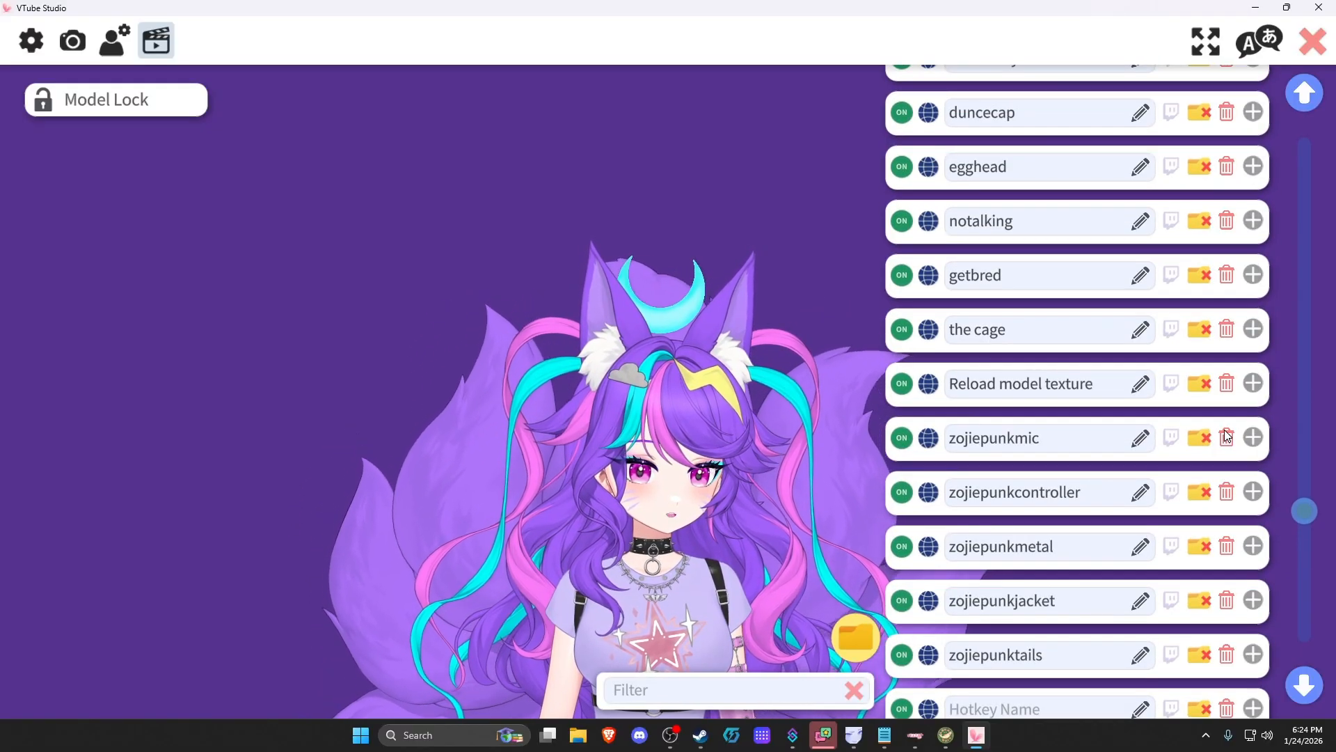
scroll(1164, 577, "up", 11)
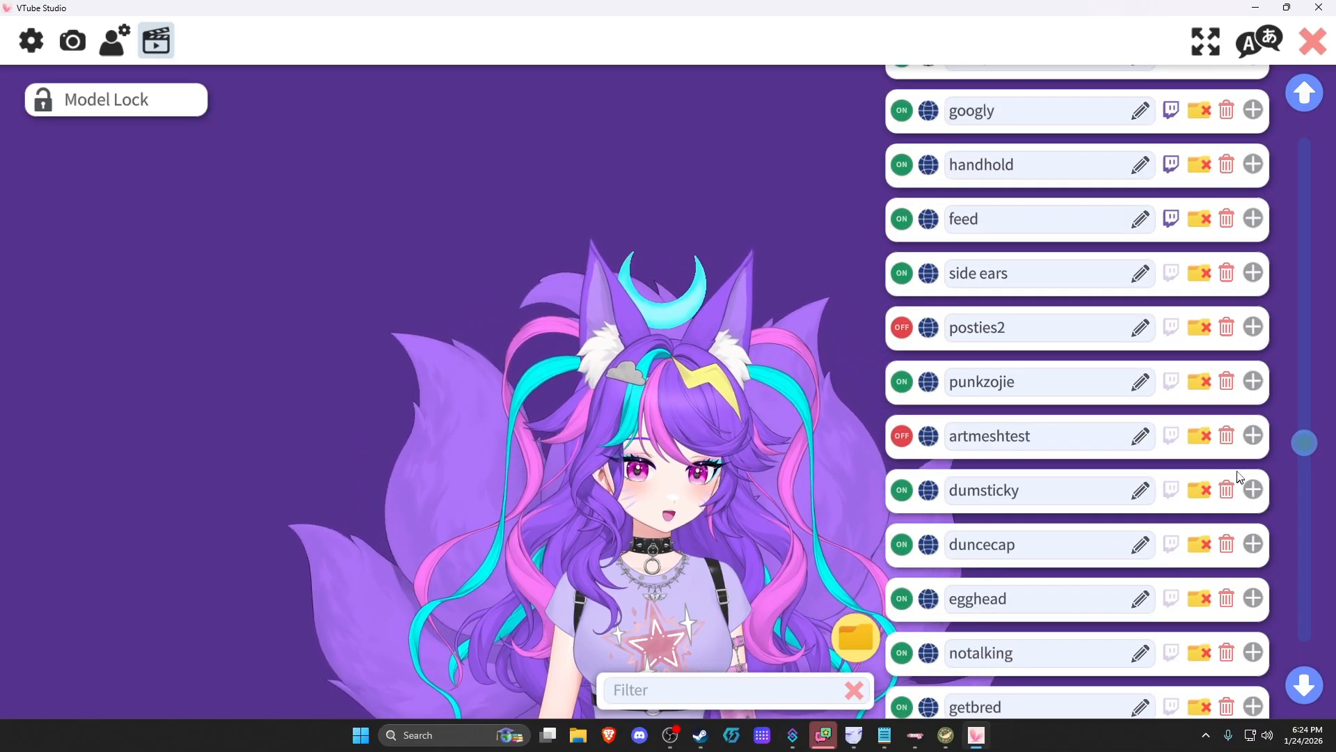
Review the action and key combination of the artmeshtest hotkey, leaving its details collapsed again
left_click(1253, 436)
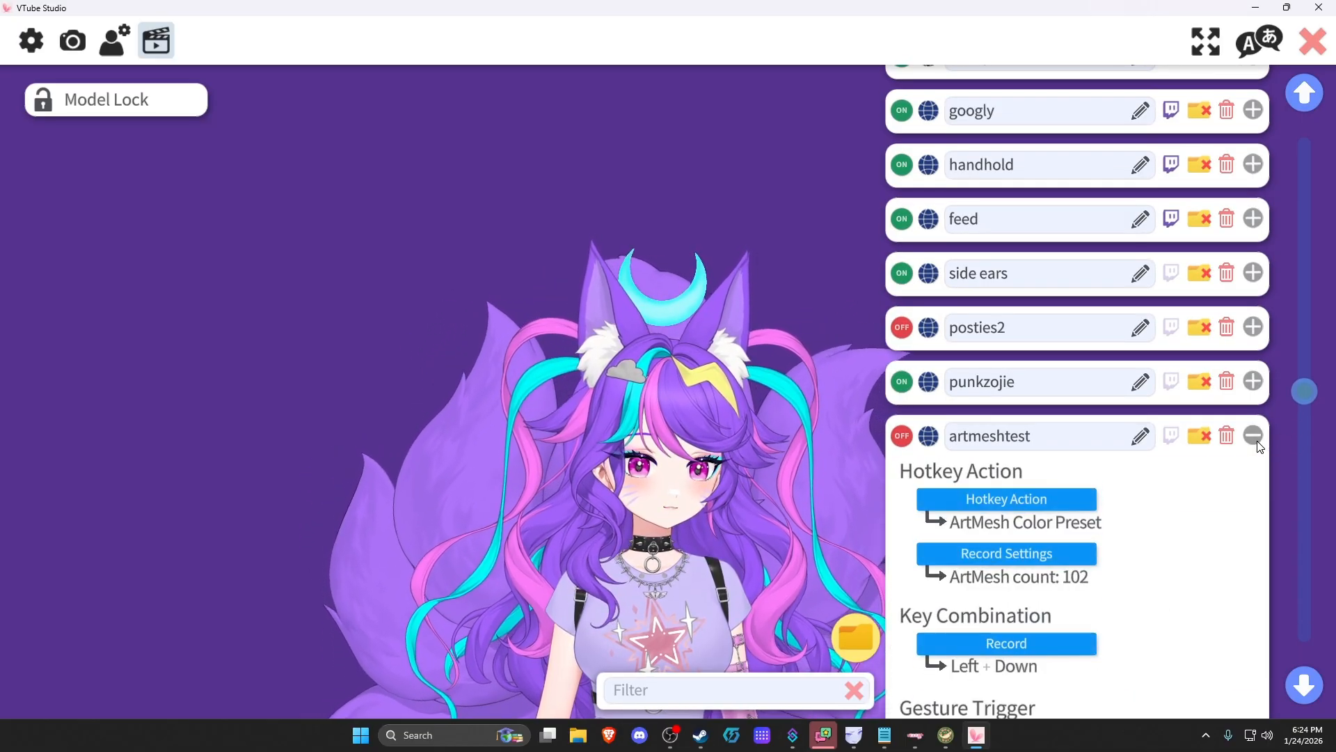
scroll(1237, 497, "down", 3)
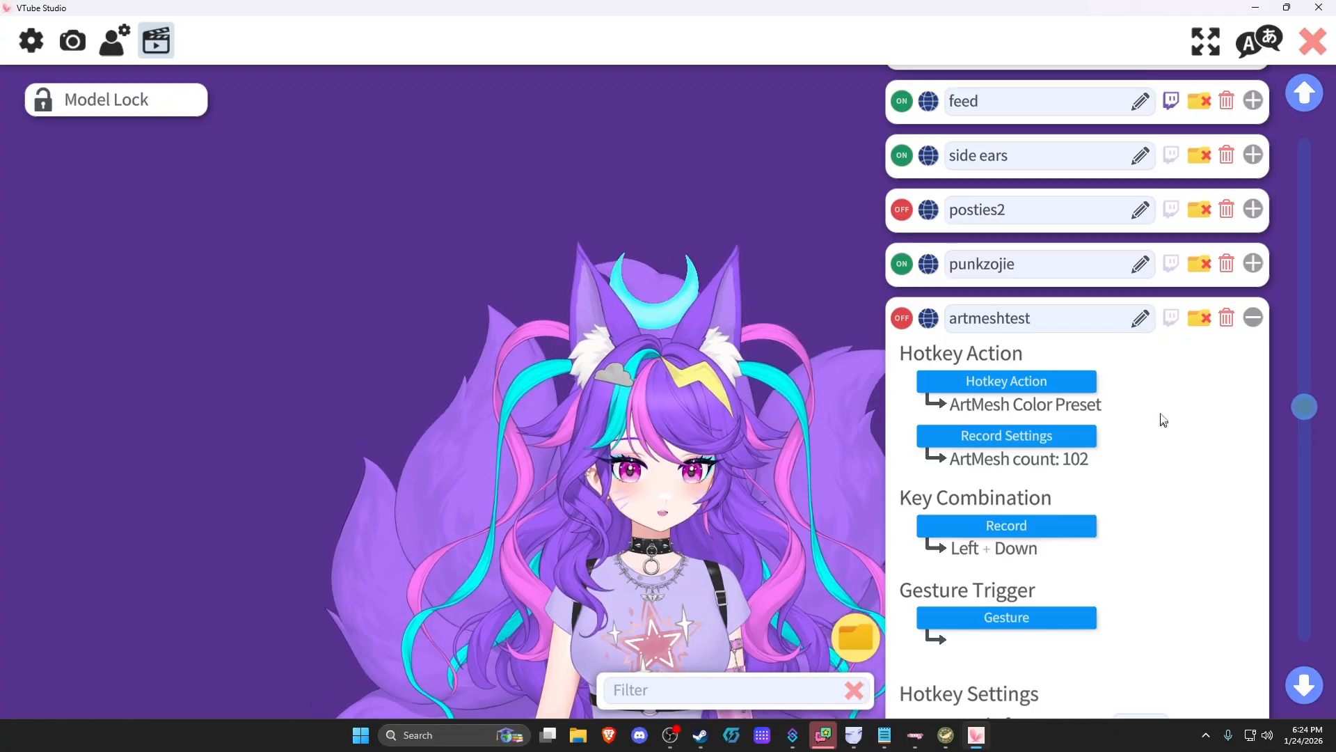
left_click(1253, 318)
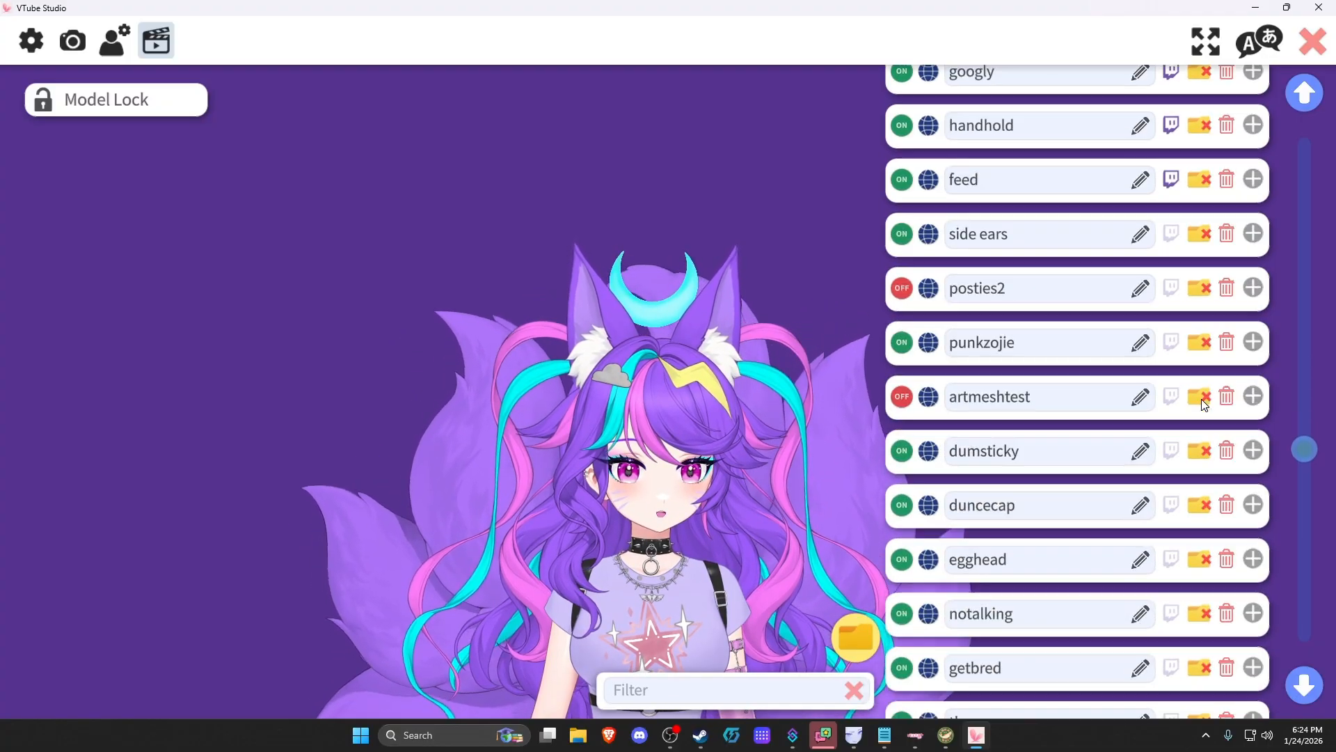
Show the Zojie base art mesh hotkey's settings and test its ArtMesh color preset by repeatedly triggering the RightShift hotkey
scroll(1174, 492, "up", 3)
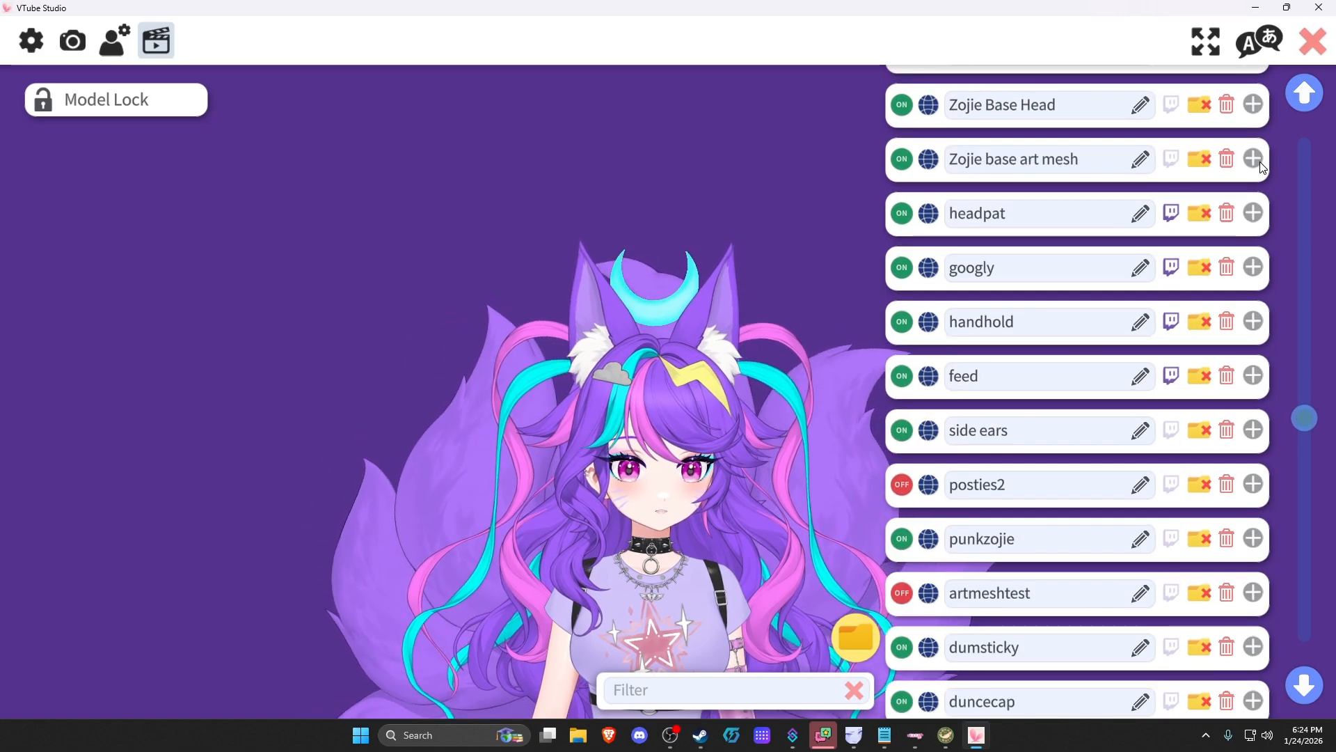
left_click(1253, 158)
scroll(1220, 486, "up", 2)
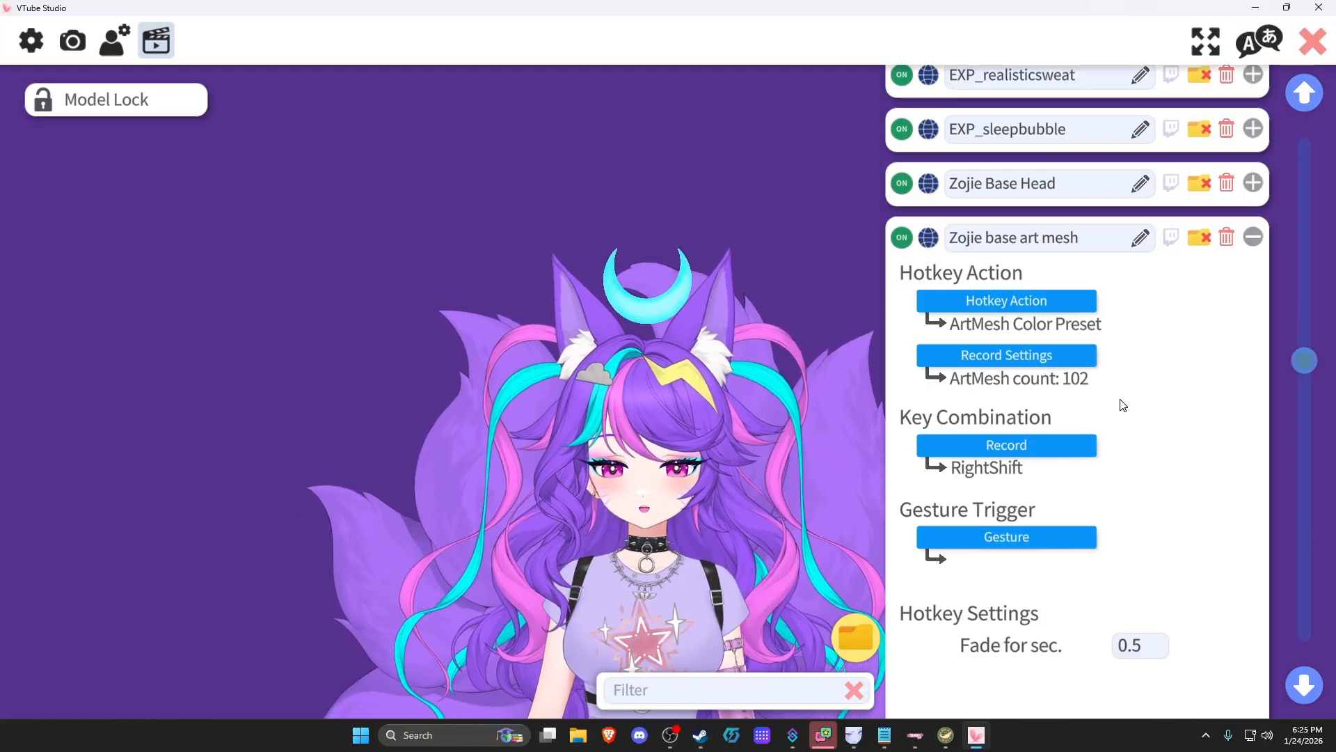
key("Shift_R")
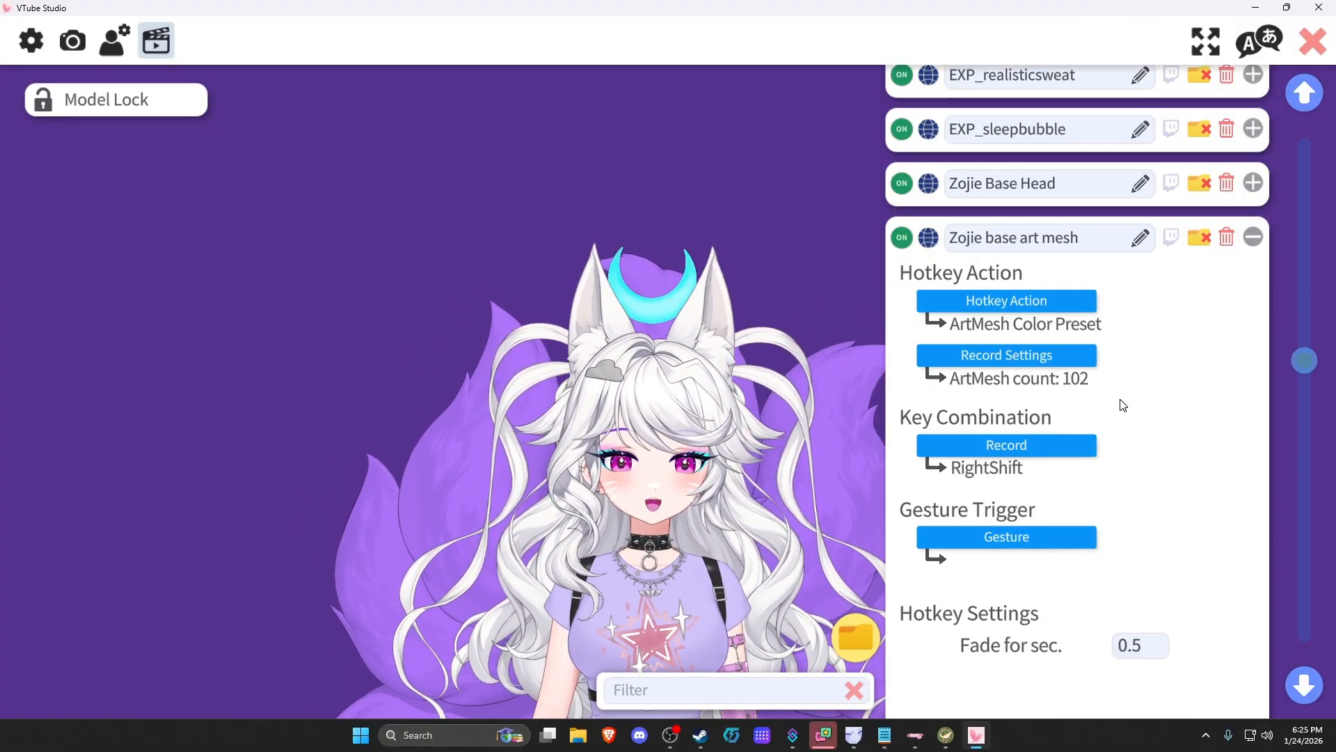
key("Shift_R")
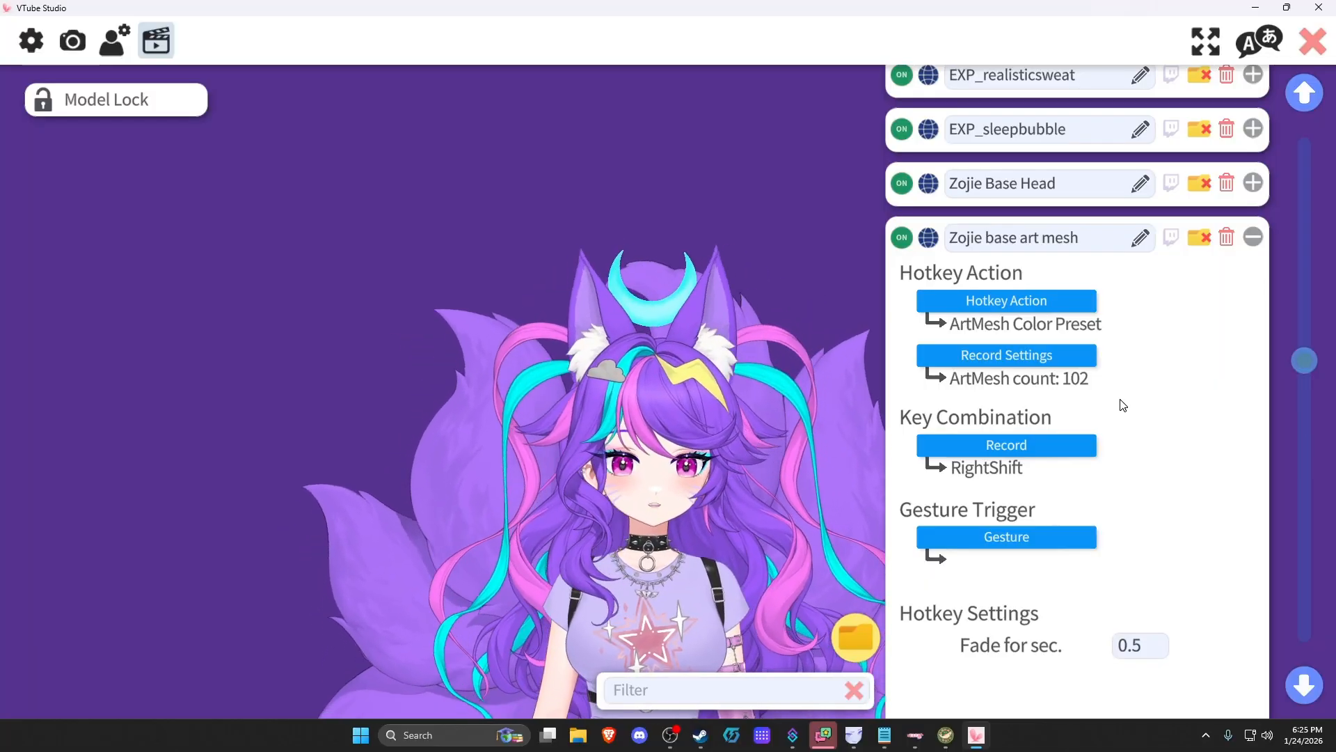
key("Shift_R")
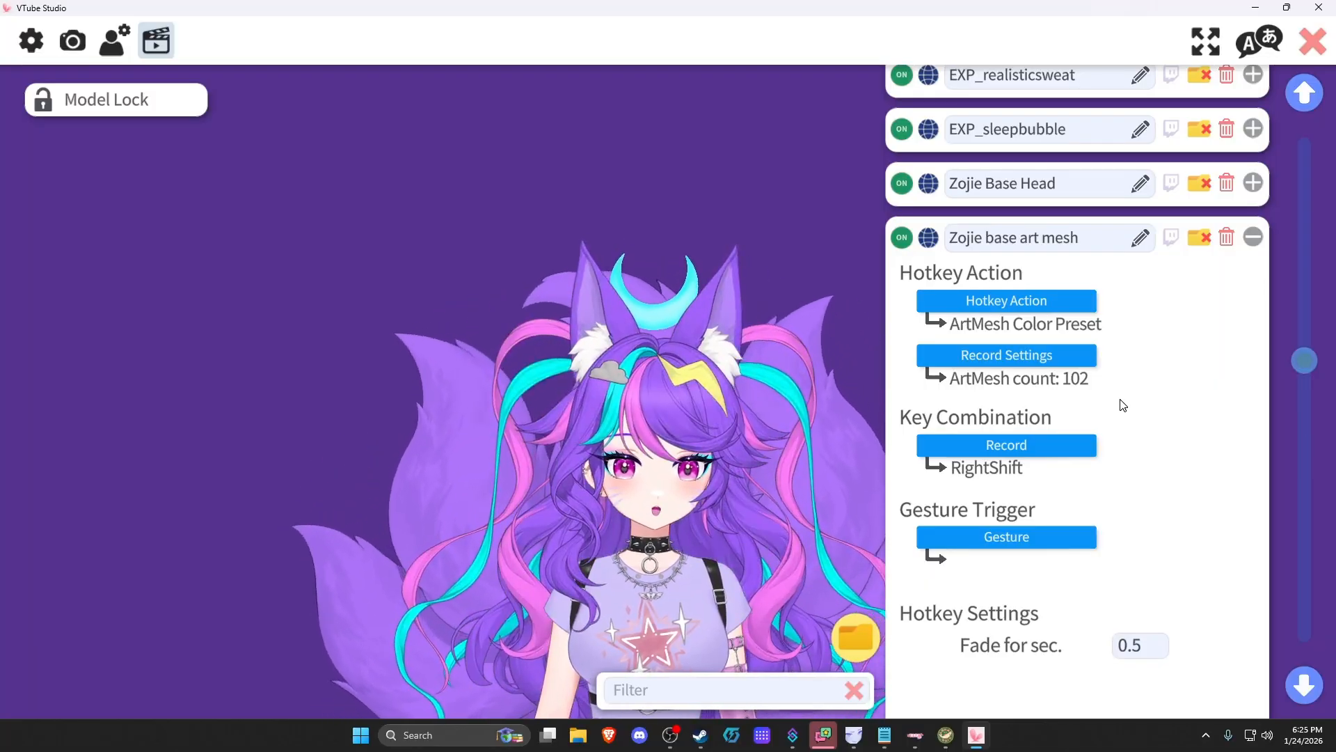
key("Shift_R")
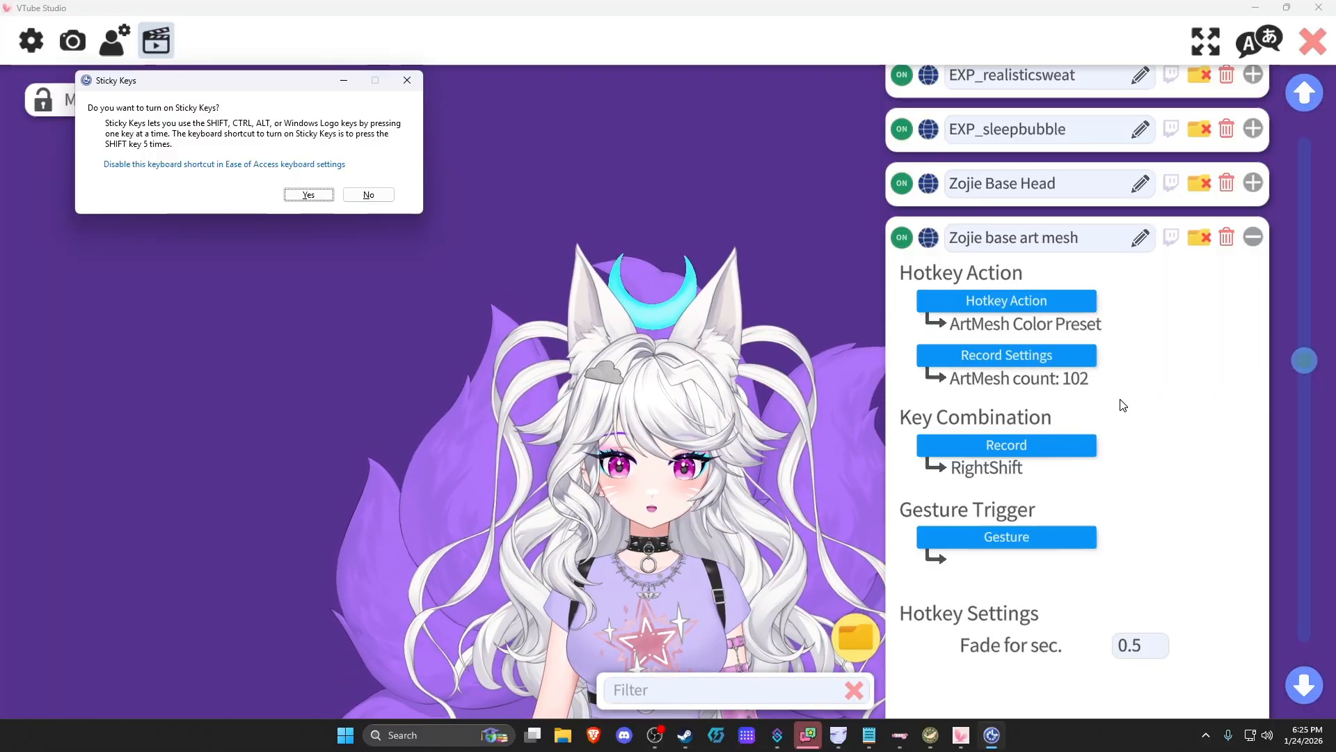
left_click(388, 195)
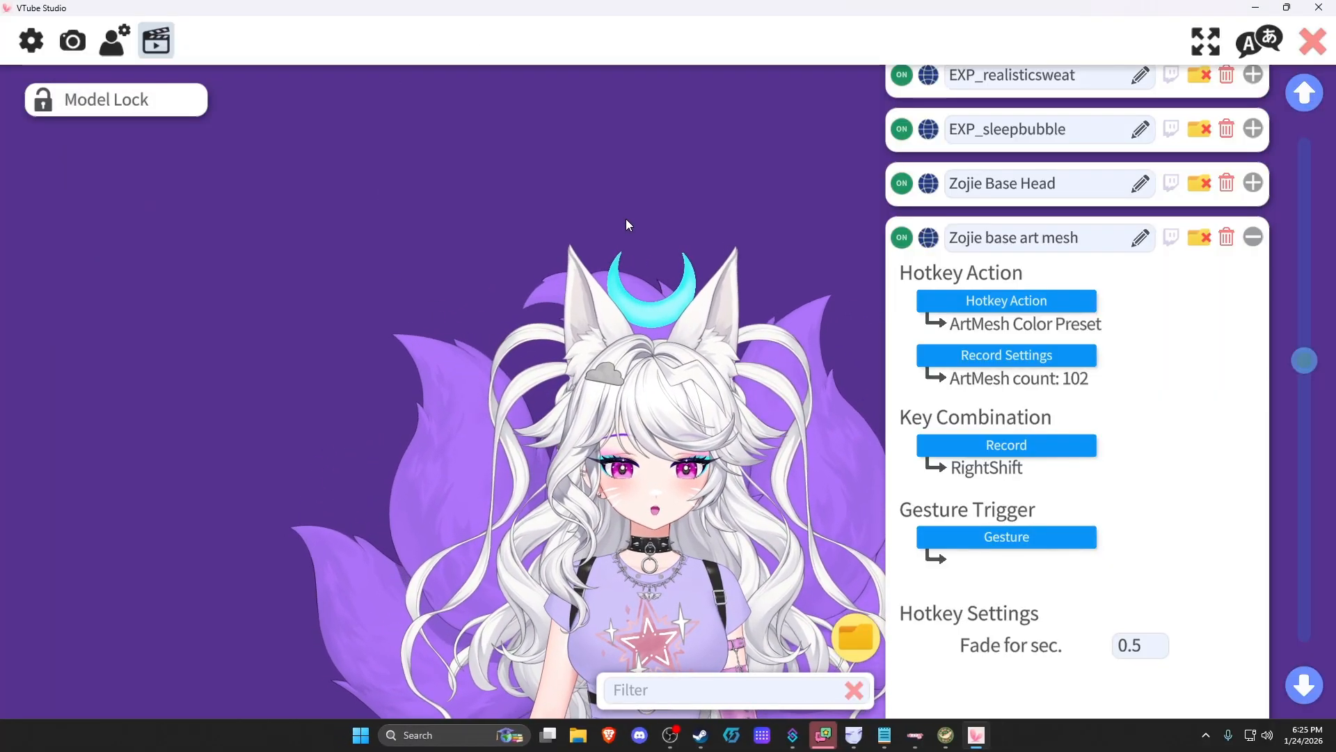
key("Shift_R")
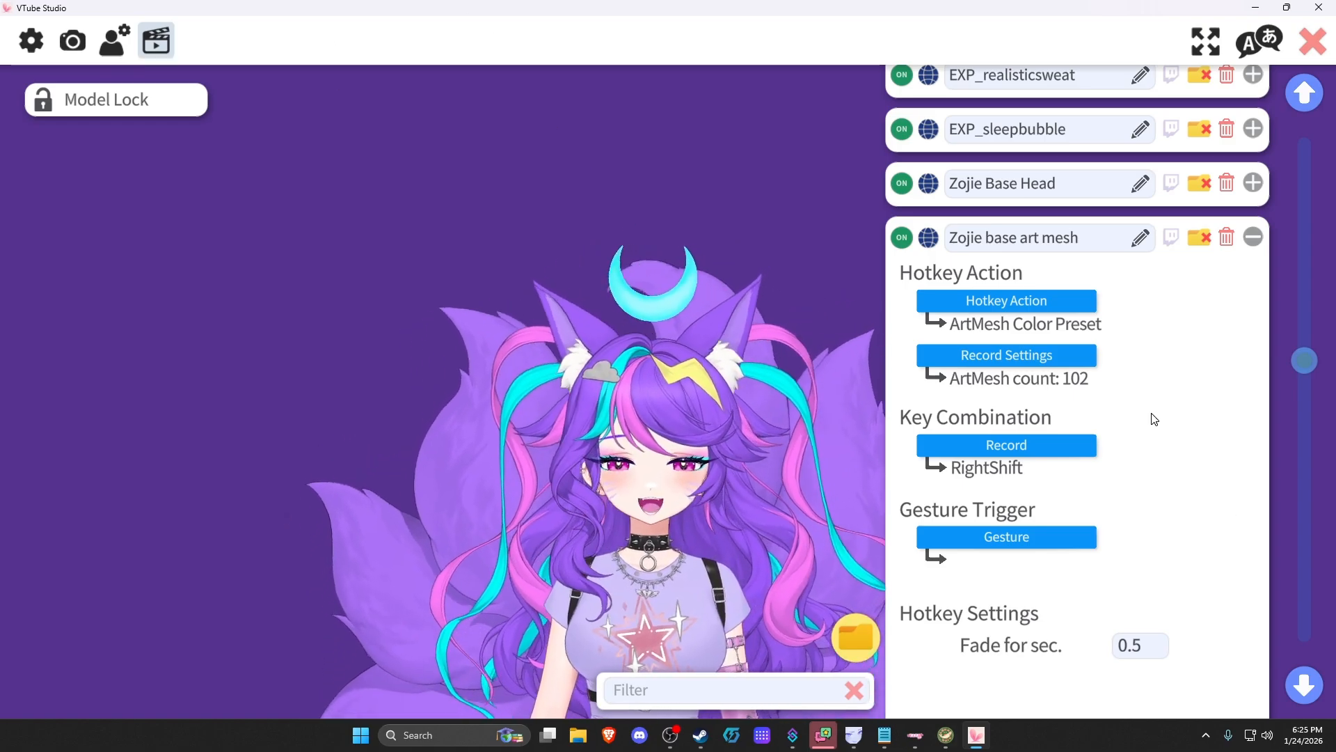
left_click(1253, 238)
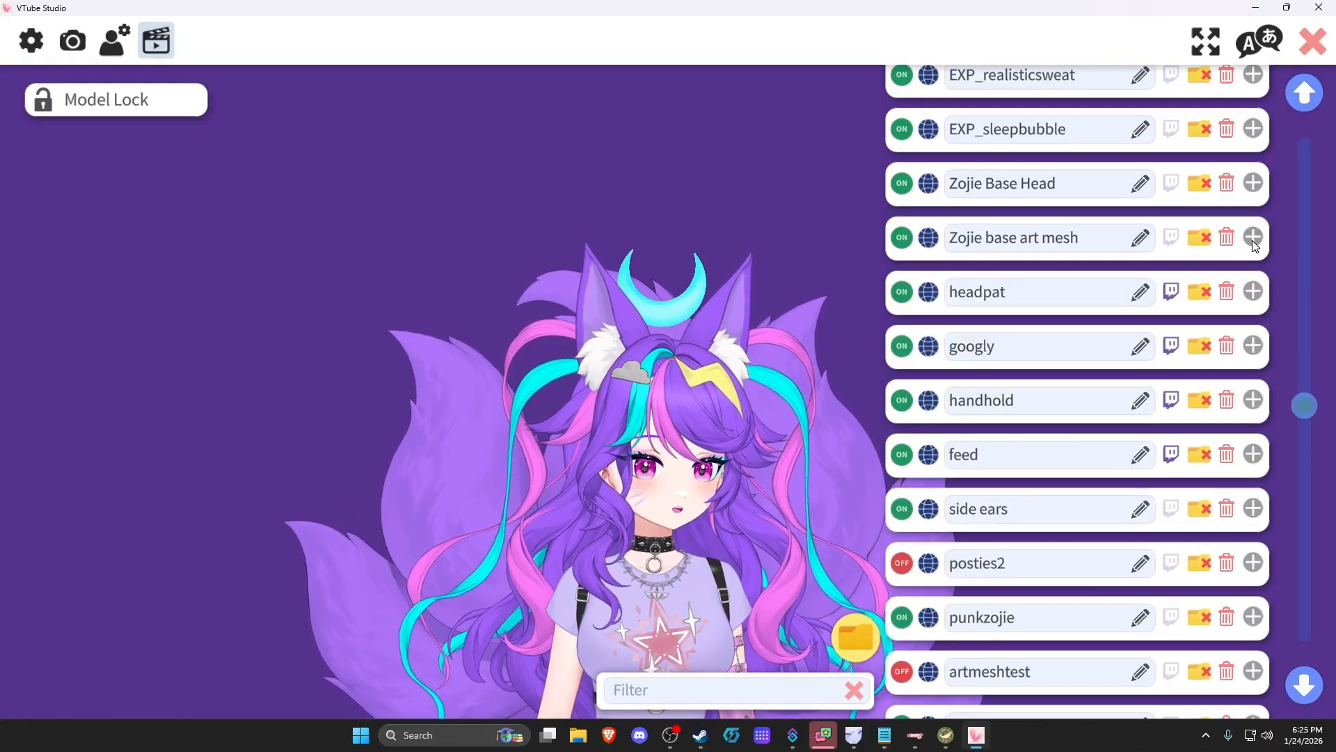
Expand the headpat hotkey and examine its Twitch trigger configuration
left_click(1252, 291)
scroll(1244, 430, "down", 1)
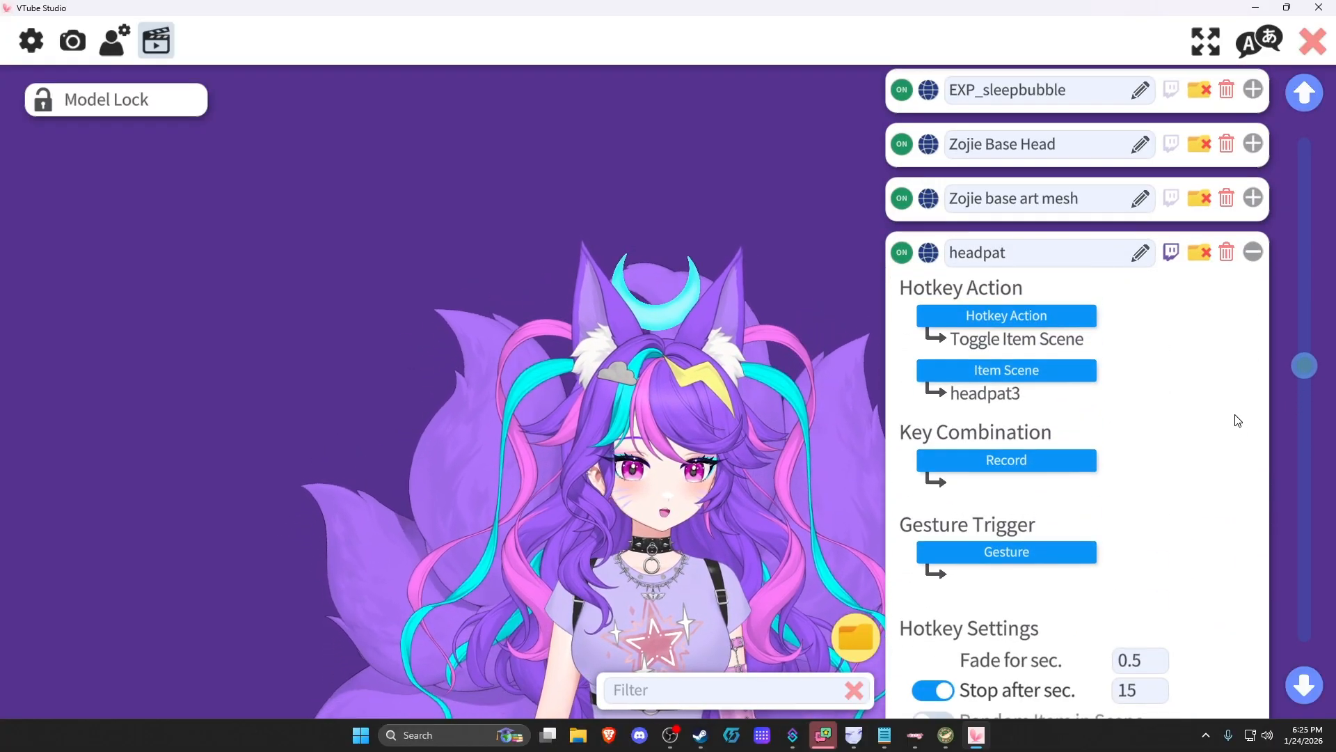
left_click(1172, 254)
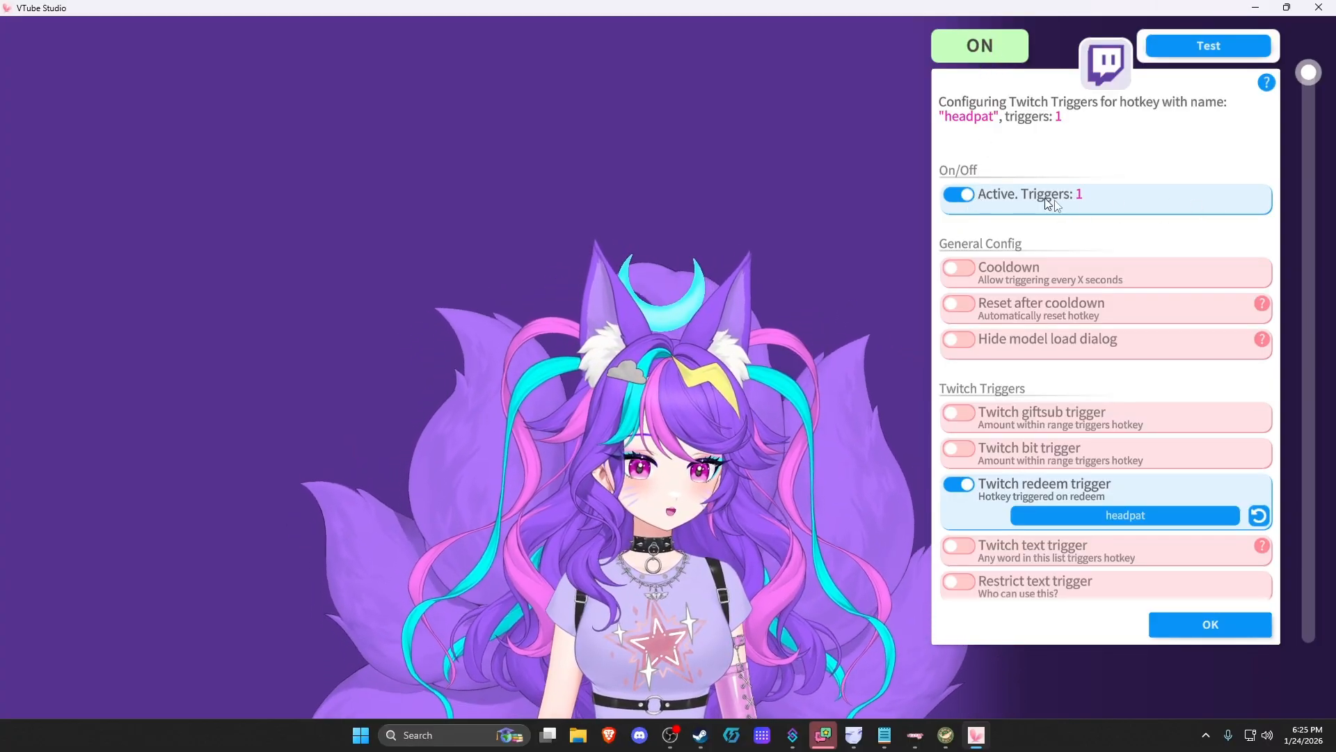
scroll(1125, 393, "down", 2)
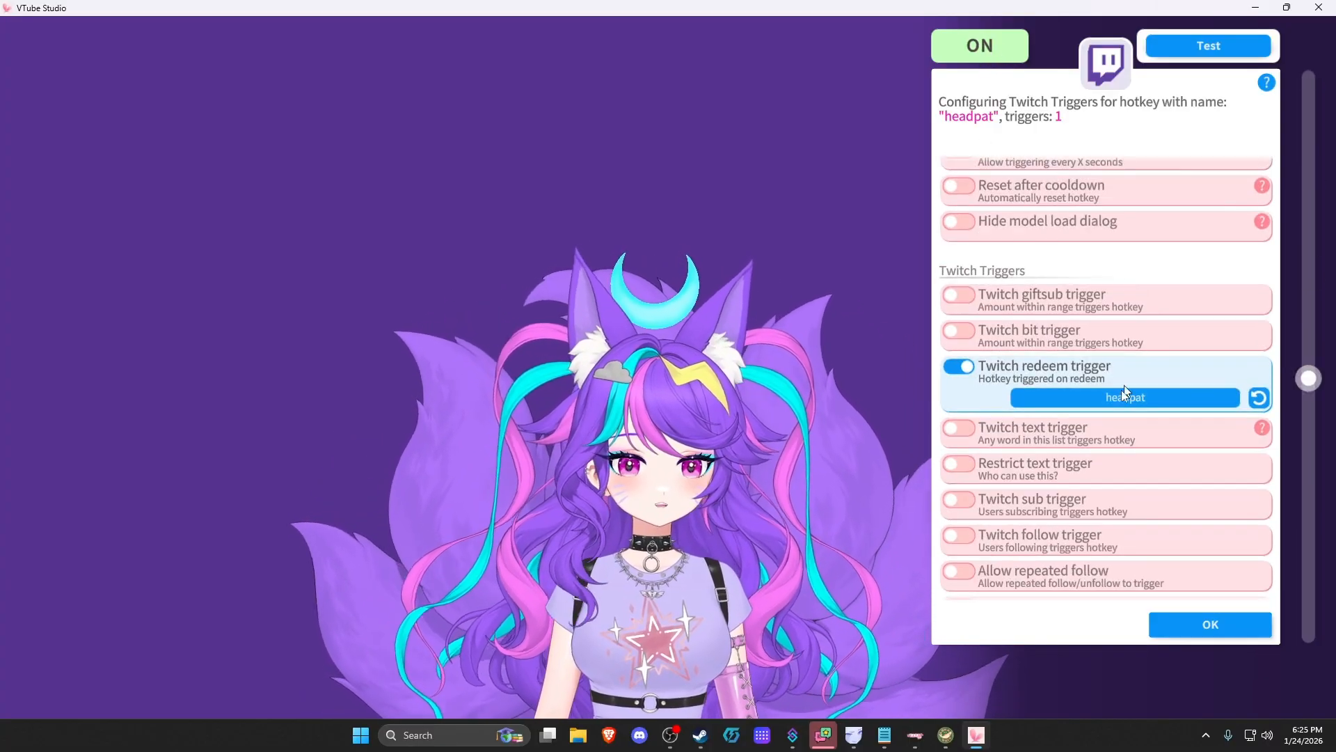
Browse the Twitch redeems available for the headpat redeem trigger without choosing another one, and leave the trigger configuration
left_click(1070, 399)
scroll(738, 375, "down", 3)
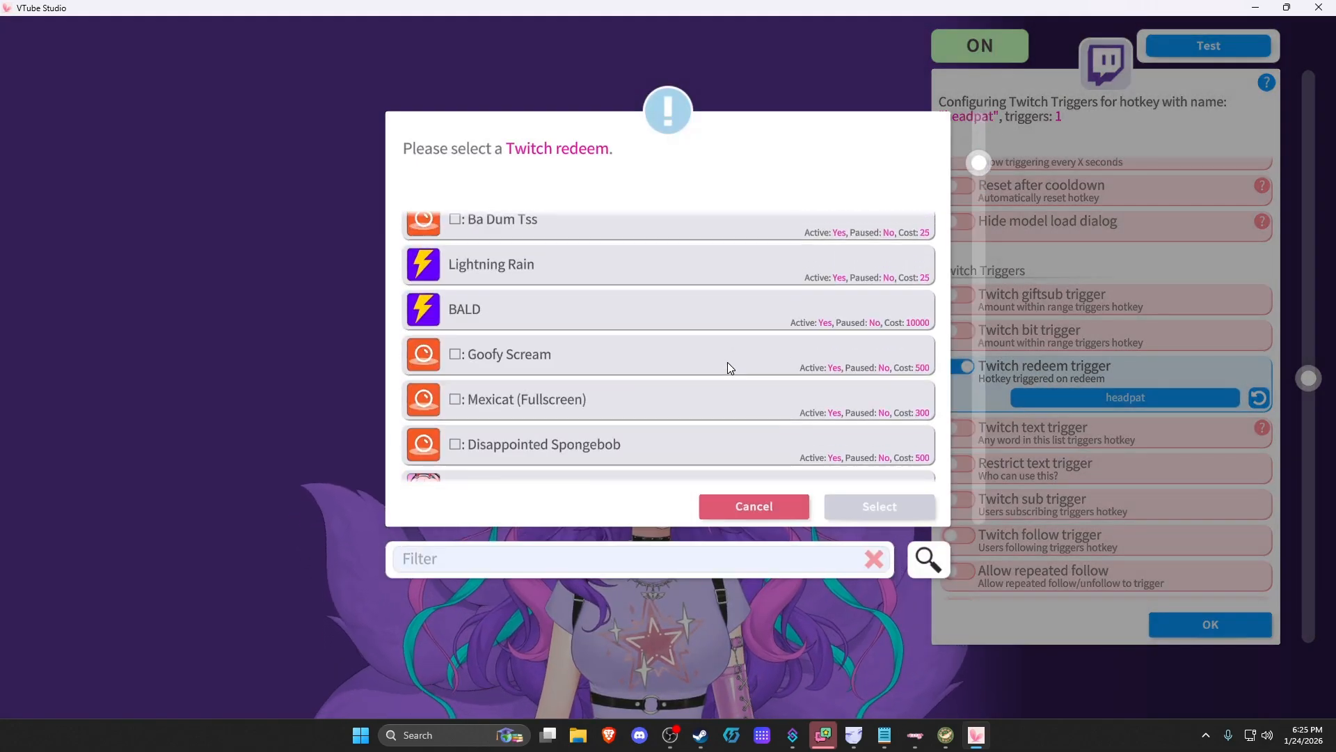
scroll(732, 363, "down", 5)
scroll(757, 423, "down", 8)
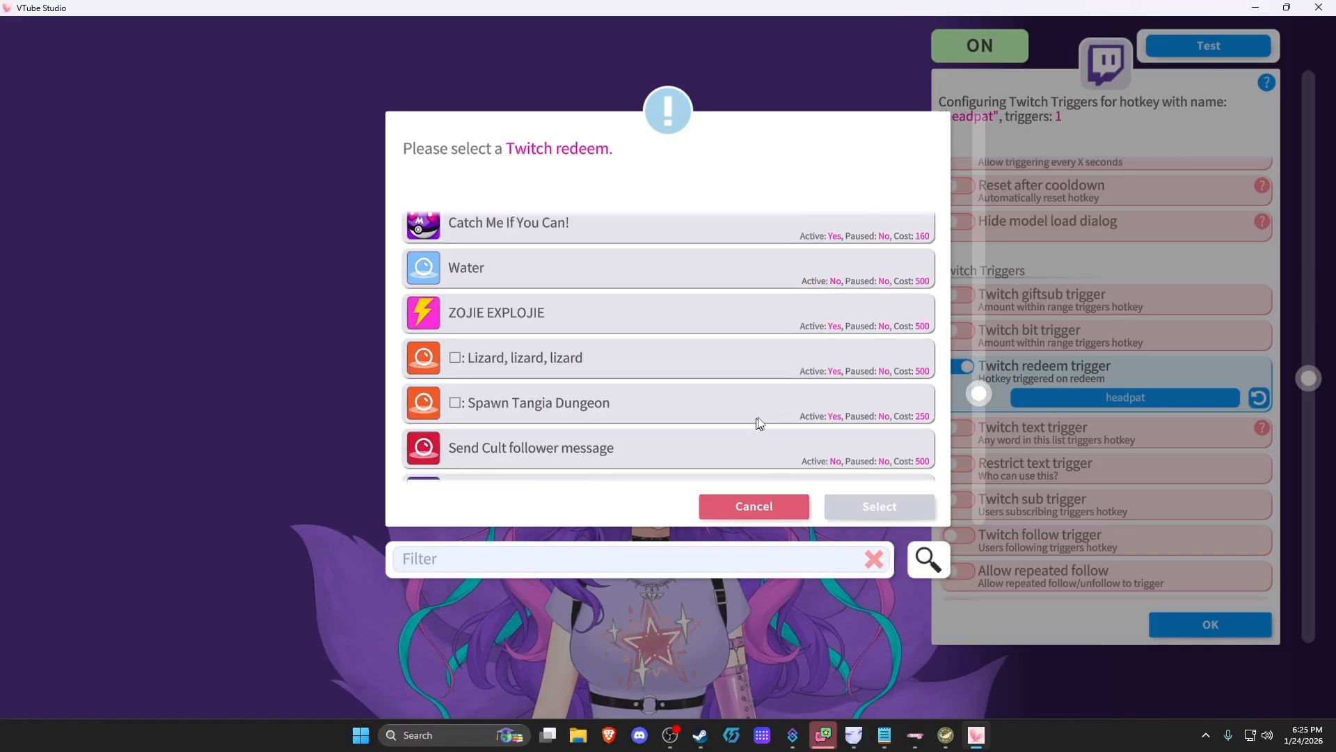
left_click(791, 517)
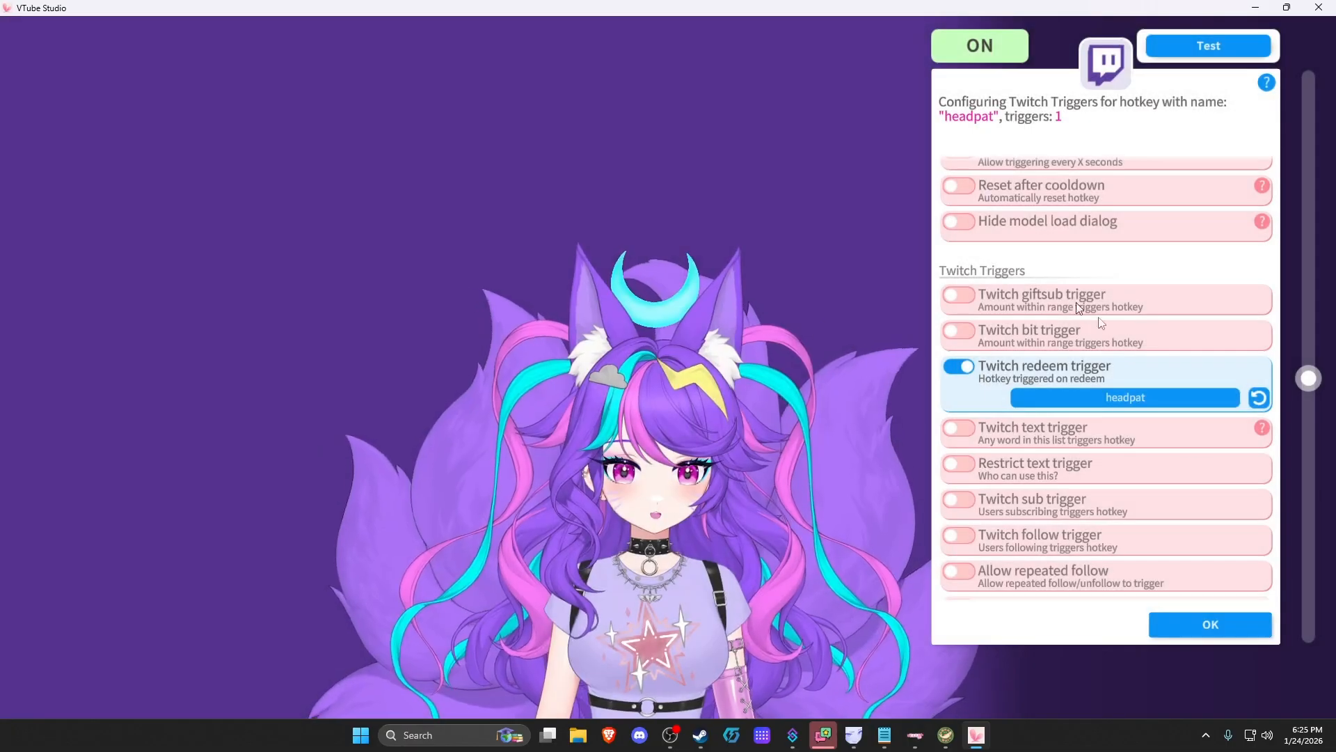
left_click(1204, 623)
Review the headpat hotkey's item scene, key combination and timing settings, leaving its details collapsed
scroll(1200, 512, "down", 2)
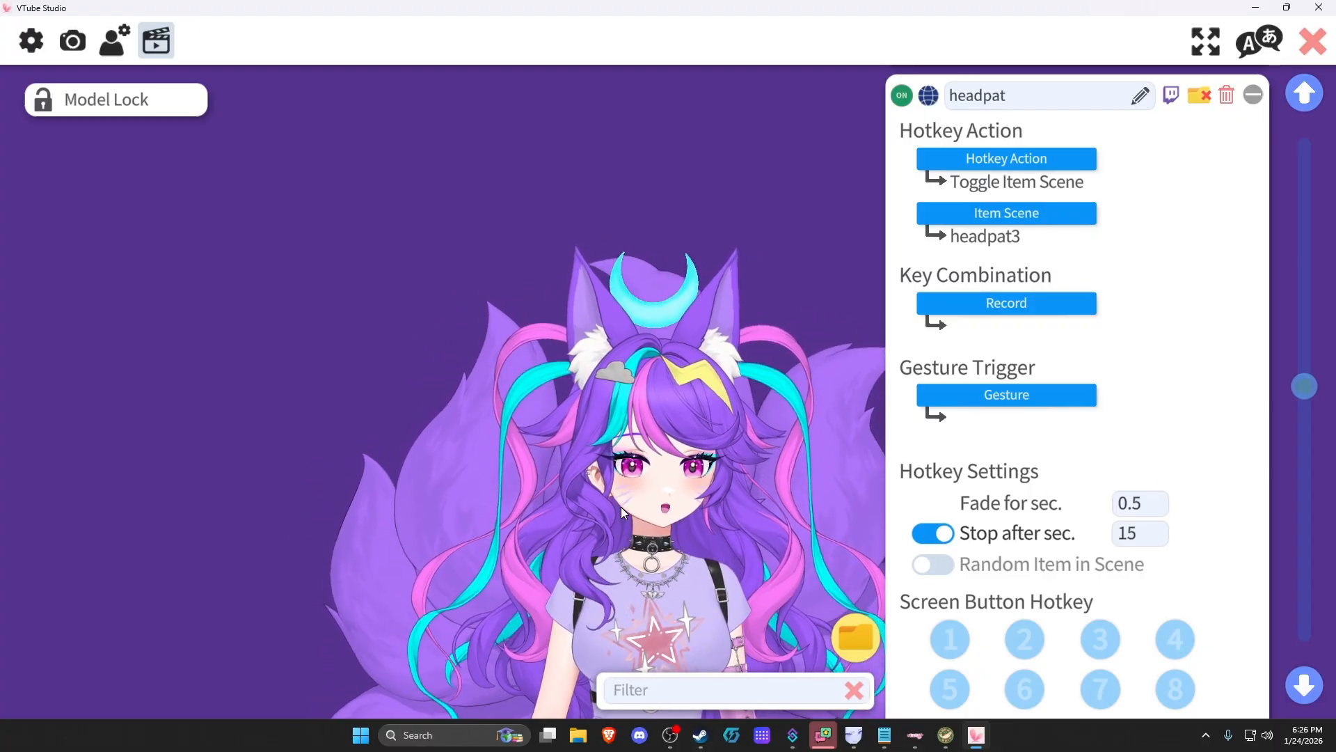
scroll(1176, 517, "down", 4)
scroll(1176, 517, "up", 9)
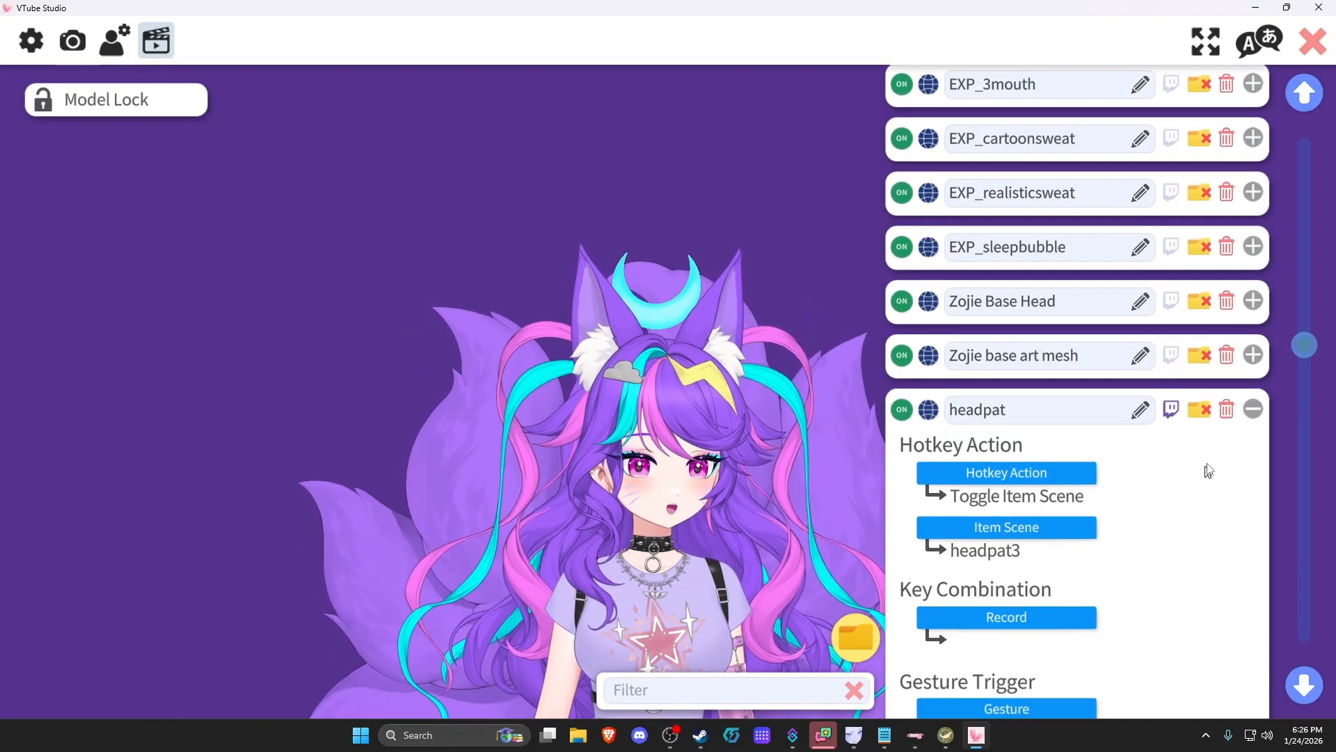
left_click(1255, 410)
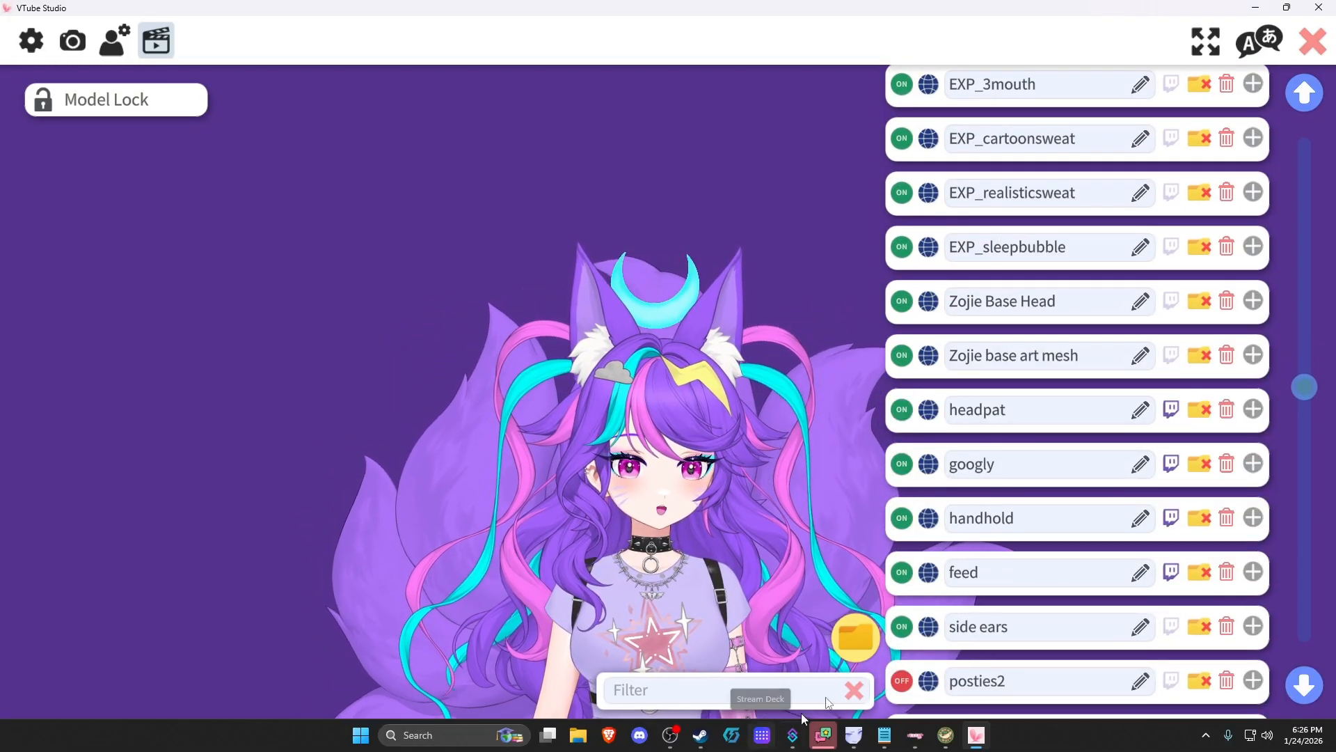
Look through the remaining hotkeys and collapse the expanded unnamed hotkey that uses bang.exp3.json
scroll(1129, 552, "down", 13)
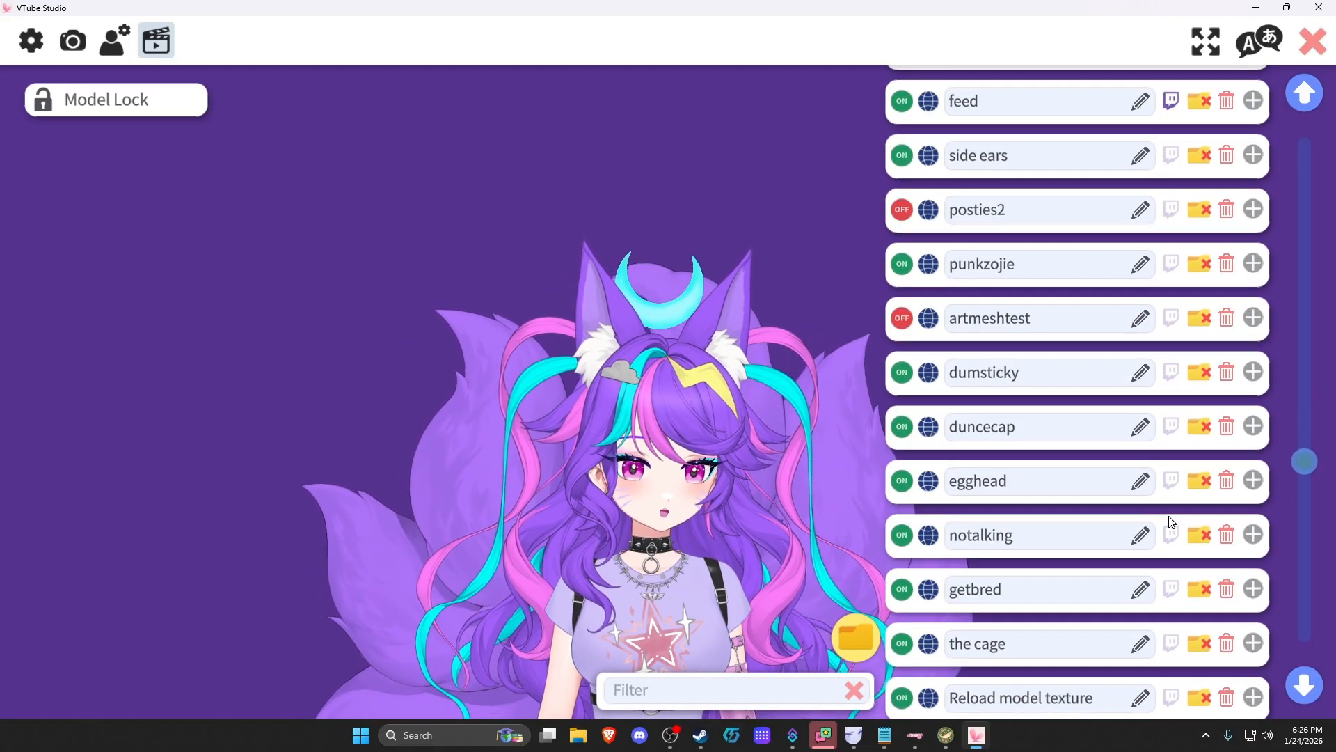
scroll(1174, 512, "down", 2)
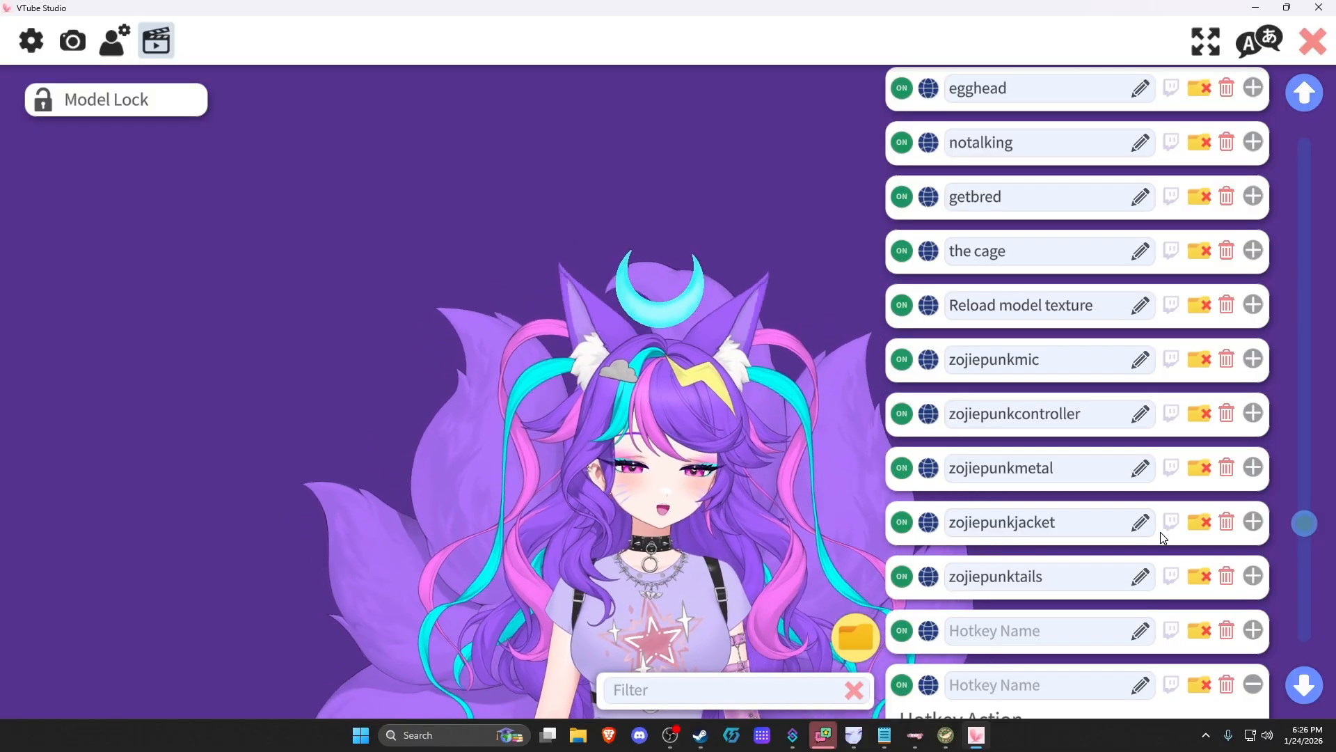
scroll(1075, 559, "down", 3)
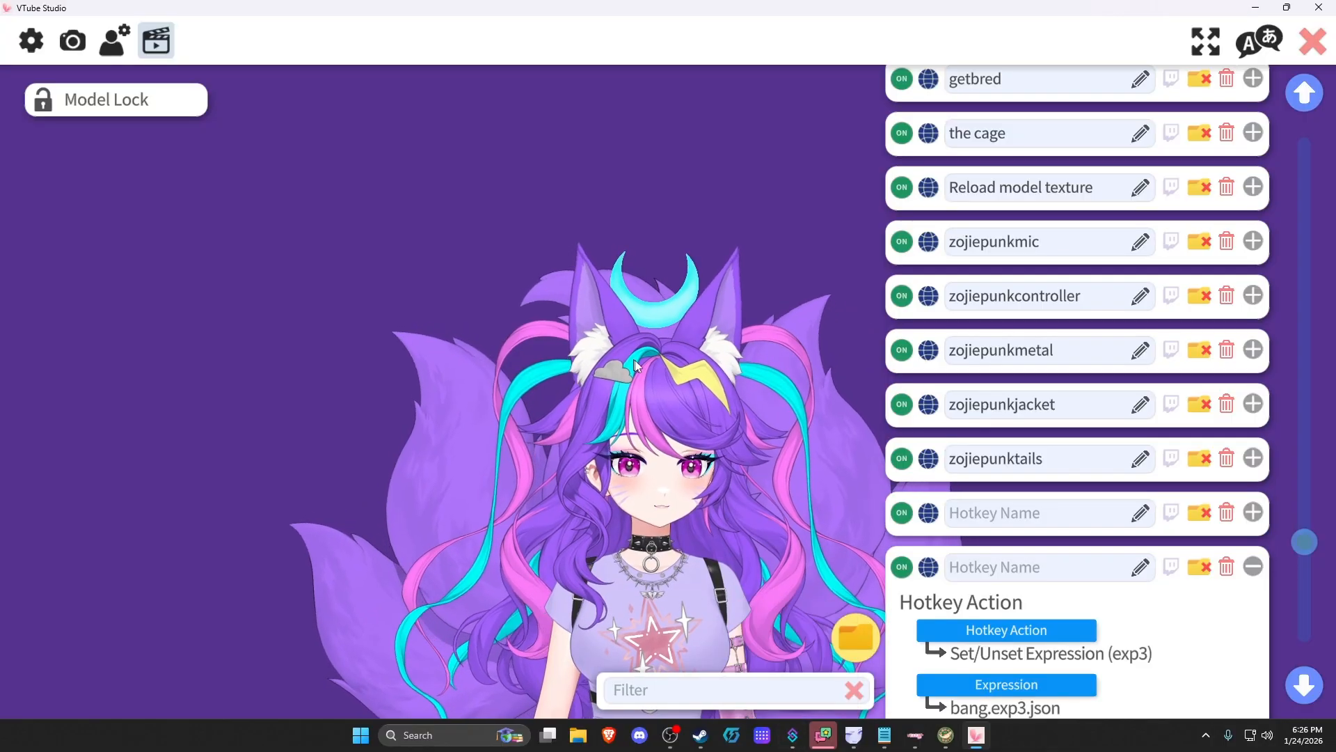
left_click(1252, 567)
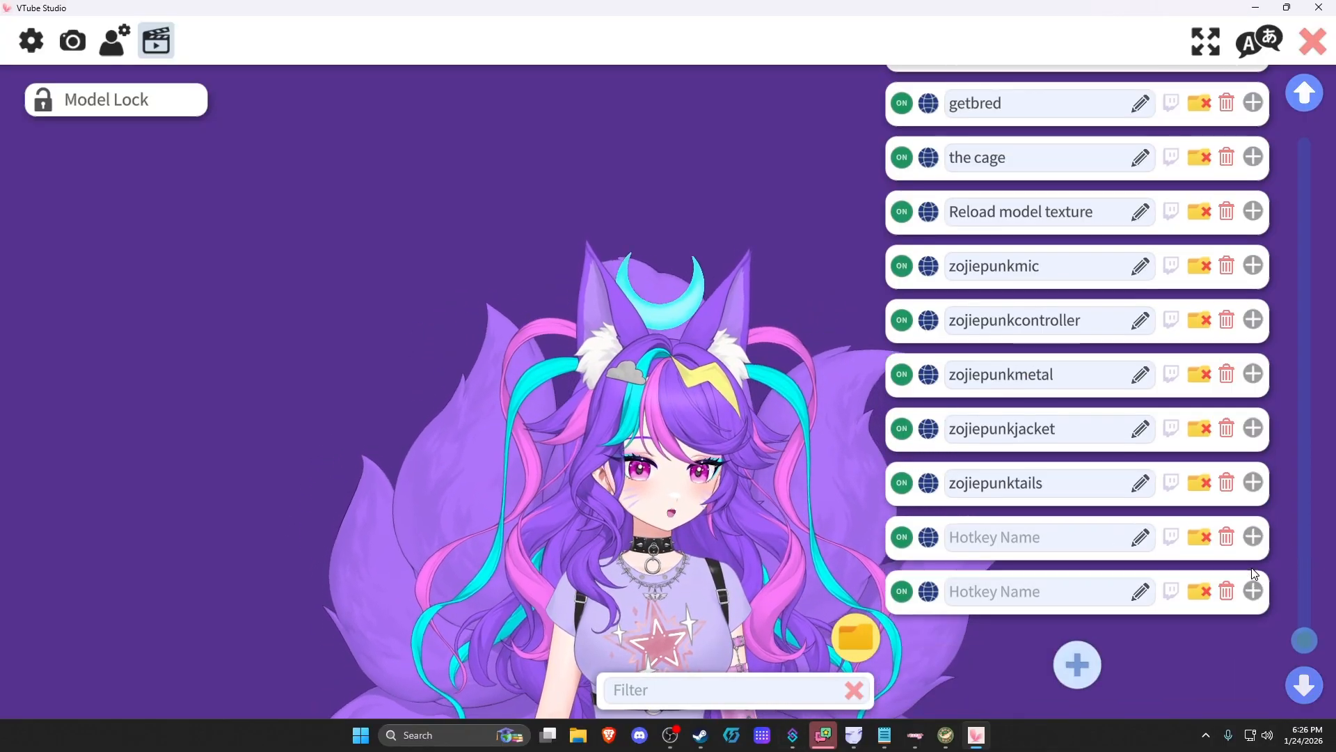
Look back over the hotkeys up to the general Hotkey Settings and close the settings view
scroll(1260, 533, "up", 15)
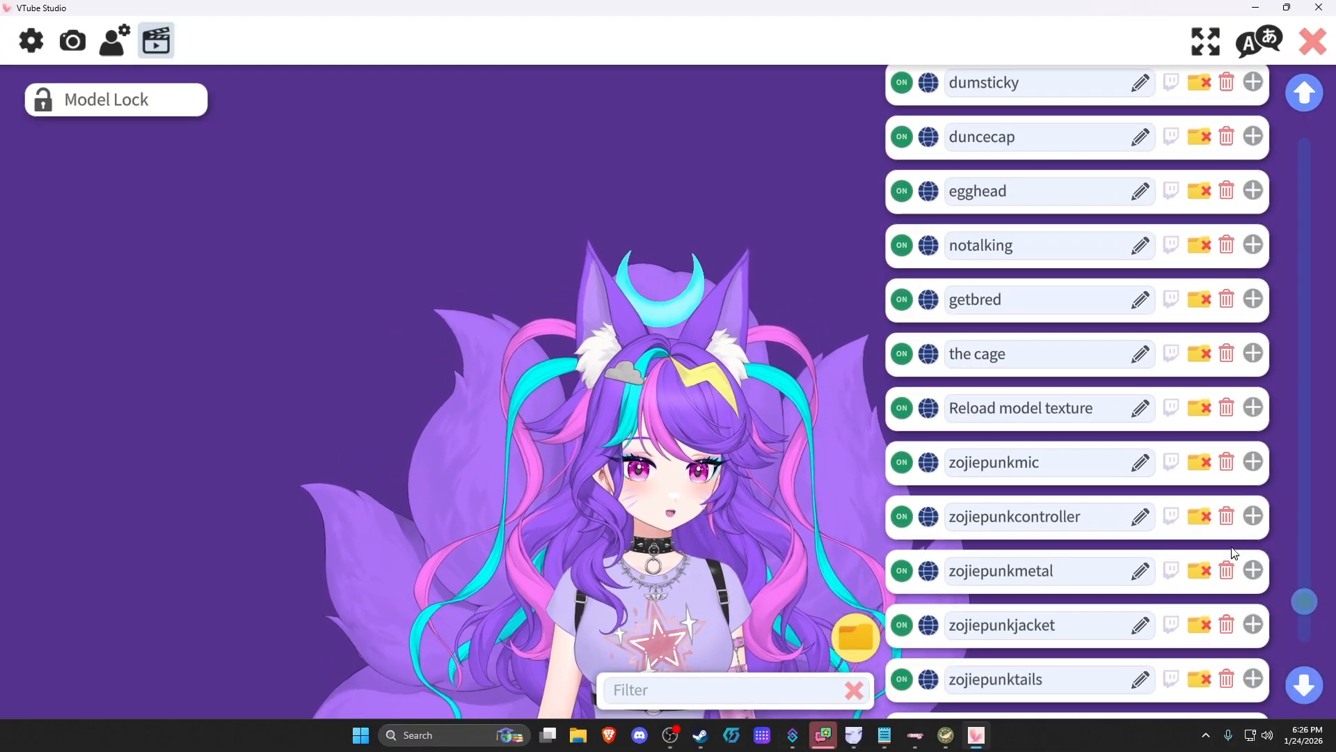
scroll(1262, 521, "up", 10)
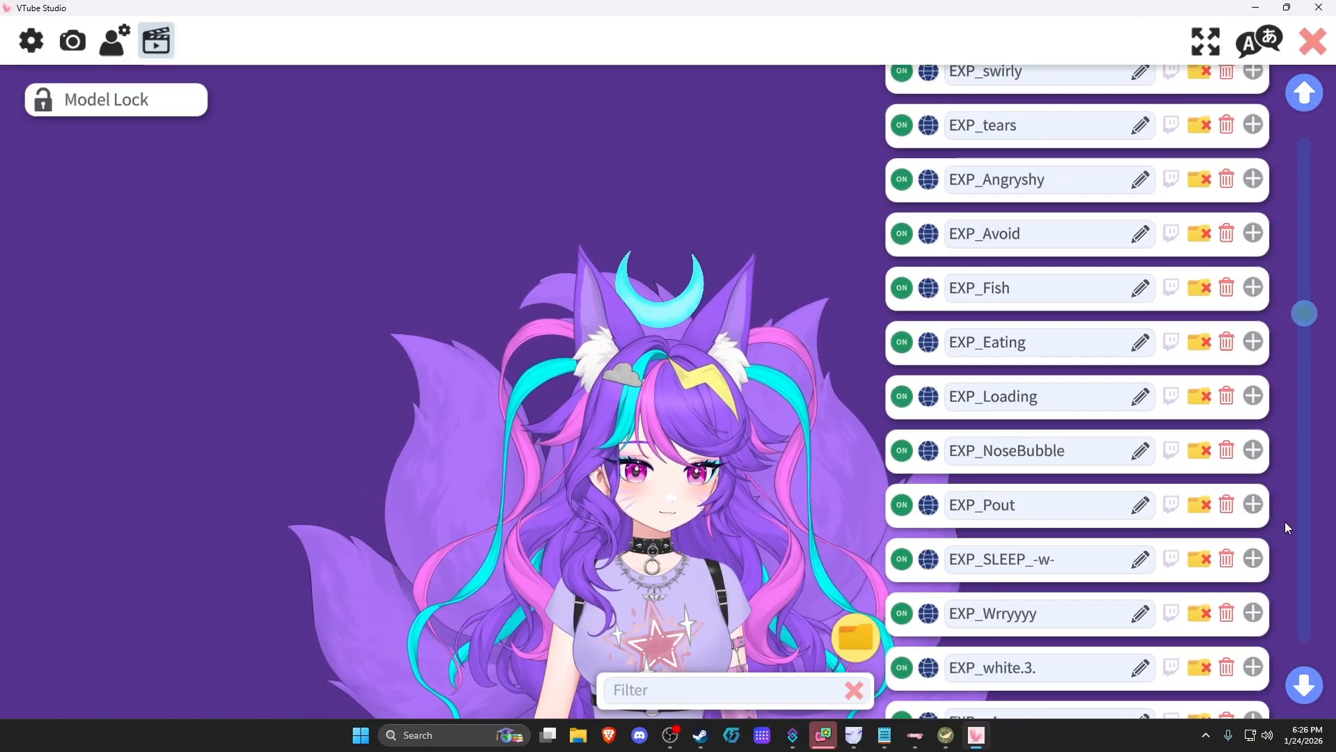
left_click_drag(1321, 137, 1323, 79)
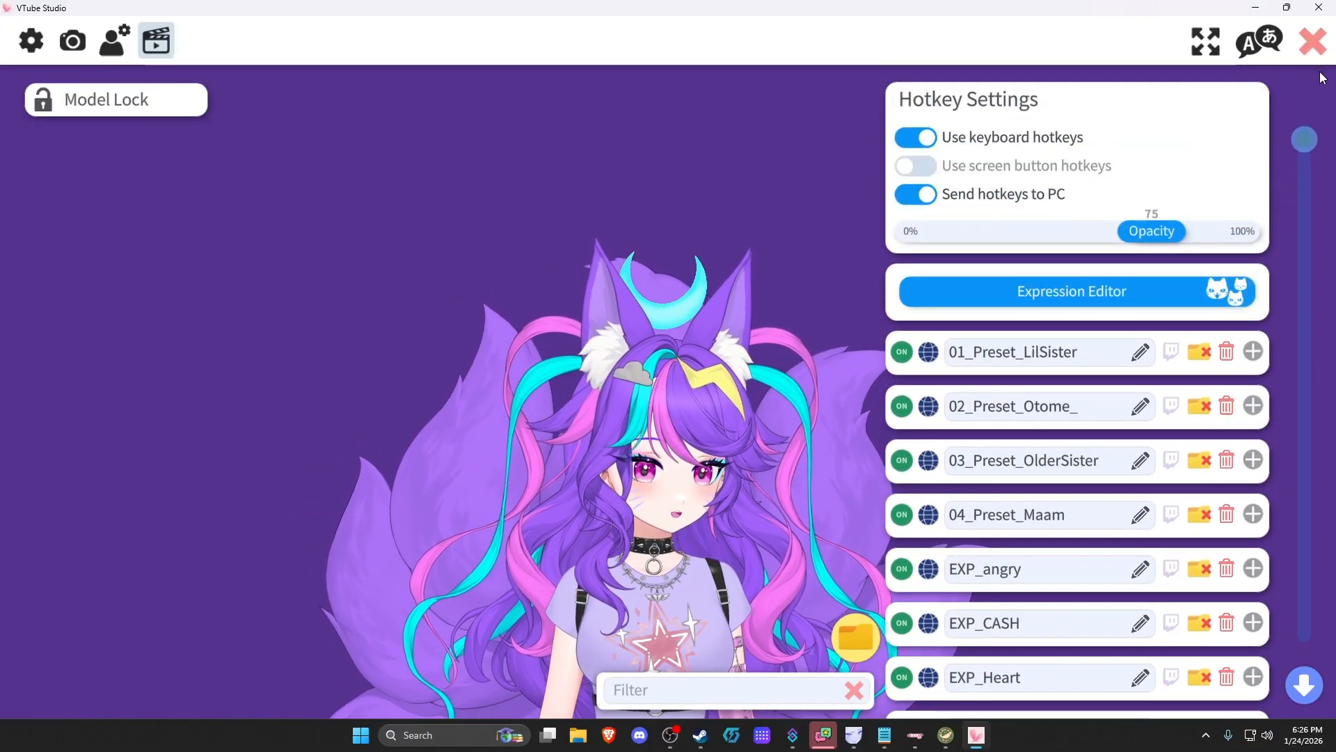
left_click(1308, 38)
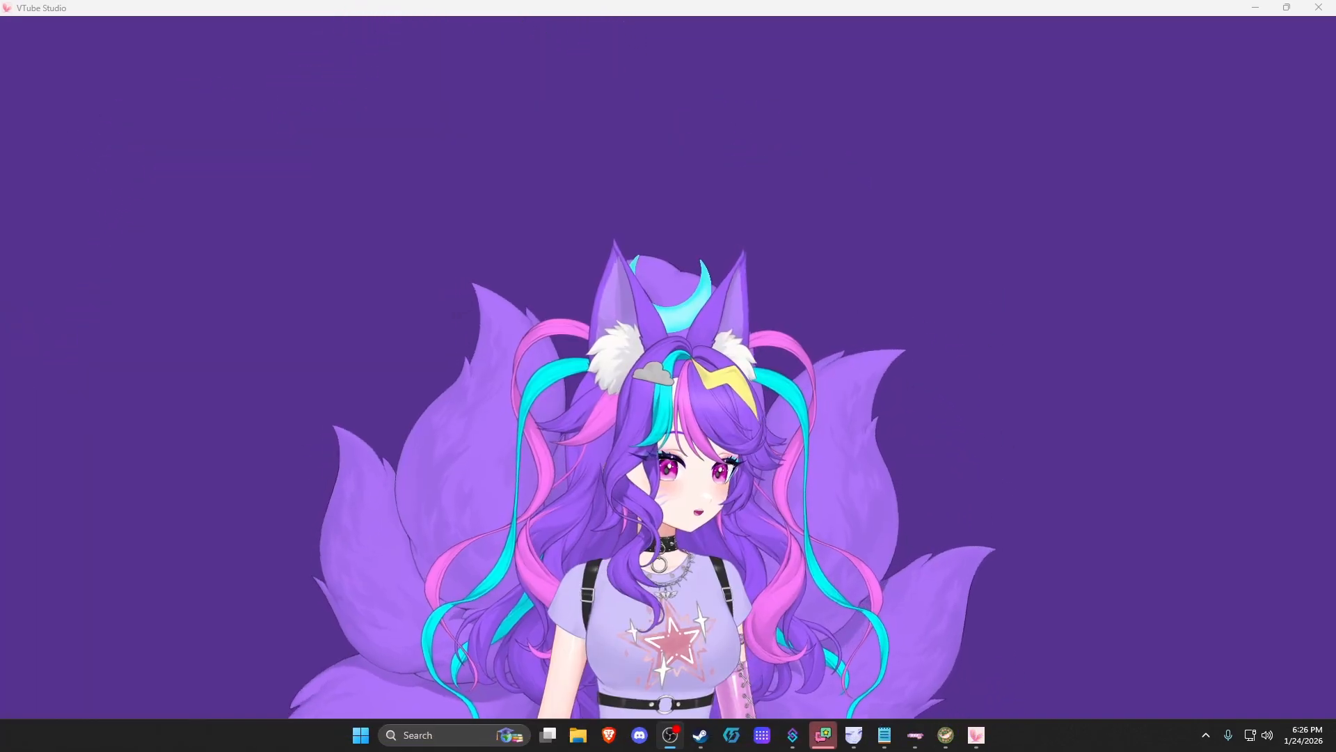
left_click(917, 345)
double_click(916, 344)
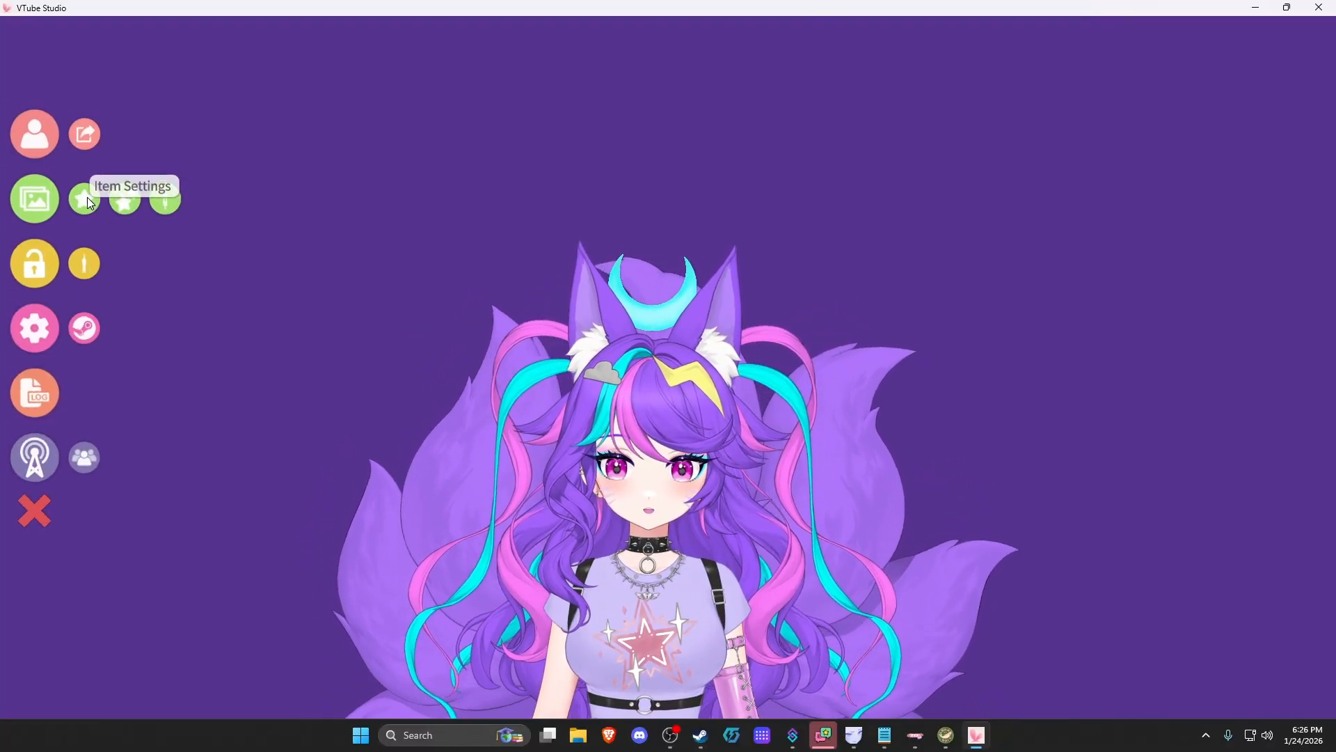
left_click(85, 198)
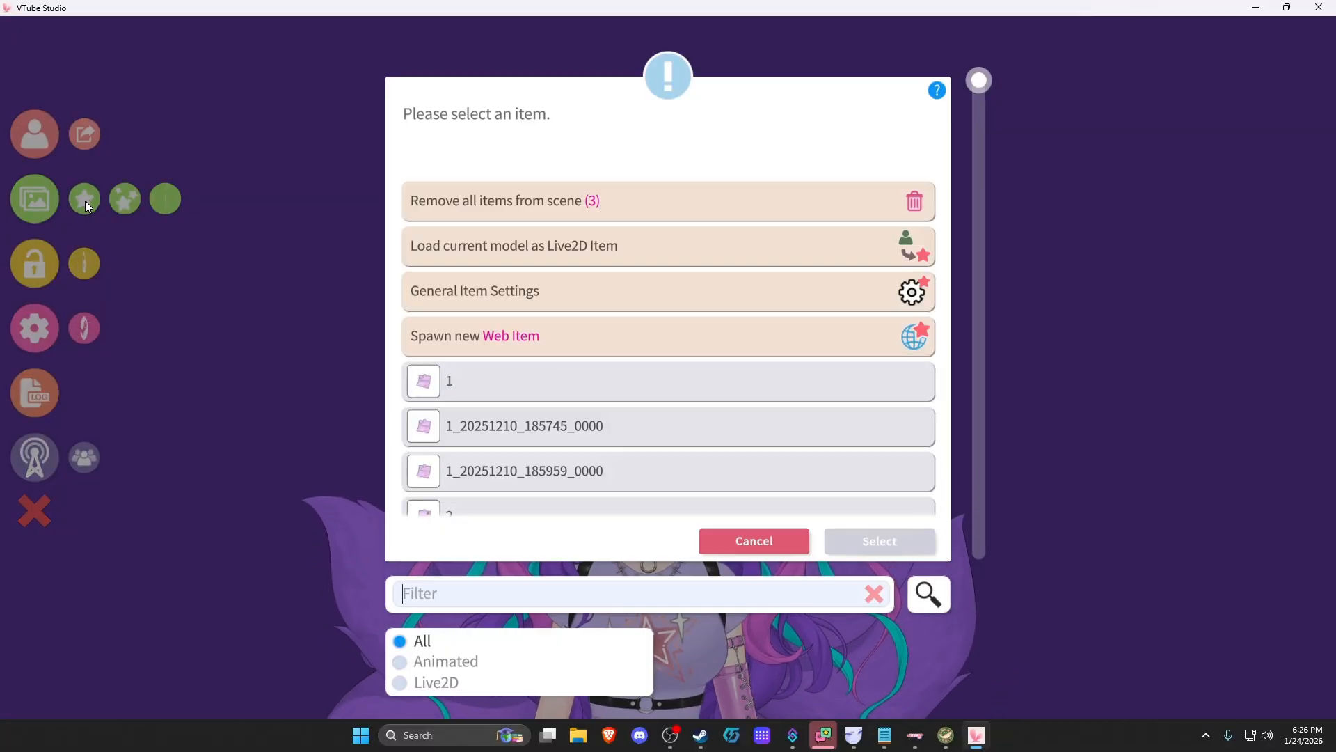
scroll(759, 431, "down", 5)
scroll(726, 433, "down", 6)
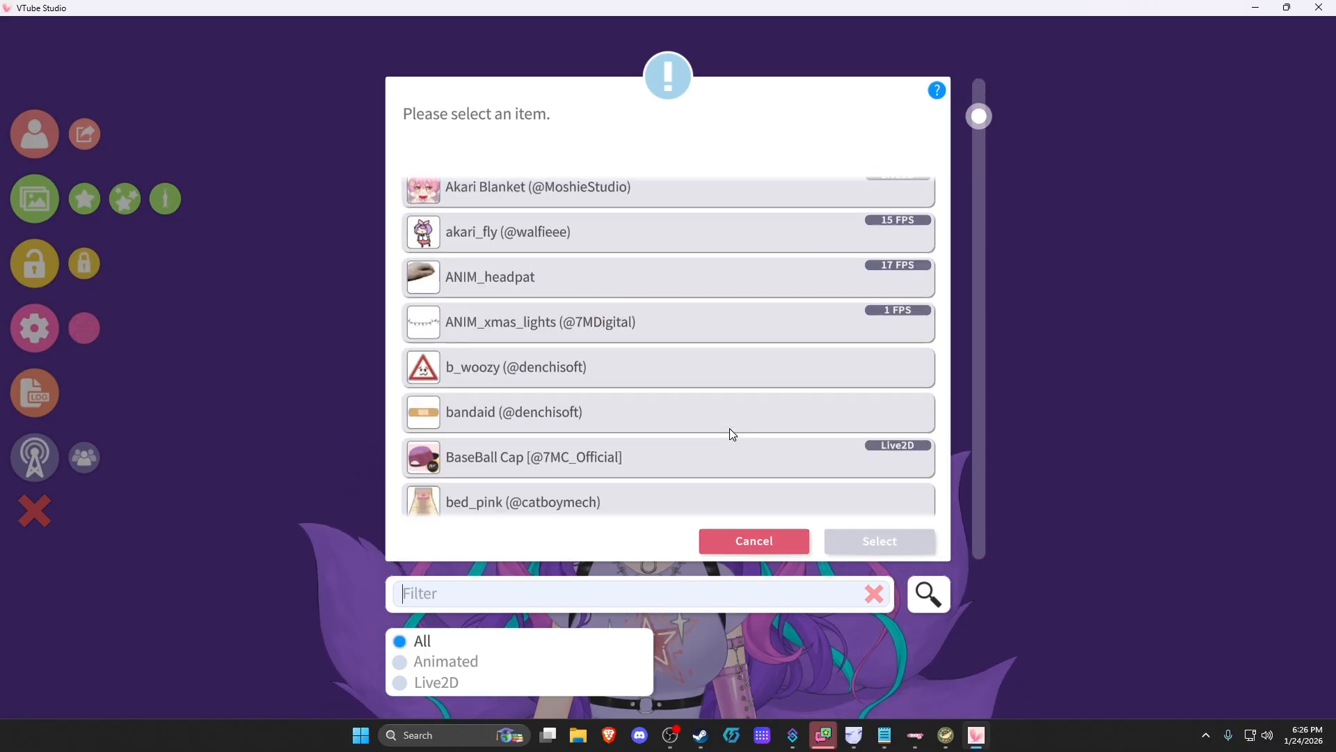
scroll(730, 430, "down", 10)
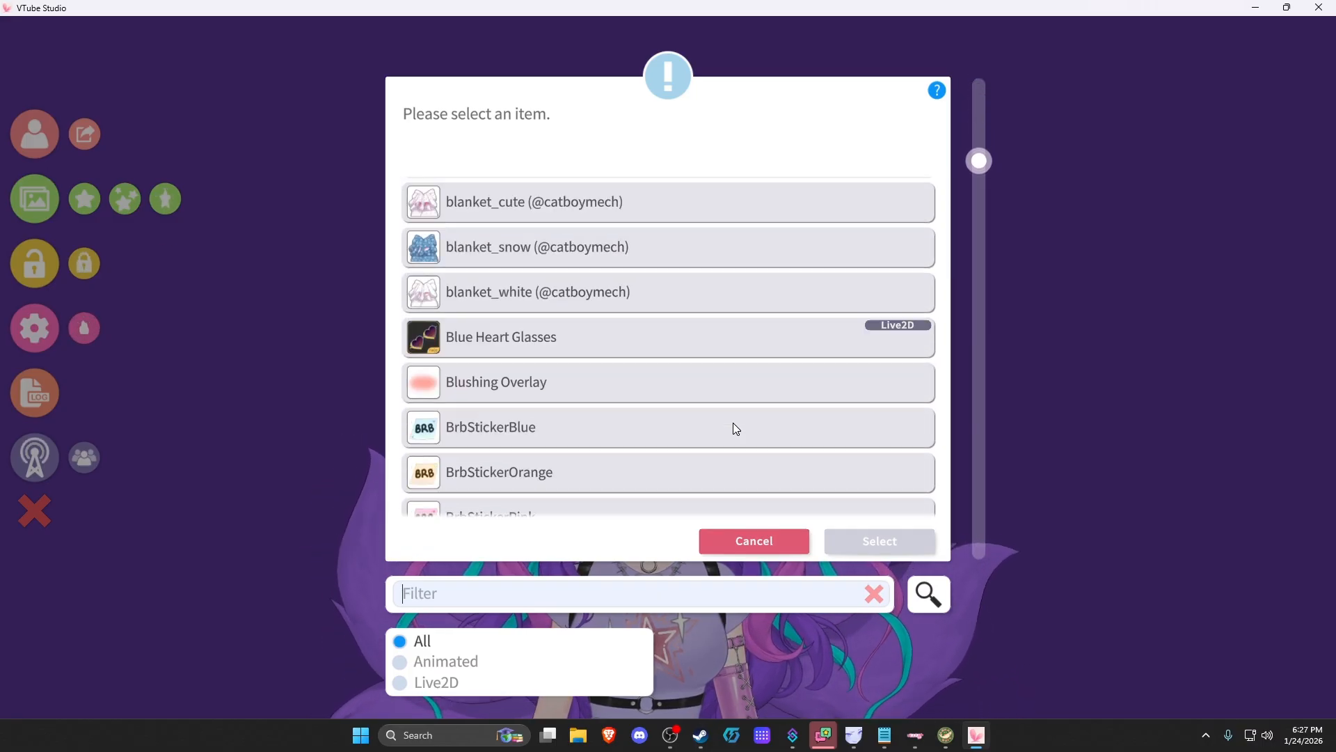
scroll(746, 410, "down", 10)
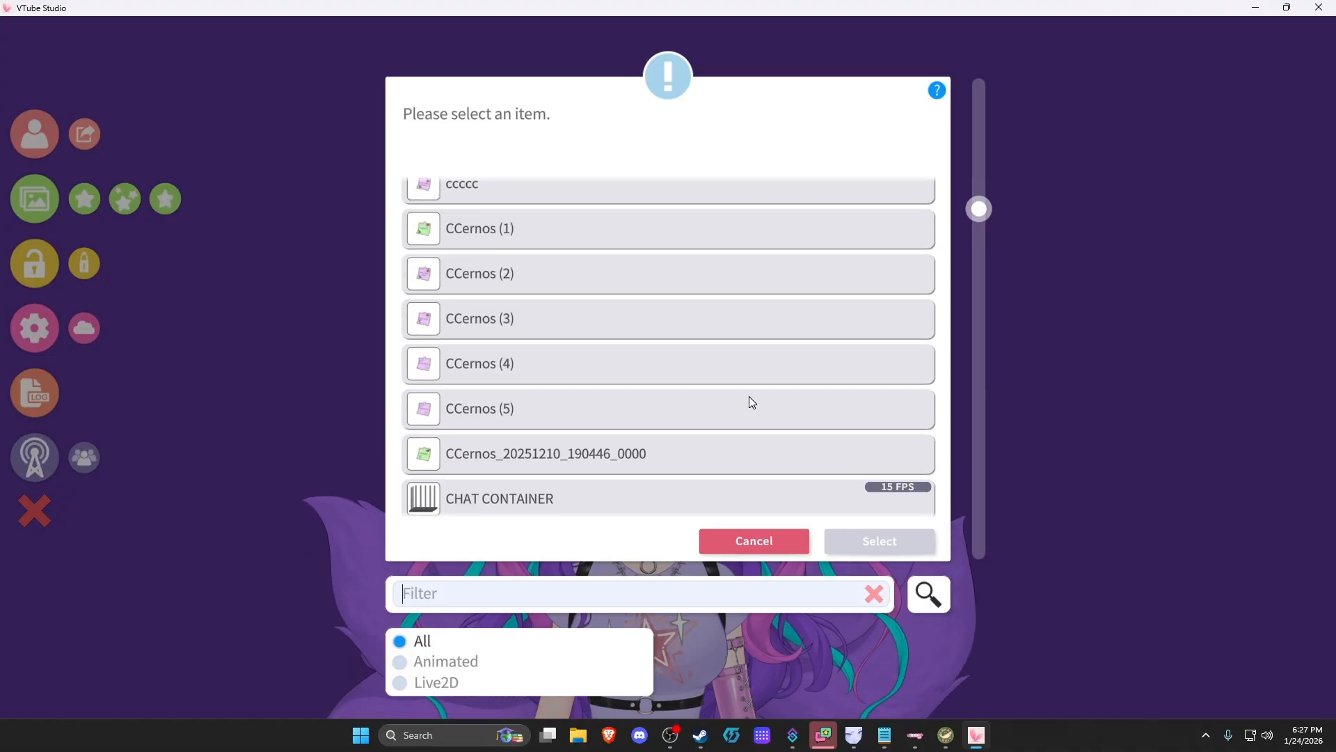
scroll(750, 398, "up", 9)
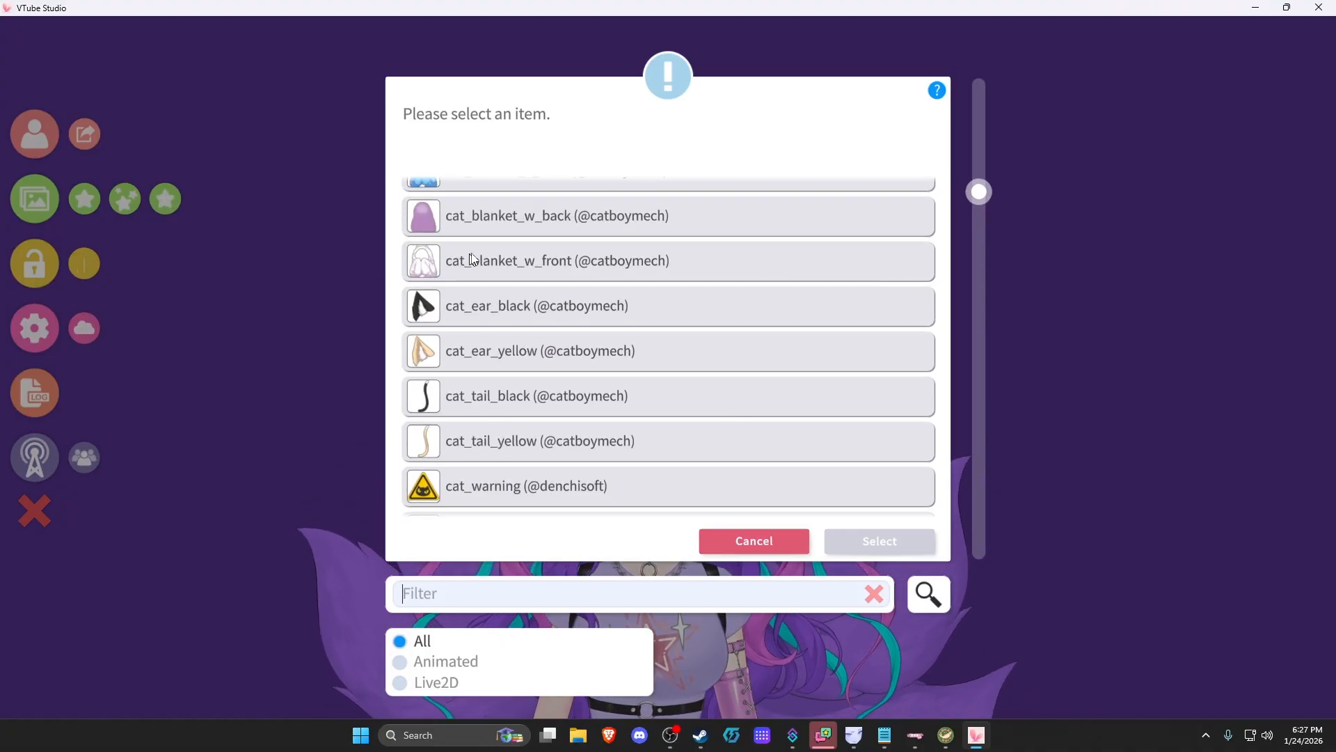
left_click(507, 257)
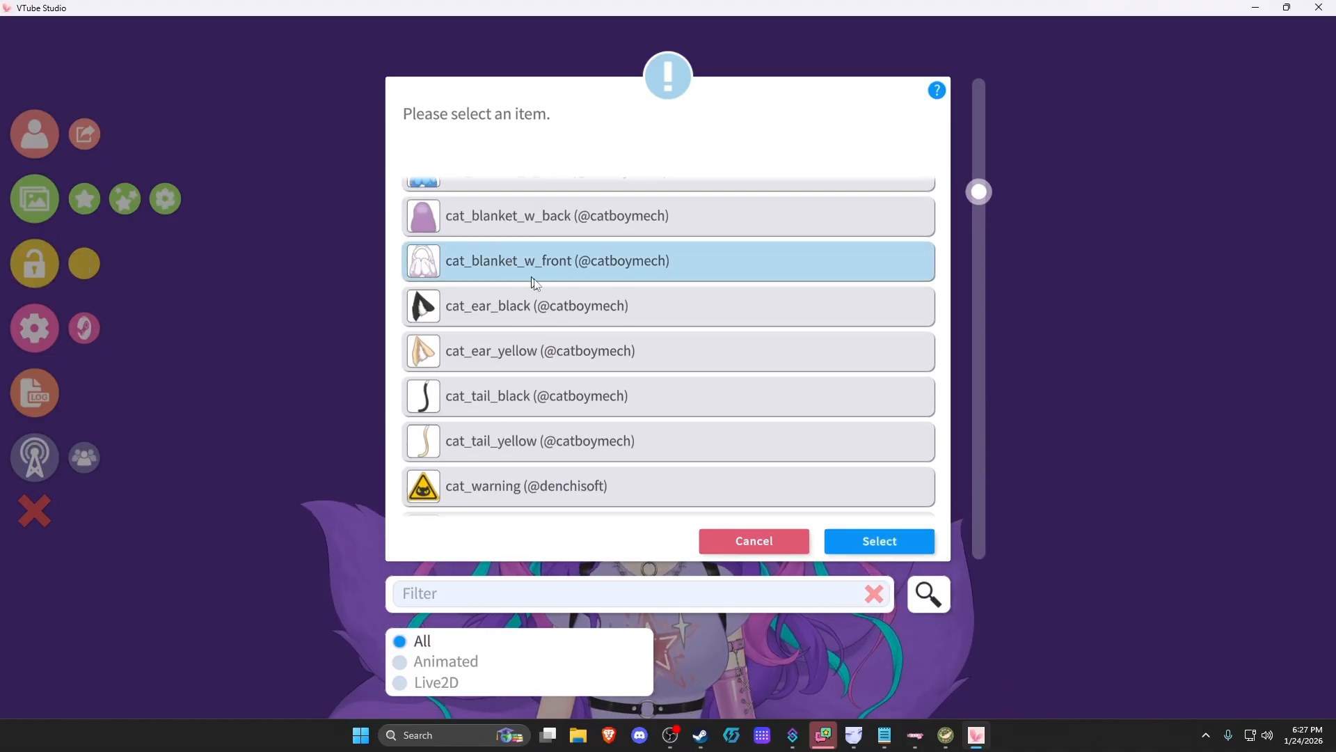
left_click(876, 548)
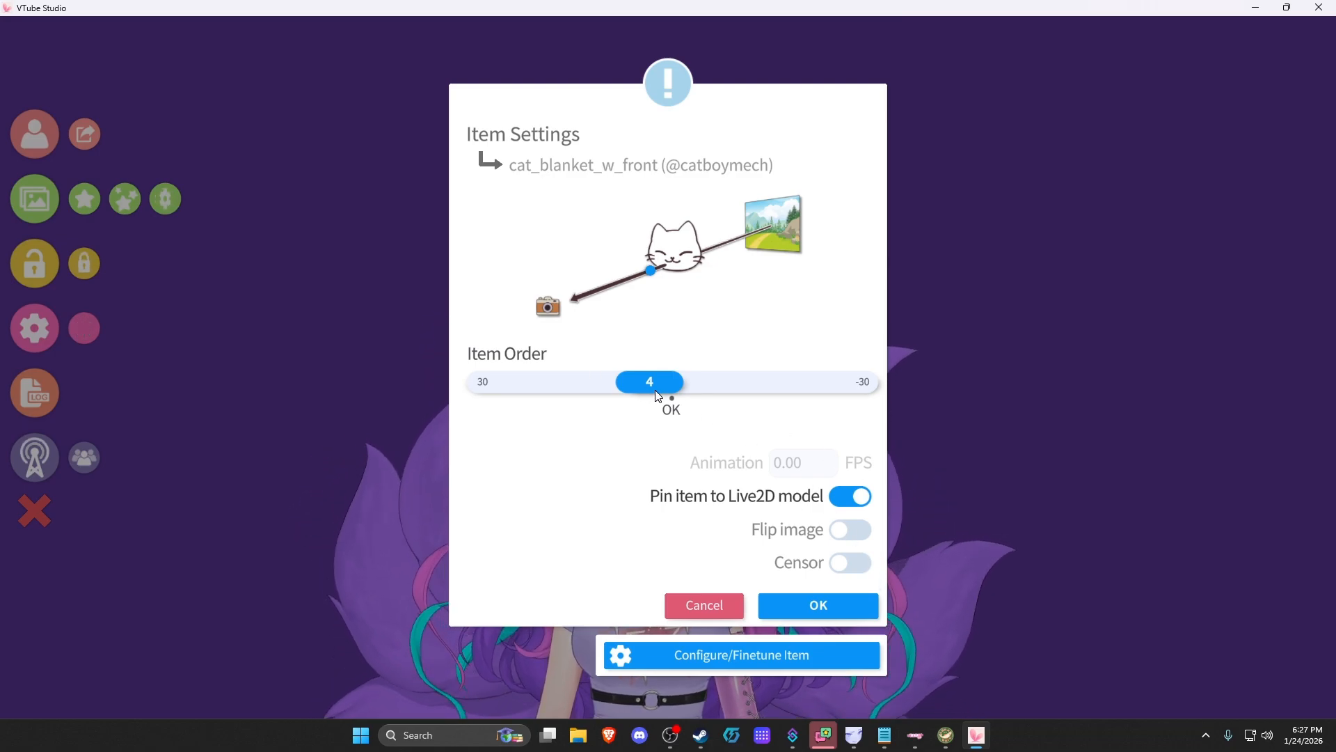
Load the blanket at item order 4, pinned to the Live2D model, and scale it so its hood frames the avatar's face
left_click_drag(653, 385, 707, 382)
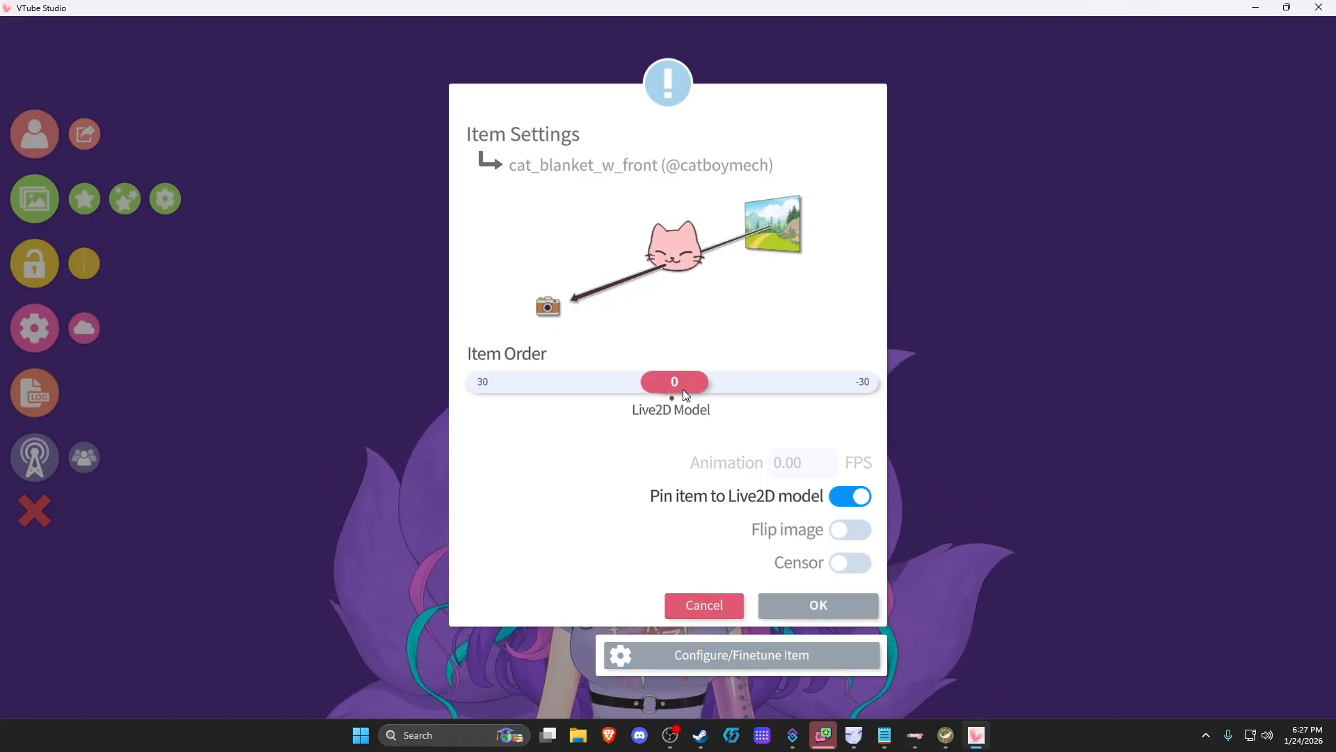
mouse_move(682, 389)
left_mouse_down()
mouse_move(647, 398)
mouse_move(663, 399)
left_mouse_up()
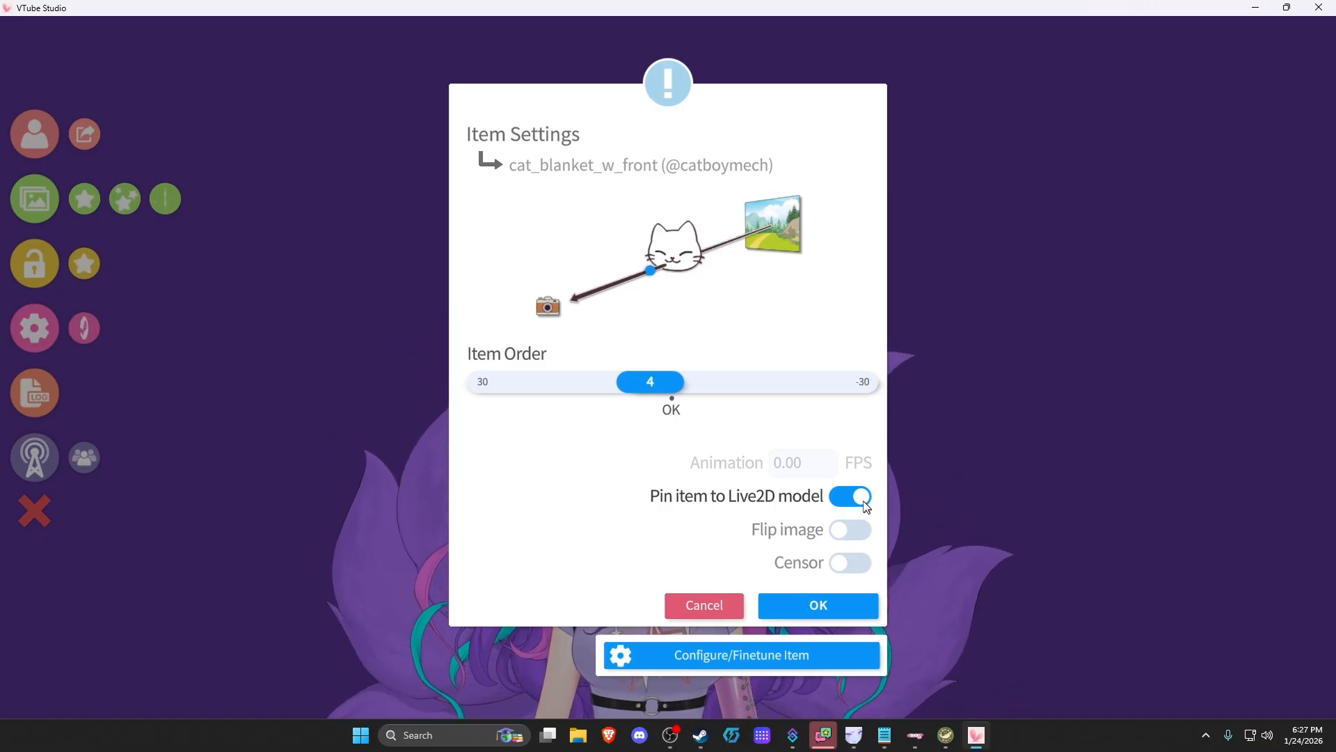
left_click(803, 602)
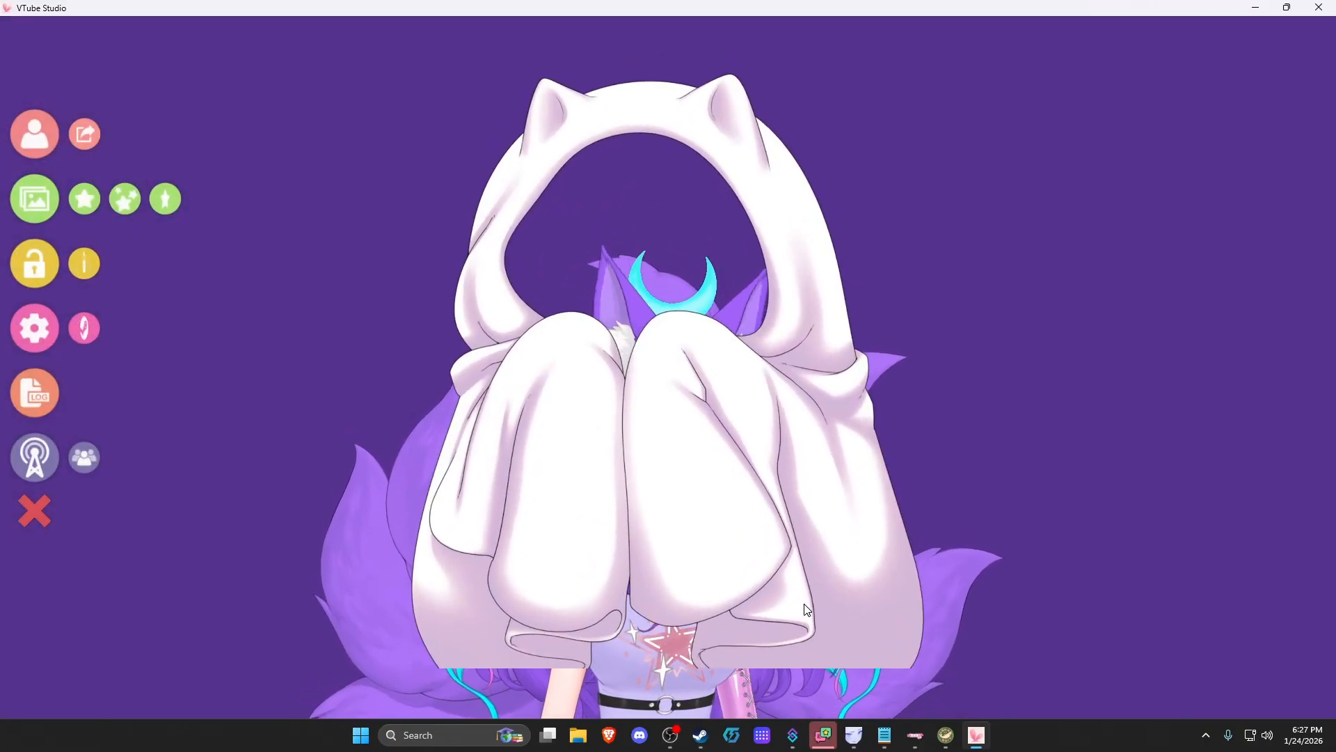
scroll(749, 549, "down", 10)
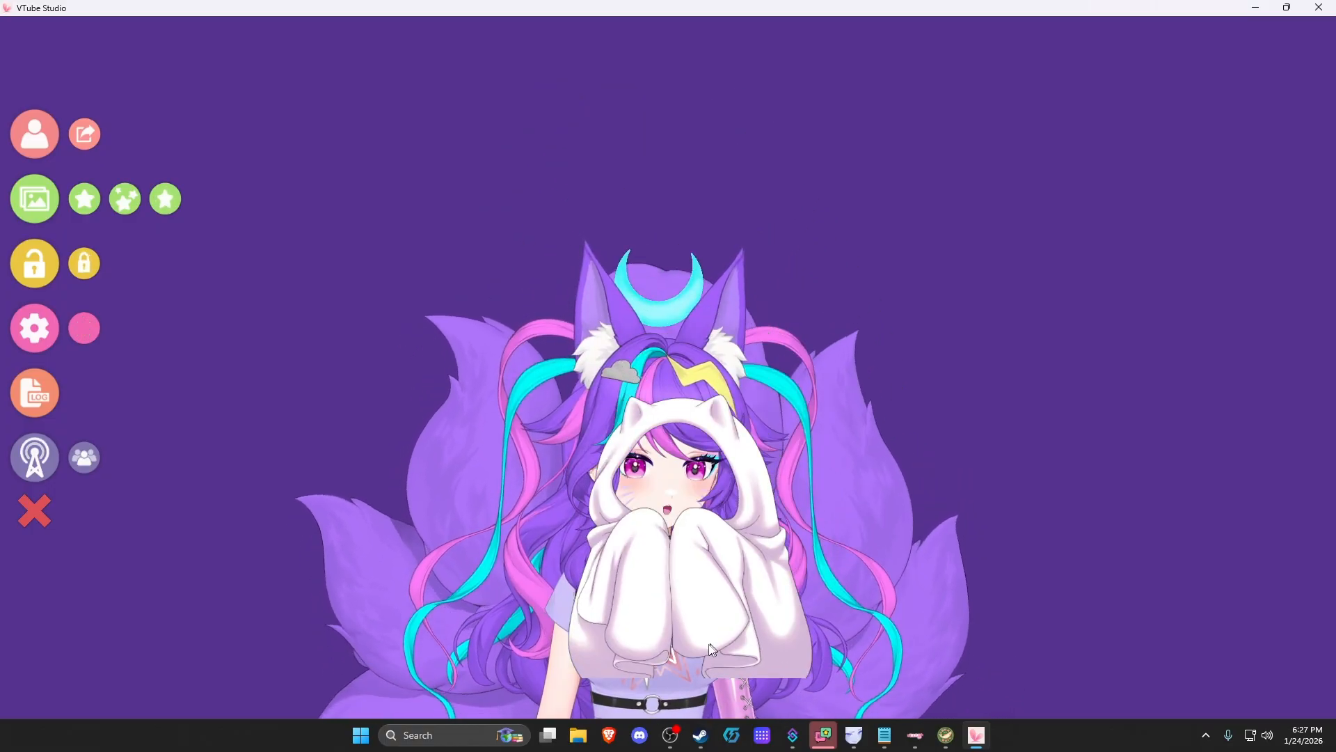
scroll(713, 649, "up", 8)
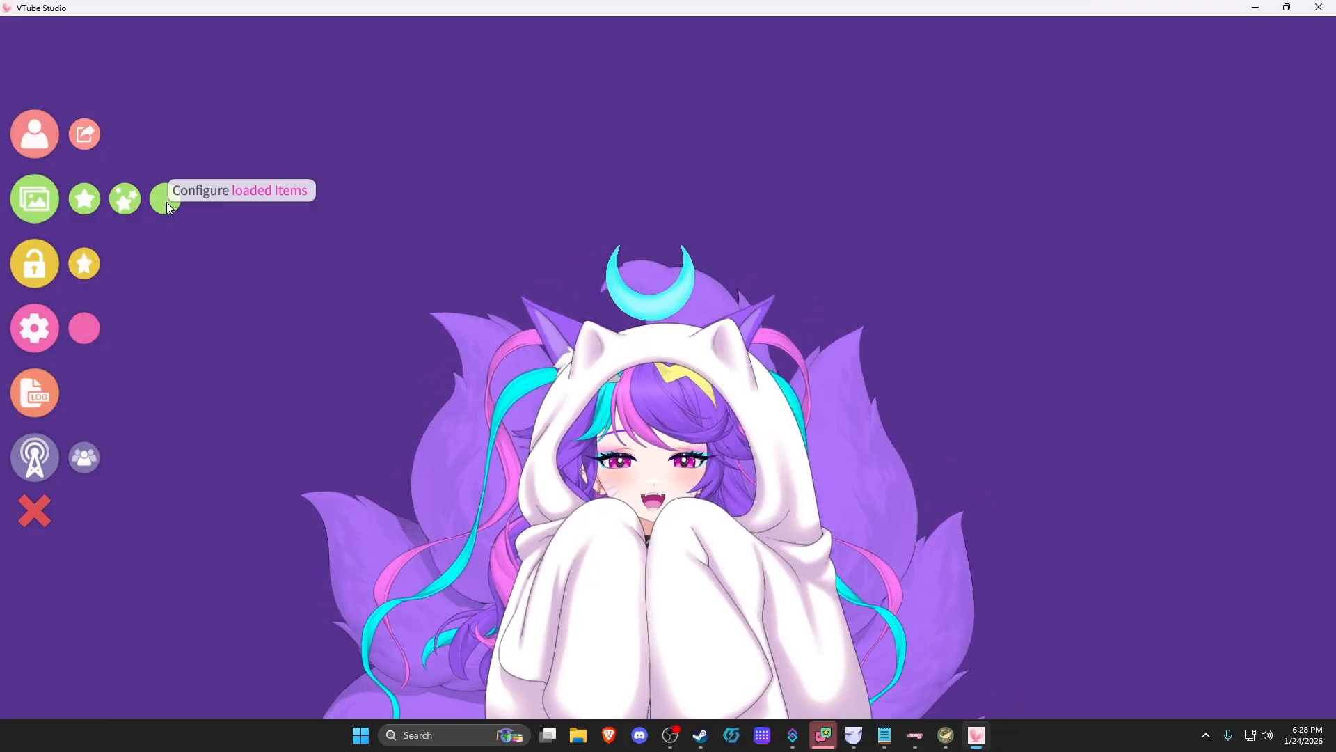
Review the loaded cat_blanket_w_front item's layer, pinning and item control settings, leaving them as they are
left_click(165, 202)
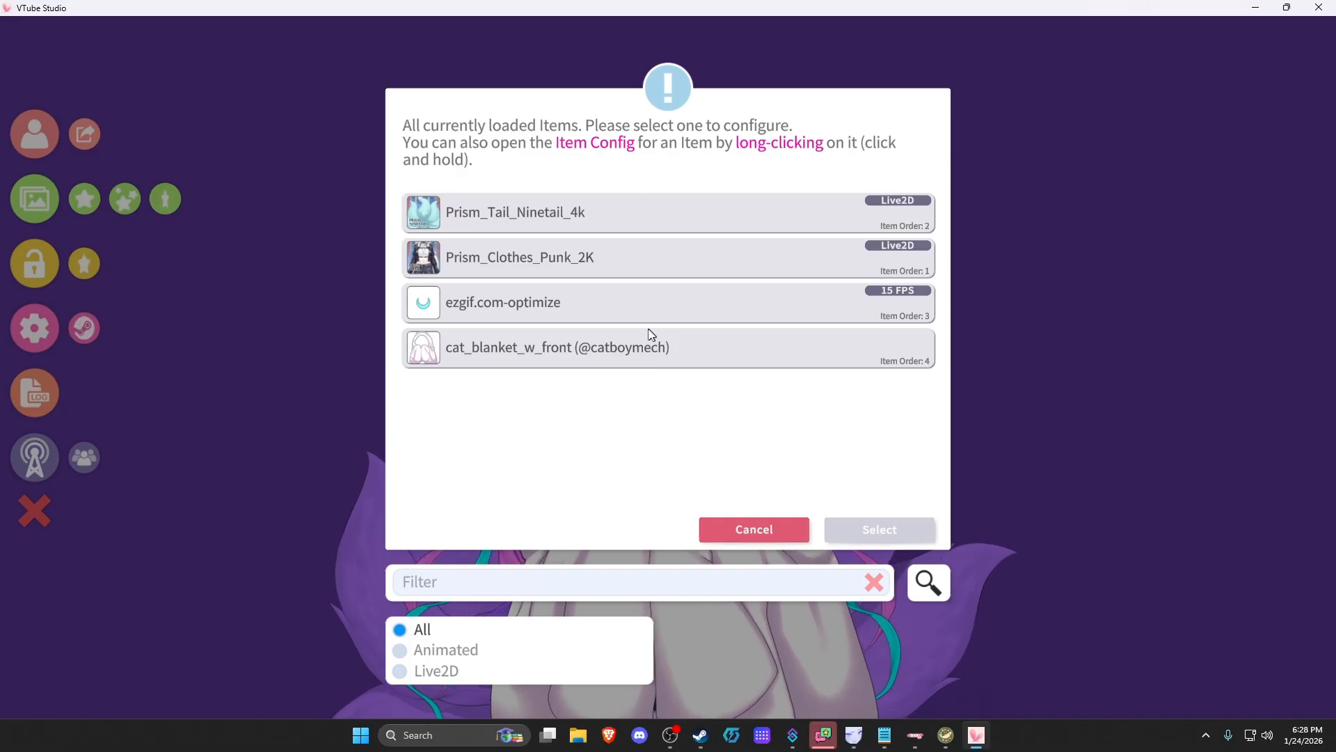
left_click(486, 353)
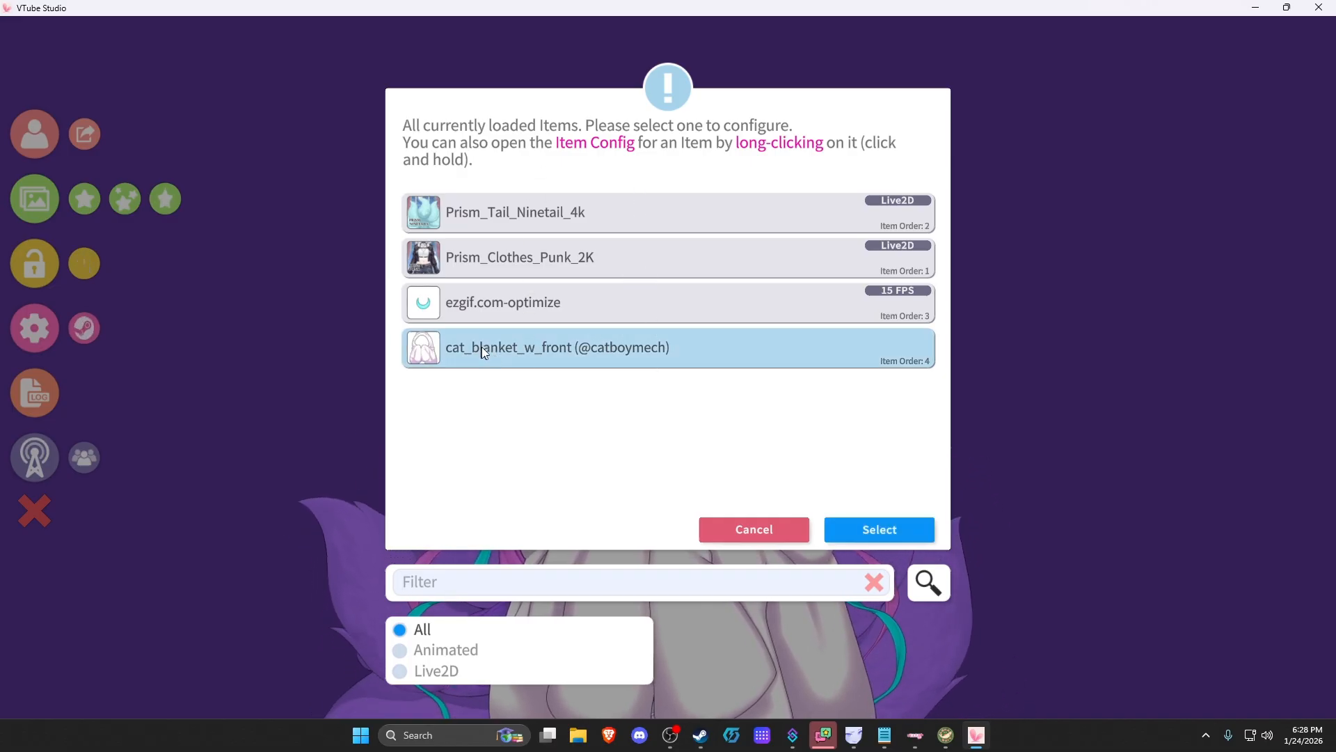
left_click(874, 533)
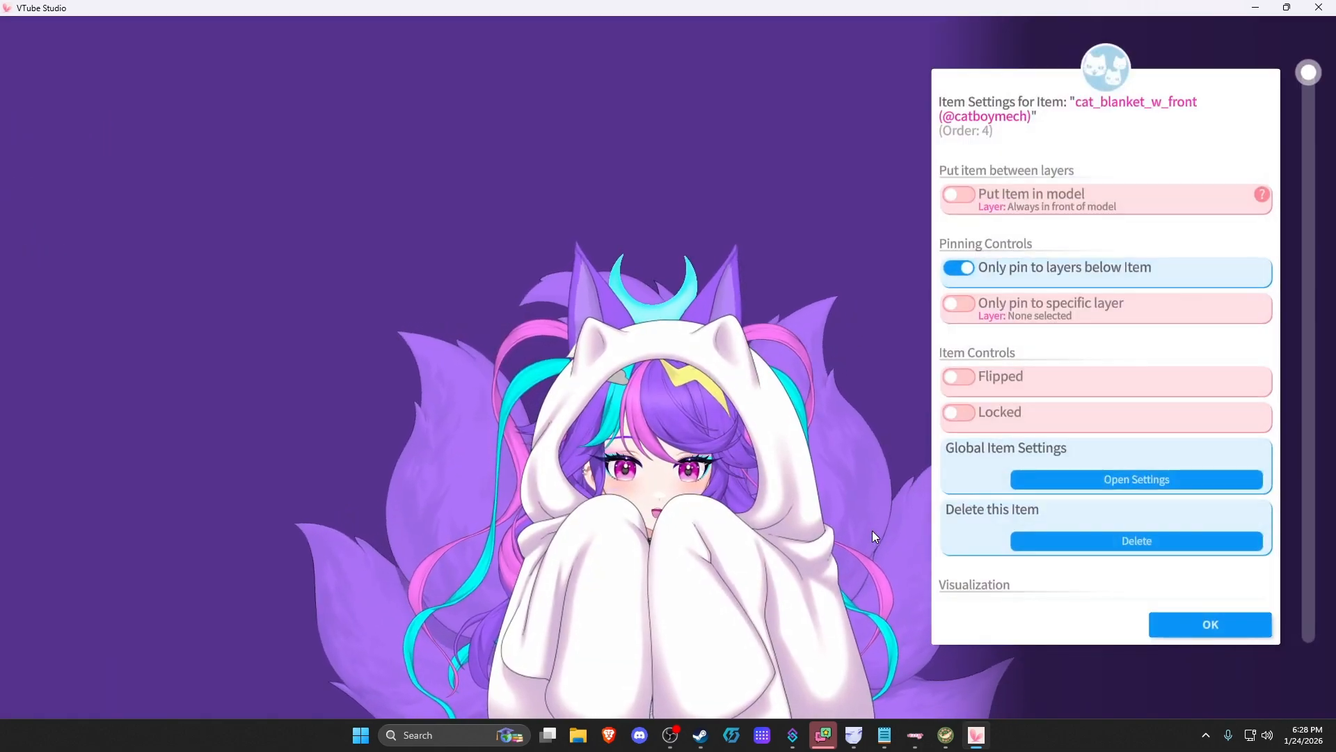
left_click(1221, 621)
double_click(398, 307)
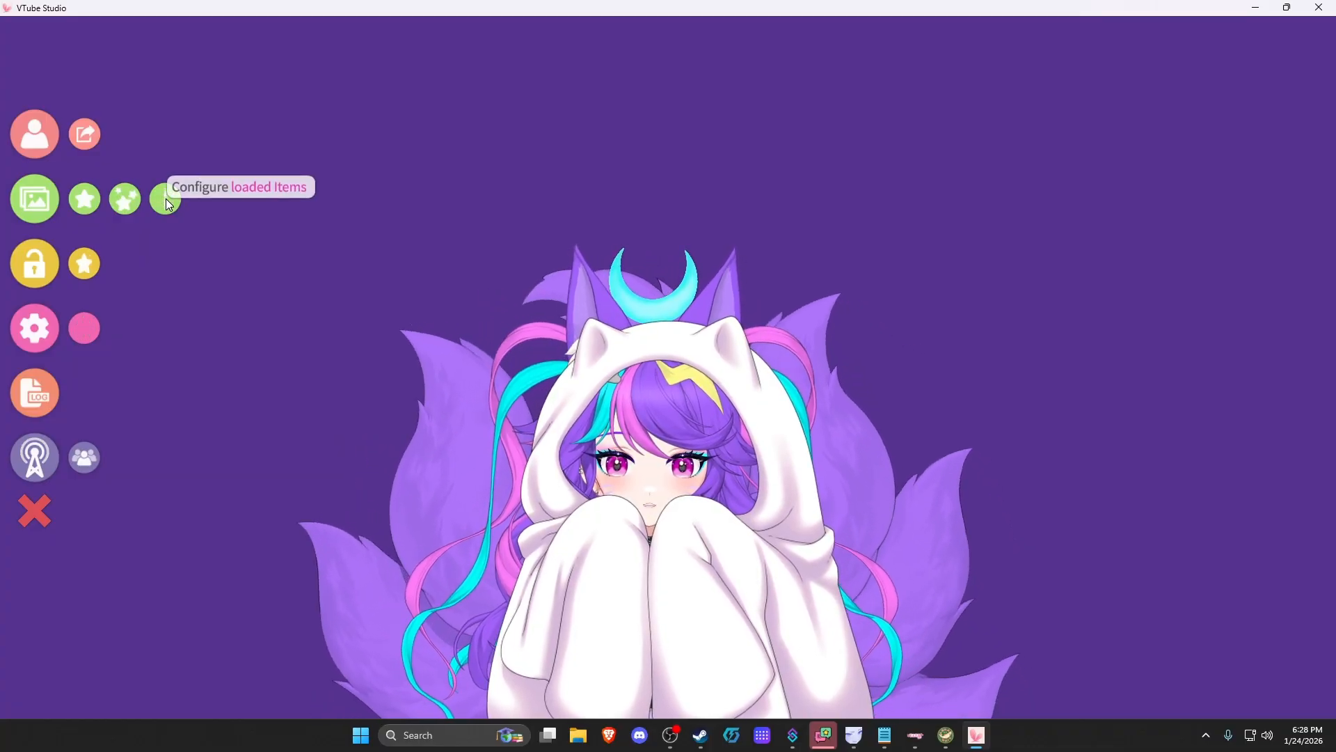
Start a new item scene and exclude ezgif.com-optimize, Prism_Tail_Ninetail_4k and Prism_Clothes_Punk_2K, keeping only the cat blanket included
left_click(124, 203)
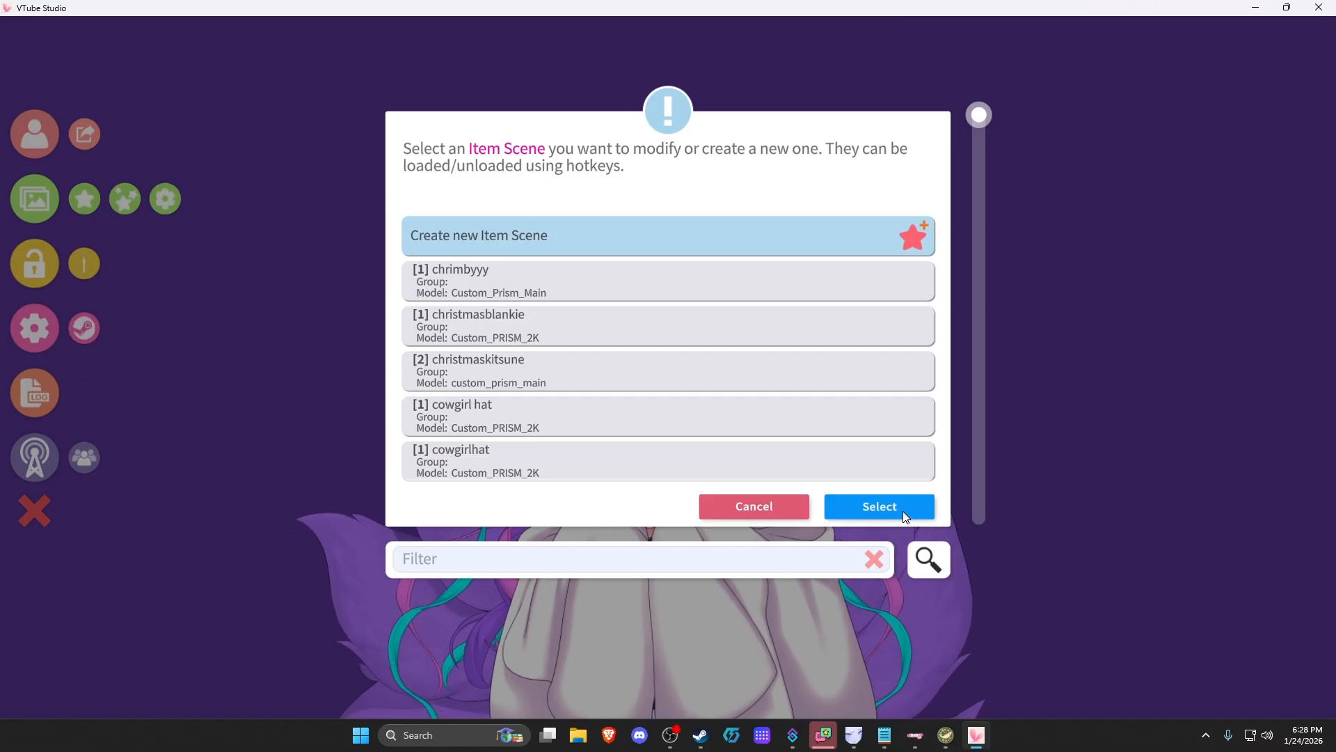
left_click(902, 511)
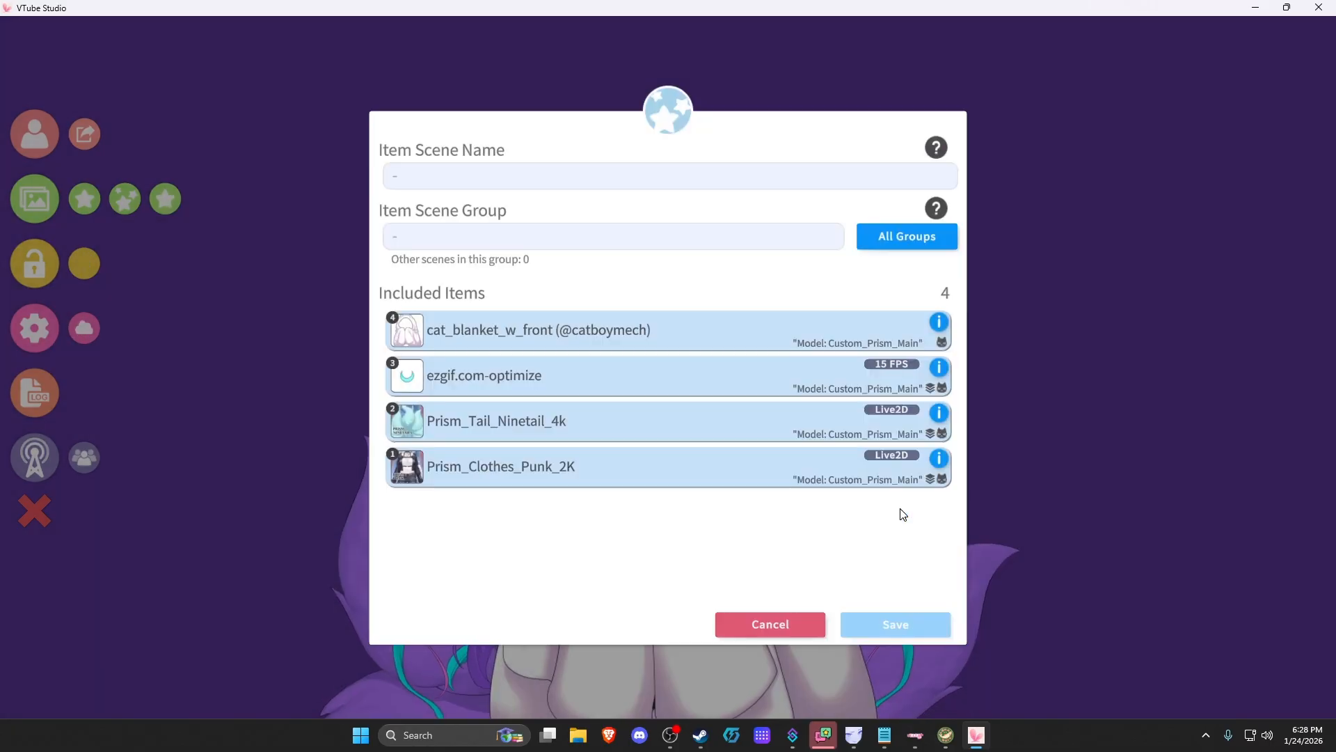
left_click(630, 393)
left_click(601, 372)
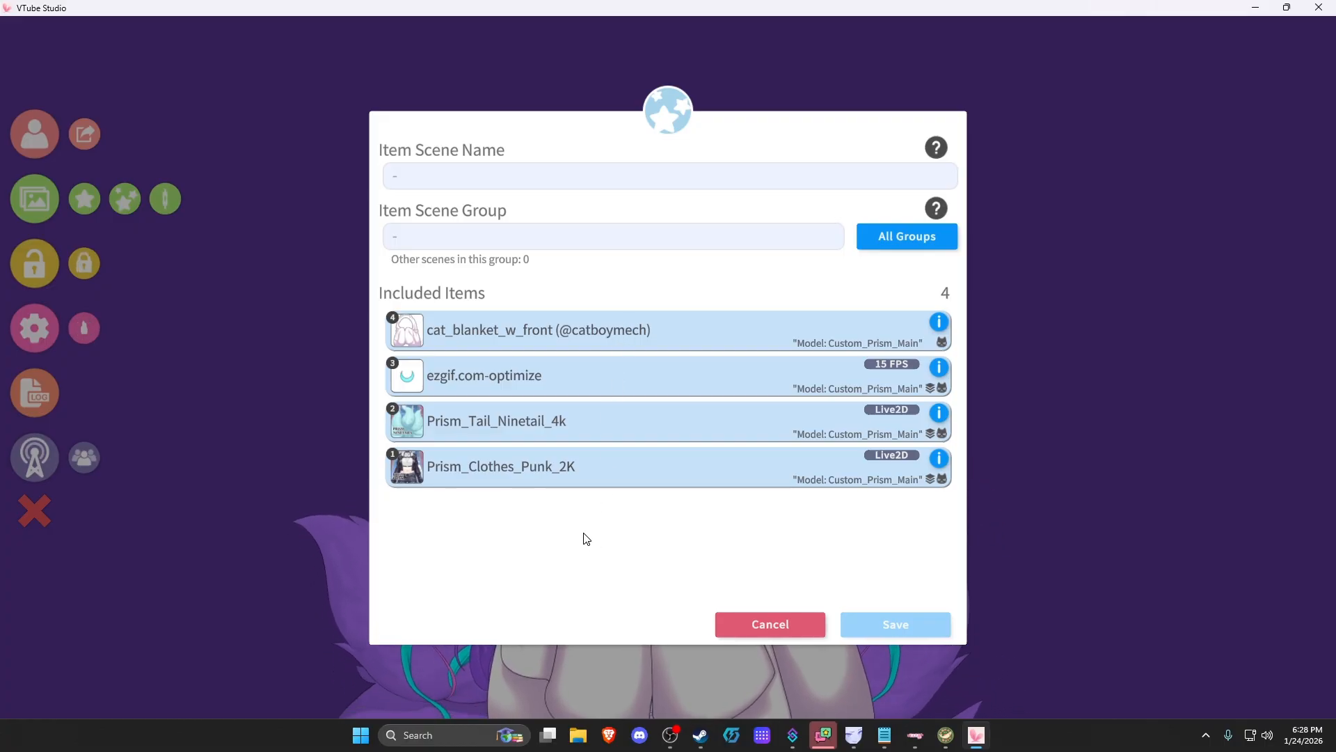
left_click(521, 374)
left_click(536, 426)
left_click(539, 465)
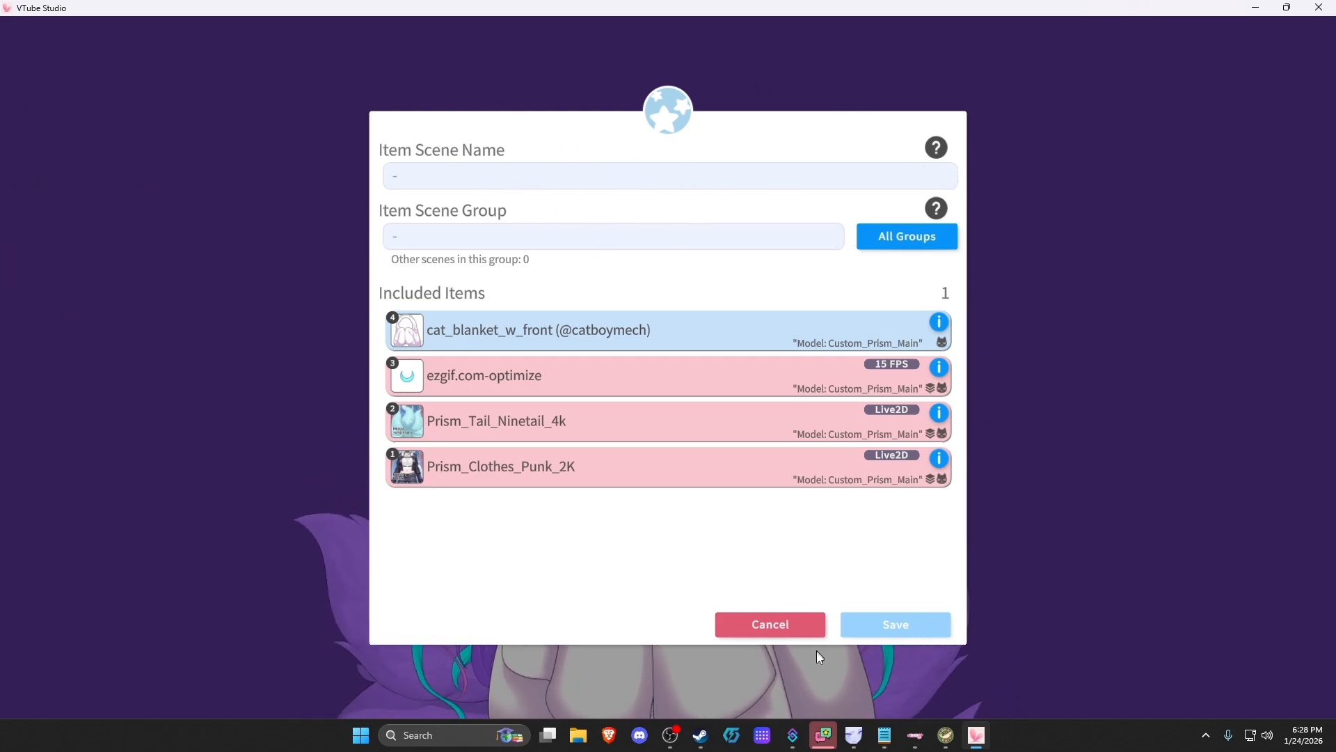
Switch the moon, tail and clothes items into the item scene and back out, leaving only the cat blanket included
left_click(579, 381)
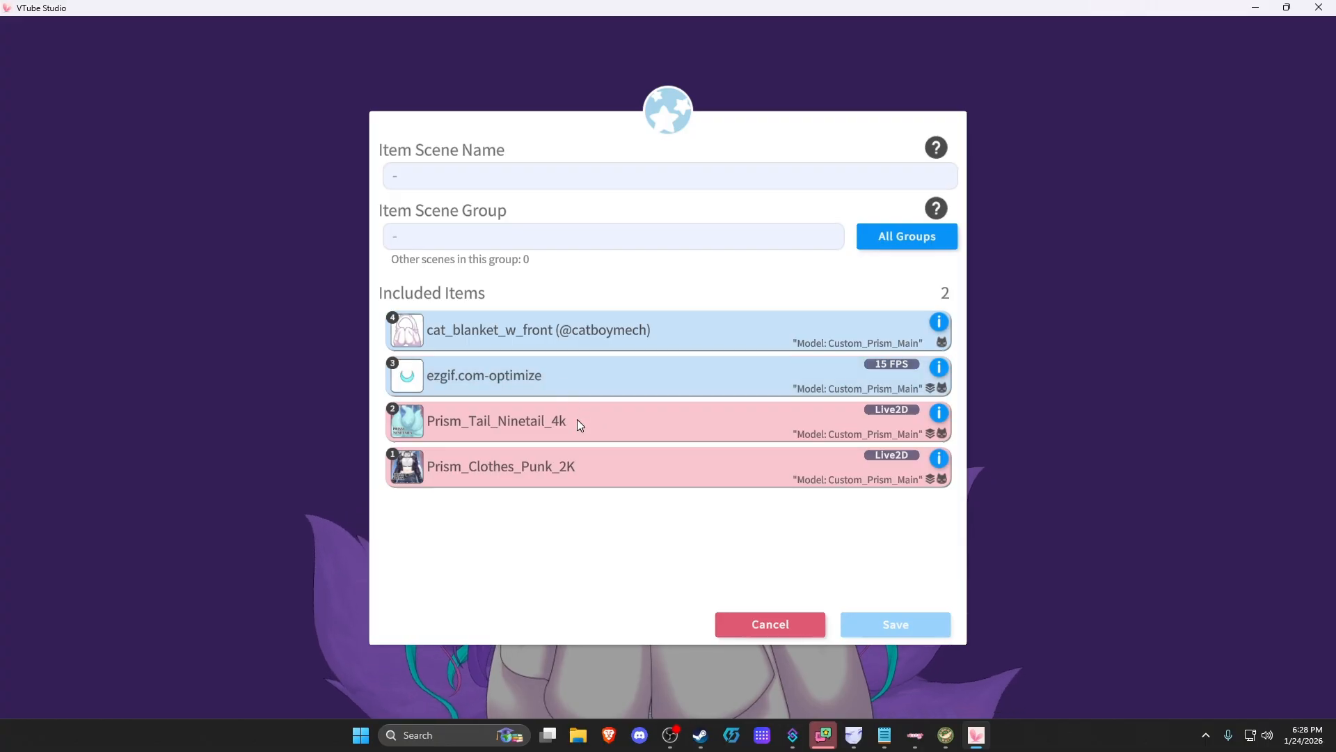
left_click(578, 420)
left_click(590, 466)
left_click(572, 381)
left_click(584, 421)
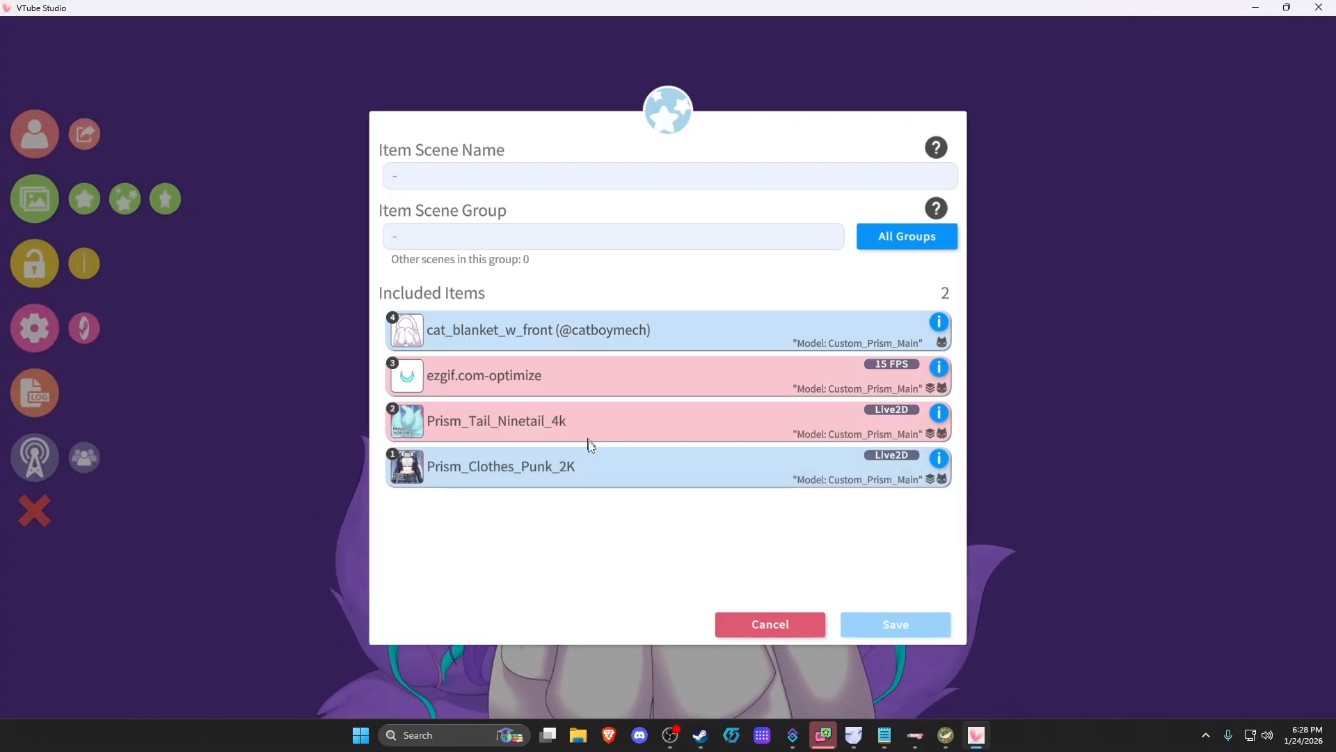
left_click(586, 465)
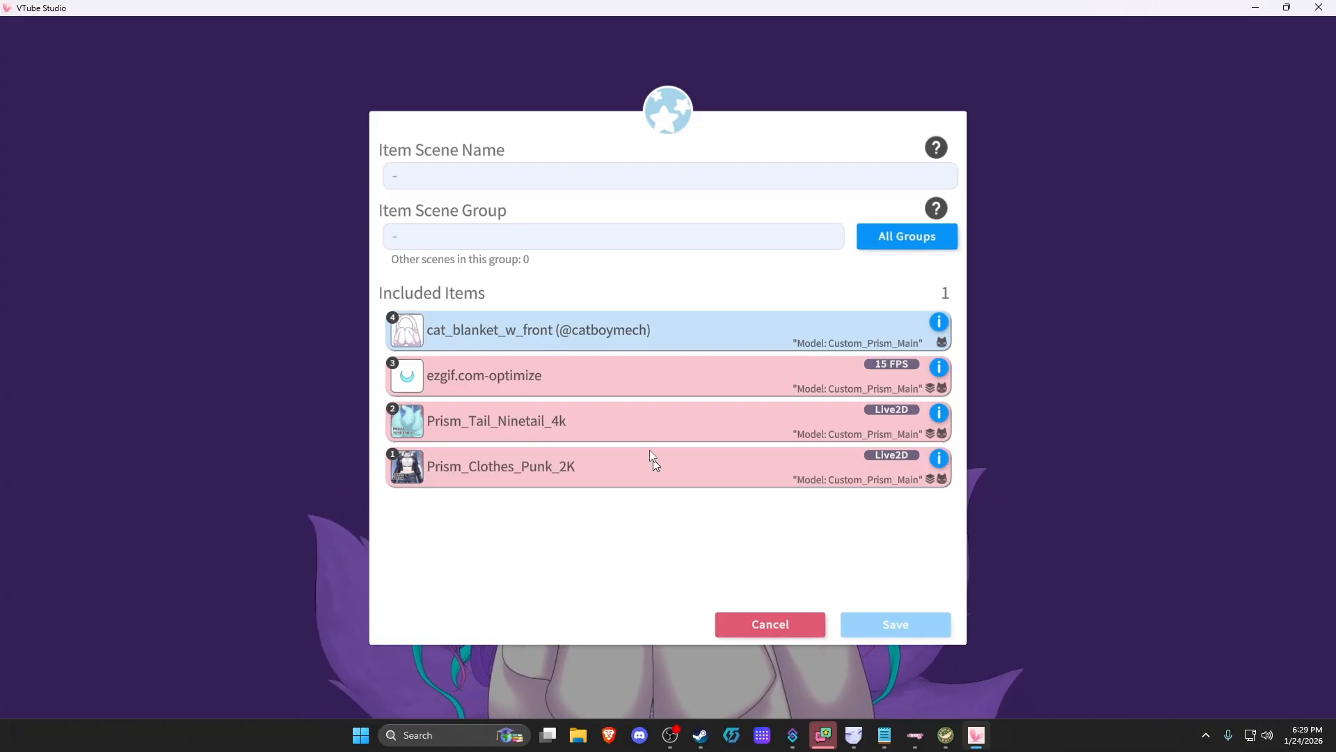
Include all four loaded items in the item scene again, and cancel its creation without saving
left_click(520, 375)
left_click(456, 422)
left_click(557, 474)
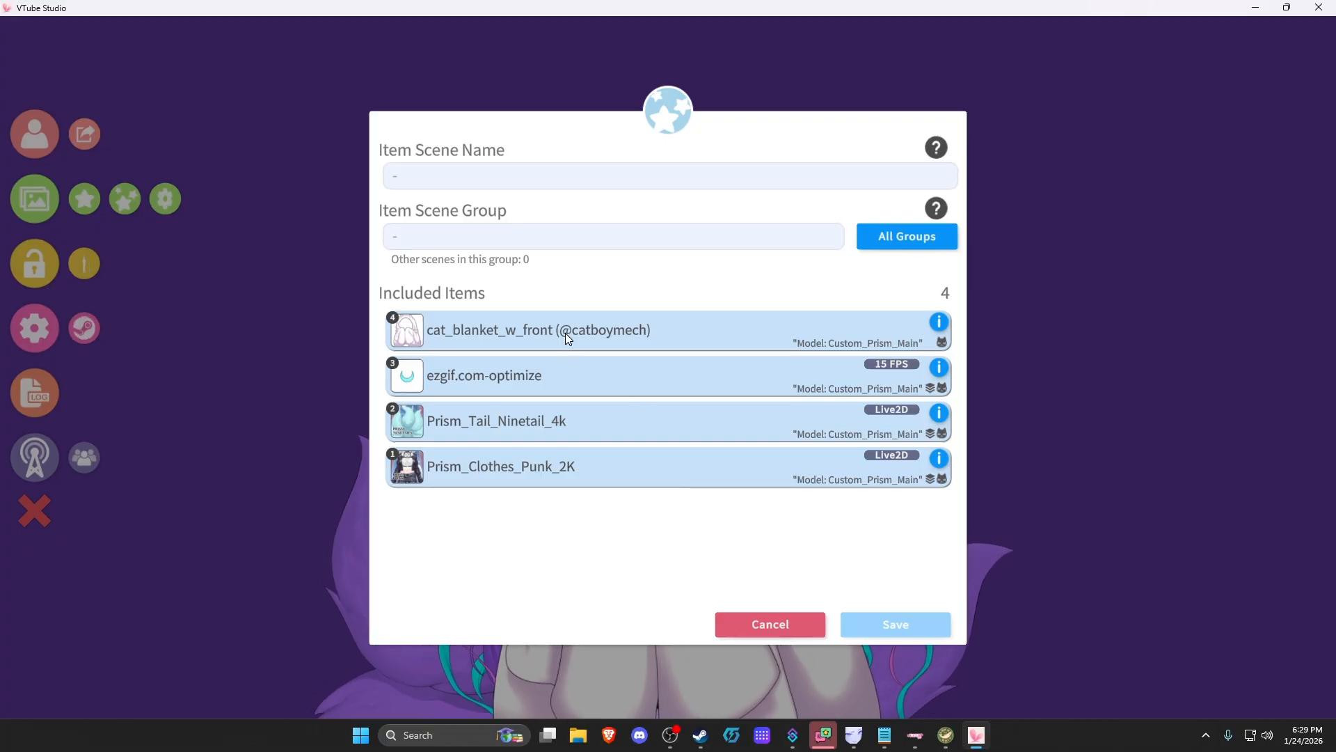
left_click(544, 324)
left_click(544, 324)
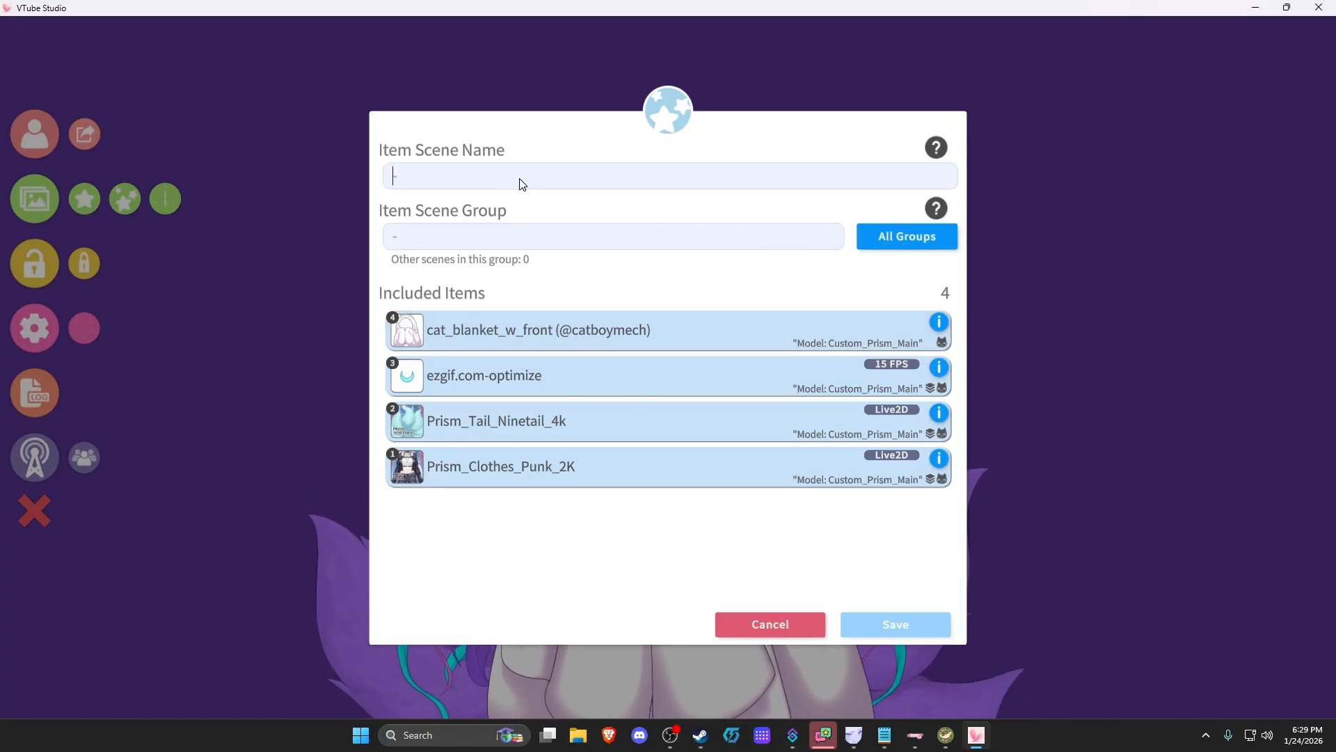
left_click(744, 624)
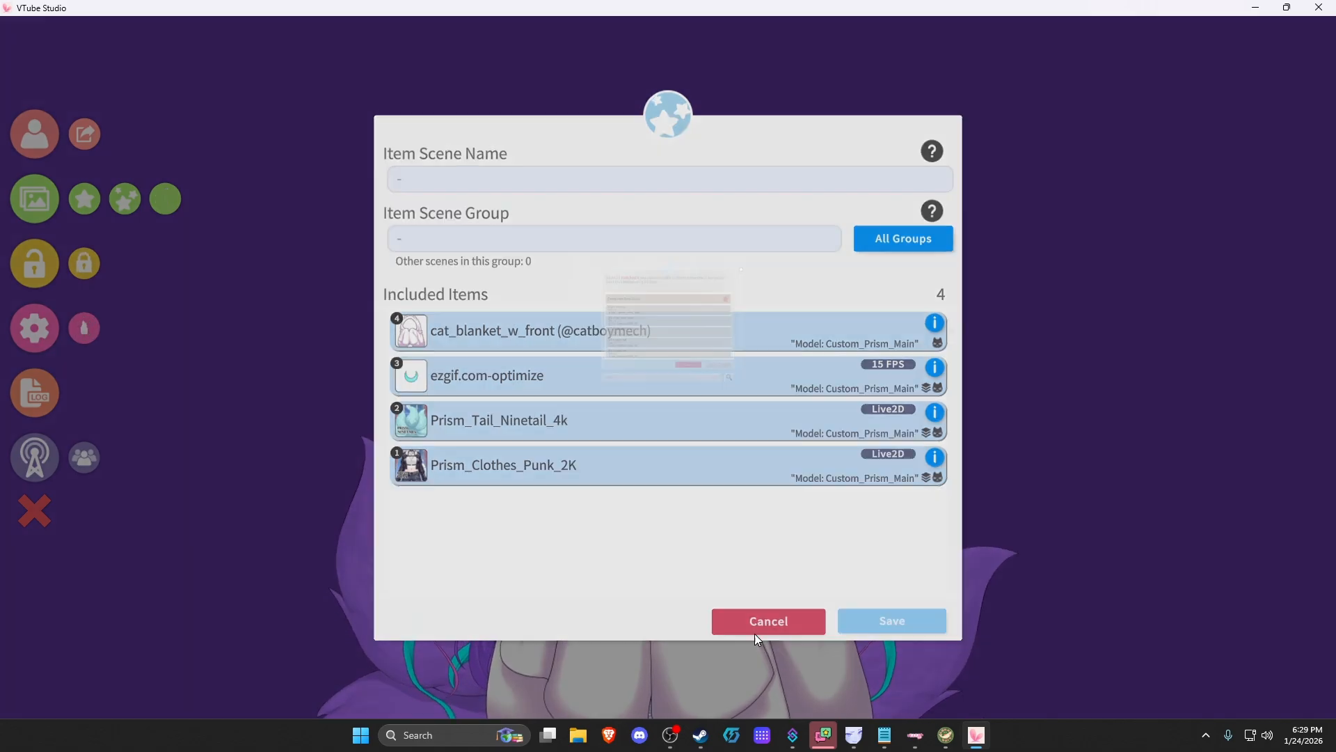
left_click(753, 503)
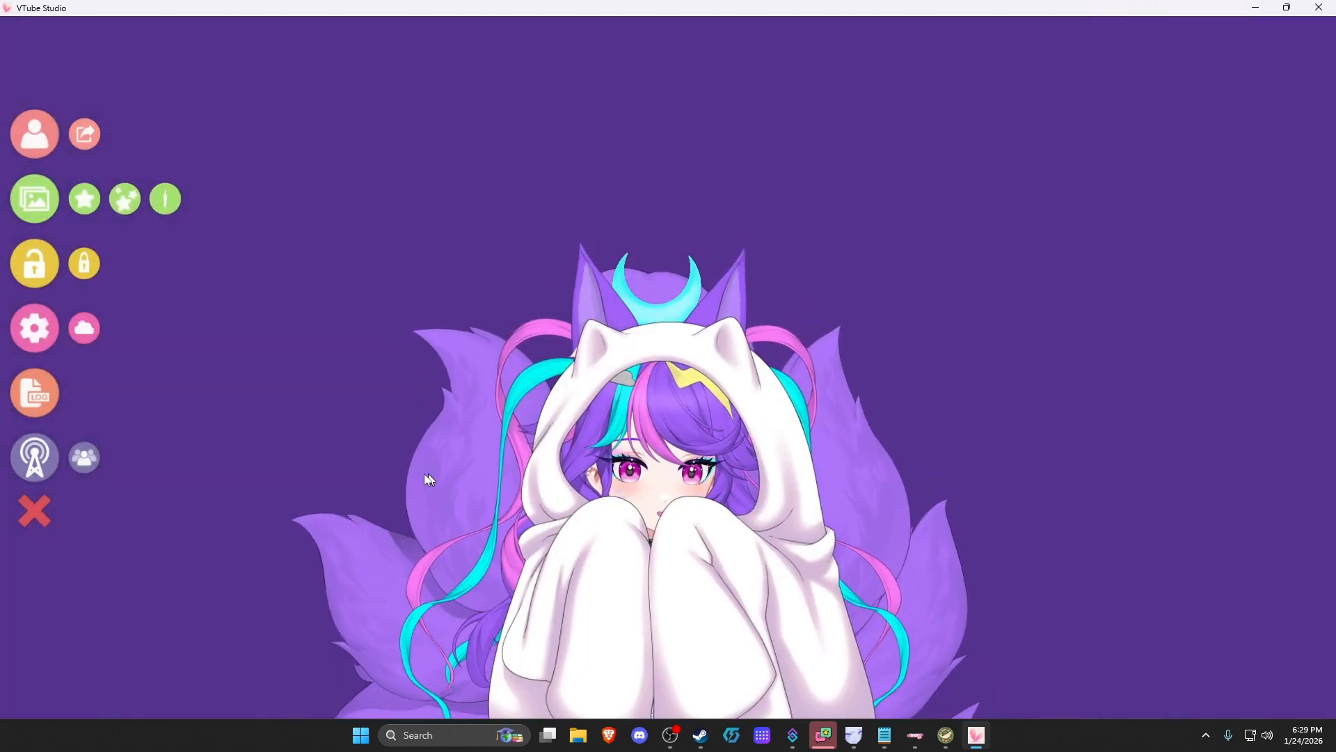
Delete the loaded cat_blanket_w_front item from the scene
left_click(176, 204)
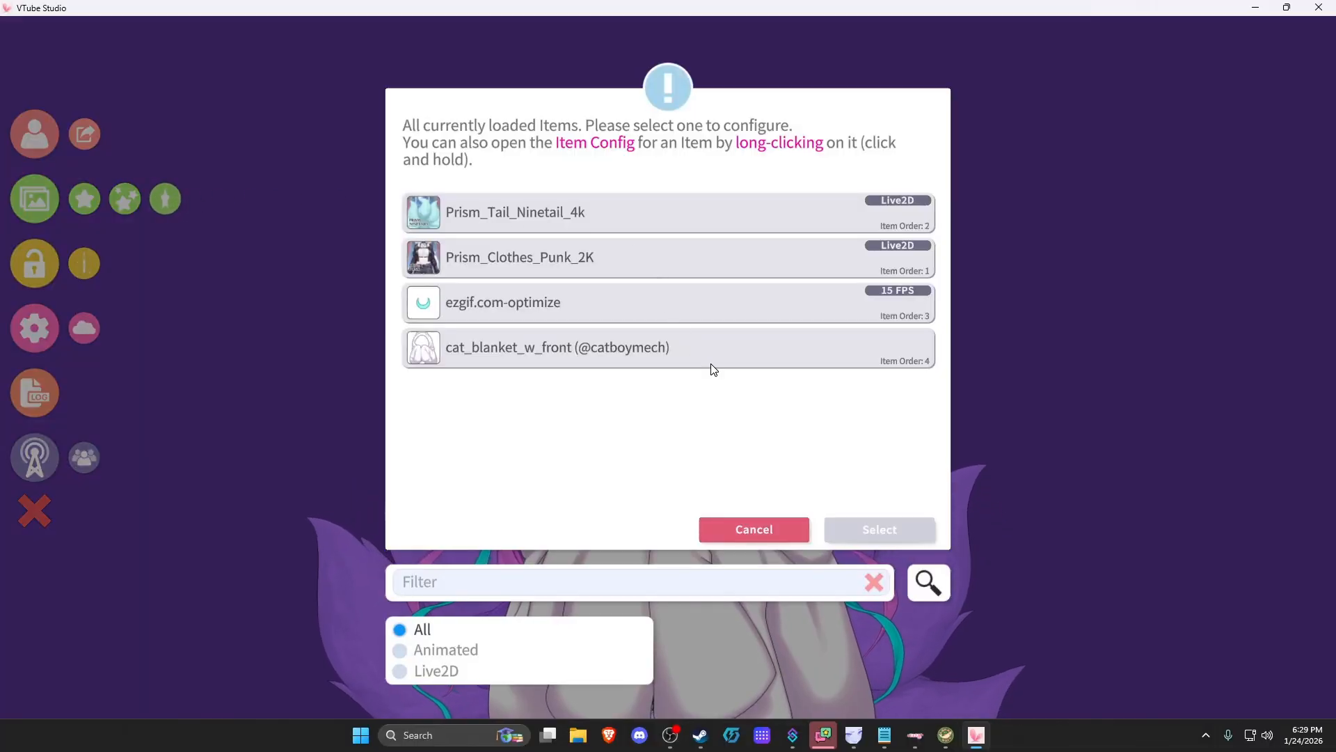
left_click(693, 349)
left_click(884, 532)
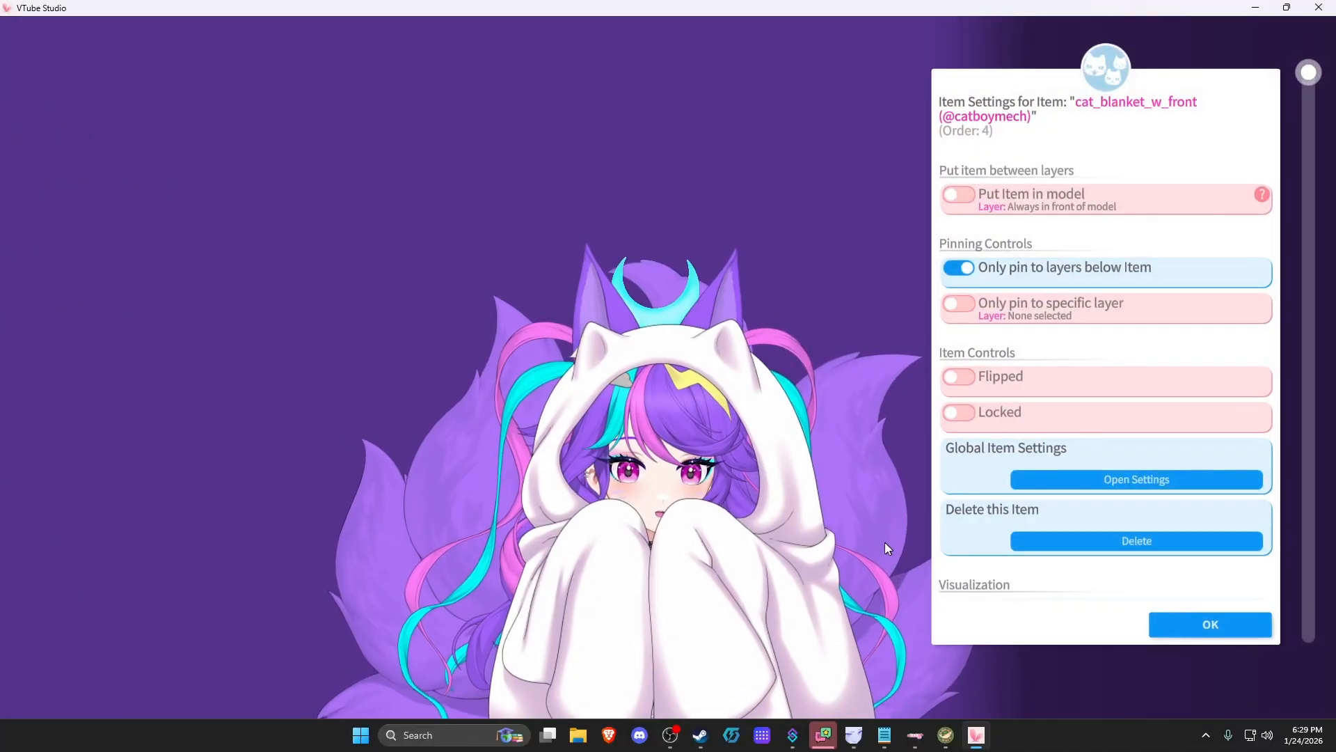
left_click(1158, 542)
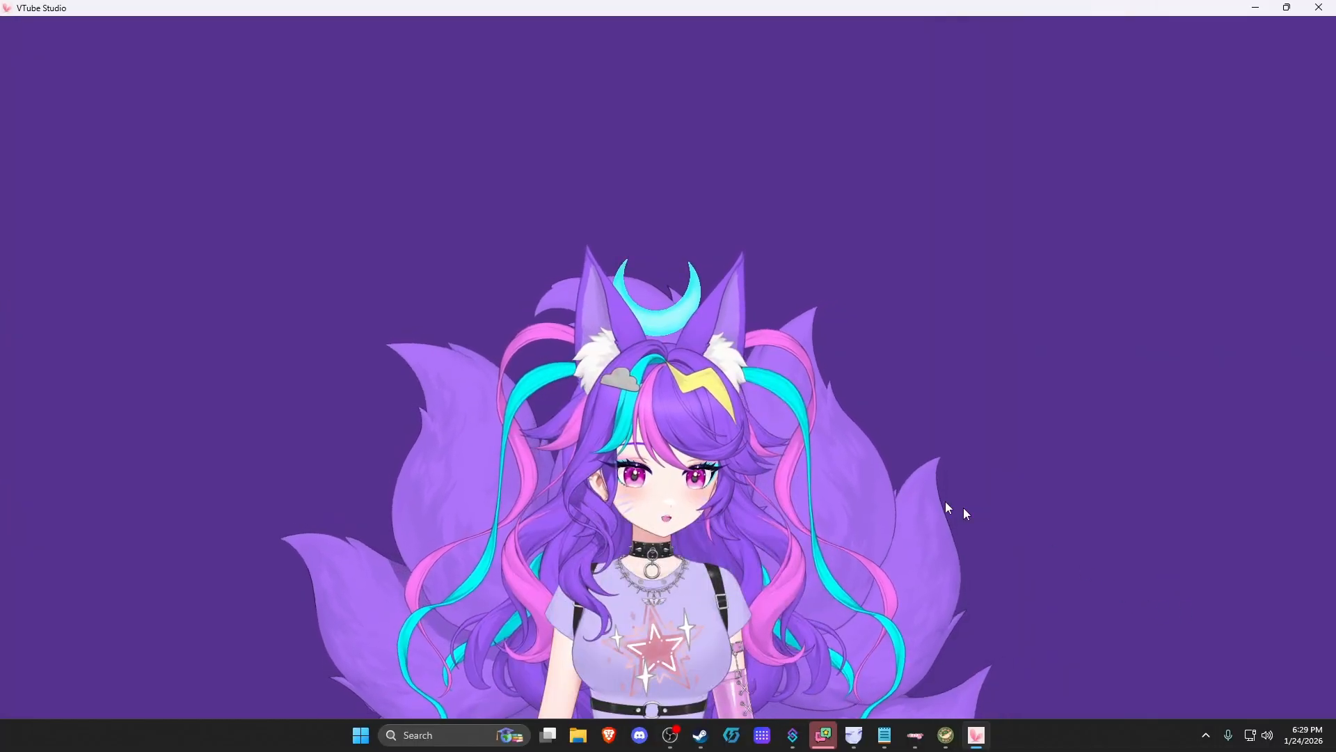
Open the Hotkey Settings and look through the hotkey list down to the headpat, googly, handhold and feed entries
double_click(904, 286)
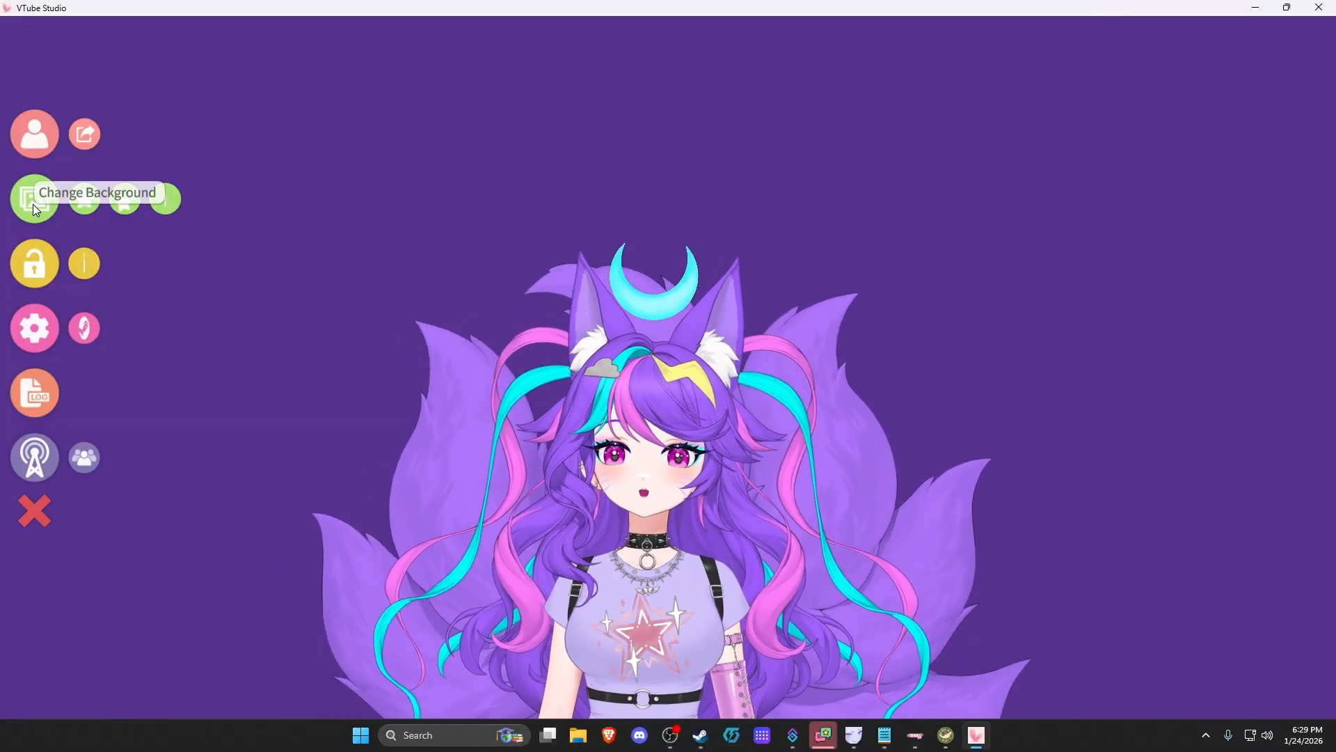
left_click(35, 510)
double_click(248, 312)
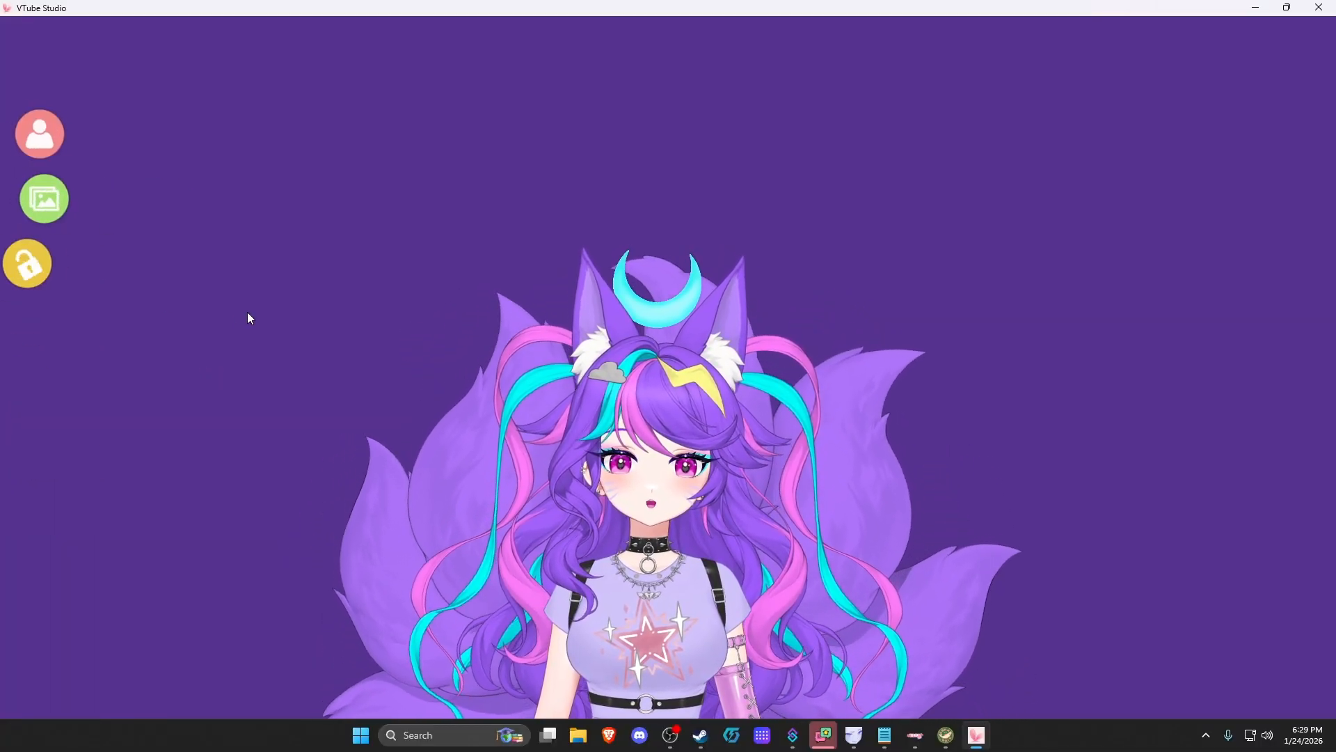
left_click(37, 324)
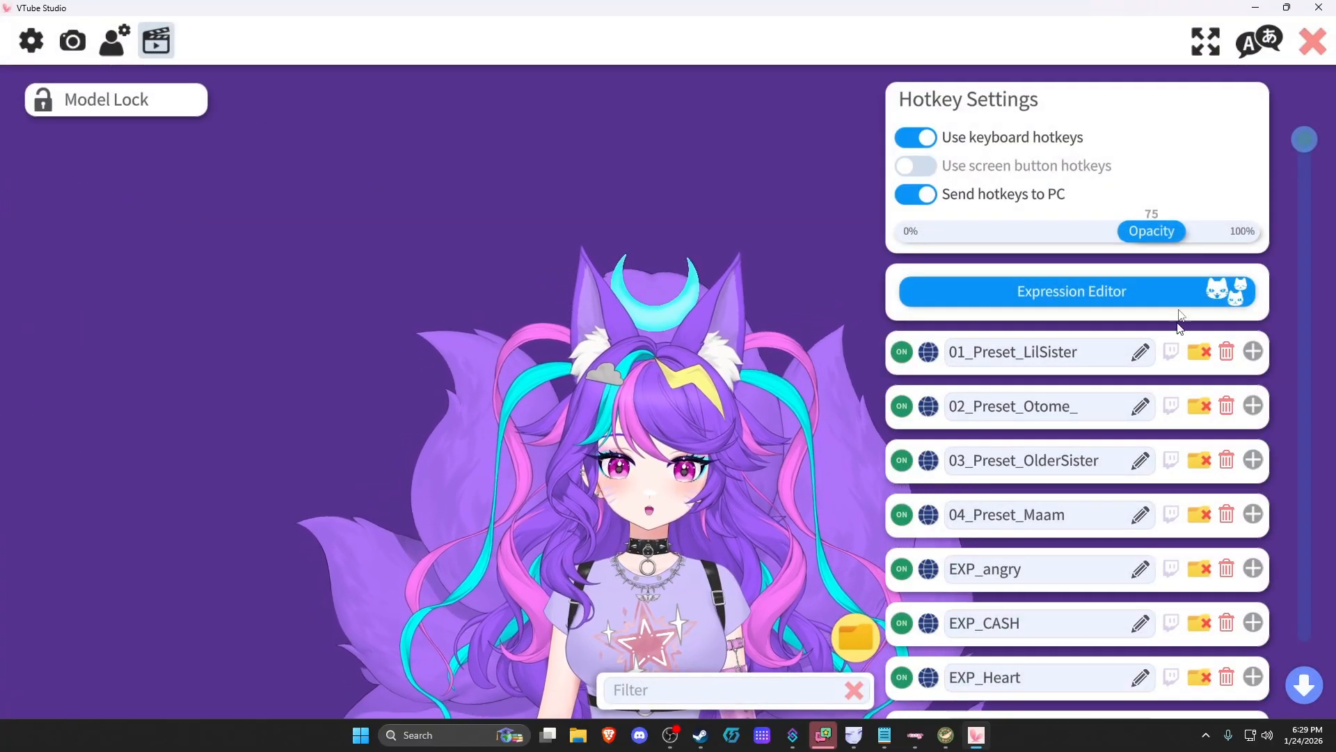
left_click_drag(1306, 143, 1332, 469)
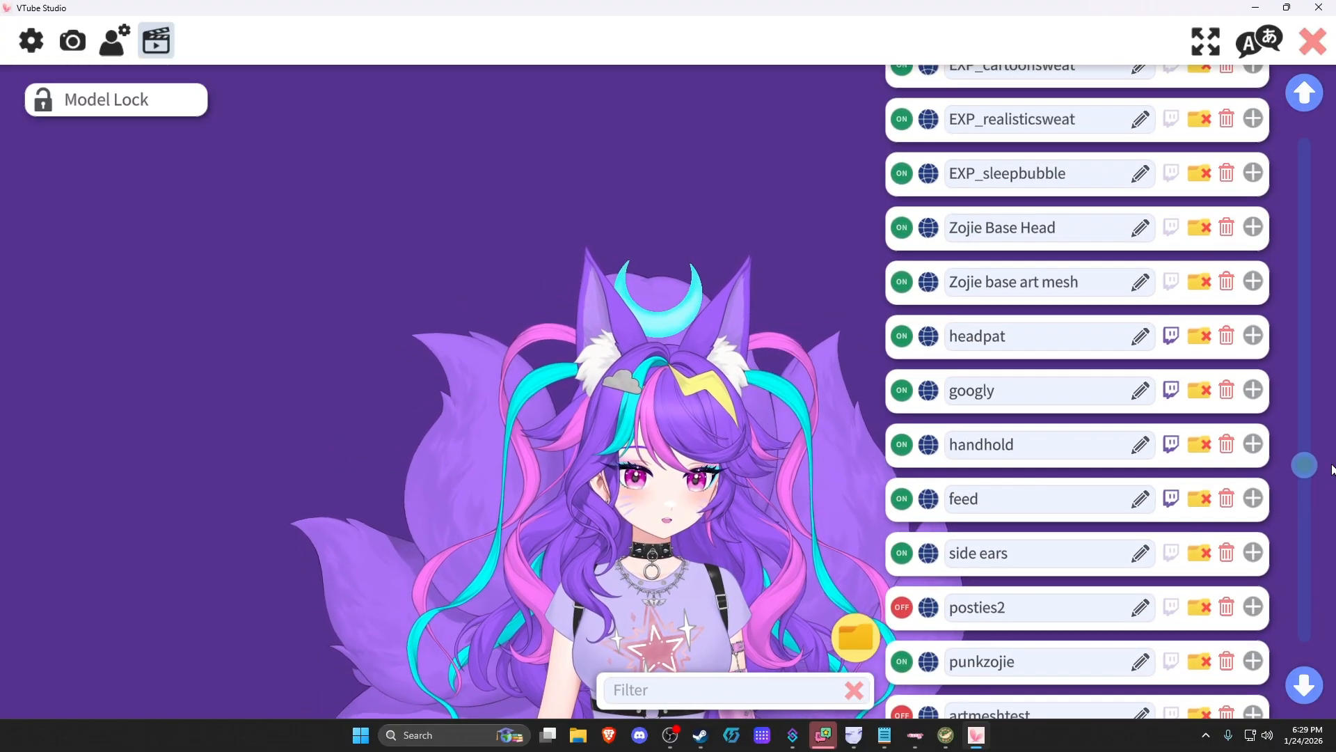
Expand the headpat hotkey and look through the available hotkey actions as far as Toggle Item Scene, cancelling without a change
left_click(1253, 336)
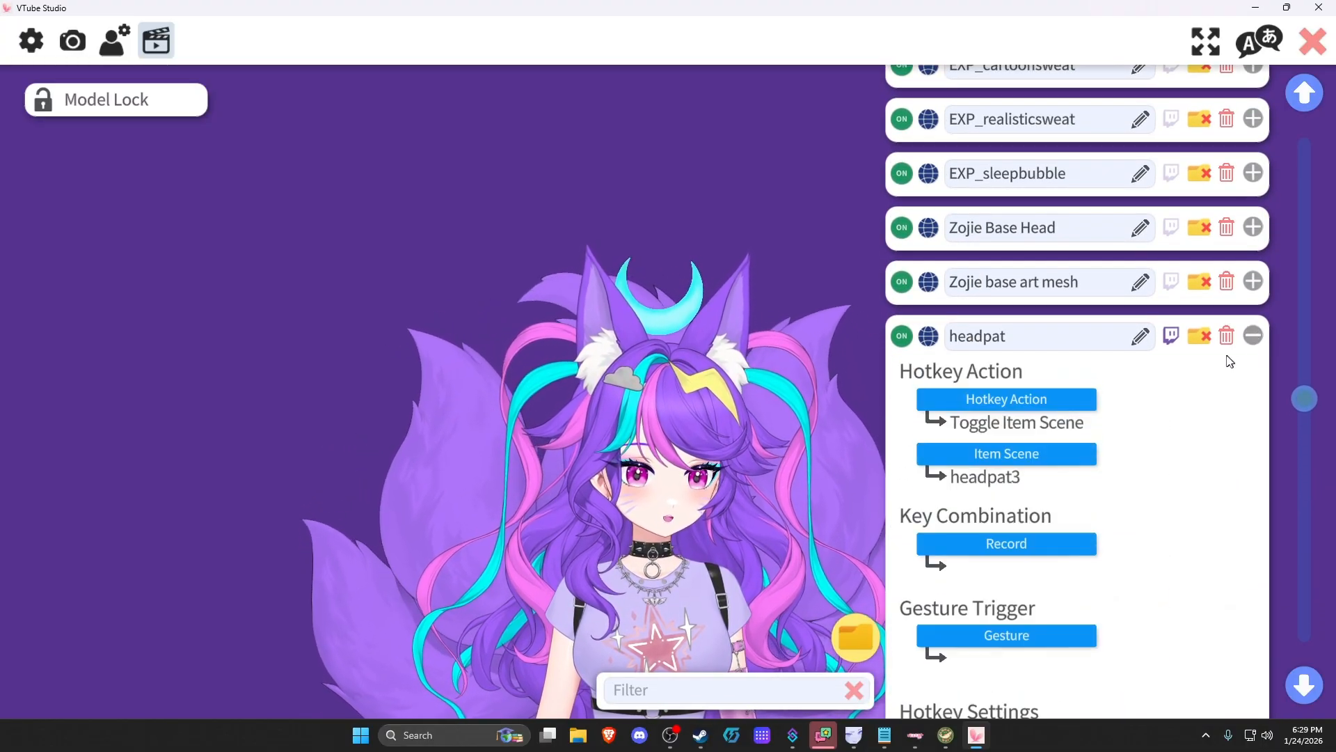
scroll(1218, 432, "down", 3)
left_click(1029, 327)
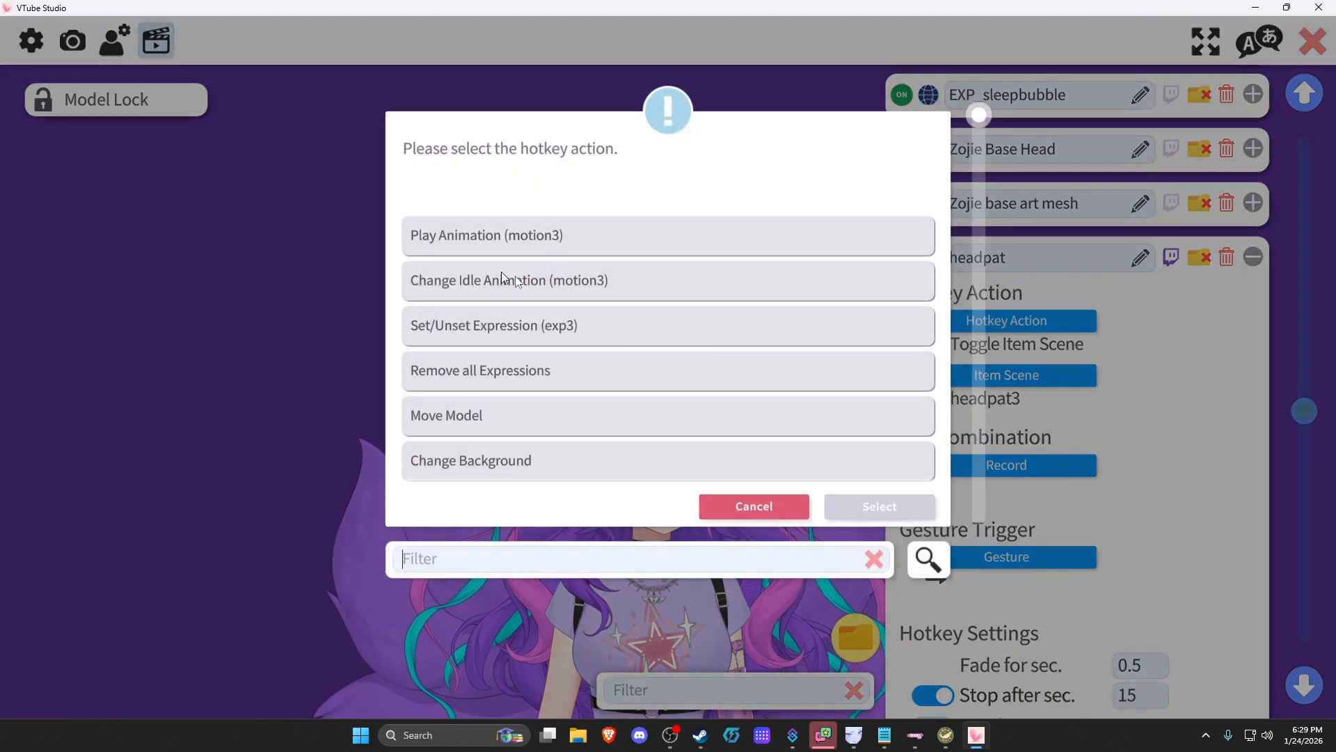
scroll(538, 411, "down", 6)
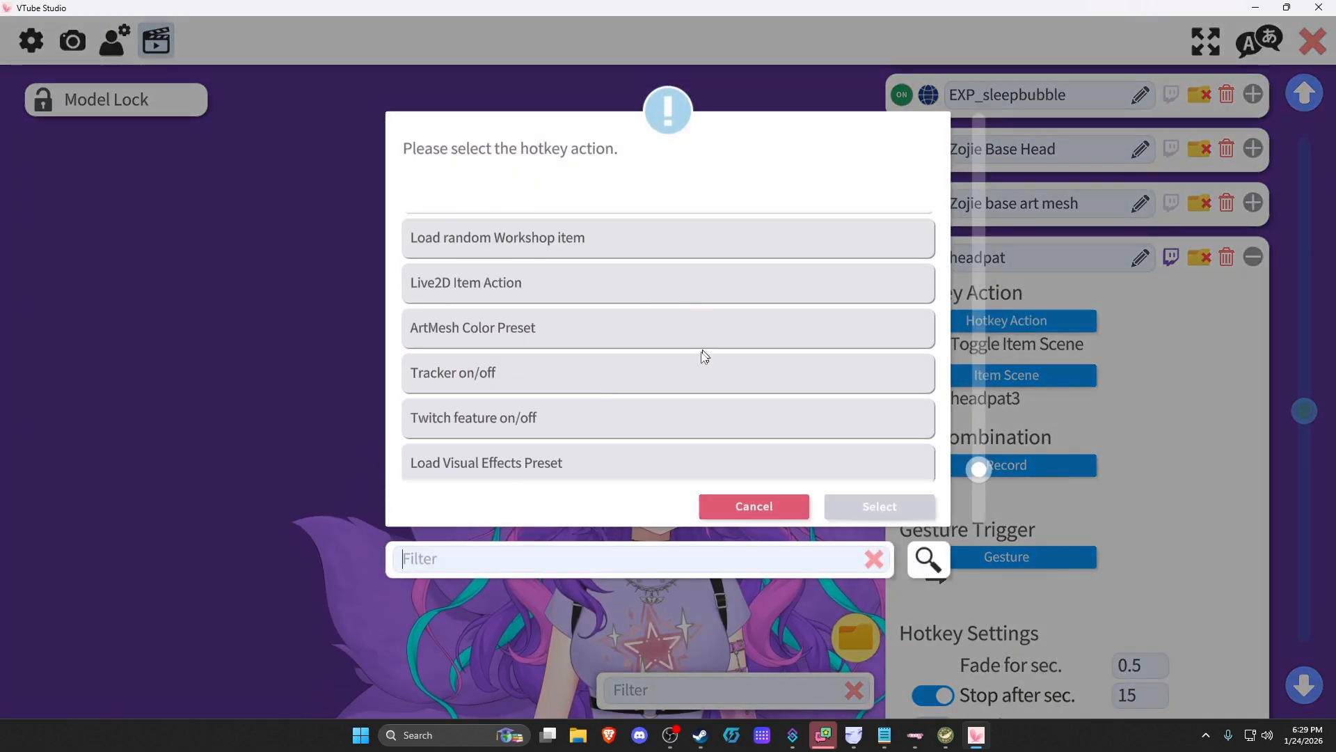
scroll(570, 432, "down", 1)
scroll(568, 418, "down", 1)
scroll(567, 404, "up", 3)
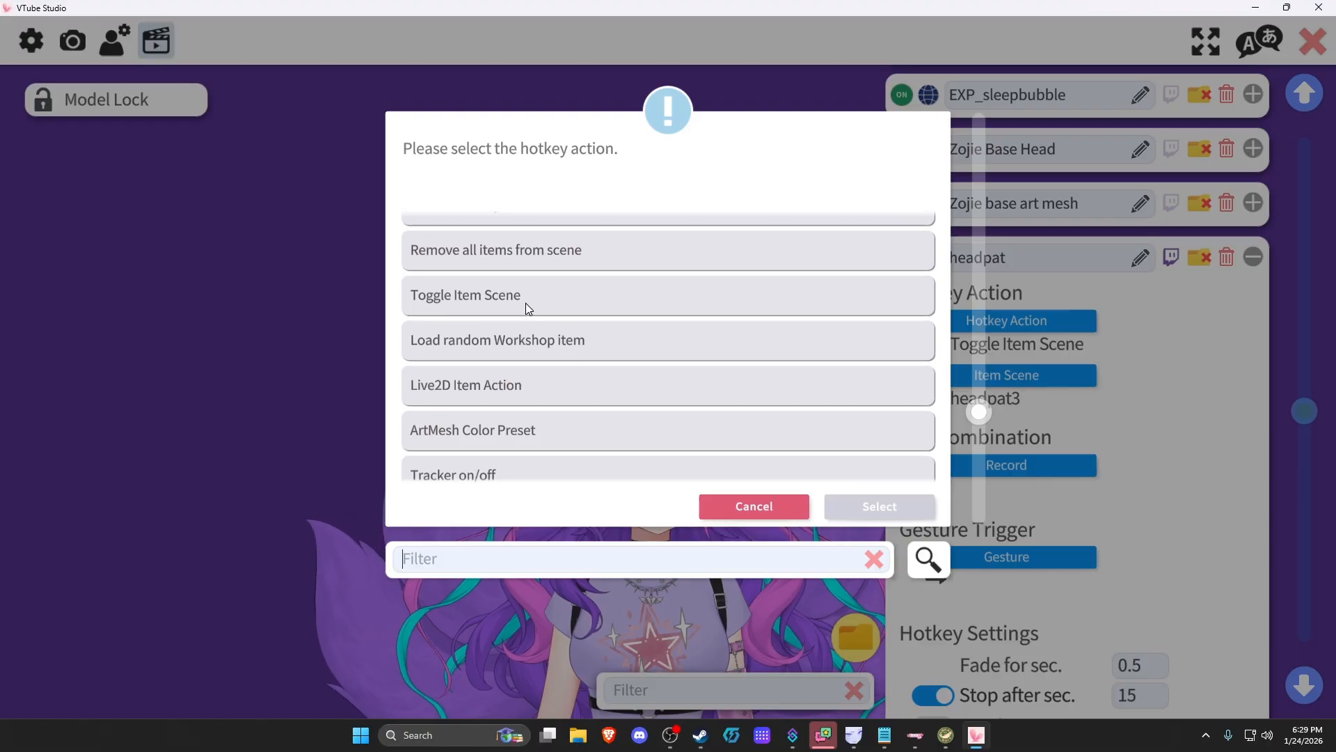
left_click(525, 303)
left_click(760, 508)
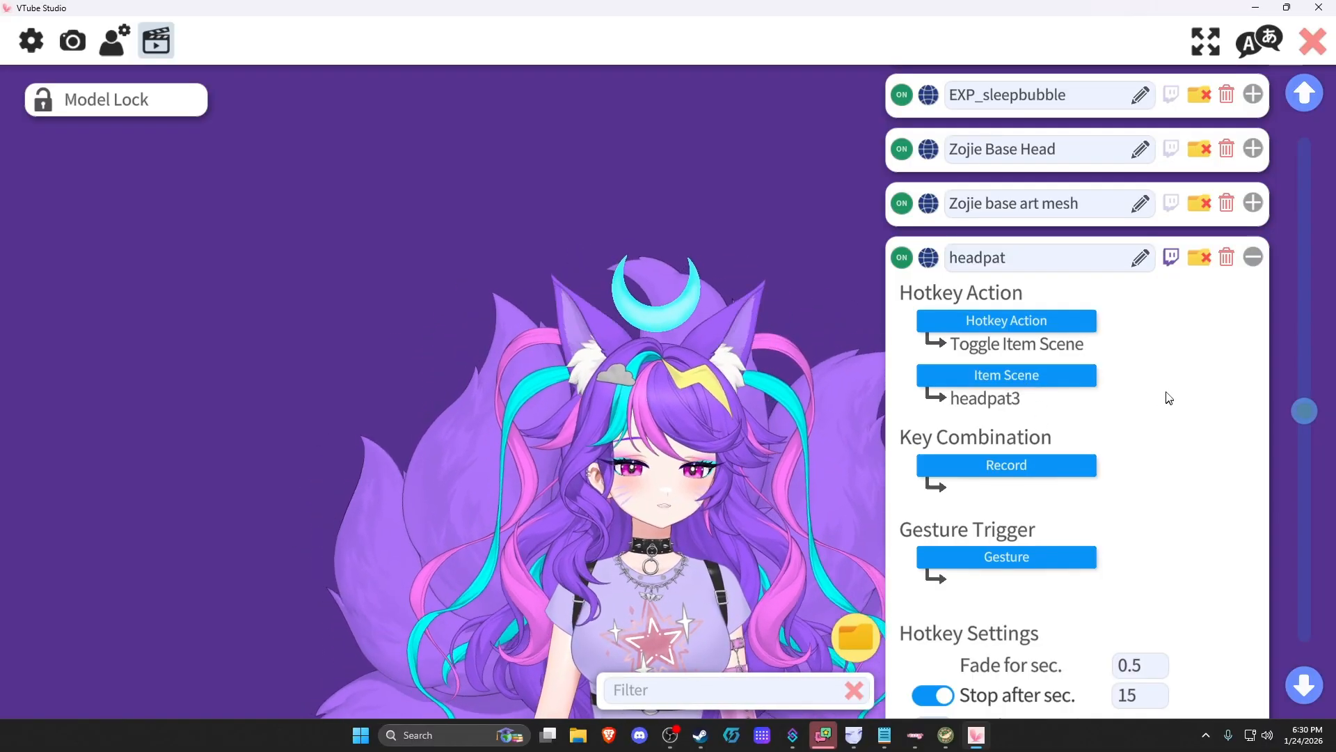
Open and cancel the headpat hotkey's key combination recorder, and review its hotkey and screen button settings
scroll(1155, 382, "down", 1)
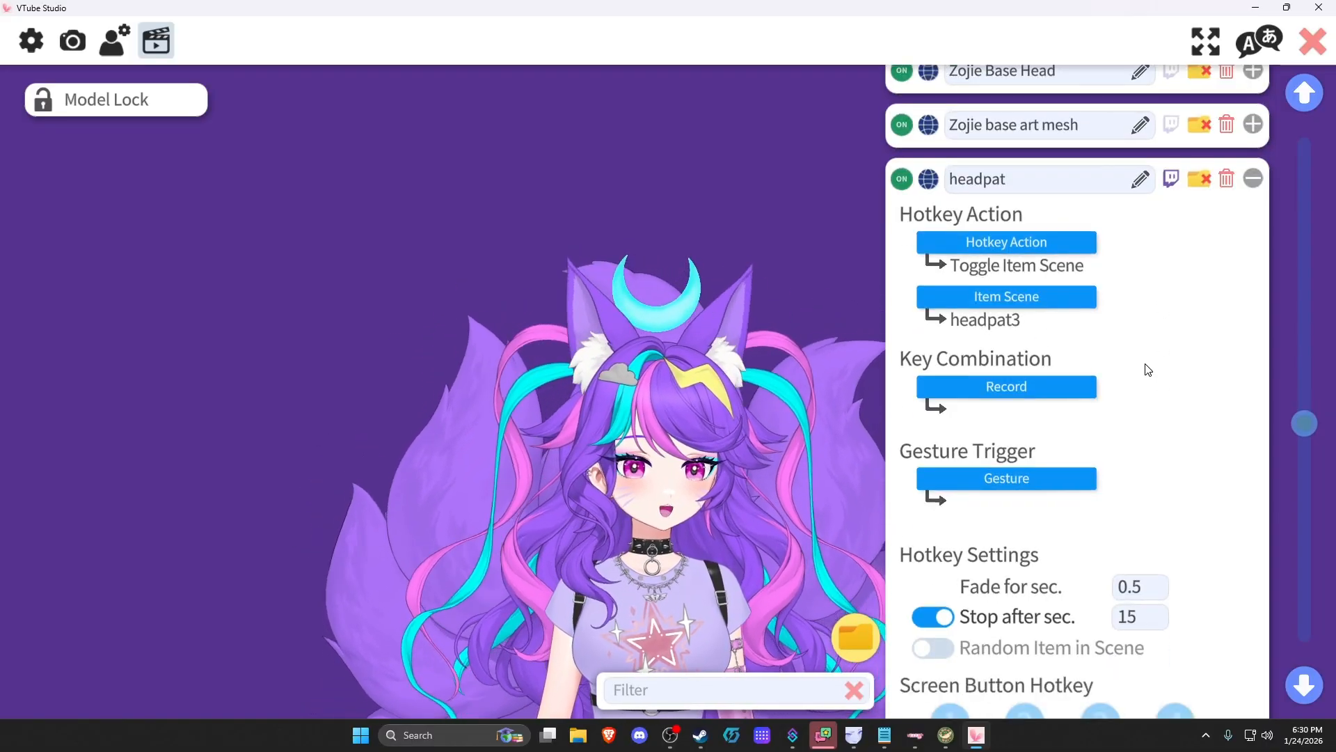
left_click(974, 387)
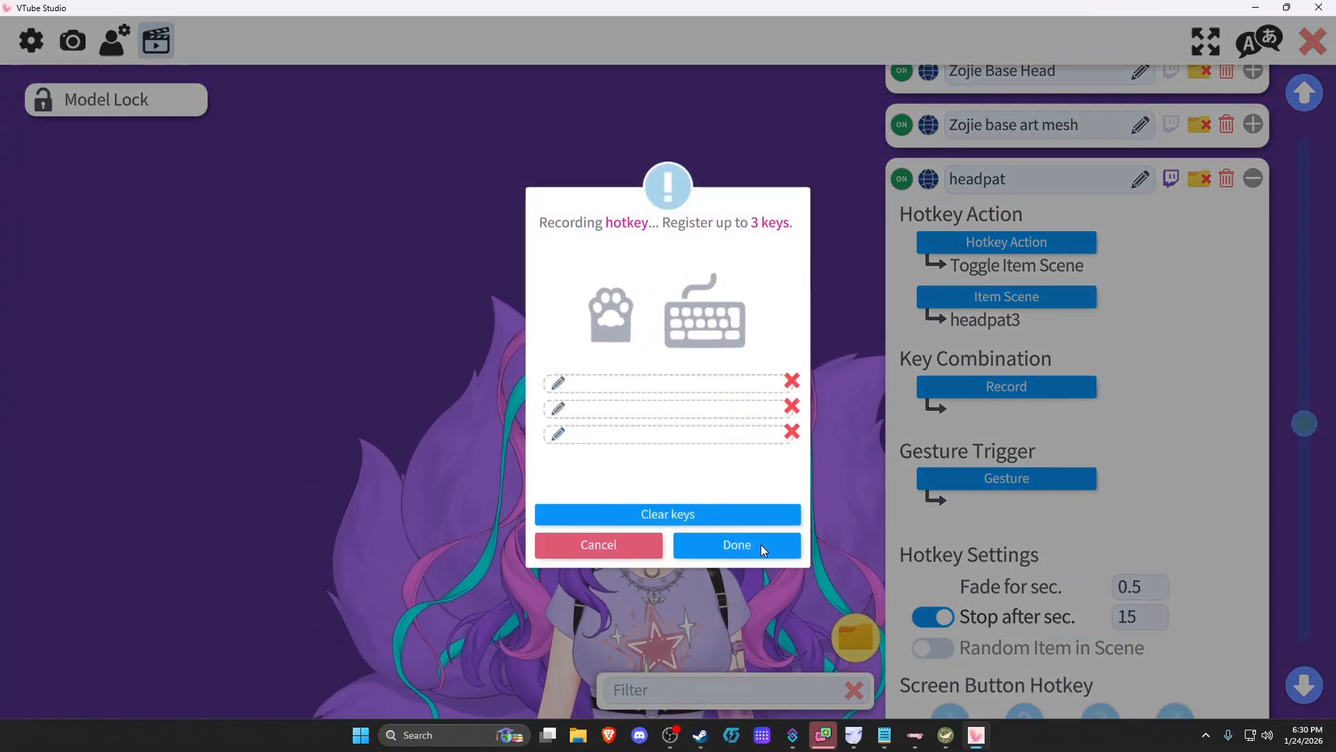
left_click(586, 546)
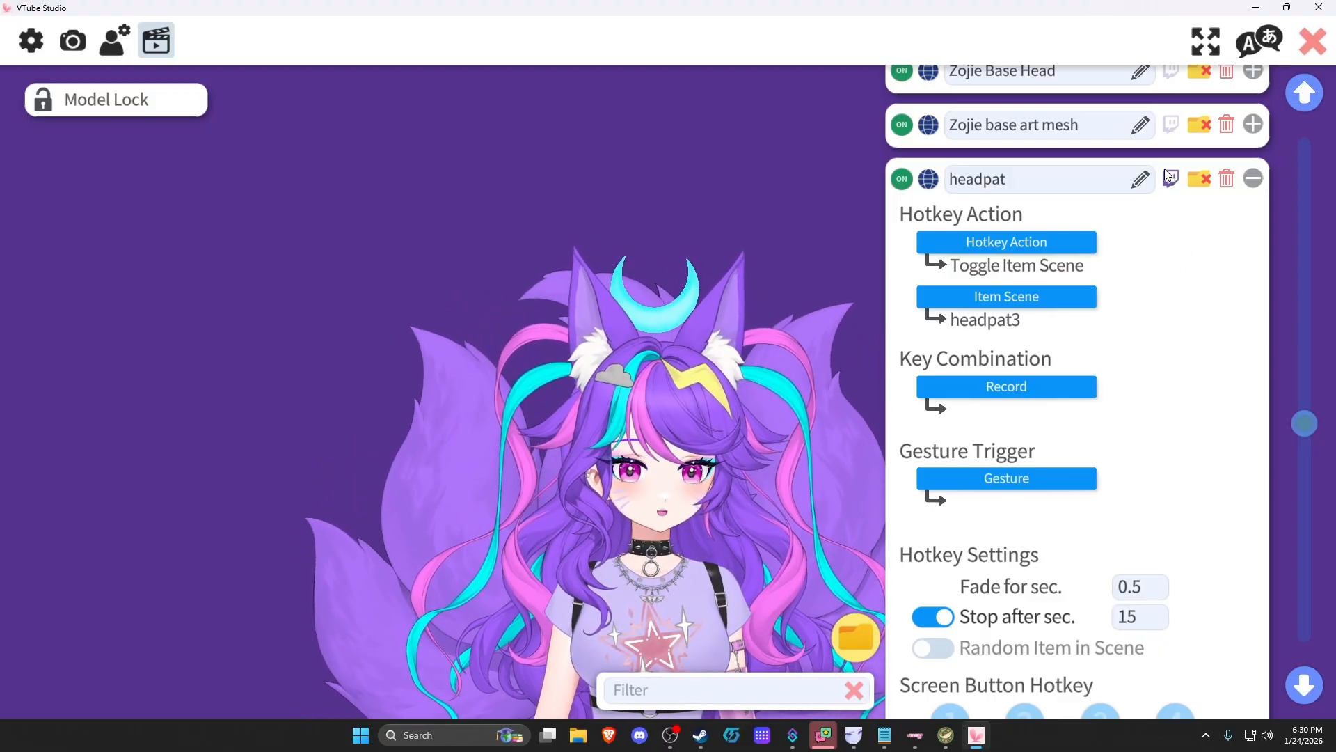
scroll(1145, 592, "down", 1)
scroll(1145, 591, "down", 4)
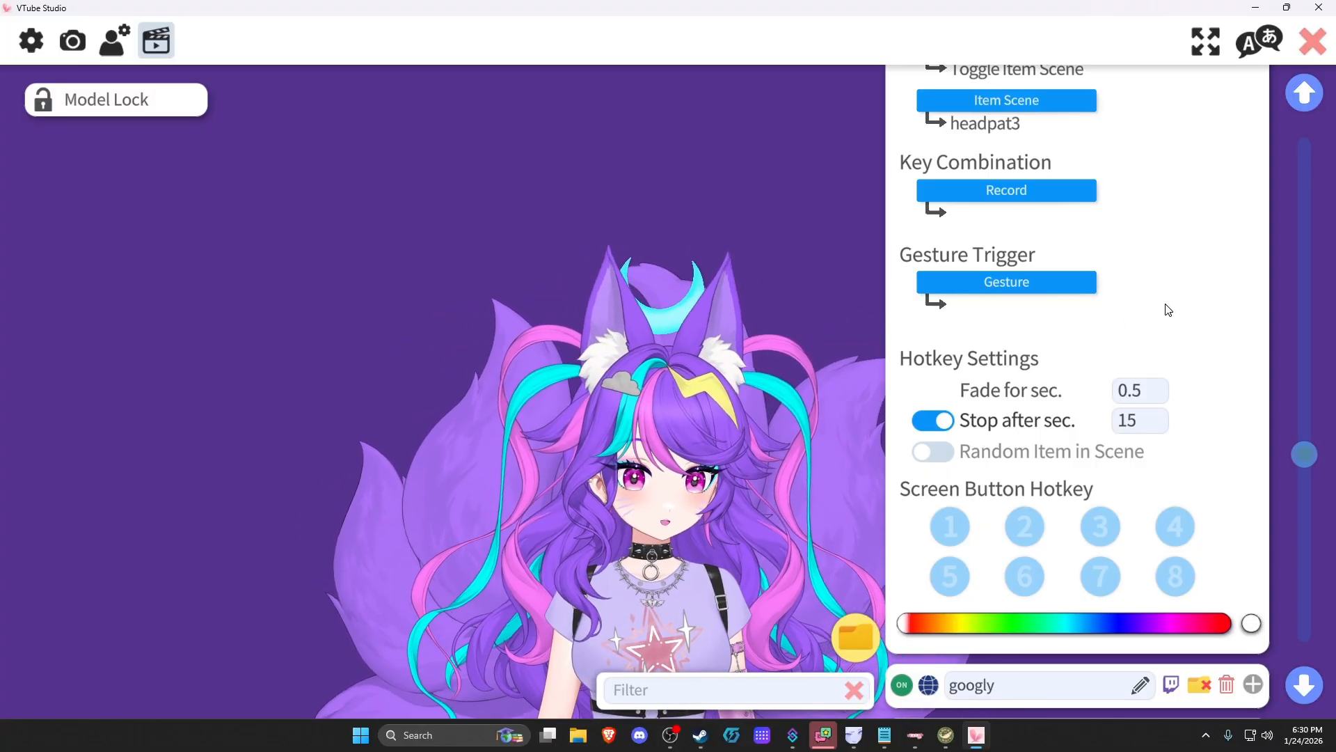
scroll(1178, 317, "up", 4)
scroll(1179, 322, "up", 2)
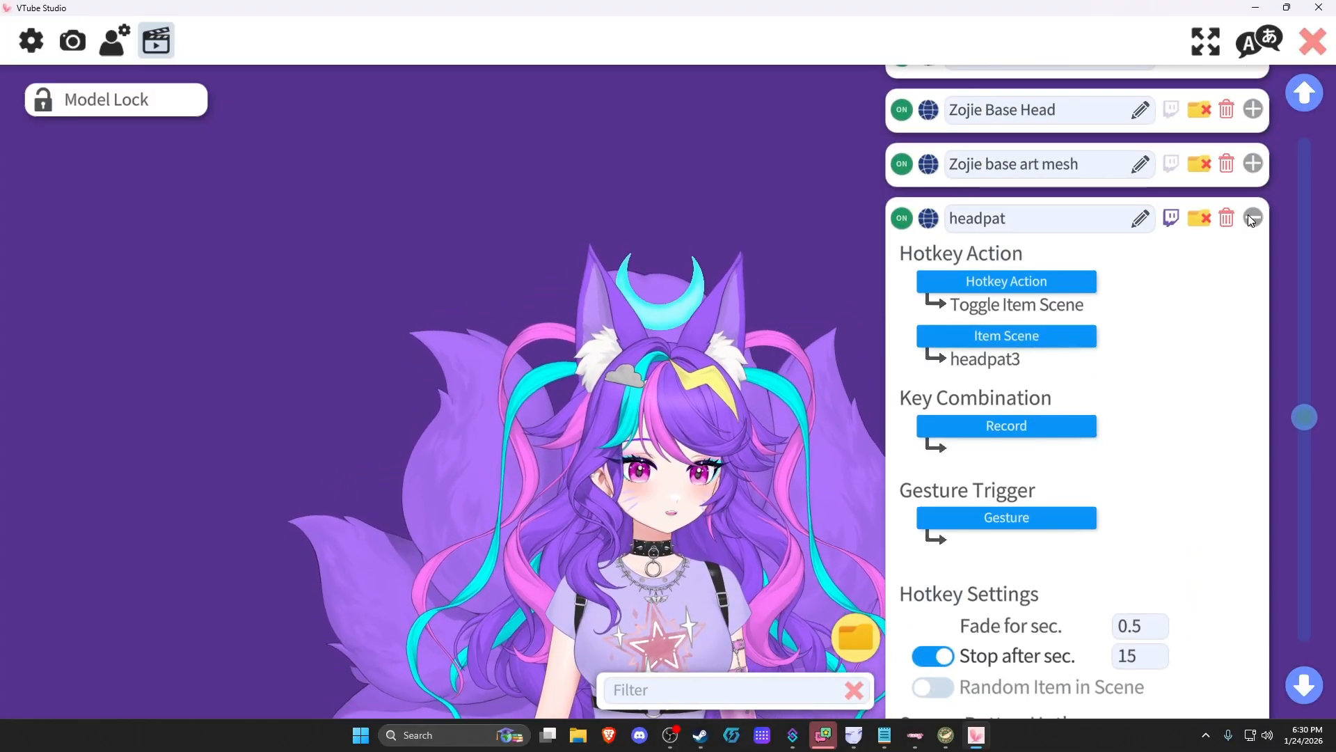
Collapse the headpat hotkey and review the googly hotkey's action, item scene, key combination and timing settings
left_click(1251, 217)
left_click(1254, 273)
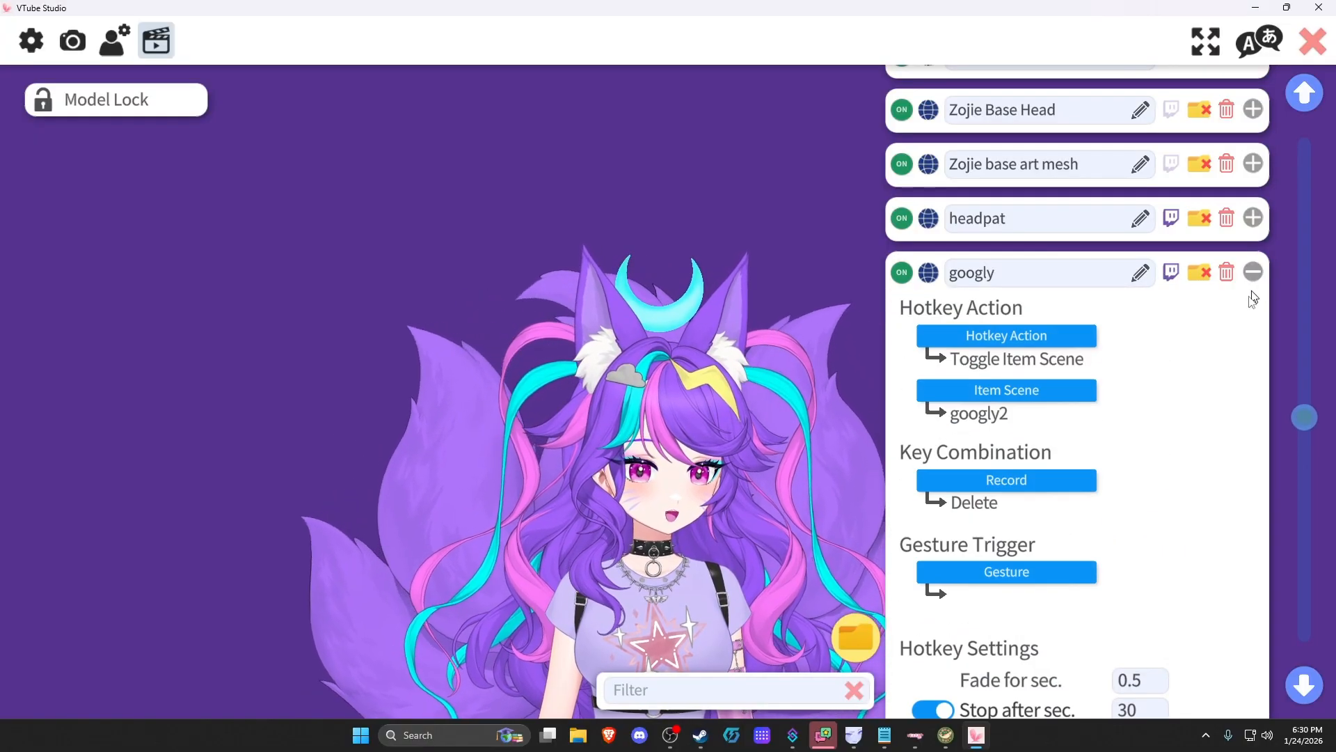
scroll(1197, 412, "down", 4)
scroll(1199, 412, "down", 2)
scroll(1211, 334, "up", 5)
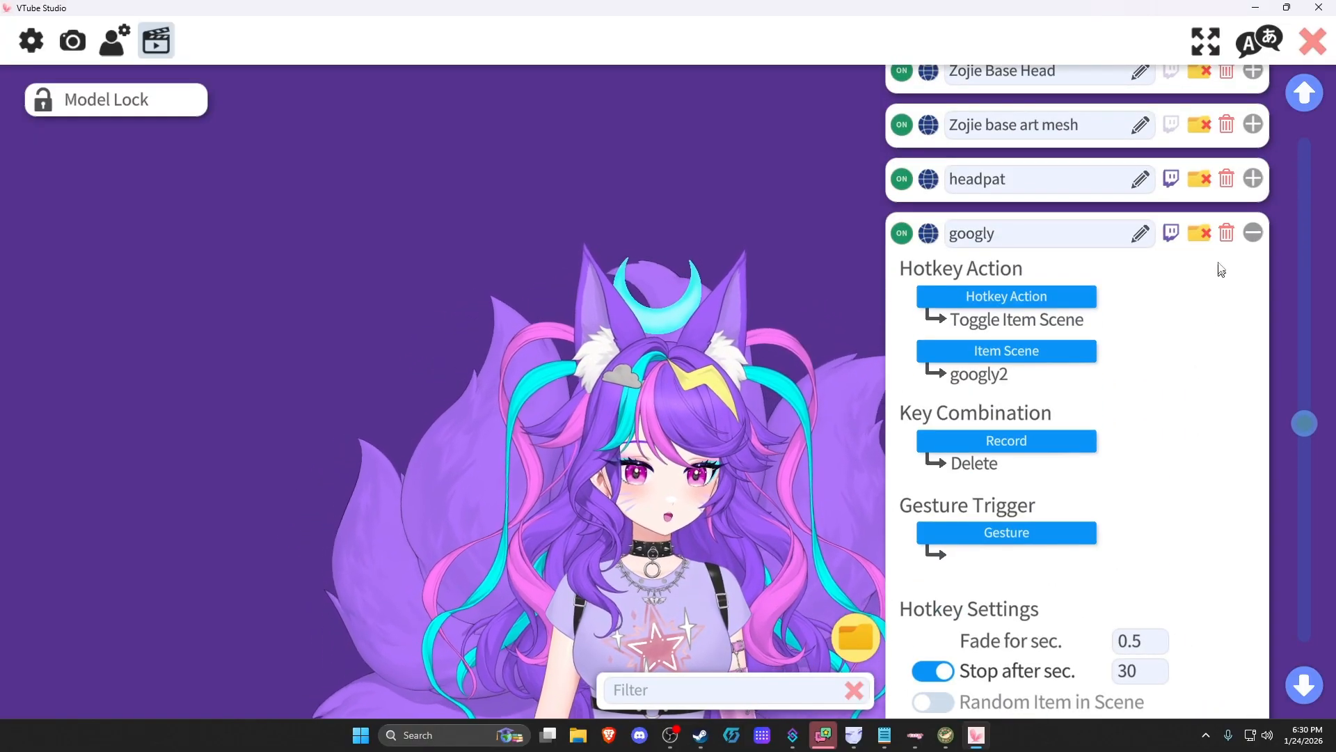
left_click(1252, 233)
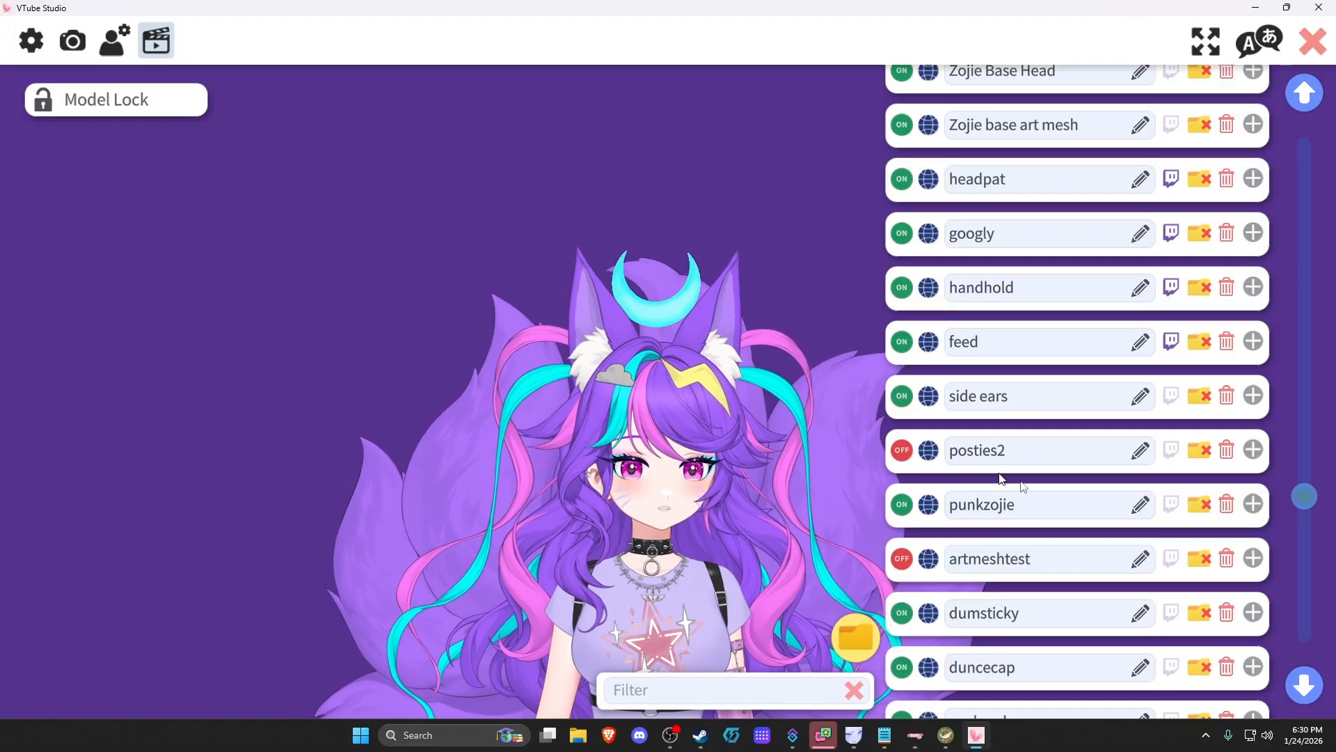
Look through the whole hotkey list, from the expression presets down to the unnamed hotkeys and back to the general settings
scroll(1216, 523, "down", 10)
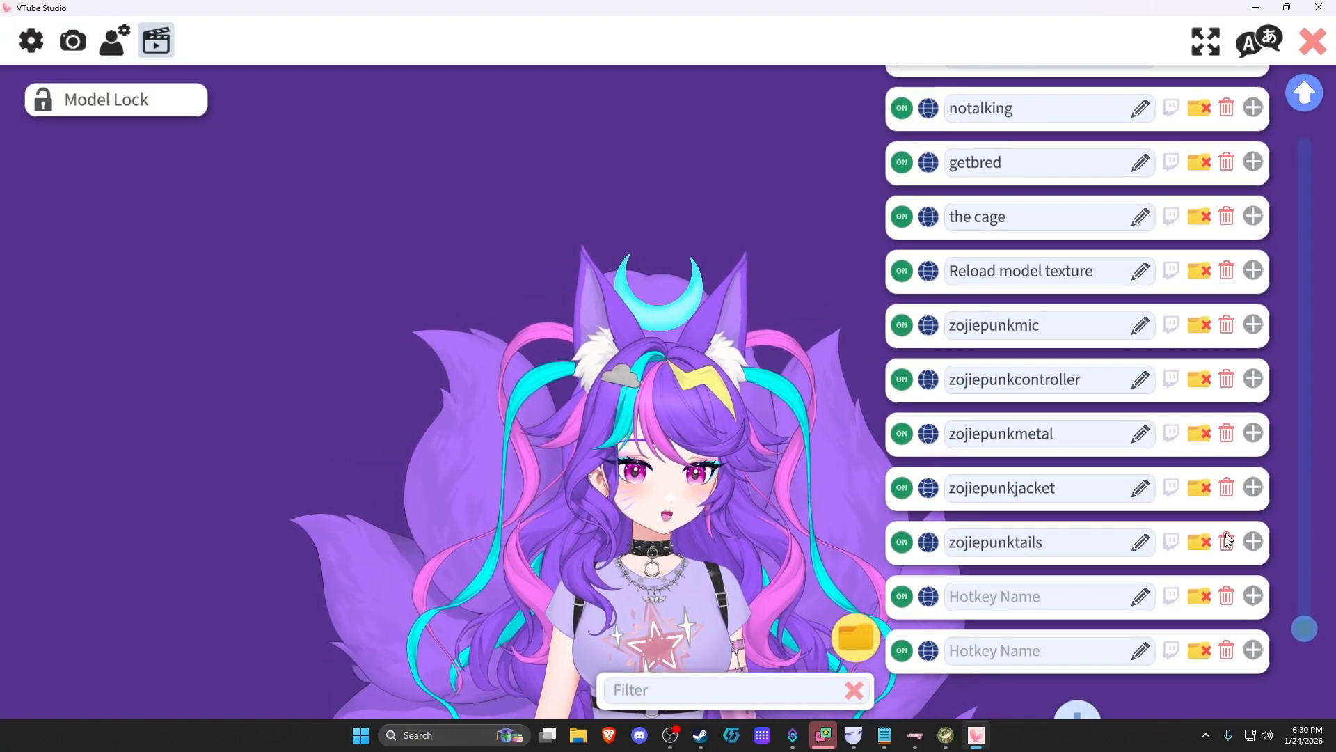
scroll(1225, 531, "up", 5)
scroll(1226, 531, "up", 15)
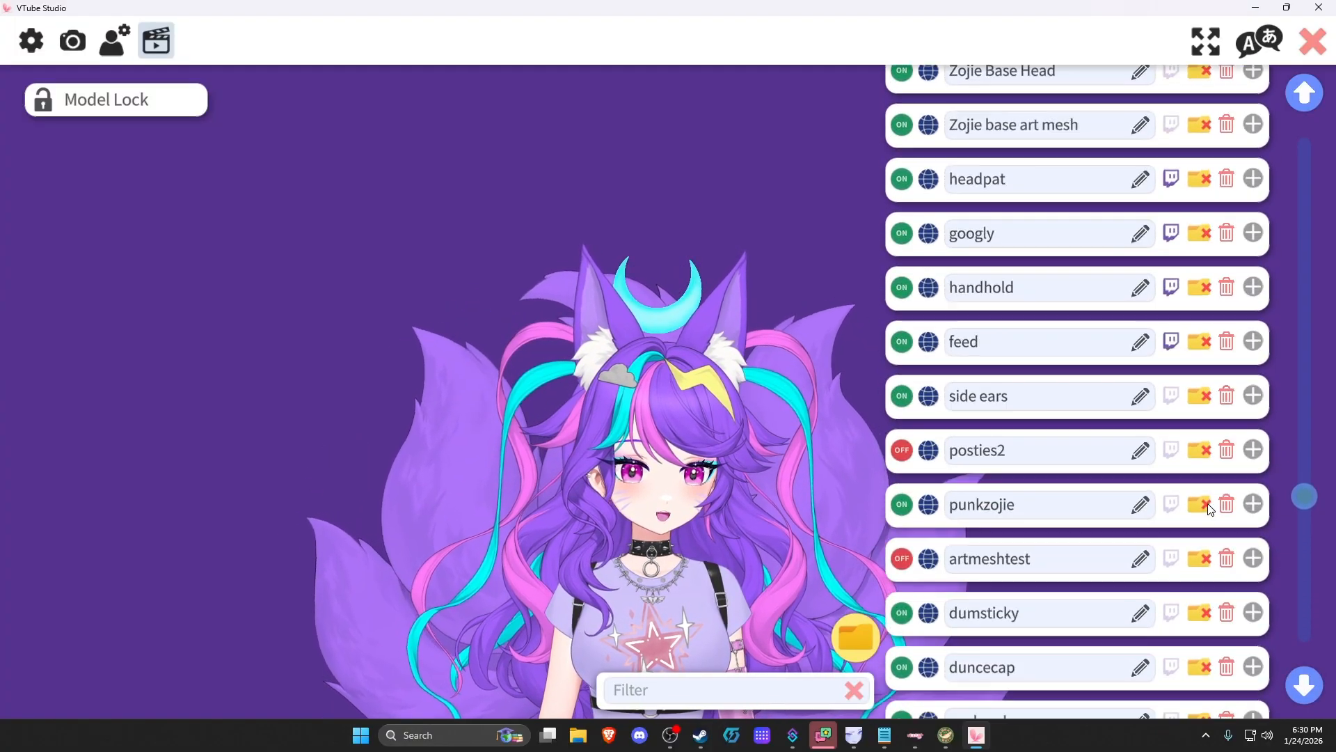
scroll(1228, 505, "up", 9)
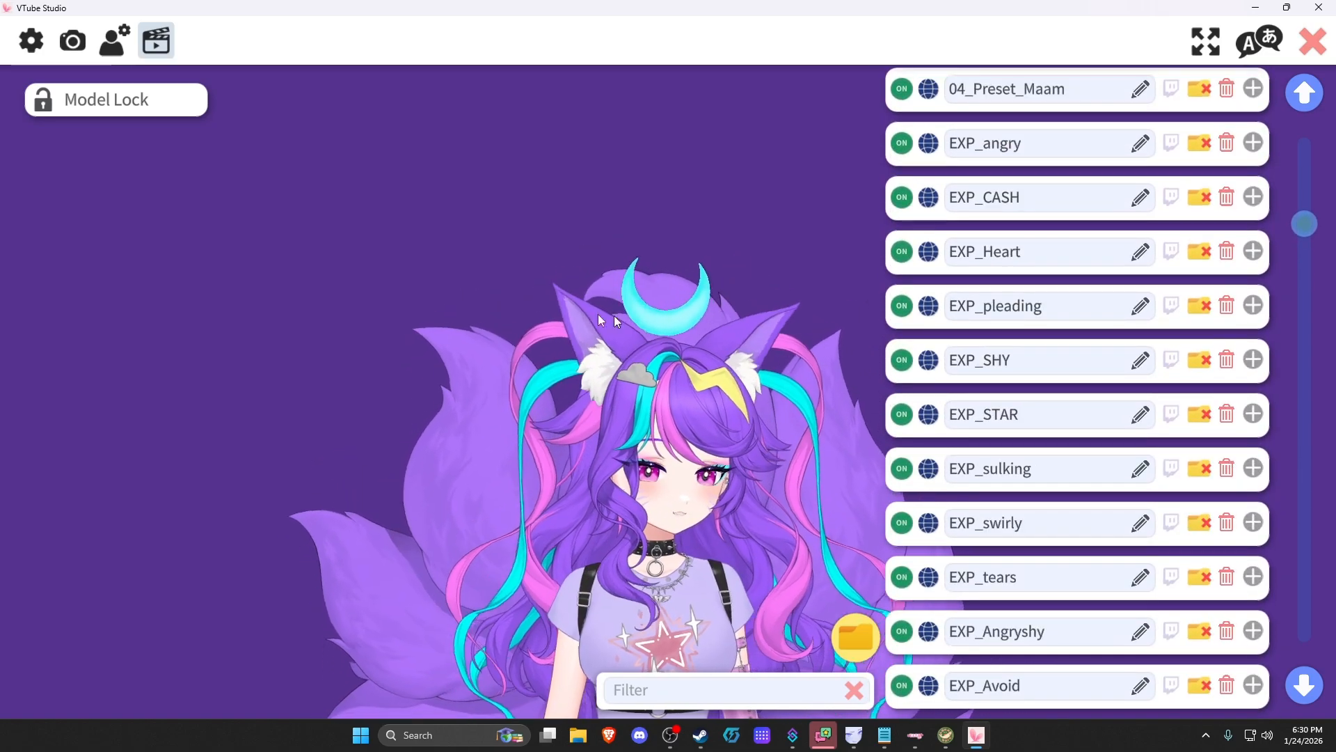
scroll(1271, 190, "up", 4)
scroll(1271, 190, "up", 2)
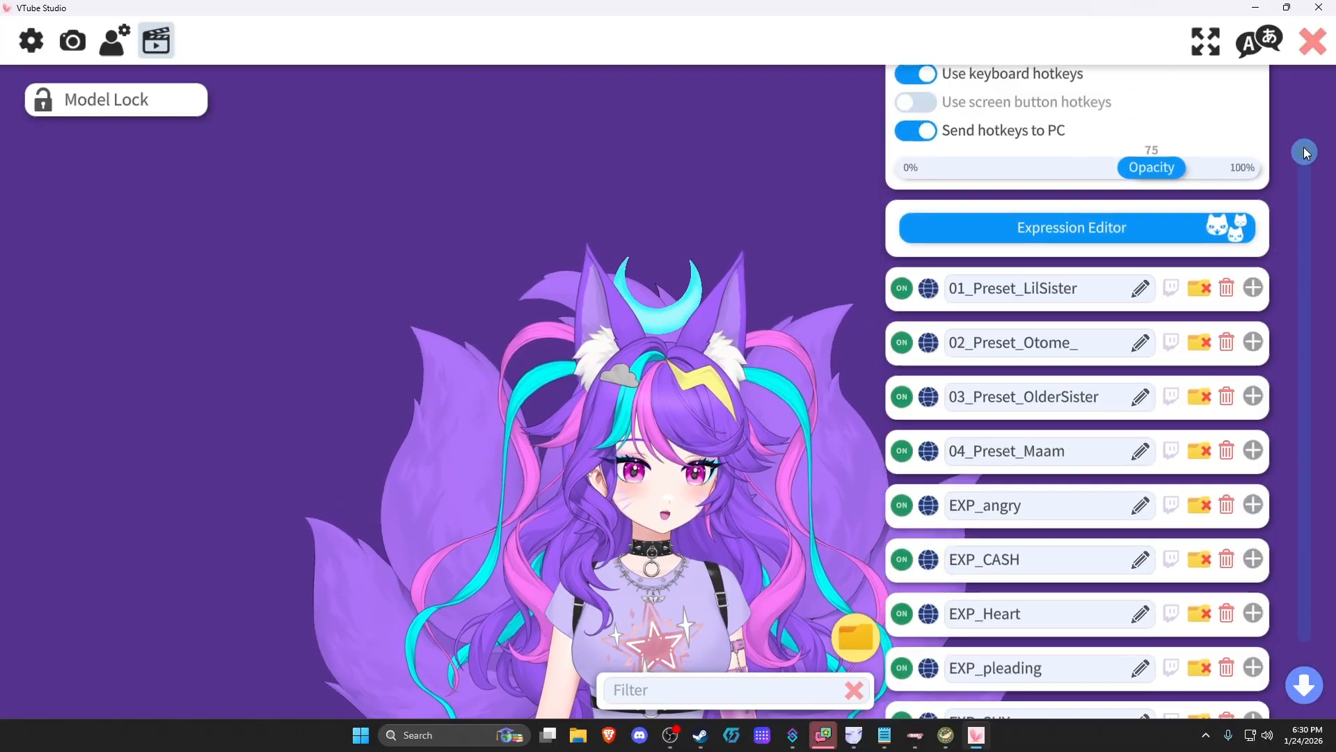
left_click_drag(1305, 107, 1297, 699)
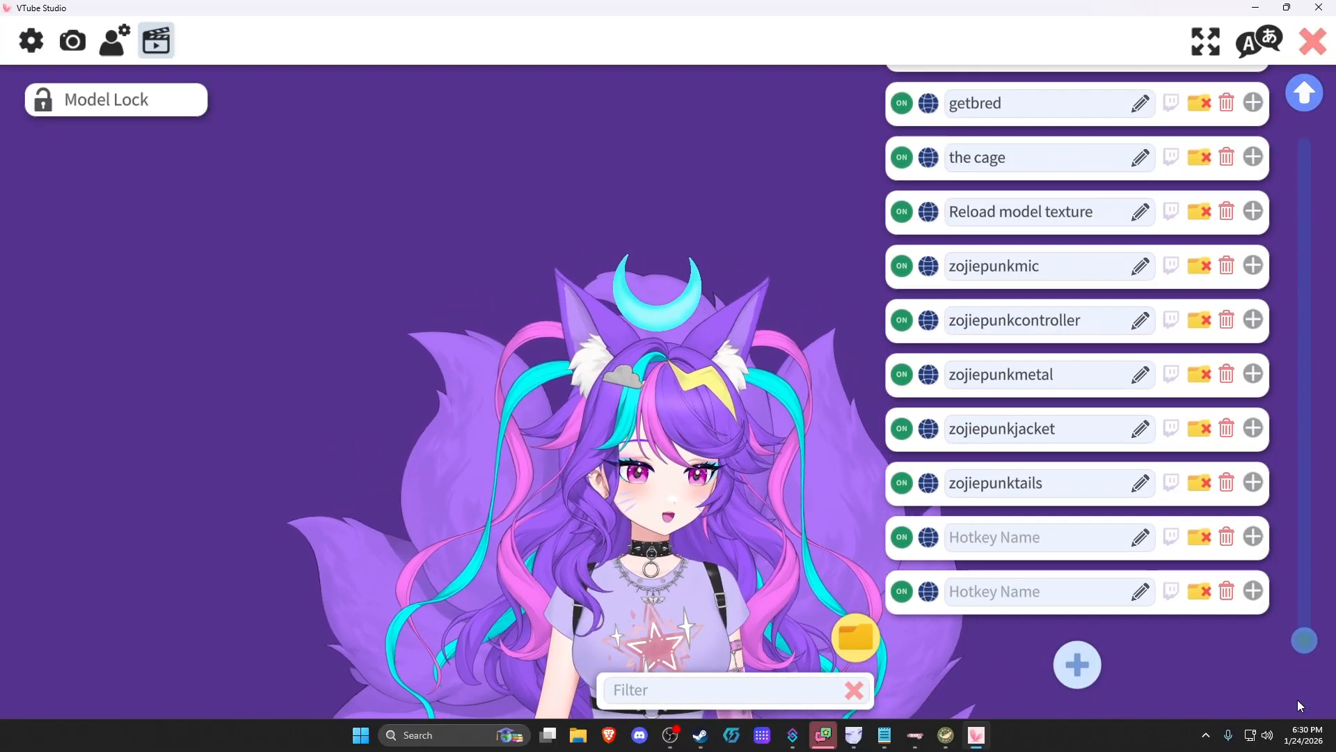
left_click_drag(1297, 699, 1246, 139)
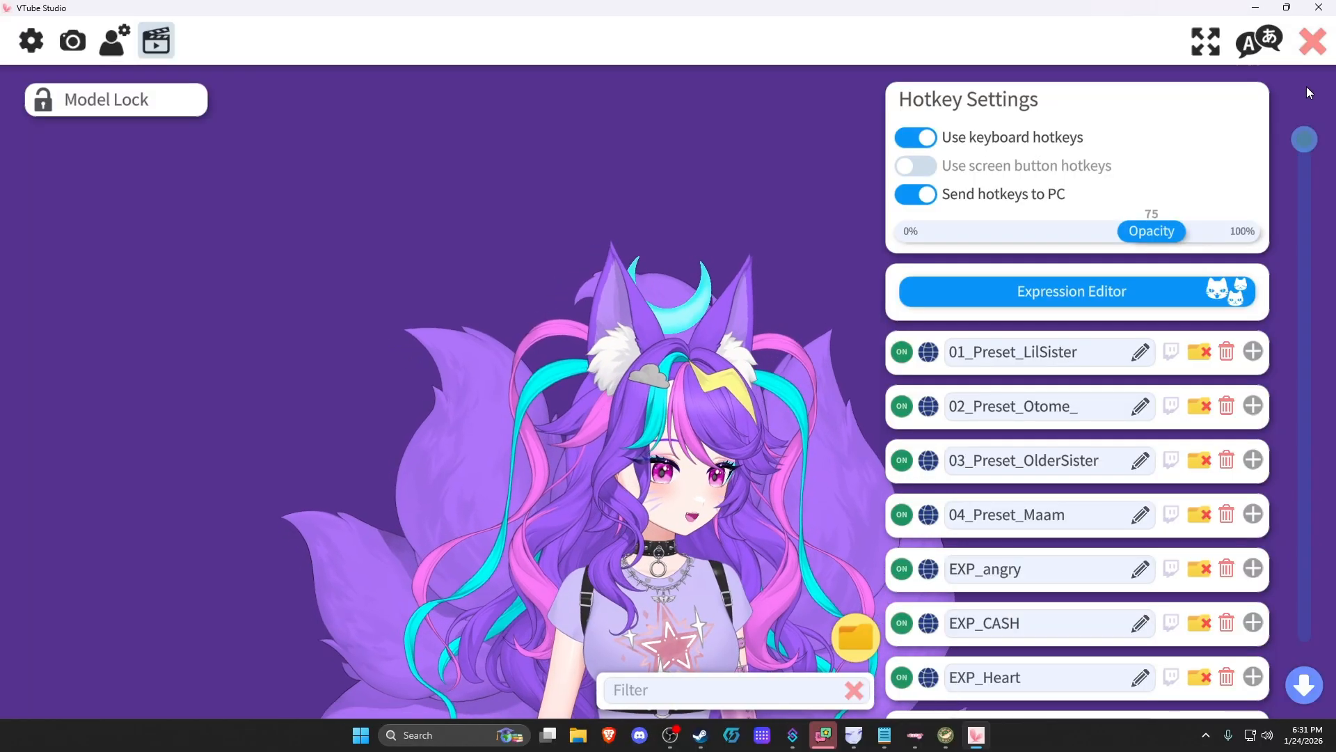
Close the VTube Studio settings and switch to Streamer.bot, placing its window beside the avatar
left_click(1311, 42)
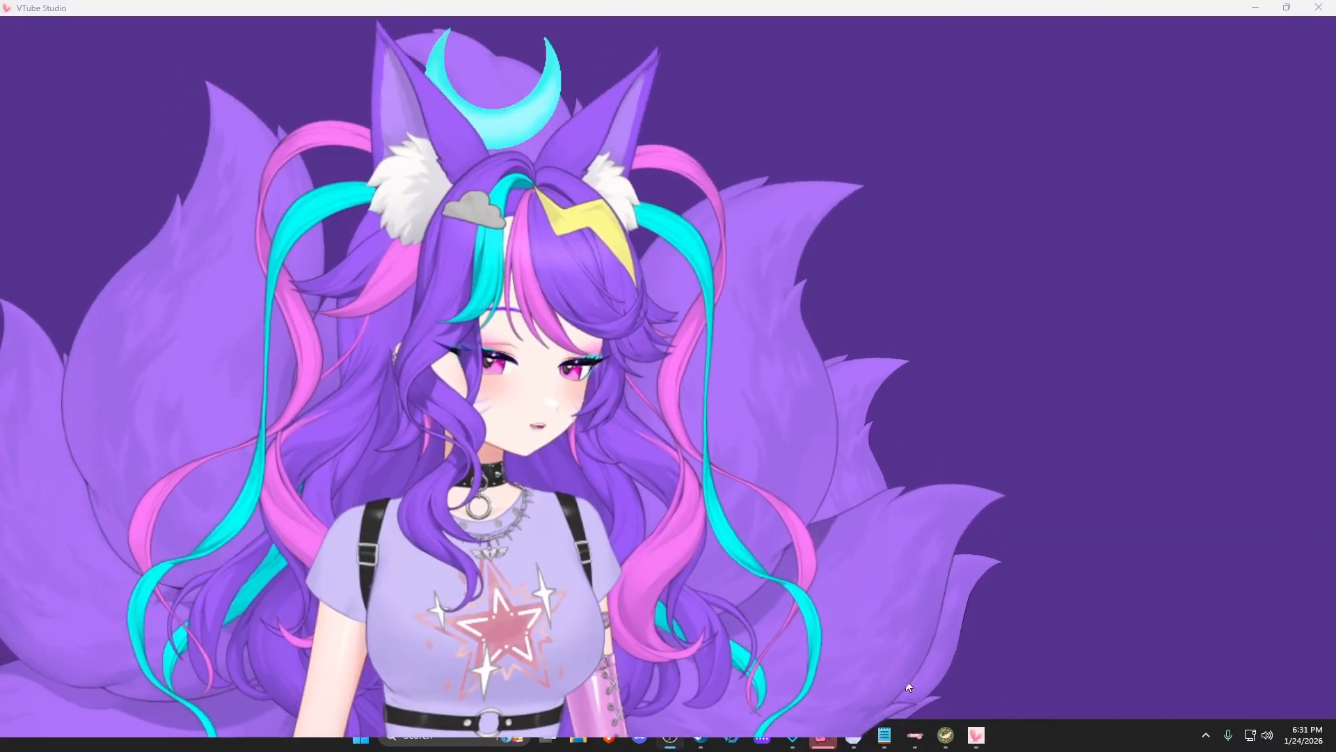
left_click(793, 738)
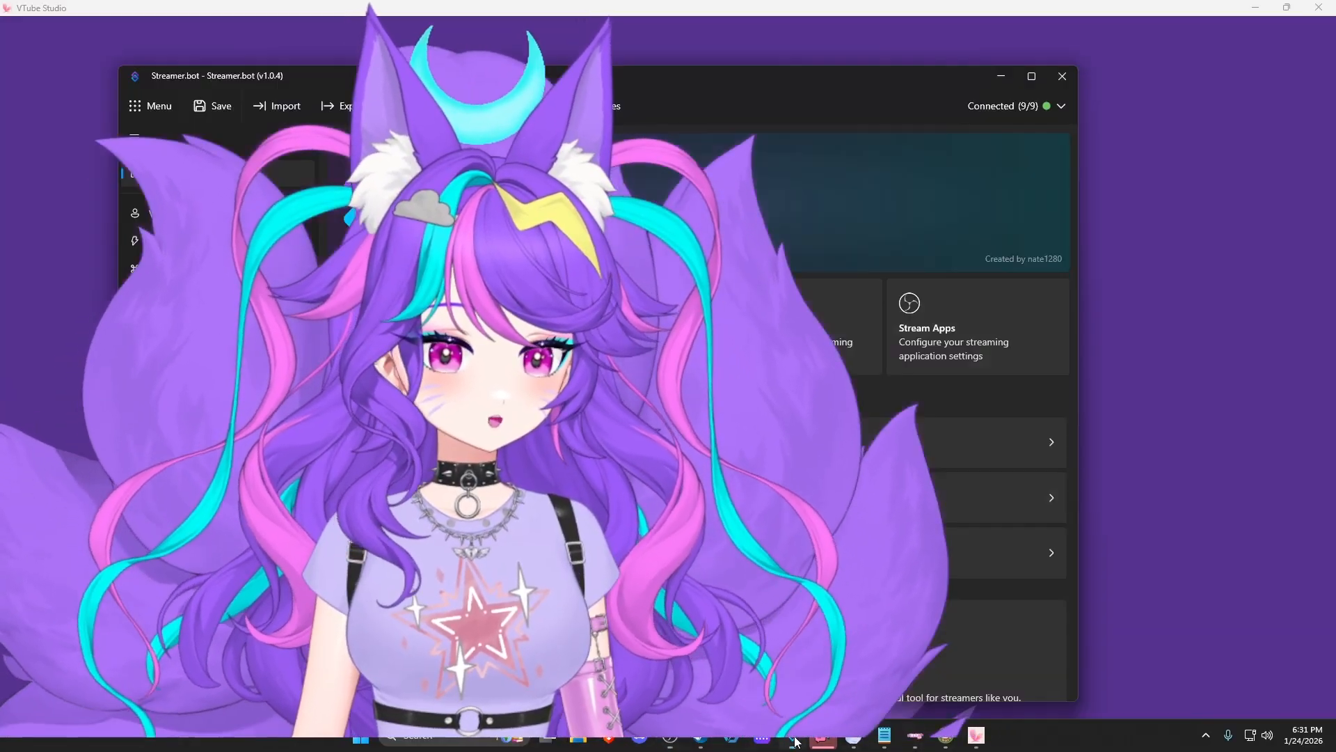
left_click_drag(731, 93, 986, 56)
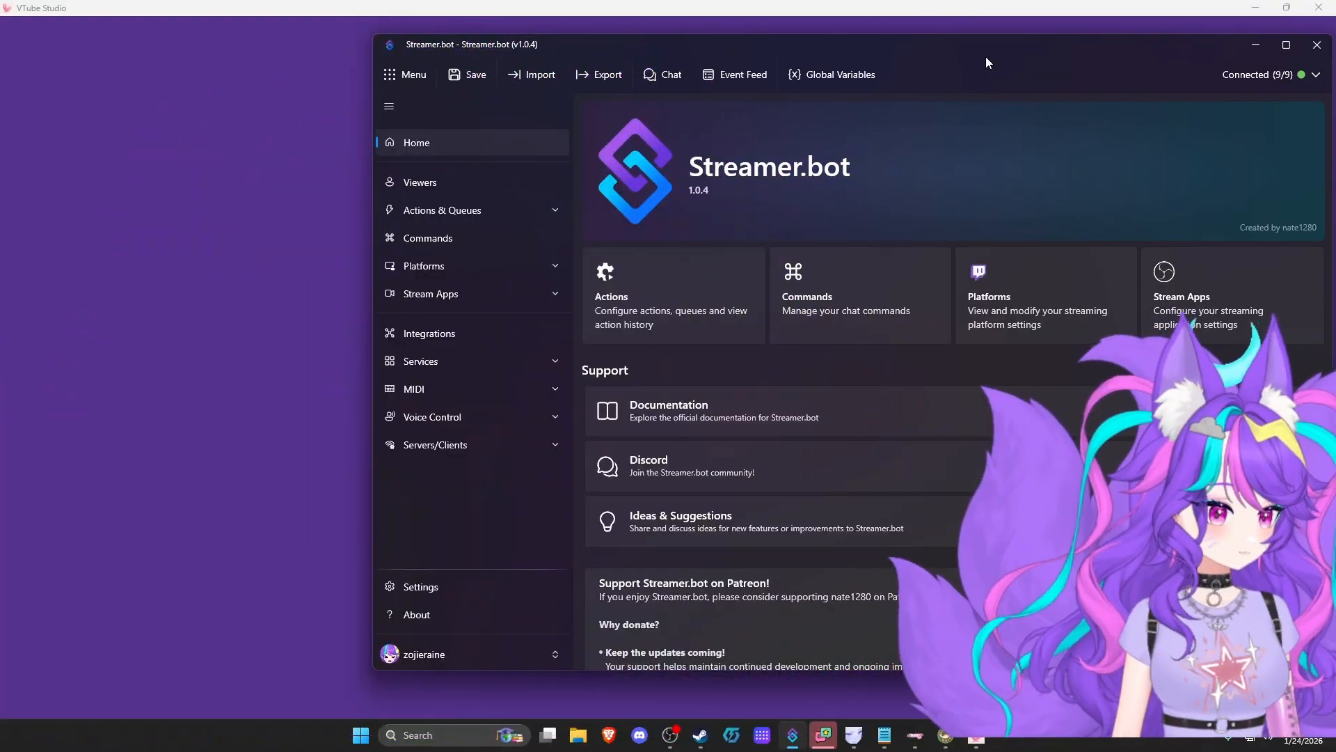
left_click_drag(1057, 54, 713, 34)
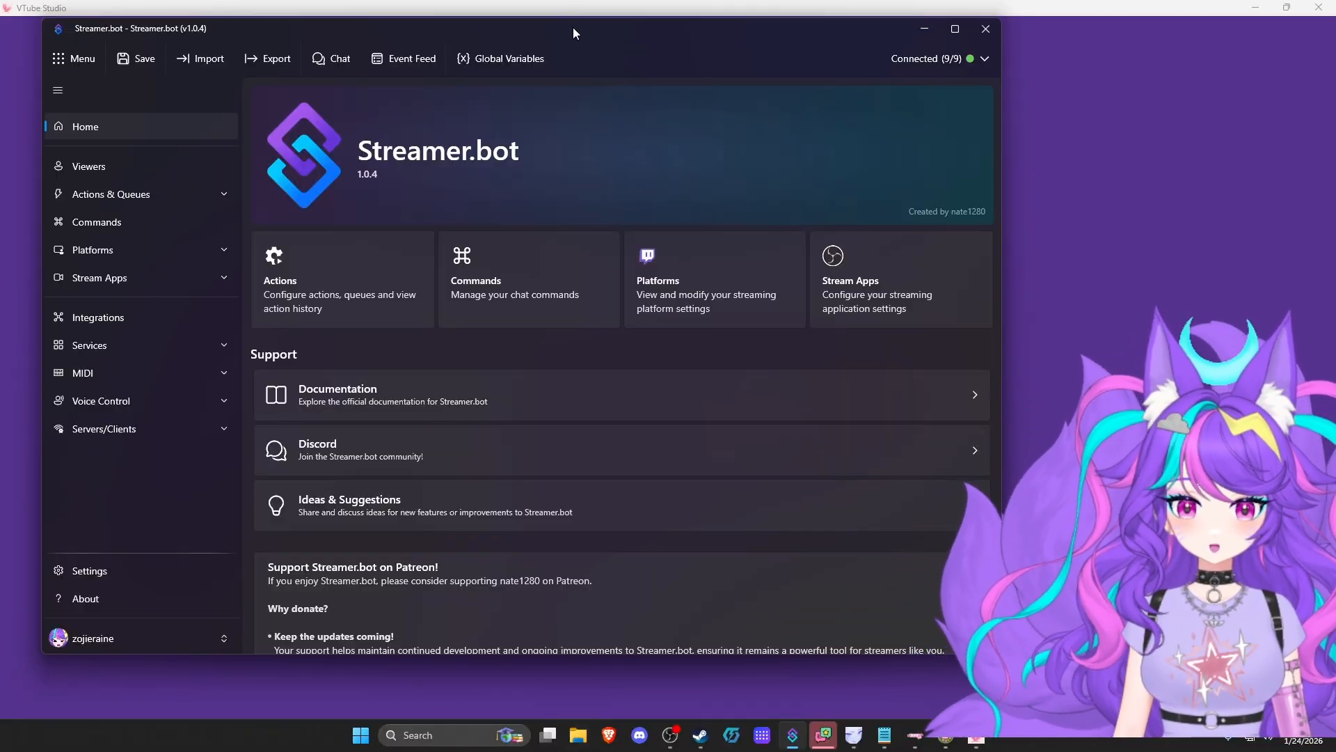
left_click_drag(573, 27, 566, 135)
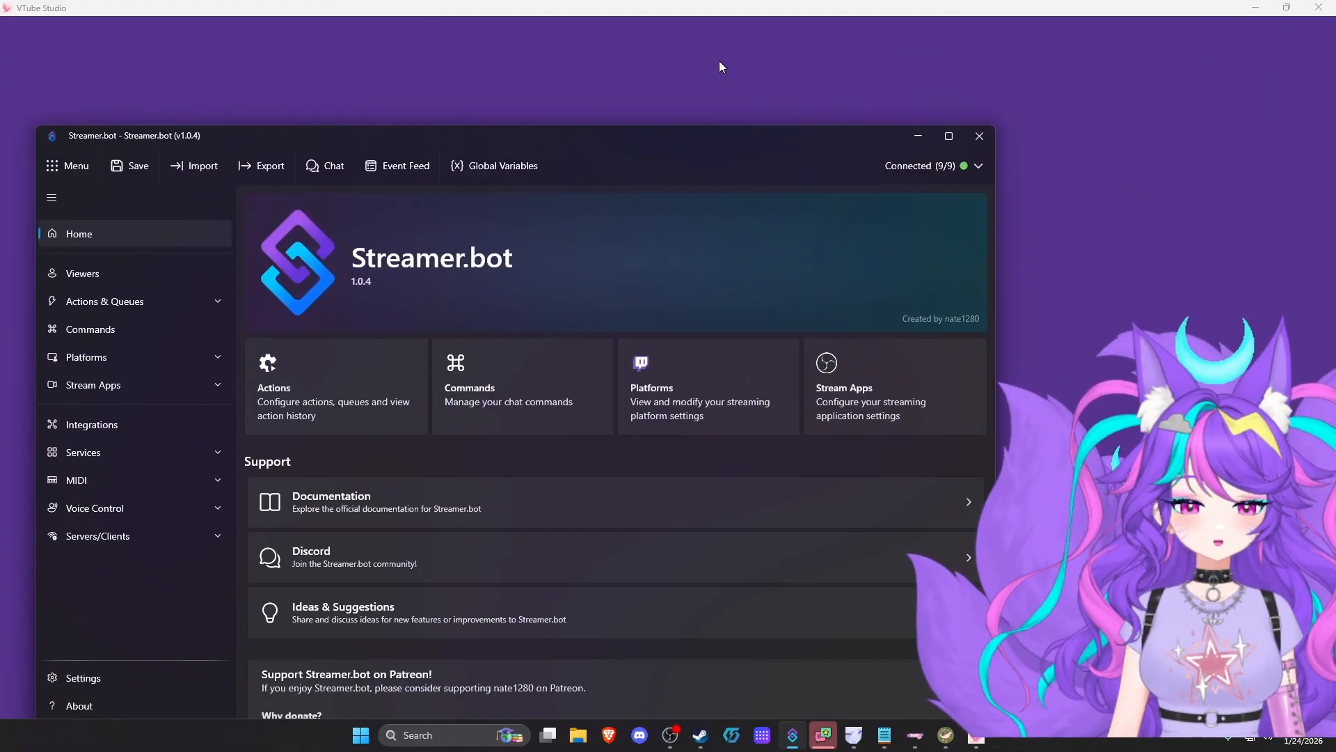
left_click_drag(724, 135, 744, 63)
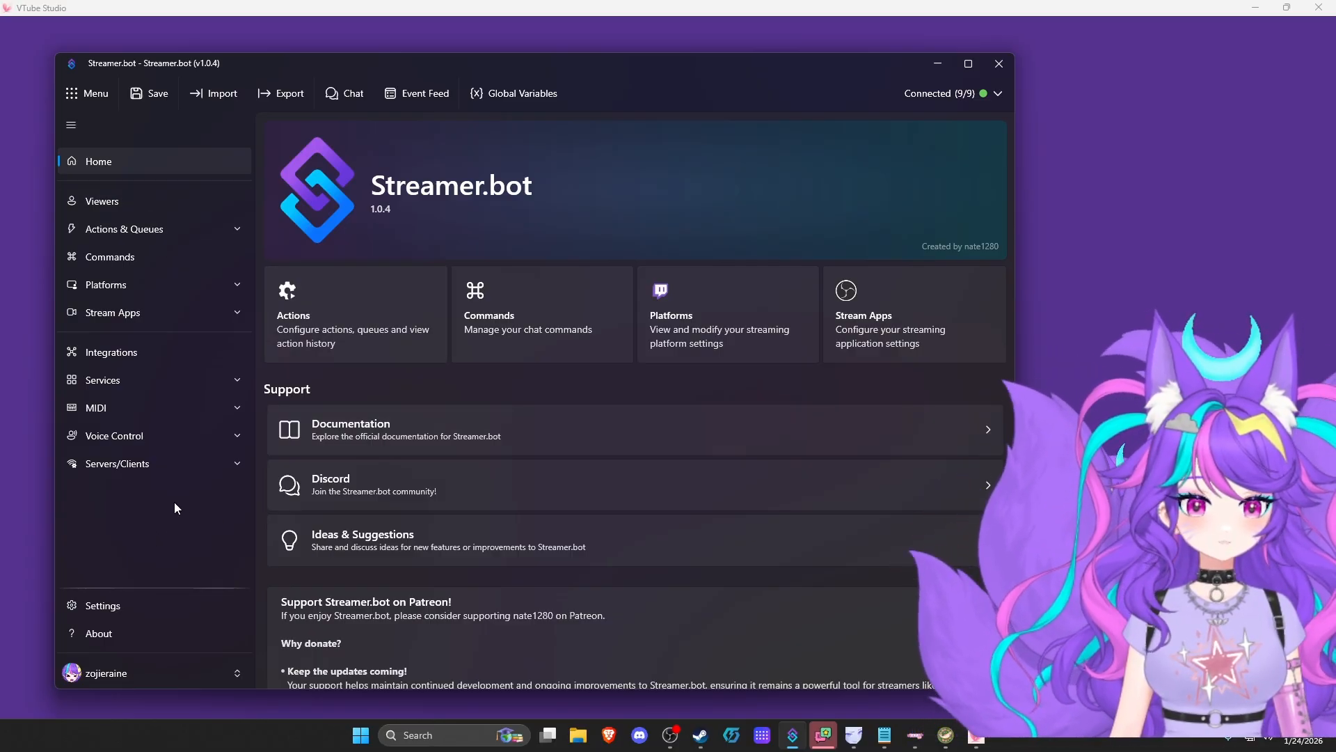
View the Kick account page among the streaming platforms, return to the platform overview and adjust the window's position
left_click(746, 309)
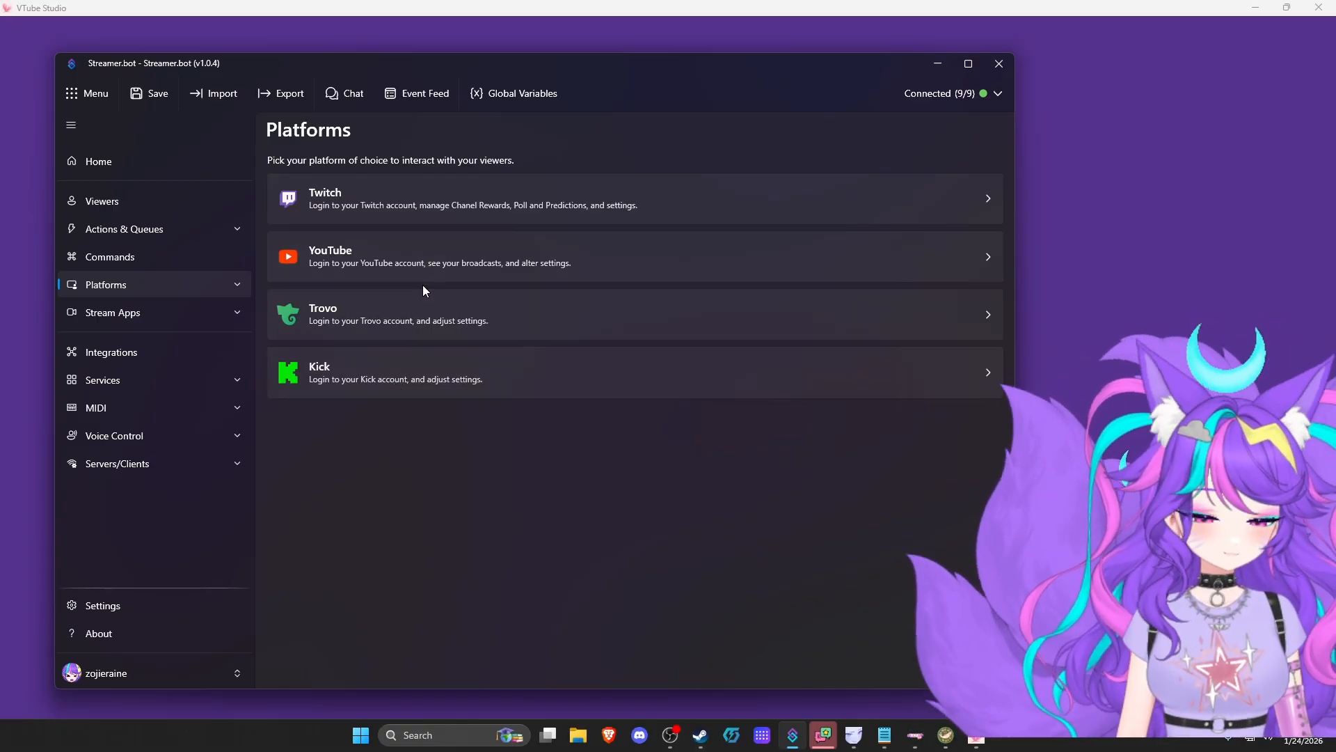
left_click(431, 365)
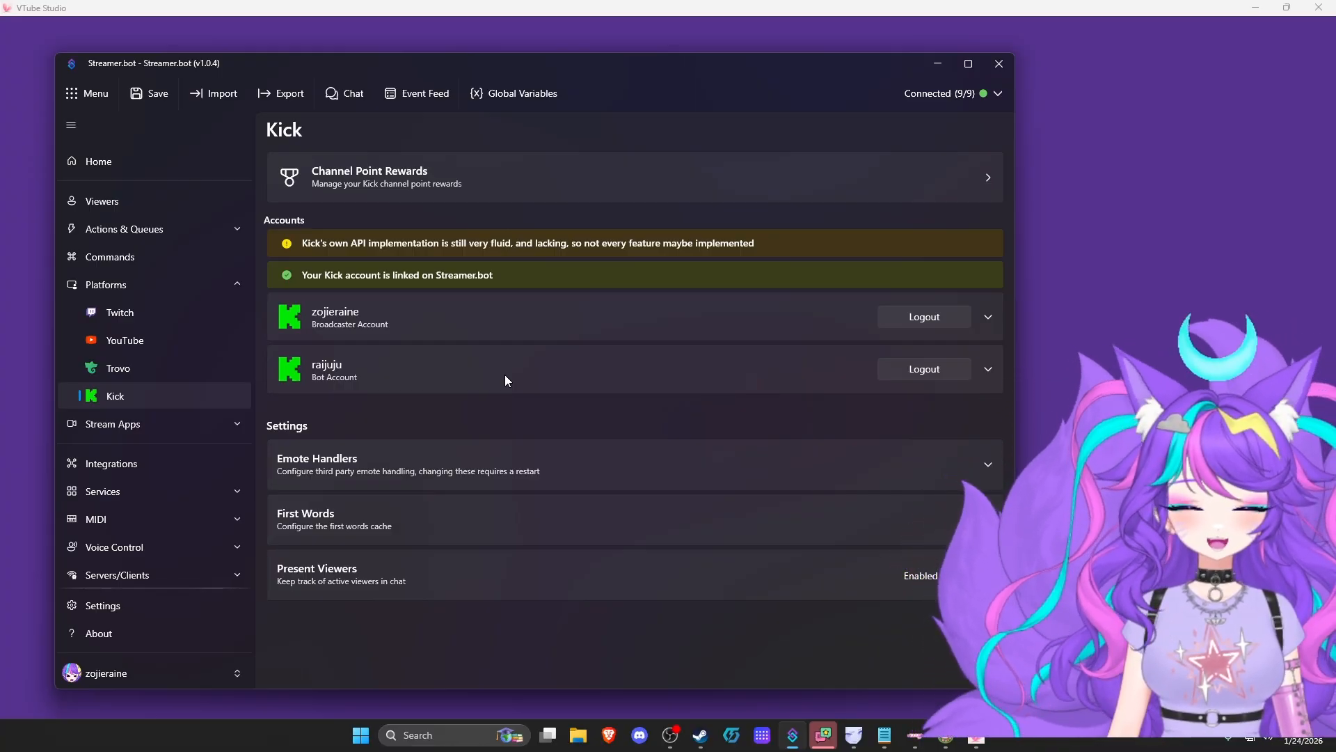
left_click(174, 295)
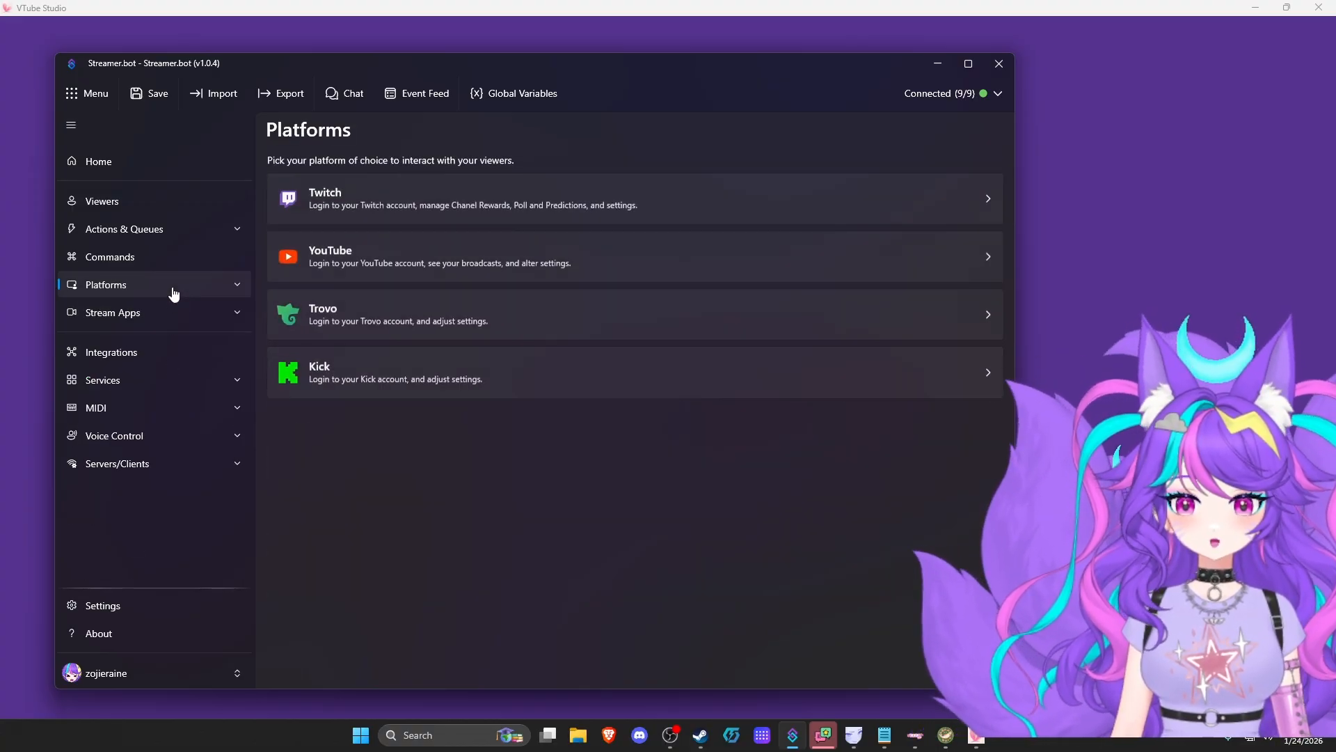
left_click_drag(680, 78, 647, 69)
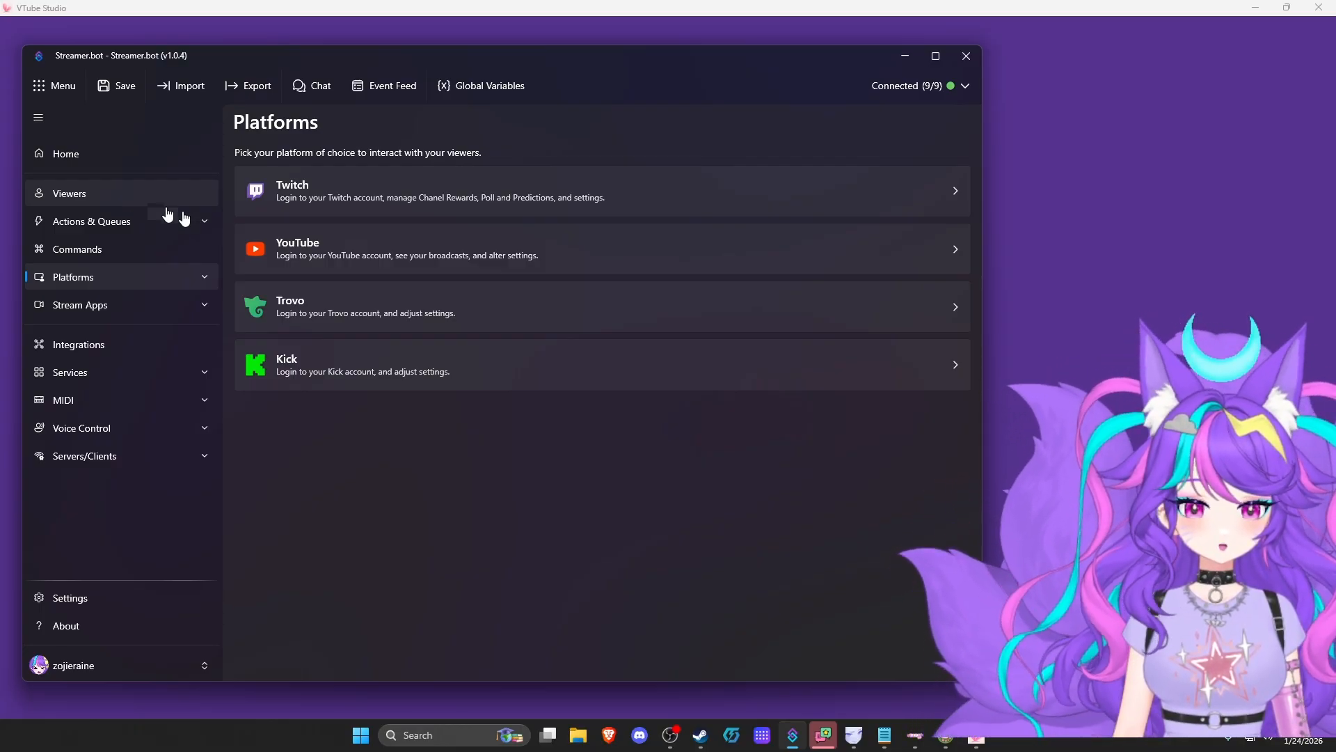
mouse_move(535, 60)
left_mouse_down()
mouse_move(578, 45)
mouse_move(549, 53)
left_mouse_up()
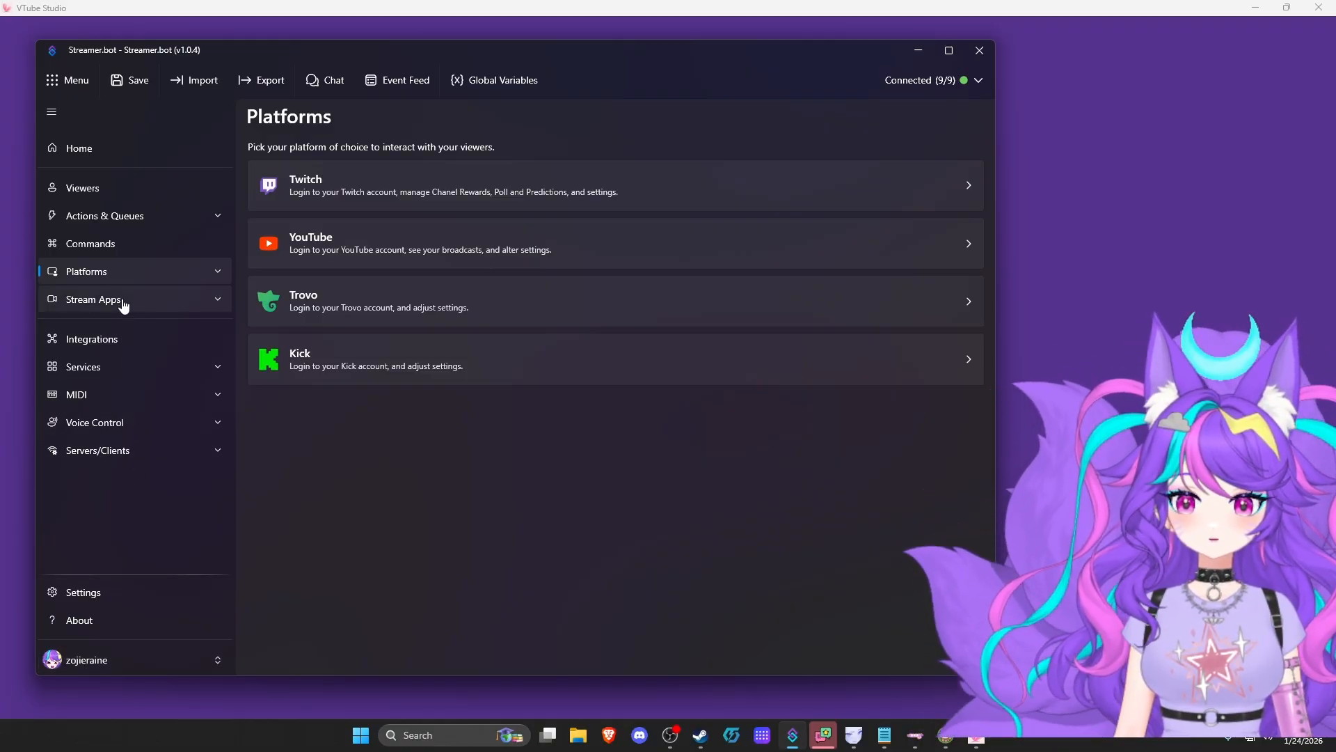
Open the Actions list and select the YT Feed The Fox action to show its triggers and sub-actions
left_click(124, 217)
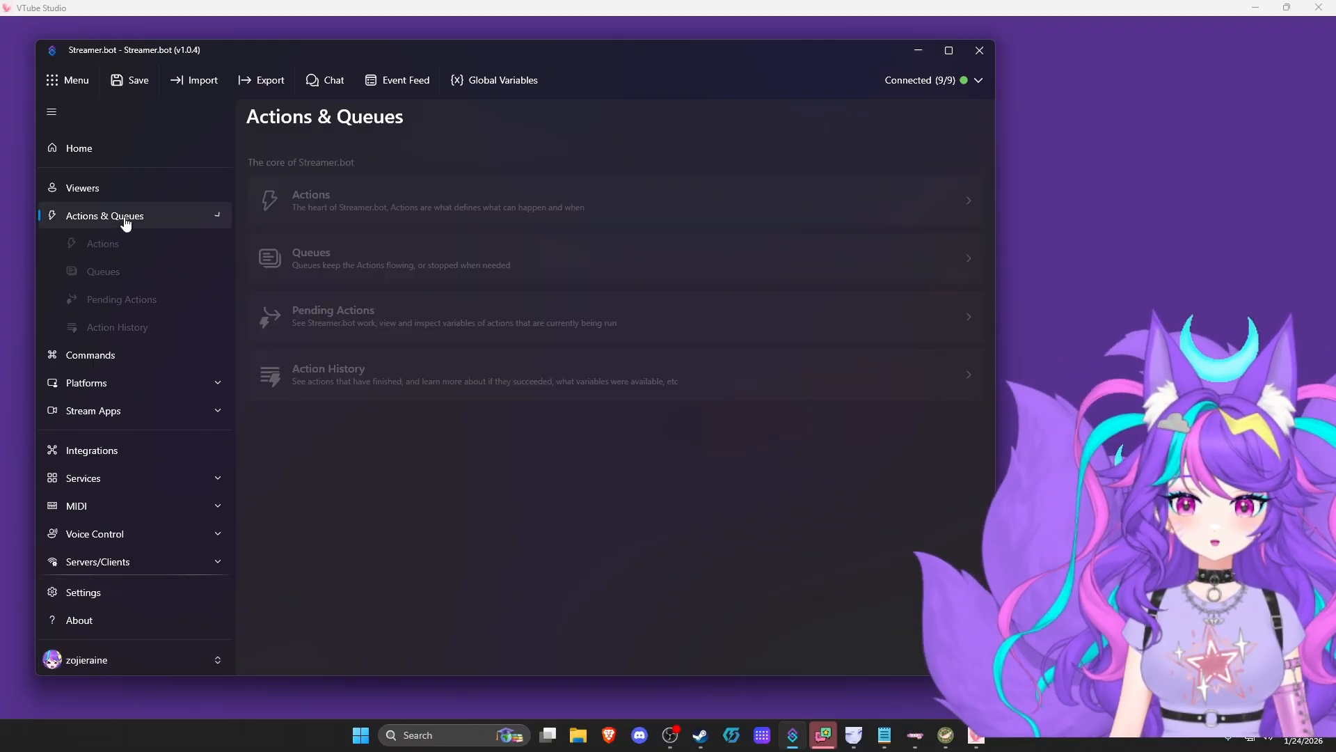
left_click(115, 254)
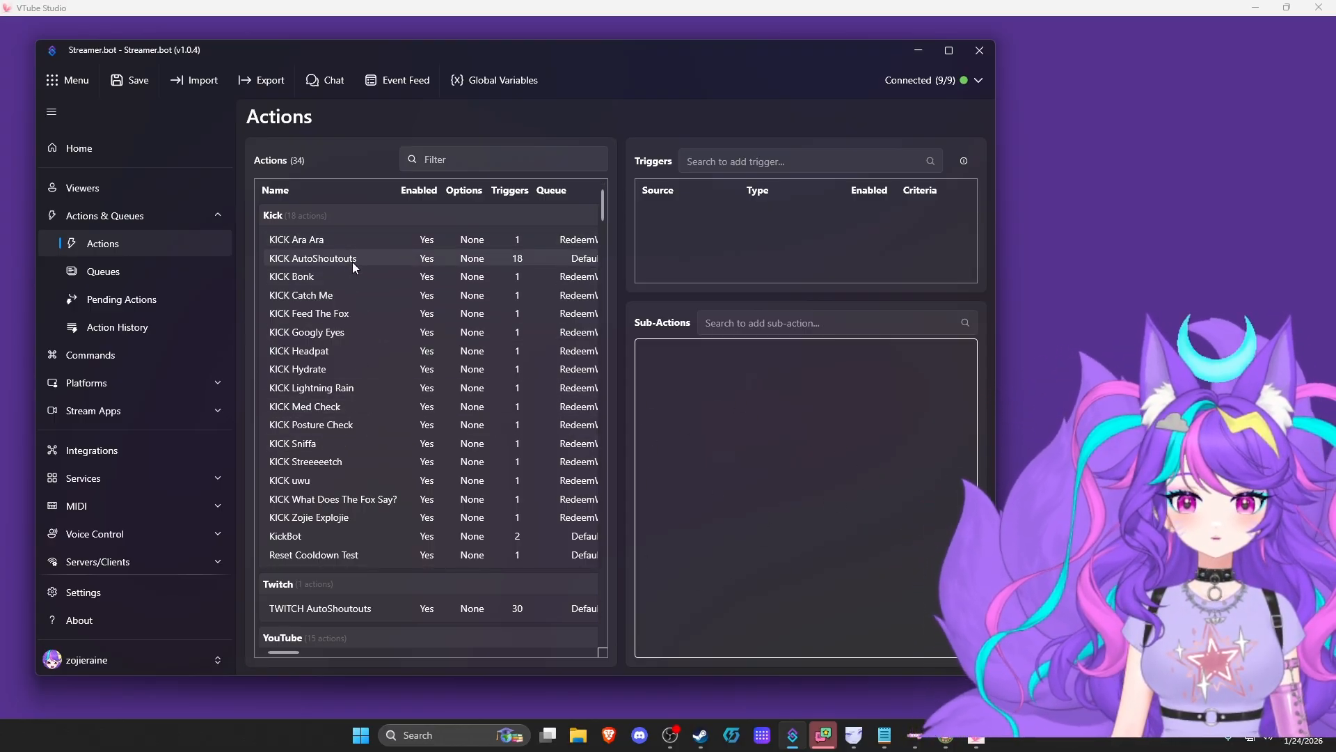
scroll(359, 442, "down", 5)
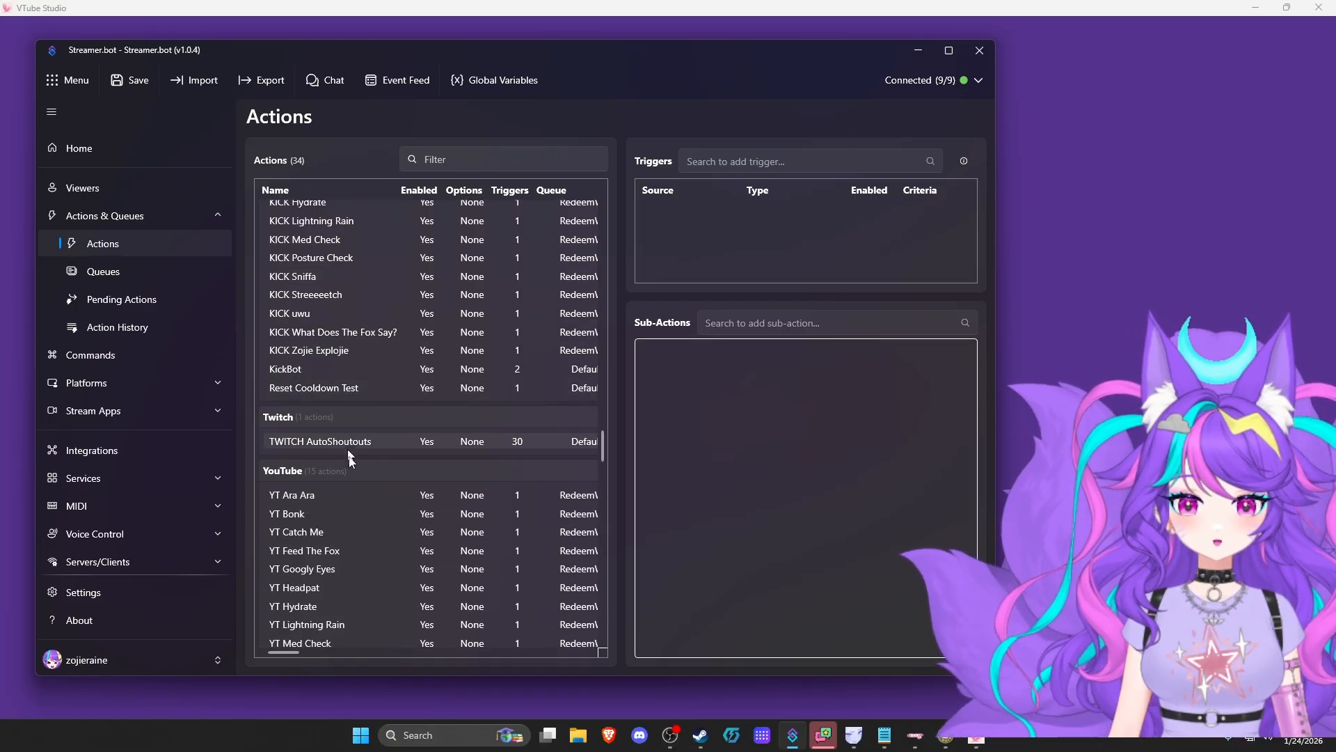
scroll(372, 438, "down", 3)
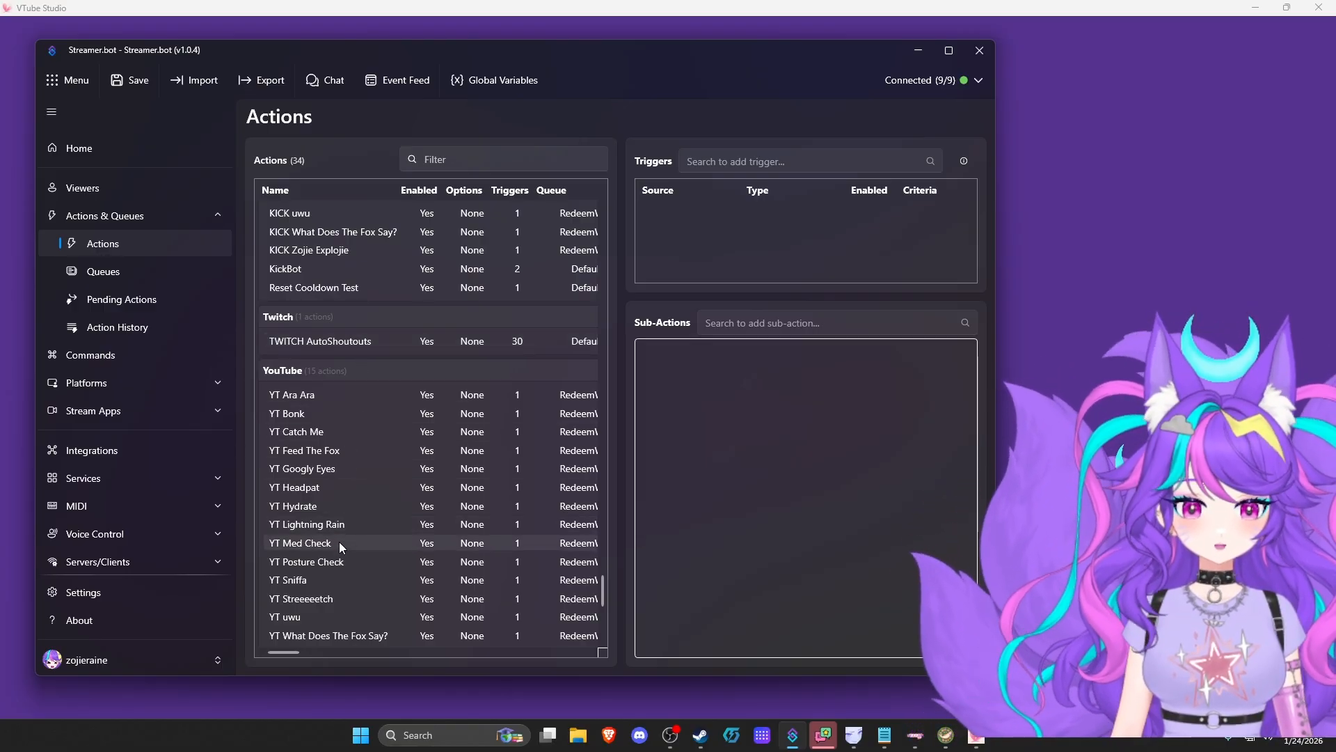
left_click(333, 449)
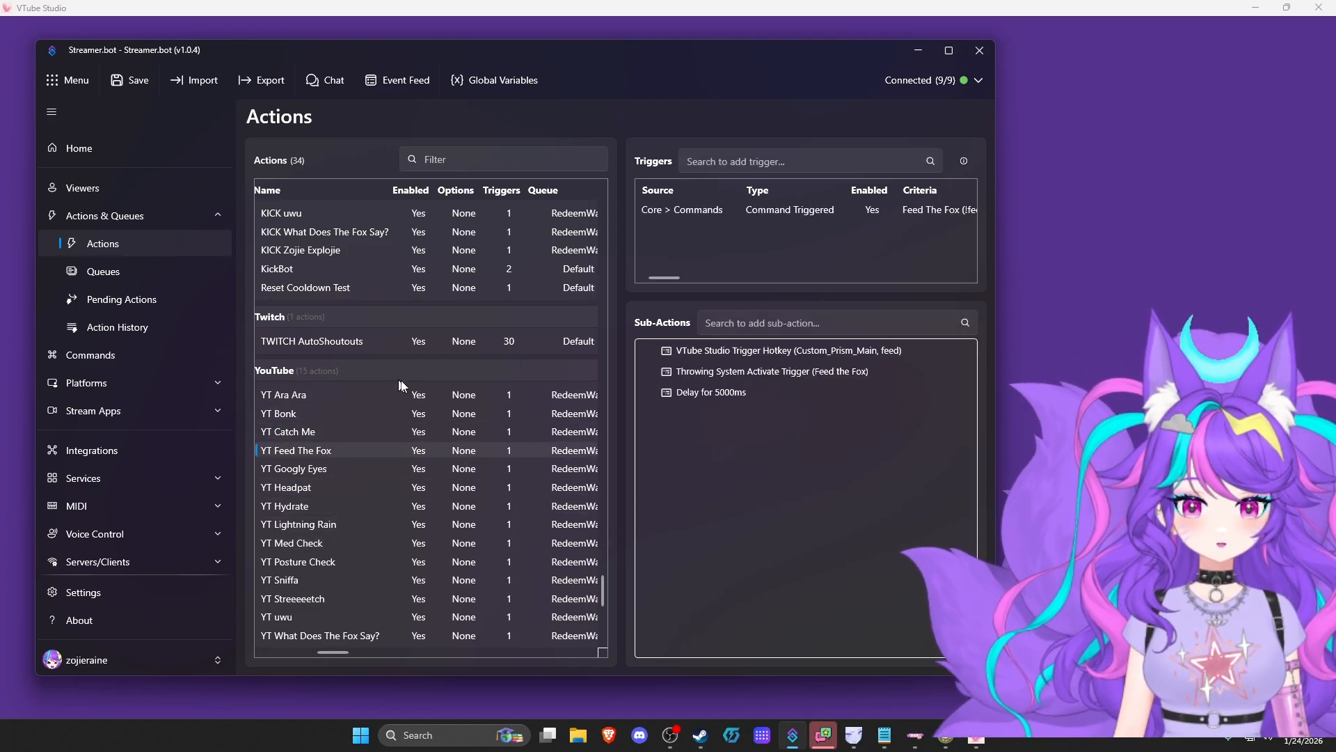
Look over the YouTube group in the Actions list and maximize the window
scroll(418, 348, "up", 5)
scroll(390, 611, "down", 5)
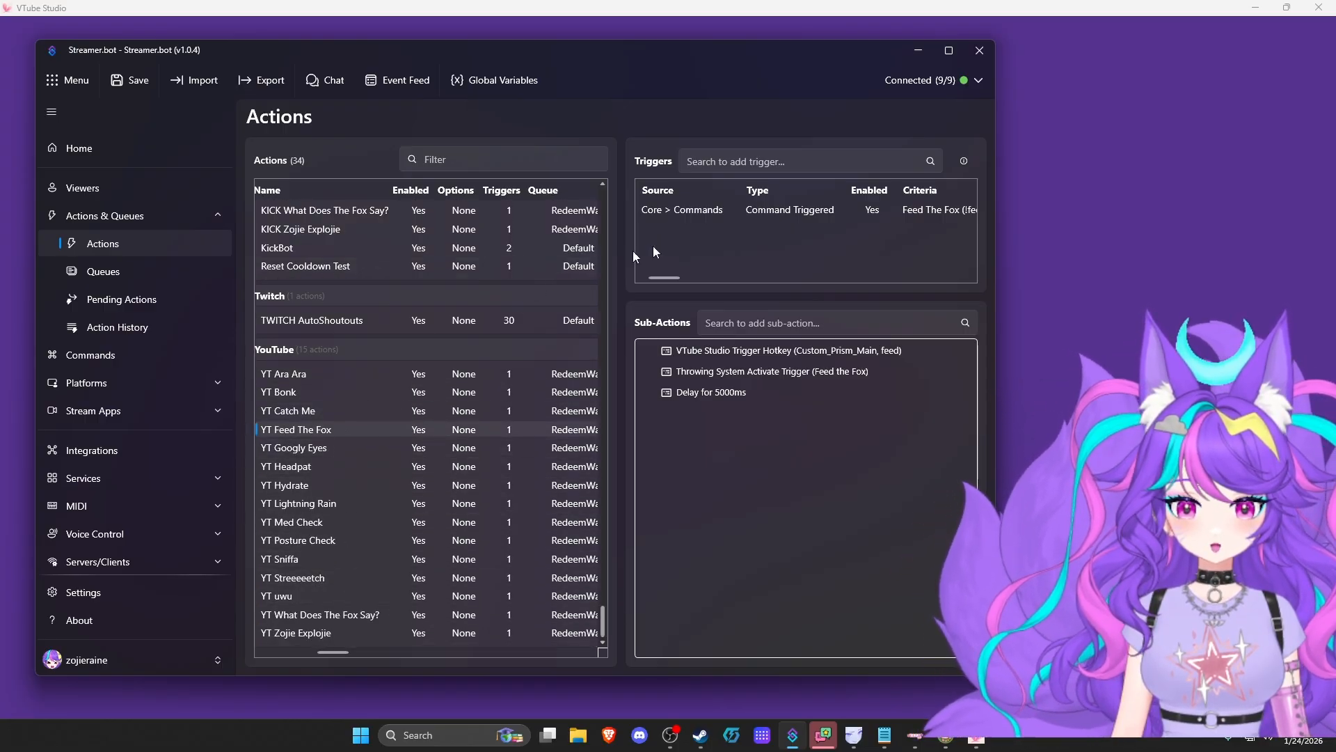
left_click(948, 50)
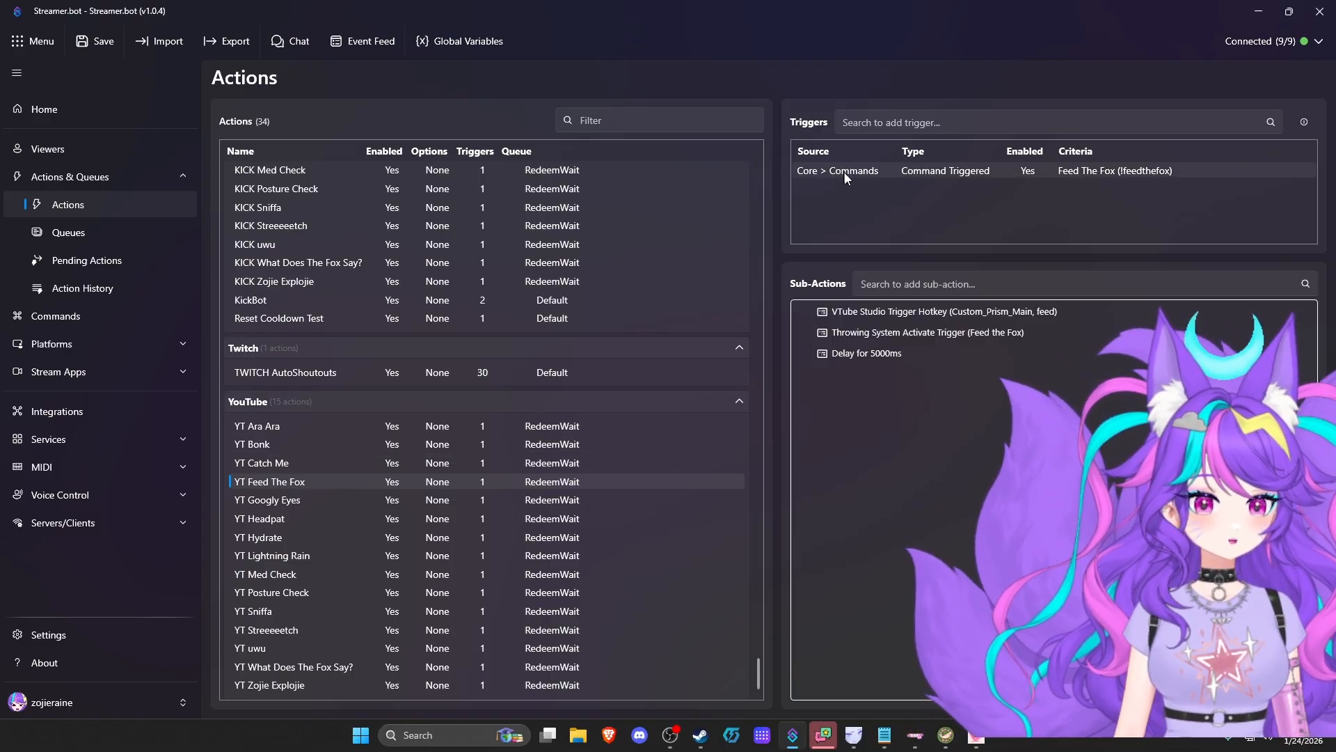
Open the YT Feed The Fox command trigger for editing, view the commands it can use, and close it without changes
left_click(952, 174)
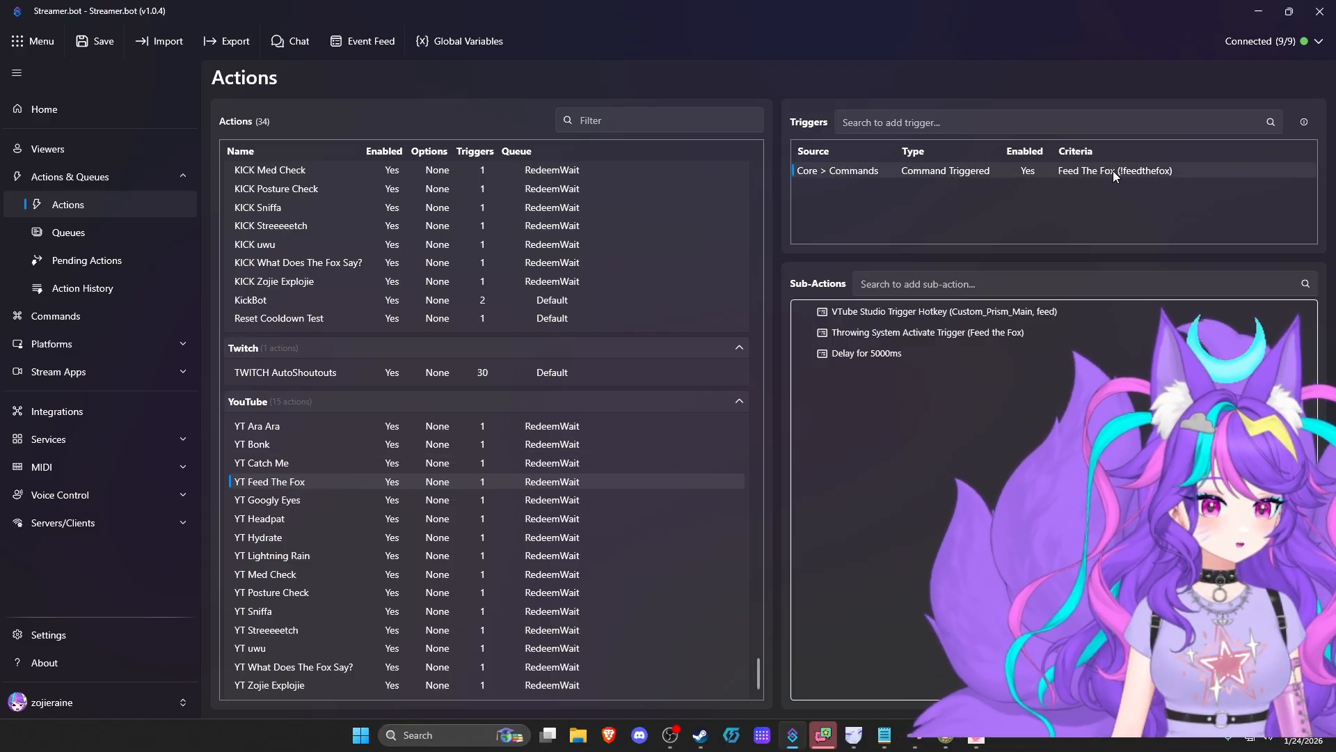
right_click(957, 171)
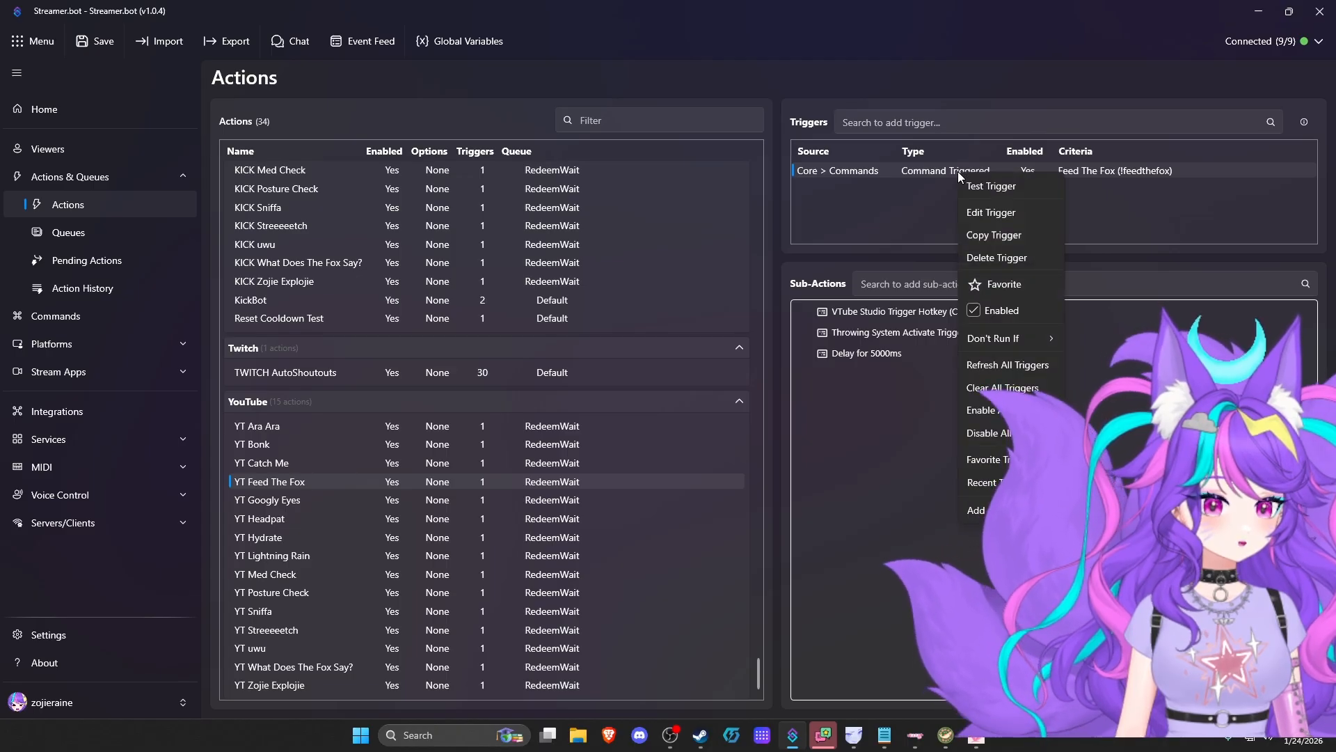
left_click(991, 212)
left_click(687, 340)
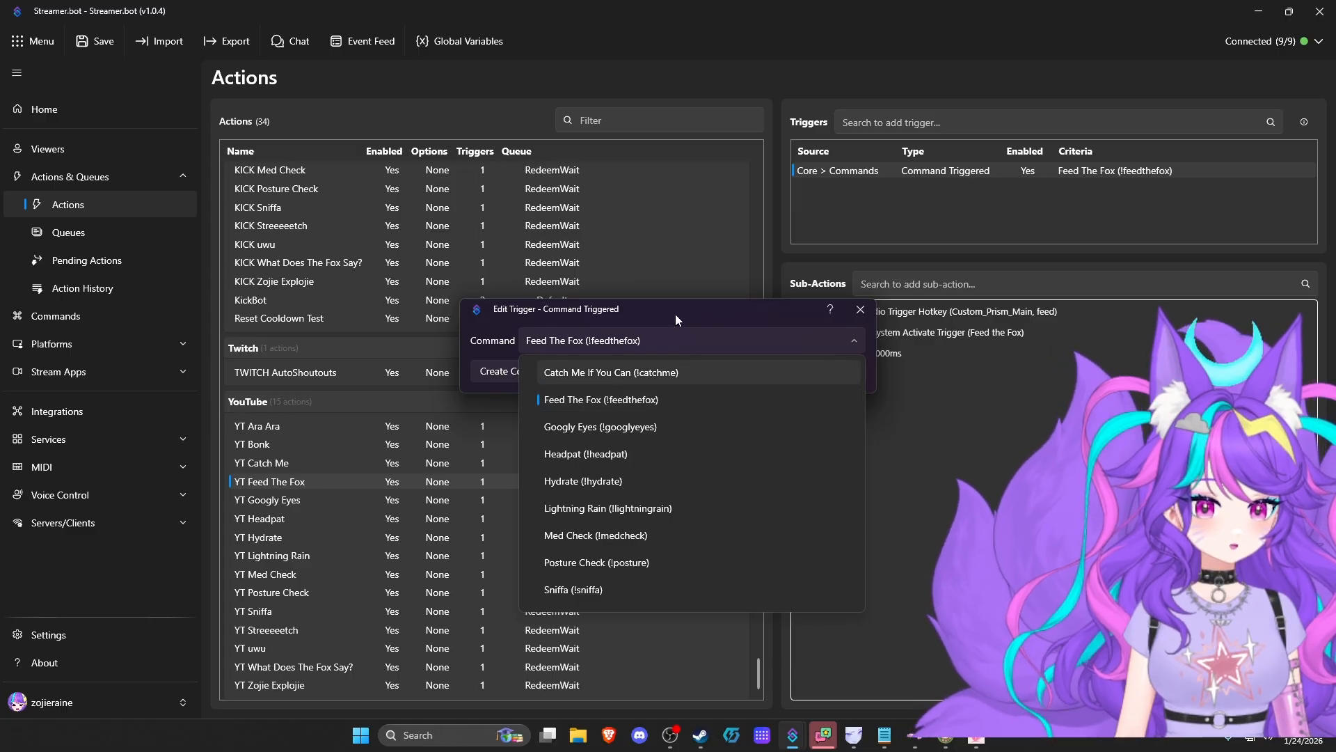
left_click(675, 314)
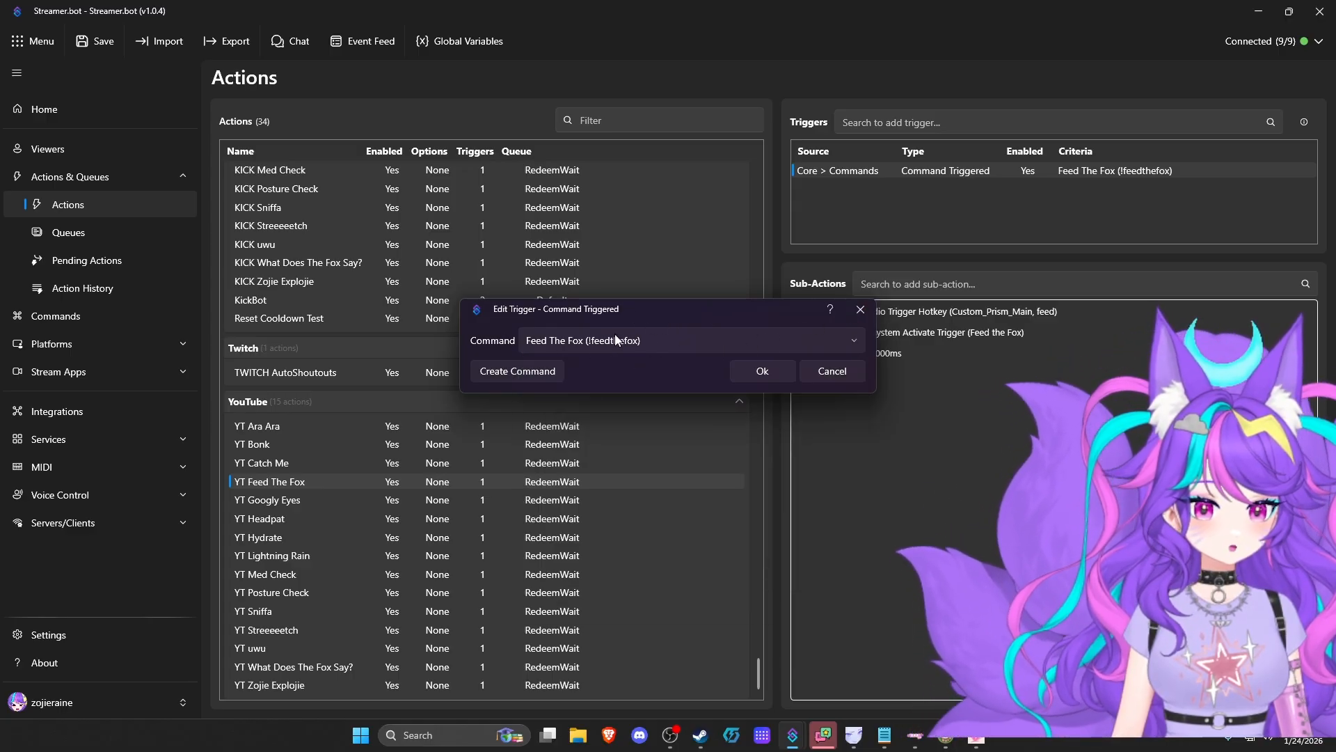
left_click(630, 345)
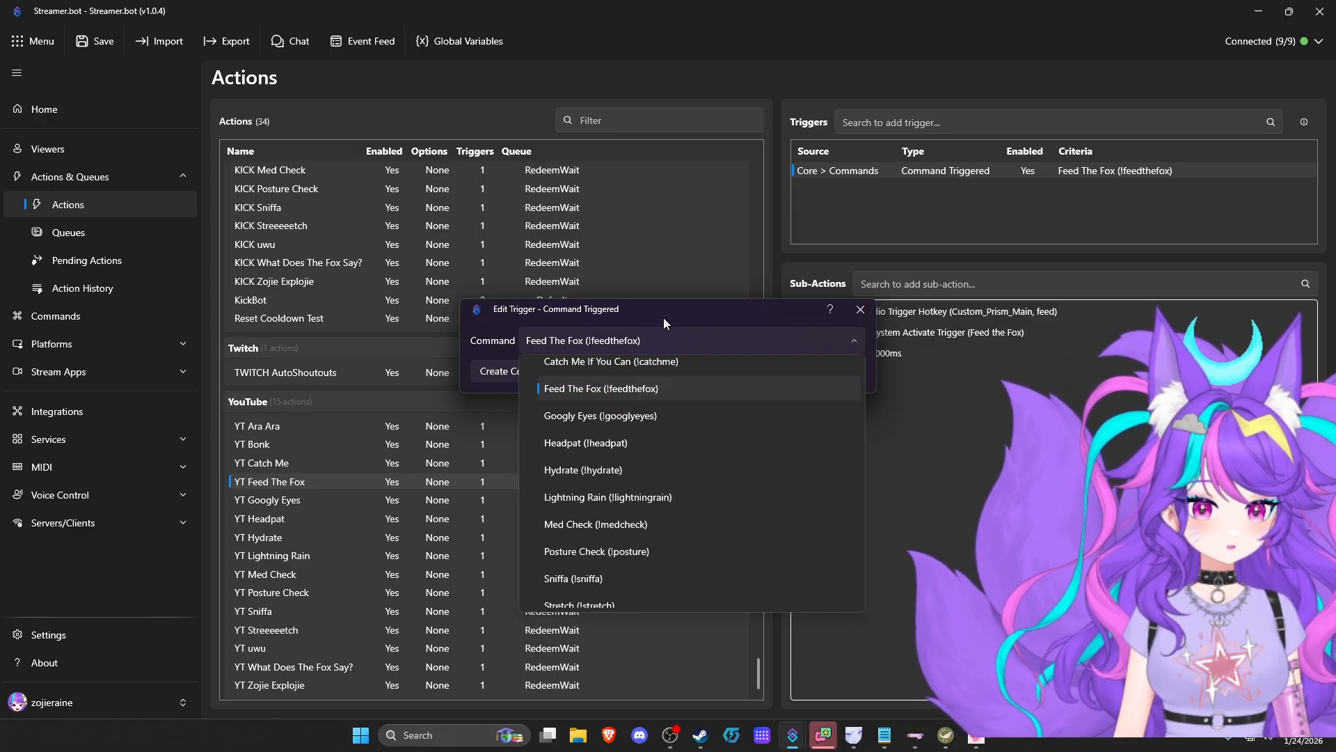
left_click(662, 317)
left_click(861, 309)
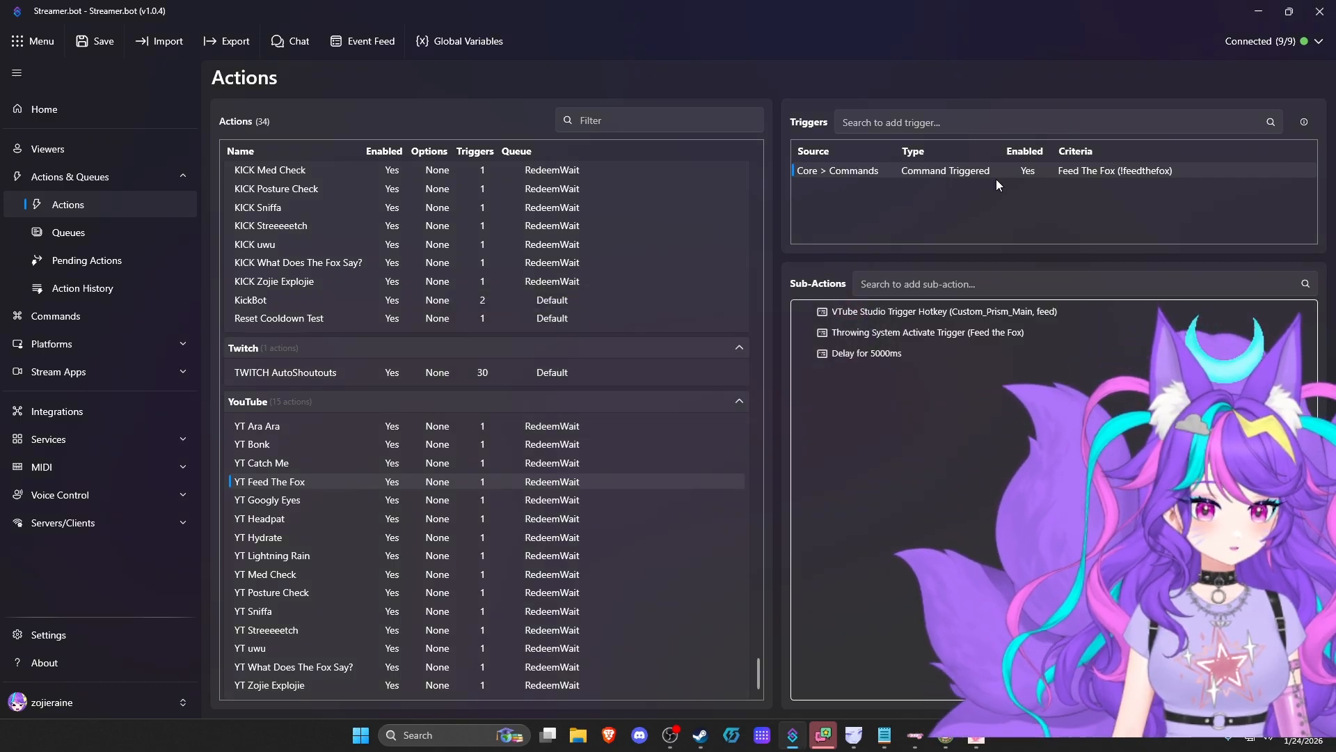
Open a new Command Triggered trigger for YT Feed The Fox, browse all its selectable commands, and close it without adding
right_click(854, 195)
mouse_move(890, 356)
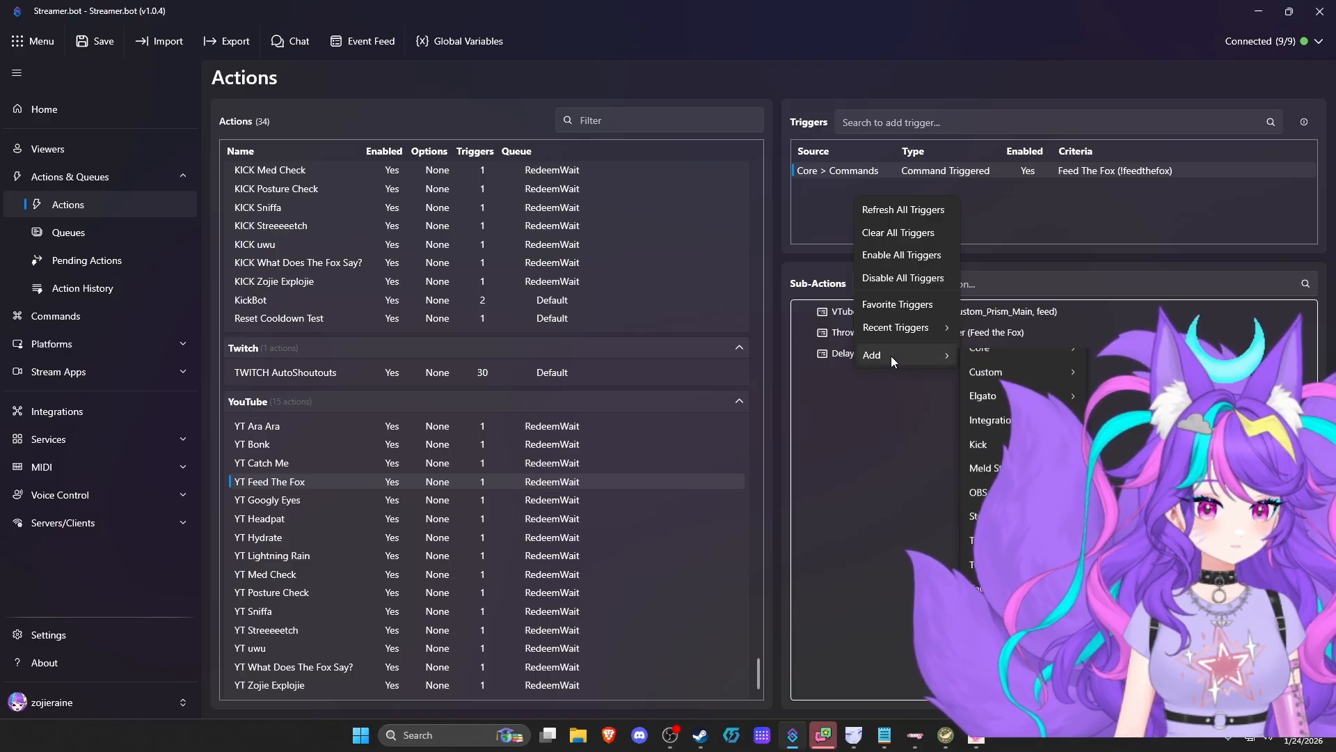
mouse_move(1004, 365)
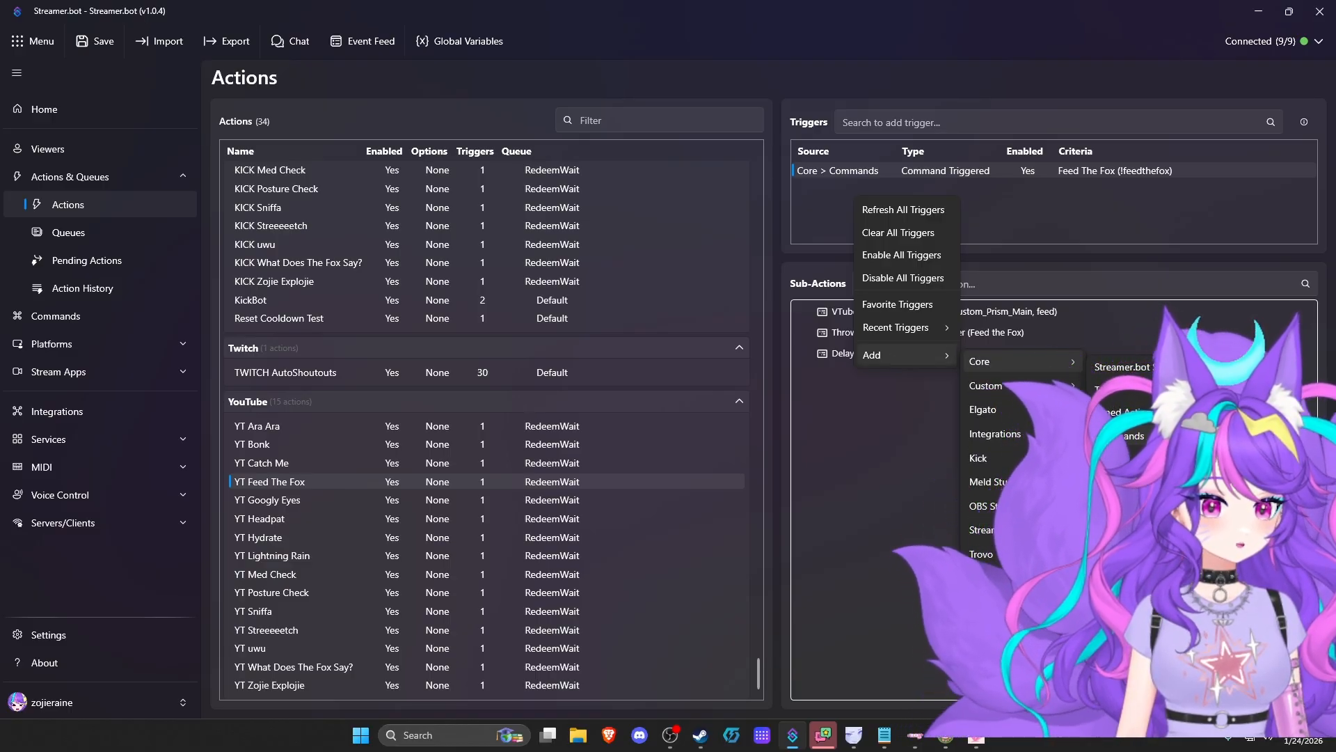
left_click(1252, 393)
left_click(689, 338)
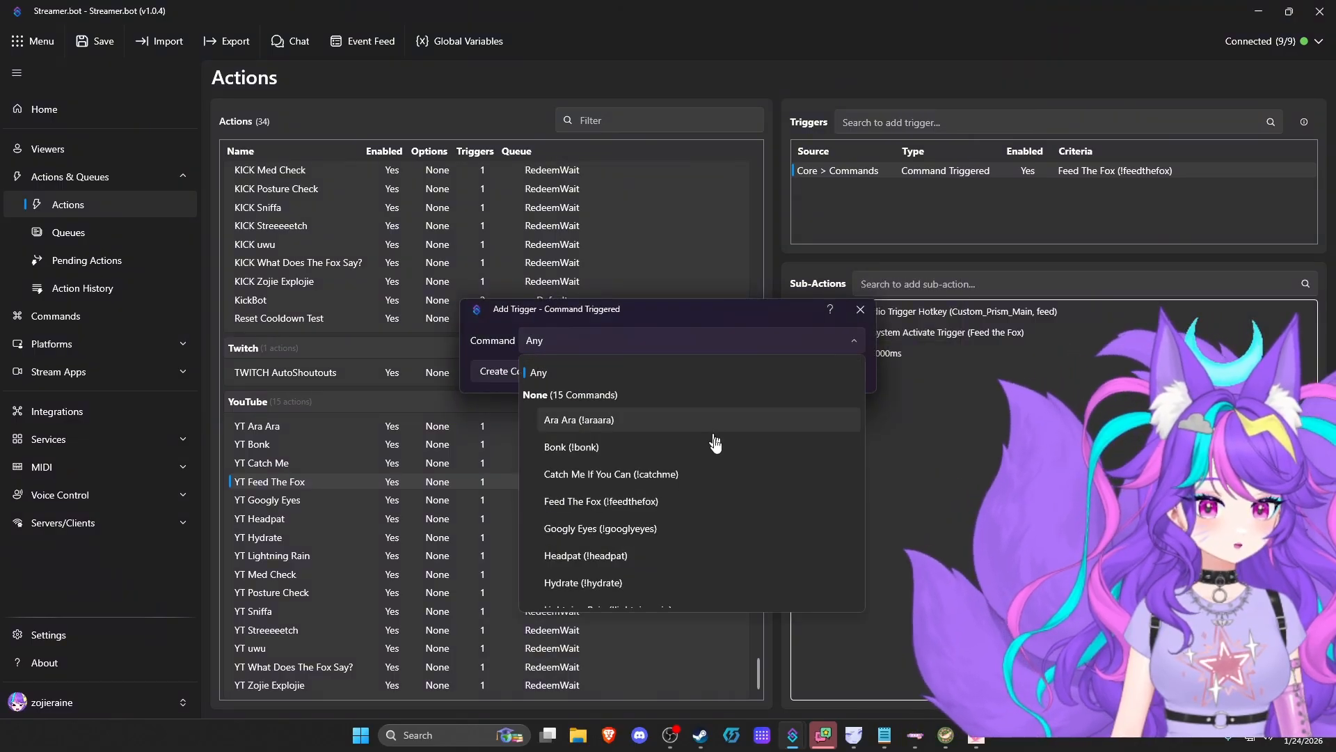
scroll(717, 453, "down", 3)
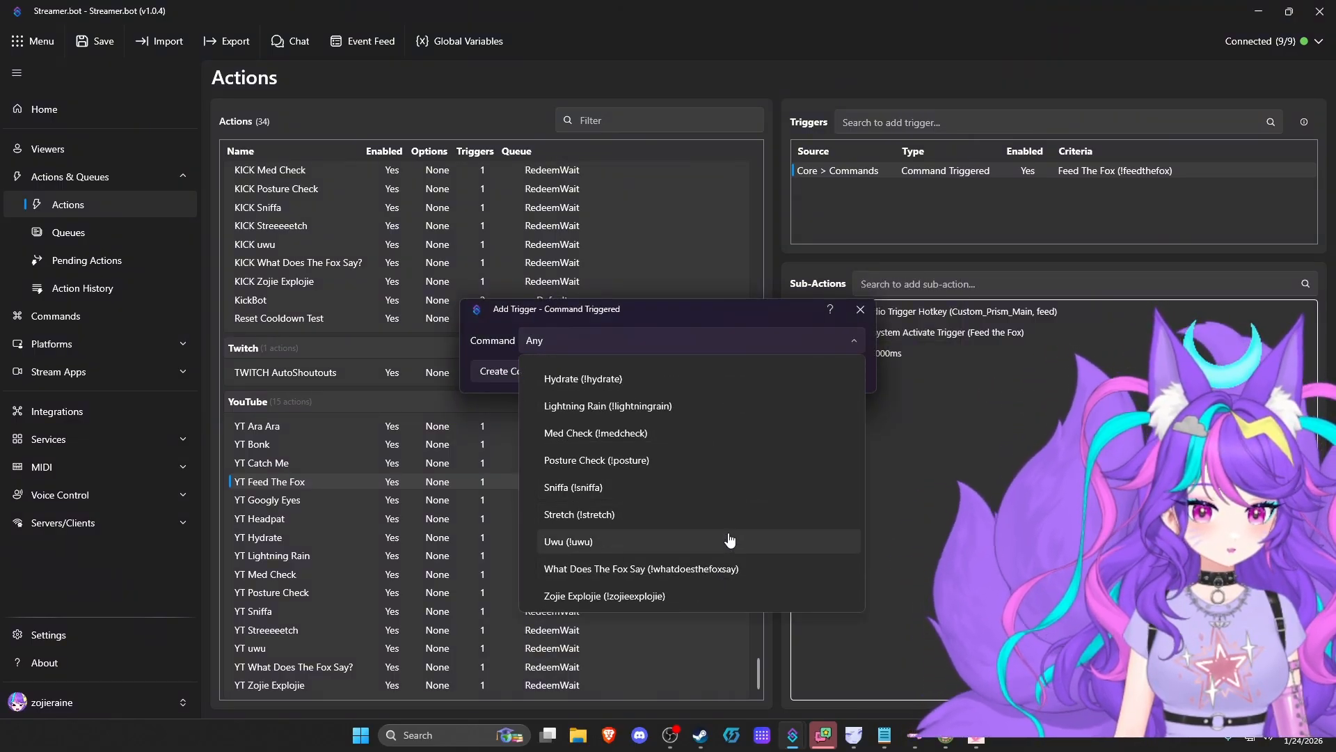
scroll(729, 540, "up", 3)
left_click(860, 309)
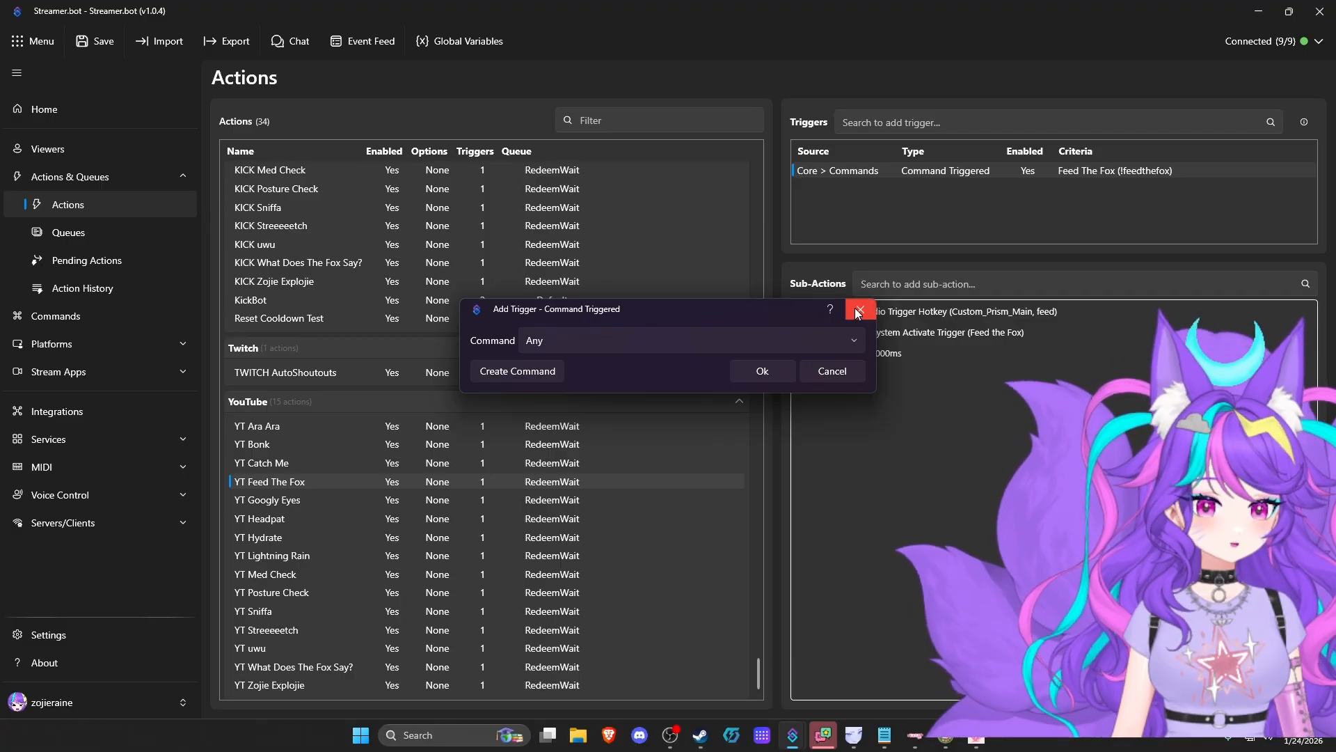
left_click(860, 309)
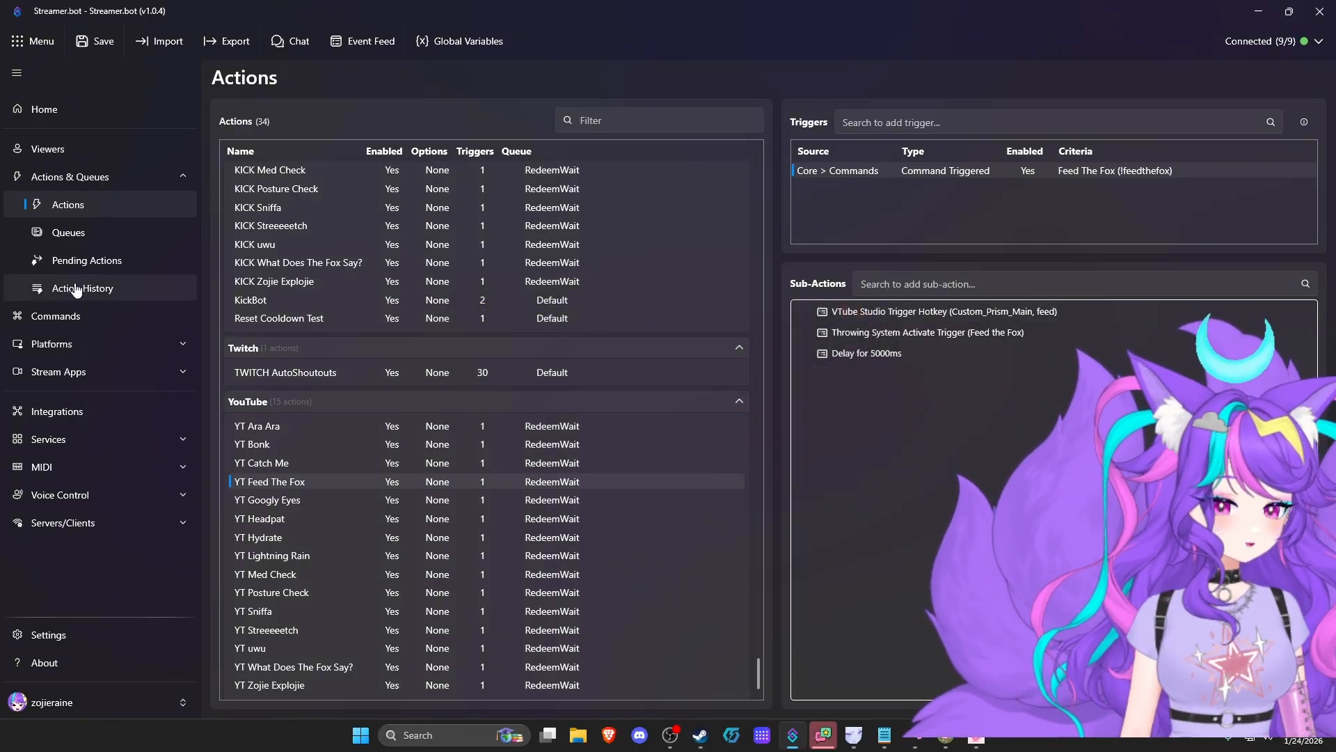
Go to the Commands page, view the name and command fields of a blank new command, and discard it
left_click(107, 320)
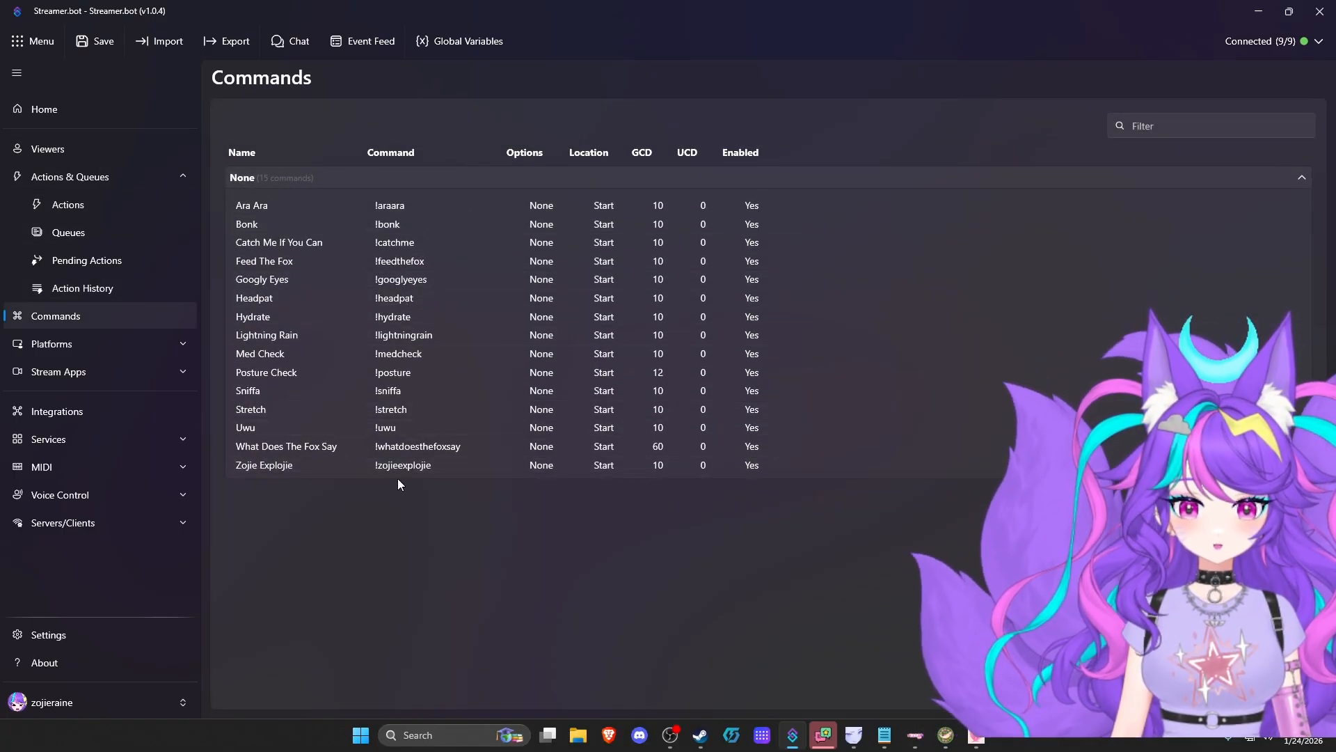
right_click(288, 508)
left_click(309, 523)
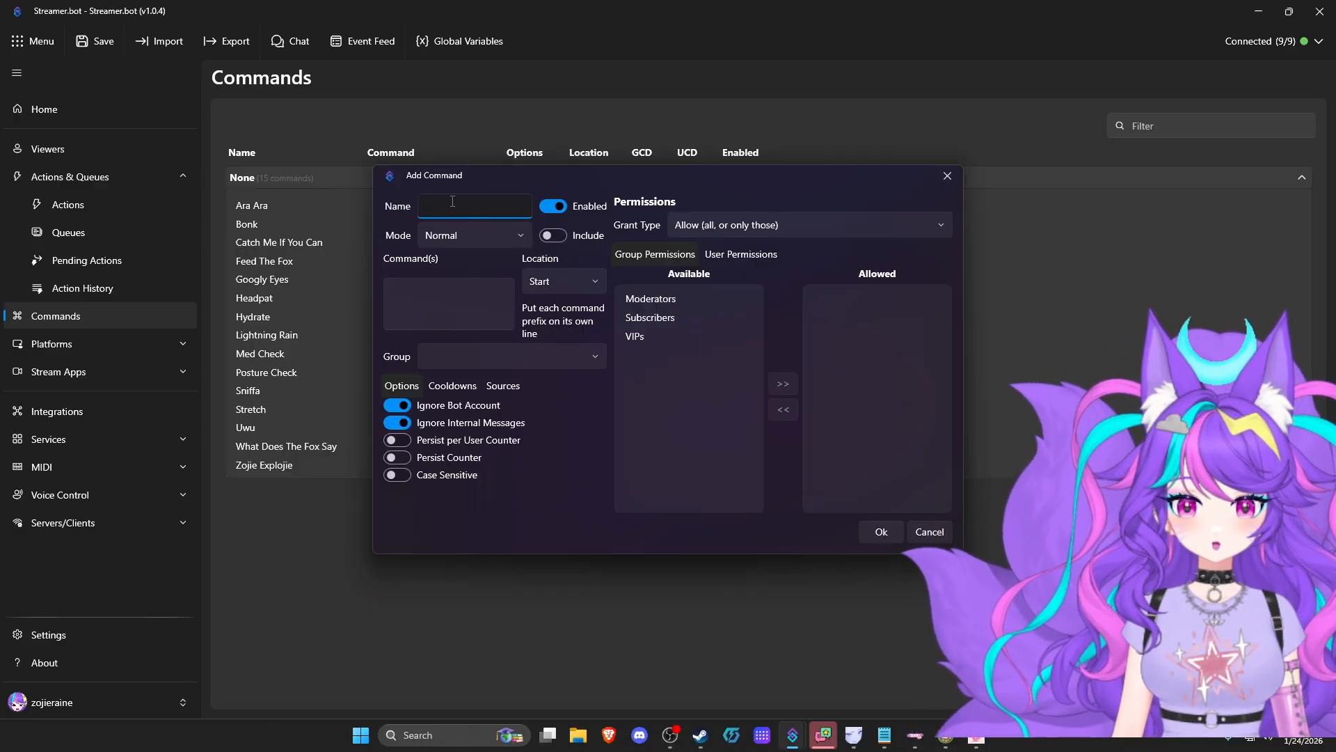
left_click(410, 288)
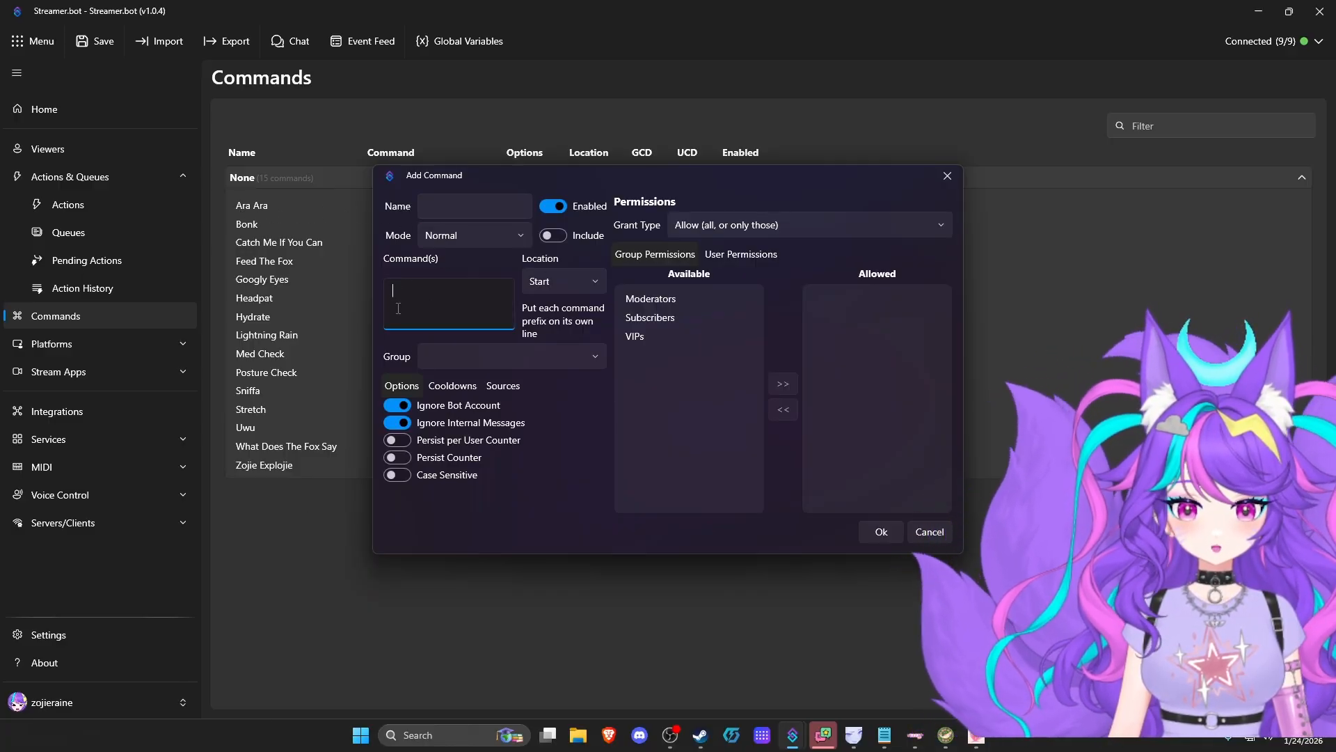
left_click(947, 176)
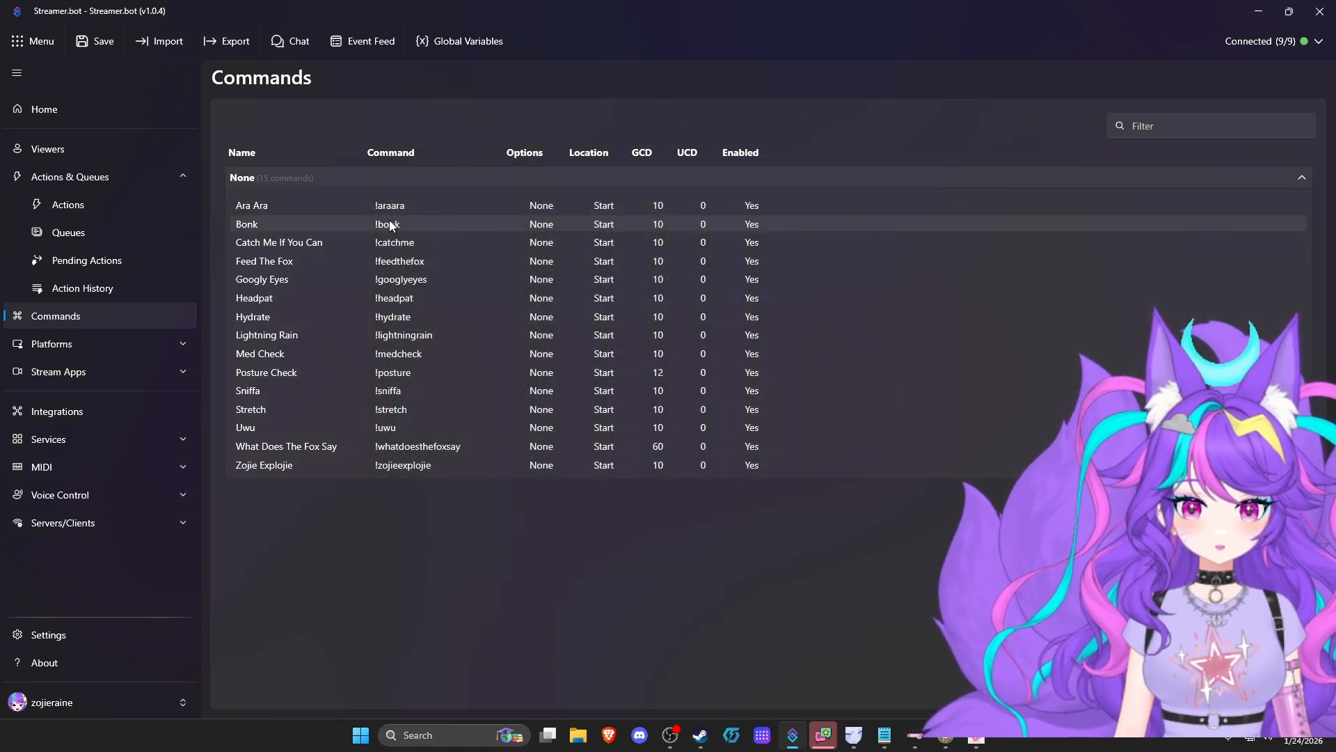
Open the Feed The Fox command for editing and examine its cooldown settings and command text
right_click(364, 208)
left_click(257, 353)
right_click(266, 260)
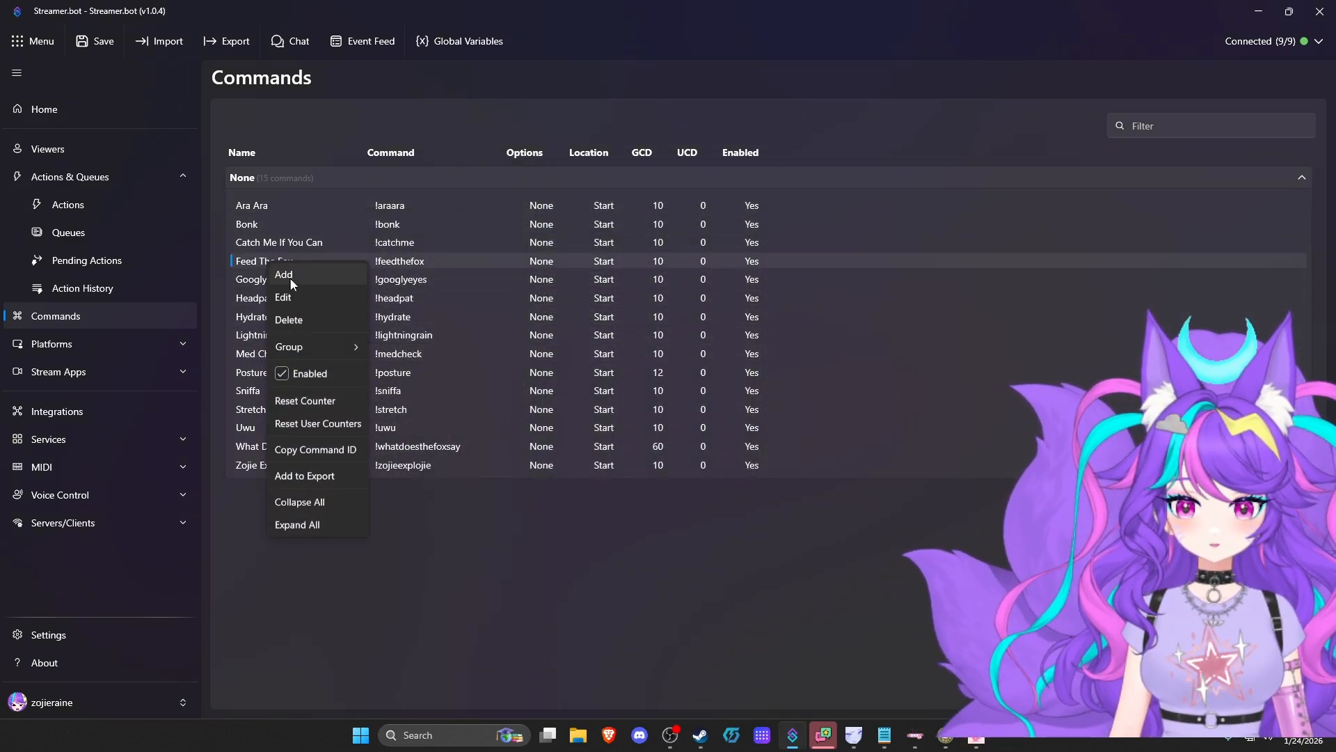
left_click(301, 296)
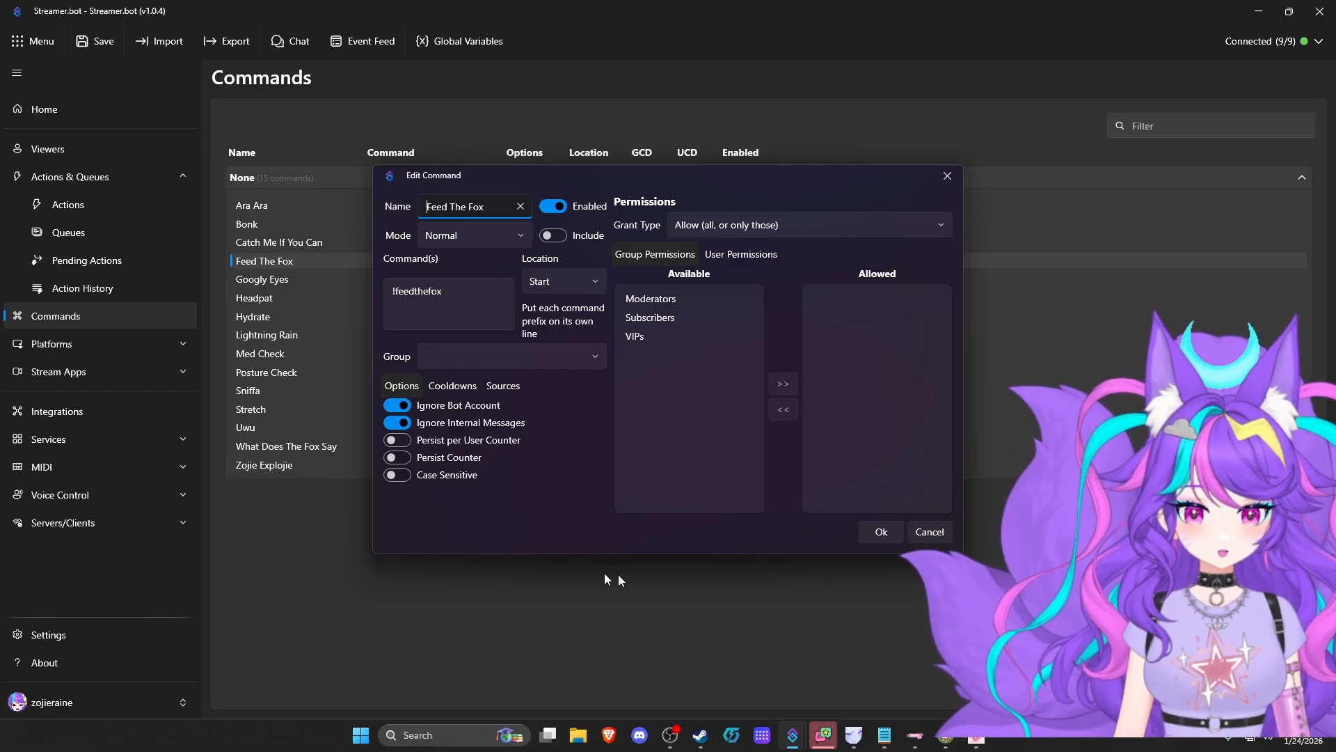
left_click(448, 389)
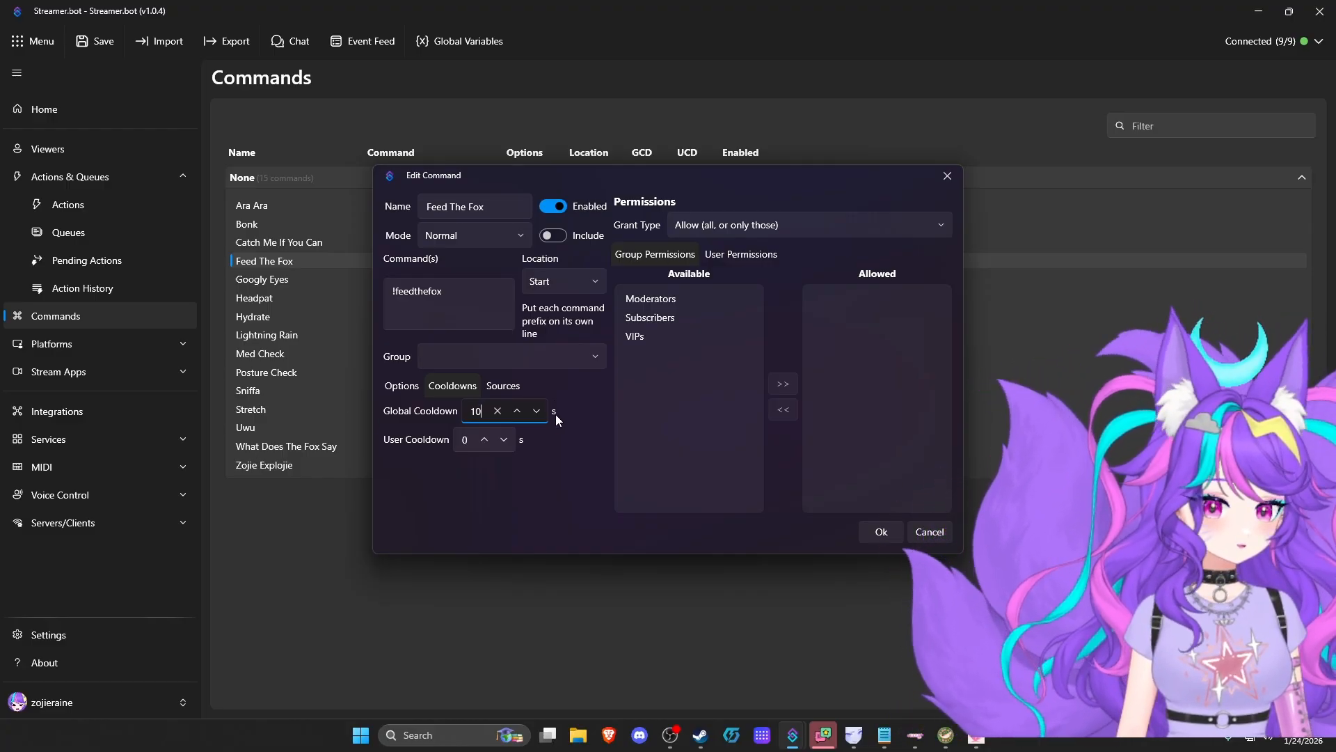
triple_click(457, 291)
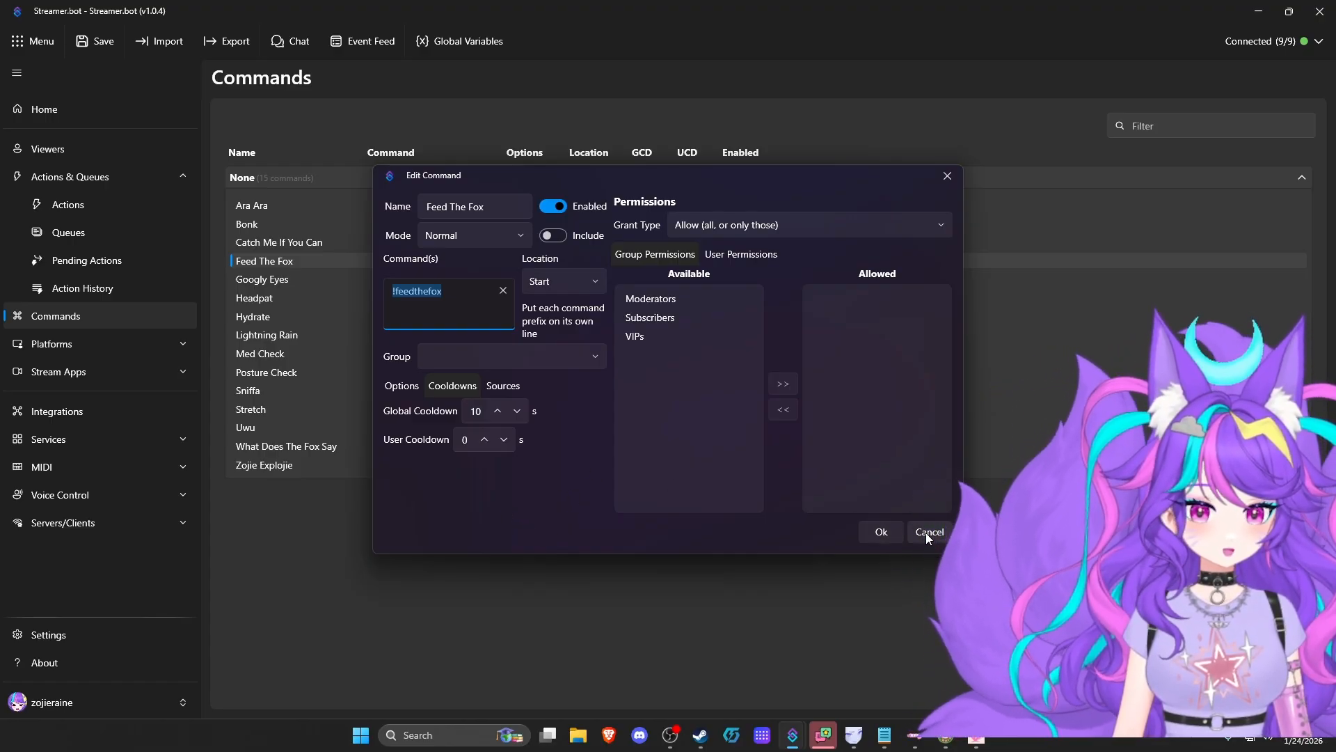
Examine the Feed The Fox command's message sources and options, and close it without saving
left_click(502, 386)
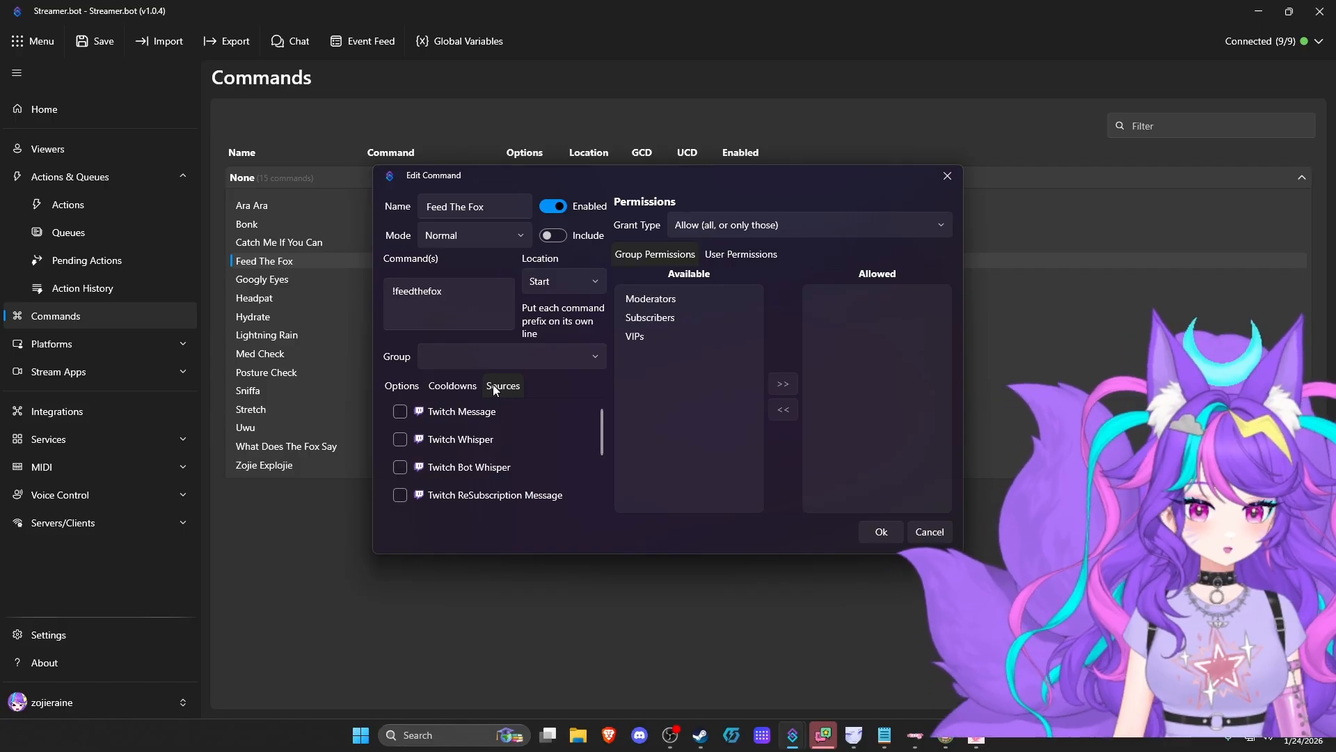
scroll(541, 447, "down", 3)
scroll(540, 447, "down", 1)
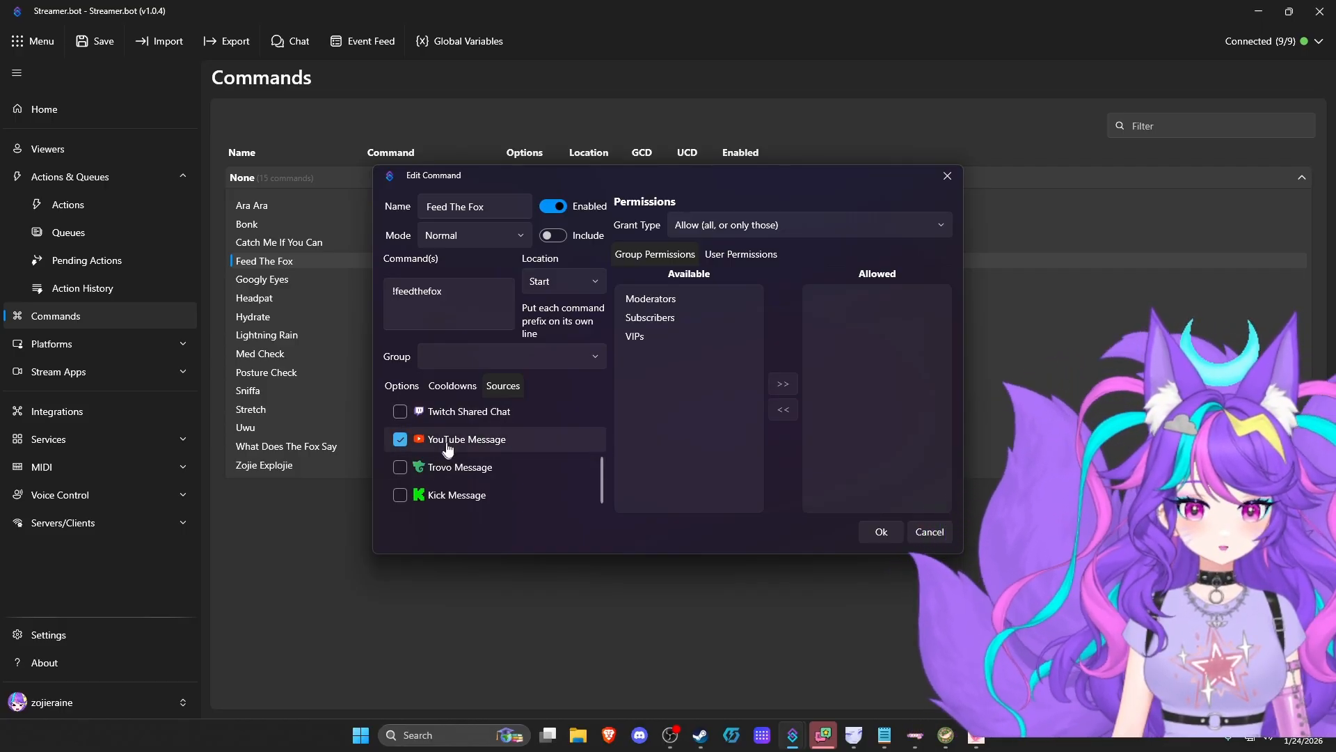
scroll(477, 464, "up", 3)
scroll(483, 415, "down", 3)
left_click(480, 440)
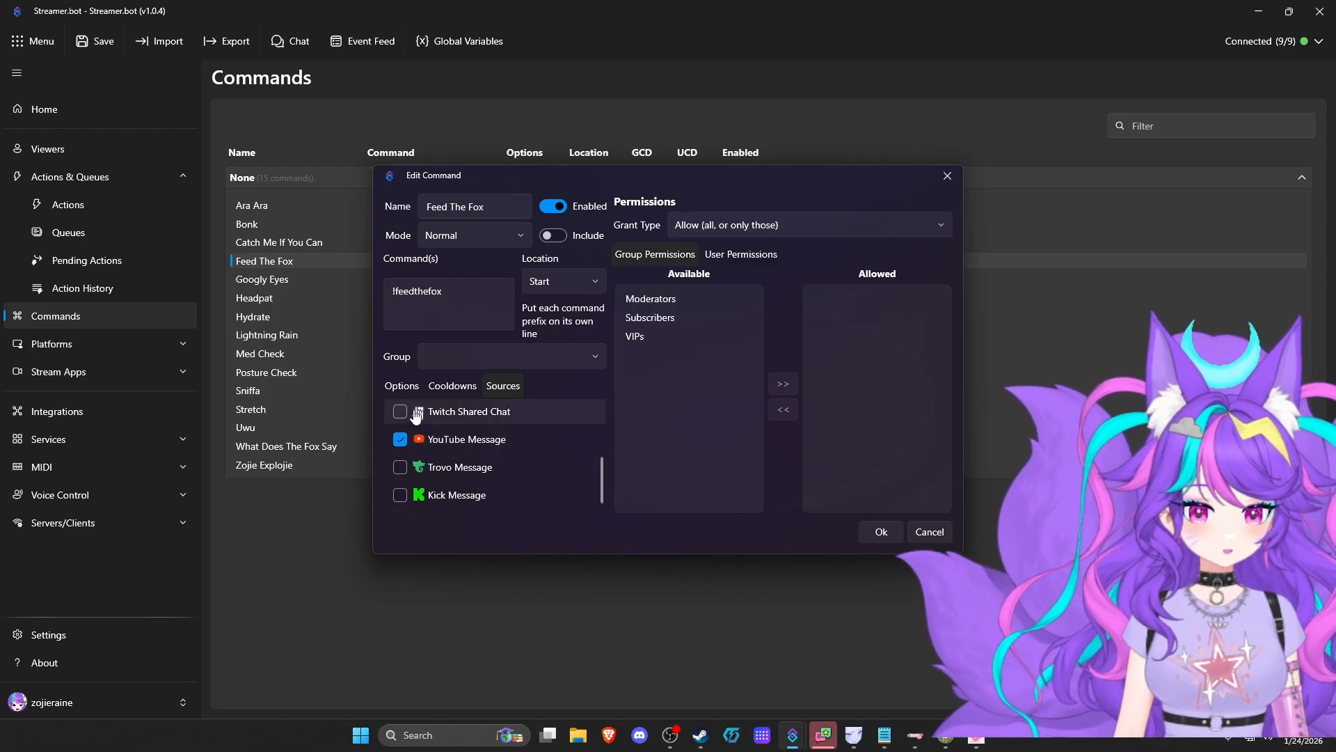
scroll(468, 449, "up", 3)
scroll(480, 430, "down", 3)
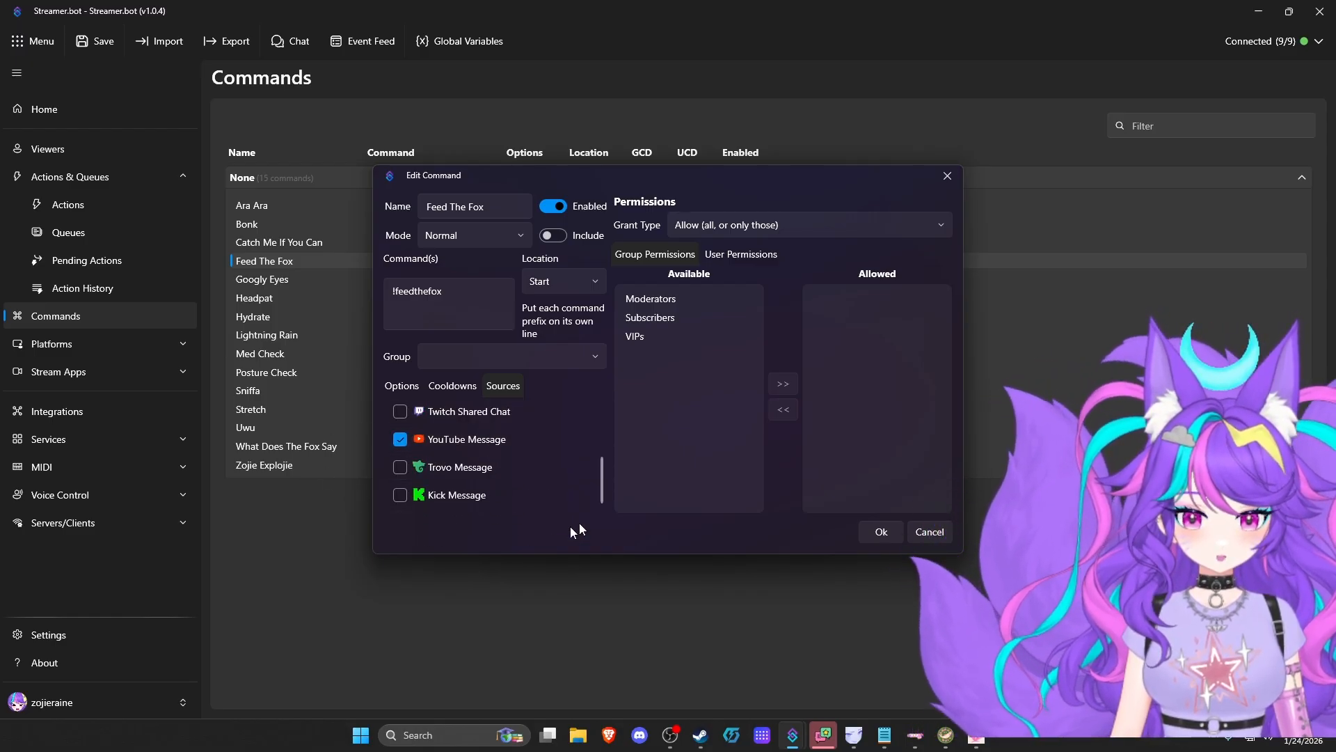
left_click(400, 387)
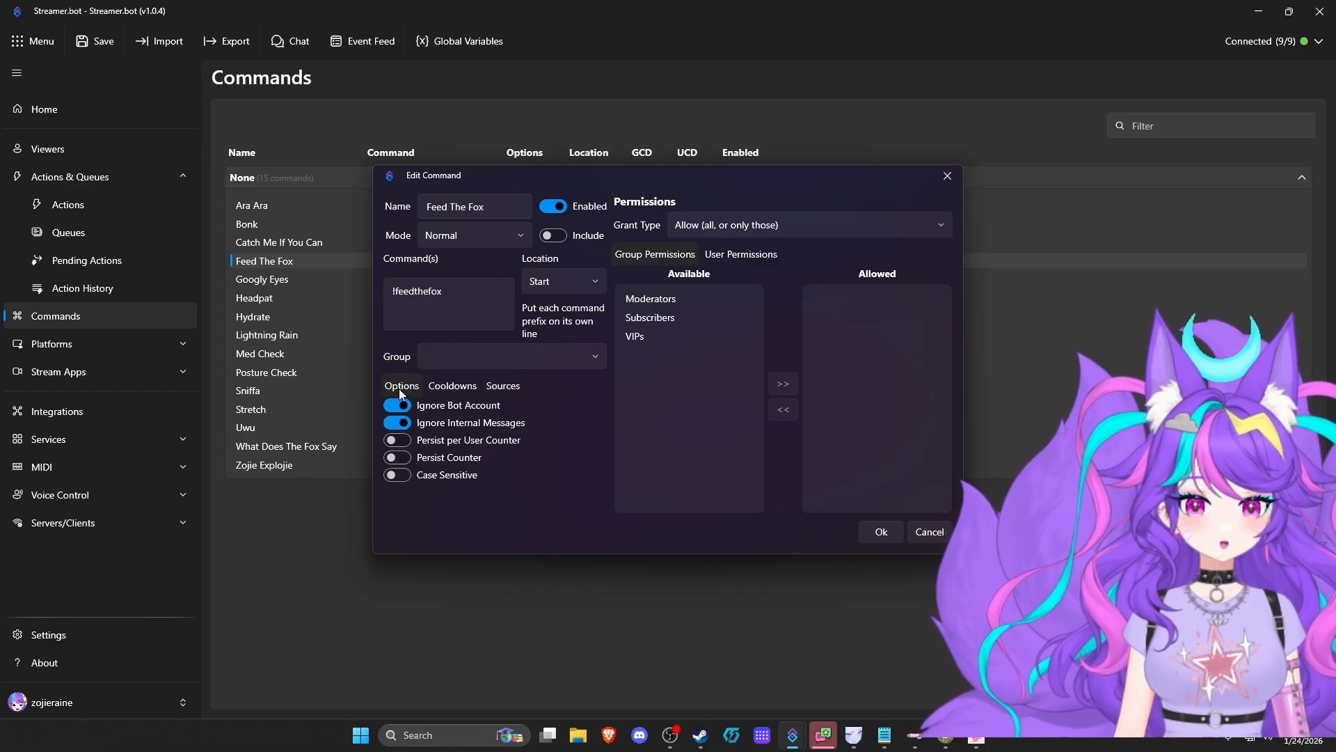
left_click(929, 532)
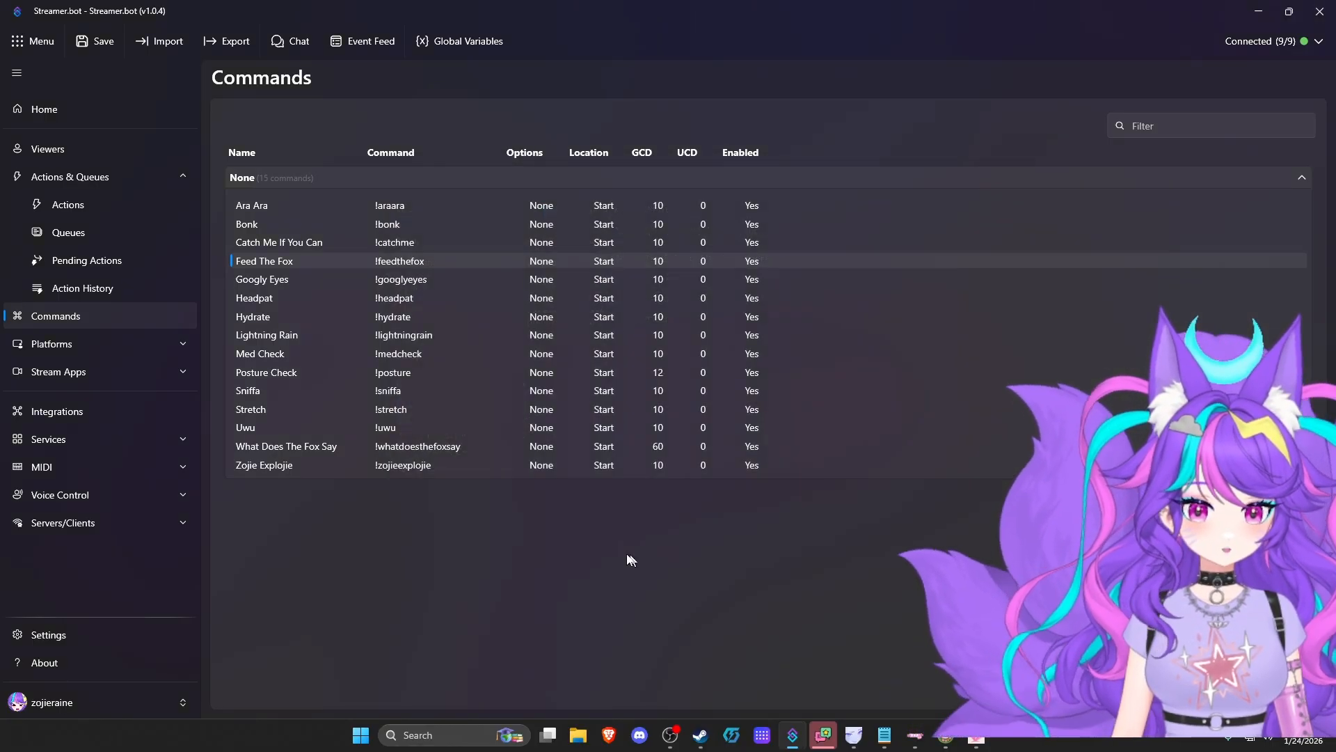
Return to the Actions list, select the VTube Studio Trigger Hotkey sub-action, and view the list of connected services
left_click(96, 203)
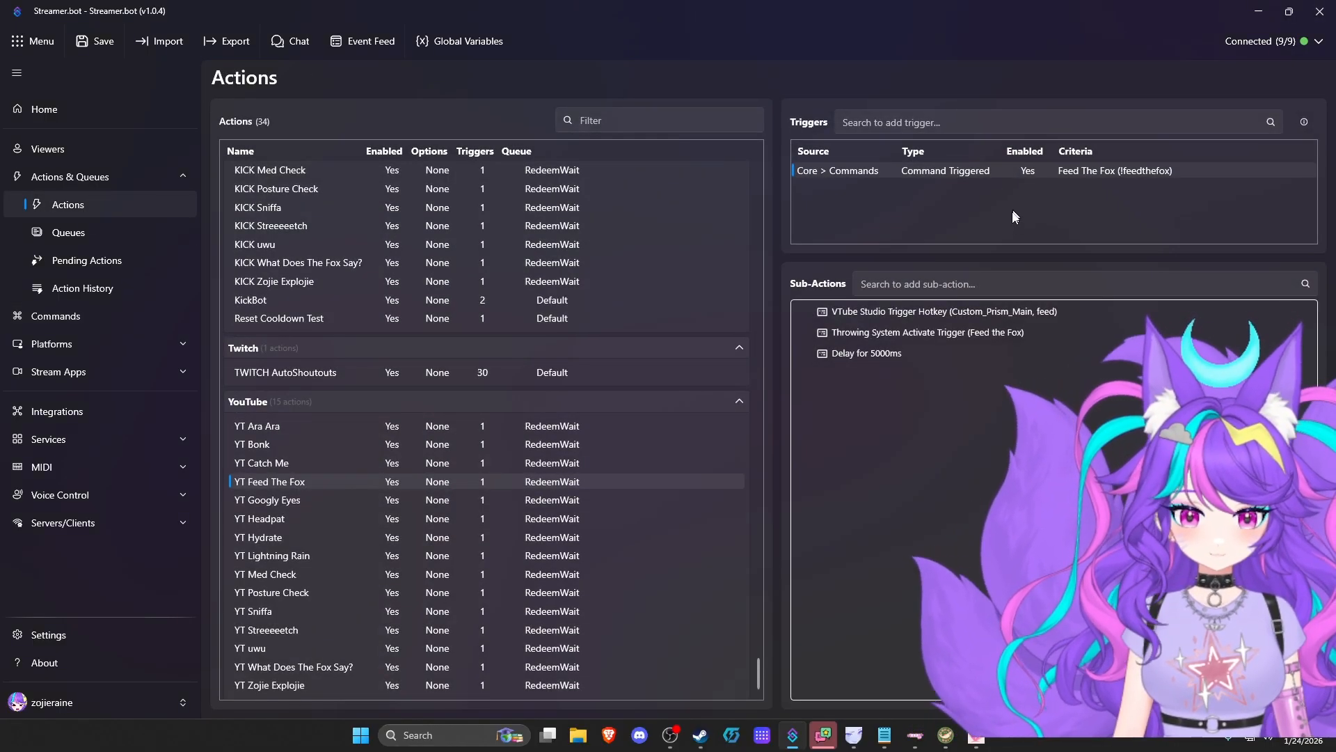
left_click(902, 313)
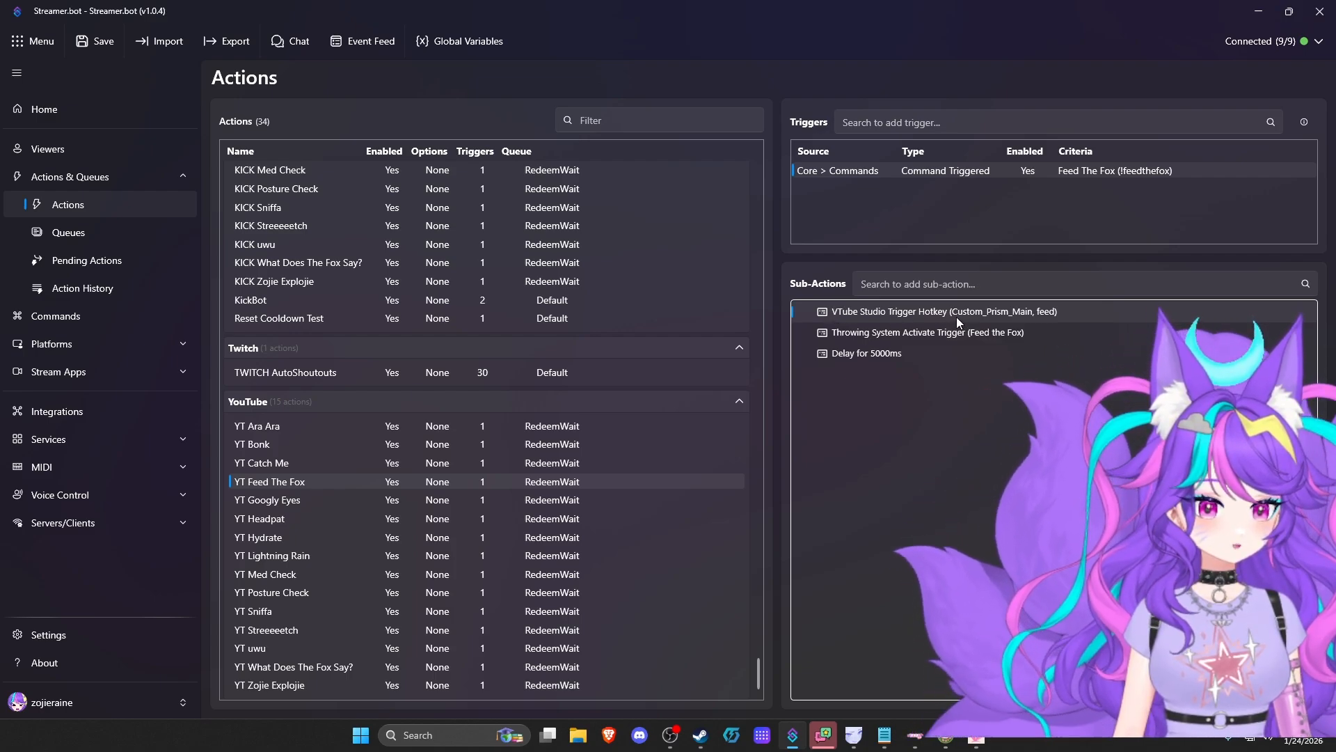
left_click(1242, 43)
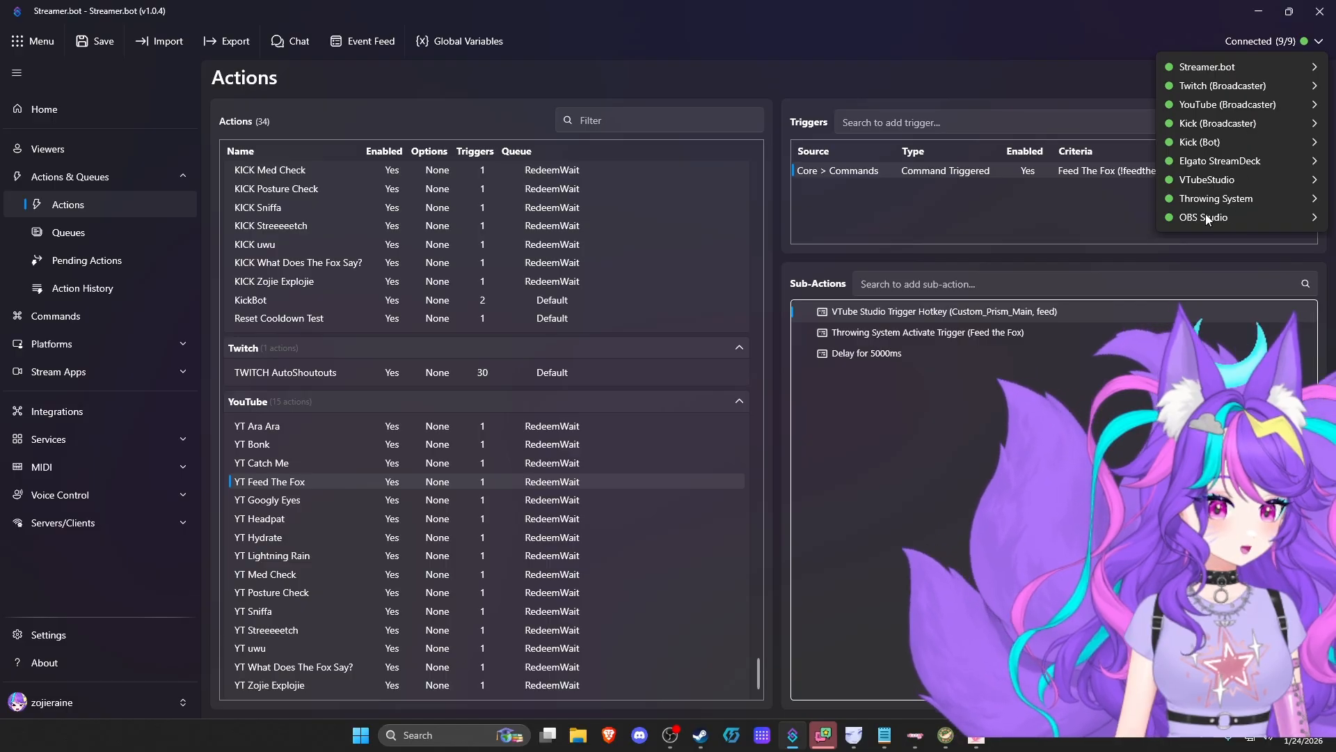
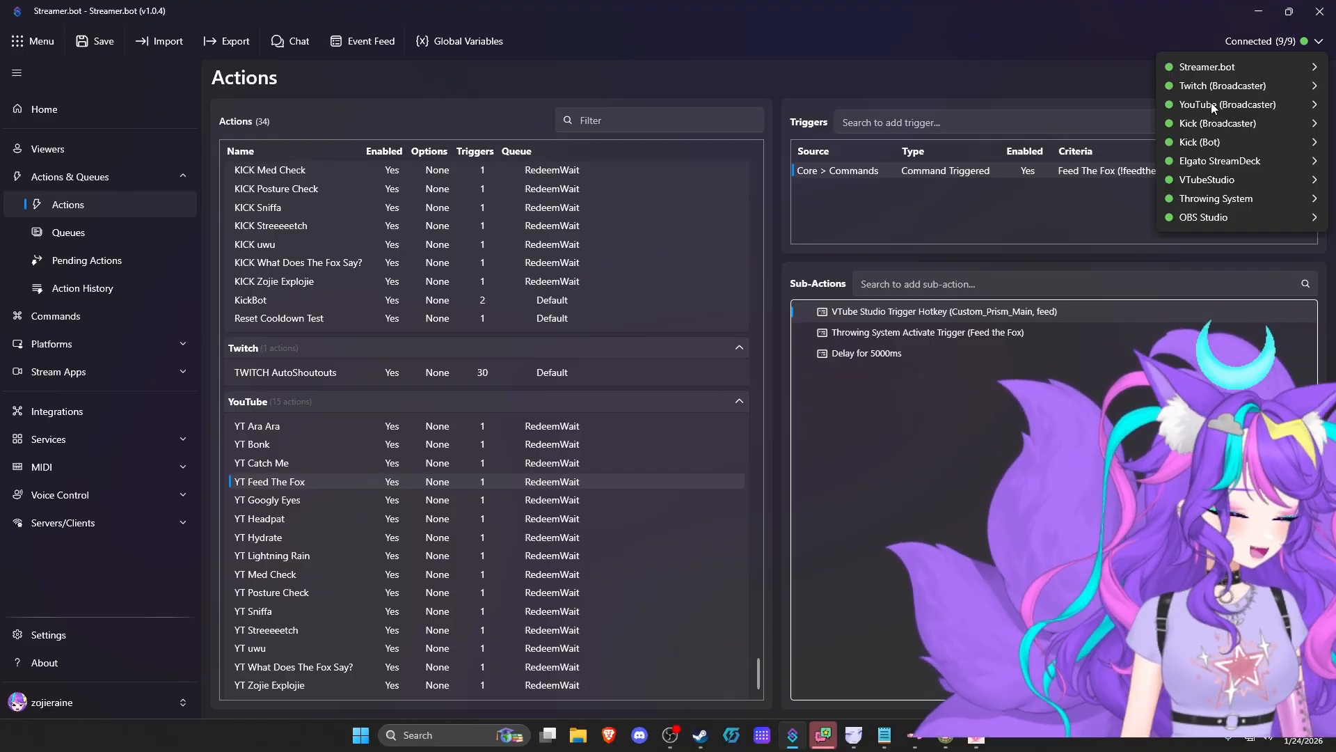
left_click(885, 425)
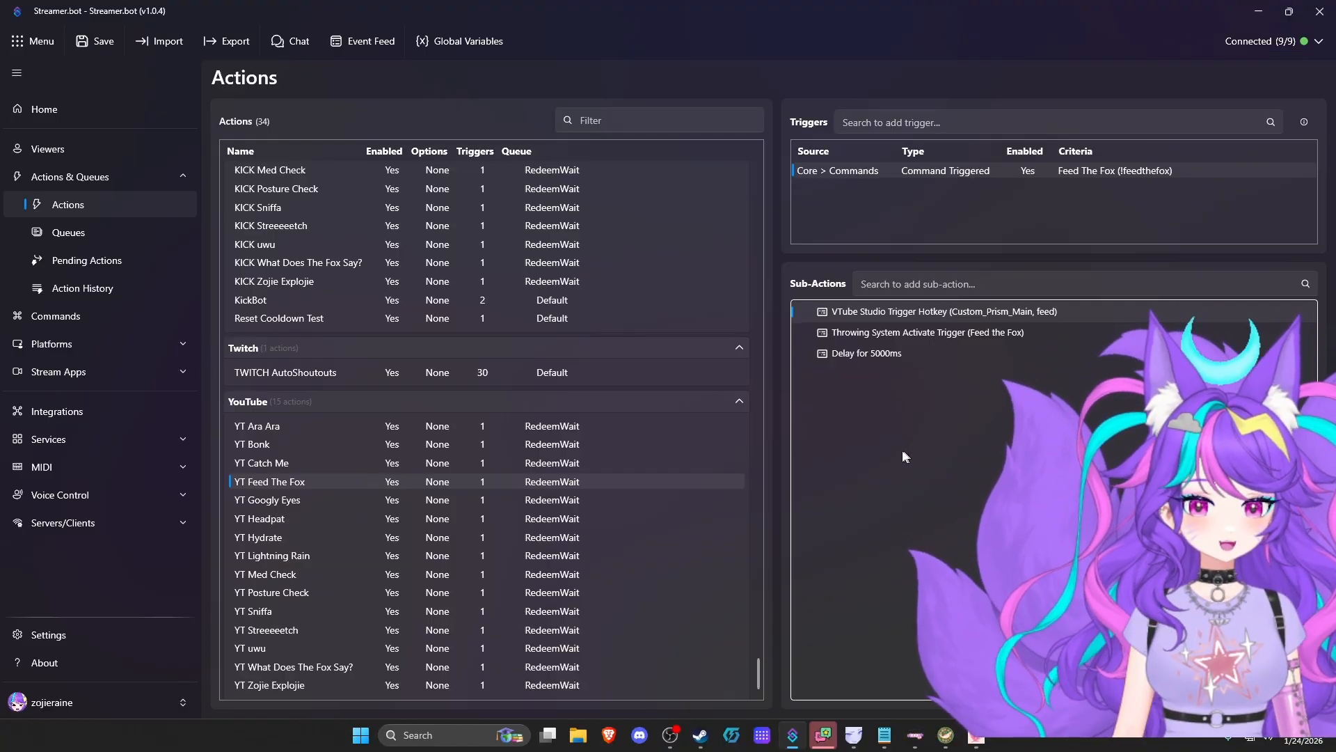
Select the TWITCH AutoShoutouts action and look through its First Words triggers
left_click(283, 374)
scroll(946, 226, "down", 5)
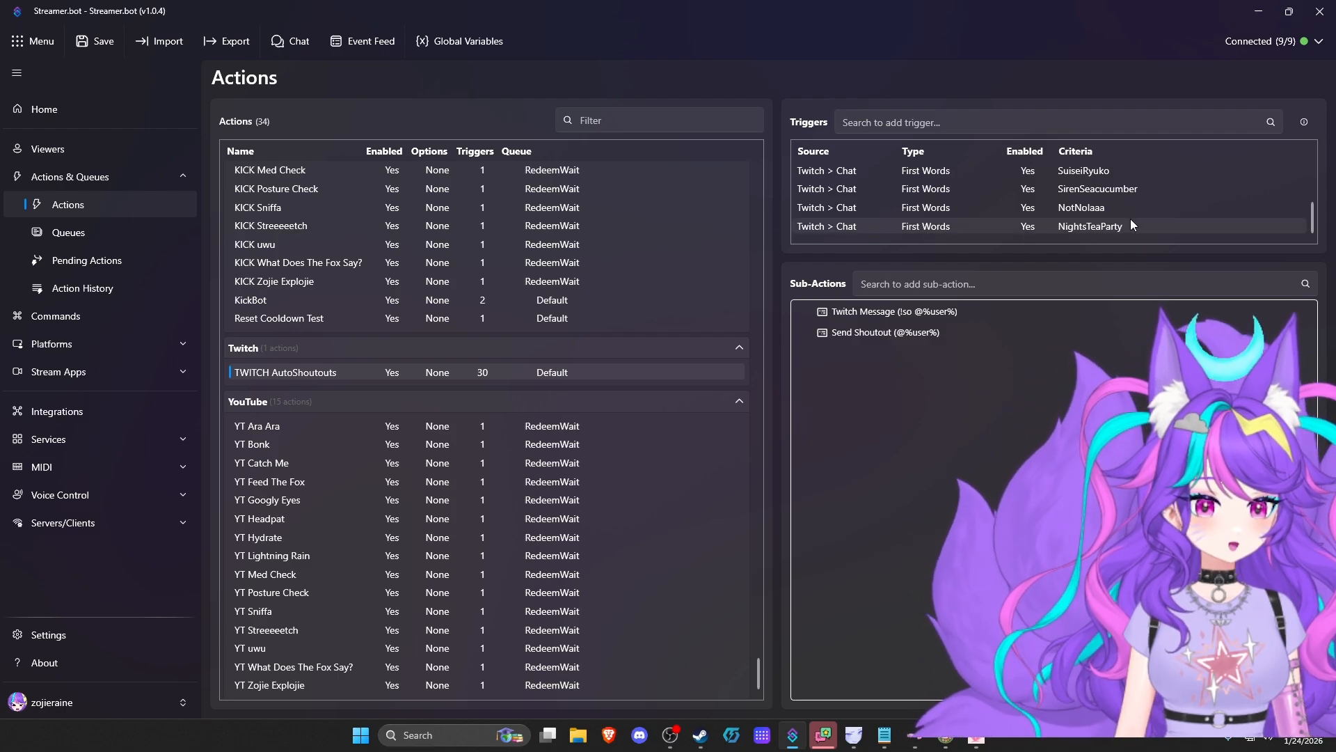
scroll(1103, 215, "up", 5)
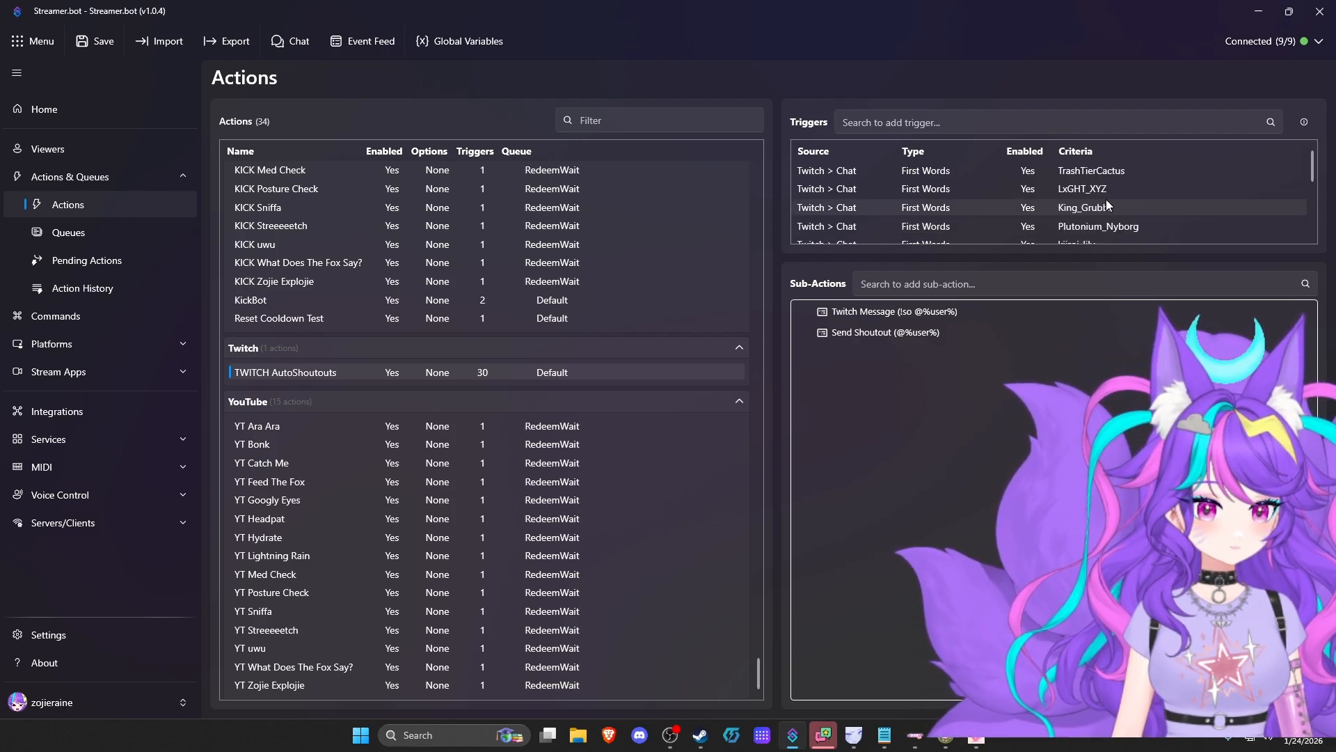
Look through the remaining First Words triggers of TWITCH AutoShoutouts and inspect its Twitch Message and Send Shoutout sub-actions
scroll(1107, 202, "down", 5)
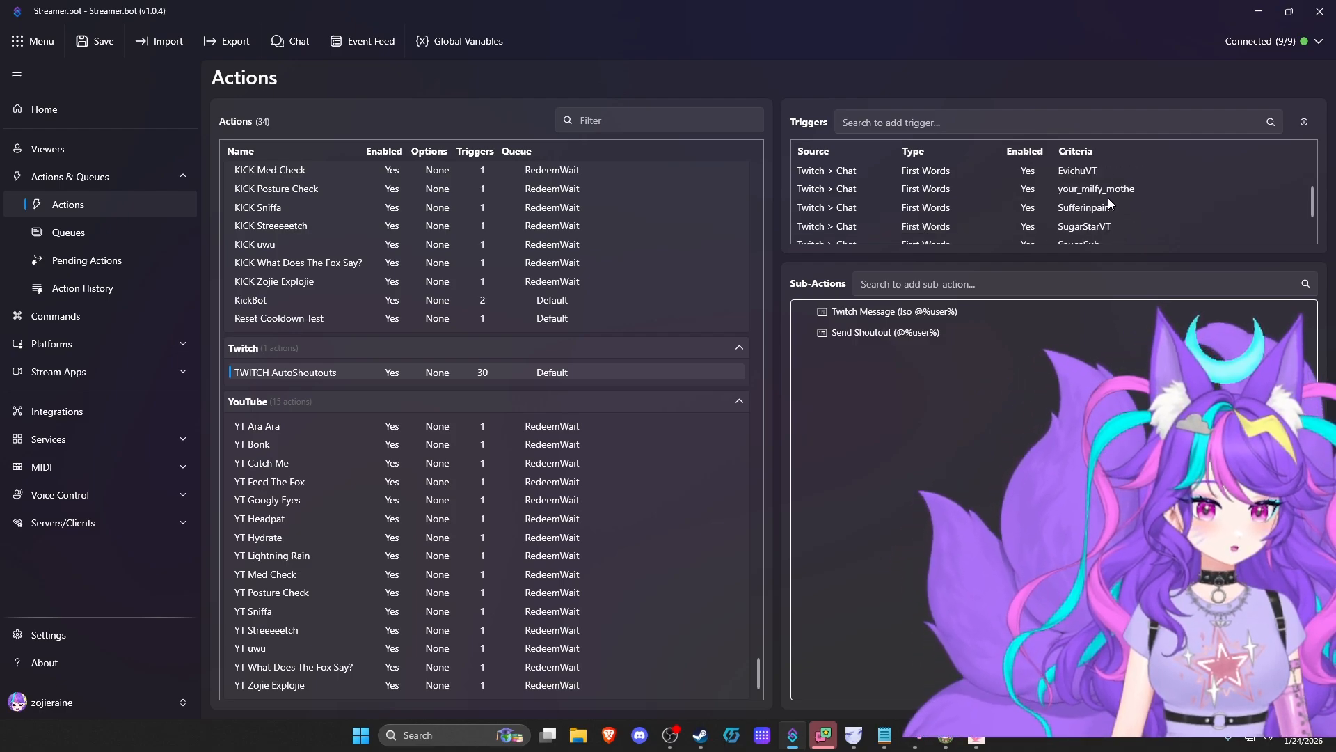
left_click(880, 310)
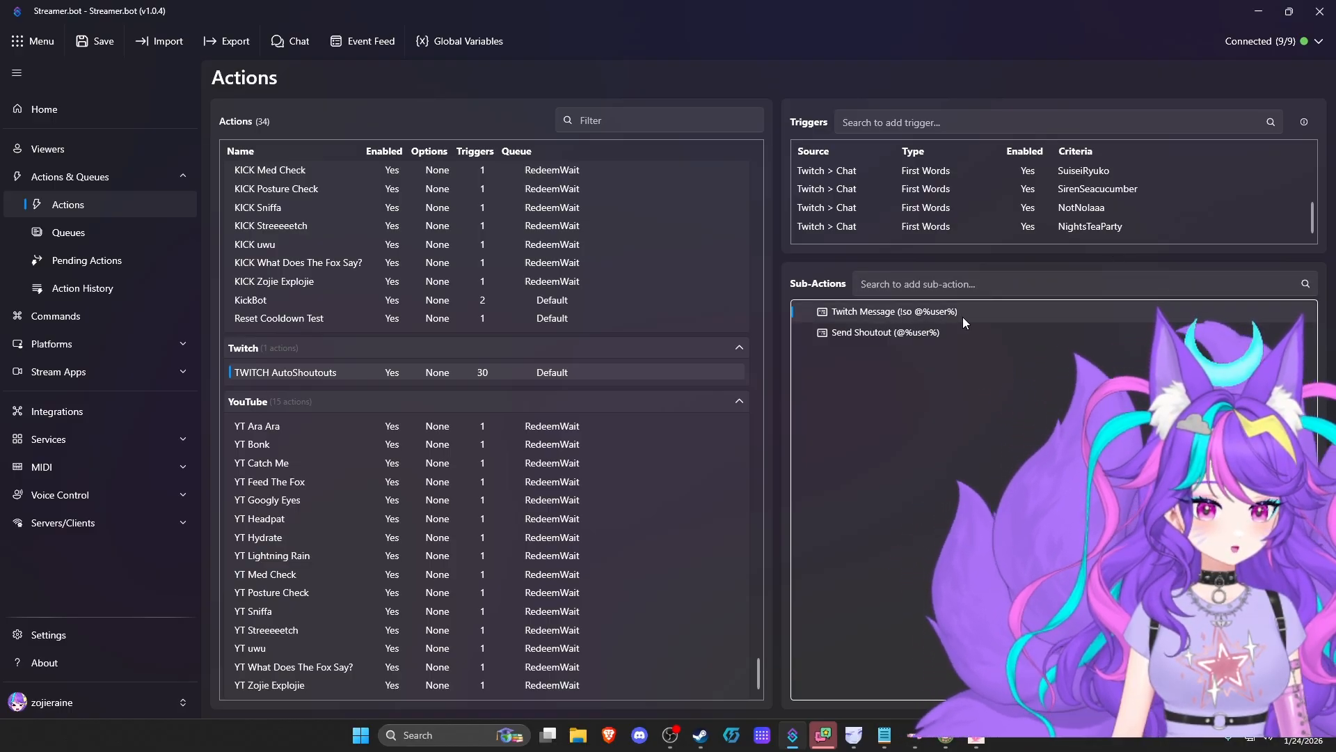
left_click(870, 337)
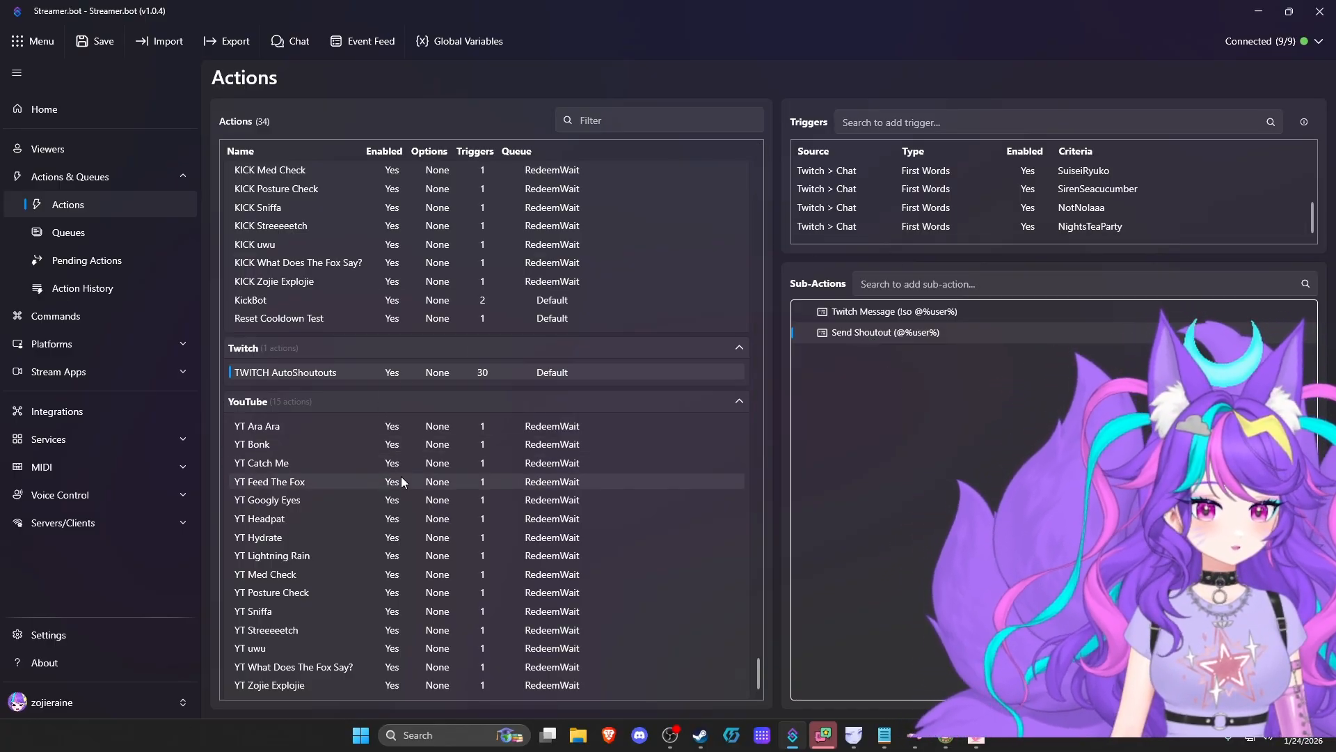
Browse the available Twitch triggers for TWITCH AutoShoutouts, including Raid, Emotes and Channel Reward, without adding one
right_click(954, 240)
mouse_move(992, 404)
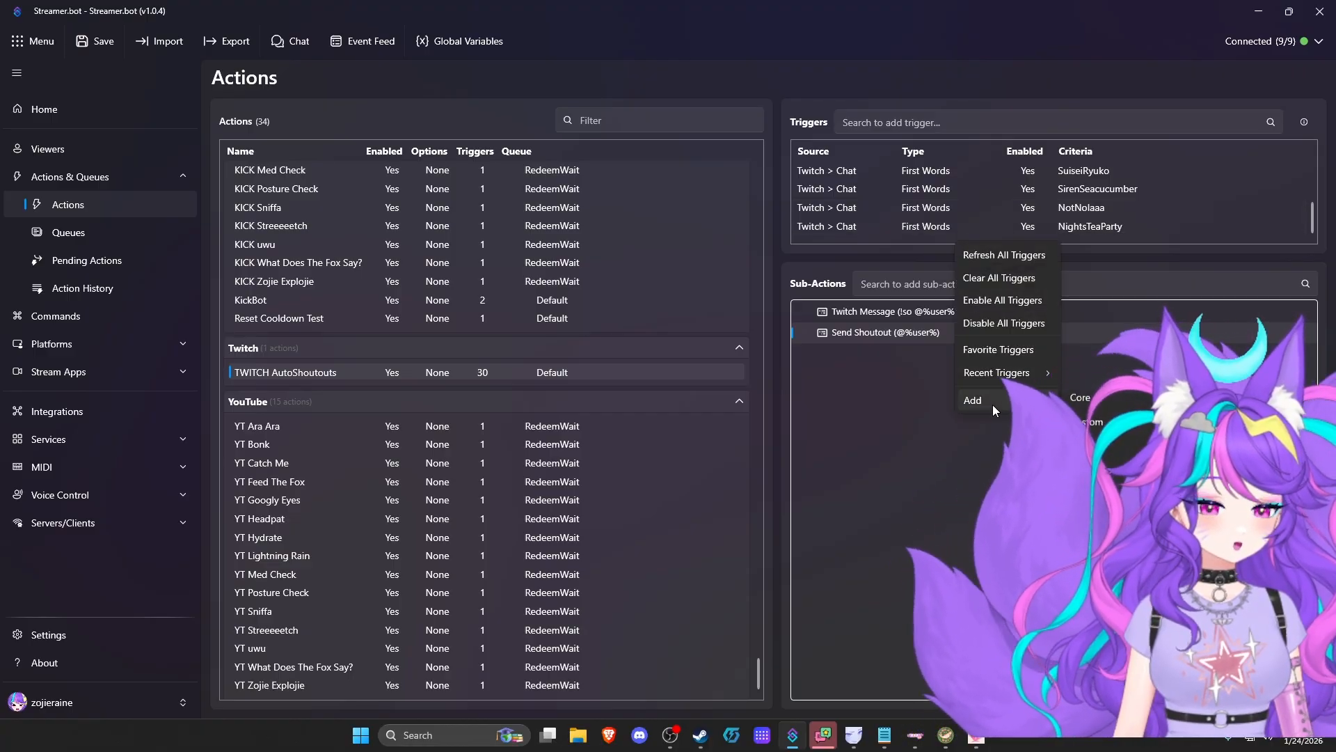
mouse_move(1114, 543)
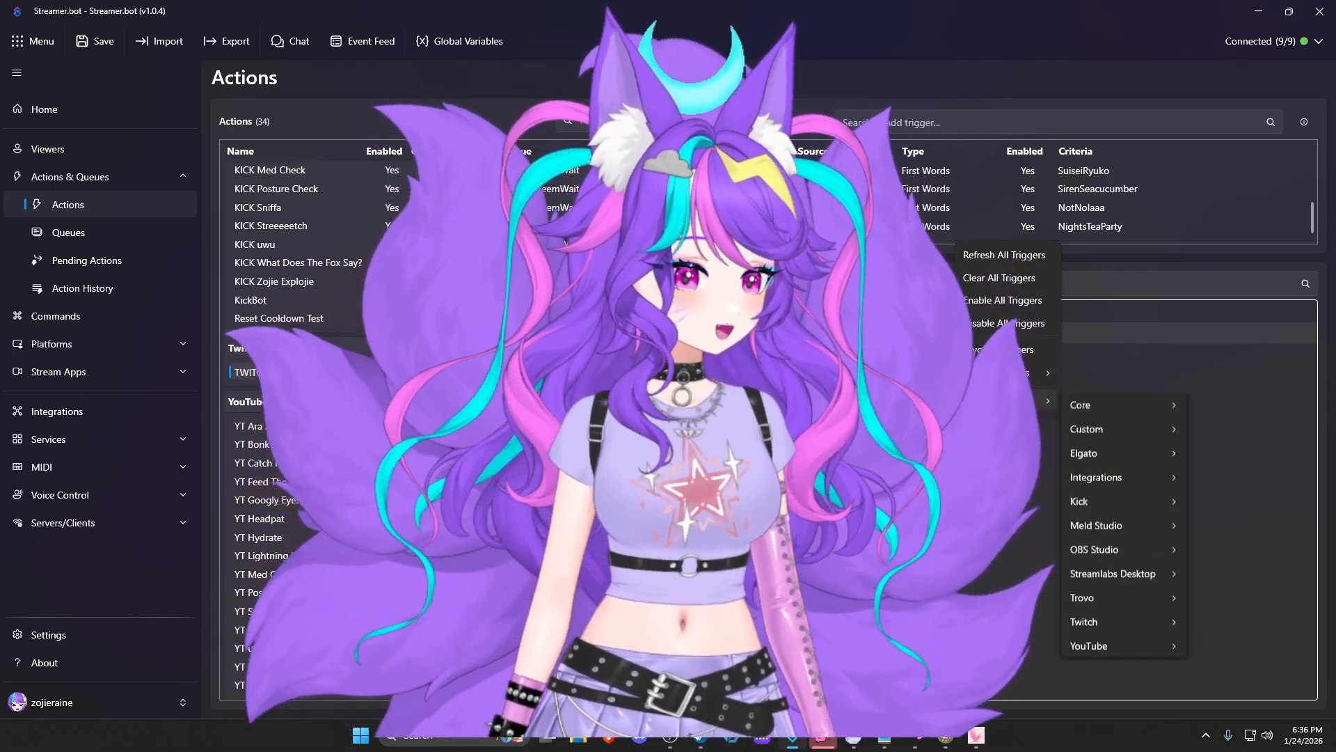
mouse_move(1109, 624)
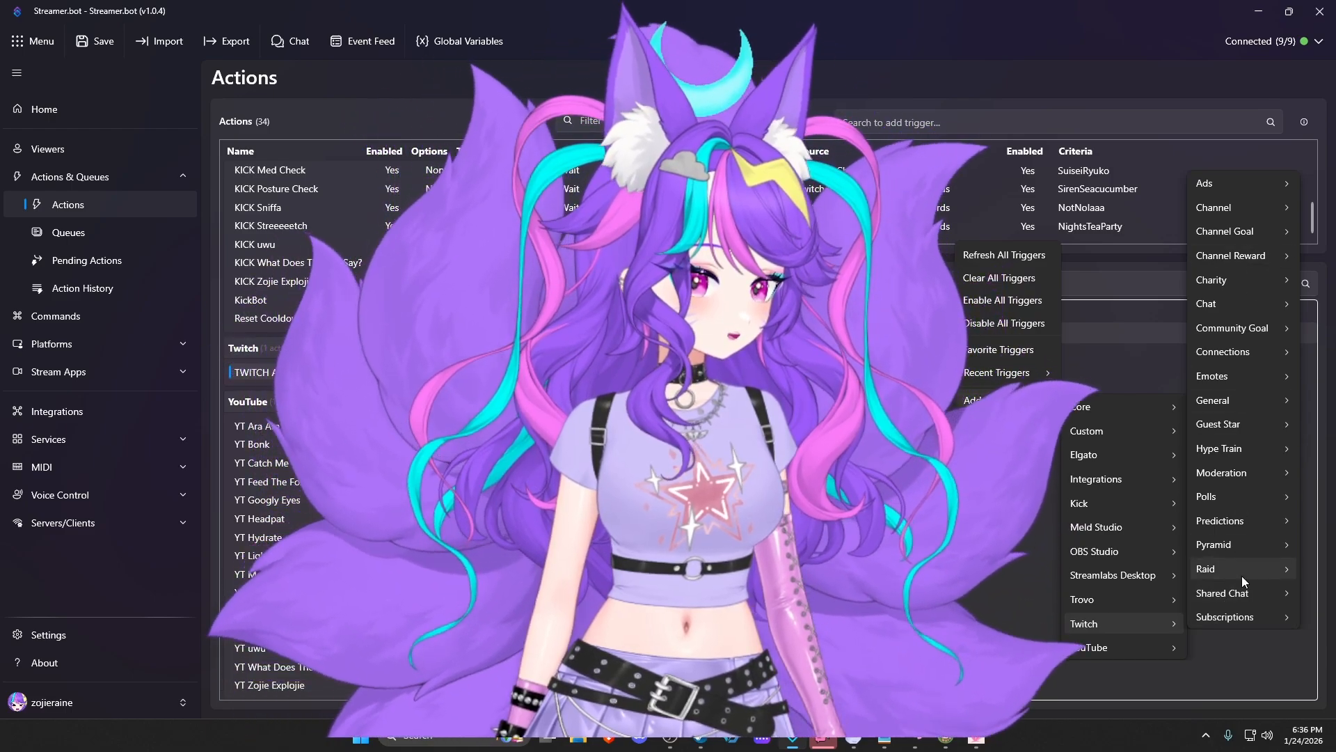
mouse_move(1241, 575)
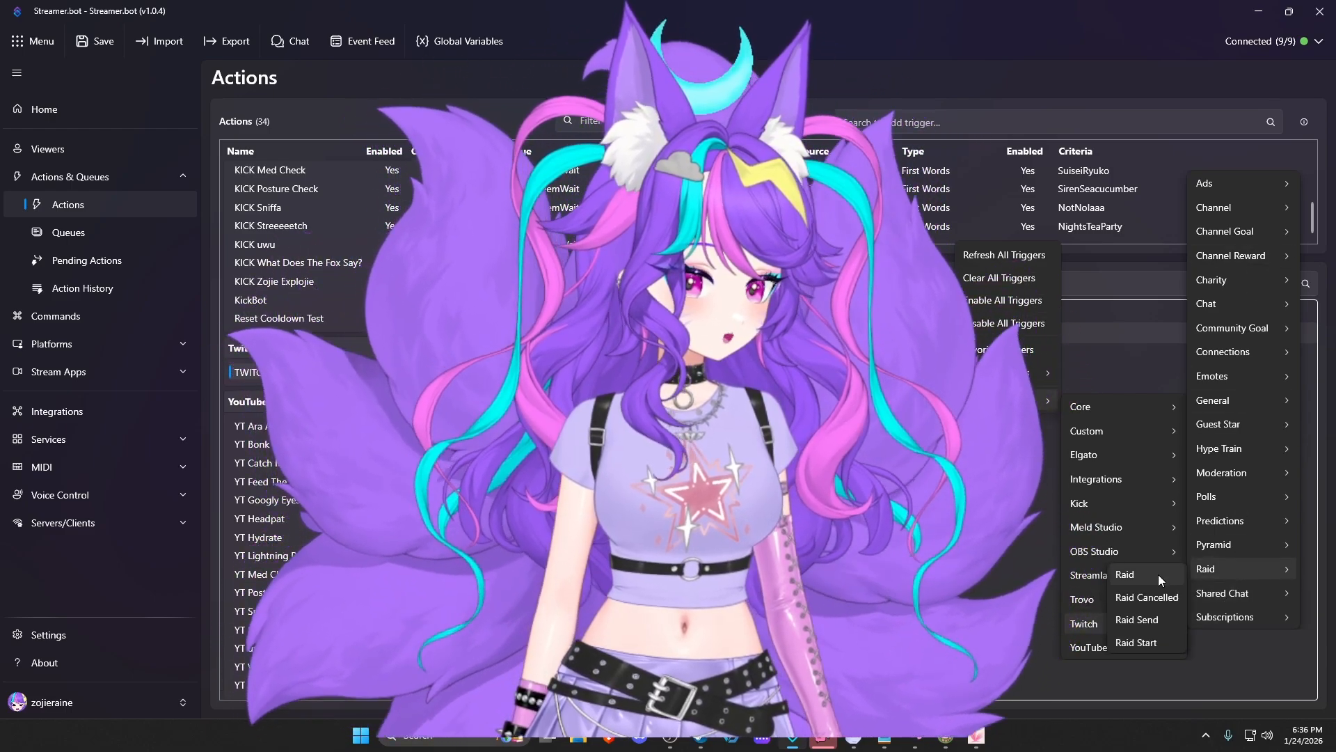
mouse_move(1238, 381)
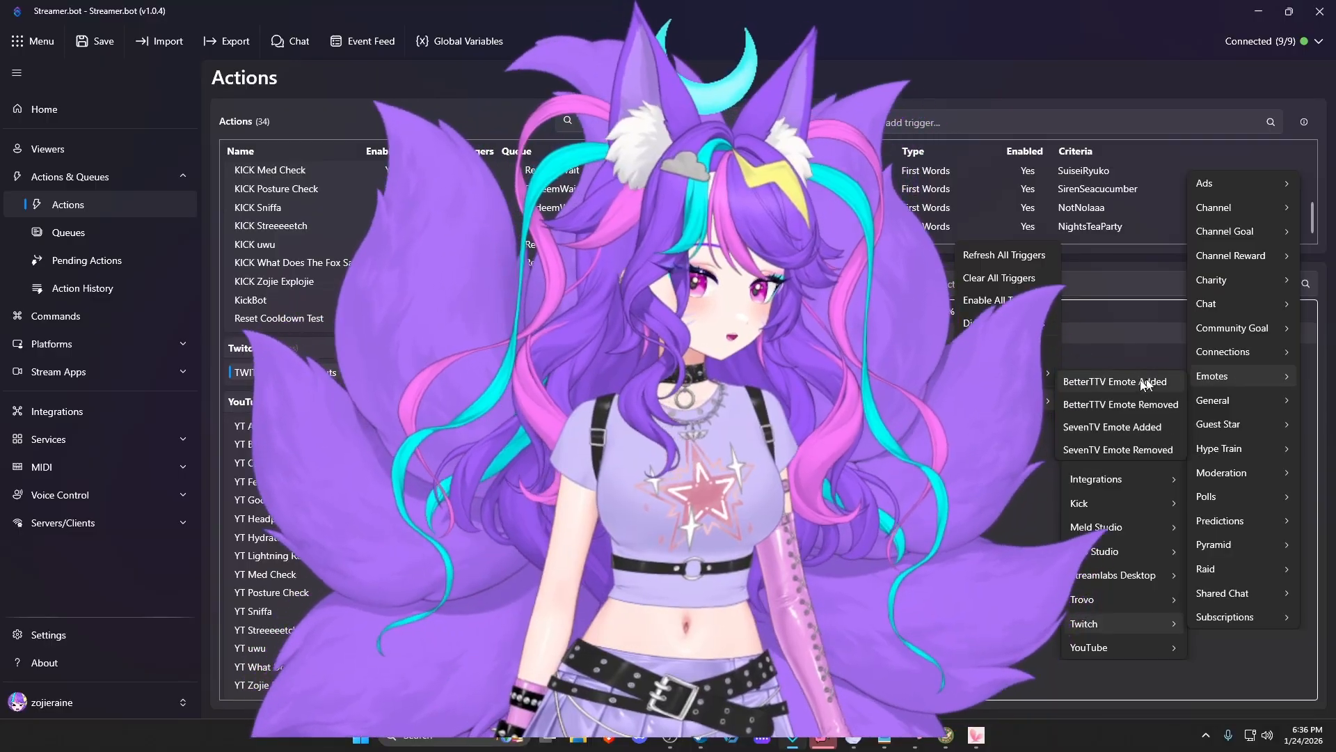
mouse_move(1228, 285)
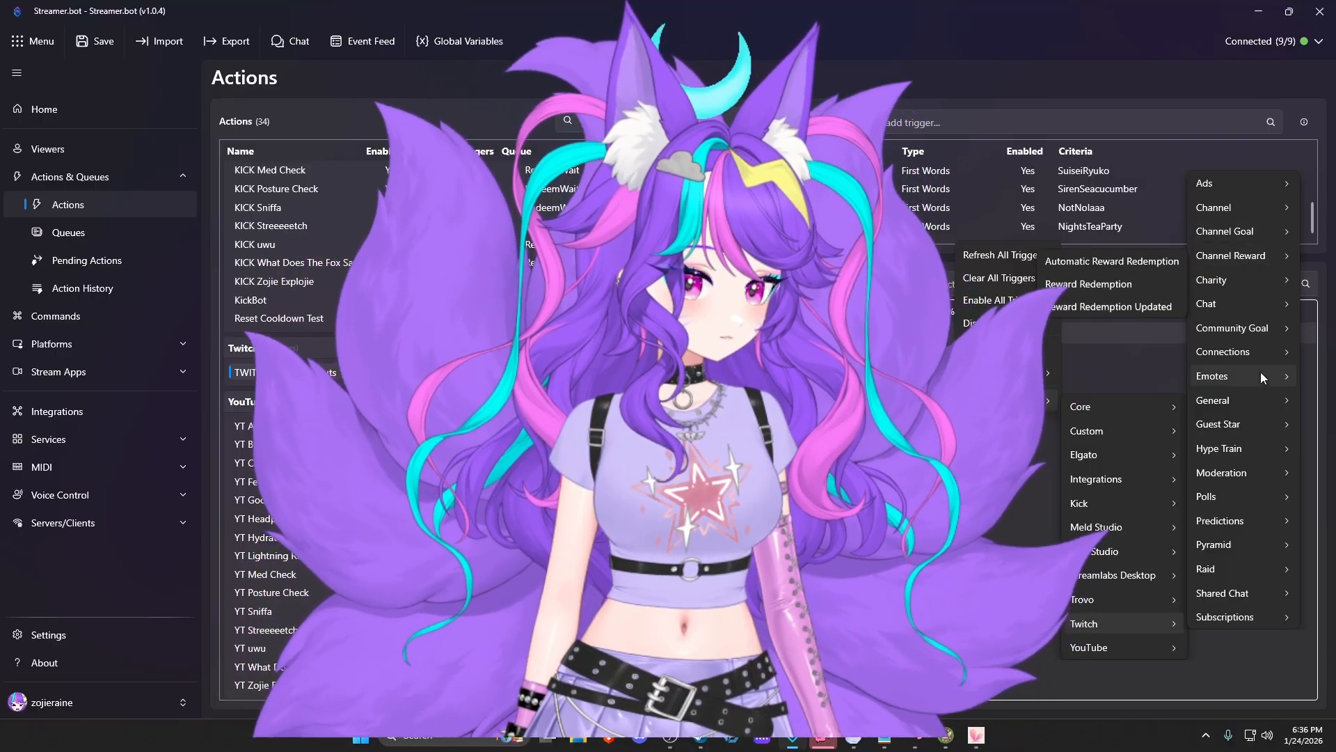
mouse_move(1258, 332)
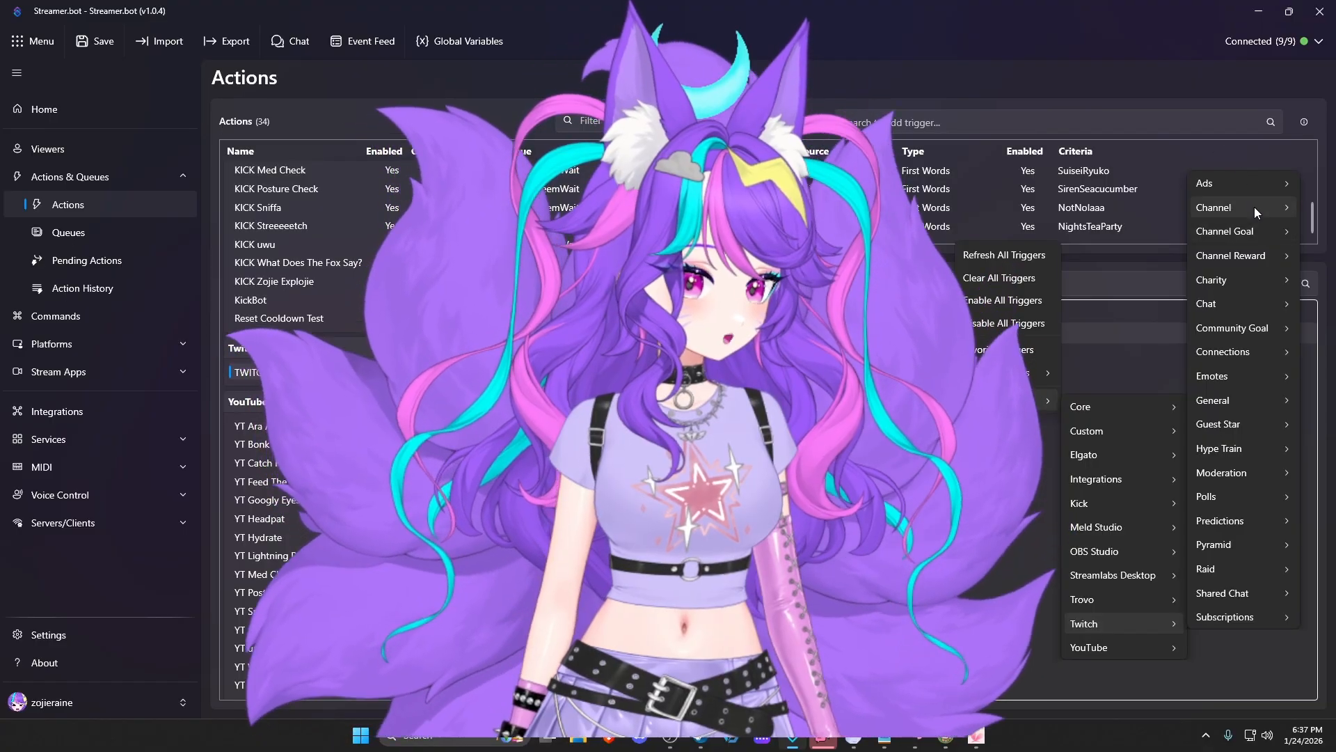
left_click(974, 473)
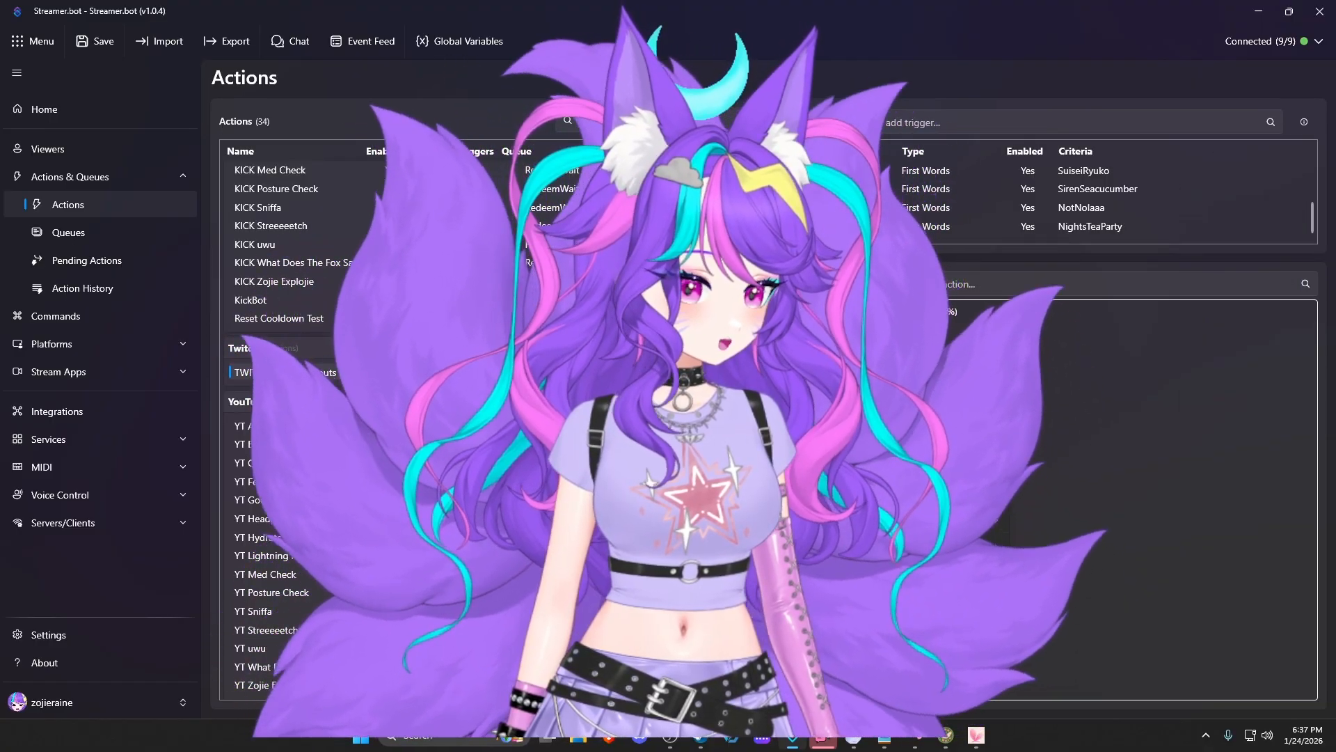
Browse the Twitch sub-action categories that can be added to the TWITCH AutoShoutouts action
right_click(1241, 456)
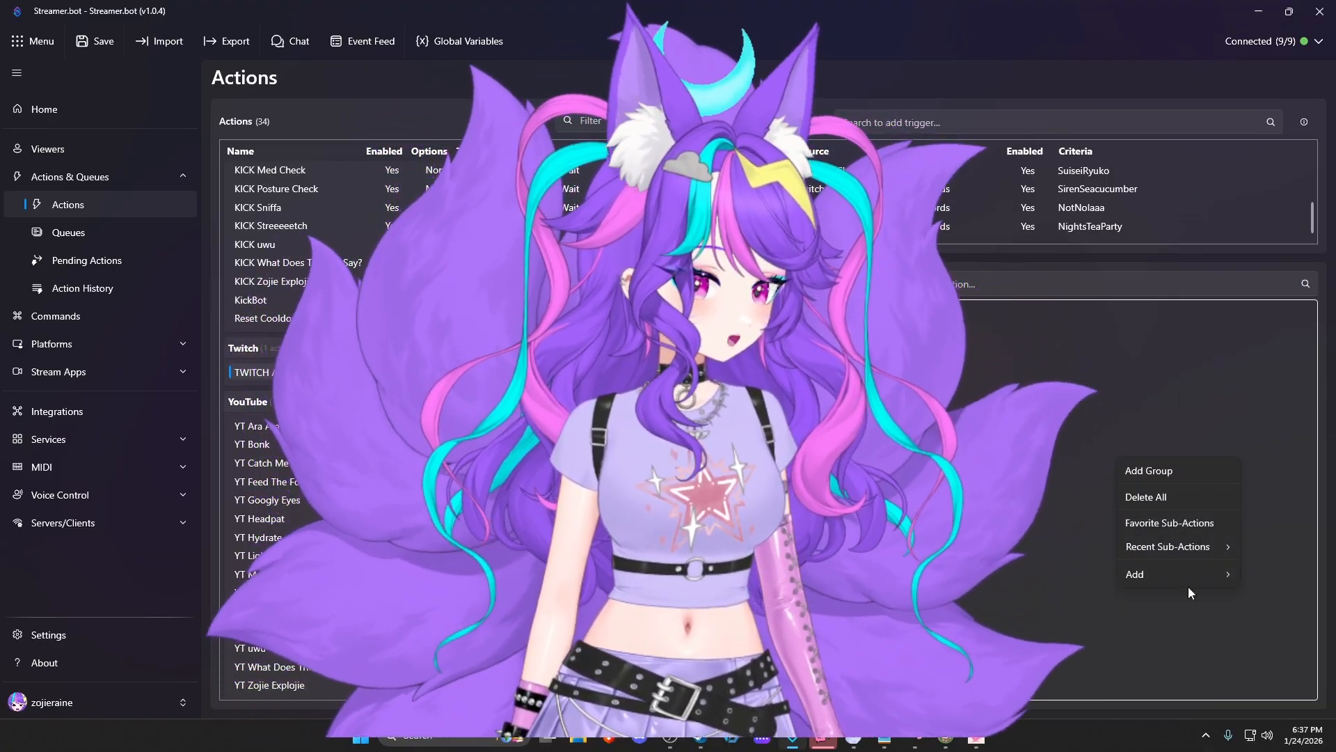
mouse_move(1177, 574)
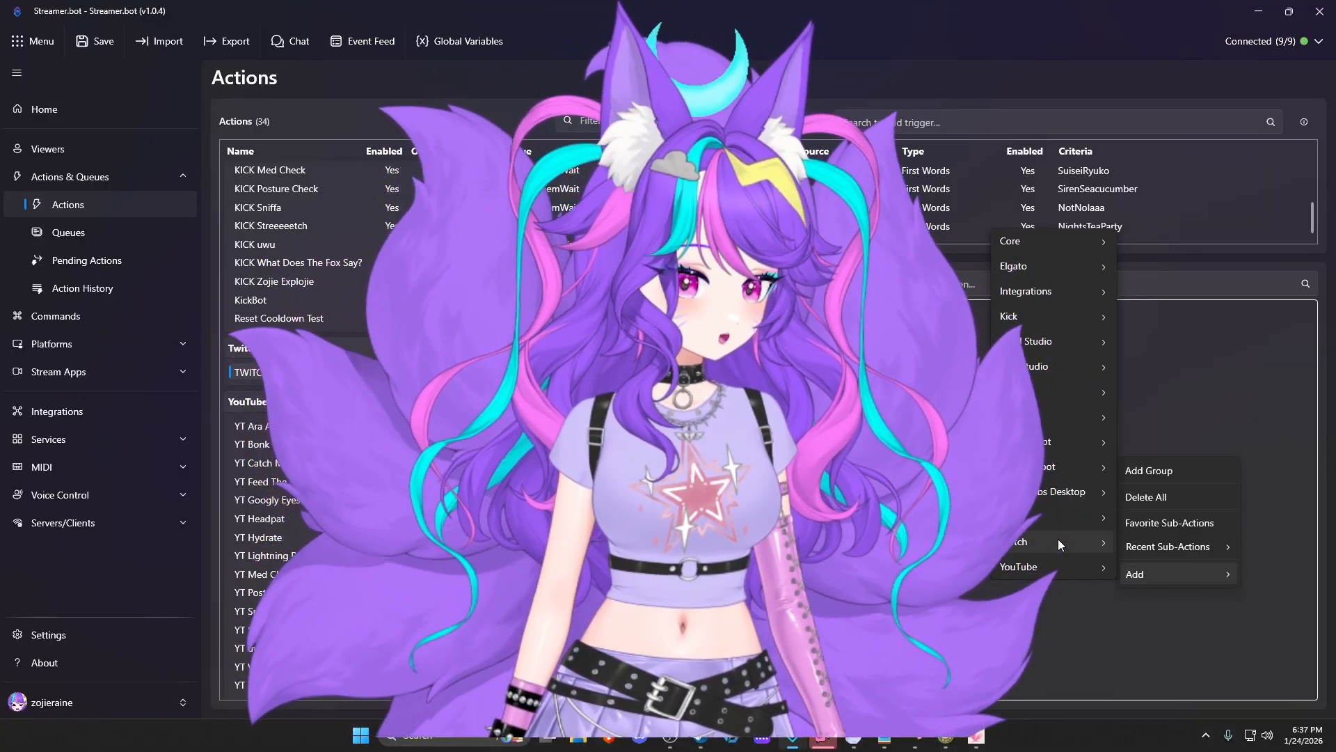
left_click(1058, 539)
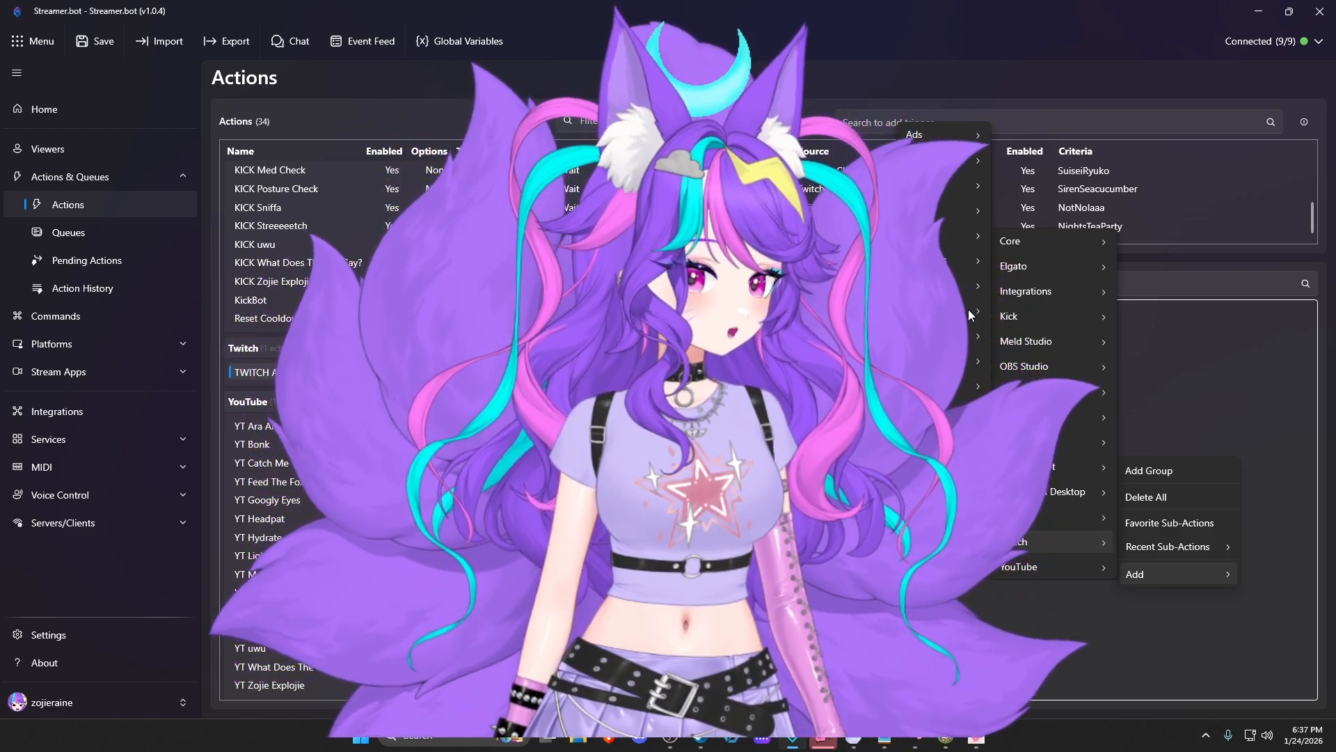
Open the Twitch Message sub-action for editing, examine its message text and bot account options, and close it unchanged
left_click(870, 314)
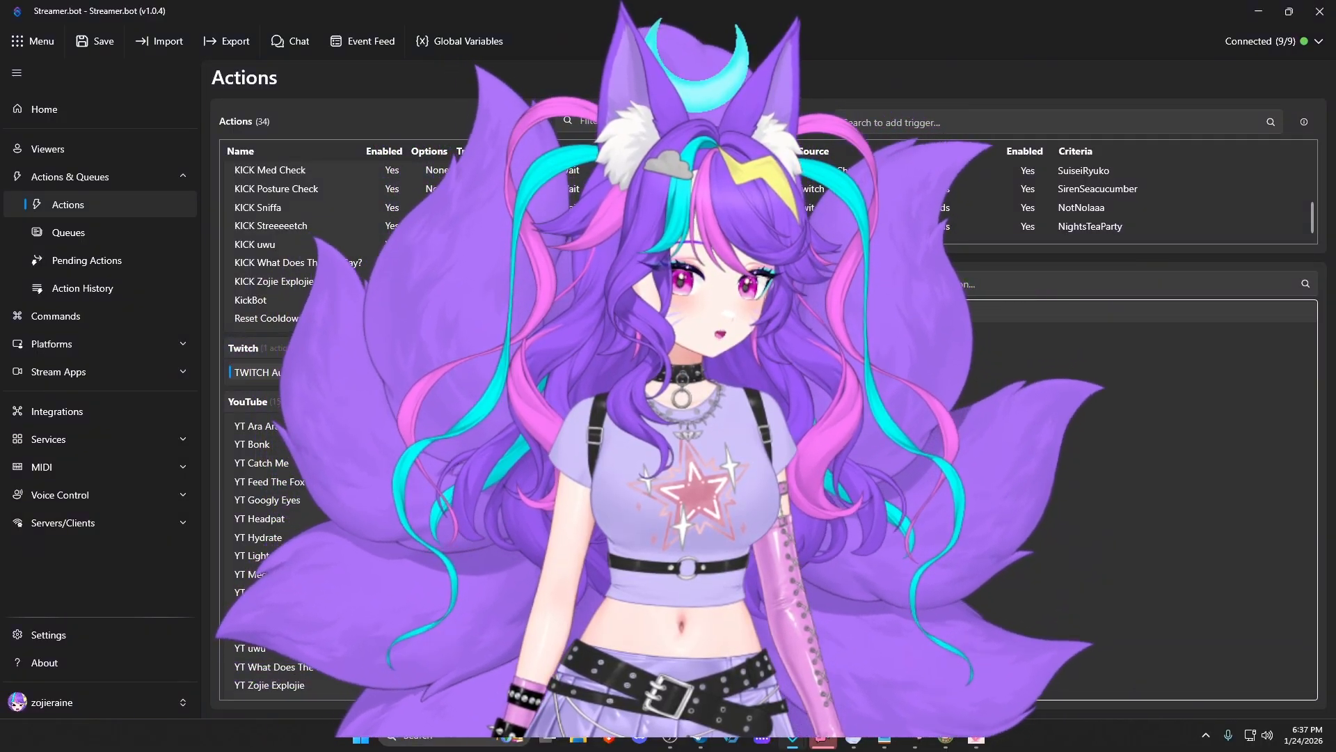
left_click_drag(673, 280, 1187, 110)
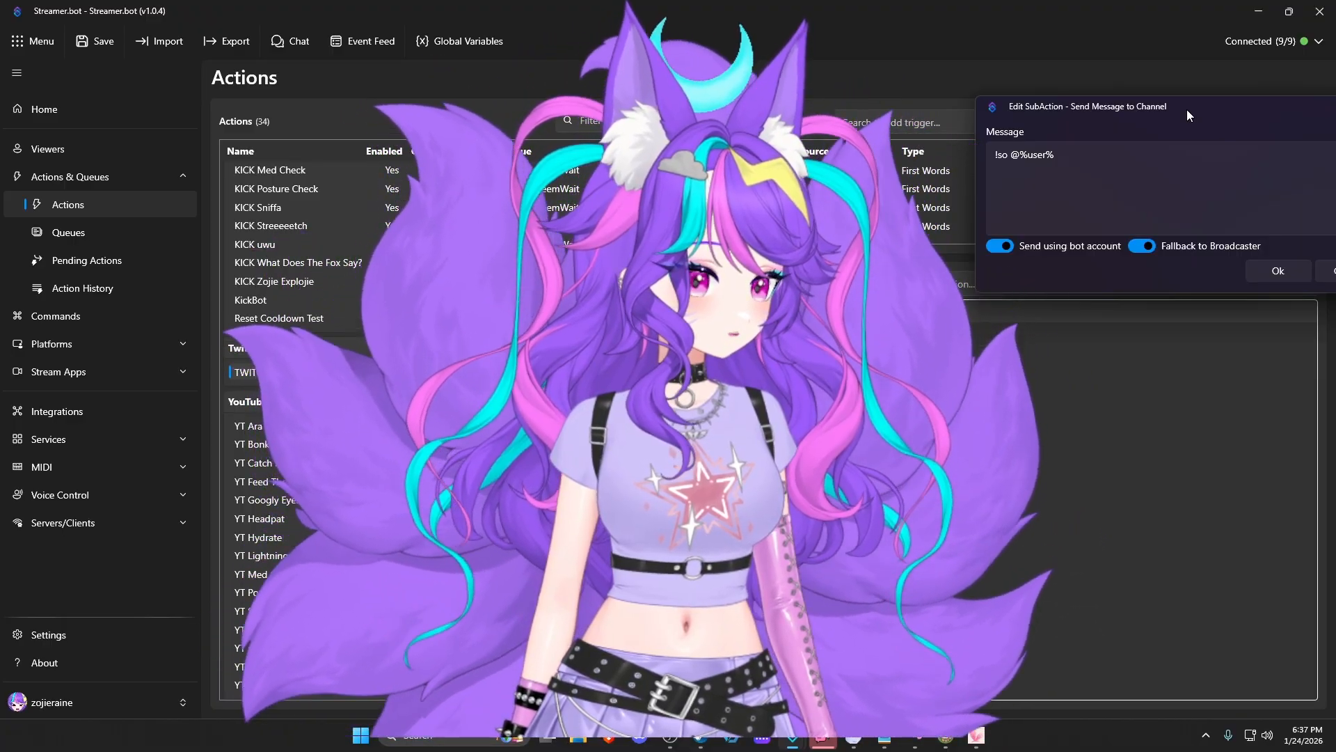
left_click_drag(1187, 110, 1184, 112)
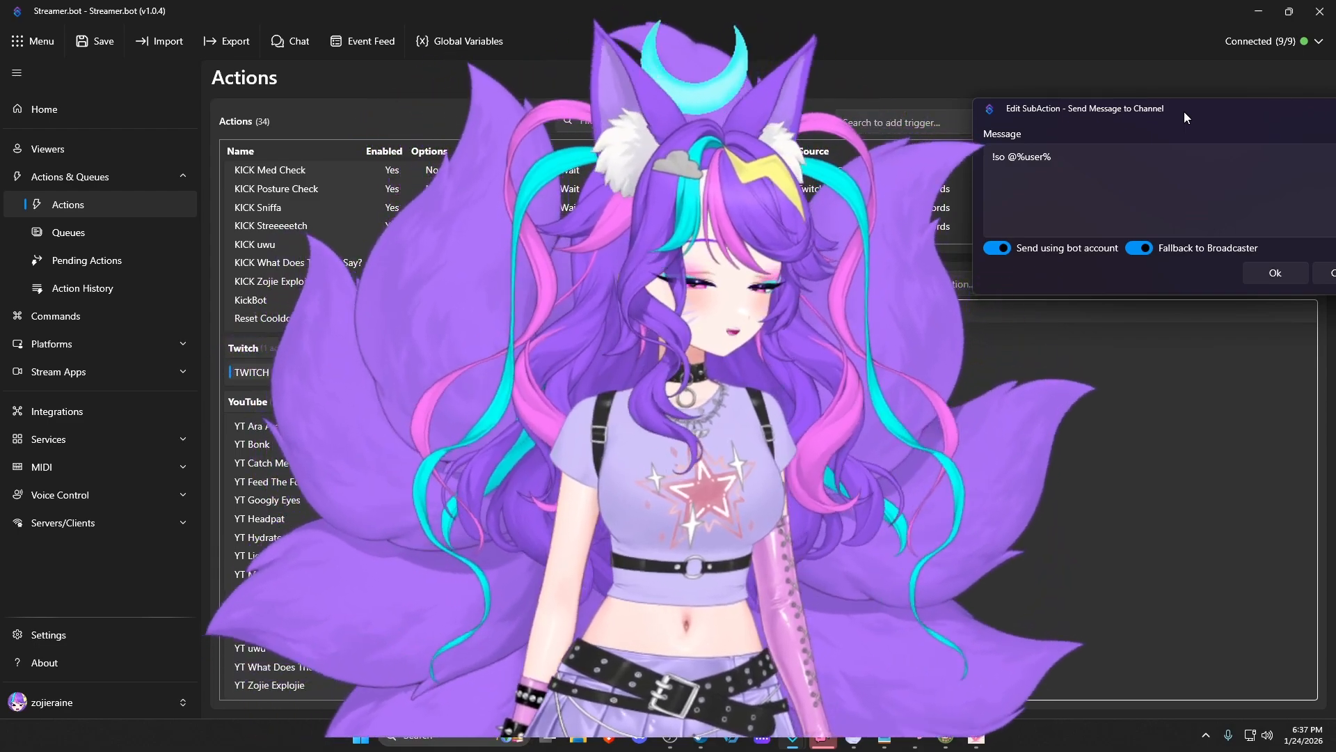
left_click(1275, 273)
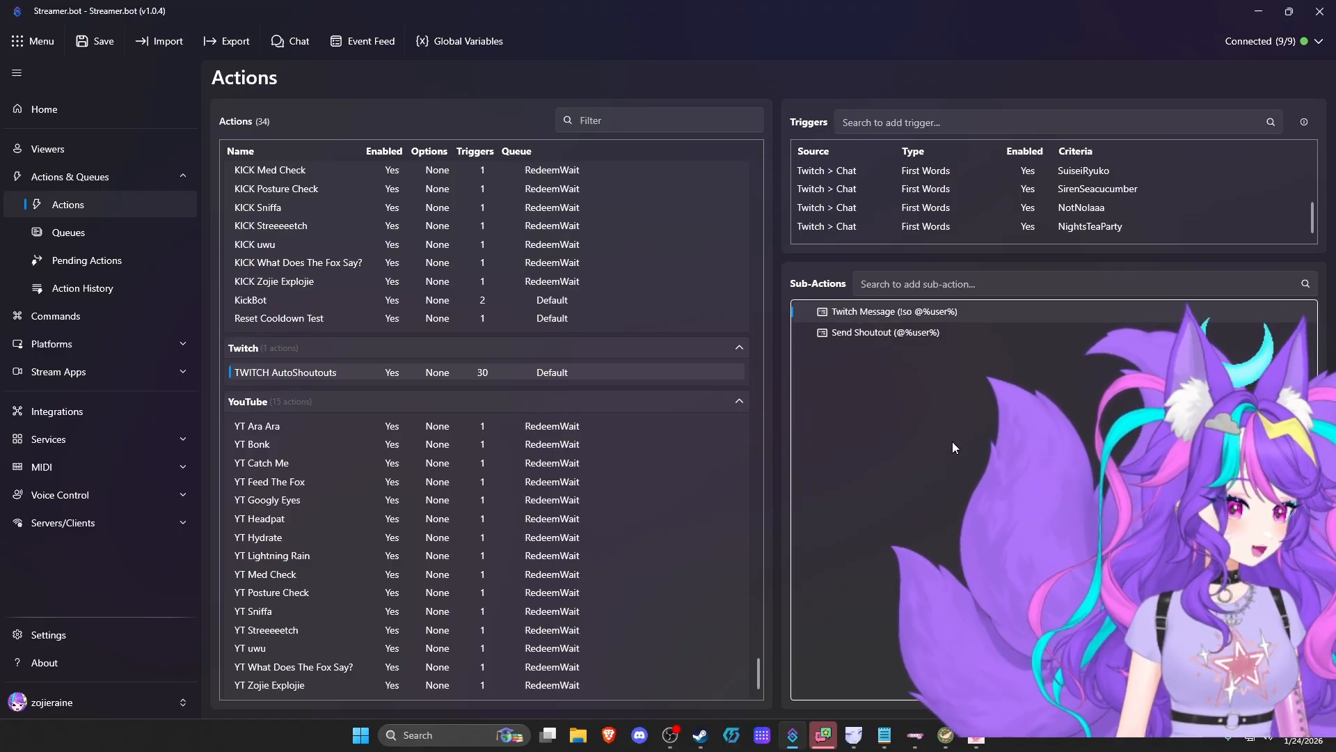
Select the YT Feed The Fox action and view the Integrations sub-actions that can be added to it
left_click(307, 482)
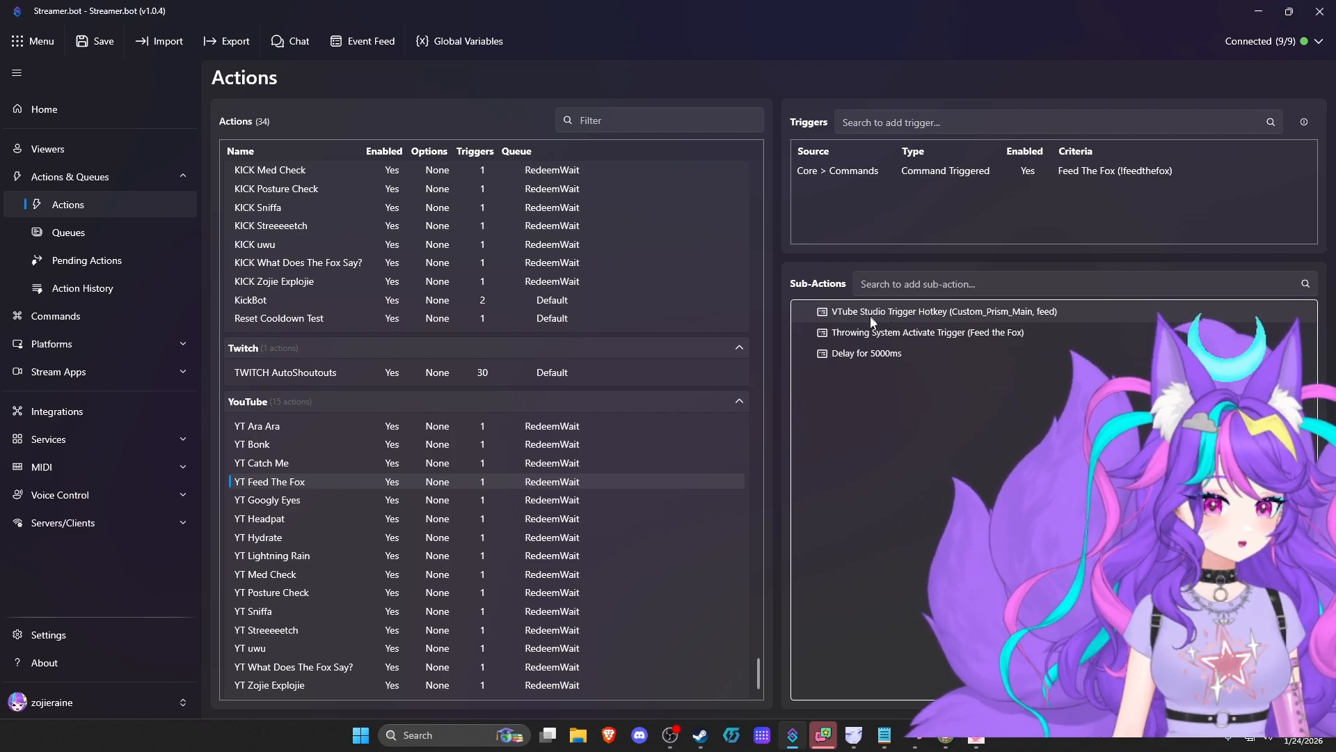
right_click(815, 396)
mouse_move(883, 499)
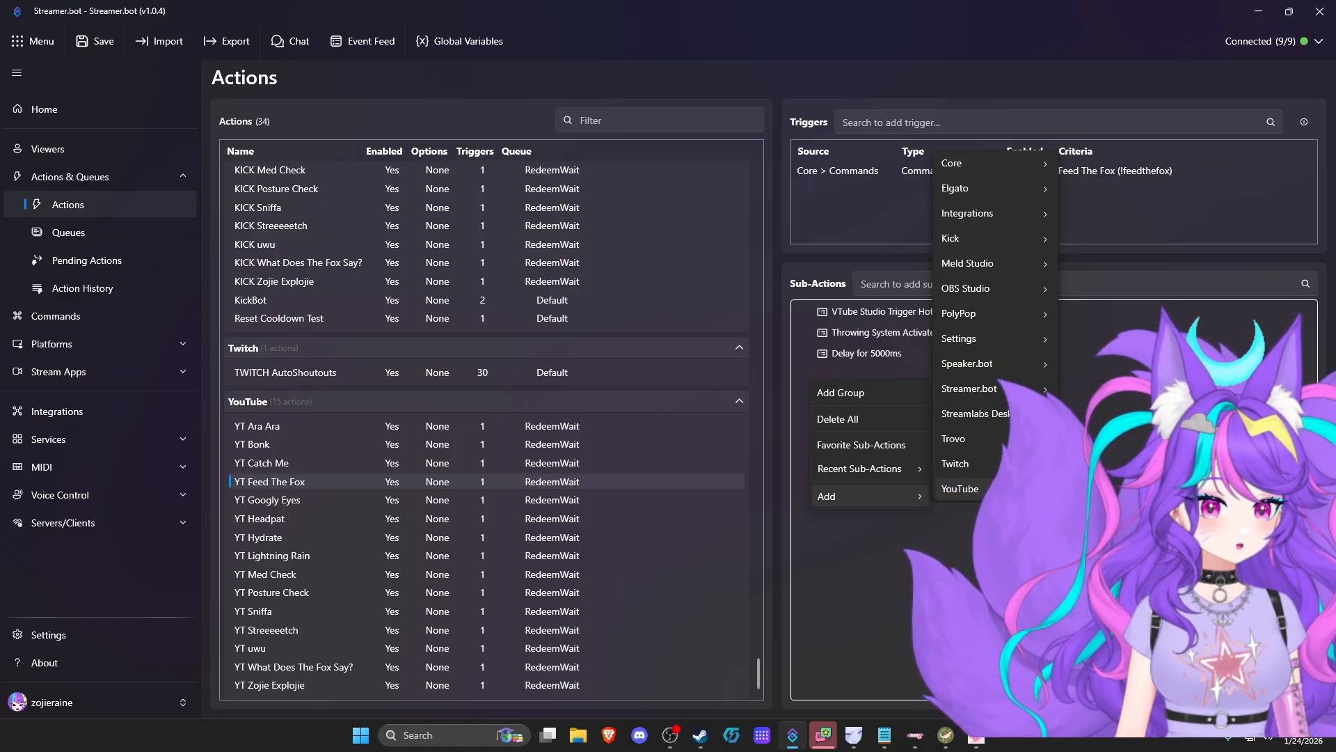
mouse_move(1007, 215)
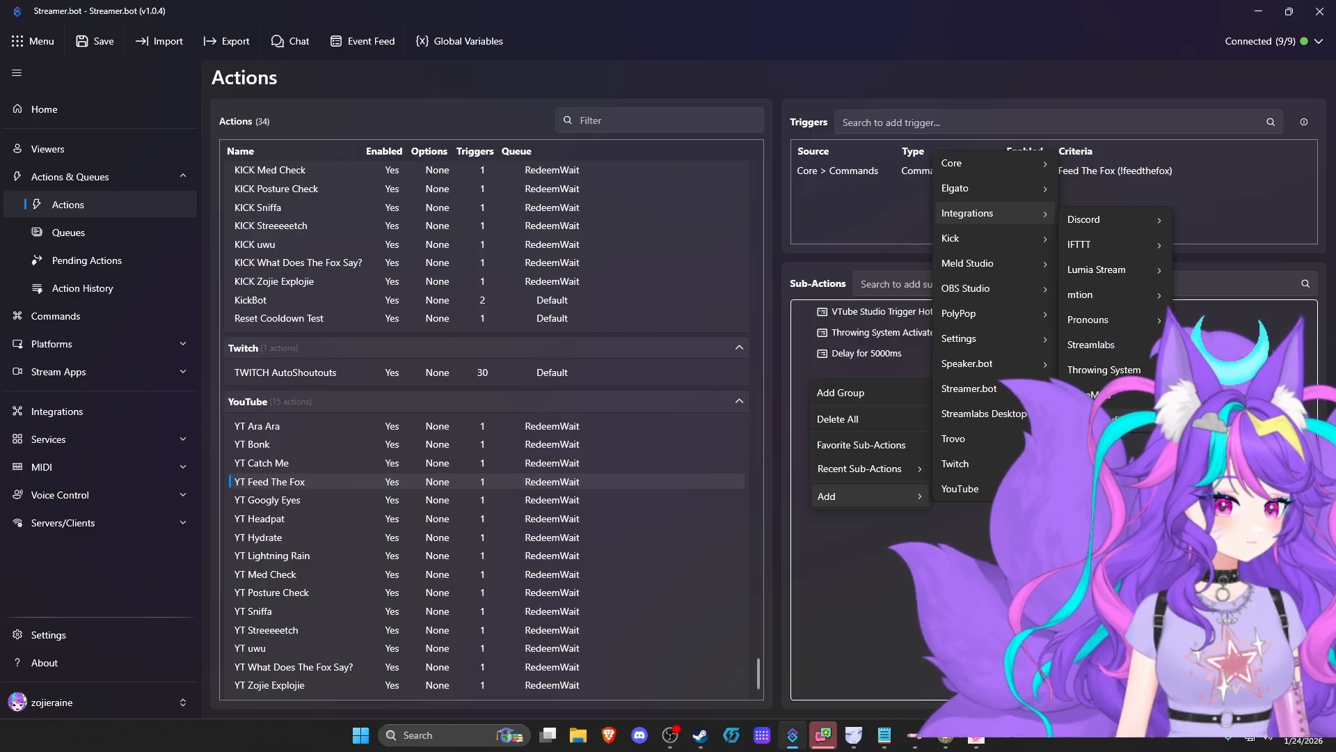
left_click(907, 590)
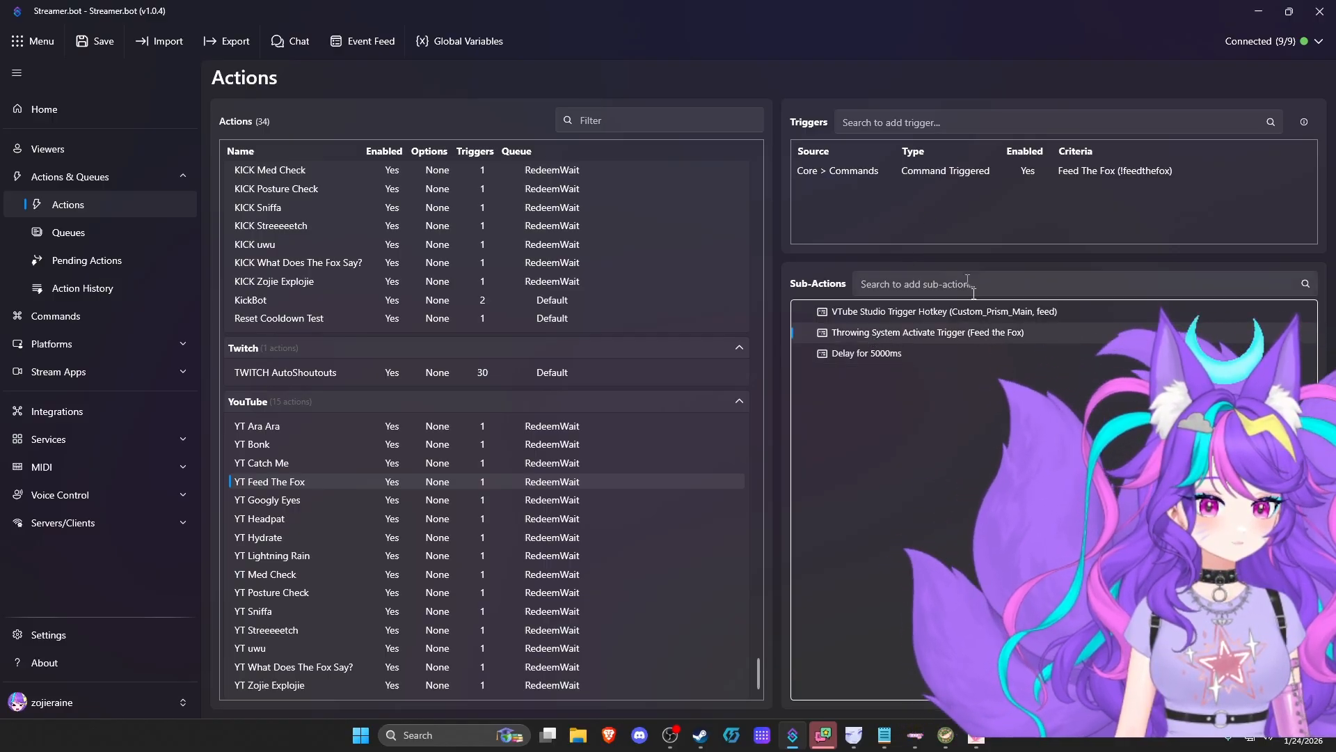
Inspect the VTube Studio Trigger Hotkey and Throwing System Activate Trigger sub-actions, viewing the latter's available options
left_click(938, 315)
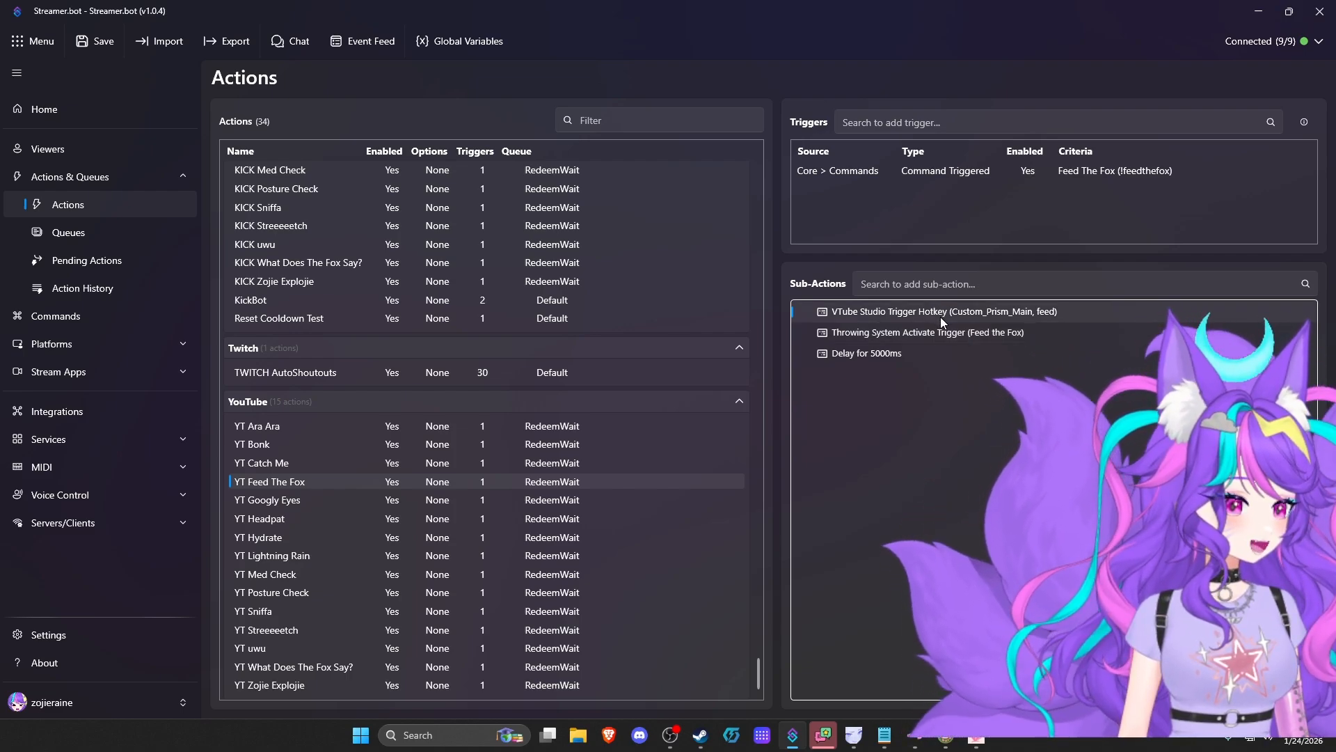
left_click(893, 339)
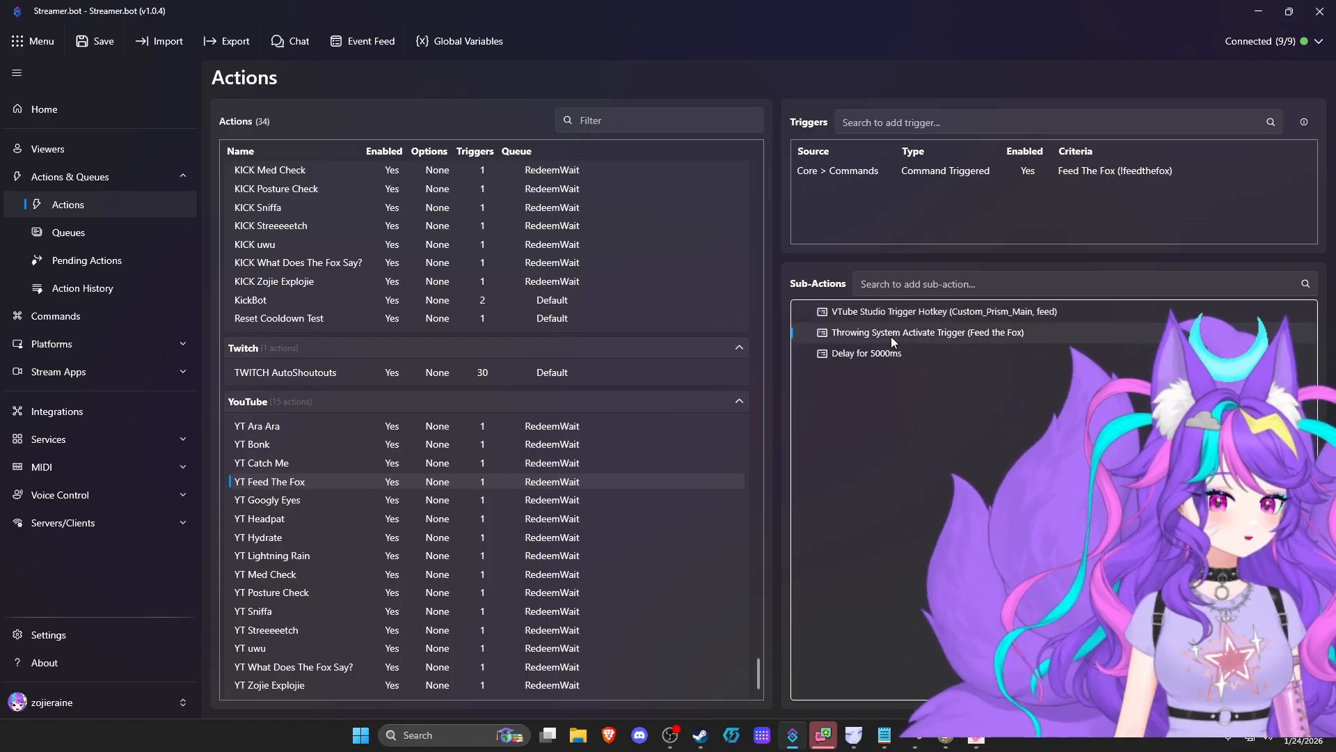
right_click(887, 343)
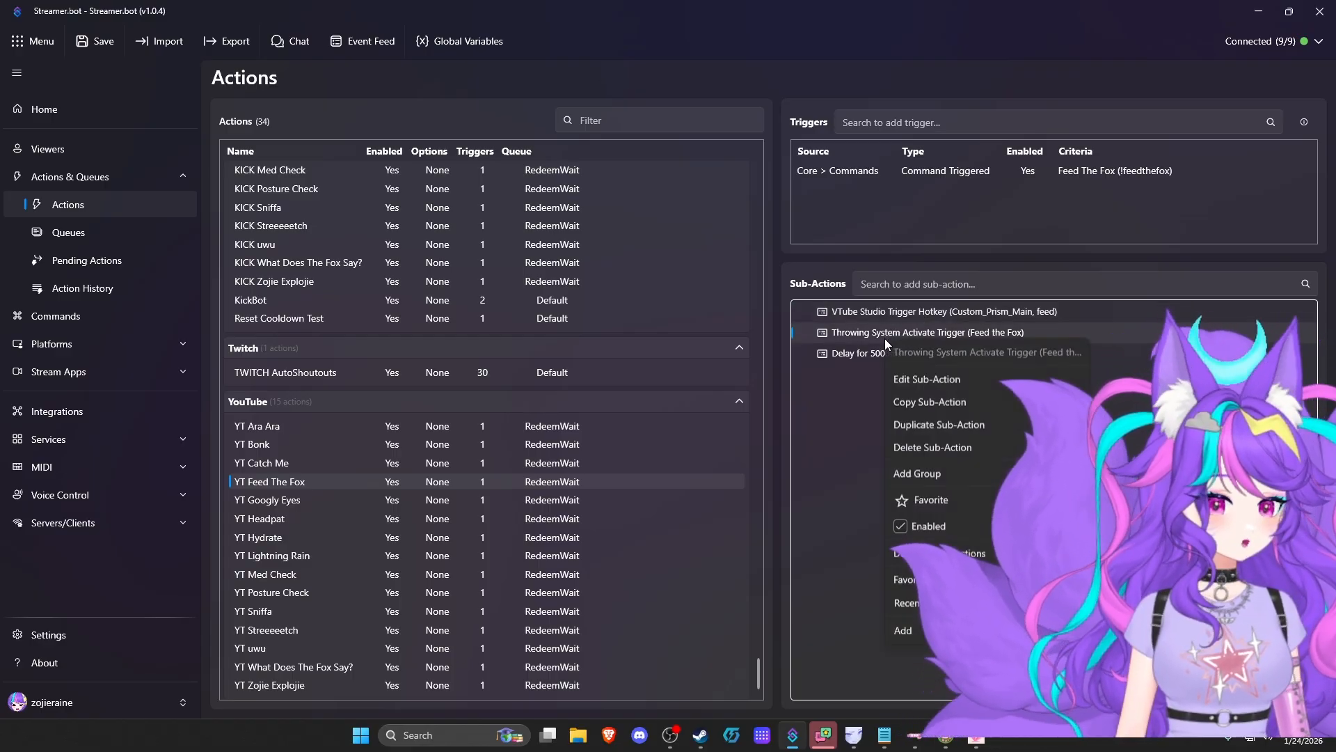
left_click(833, 418)
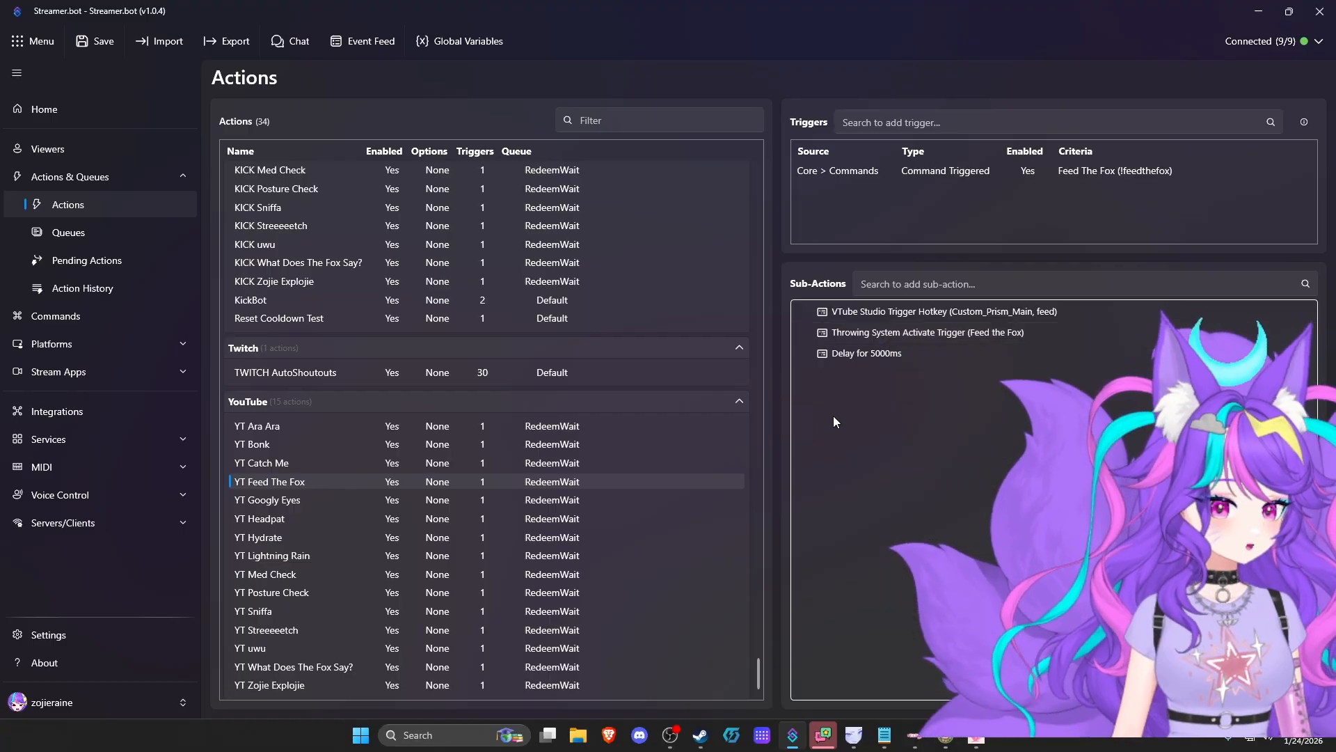
left_click(868, 410)
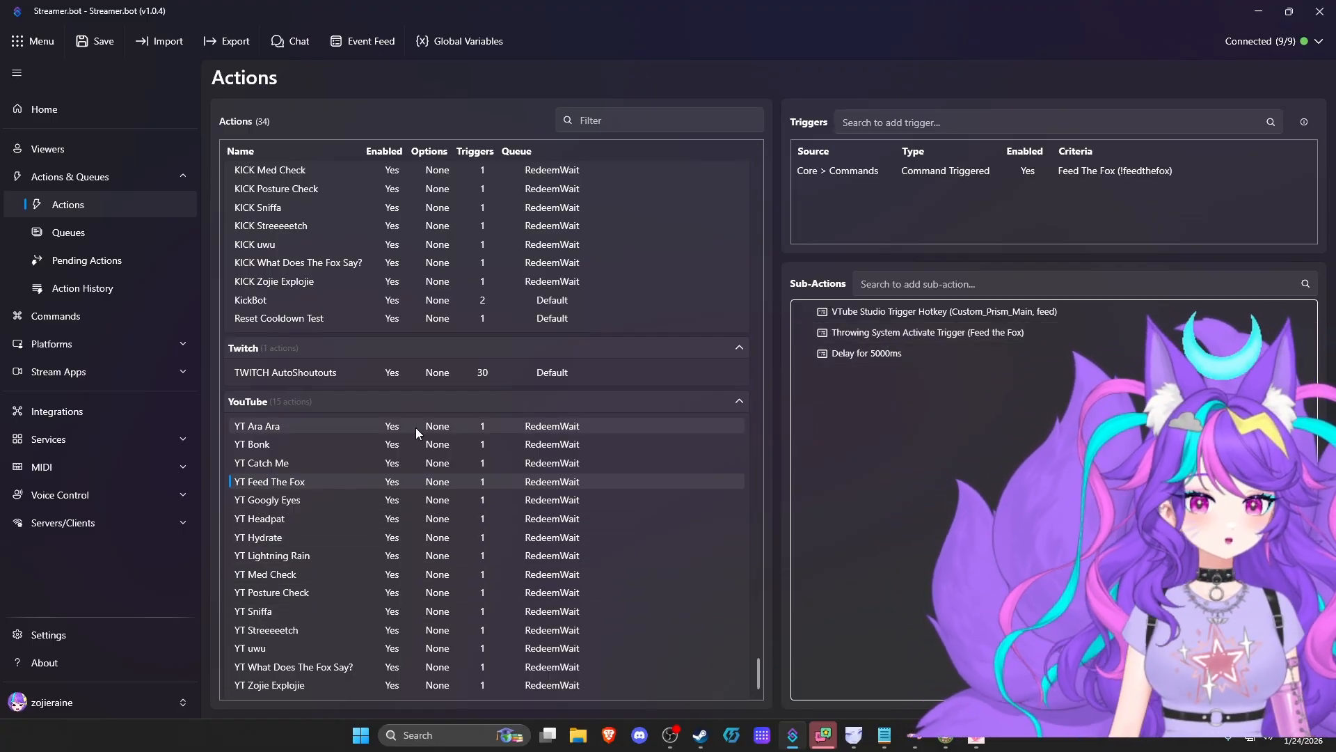
Select the KICK AutoShoutouts action and look through its First Words triggers
scroll(473, 445, "up", 5)
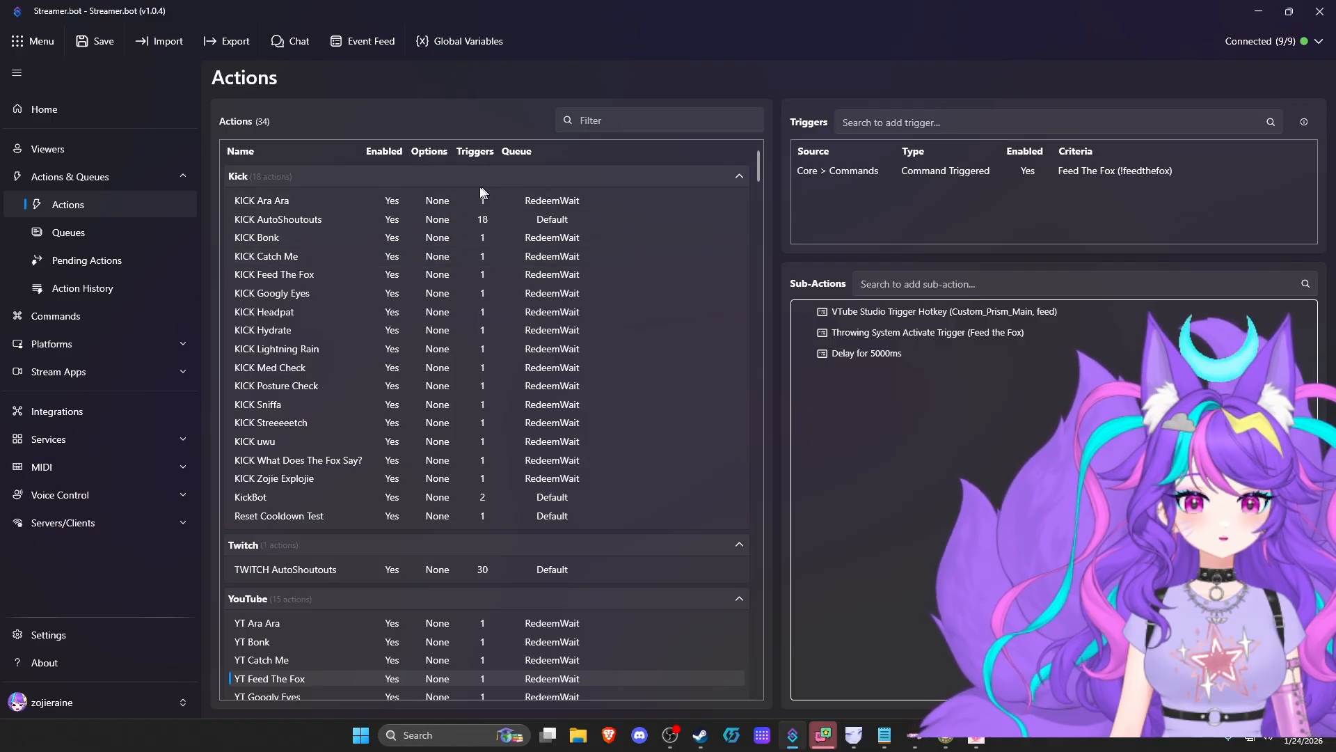
left_click(295, 219)
scroll(1193, 183, "down", 4)
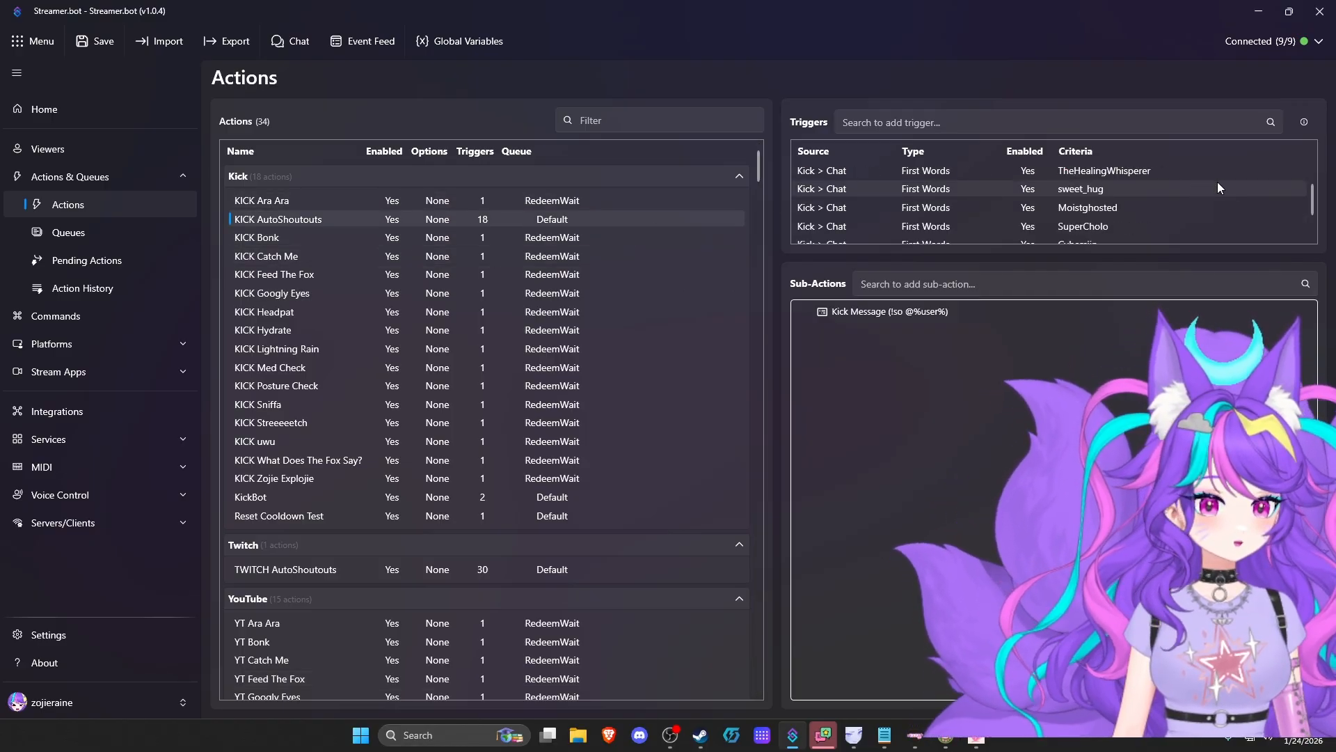
scroll(1204, 190, "up", 2)
scroll(1208, 191, "down", 2)
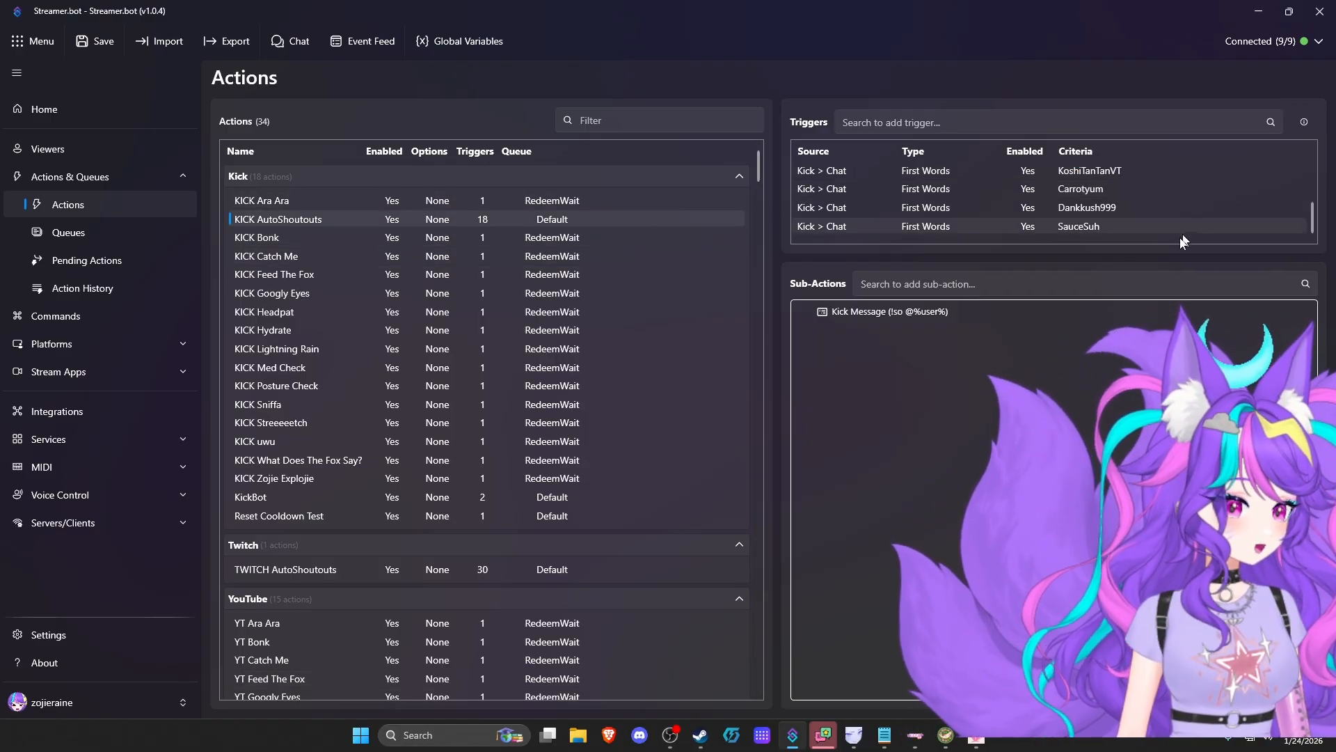
Open a new Kick Reward Redemption trigger for the KICK AutoShoutouts action, browse its reward choices, and cancel without adding it
right_click(1153, 239)
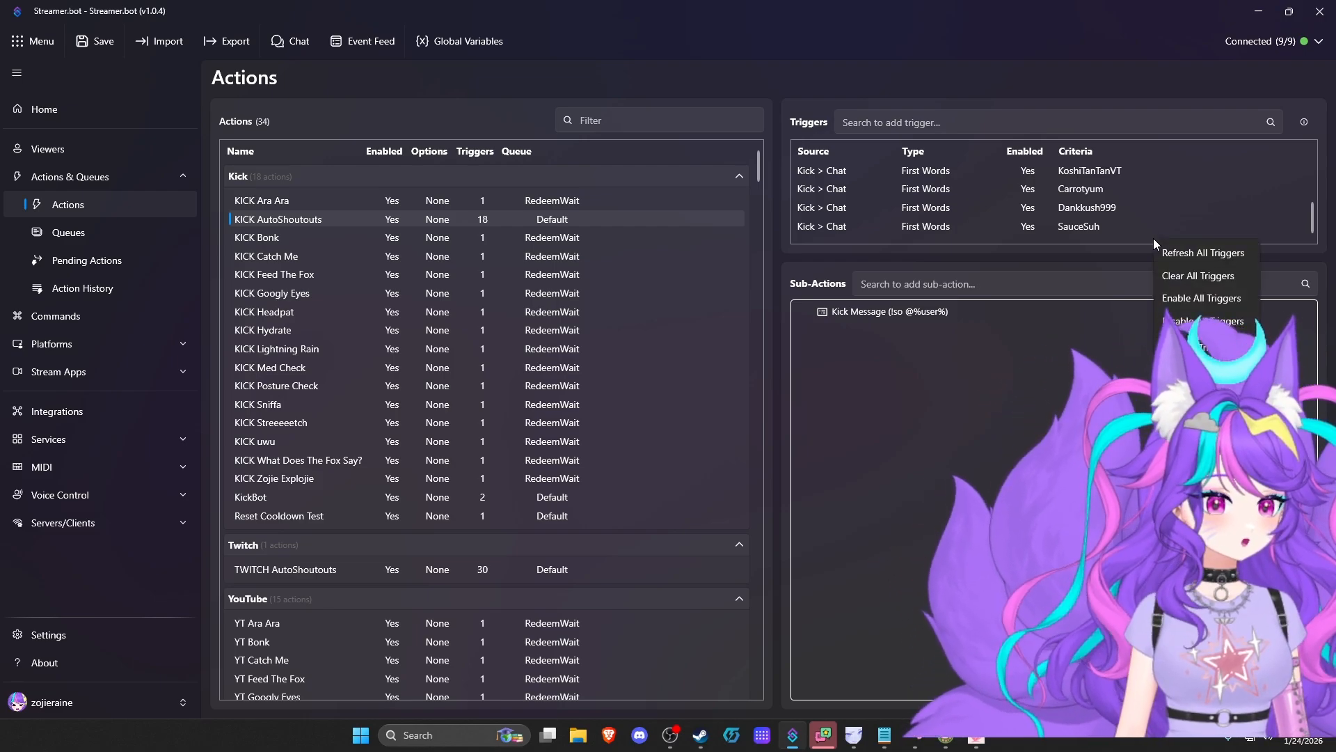
right_click(795, 239)
mouse_move(836, 395)
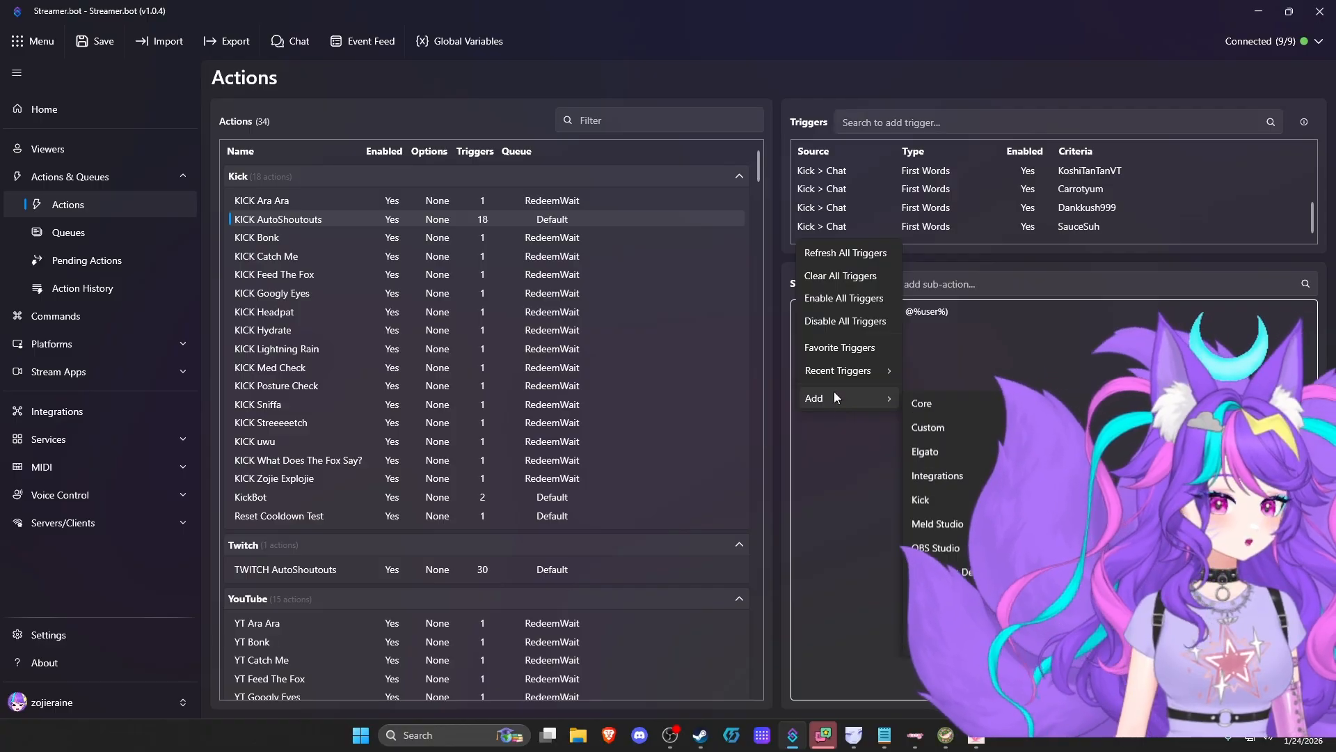
left_click(978, 506)
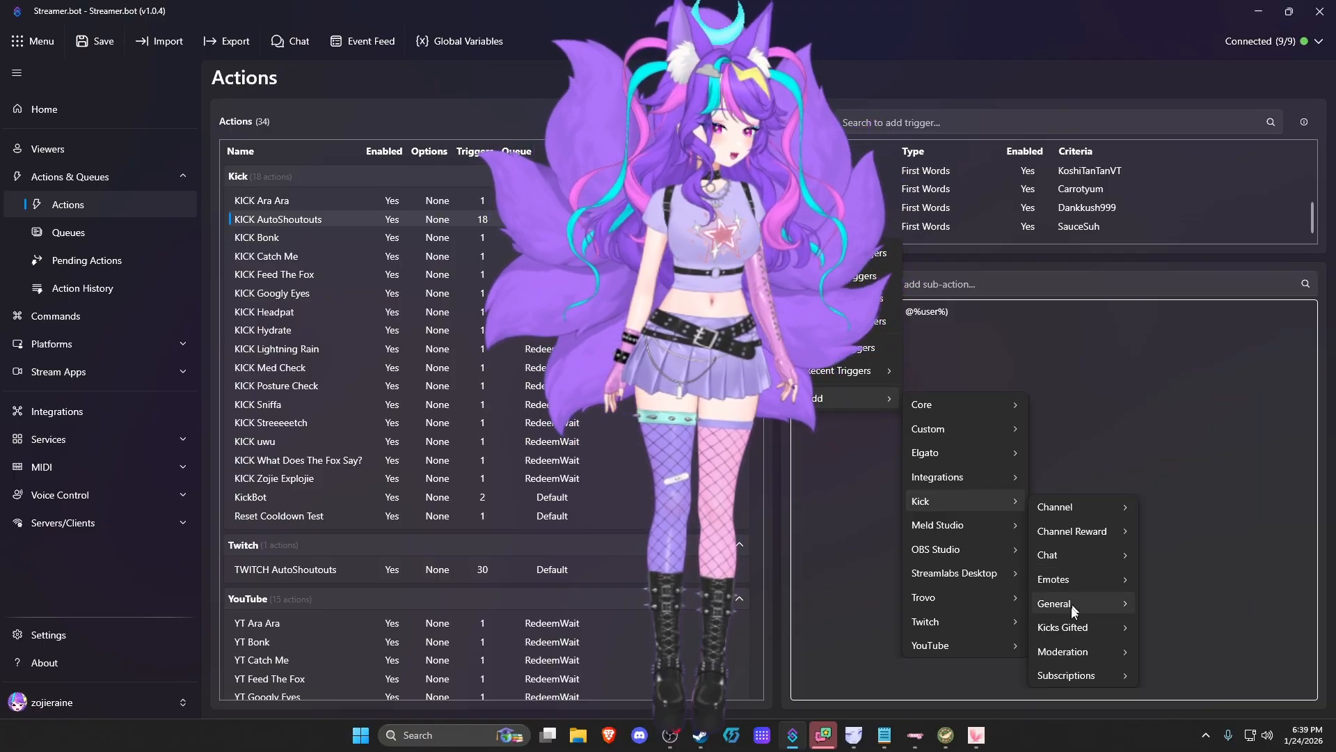
mouse_move(1087, 533)
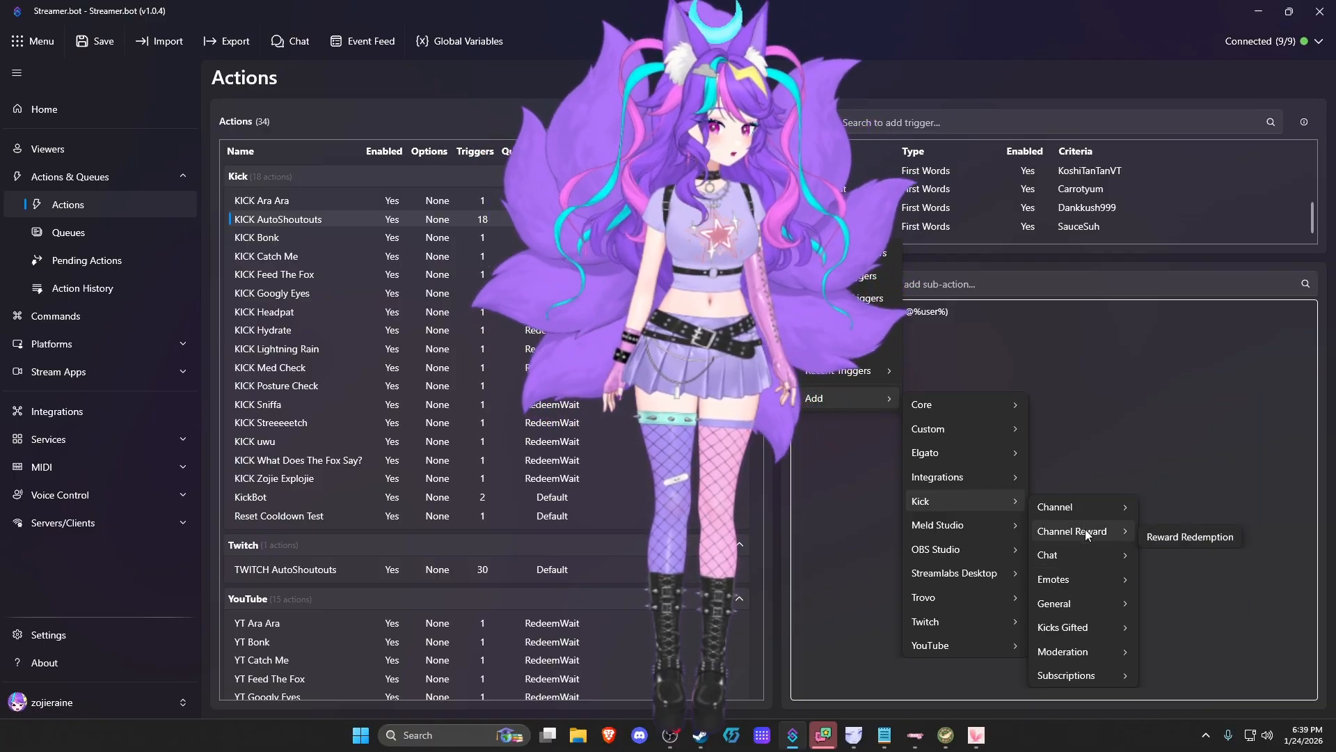
left_click(1190, 537)
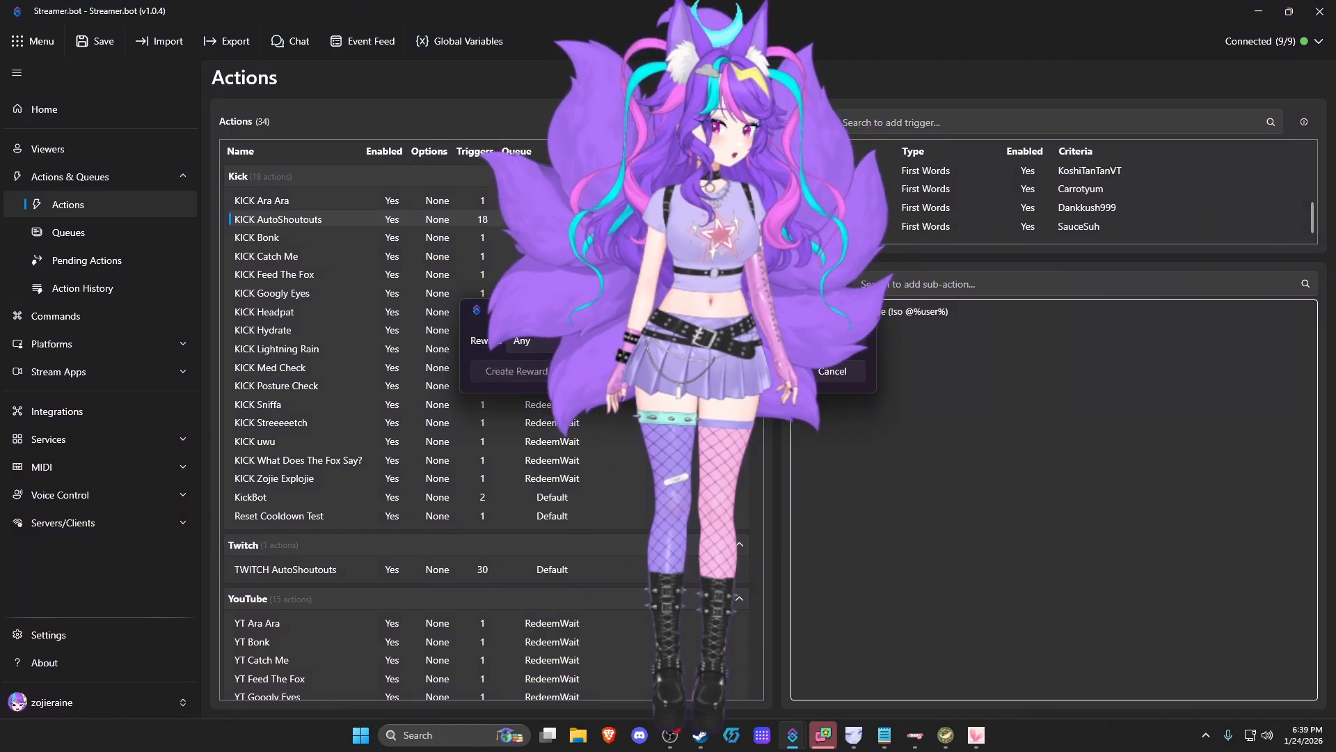
left_click(731, 341)
scroll(737, 546, "down", 5)
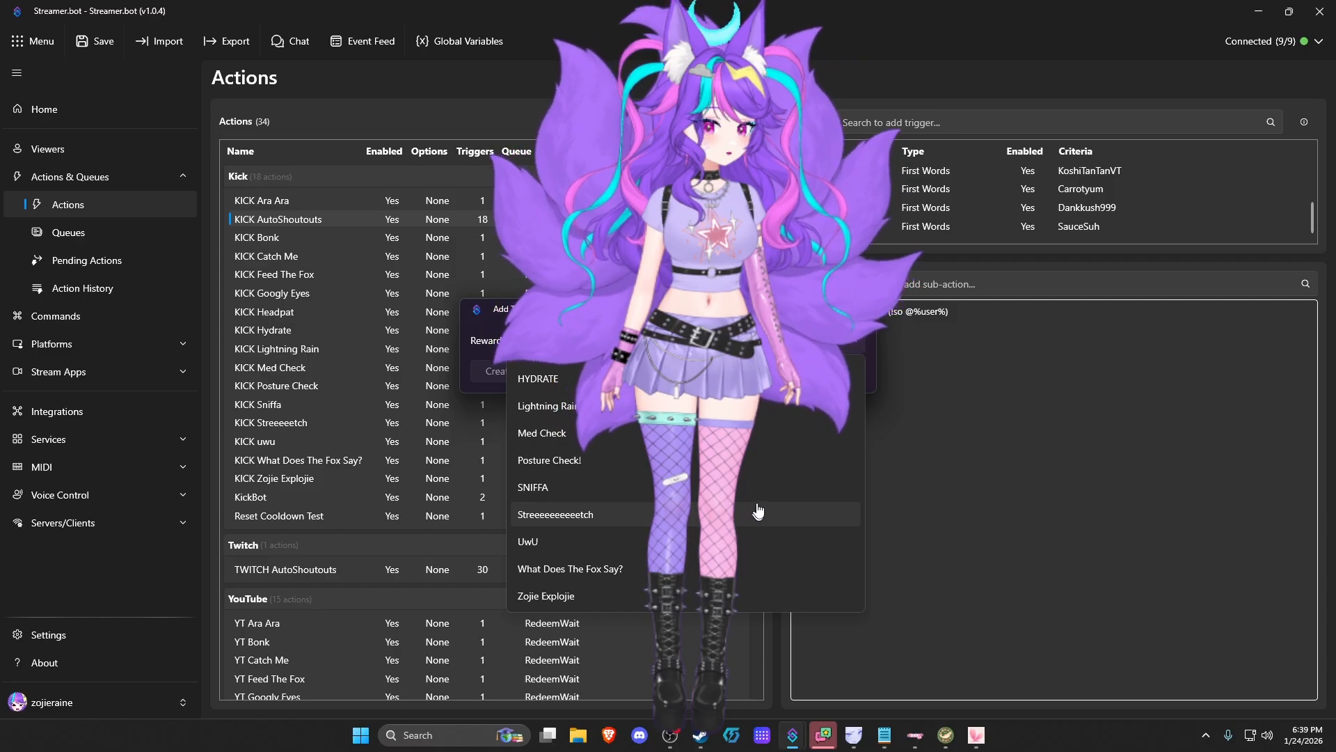
scroll(765, 501, "up", 5)
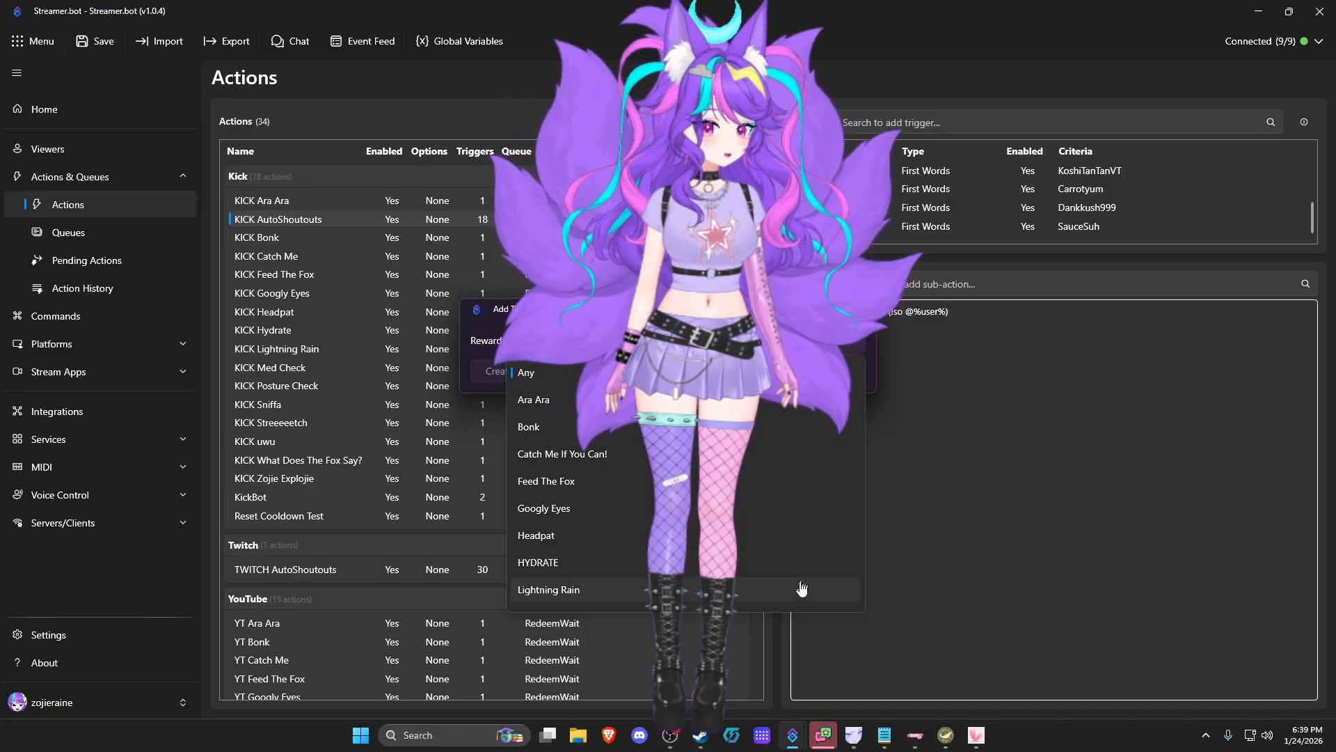
scroll(800, 467, "down", 3)
scroll(805, 473, "up", 4)
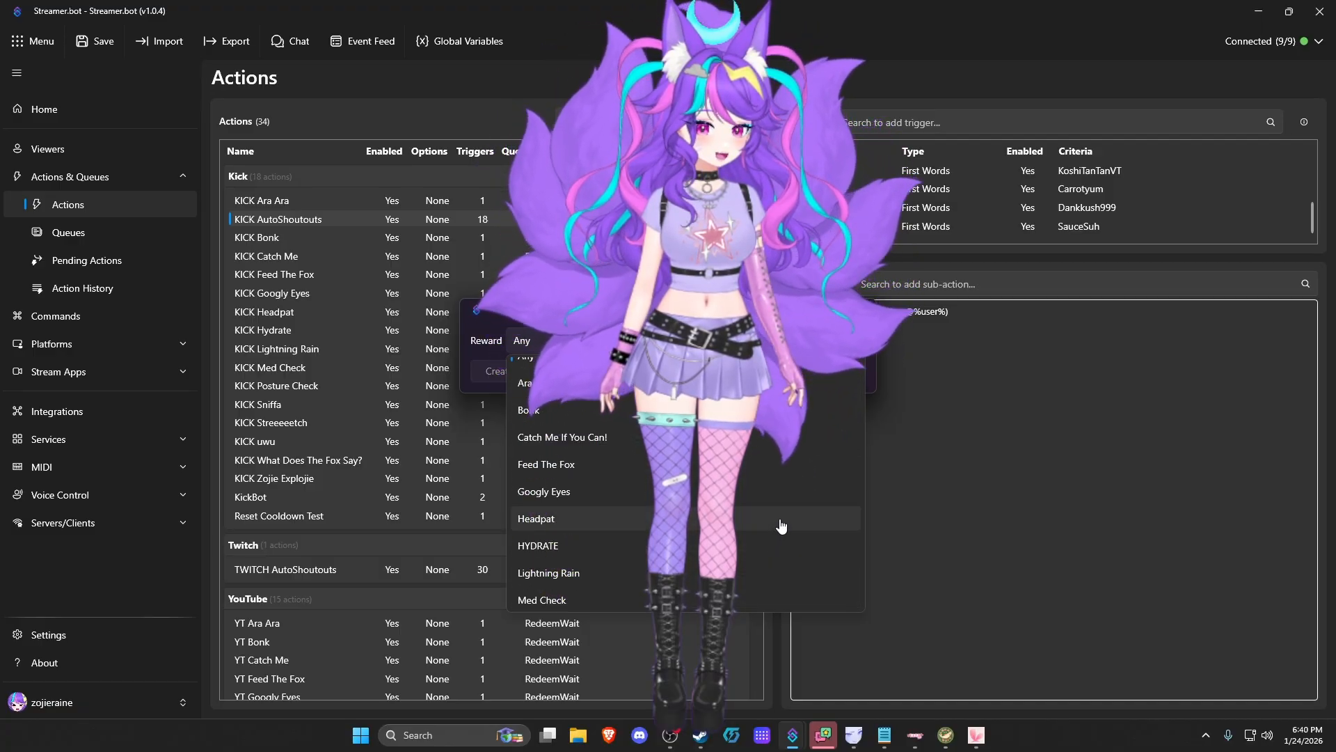
left_click(857, 318)
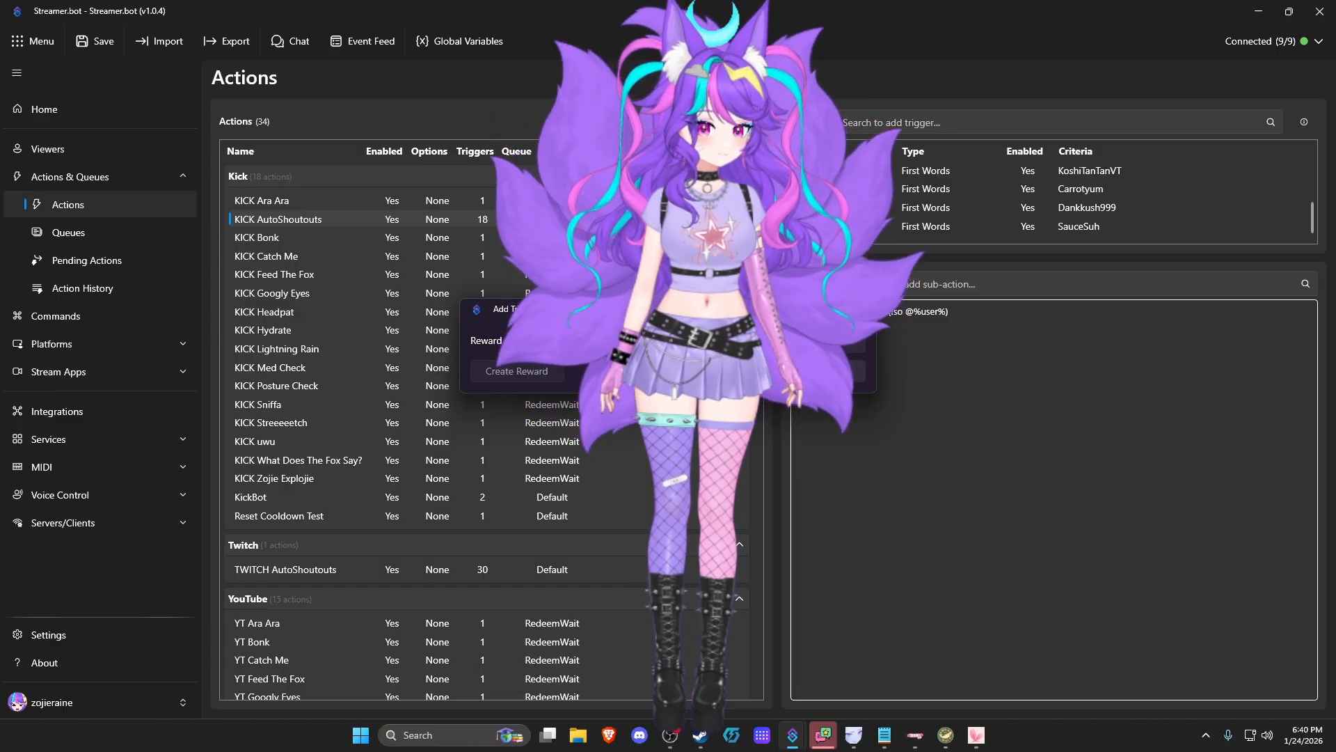
left_click(841, 379)
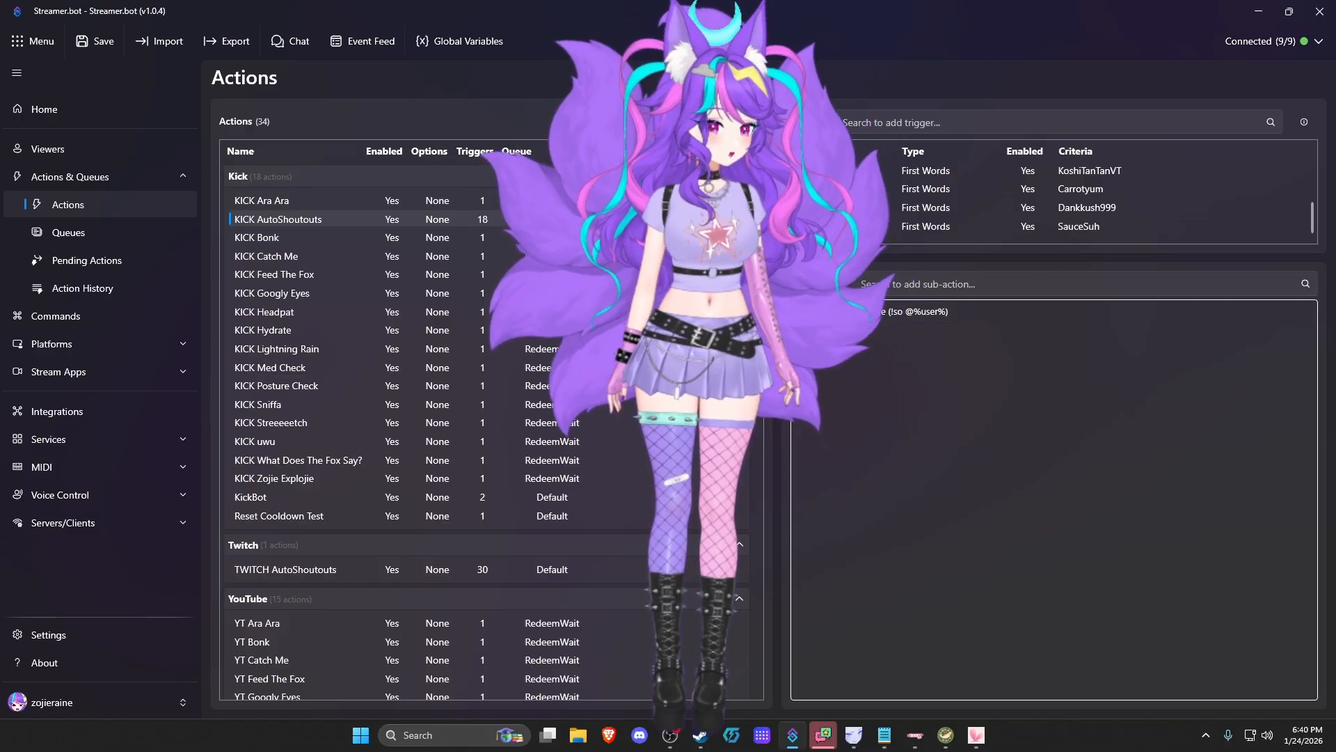
View the Kick trigger categories available to add, including Subscriptions and Kicks Gifted, without adding a trigger
right_click(1041, 241)
mouse_move(1113, 406)
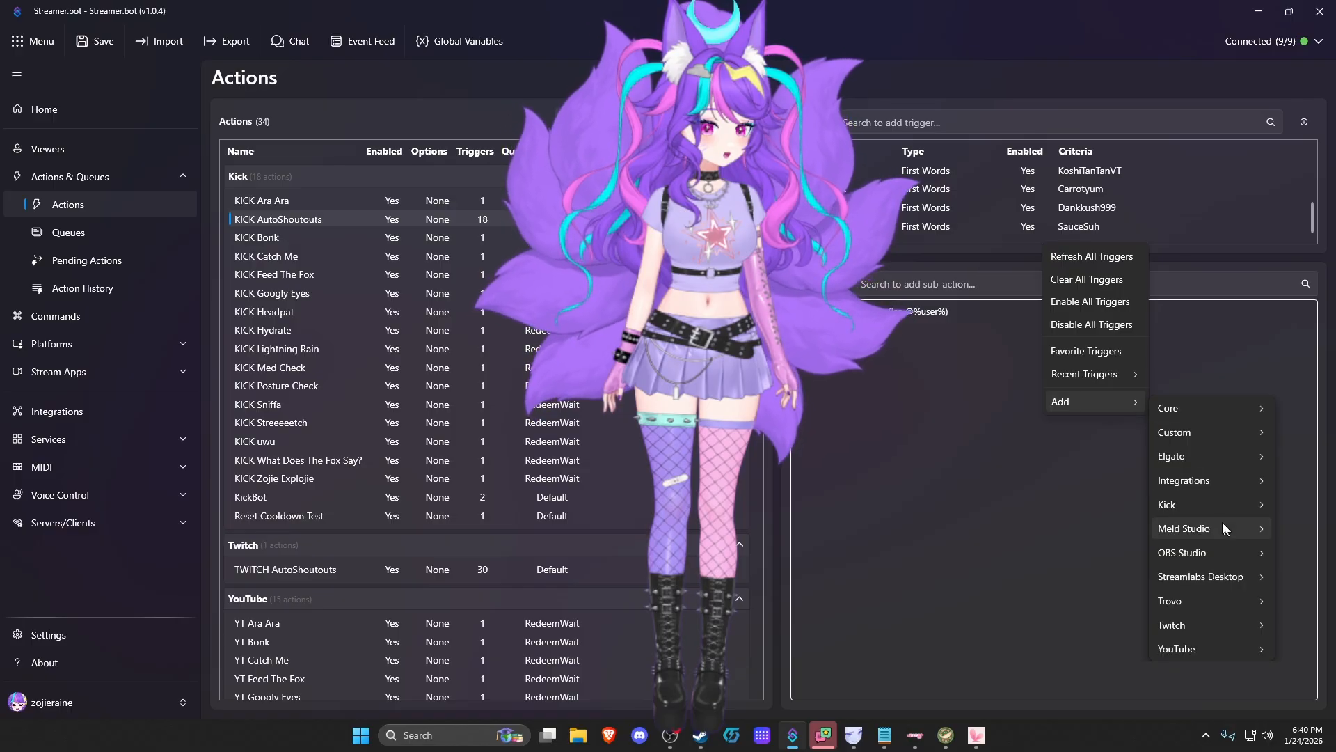
mouse_move(1215, 508)
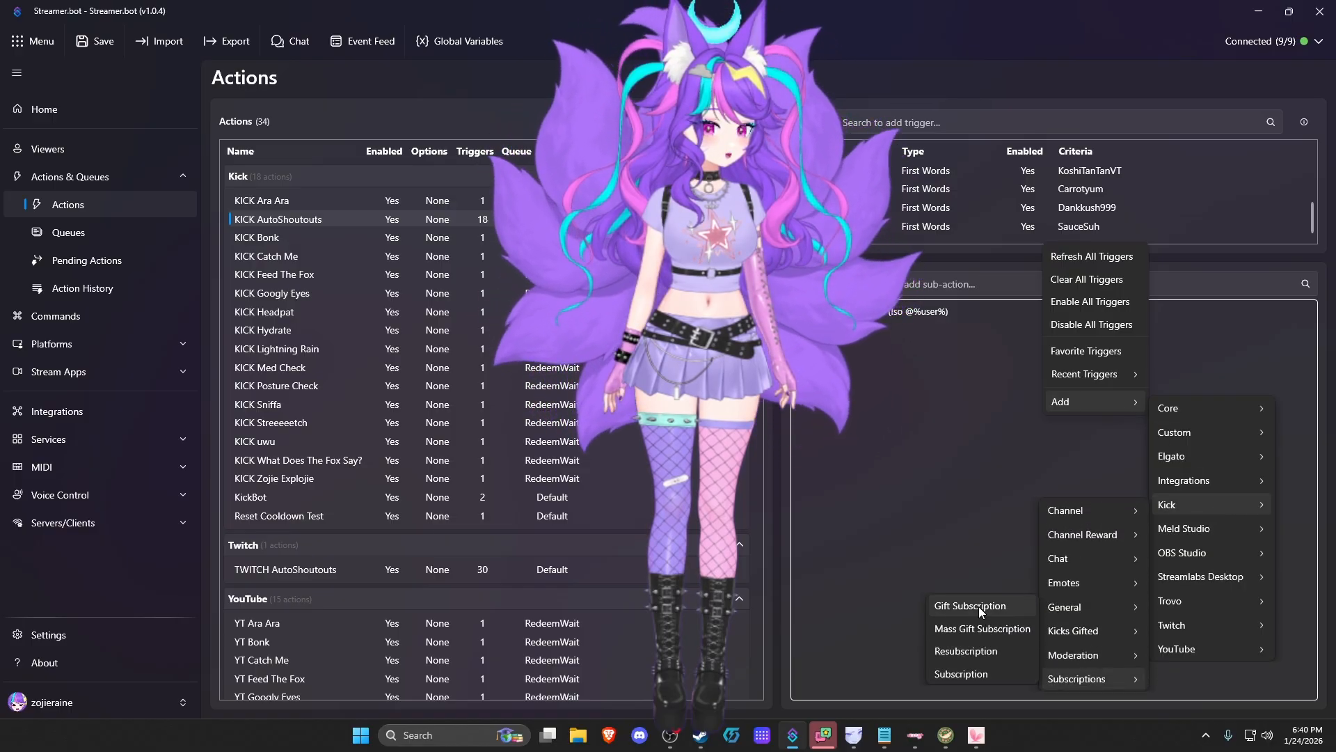
mouse_move(1092, 632)
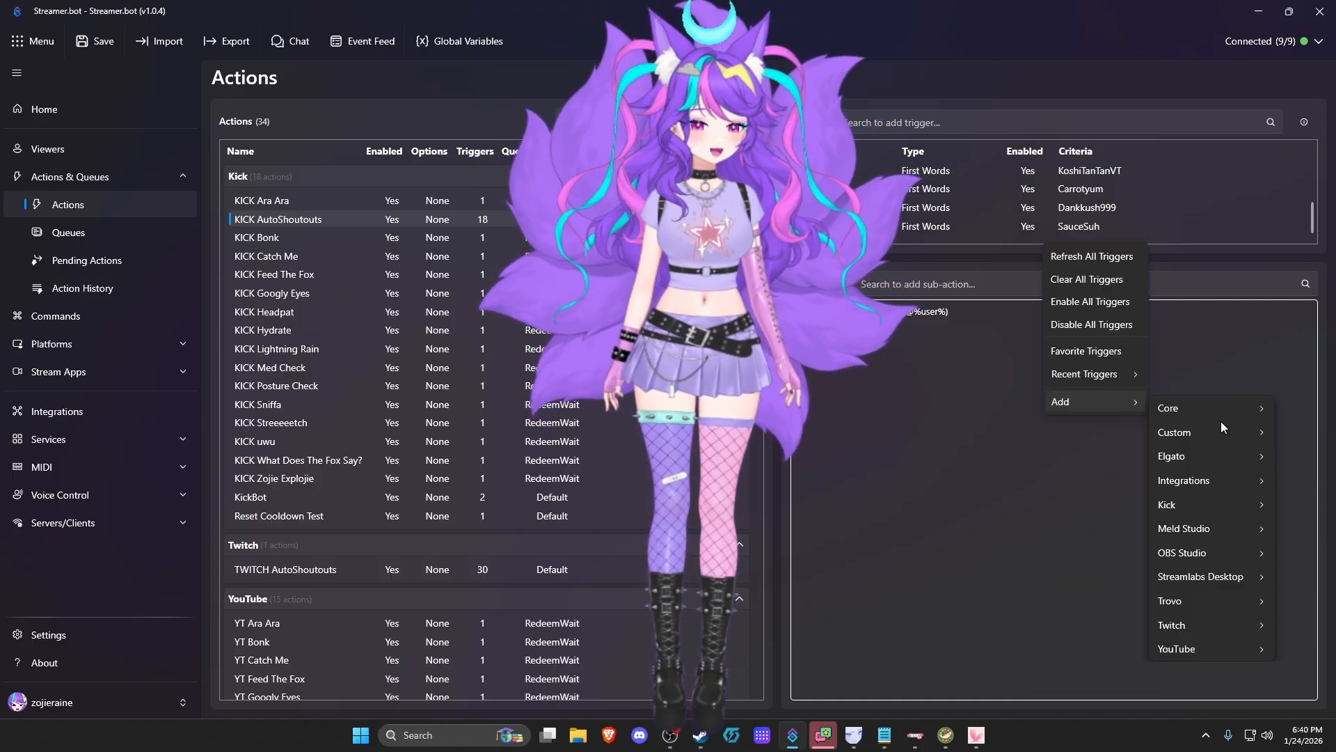
left_click(916, 453)
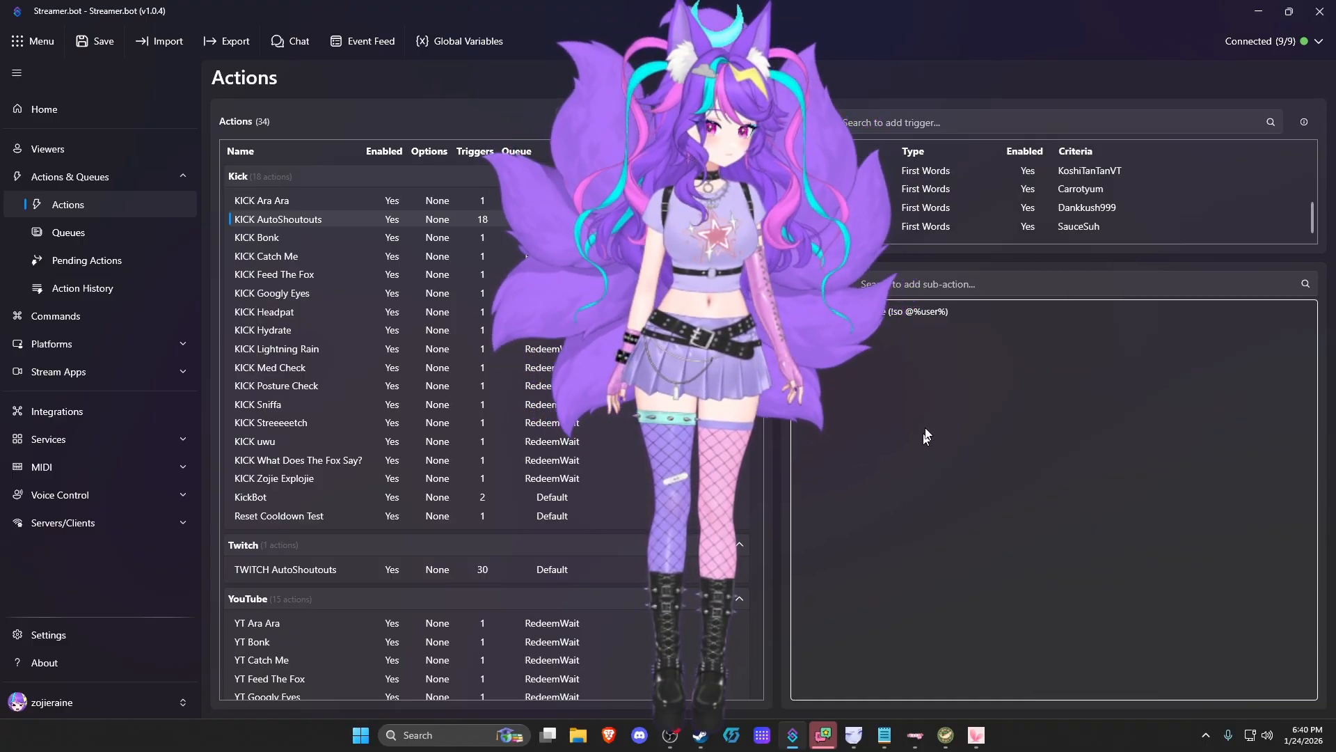
Review the KICK AutoShoutouts action's First Words triggers and the options available for its Kick Message sub-action
scroll(1059, 188, "up", 5)
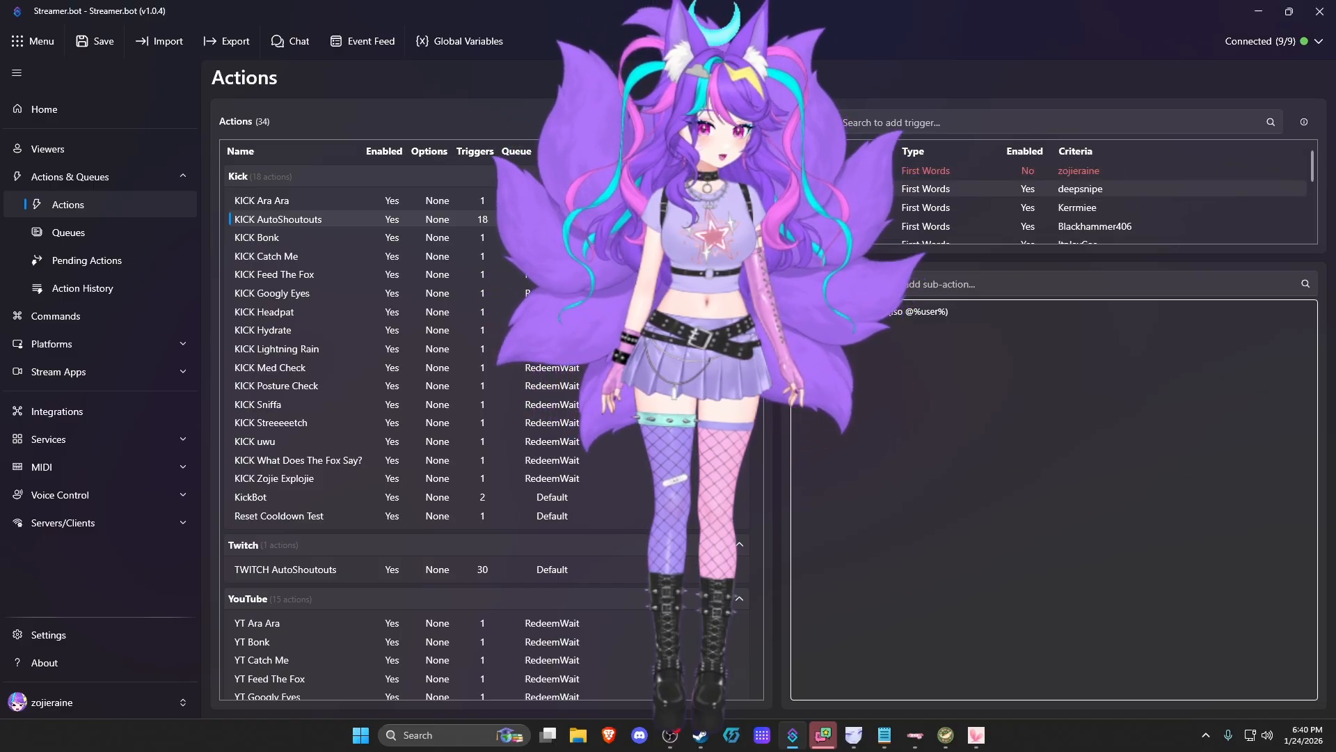
scroll(1064, 206, "down", 4)
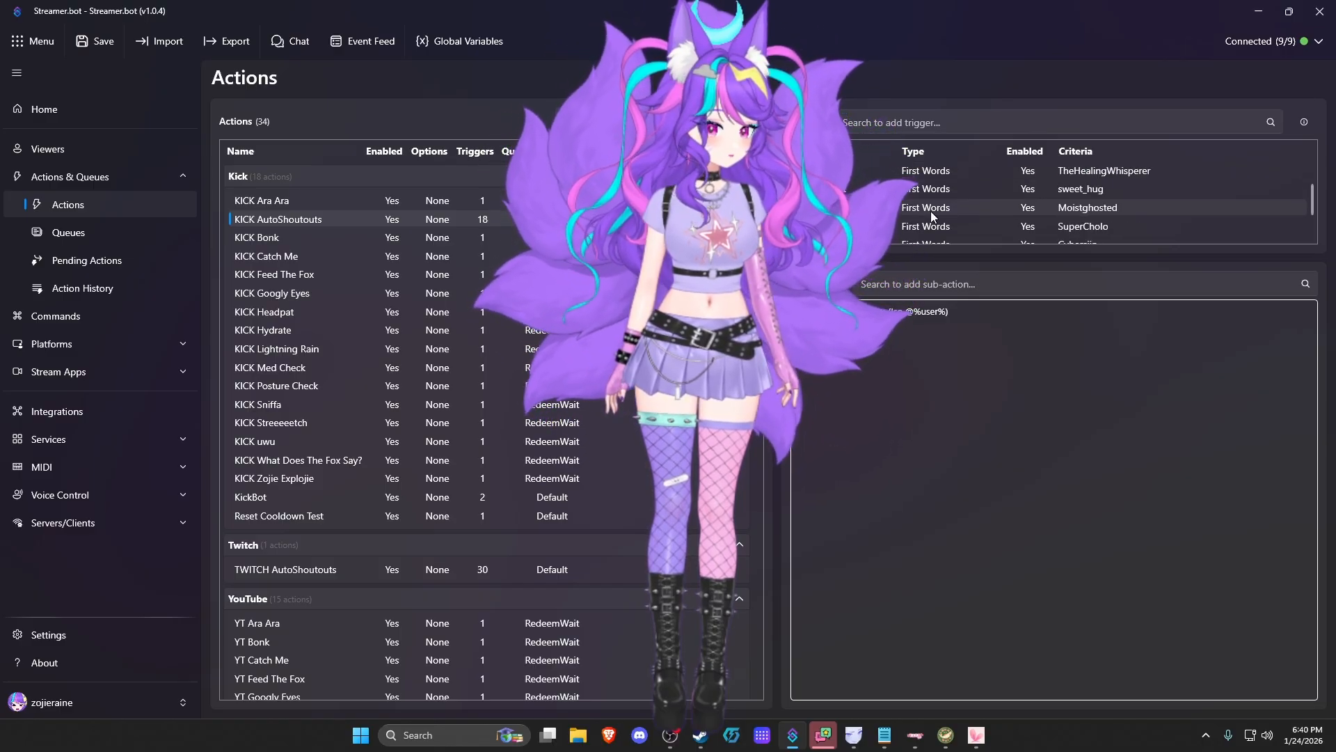
scroll(1095, 215, "down", 3)
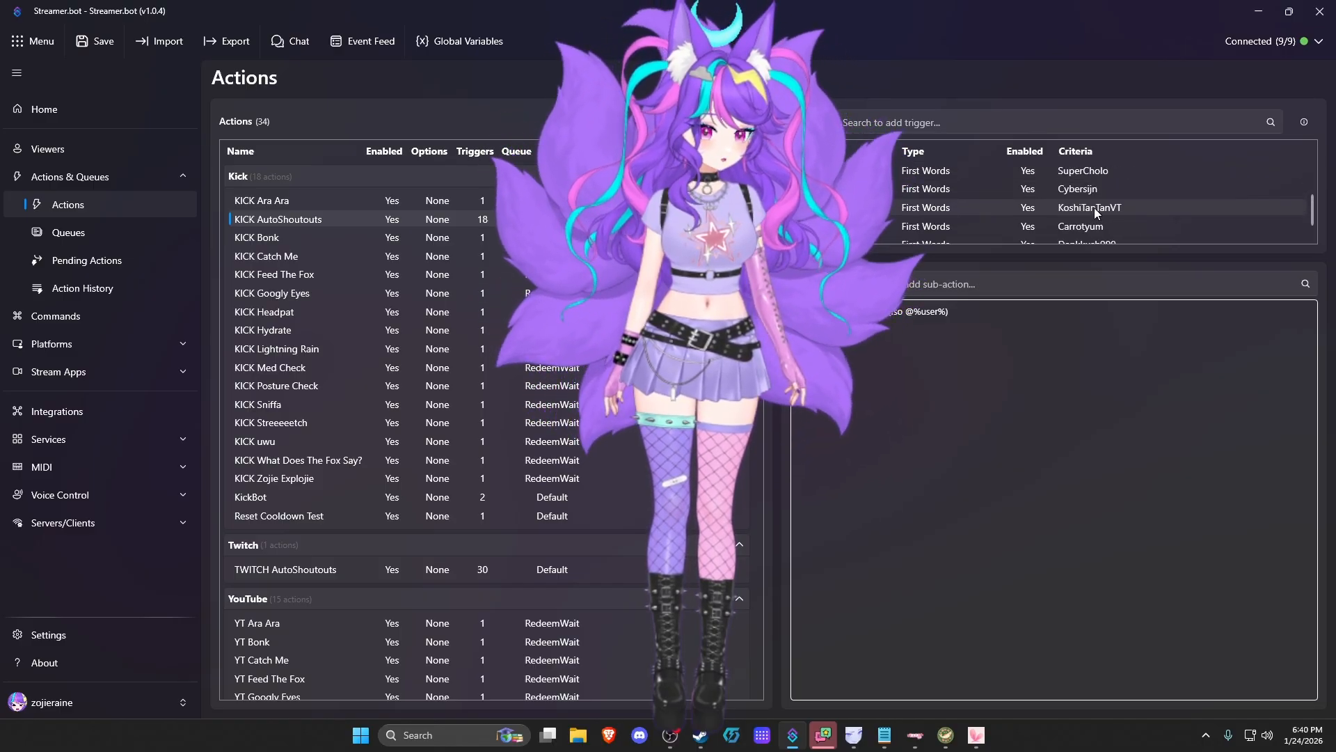
right_click(922, 314)
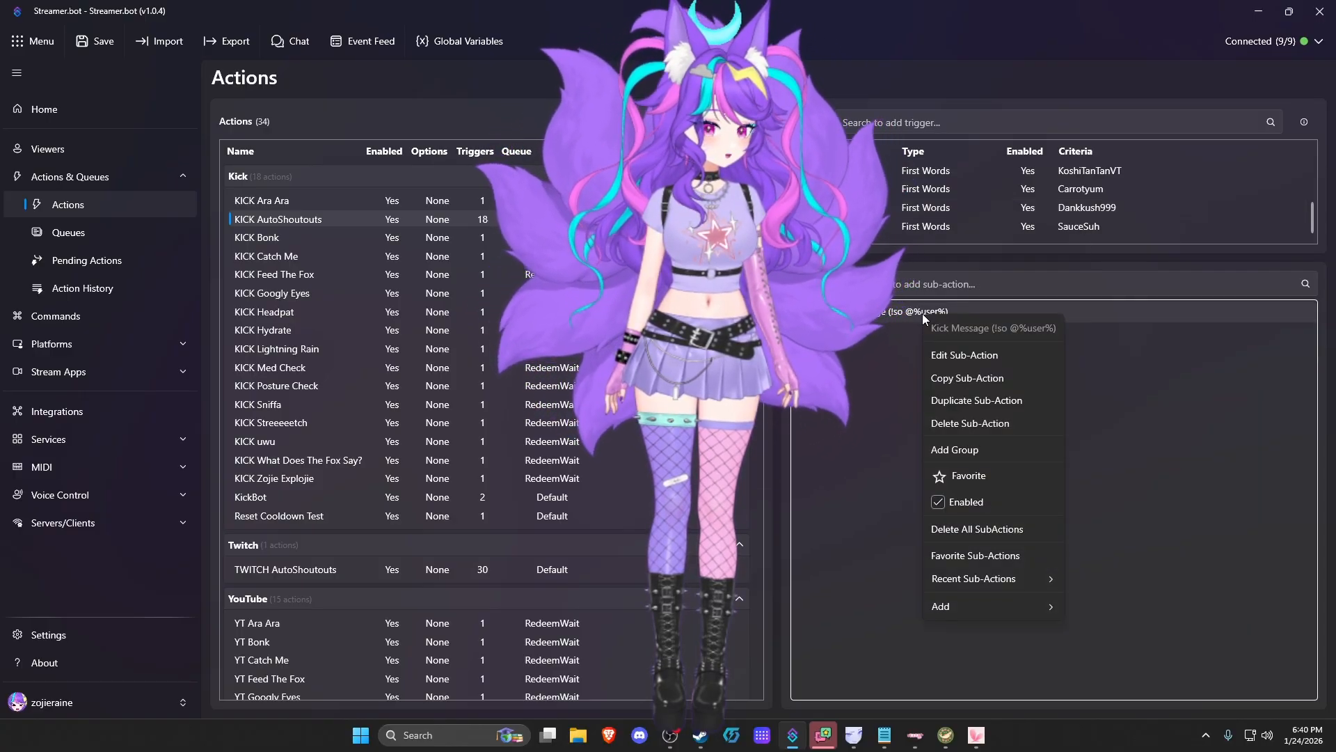
left_click(885, 377)
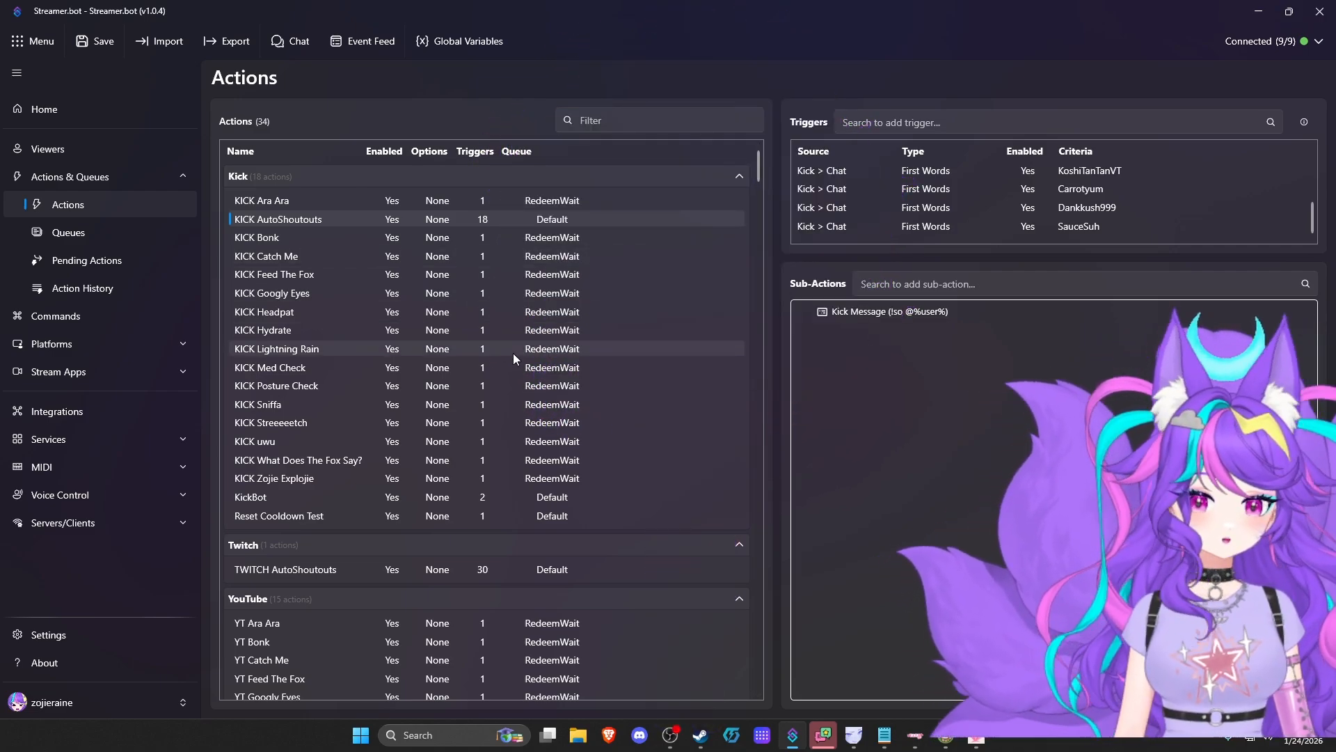
Select the KICK Sniffa action and inspect its Custom Code Event trigger and the trigger options
left_click(295, 406)
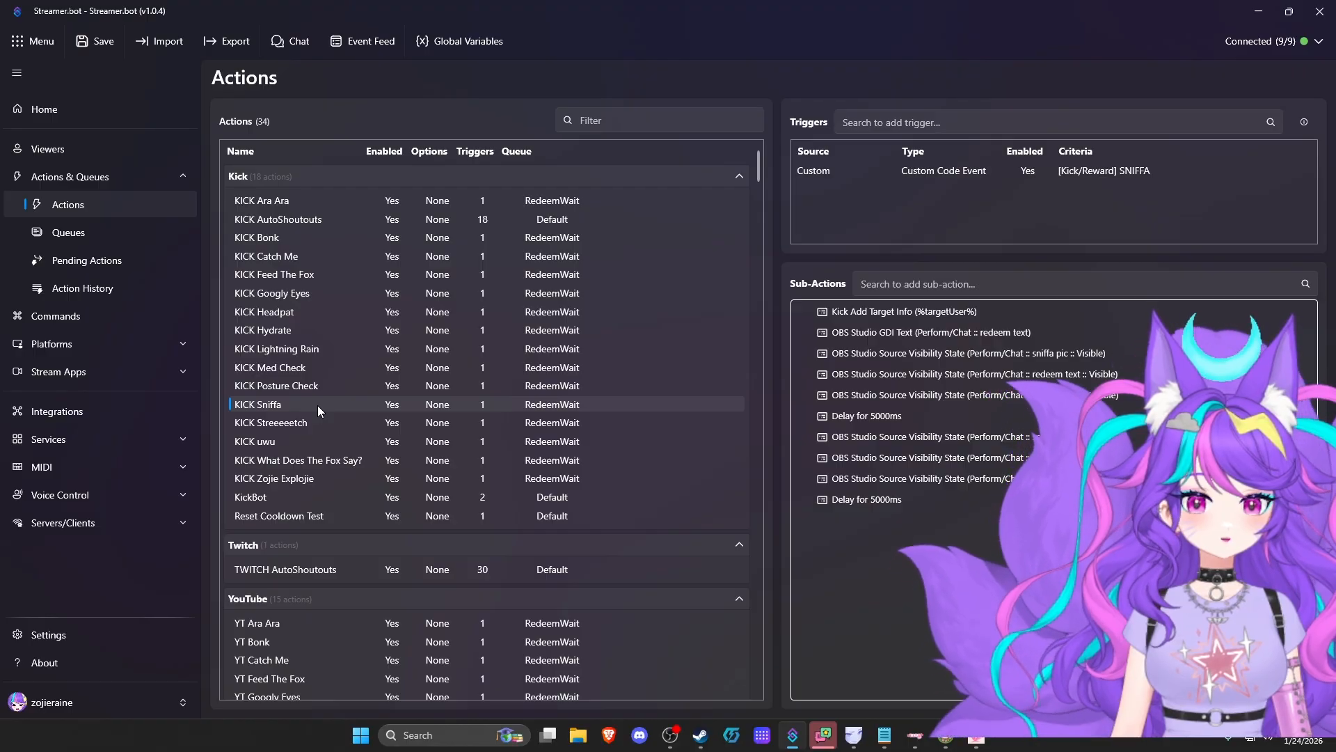
left_click(853, 171)
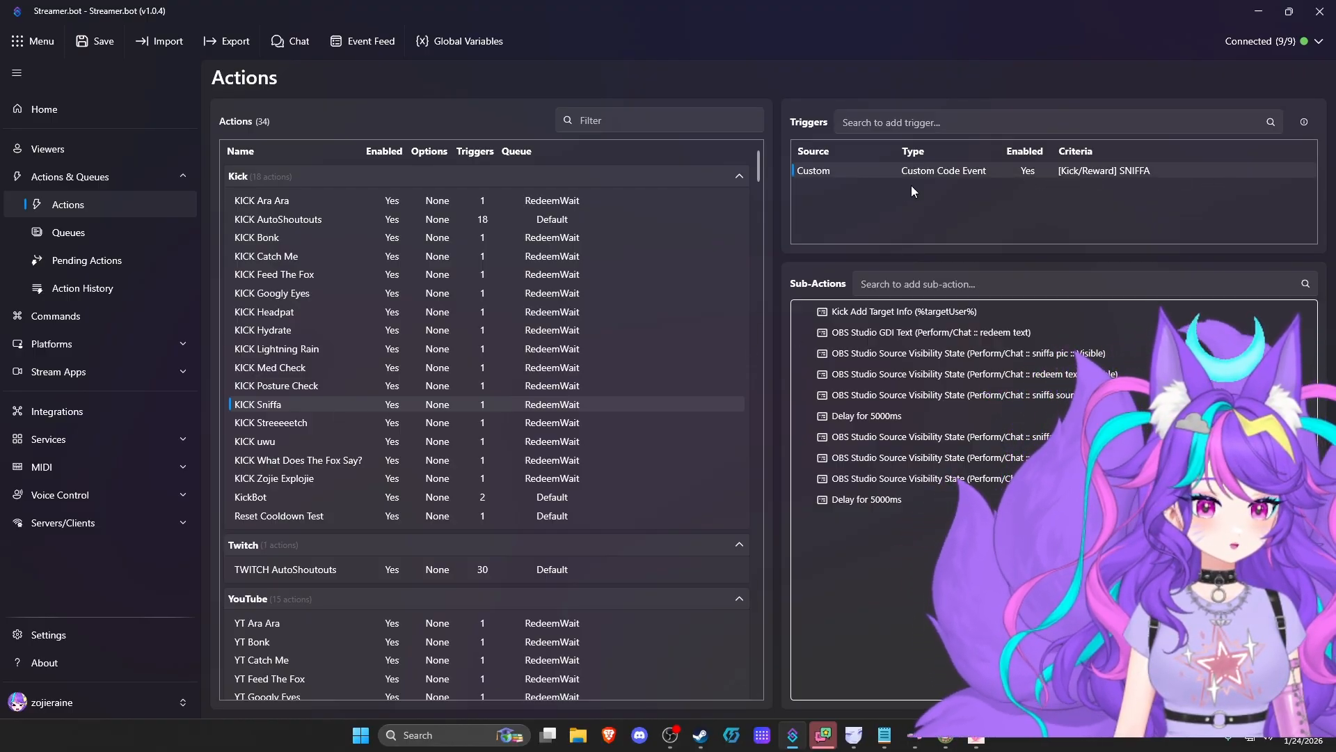
right_click(841, 193)
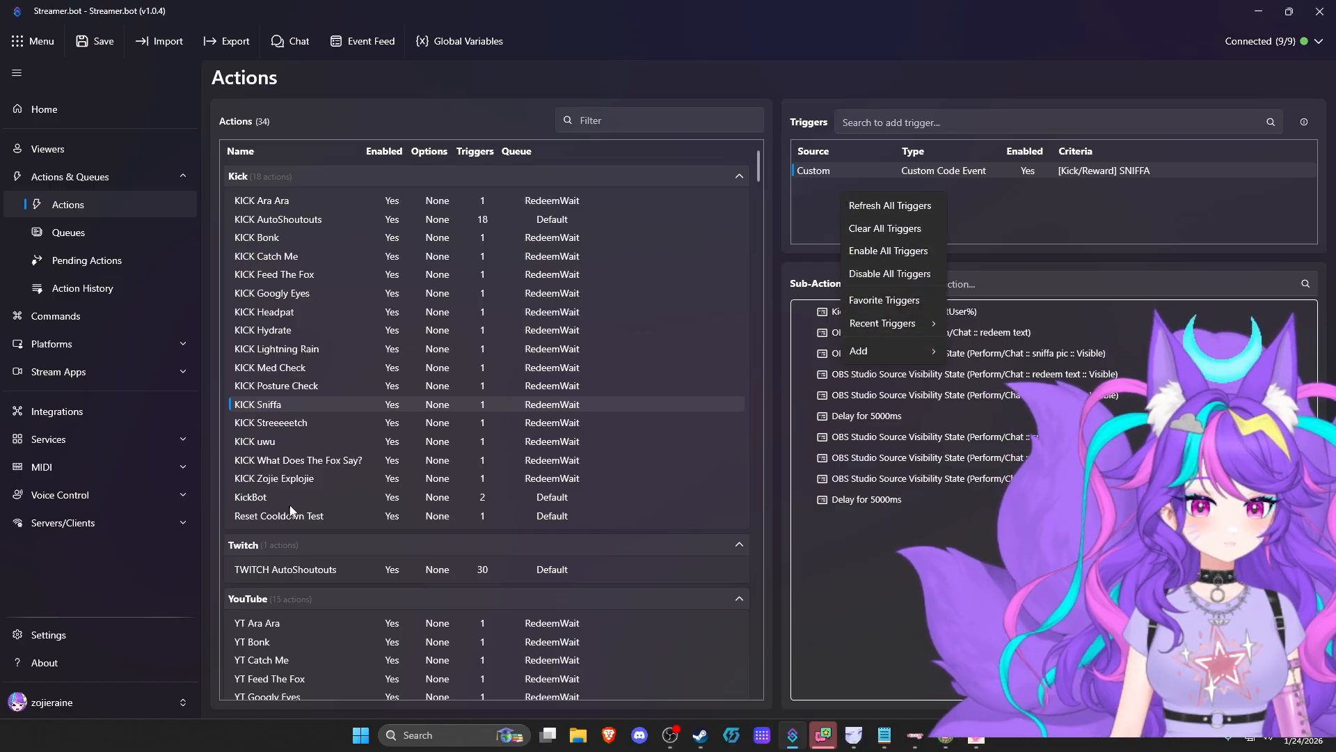
Select the KickBot action, browse the rewards offered by a new Kick Reward Redemption trigger, and cancel without adding it
left_click(316, 498)
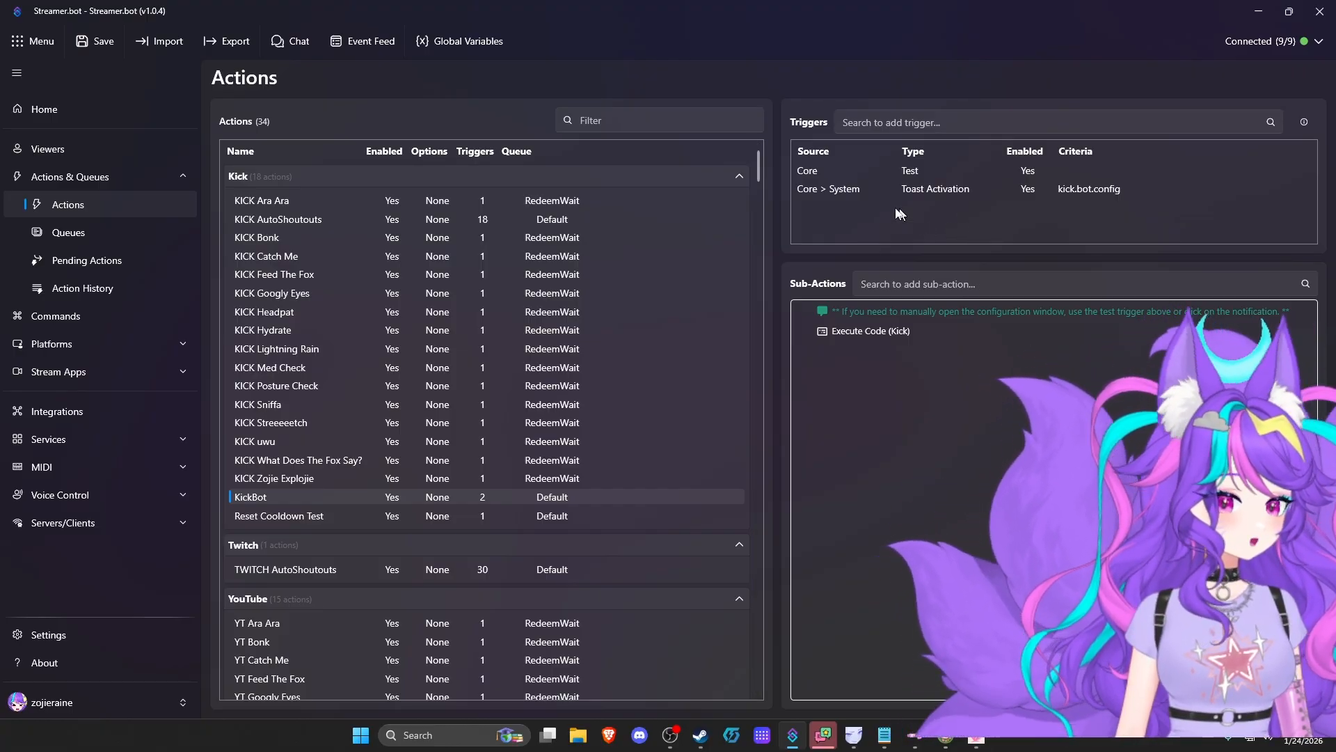
right_click(810, 214)
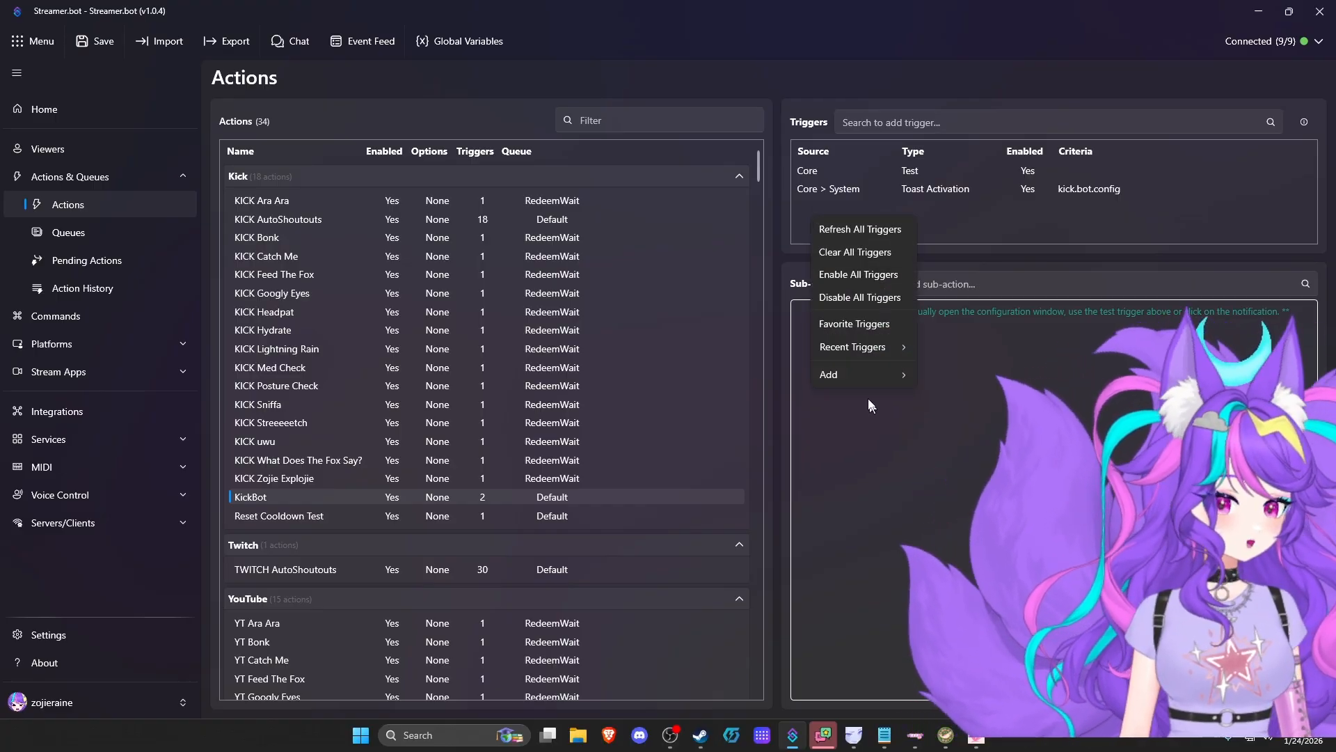
mouse_move(859, 375)
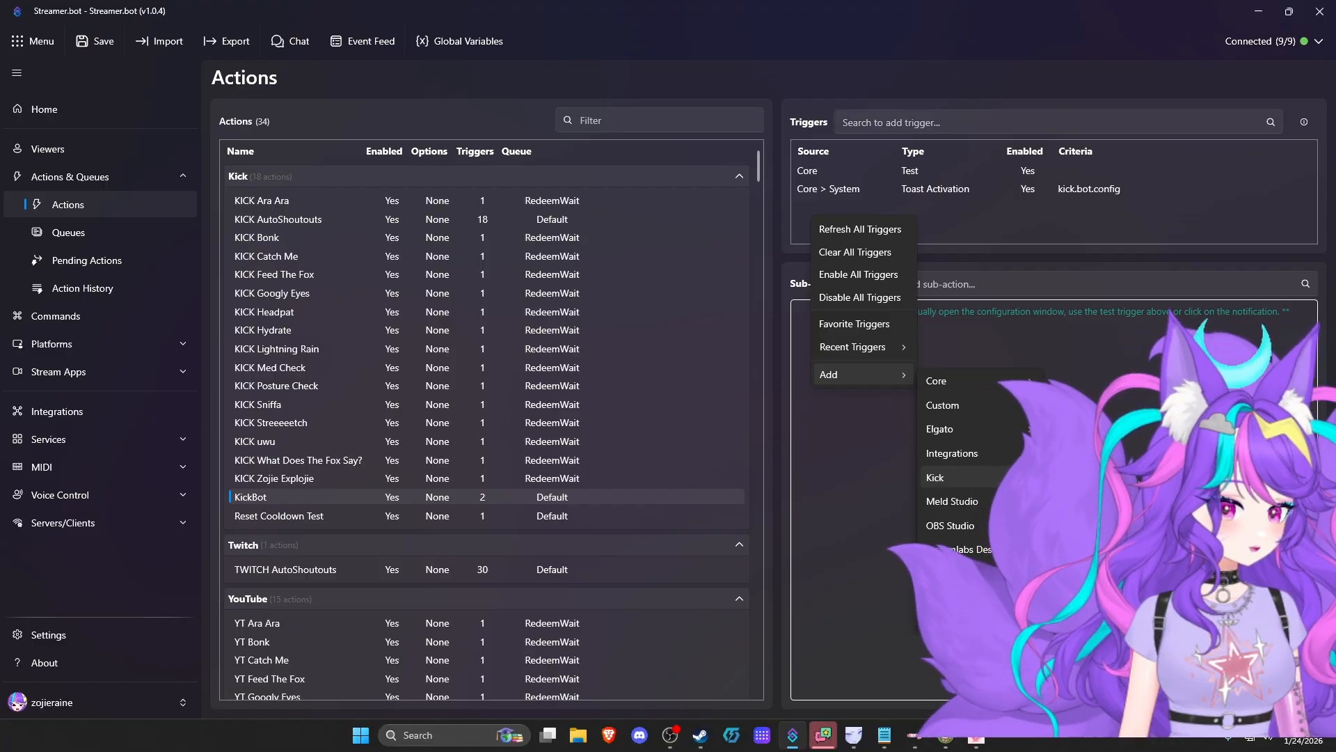
left_click(1120, 476)
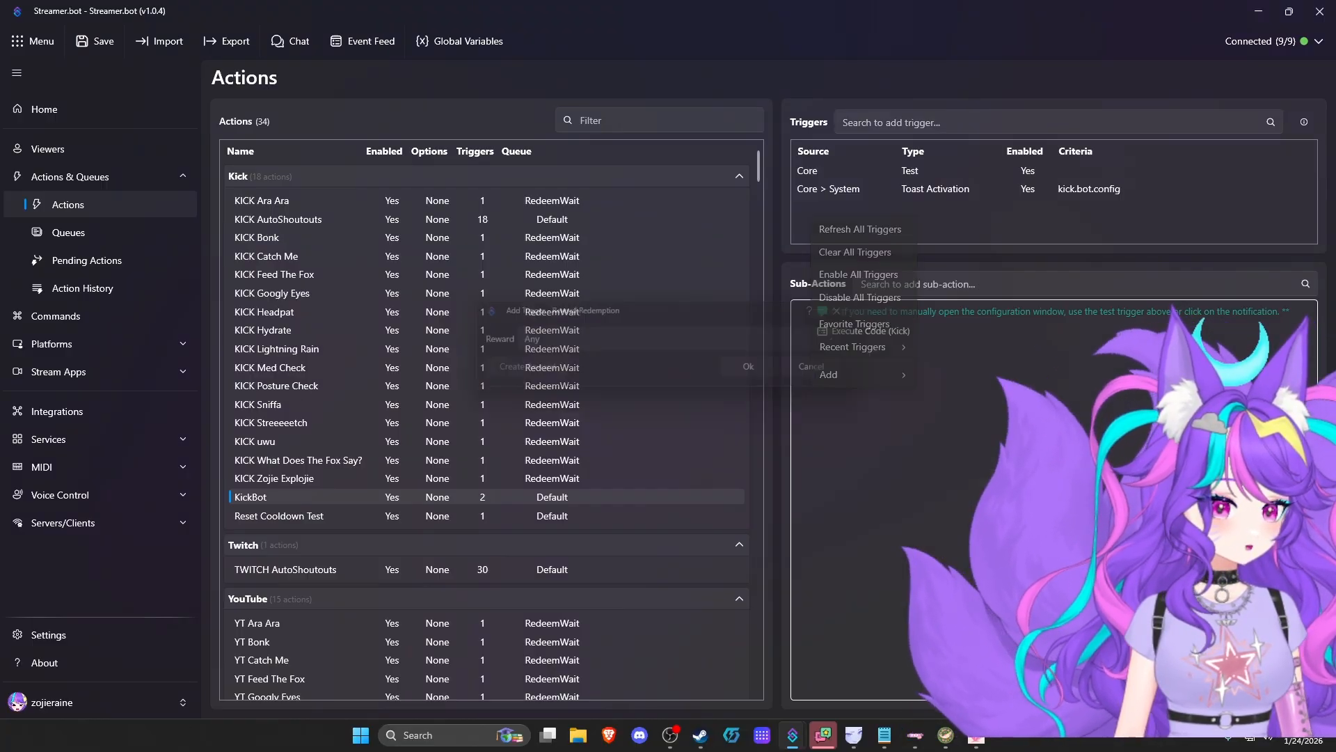
left_click(699, 340)
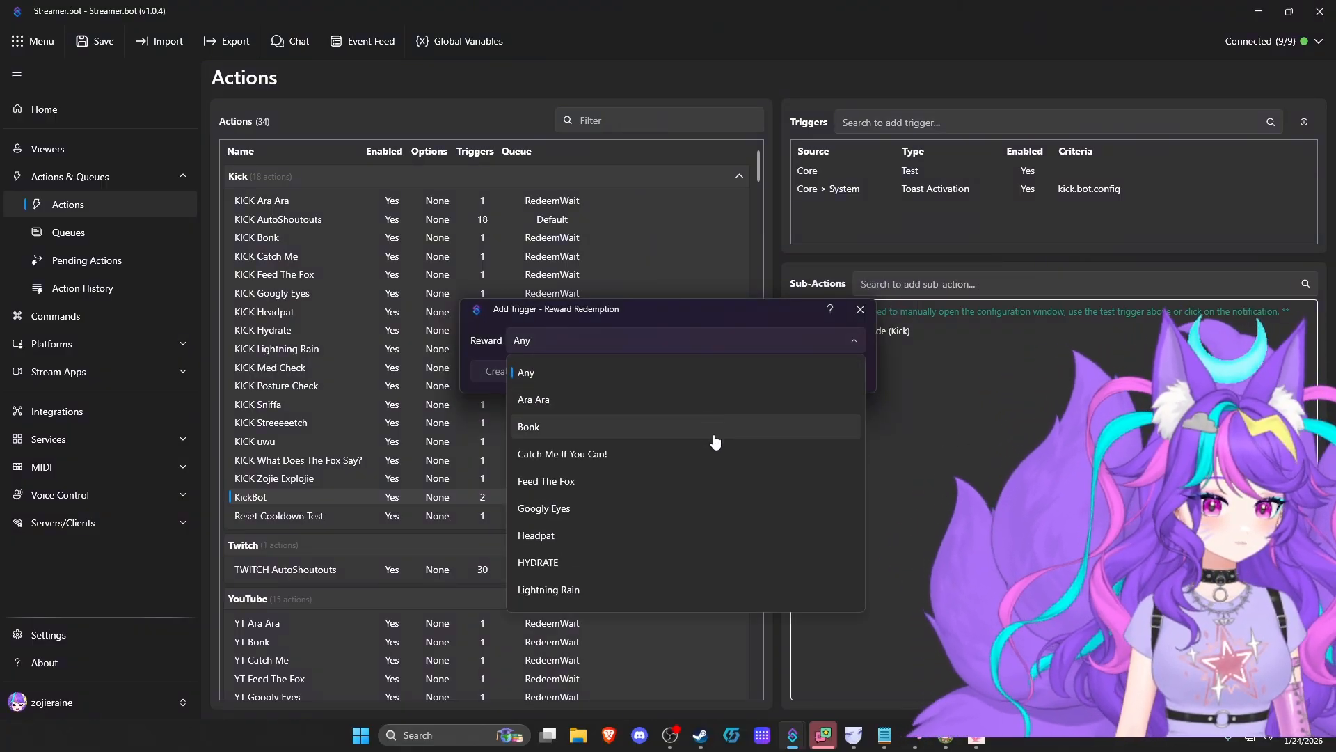
scroll(707, 592, "down", 1)
scroll(708, 541, "down", 4)
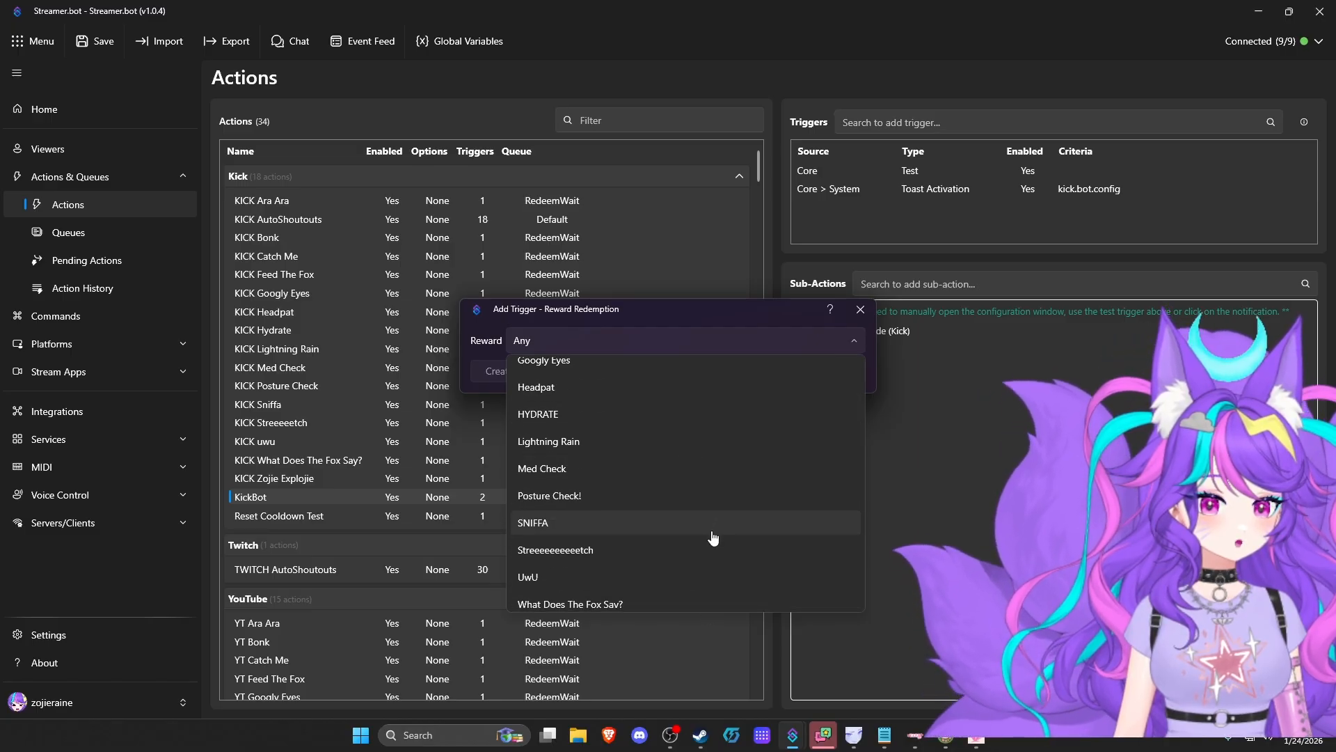
scroll(699, 585, "up", 1)
scroll(682, 487, "up", 3)
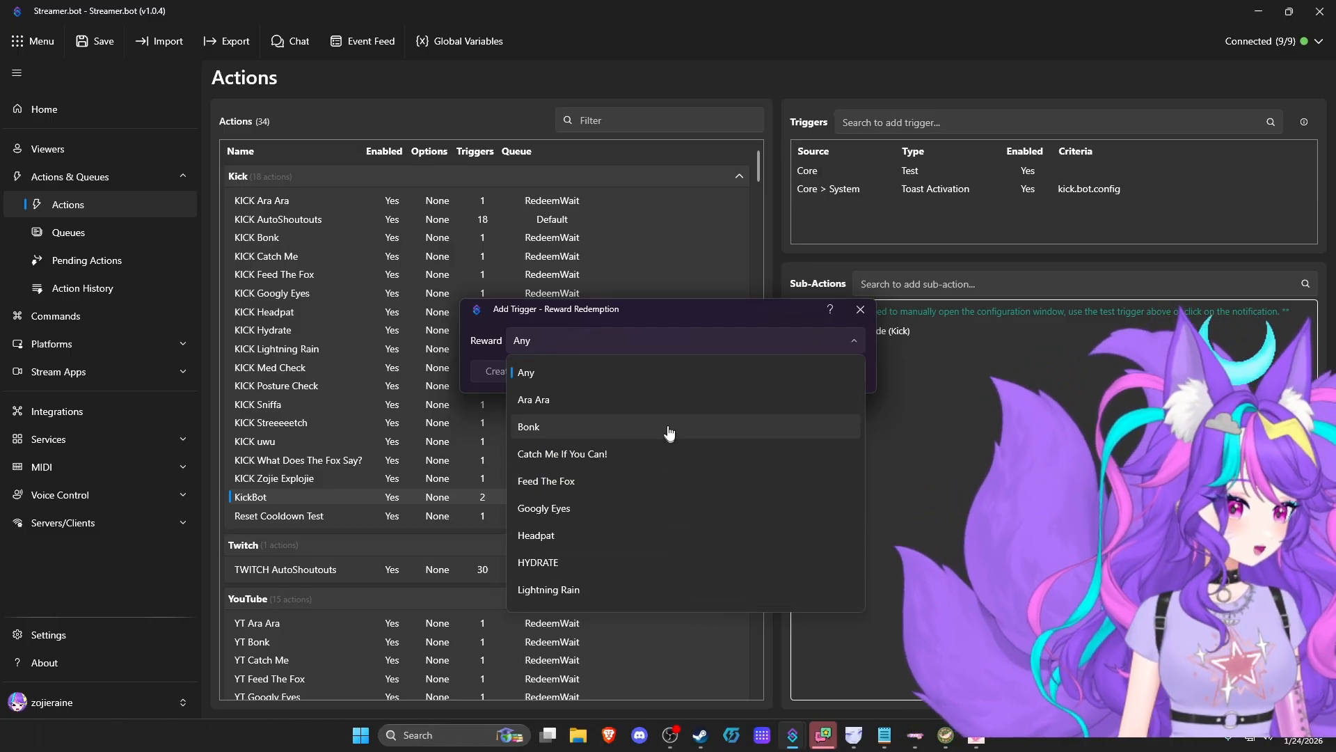
scroll(686, 487, "down", 4)
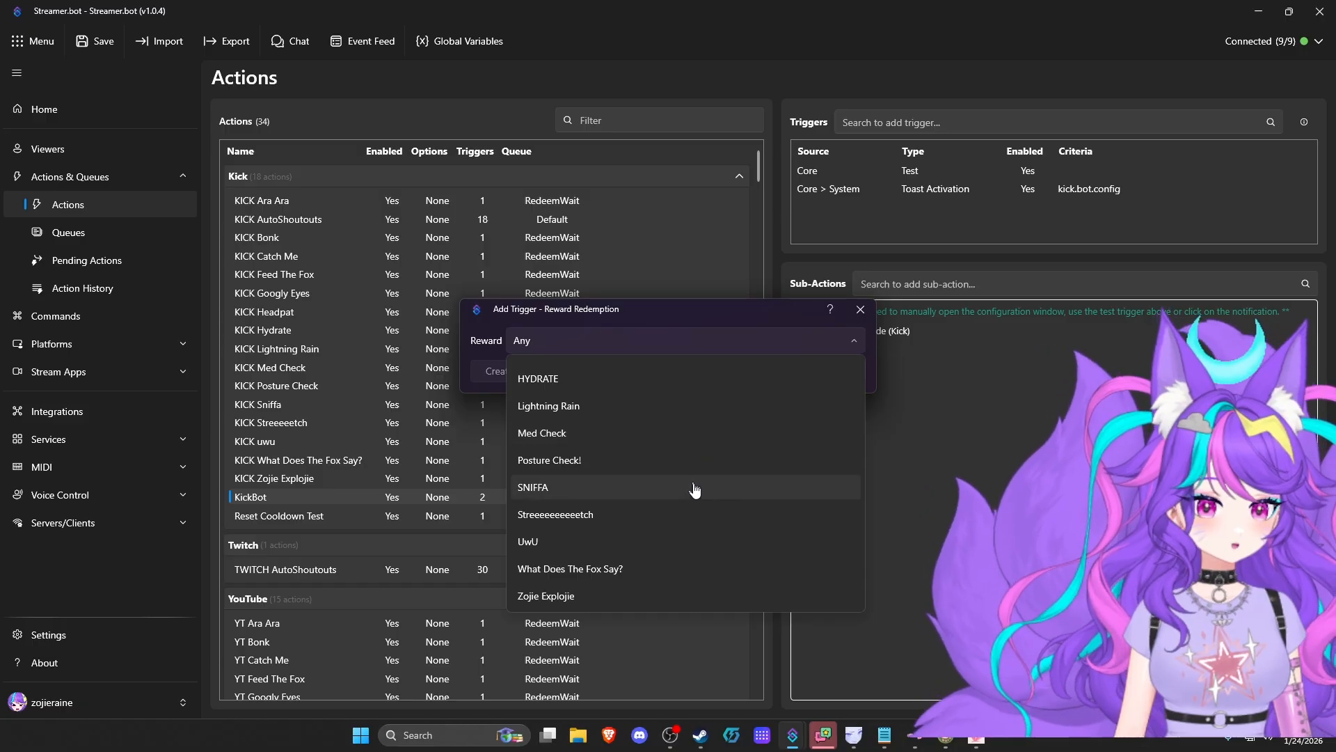
scroll(731, 439, "up", 4)
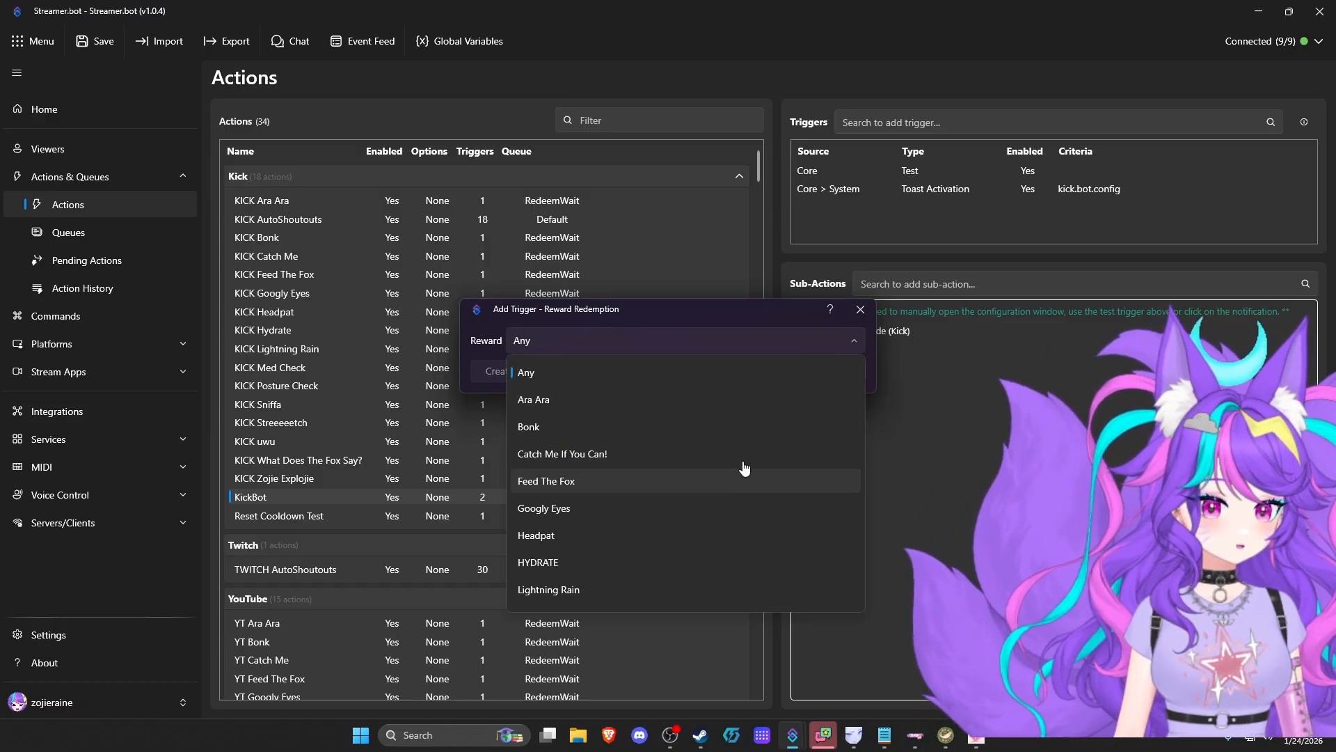
left_click(854, 320)
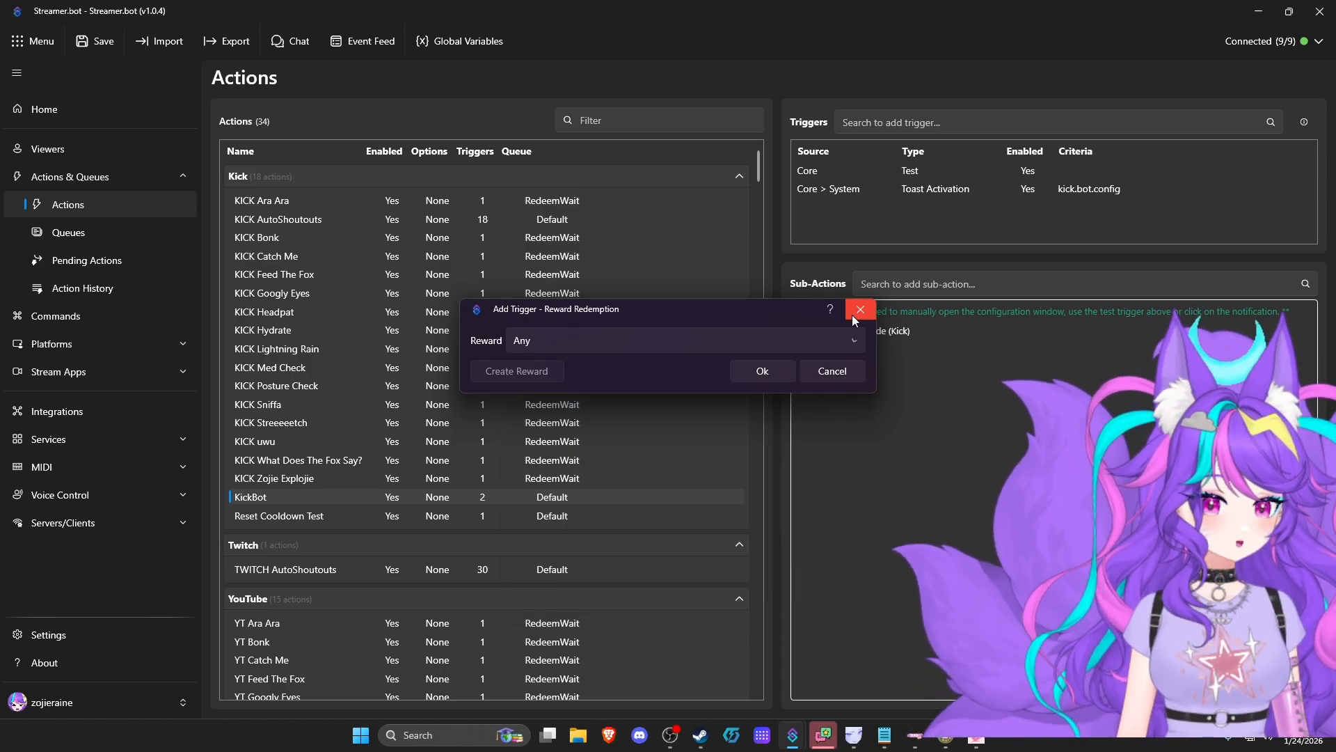
left_click(829, 367)
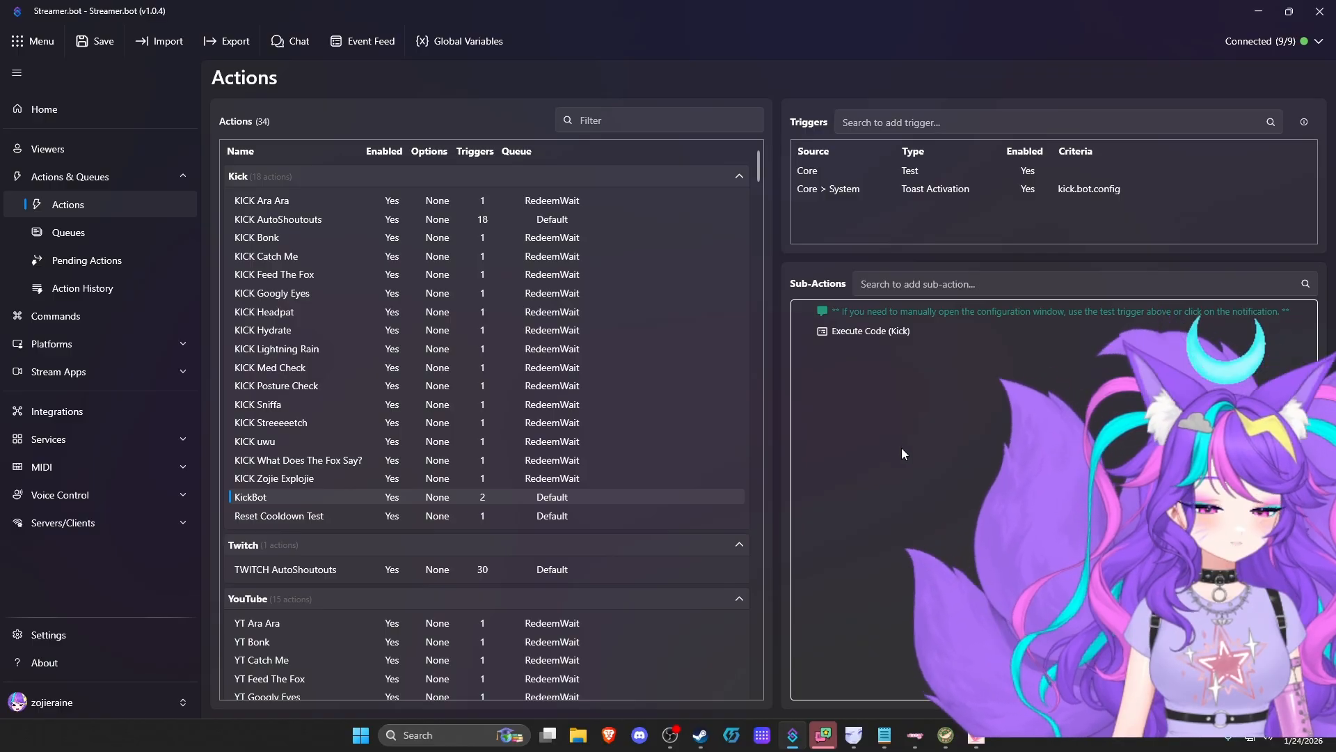
View the trigger options and the categories of sub-actions that can be added to the KickBot action
right_click(797, 202)
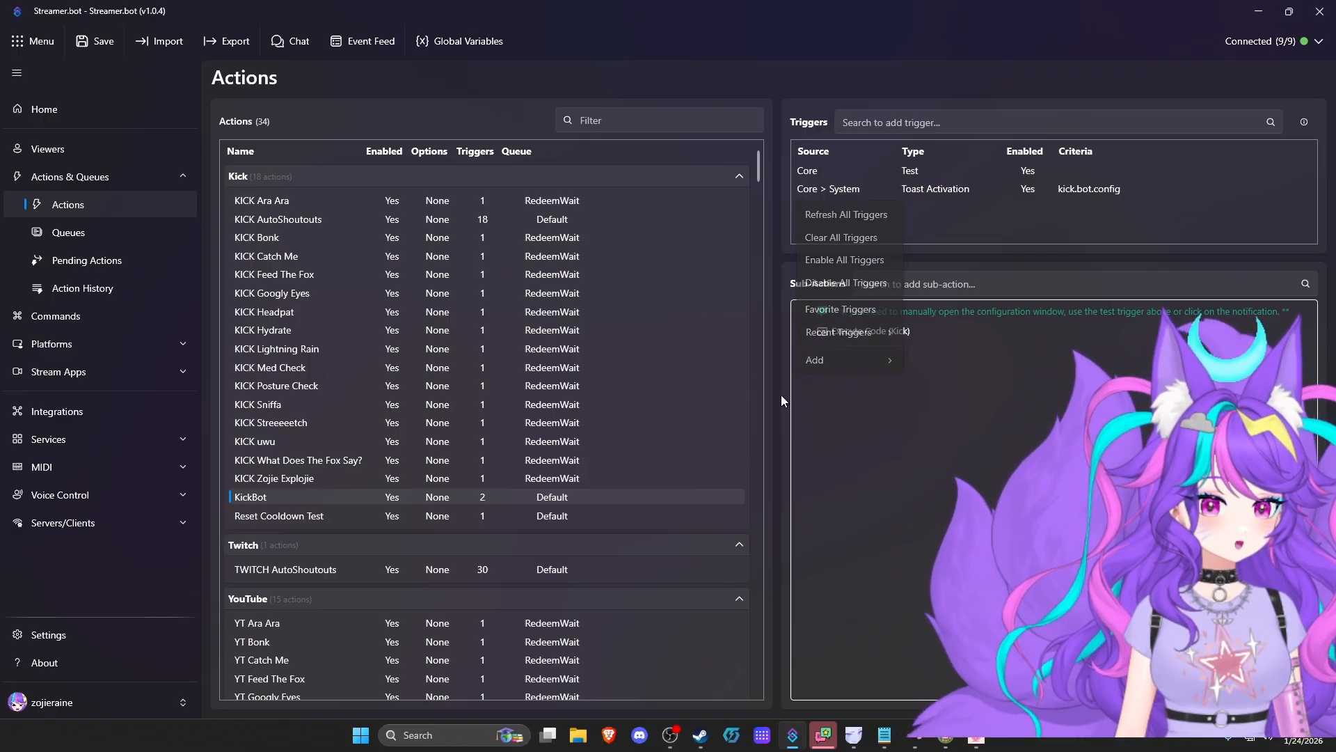
left_click(800, 398)
right_click(801, 396)
mouse_move(848, 517)
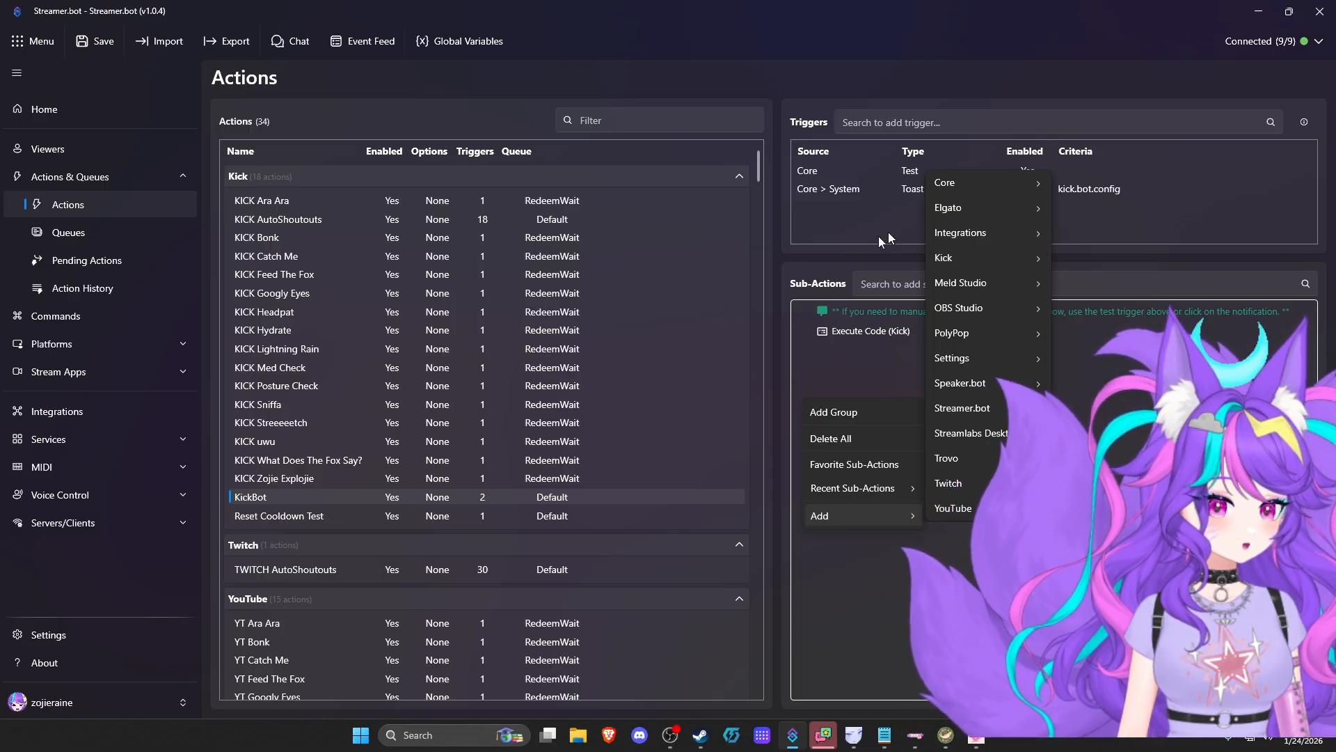
Browse the custom Kick trigger categories available for the KickBot action, including Subscriptions, Channel, Commands, Chat and Predictions, without adding one
right_click(825, 218)
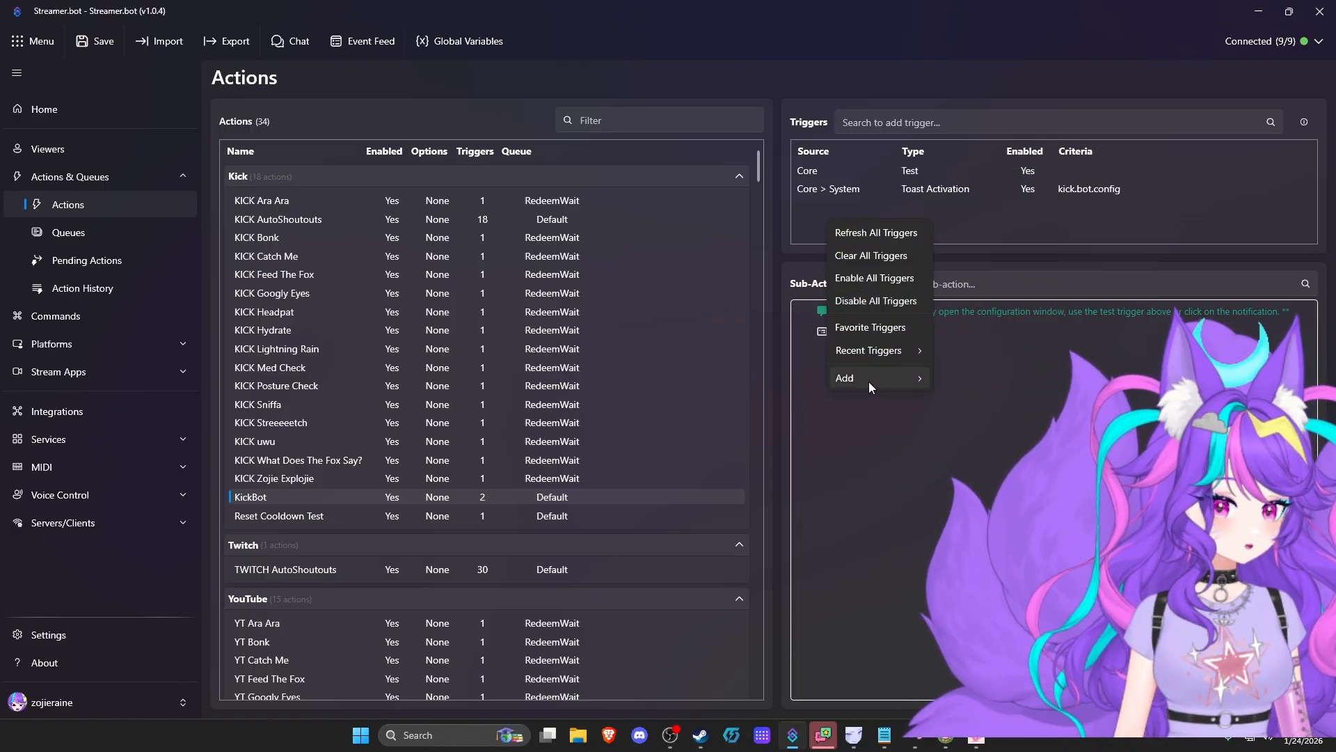
mouse_move(868, 381)
mouse_move(993, 409)
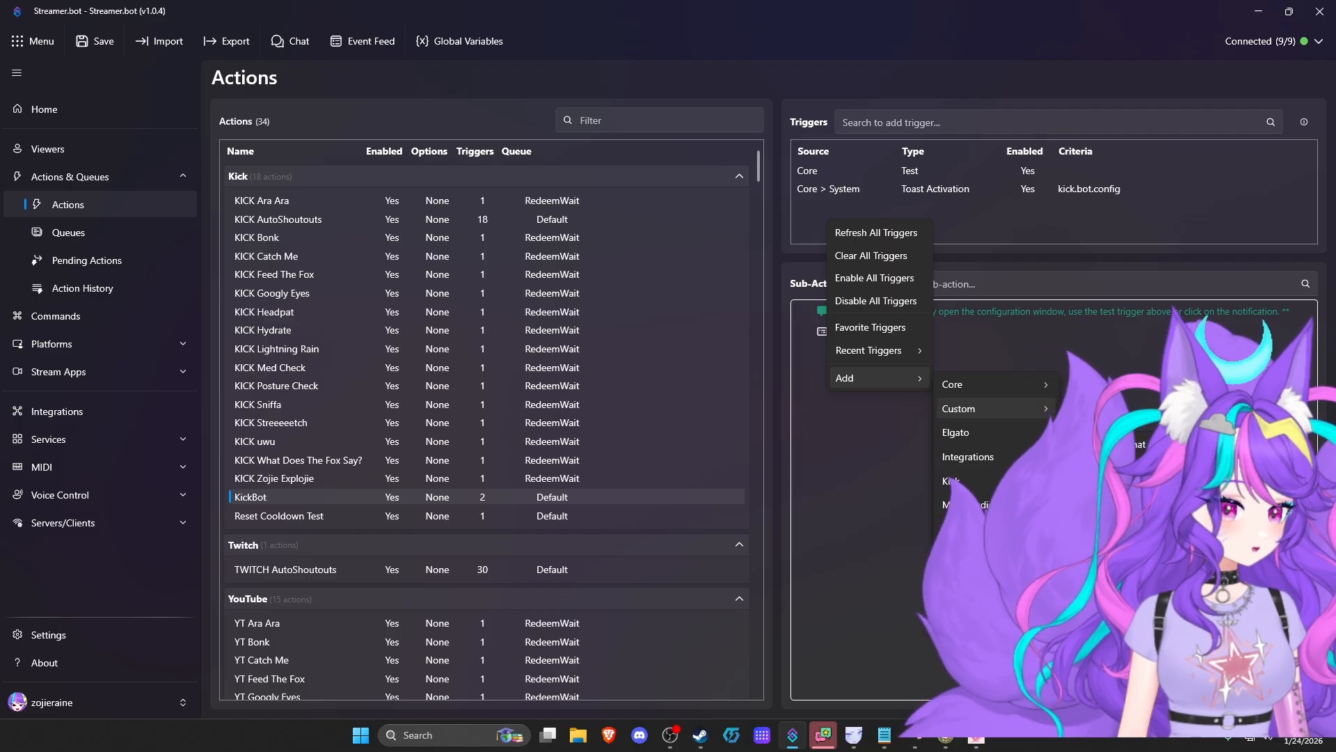
mouse_move(1135, 444)
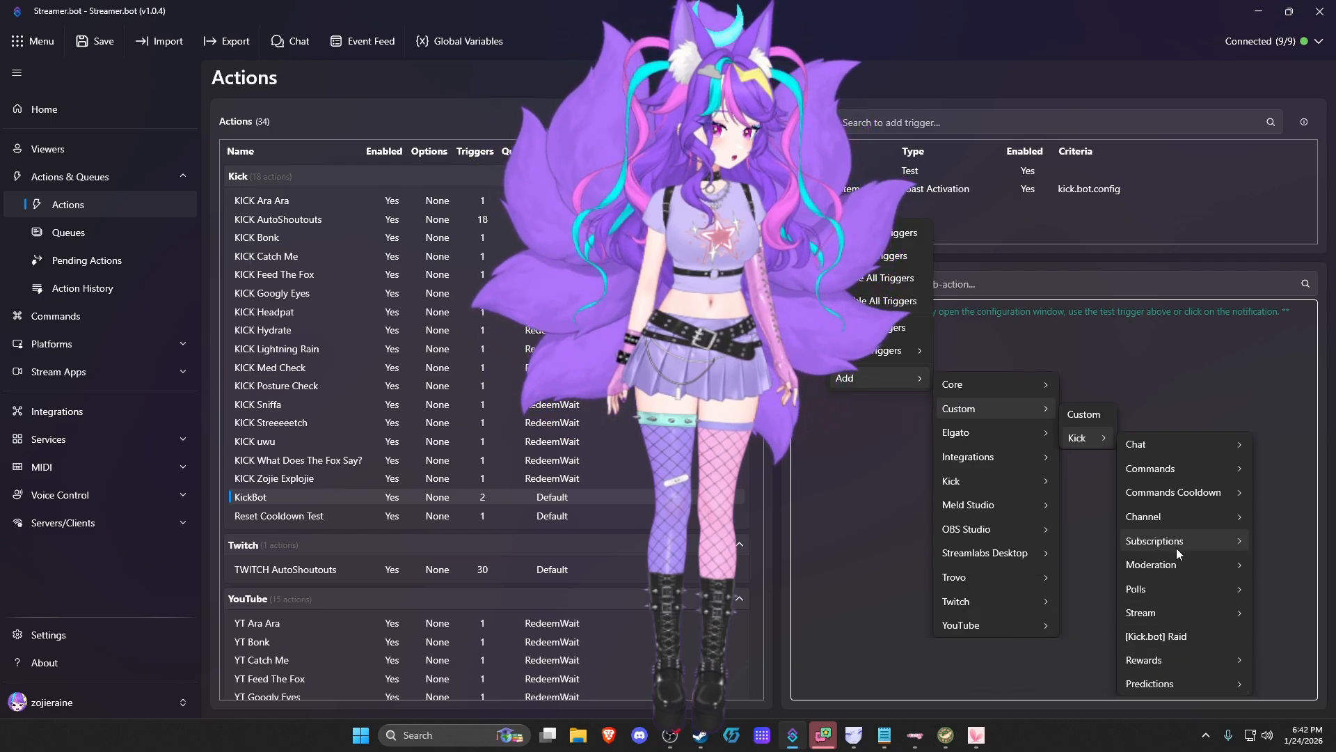
mouse_move(1189, 542)
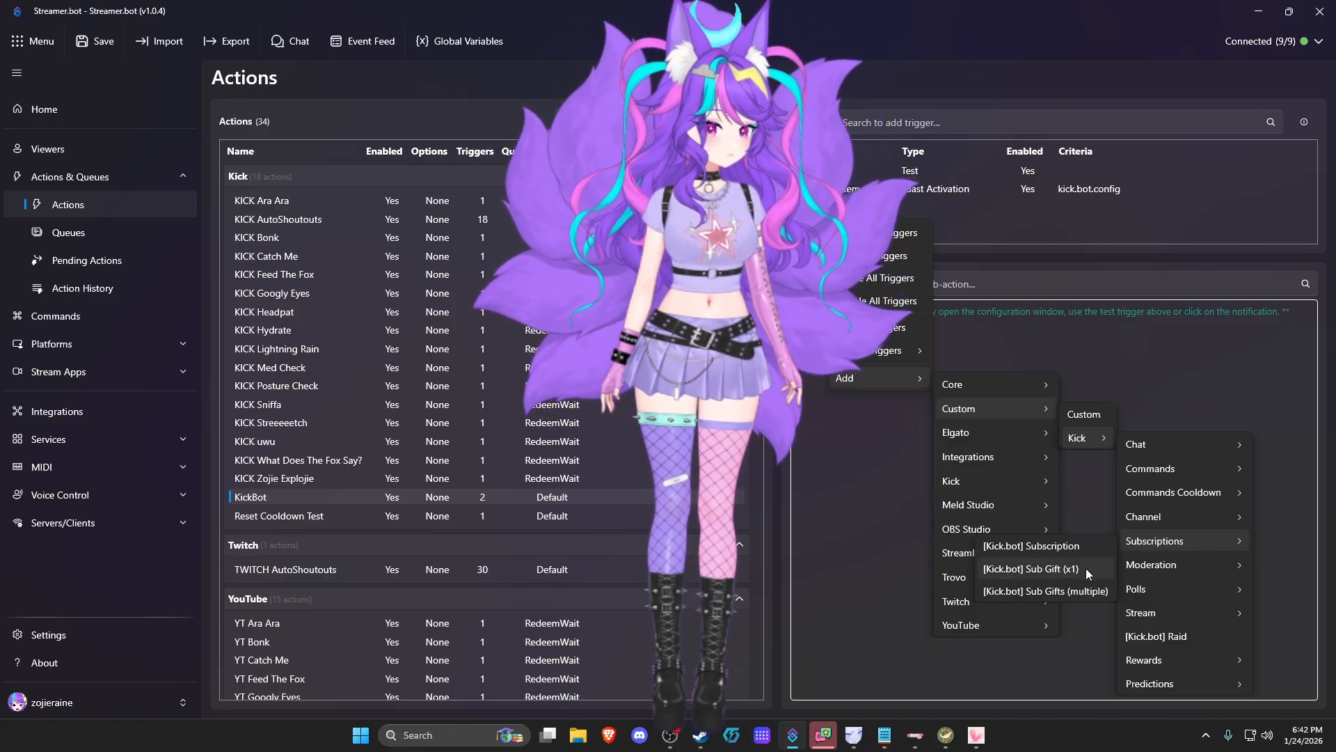
mouse_move(1162, 520)
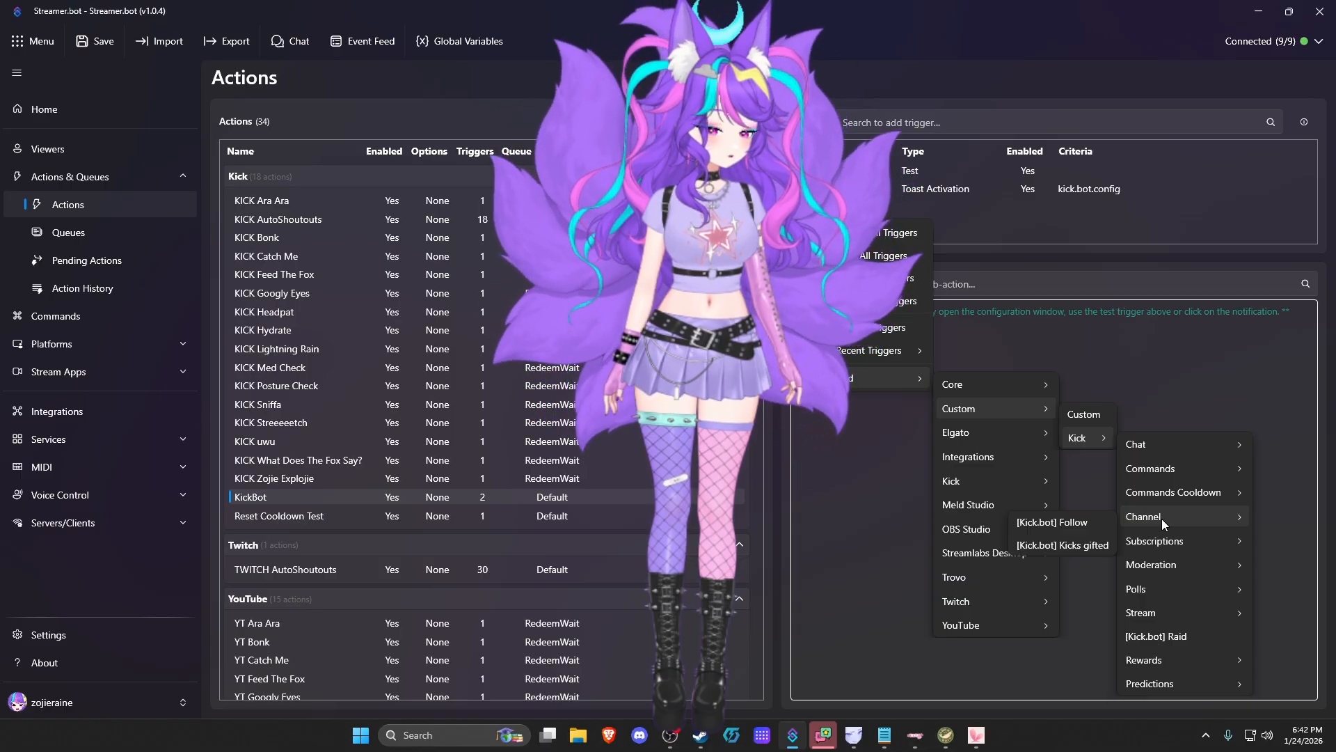
mouse_move(1175, 497)
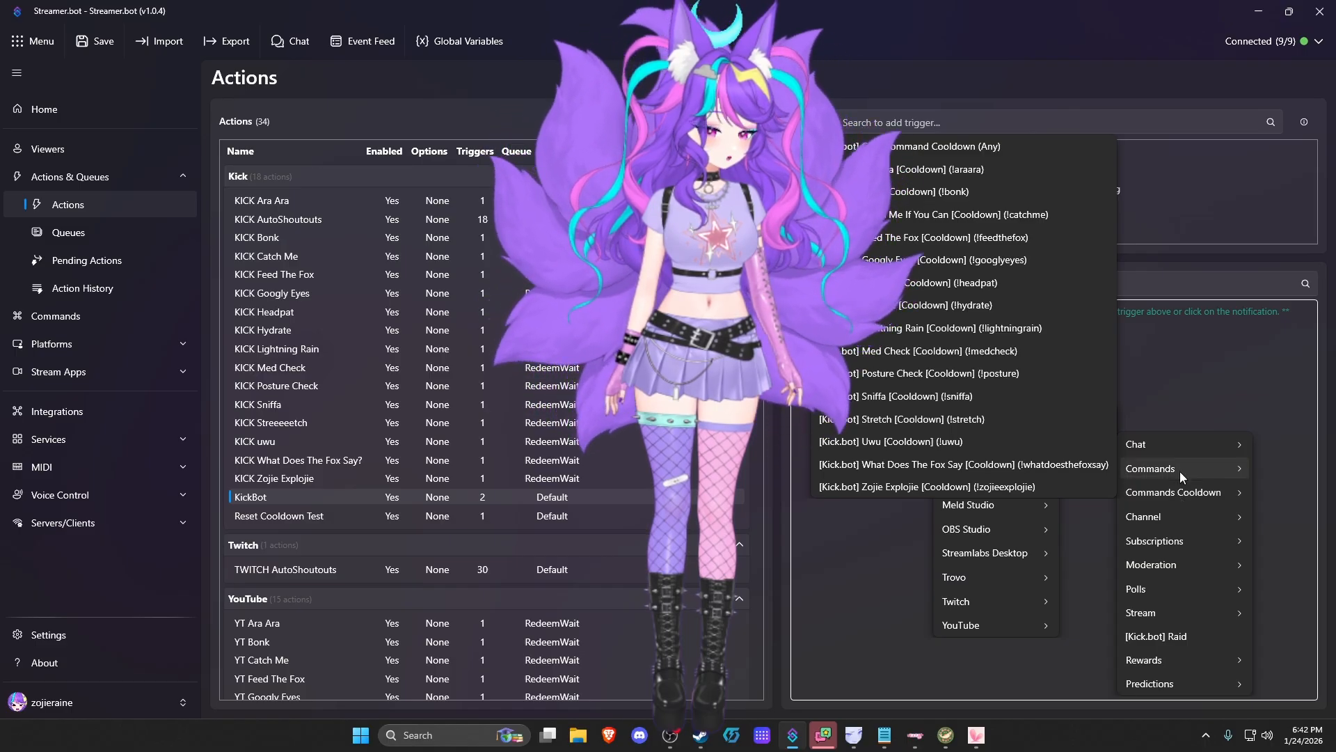
mouse_move(1180, 465)
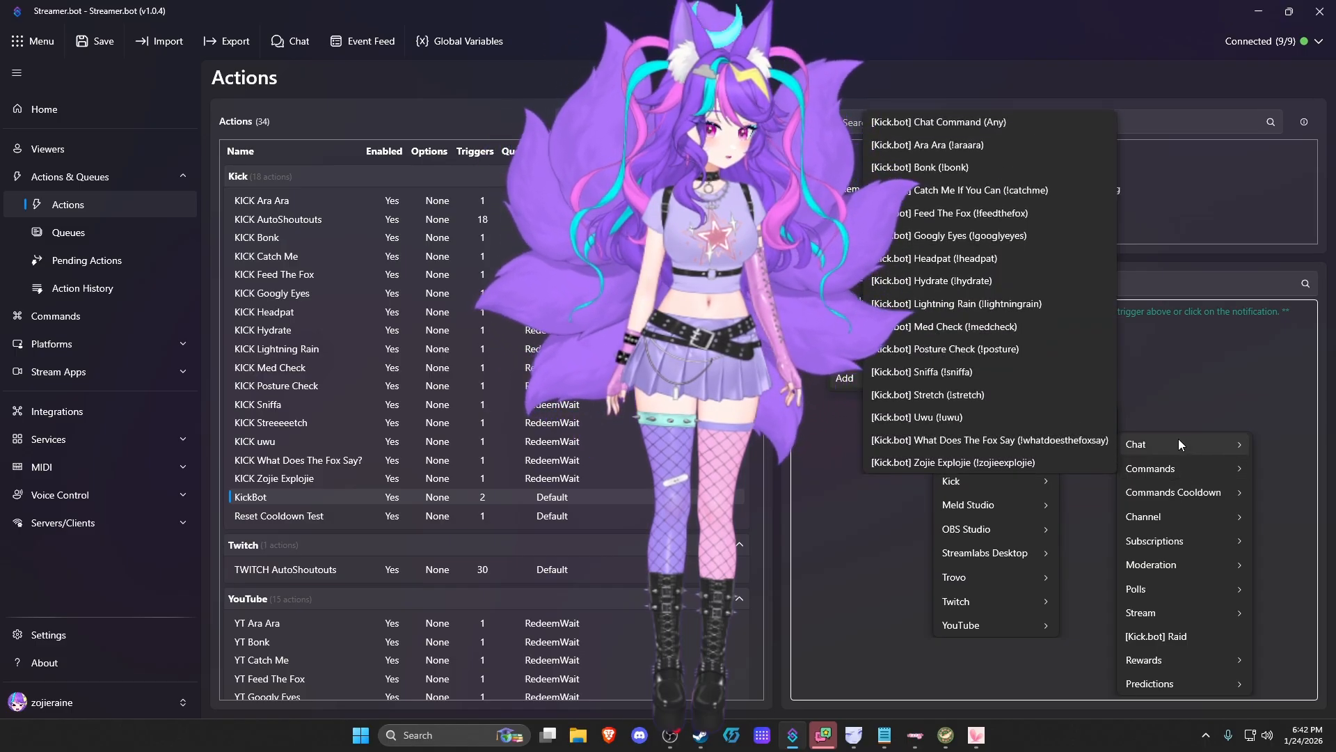
mouse_move(1192, 665)
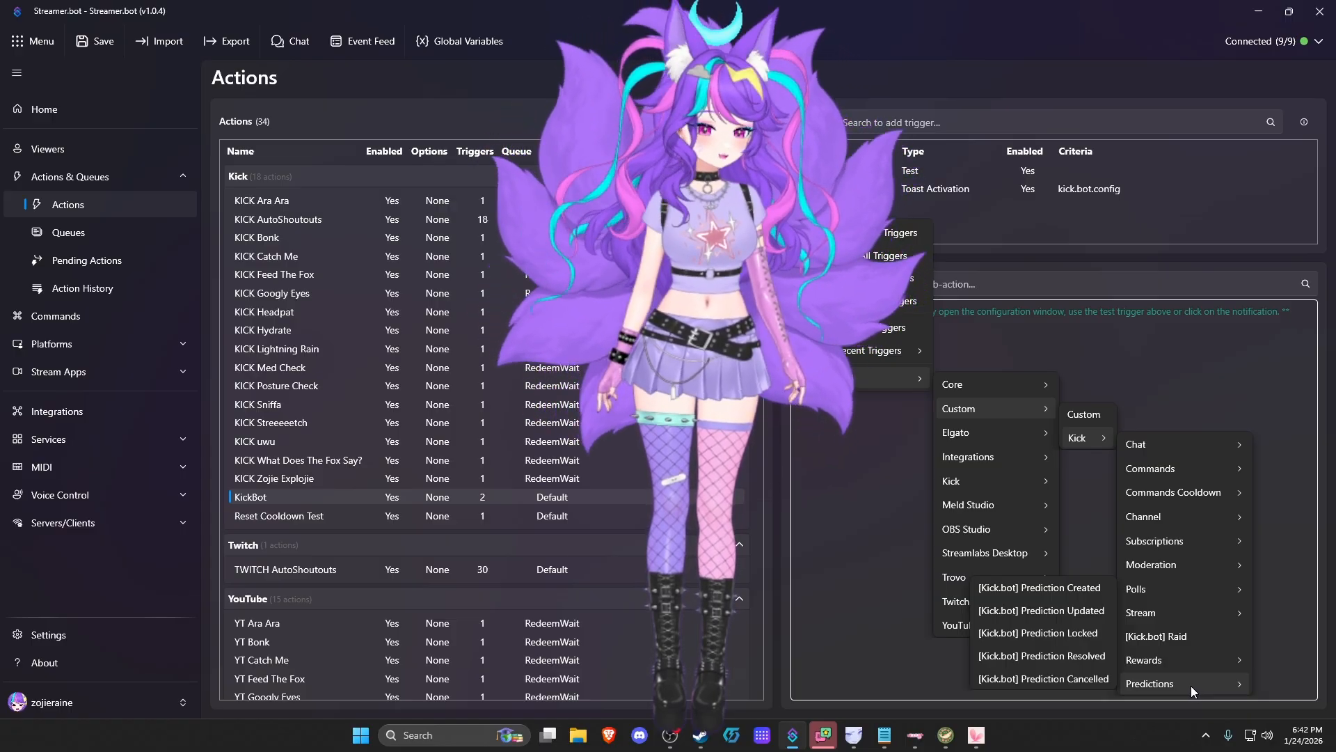
left_click(1188, 256)
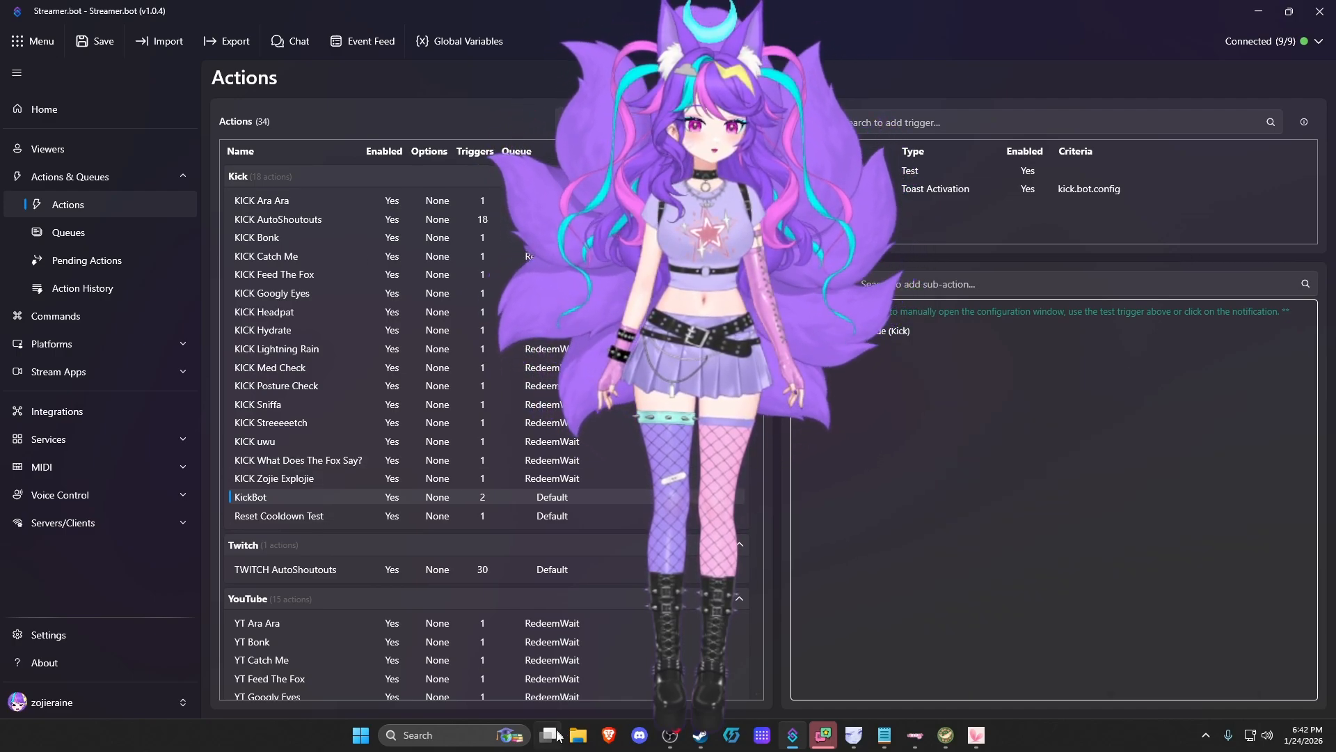
Switch to the Brave browser and read Kick.bot GitHub issue #175 about the configuration login problem and its follow-up comment
left_click(609, 736)
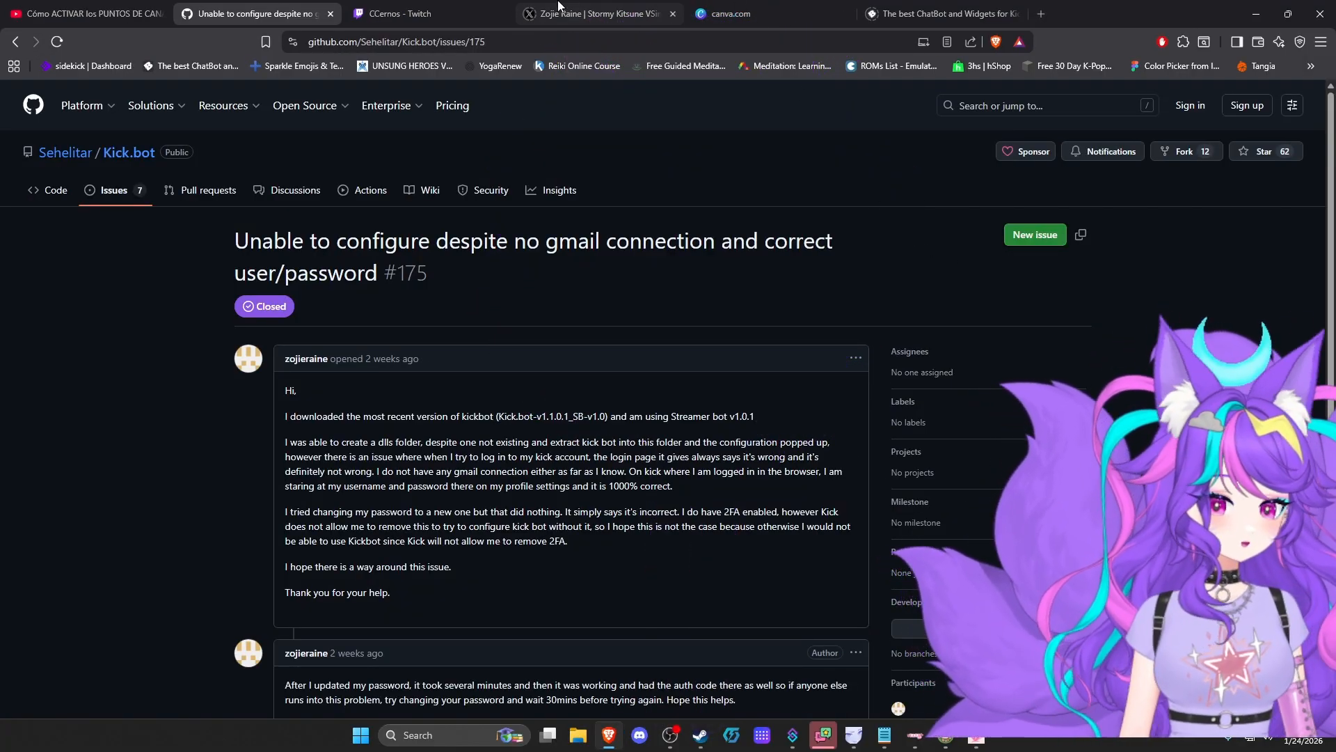
left_click(527, 42)
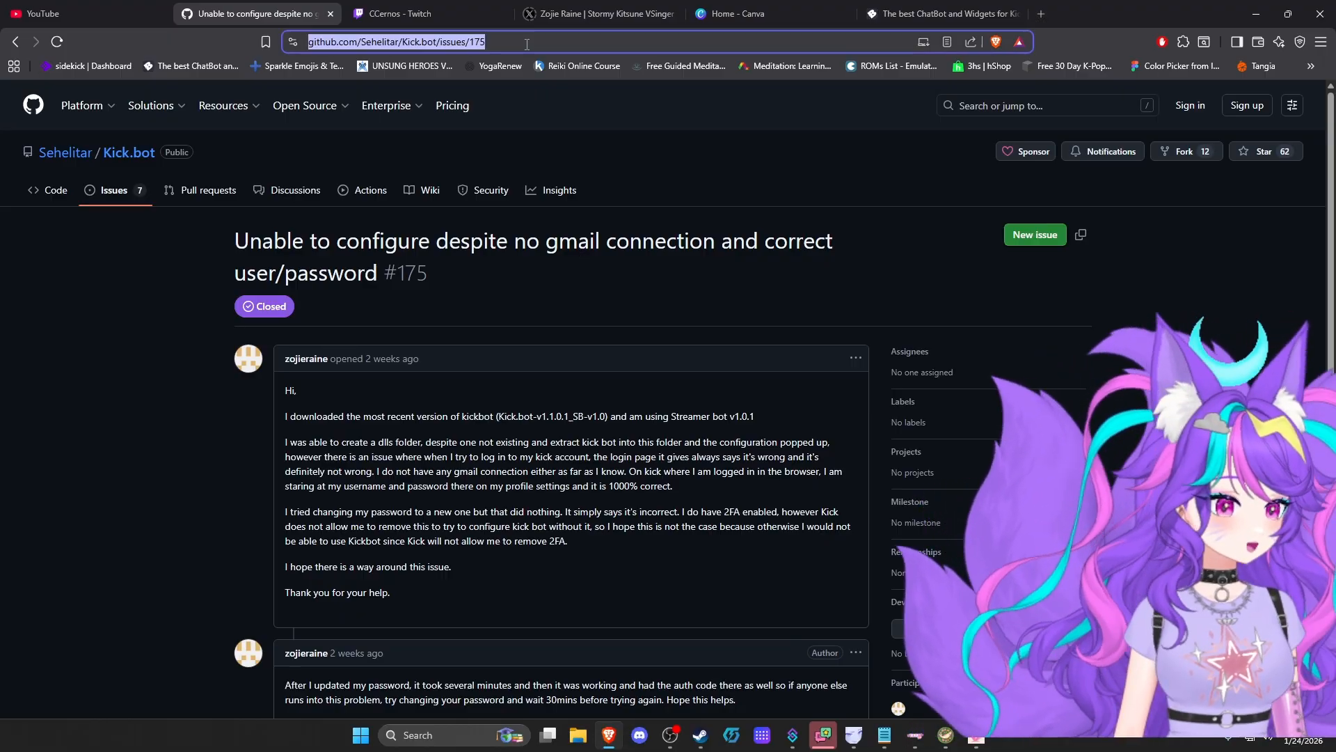
left_click(165, 407)
scroll(166, 408, "down", 1)
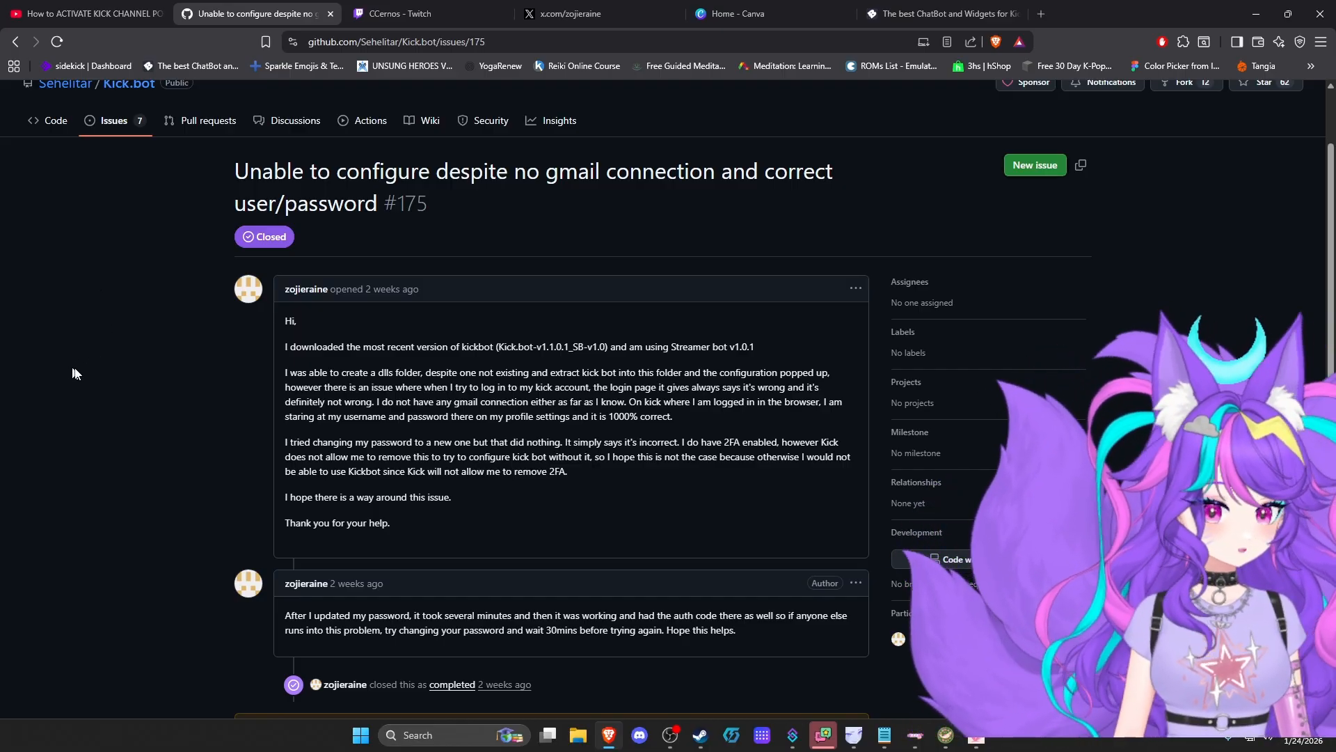
scroll(104, 382, "down", 2)
scroll(136, 388, "up", 3)
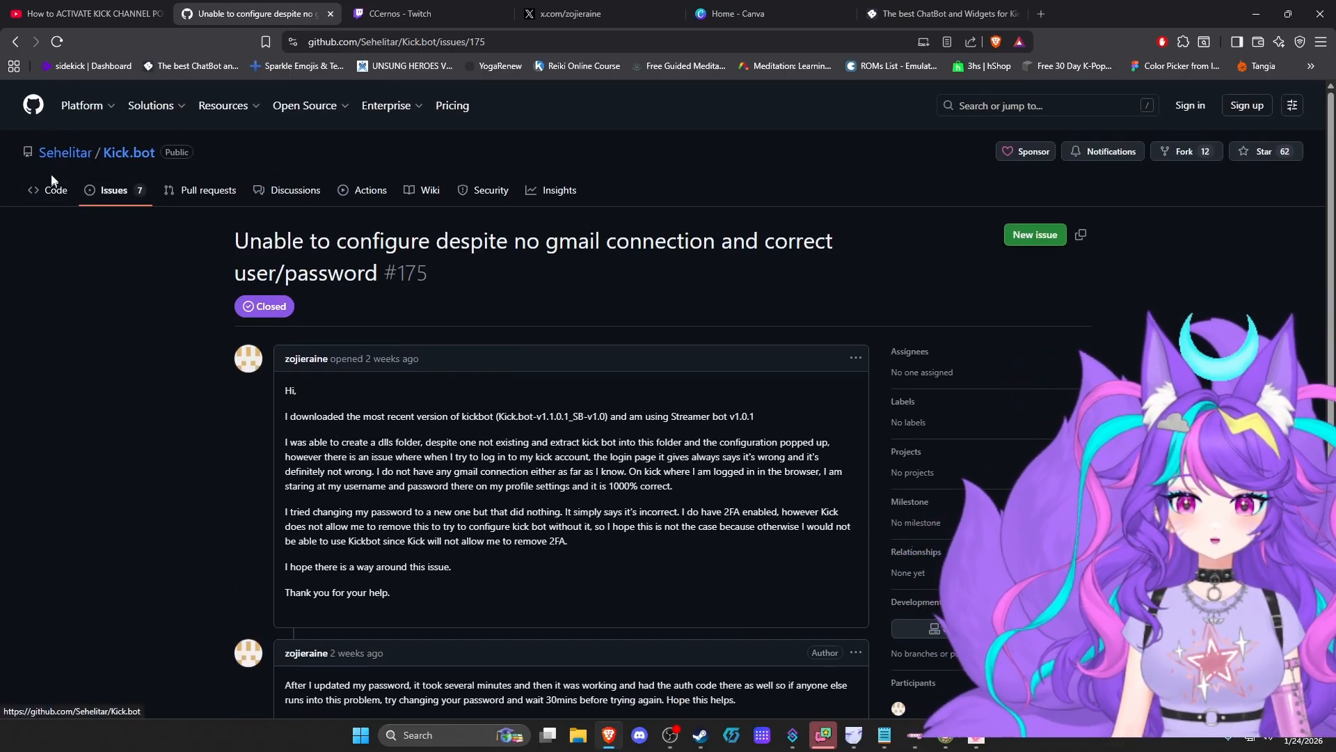
Return to the Kick.bot v1.0.2 release page, review its changes and downloadable assets, and go back to Streamer.bot
left_click(17, 42)
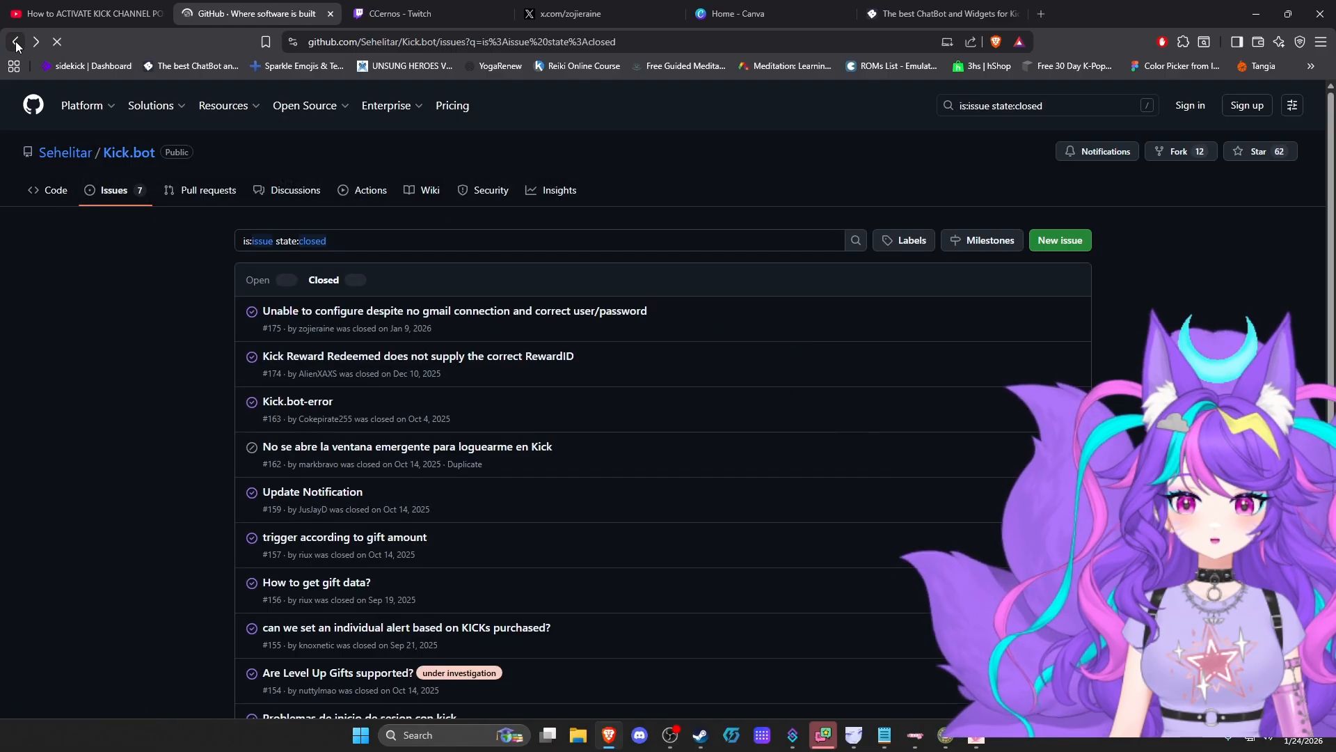
left_click(15, 43)
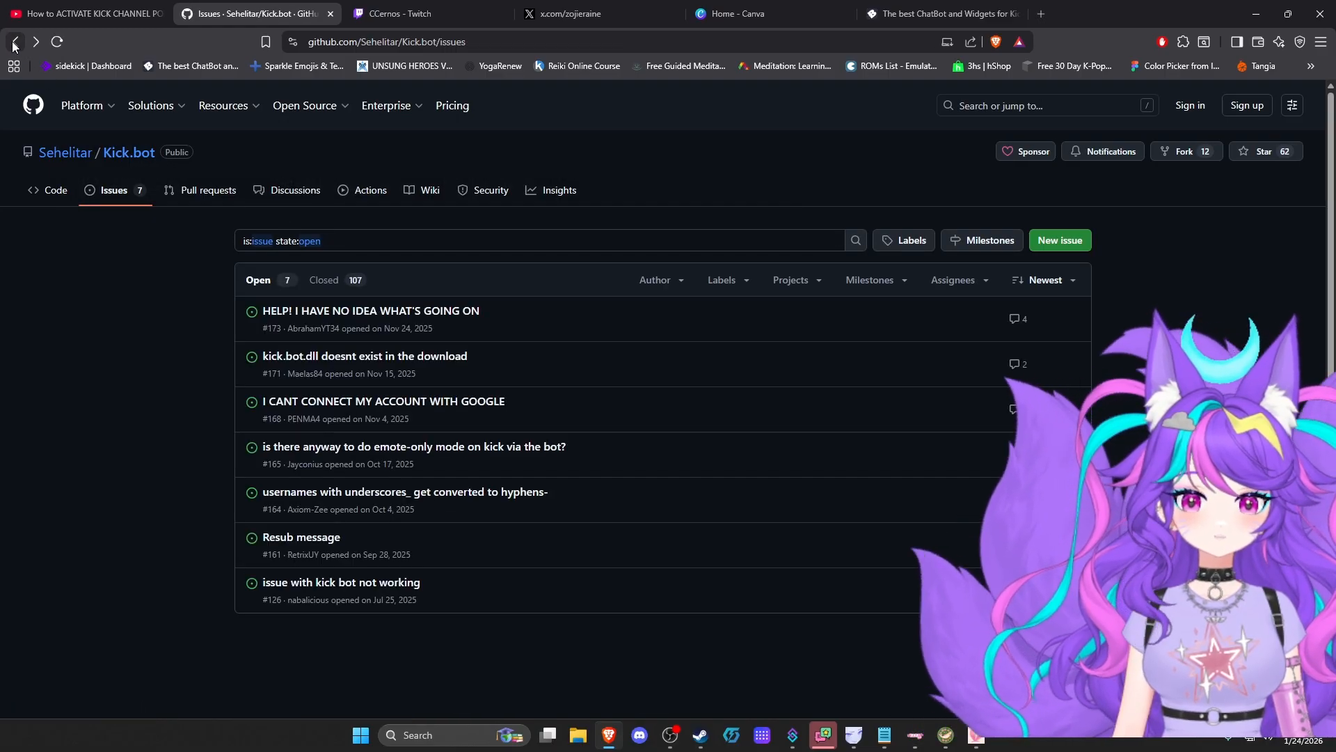
left_click(14, 43)
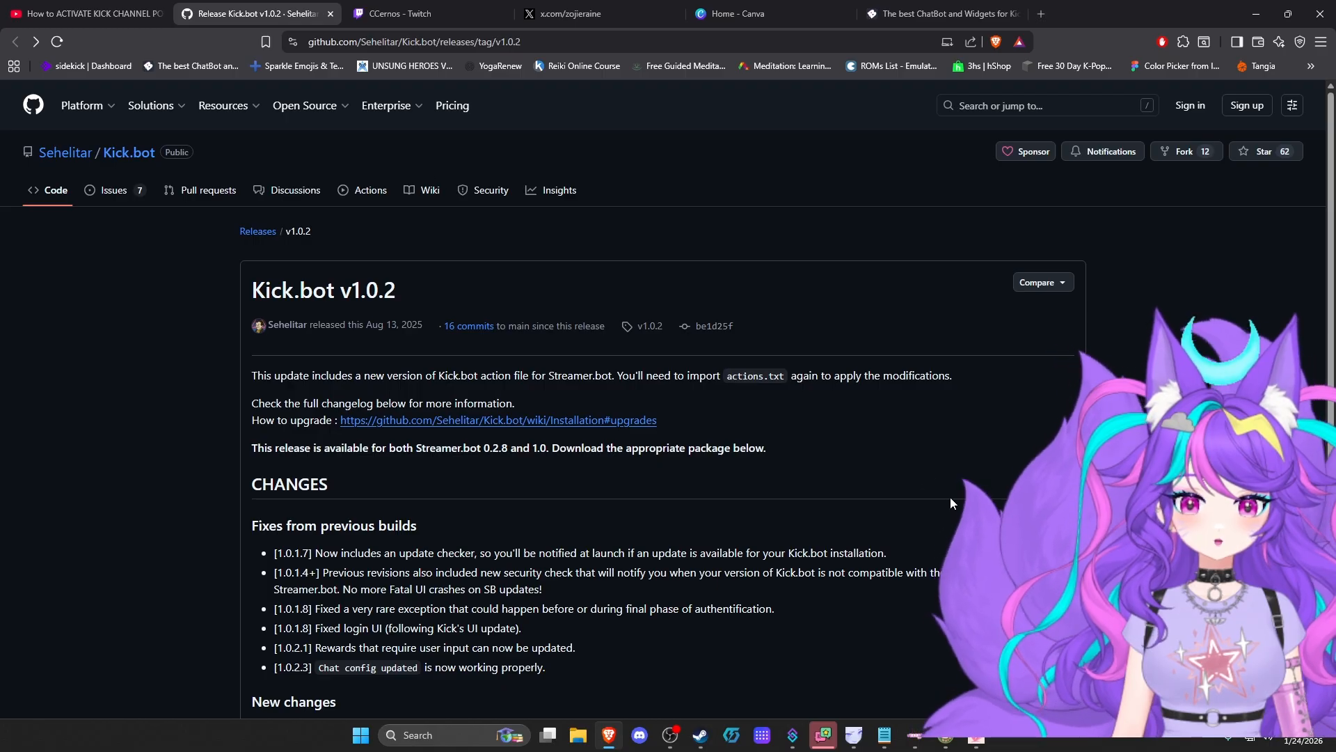
scroll(940, 494, "down", 6)
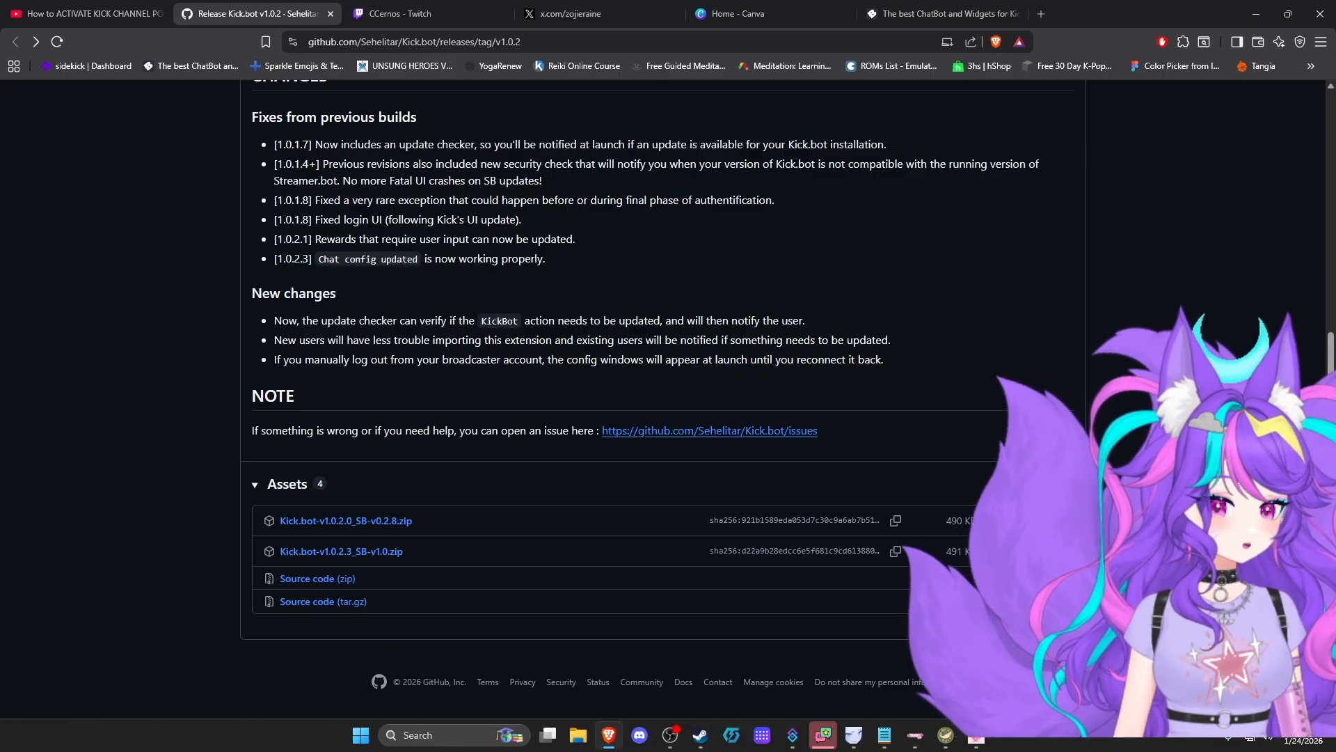
left_click(1256, 14)
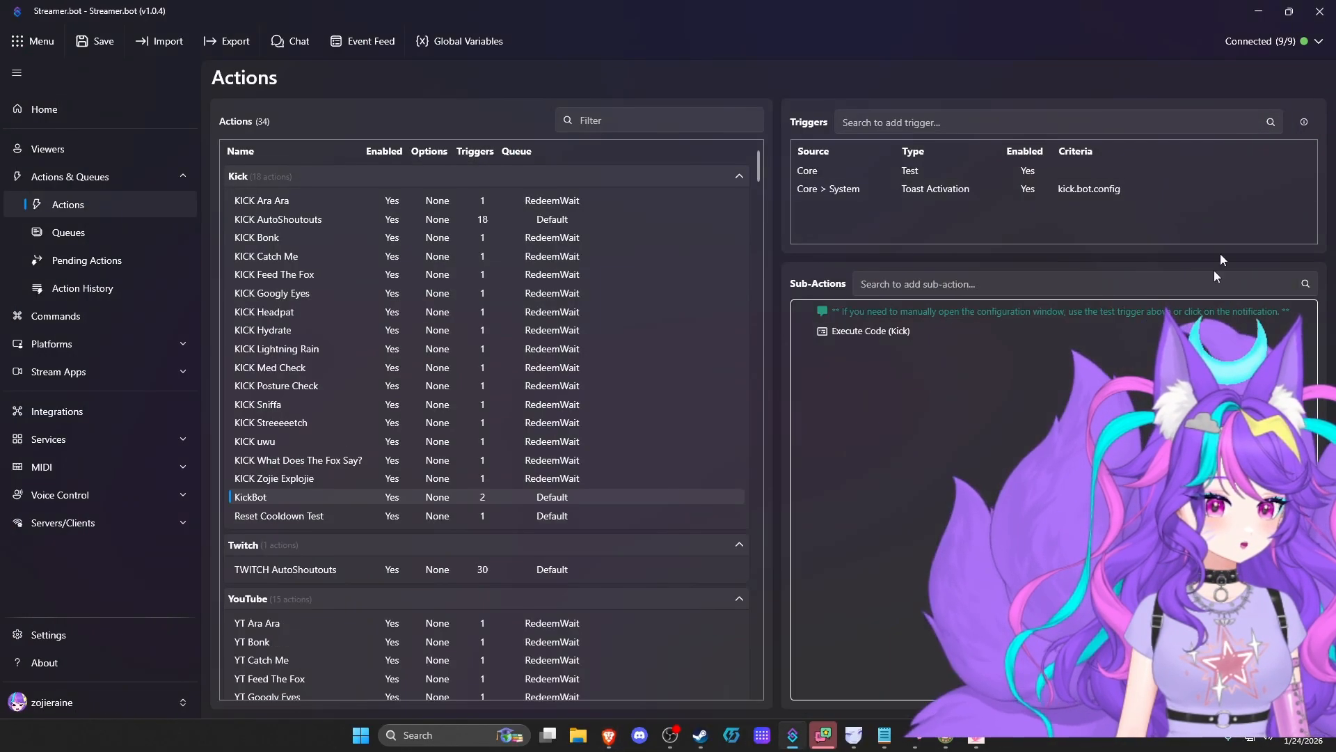
Switch to File Explorer and show the contents of the downloaded Kick.bot-v1.0.2.3_SB-v1.0 (1) archive over Streamer.bot
left_click(577, 734)
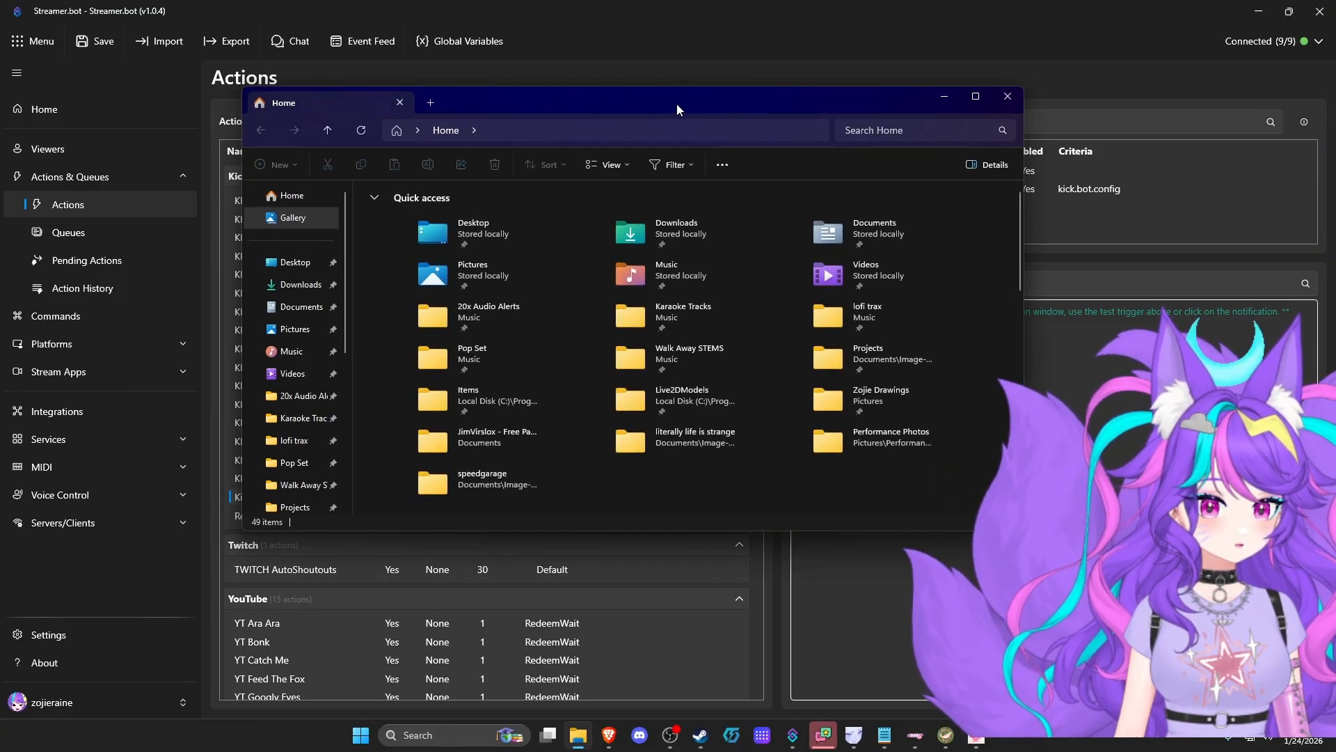
left_click_drag(676, 103, 1335, 133)
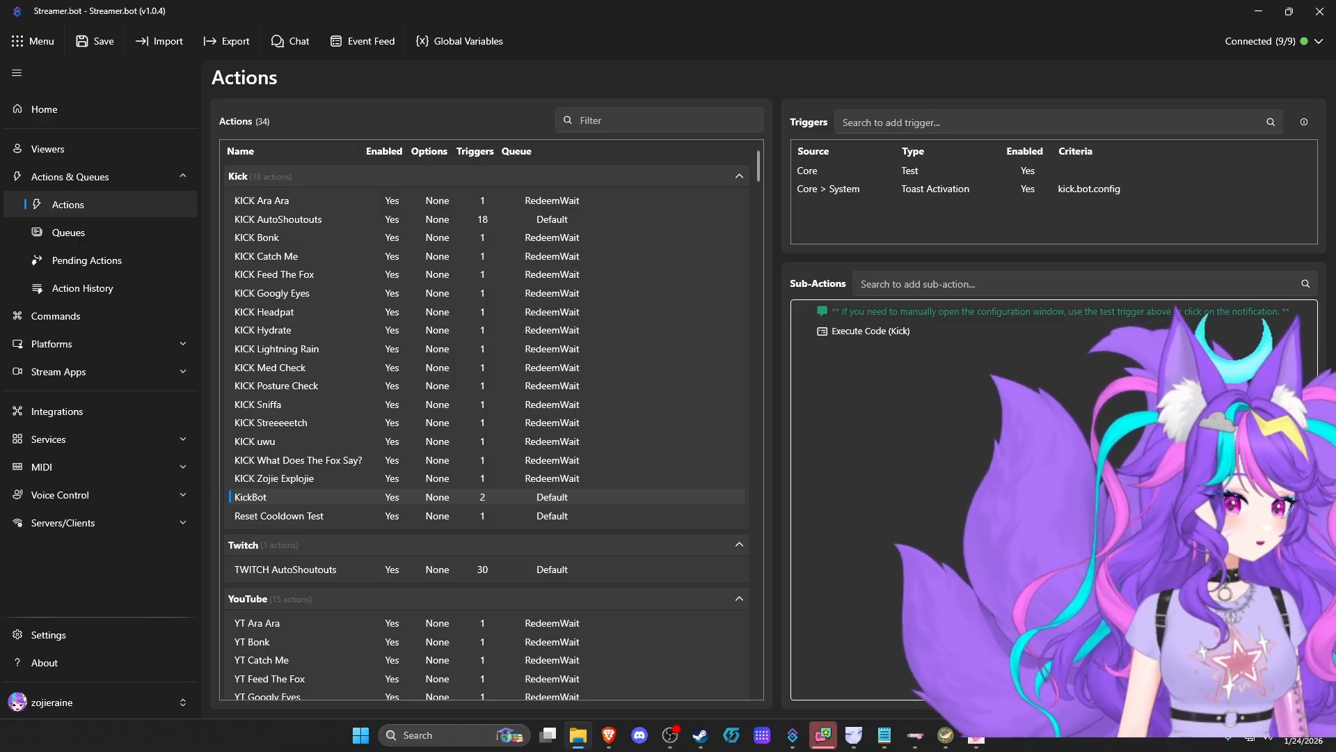
left_click_drag(1335, 268, 449, 74)
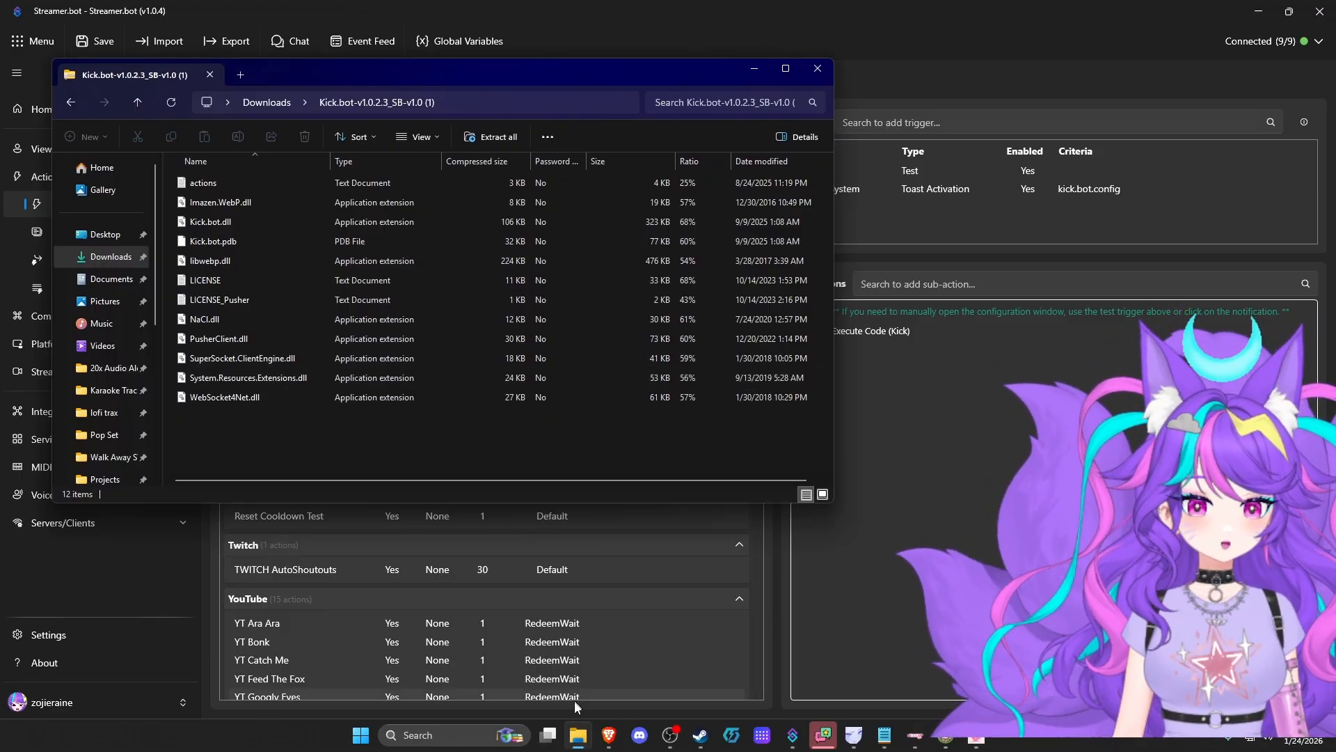
Open the Streamerbot installation folder from the program shortcut's properties and place it beside the Kick.bot archive, showing its subfolders
right_click(787, 743)
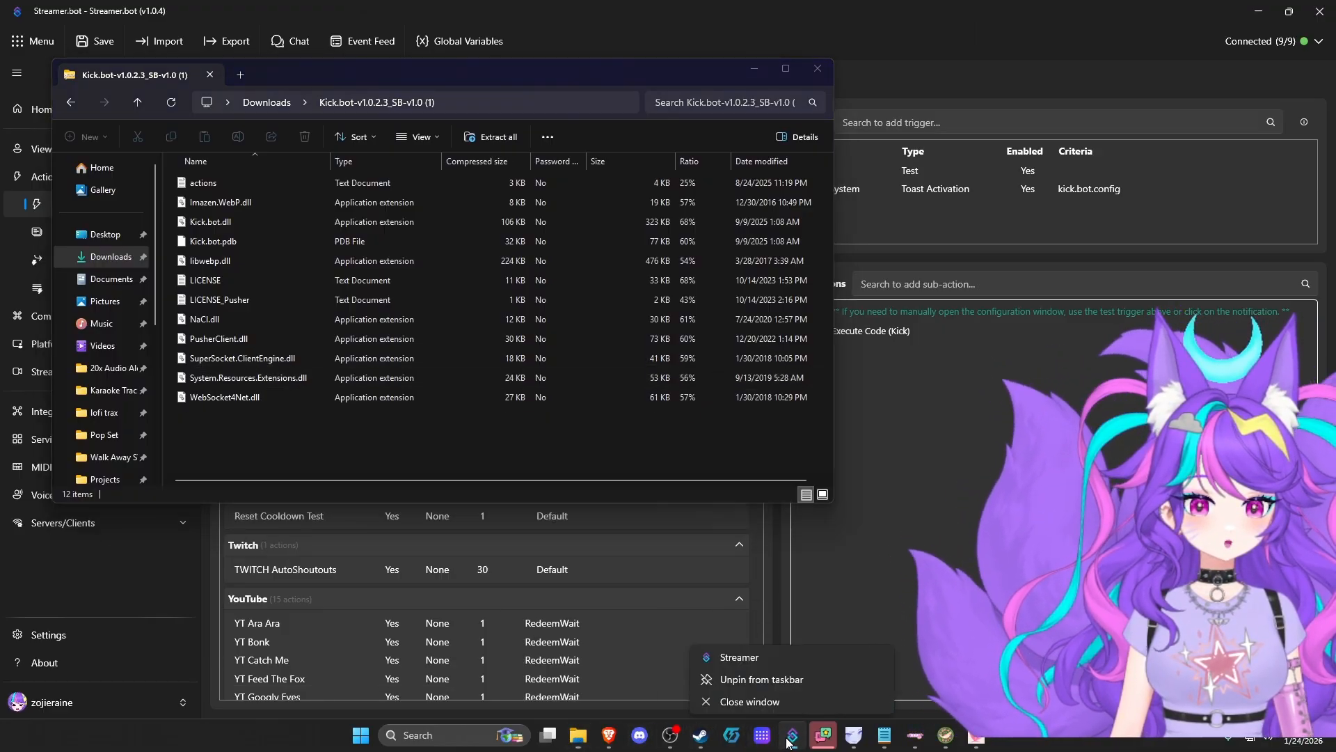
right_click(773, 649)
left_click(803, 632)
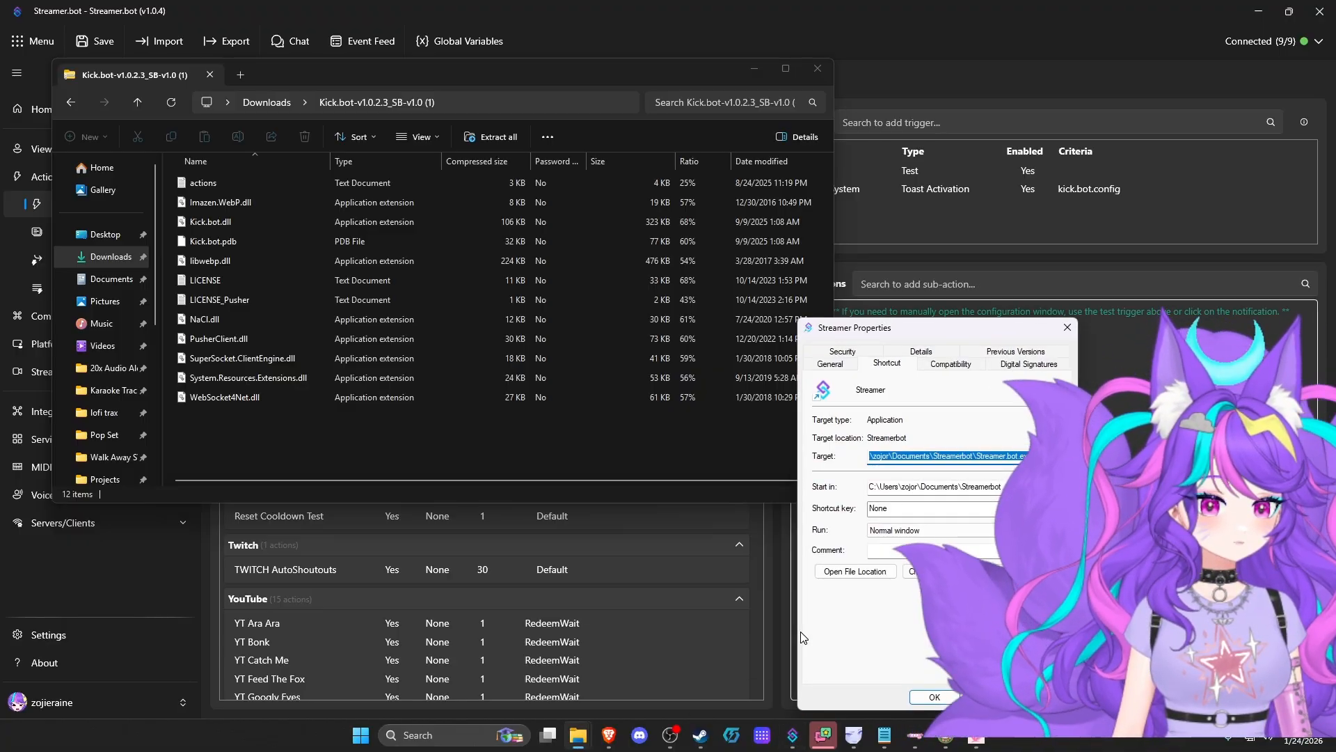
left_click(858, 572)
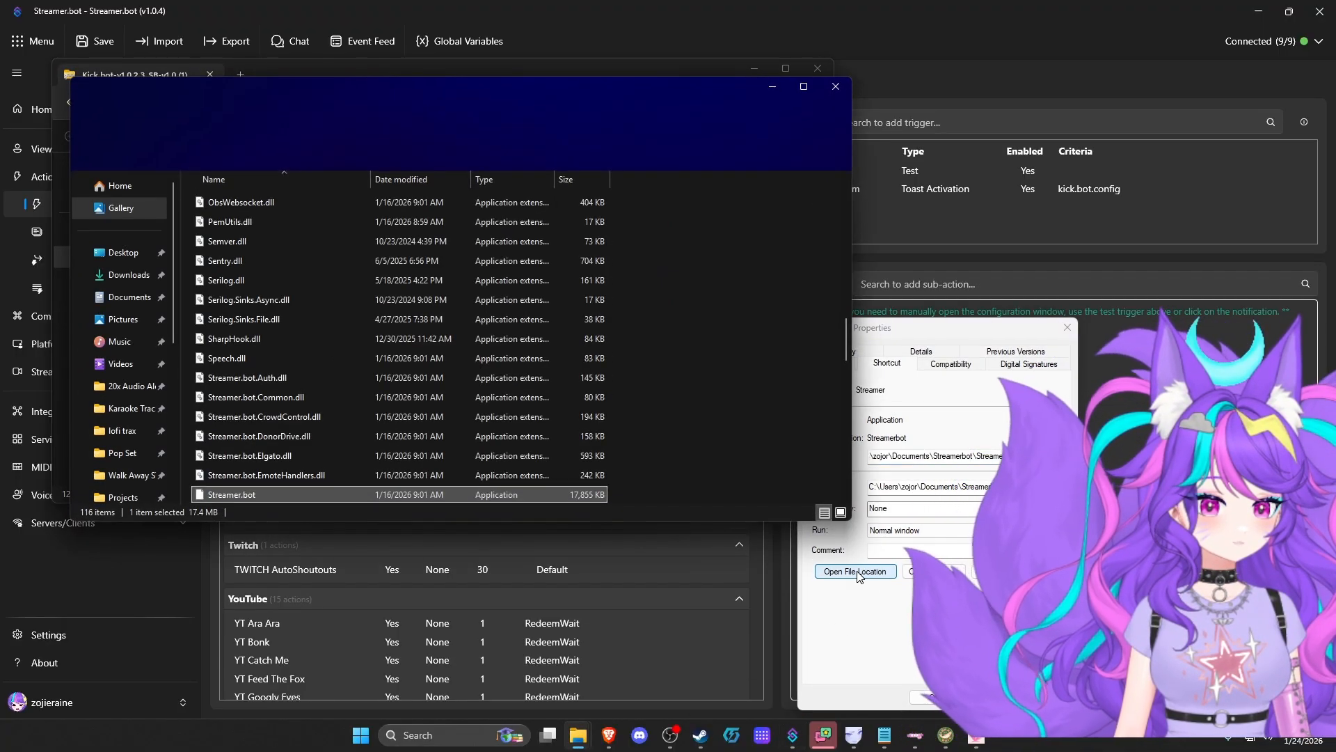
left_click_drag(533, 103, 963, 69)
scroll(746, 398, "up", 15)
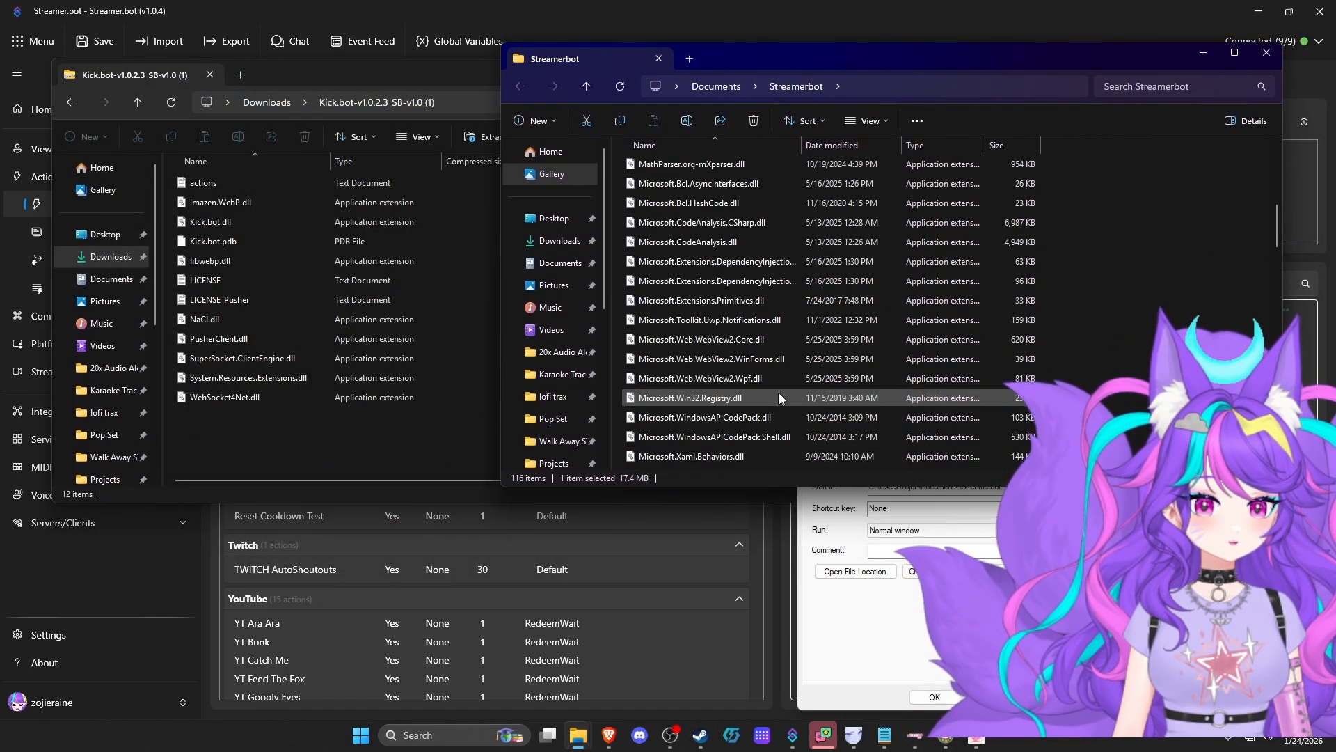
Point out the dlls folder in the Streamerbot directory and view the option for creating a new folder, without creating one
left_click(649, 204)
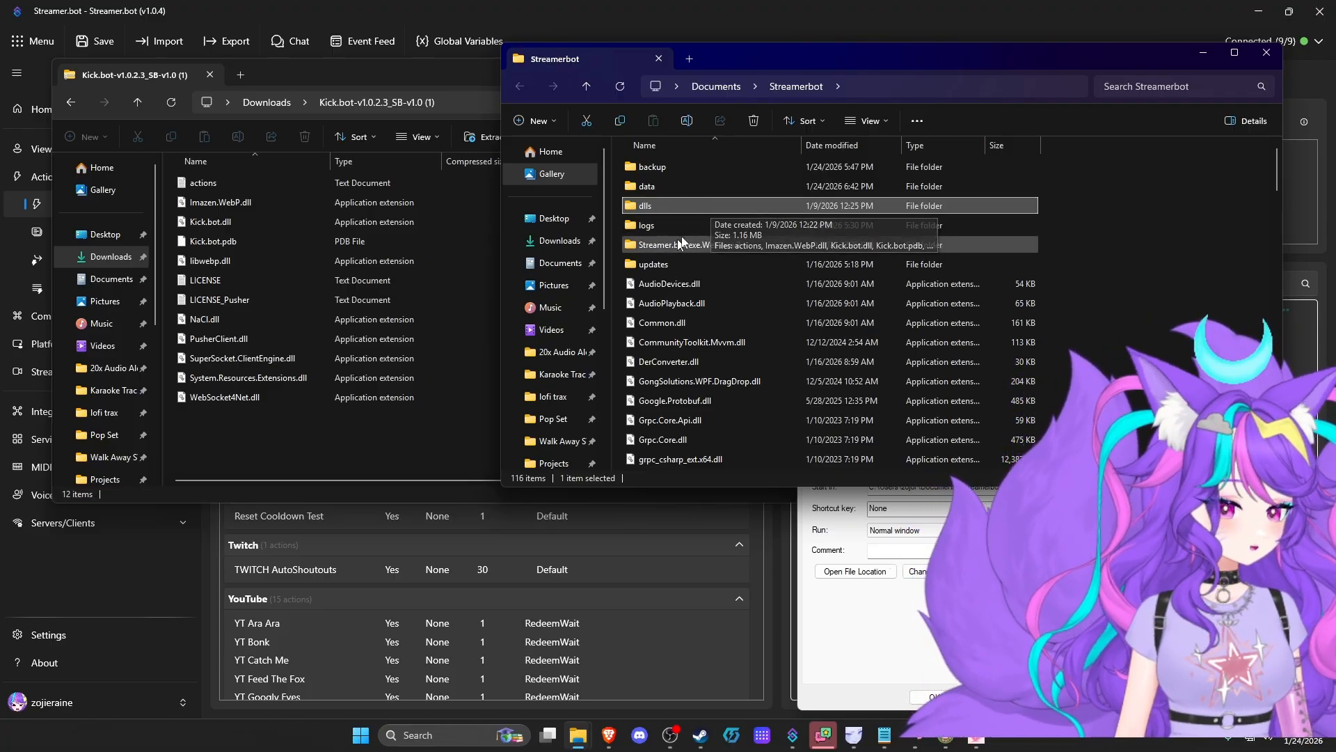
mouse_move(673, 211)
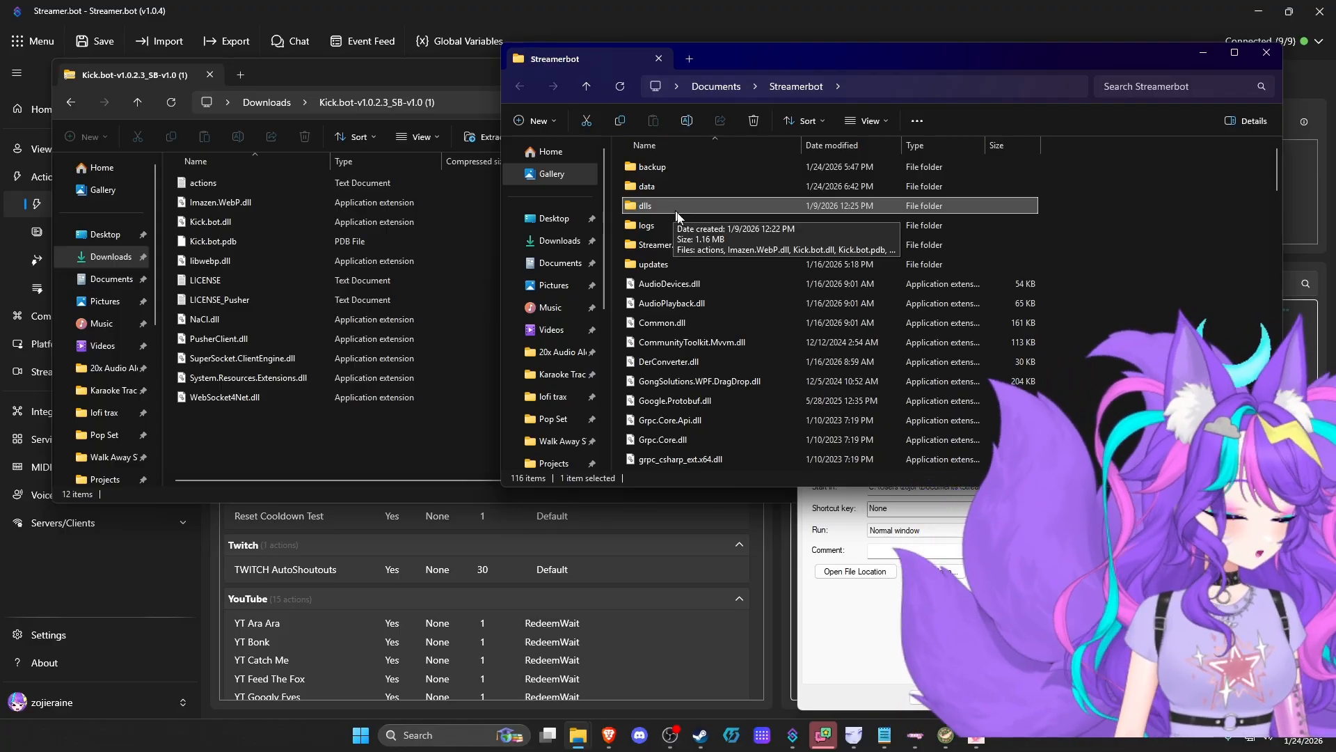
right_click(1118, 192)
mouse_move(1175, 276)
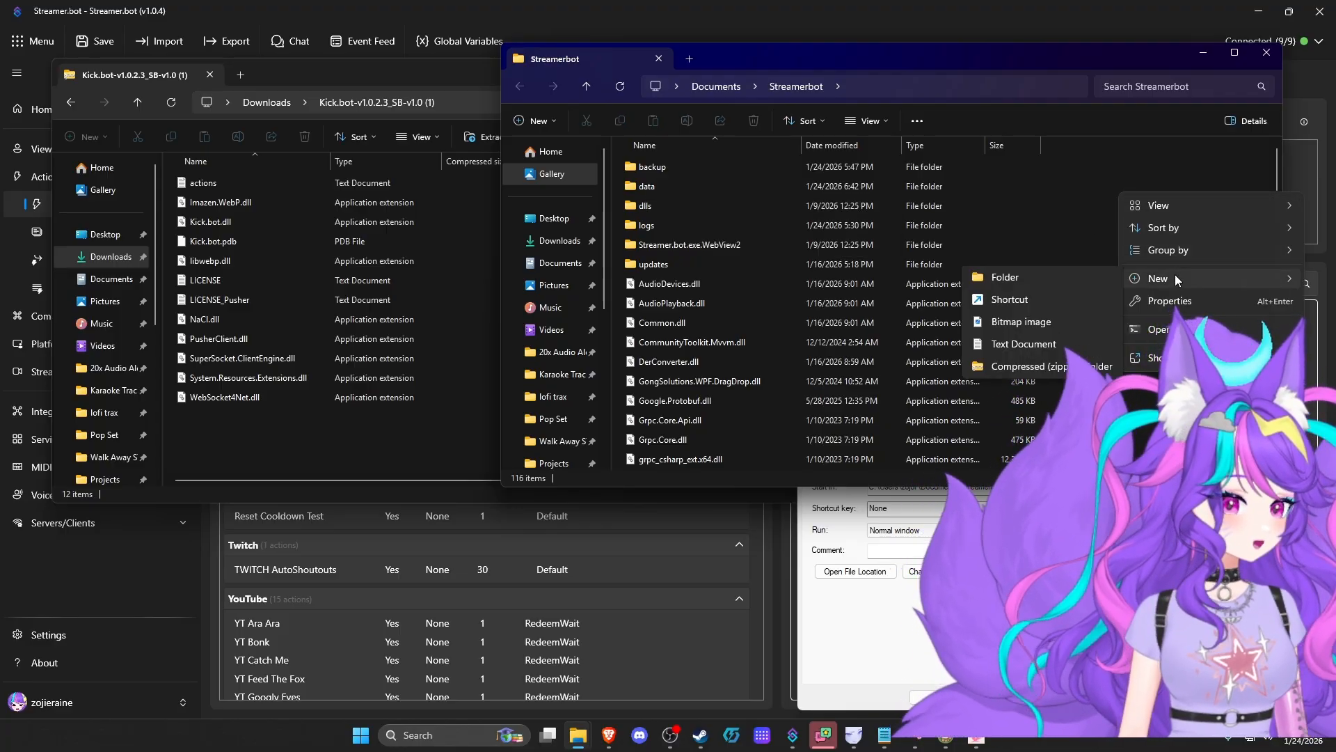
left_click(1057, 206)
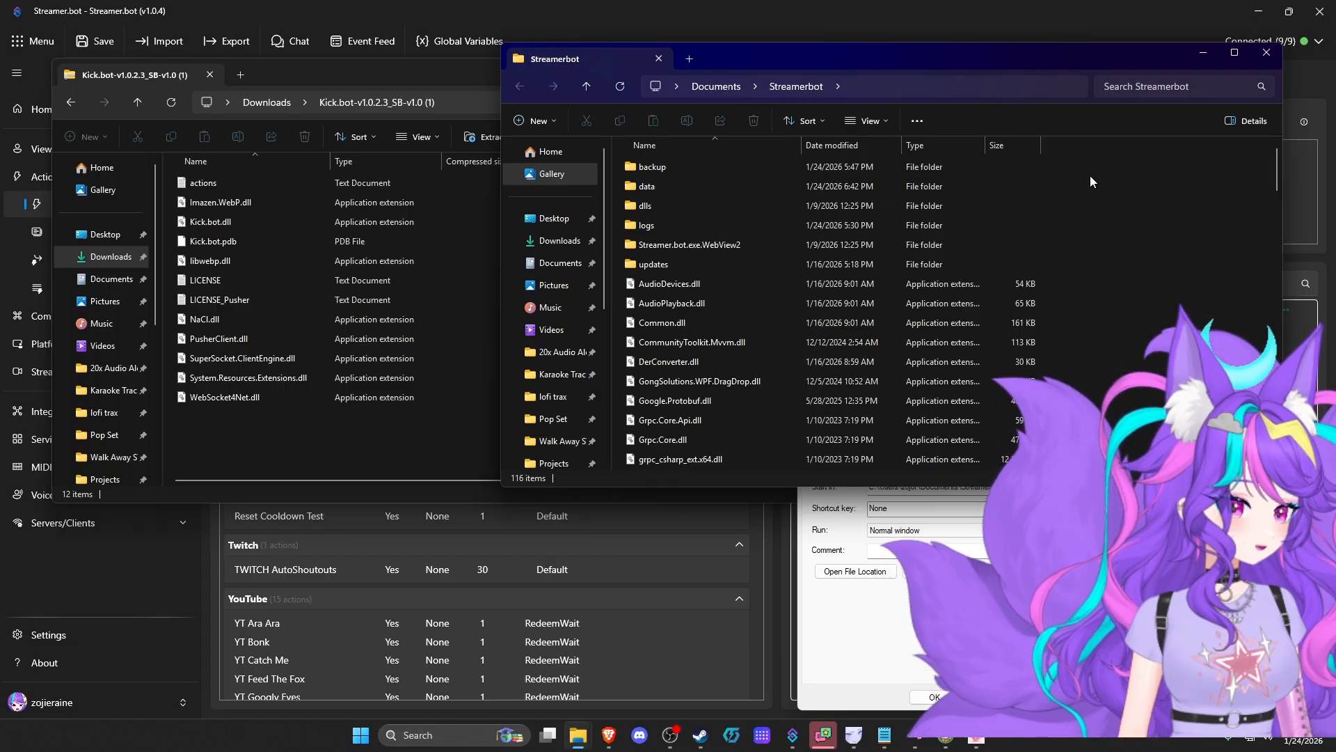
Open the dlls folder, compare its files with all the files in the Kick.bot archive, and close the dlls window
double_click(681, 205)
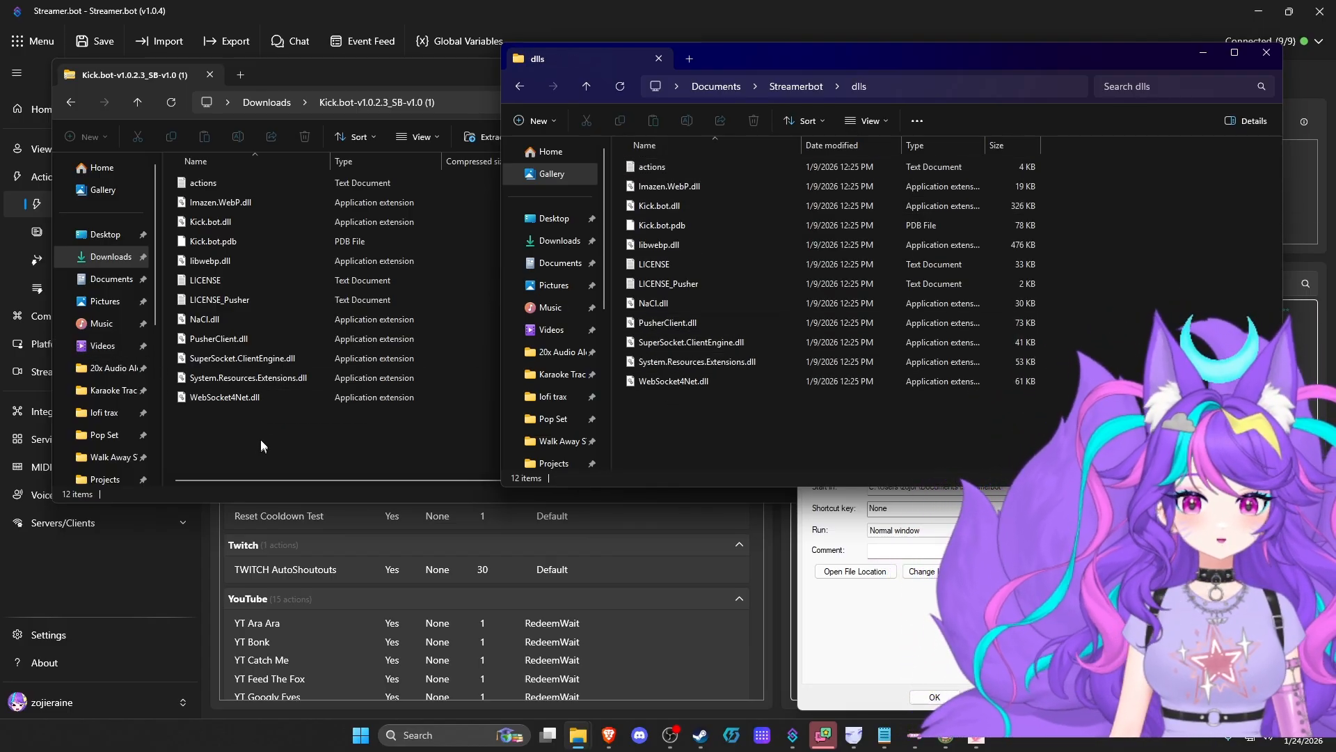
left_click_drag(249, 424, 312, 286)
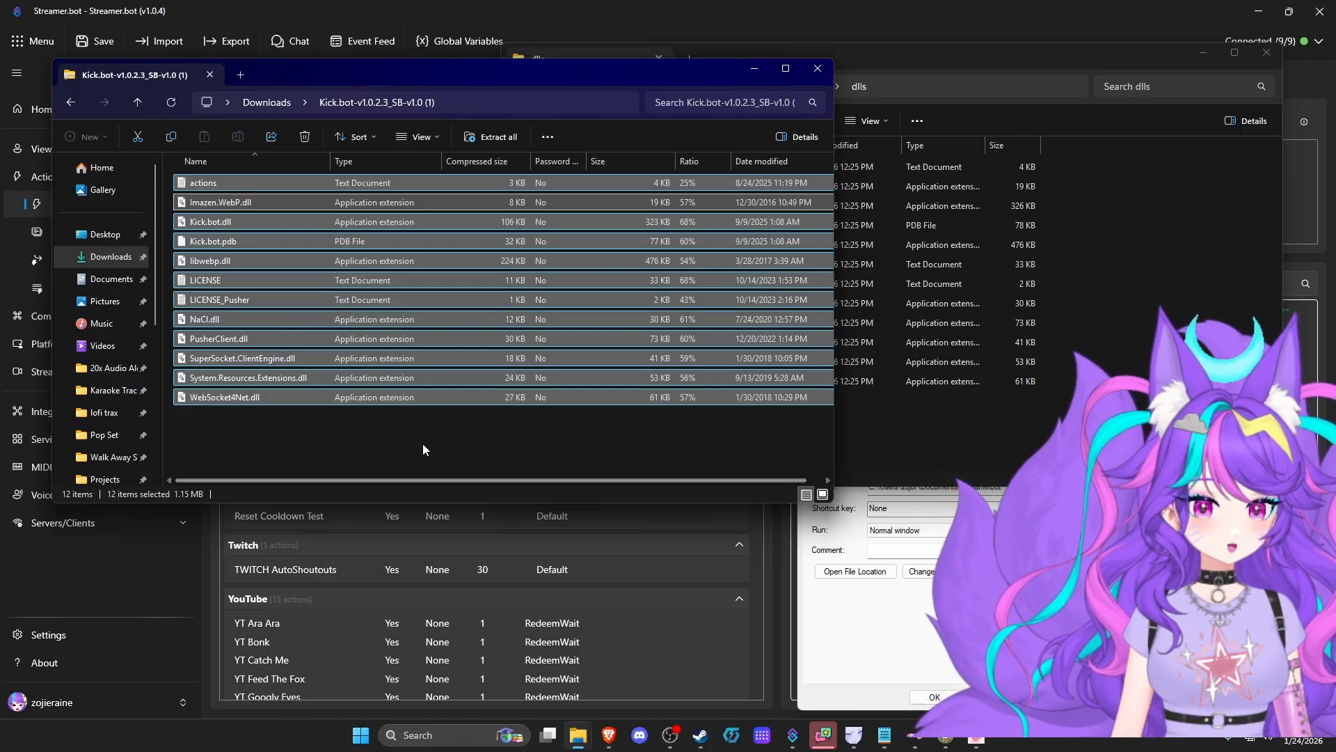
left_click(532, 427)
left_click_drag(615, 78, 799, 113)
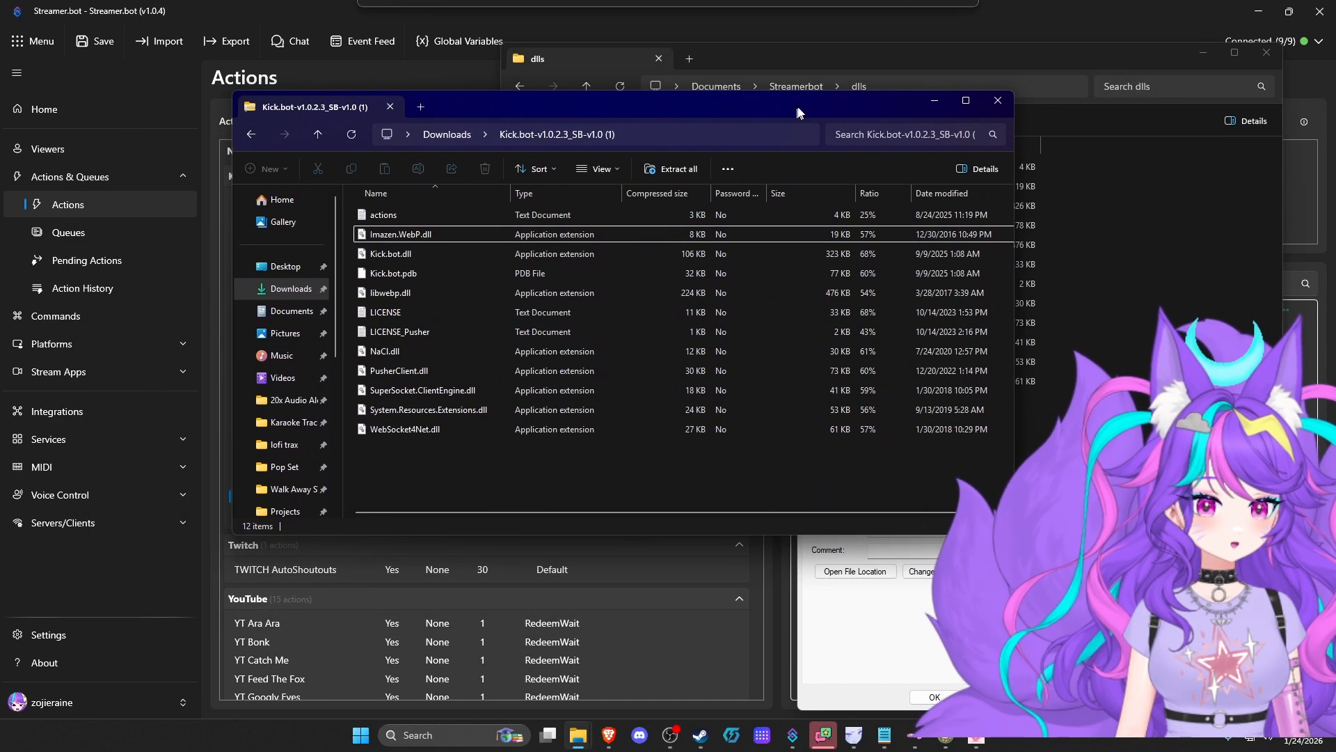
left_click_drag(1262, 67, 1219, 85)
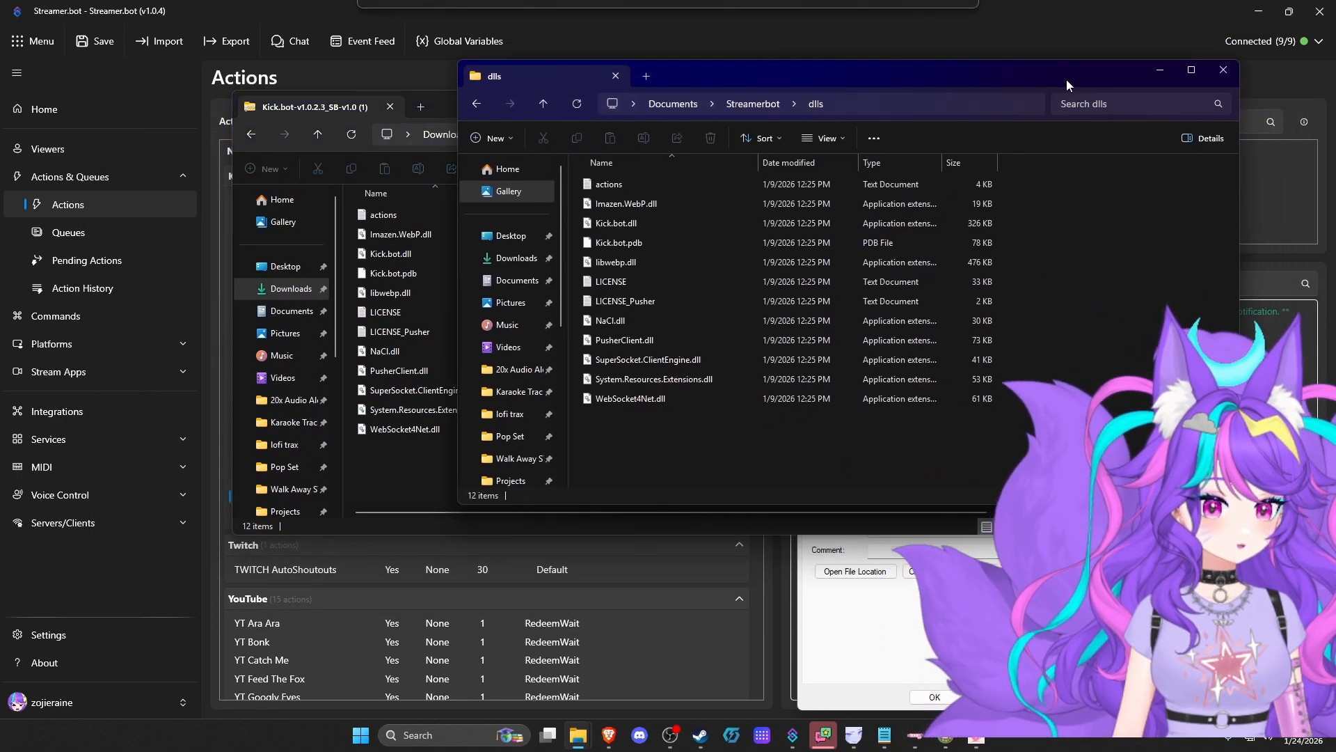
left_click(1225, 74)
Try to load the actions file from the Kick.bot archive into a new Streamer.bot import
left_click_drag(630, 106, 832, 85)
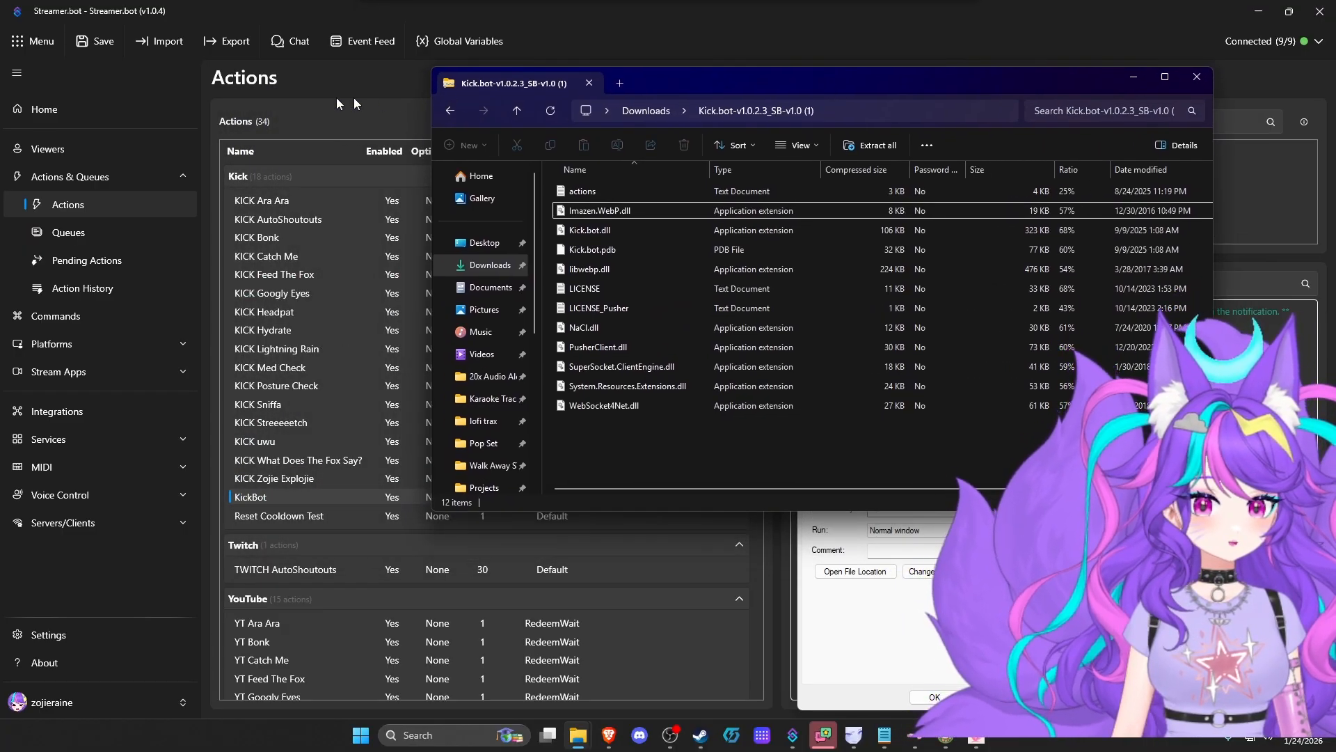
left_click(157, 40)
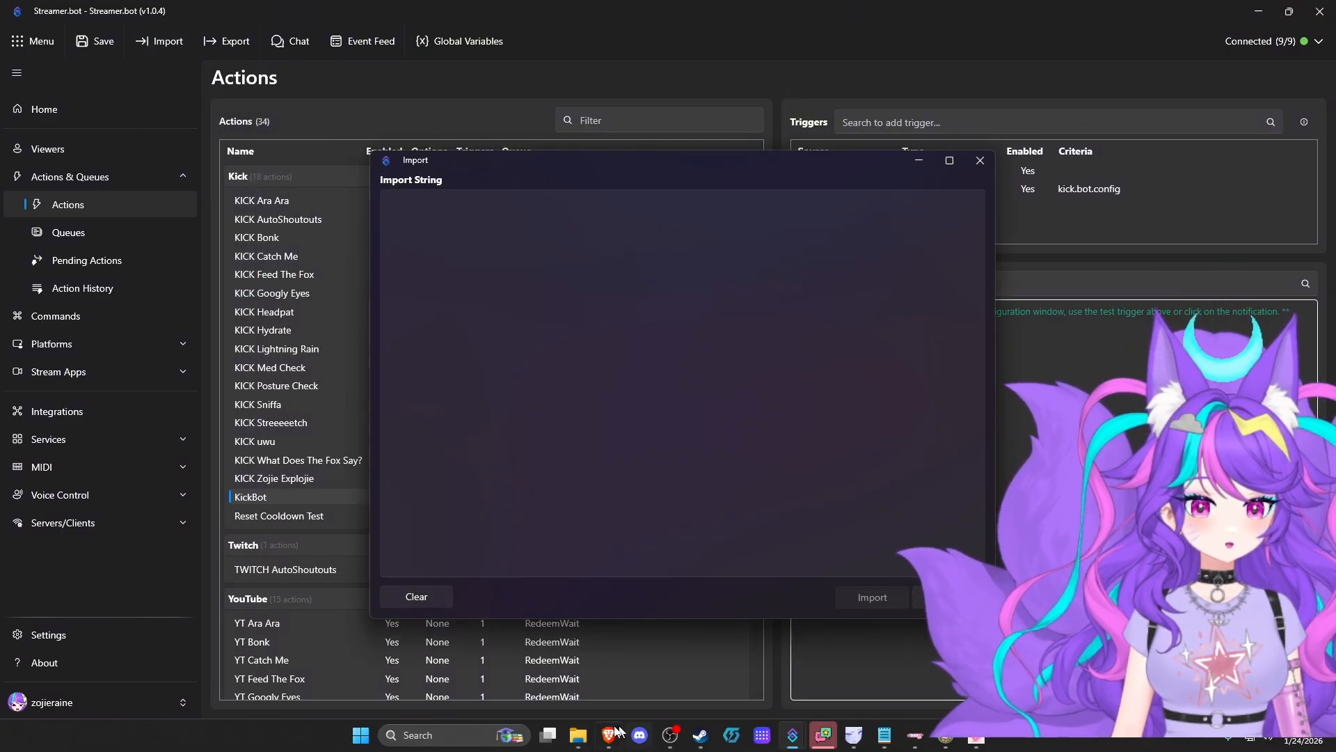
mouse_move(585, 743)
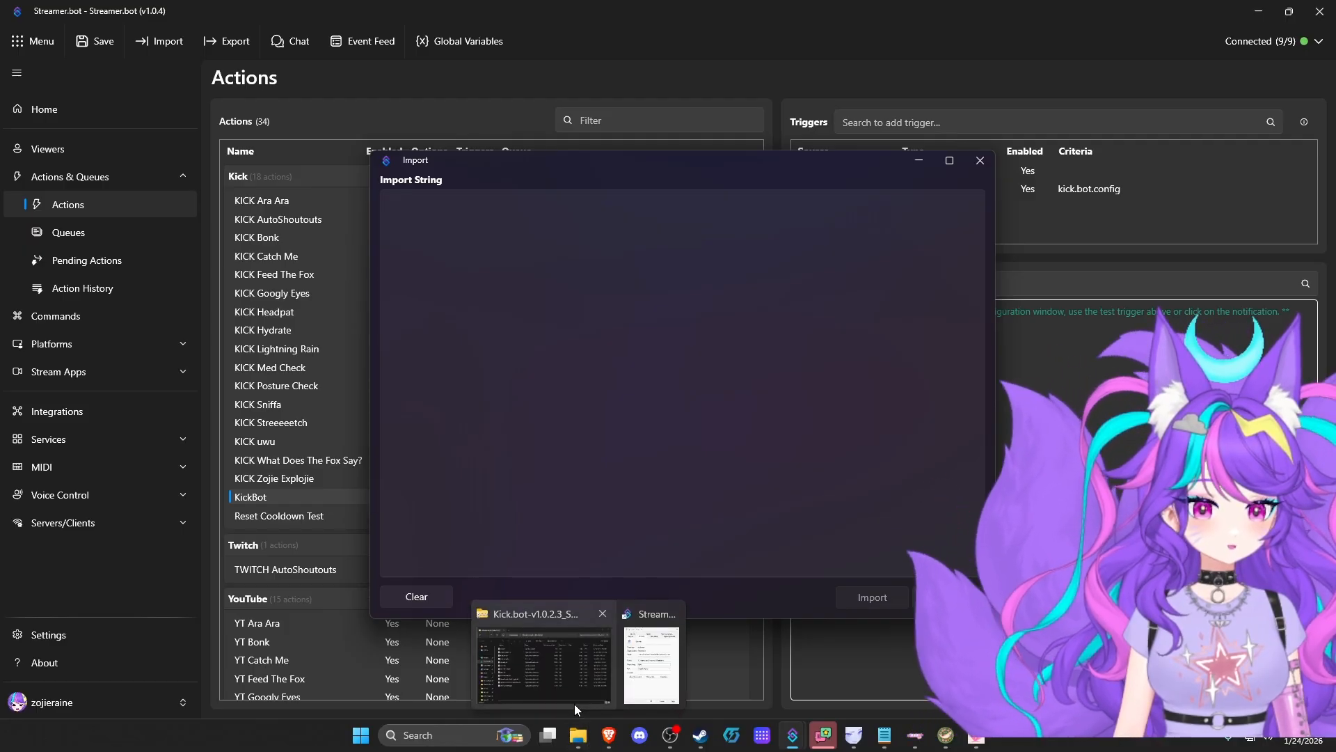
left_click(557, 604)
left_click_drag(840, 85, 1089, 120)
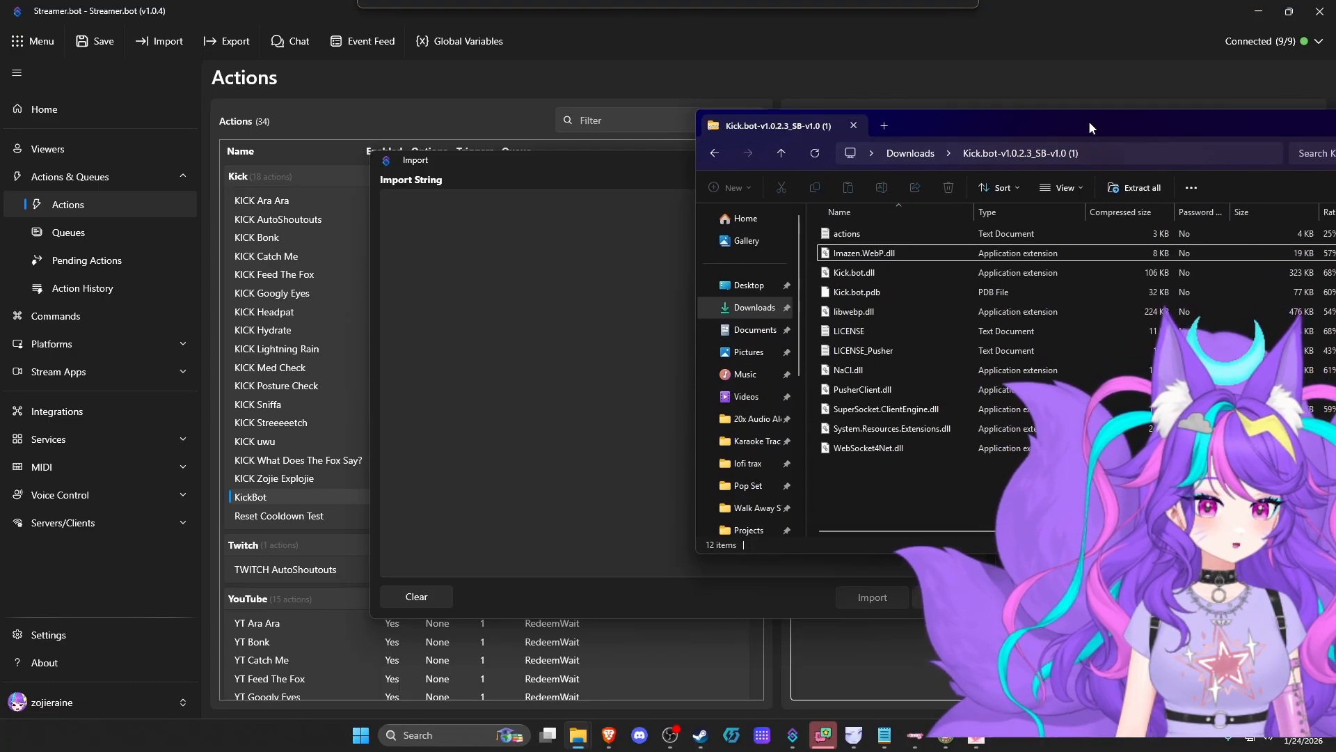
left_click(863, 236)
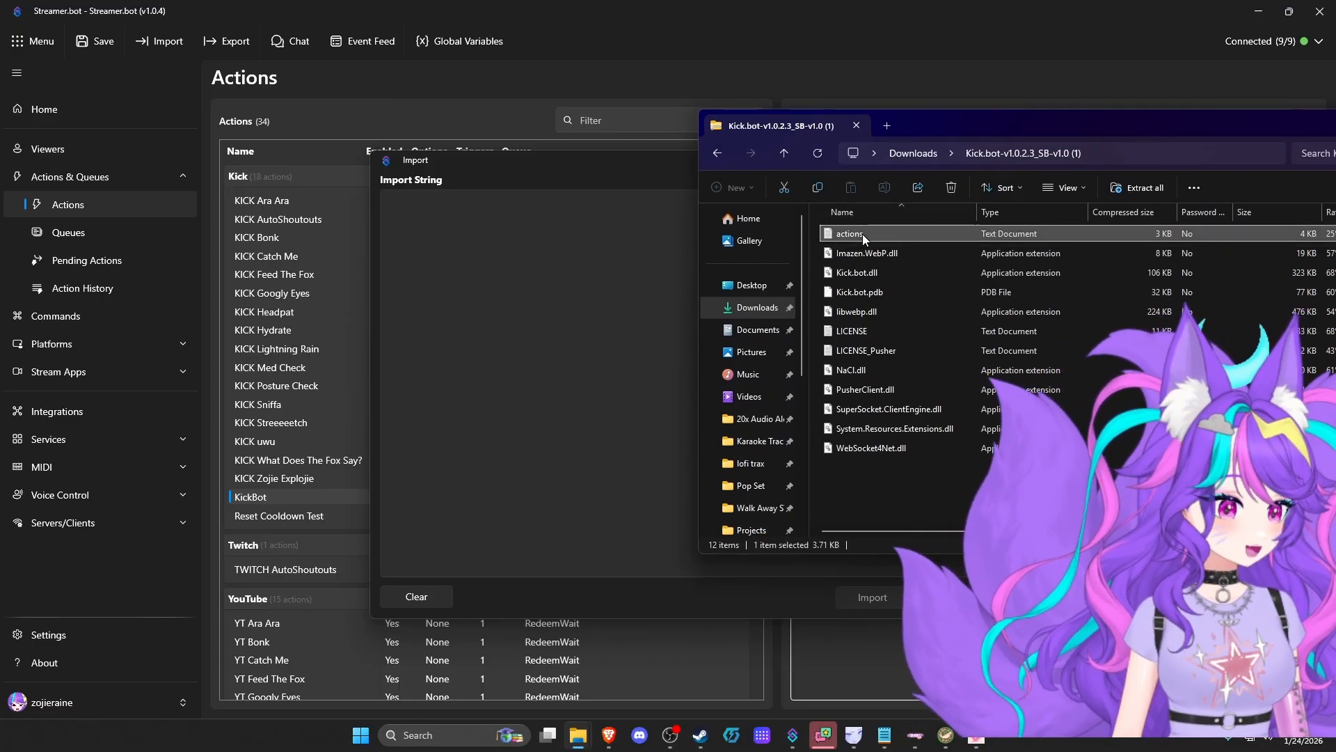
left_click_drag(862, 234, 445, 213)
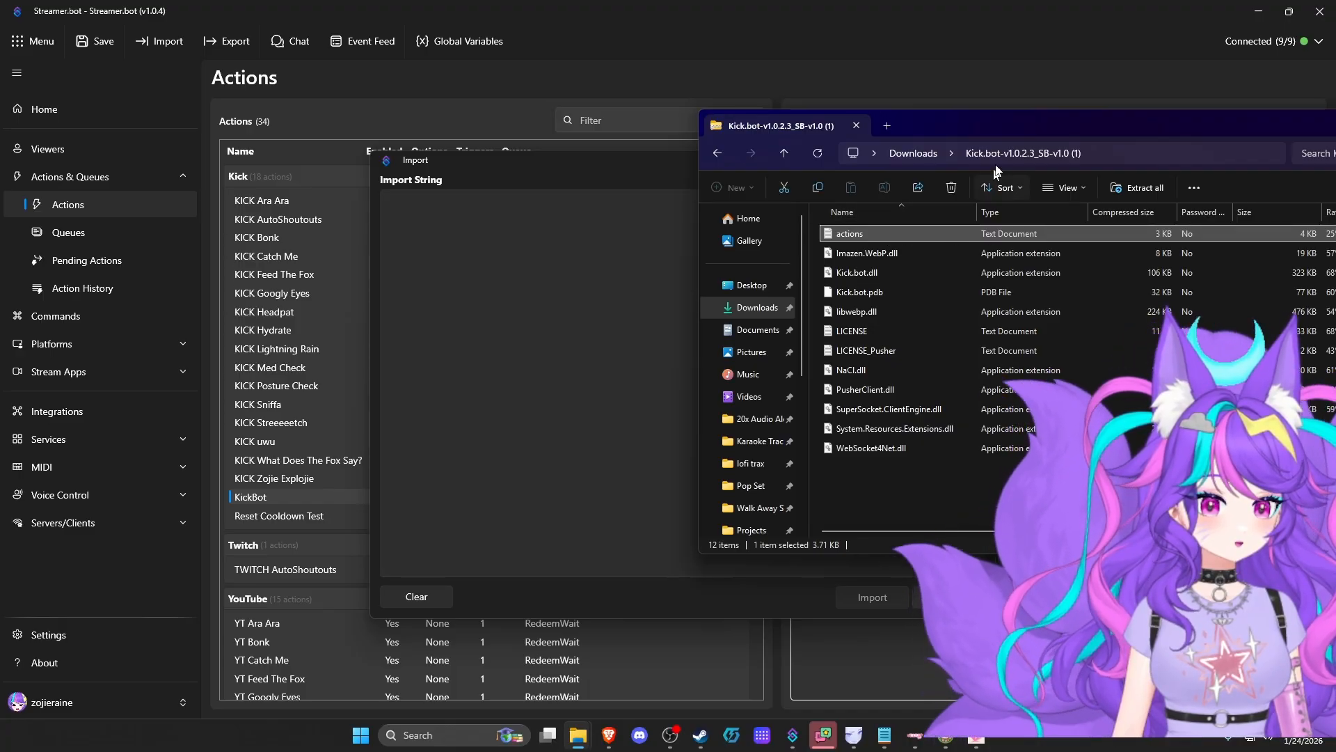
left_click_drag(1037, 123, 850, 111)
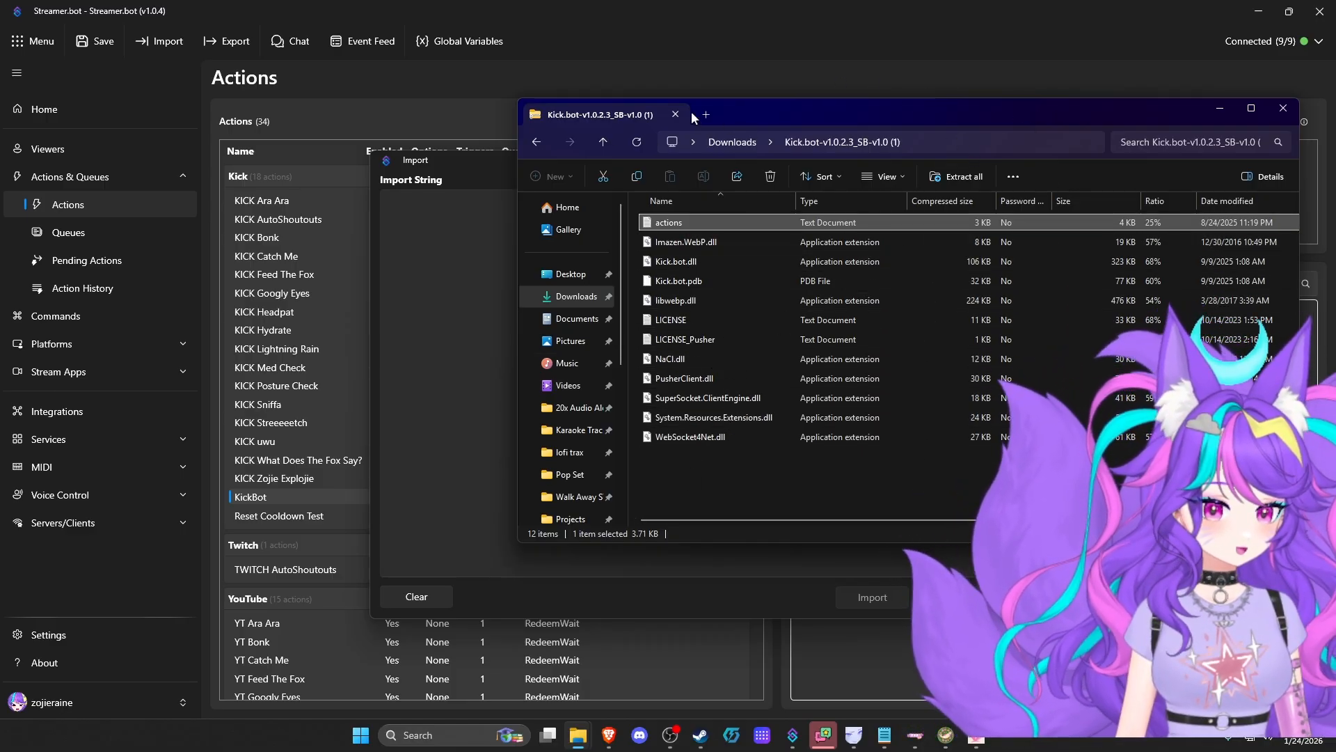
Open the Streamerbot installation folder from the program shortcut's properties and close the Kick.bot archive window
right_click(793, 735)
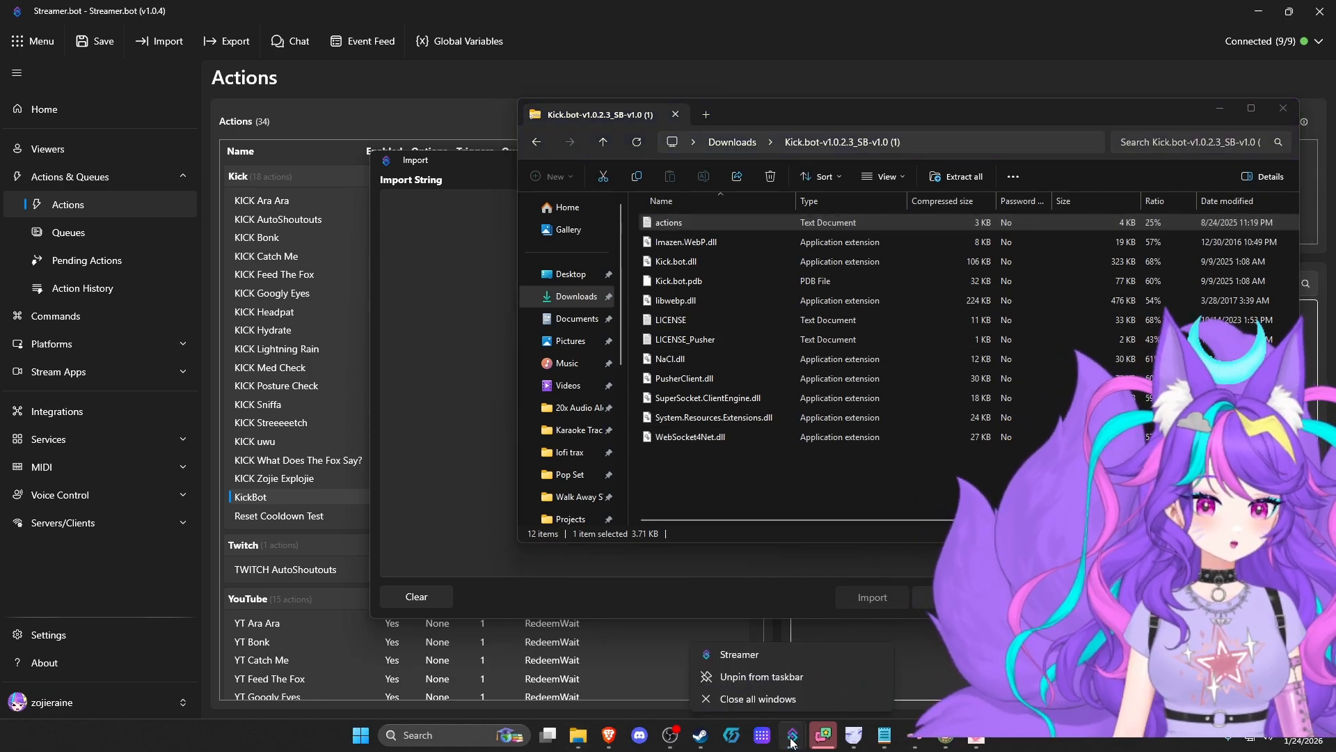
right_click(758, 652)
left_click(787, 637)
left_click(855, 571)
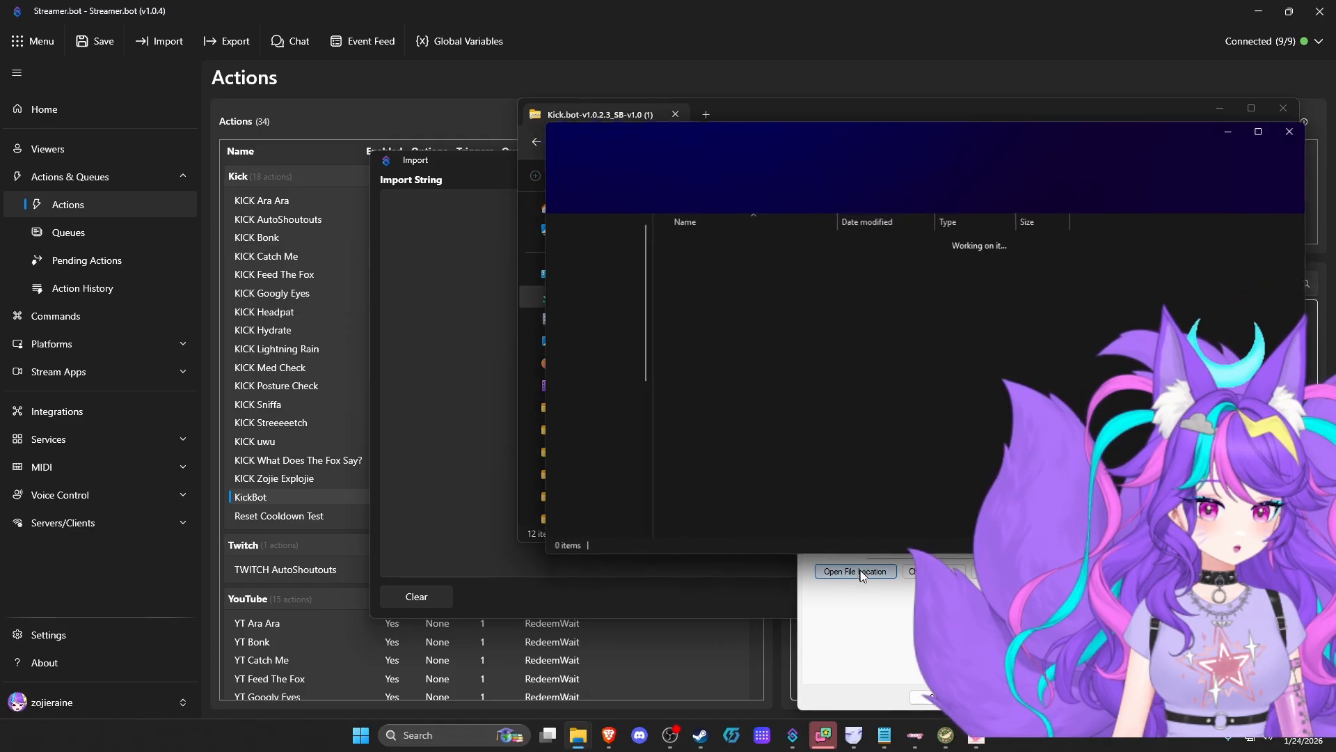
left_click_drag(894, 125, 812, 217)
left_click(1282, 108)
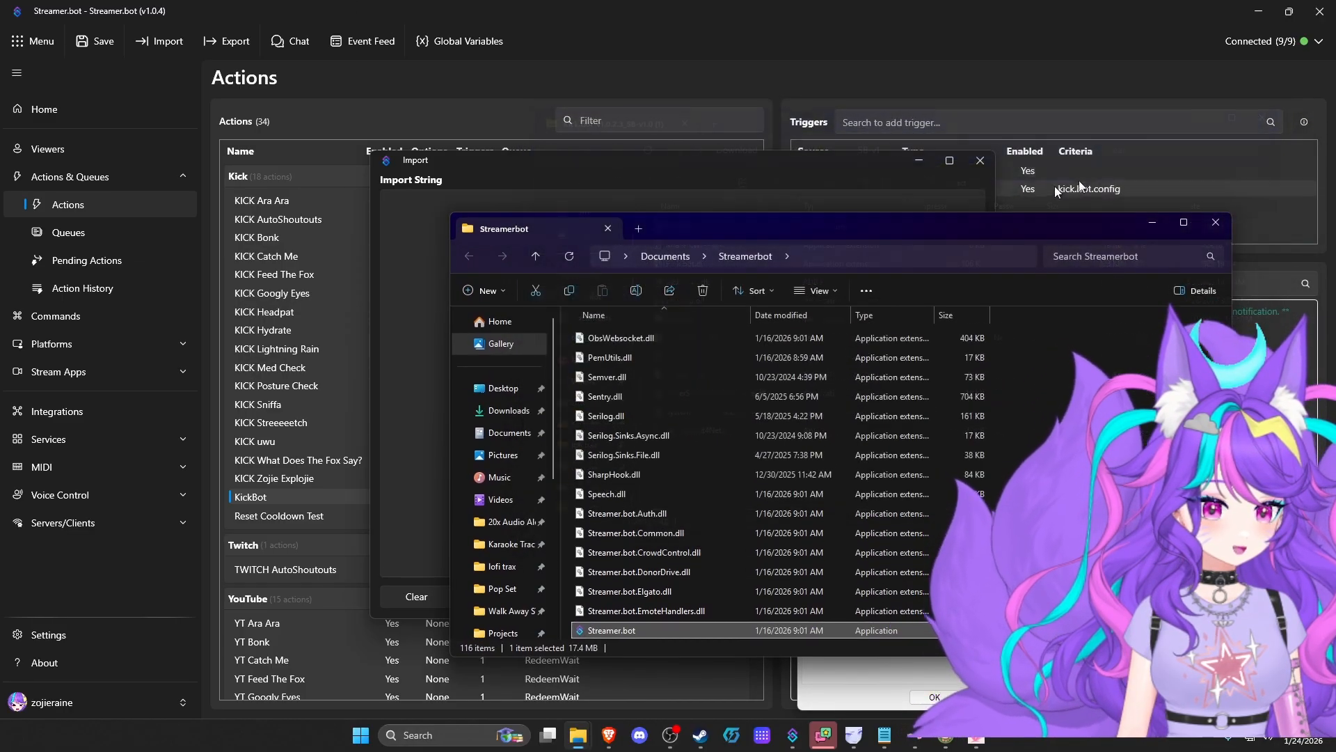
Load the actions file from the Streamerbot dlls folder into the open import
left_click_drag(924, 230, 1116, 84)
scroll(904, 352, "up", 15)
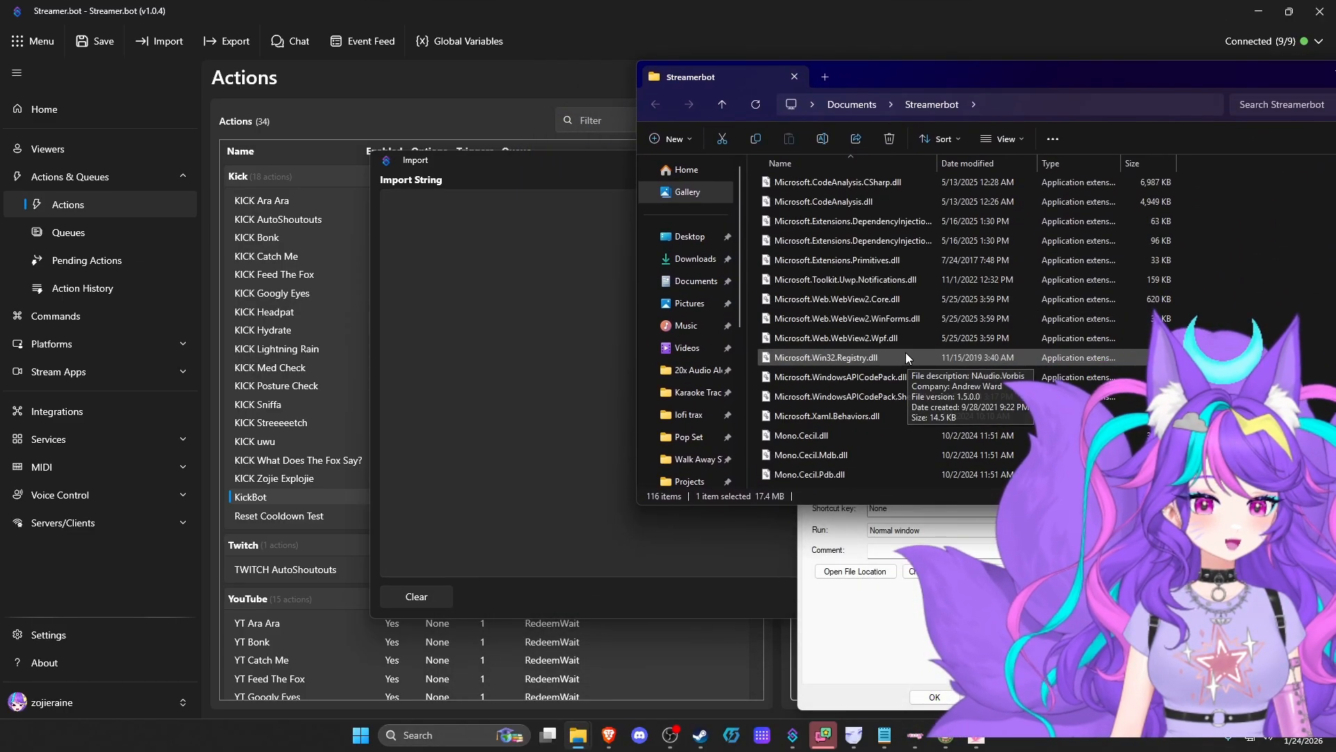
double_click(810, 221)
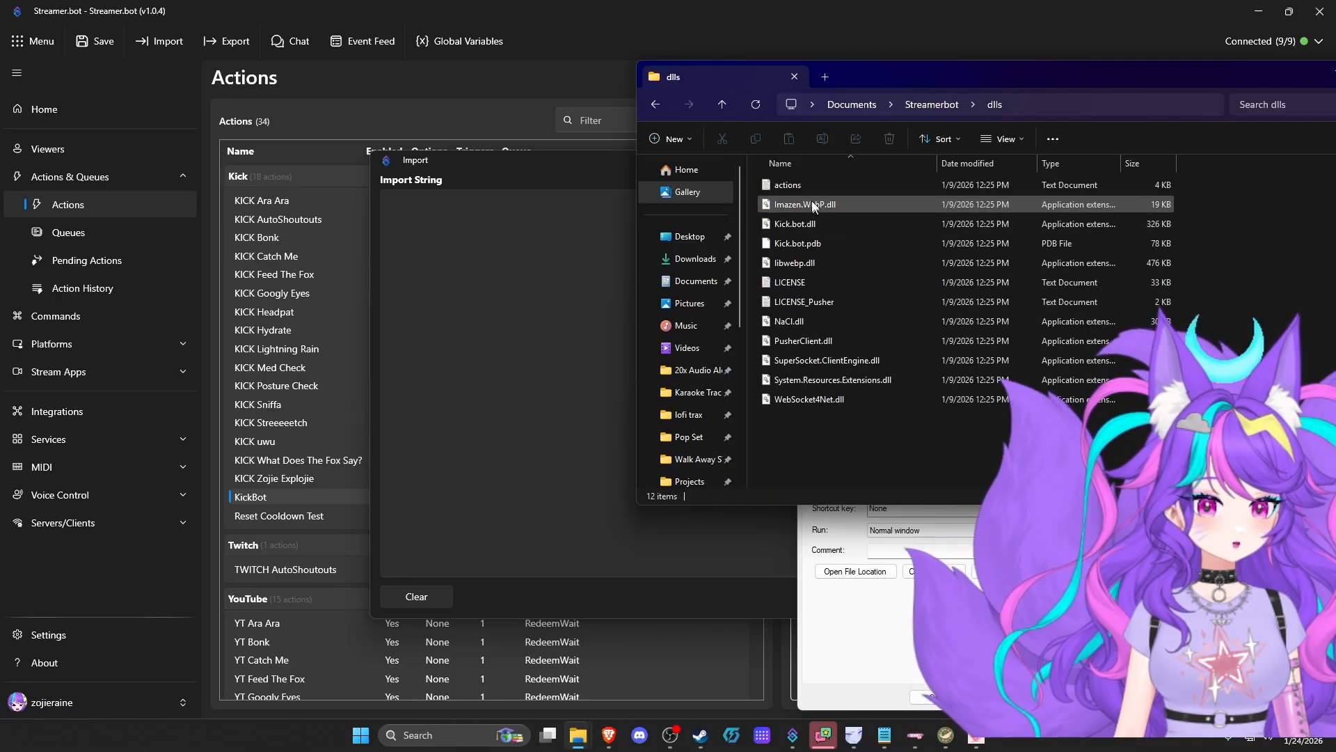
left_click_drag(802, 185, 473, 277)
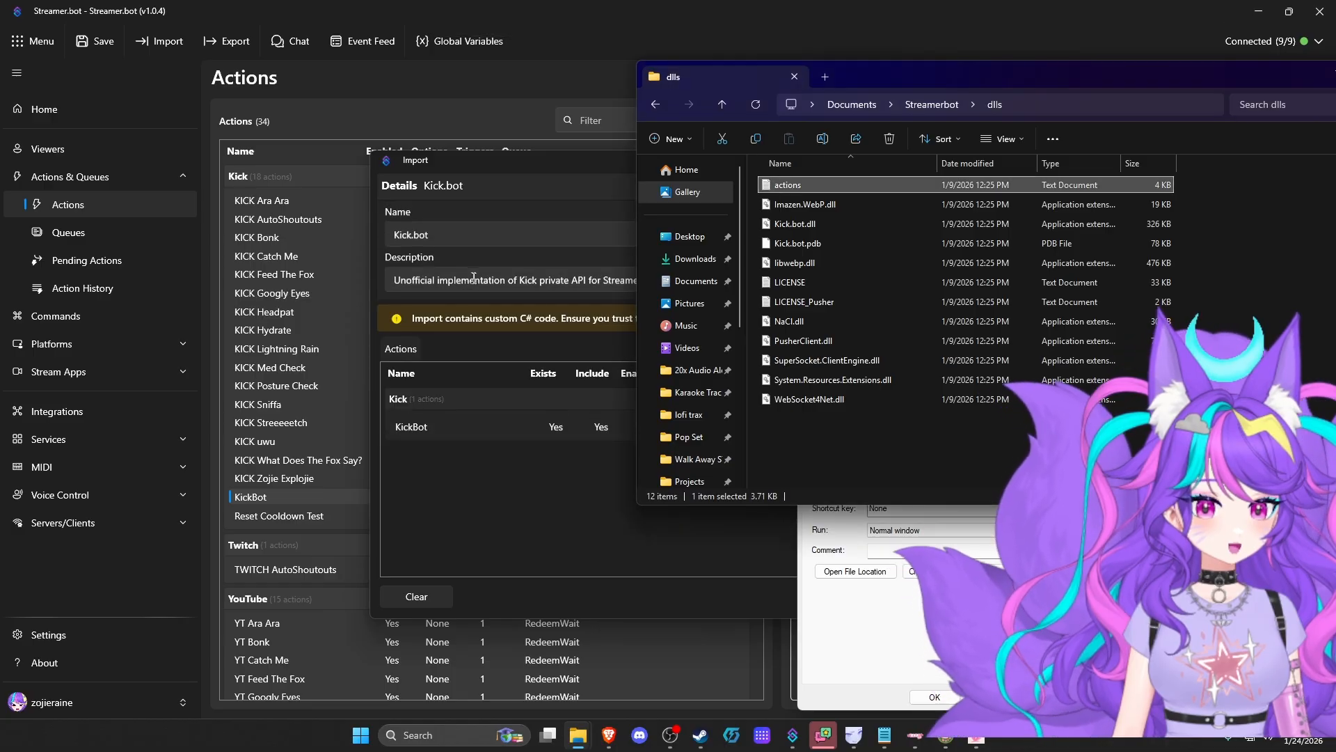
Review the Kick.bot import details, cancel the import without applying it, and close the dlls folder window
left_click_drag(537, 166, 502, 115)
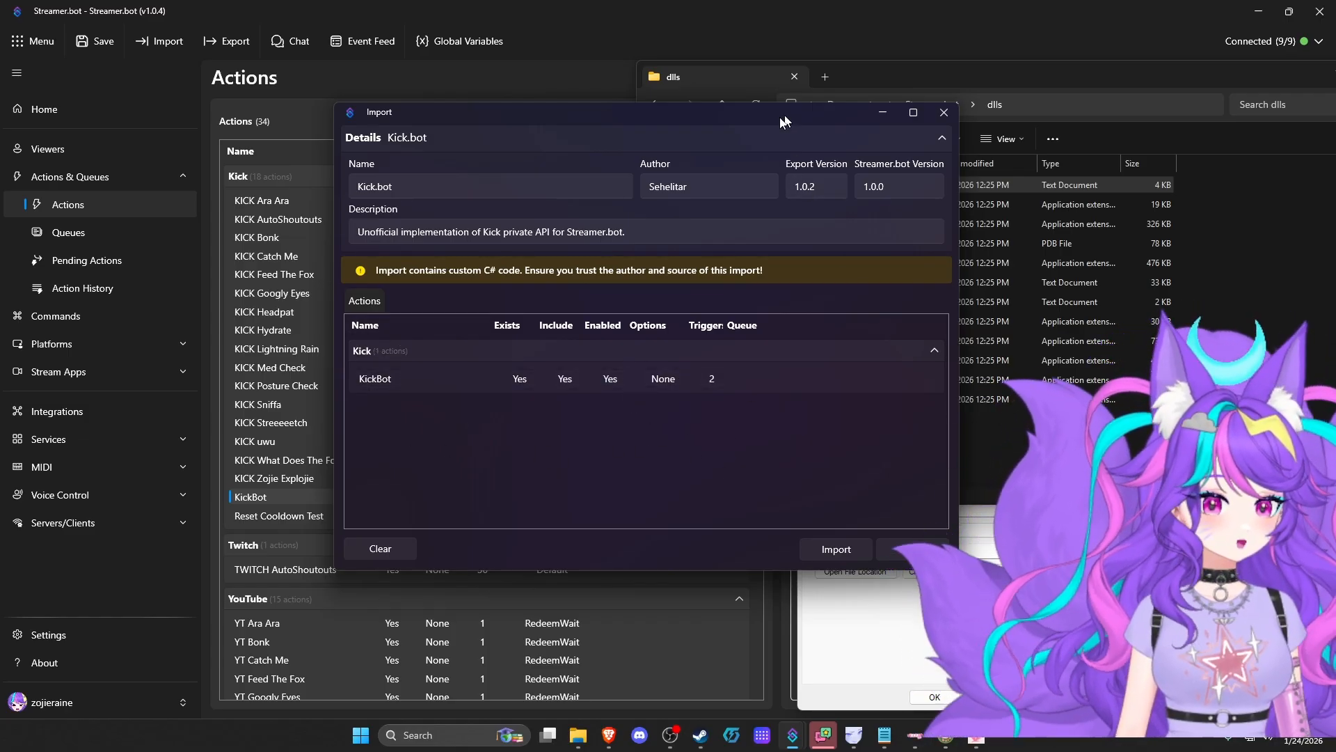
left_click_drag(785, 121, 597, 71)
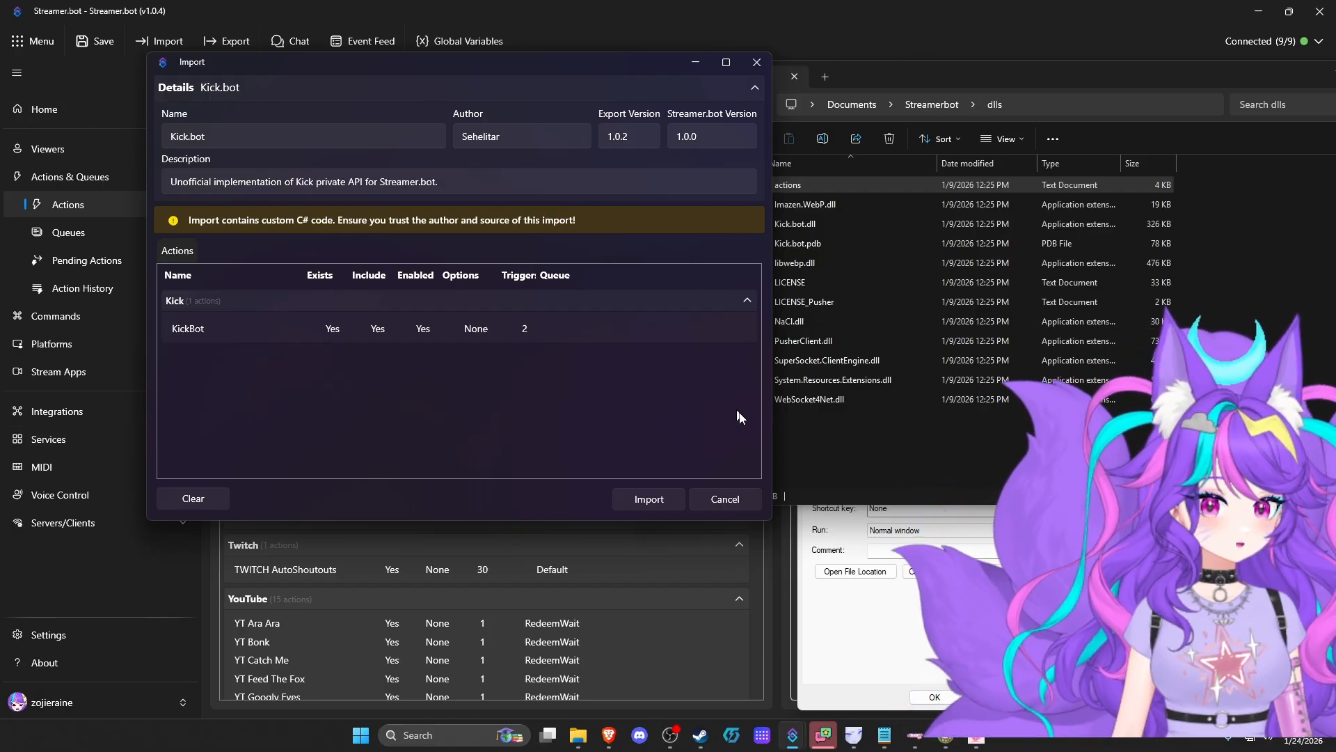
left_click(737, 500)
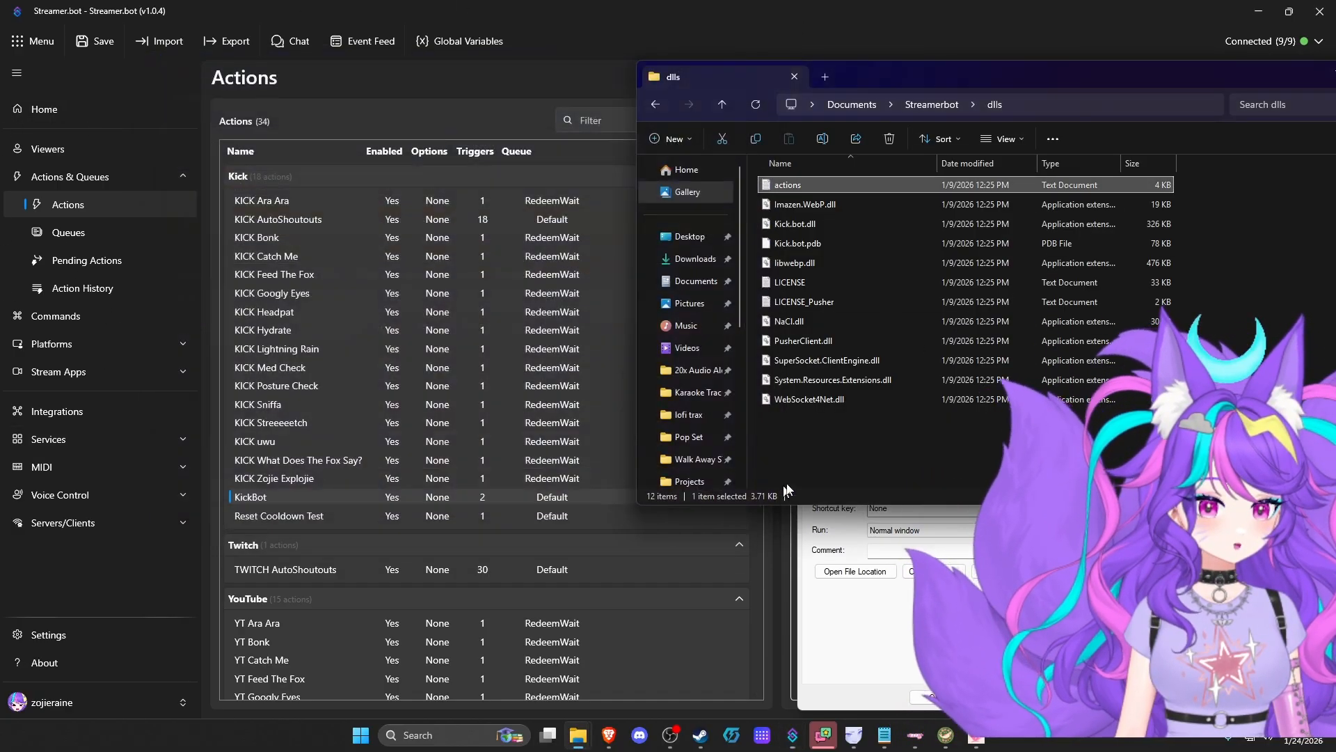
left_click_drag(1071, 81, 751, 178)
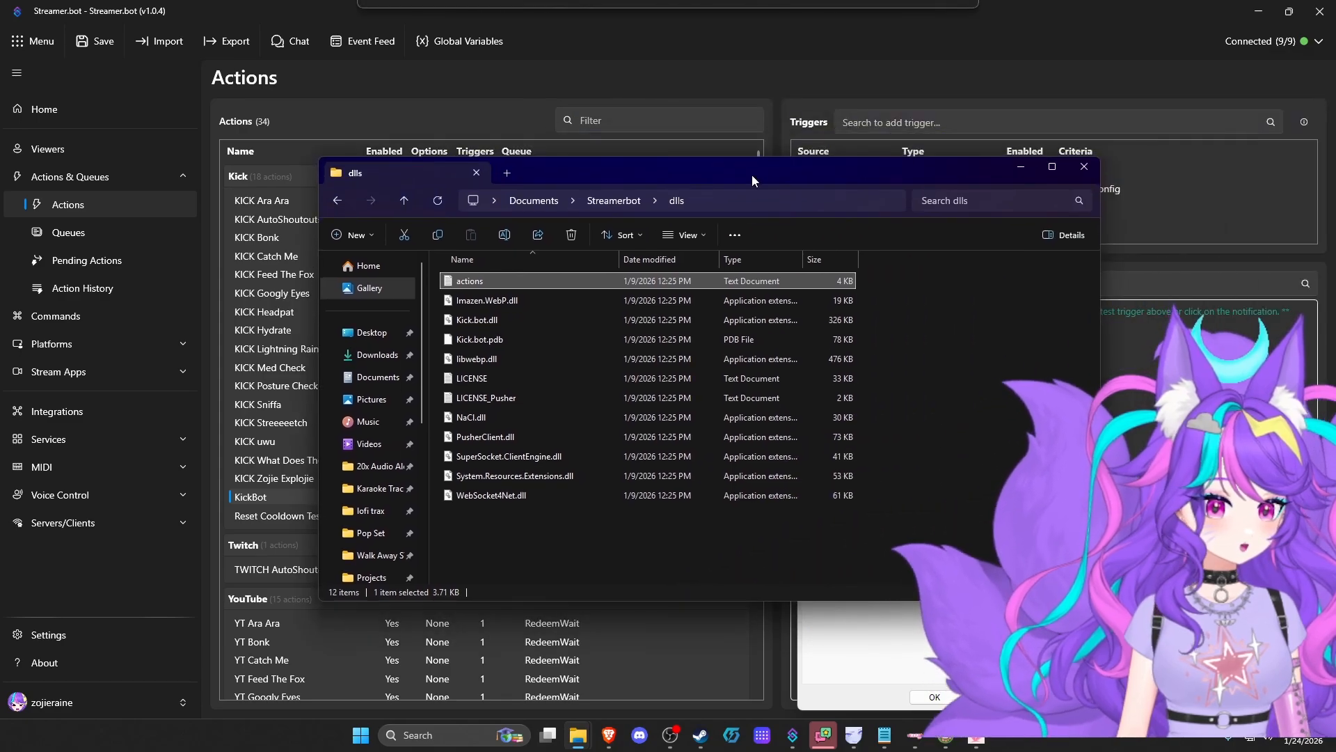
left_click(1080, 167)
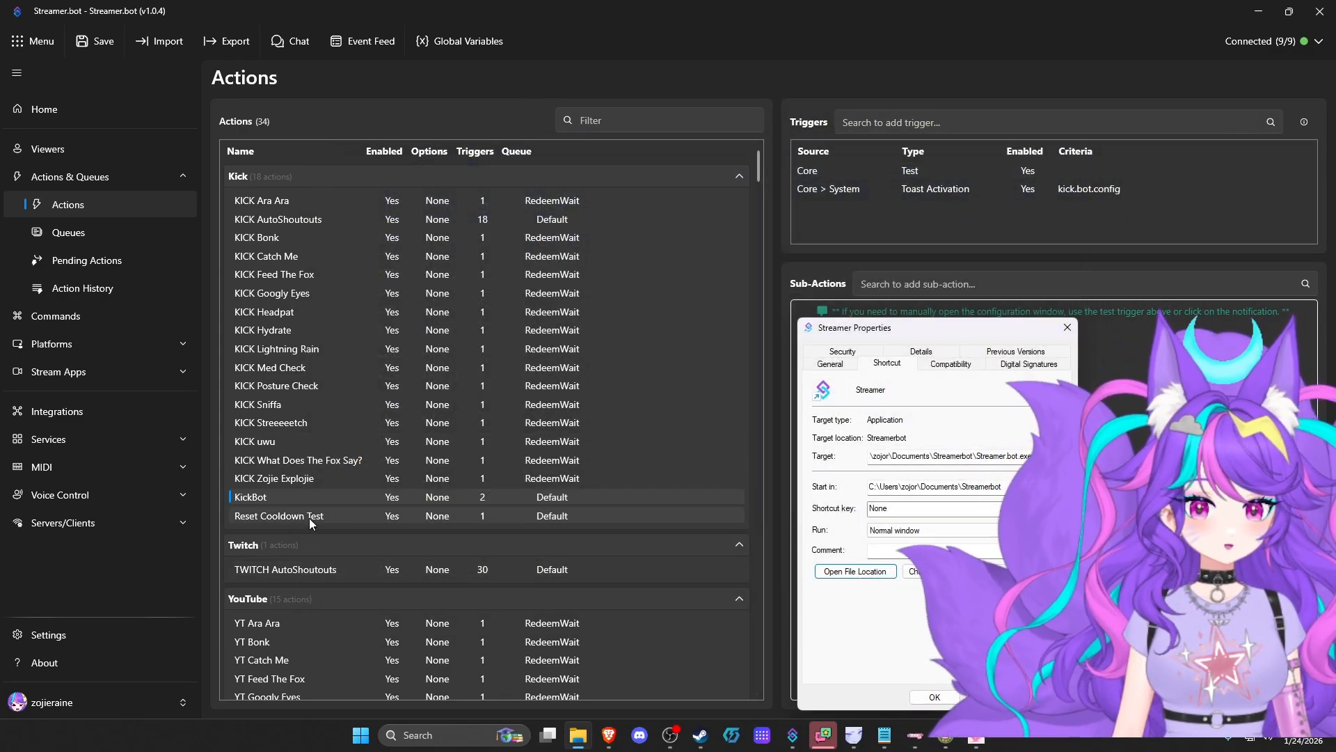
Run the Core Test trigger of the KickBot action to bring up the Kick.bot Configuration window
left_click(325, 496)
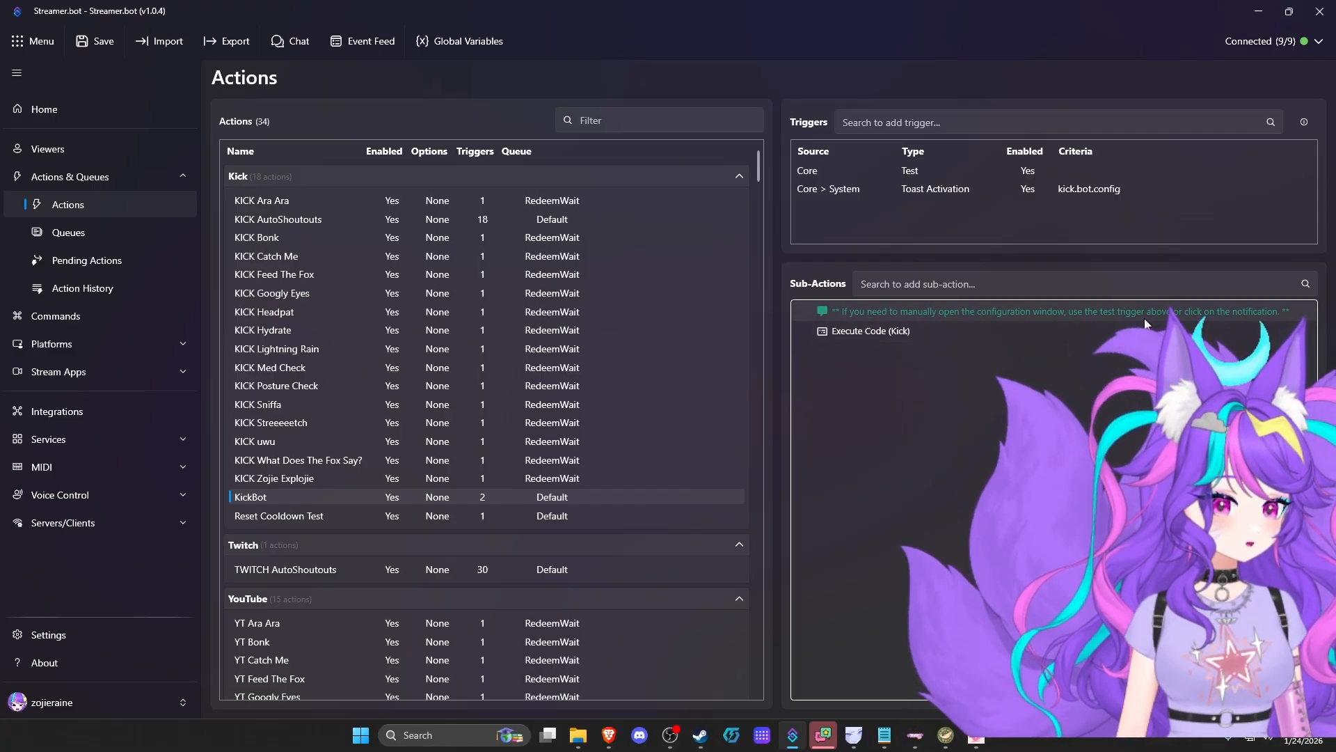
right_click(854, 170)
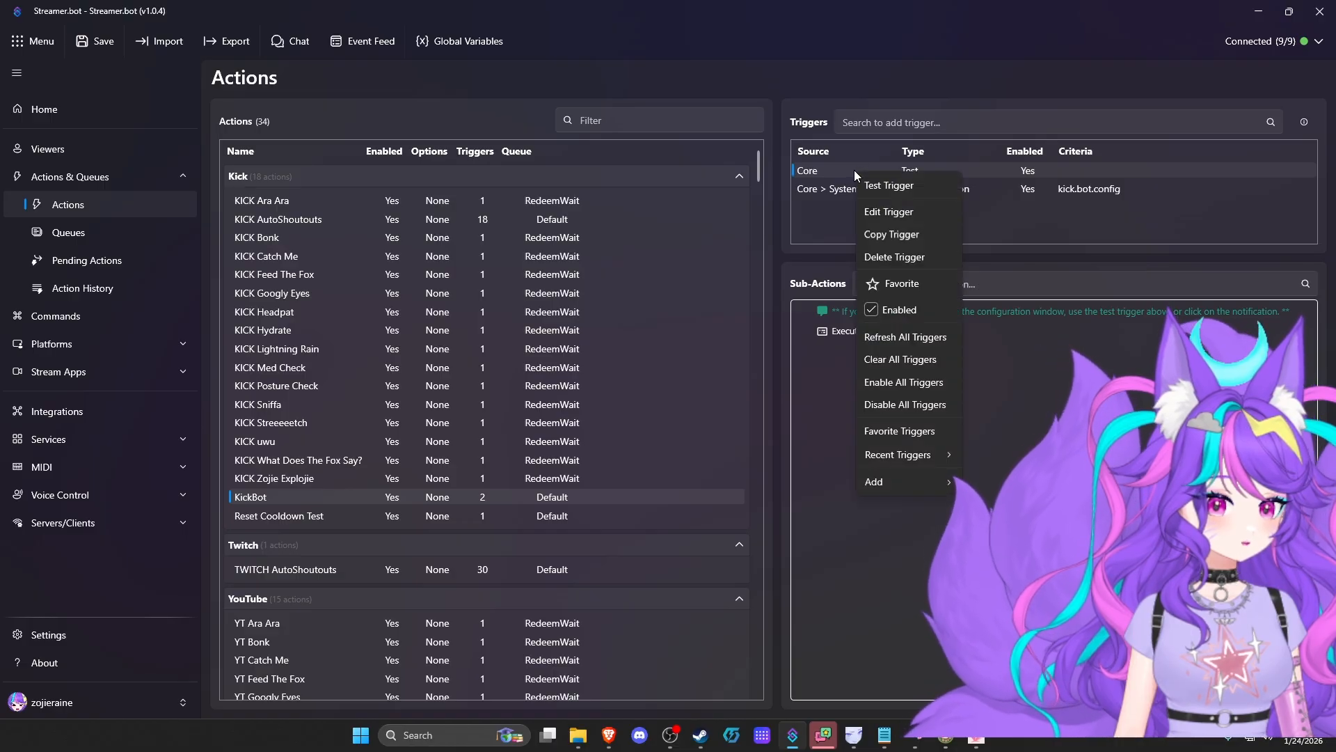
left_click(883, 184)
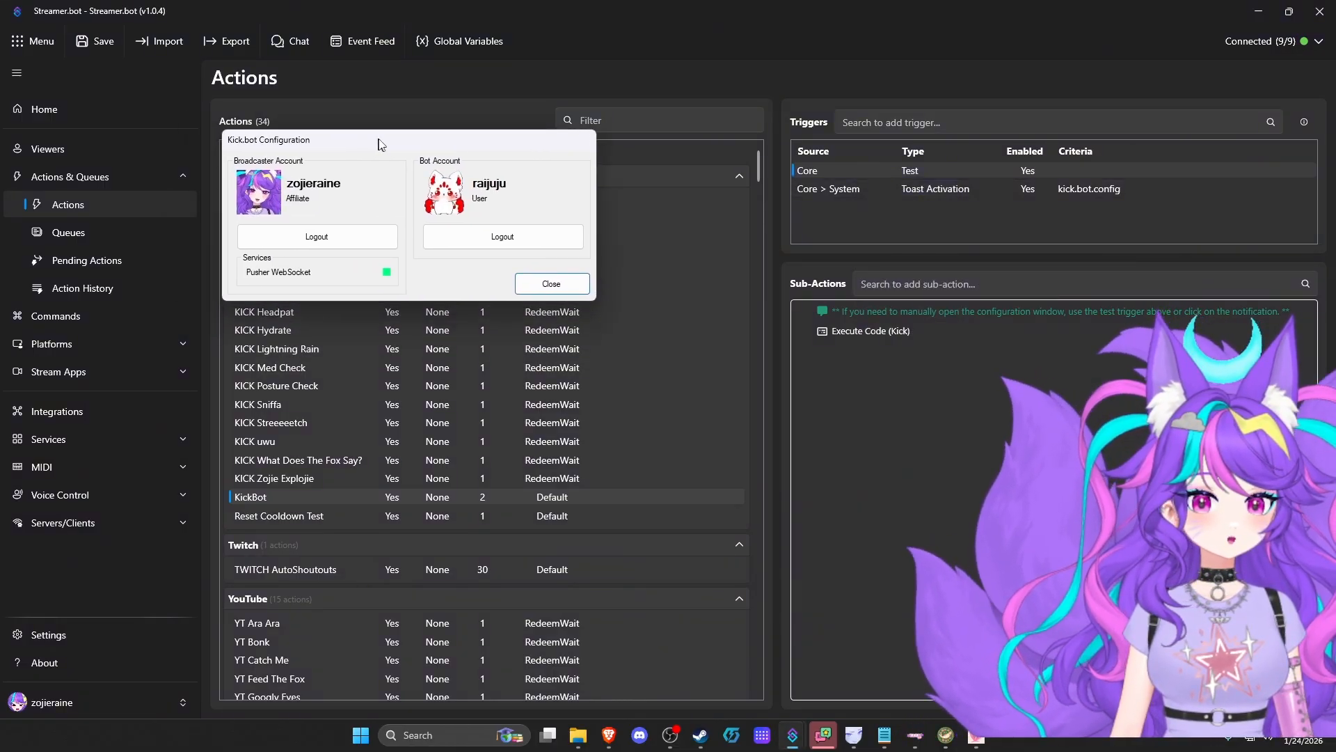
left_click_drag(382, 144, 961, 132)
Close the Kick.bot Configuration window and view the open issues of the Kick.bot GitHub repository in the browser
left_click(609, 735)
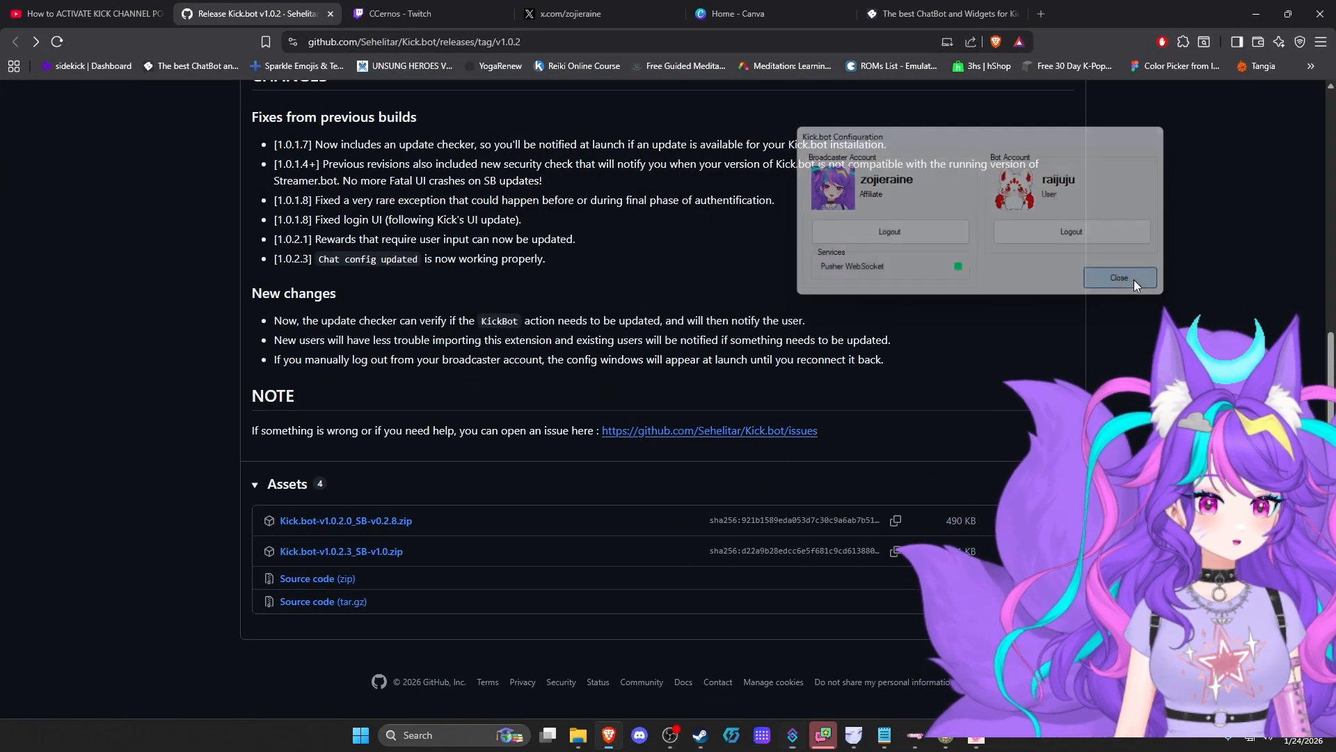
left_click(1134, 278)
scroll(767, 337, "up", 6)
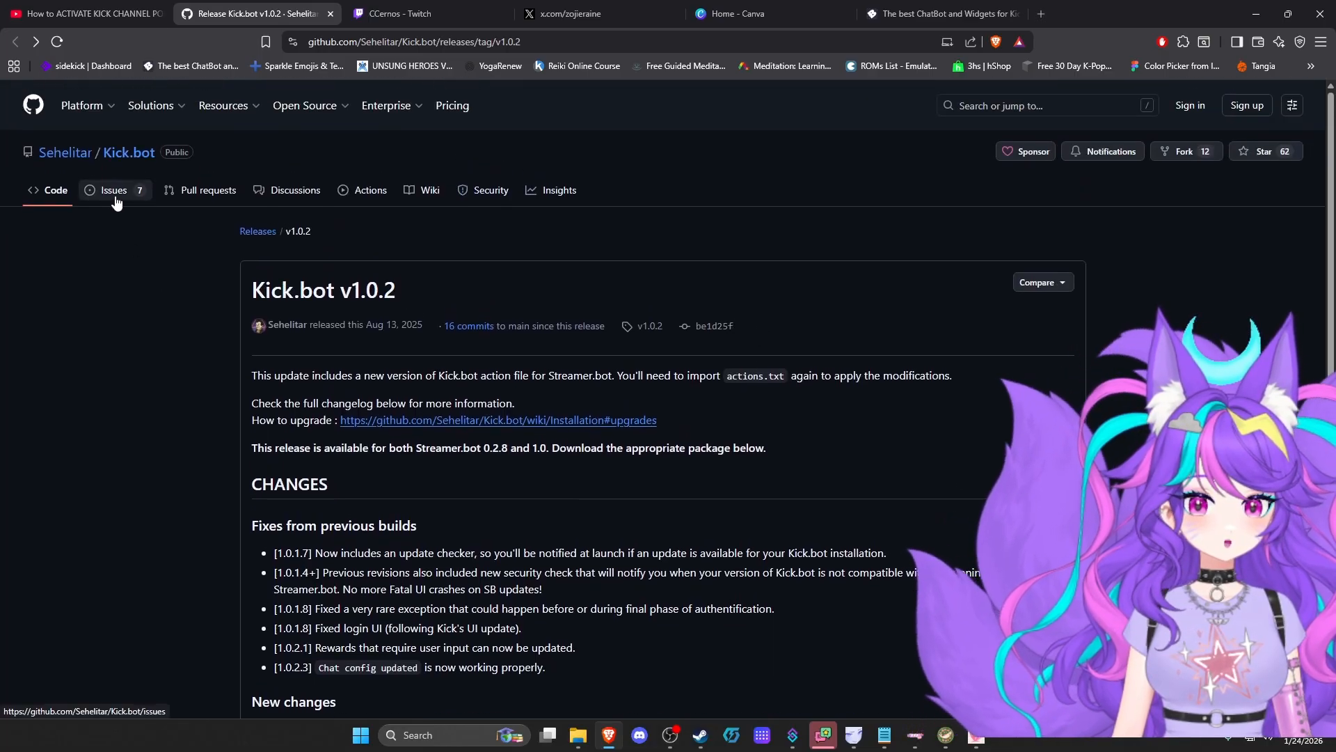
left_click(115, 192)
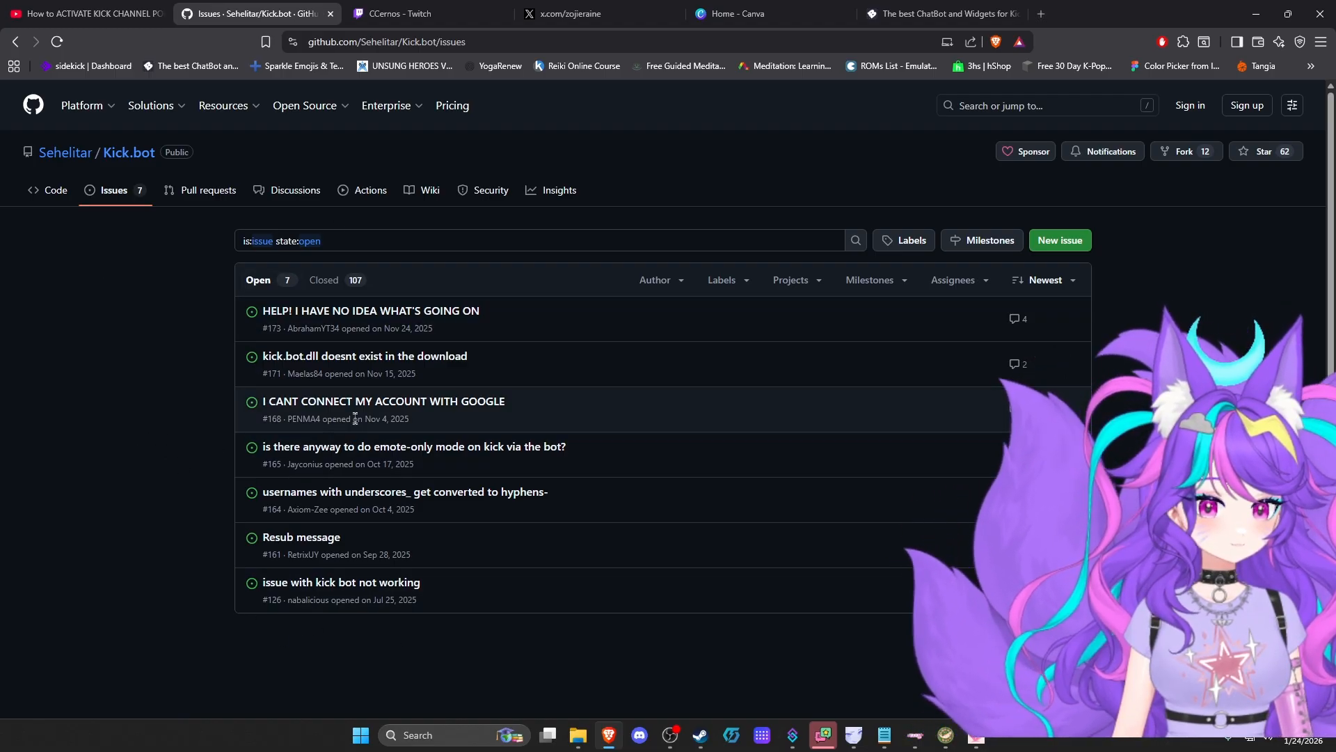
mouse_move(365, 409)
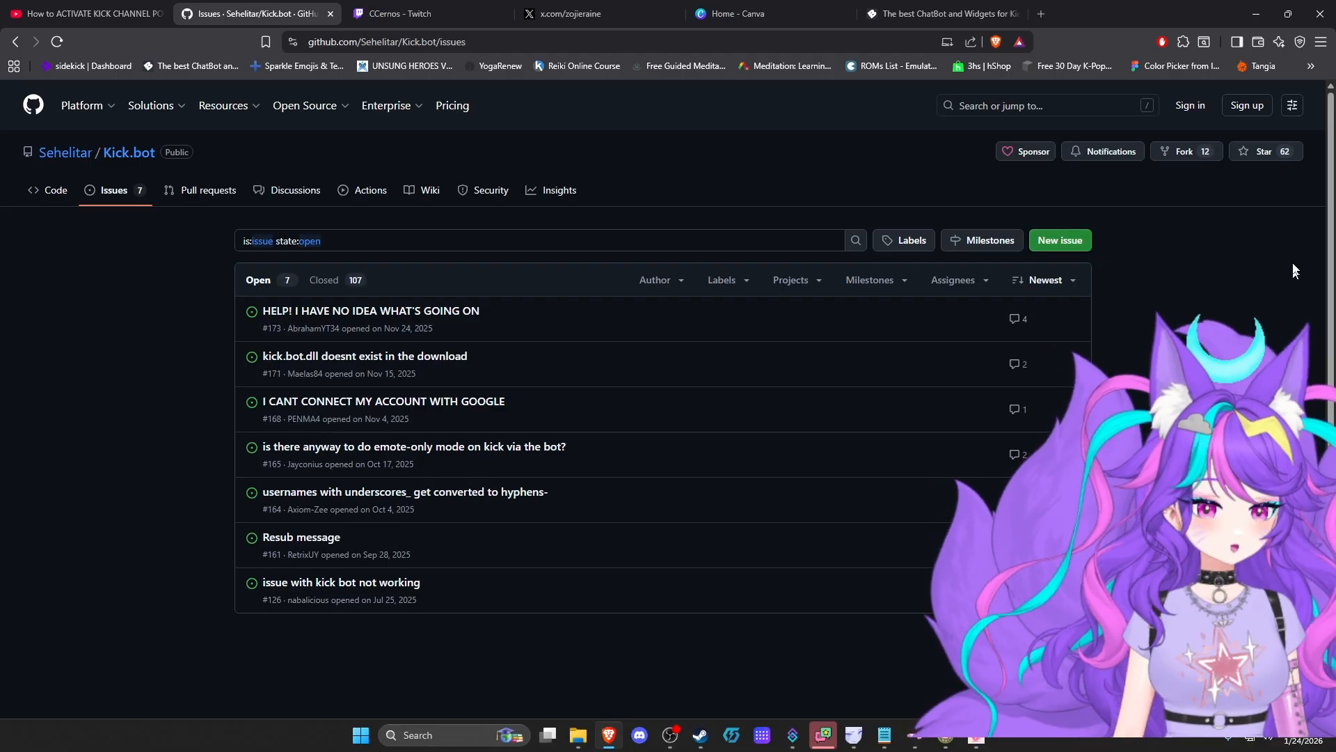
Return to Streamer.bot and close the leftover Streamer Properties window
left_click(1259, 18)
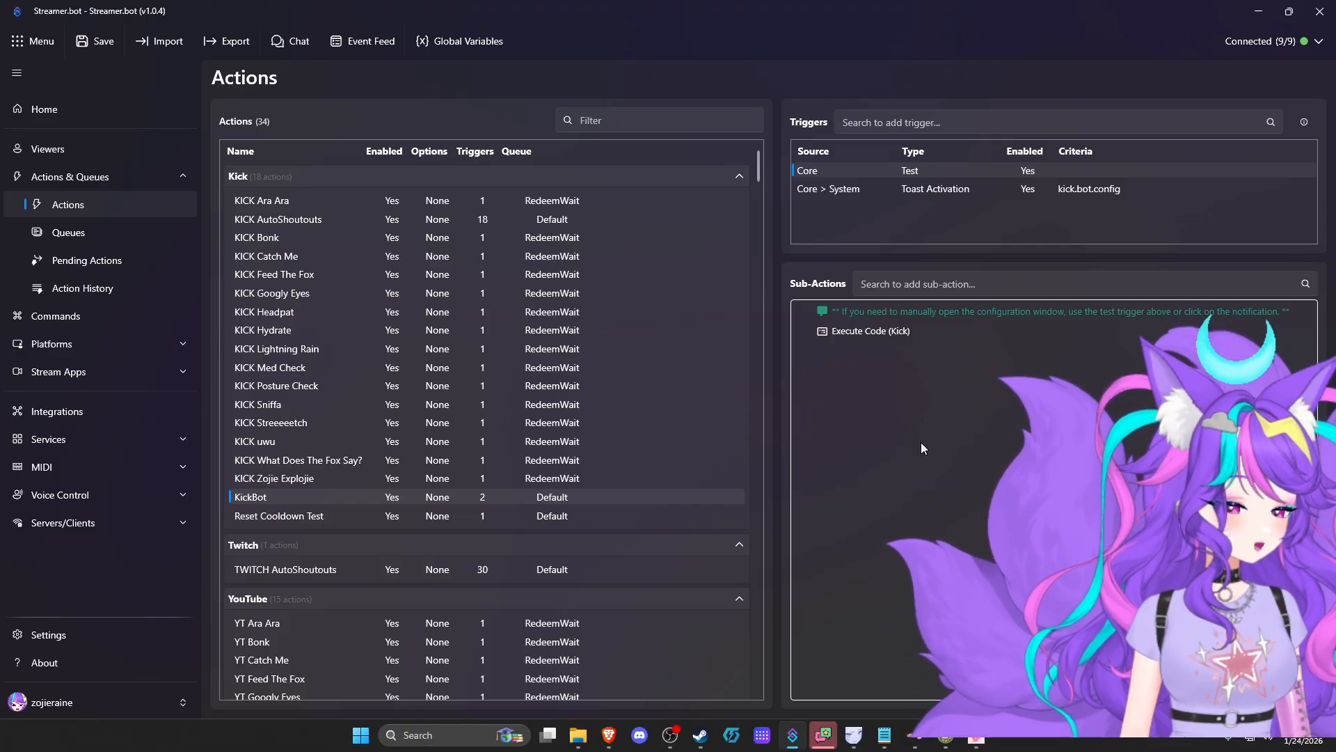
left_click(580, 745)
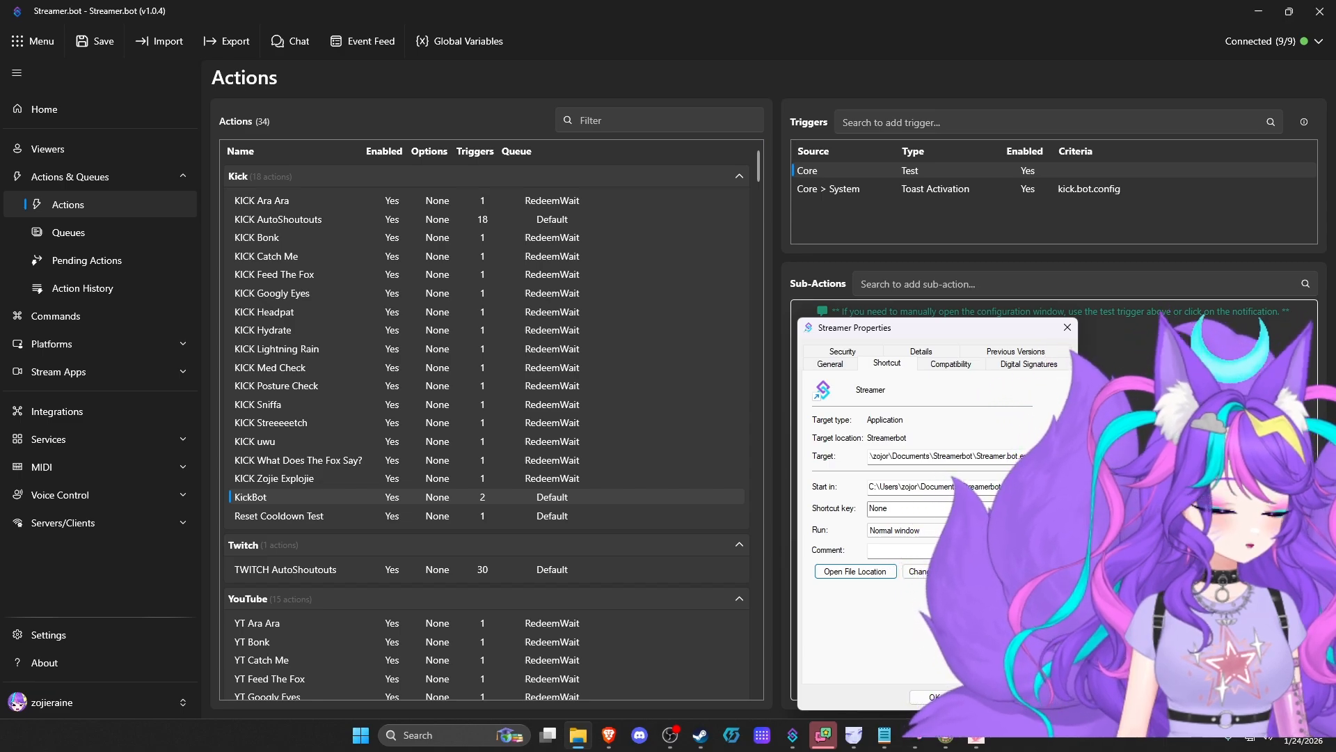
left_click(991, 697)
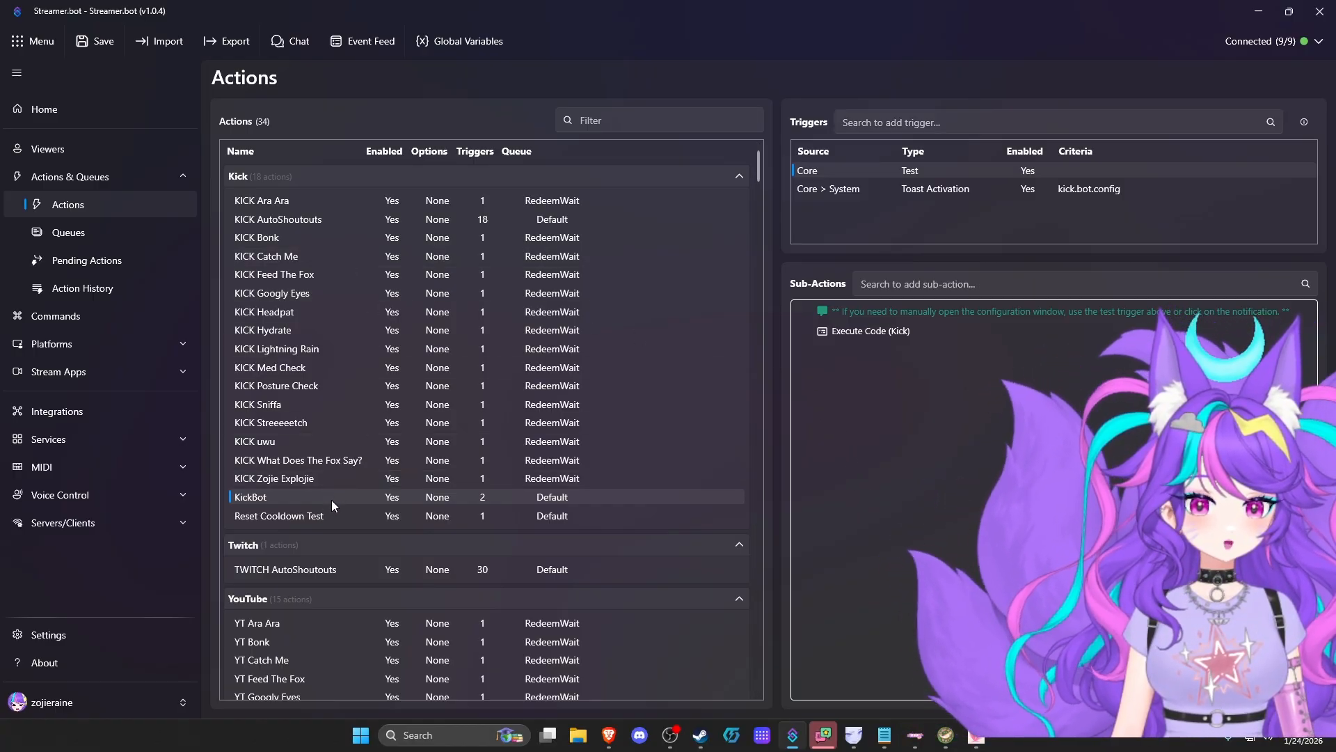
Examine the KICK Ara Ara action's trigger and browse the custom Kick reward triggers available to add, without adding one
left_click(303, 206)
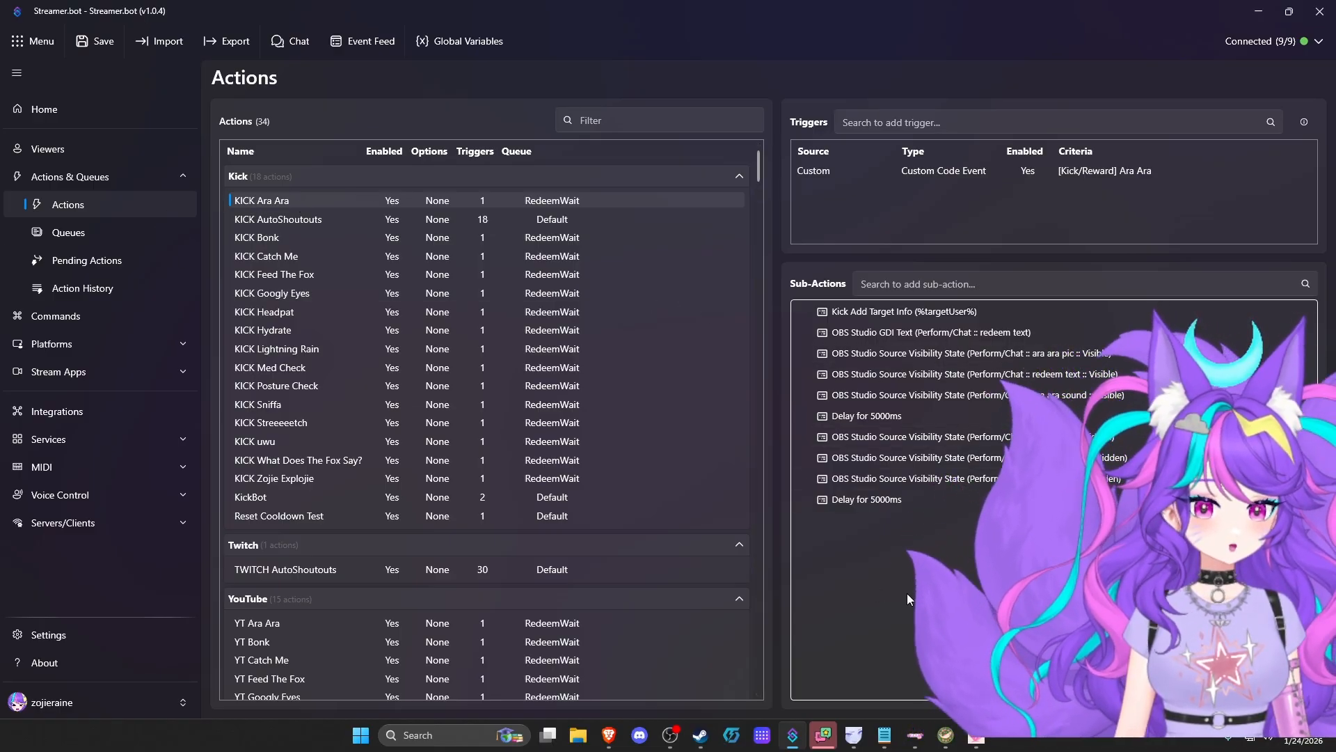
left_click(895, 167)
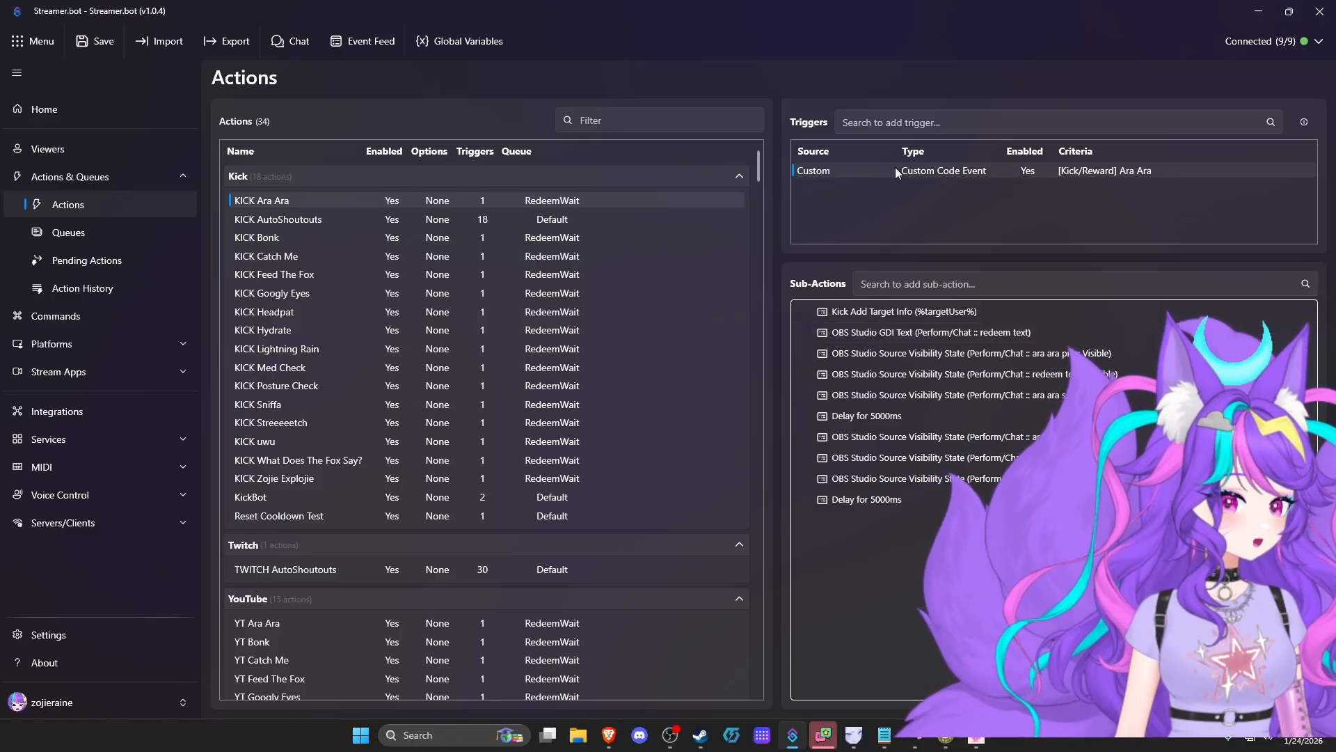
right_click(849, 190)
mouse_move(909, 349)
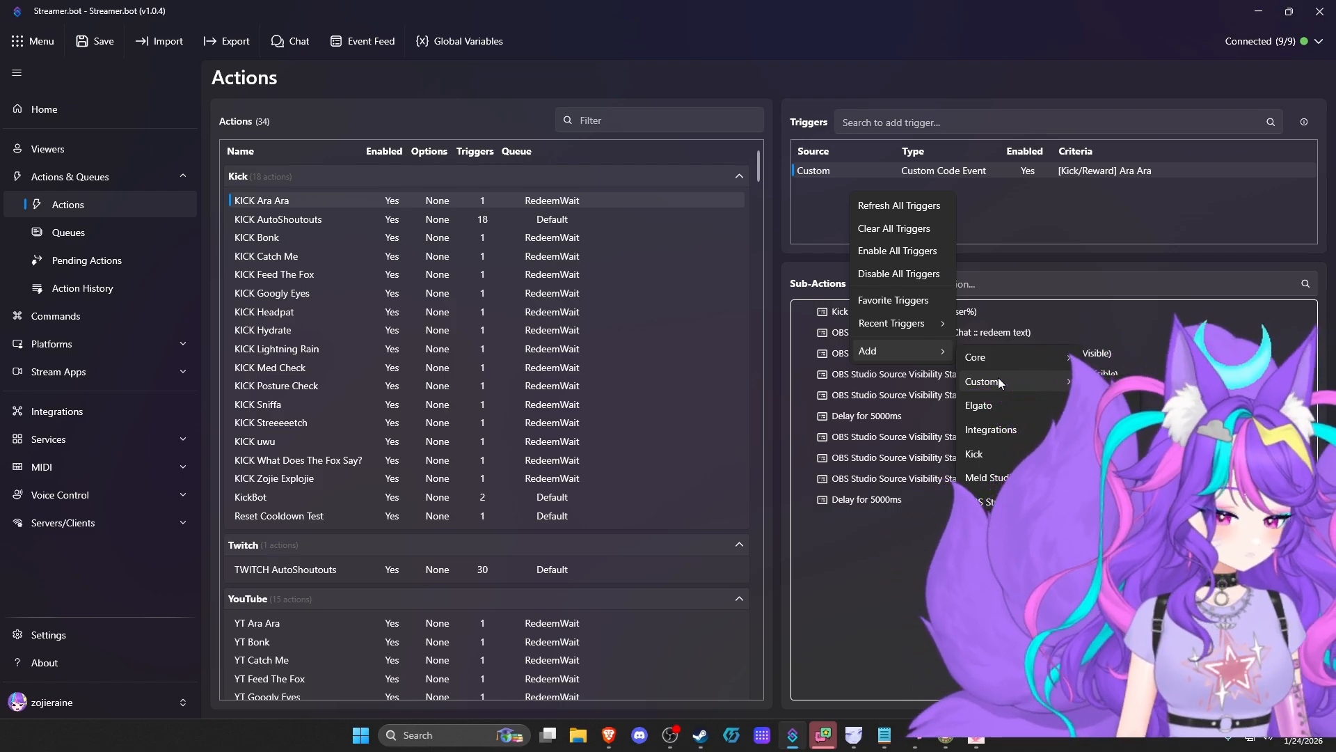
mouse_move(1000, 382)
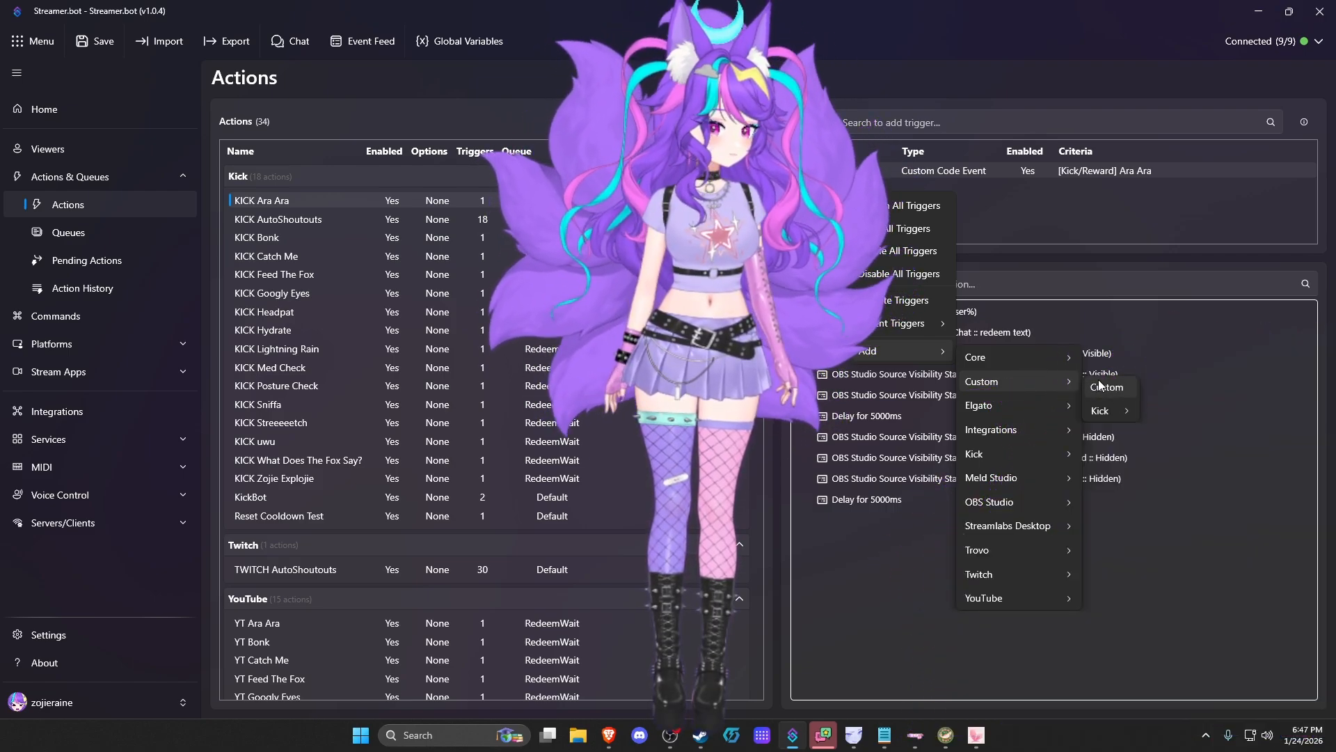
mouse_move(1100, 416)
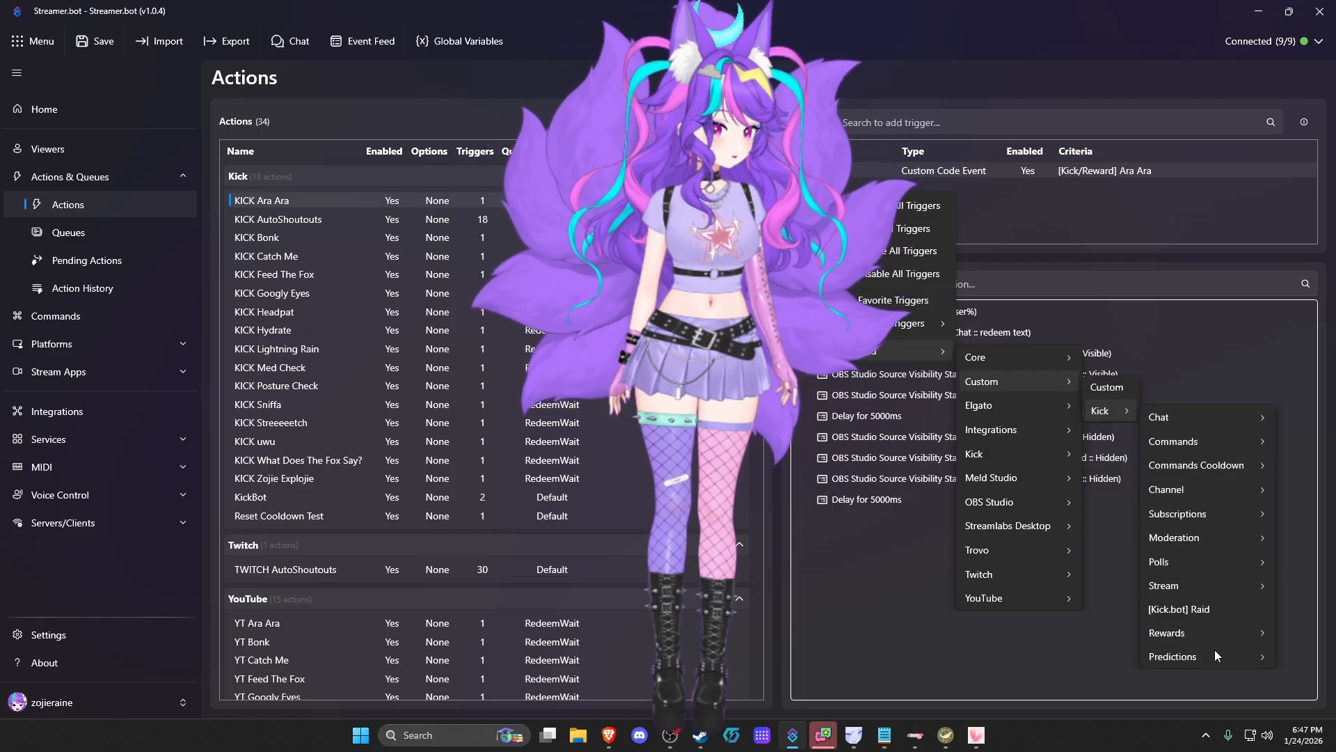
mouse_move(1207, 633)
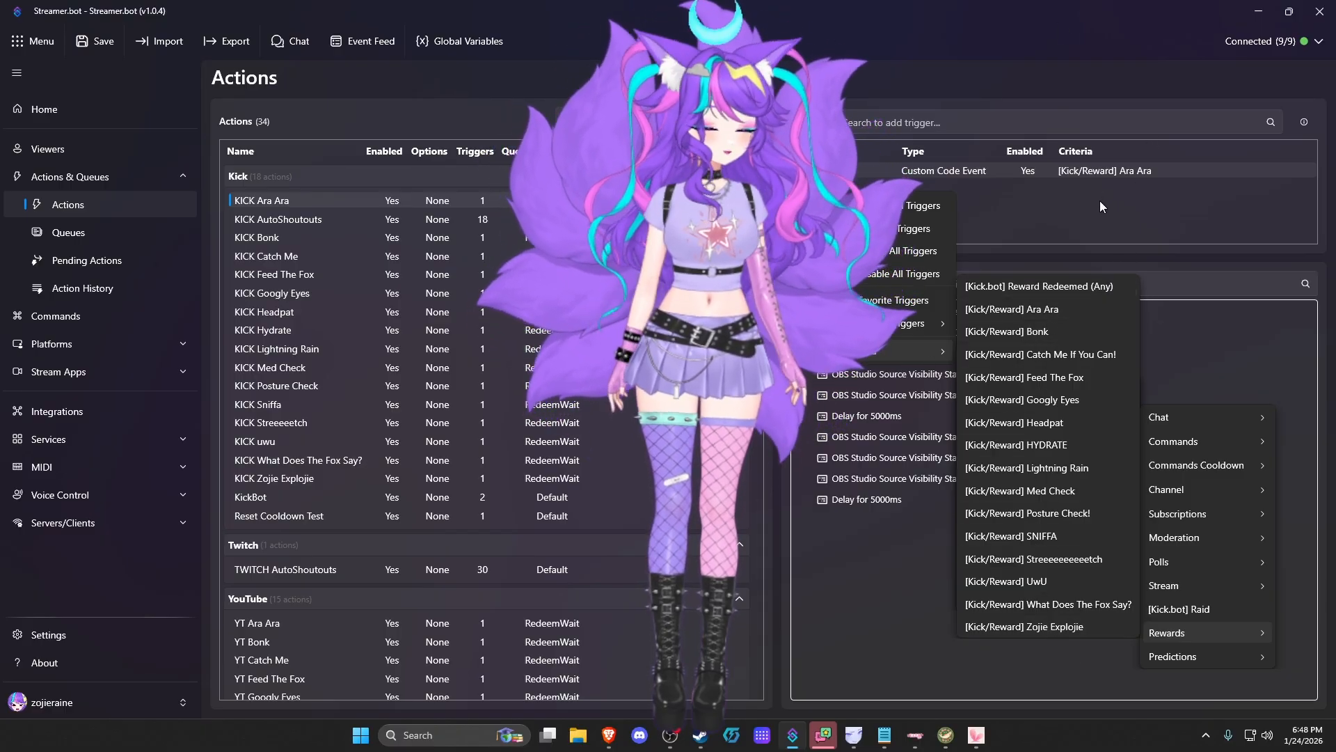
left_click(1030, 199)
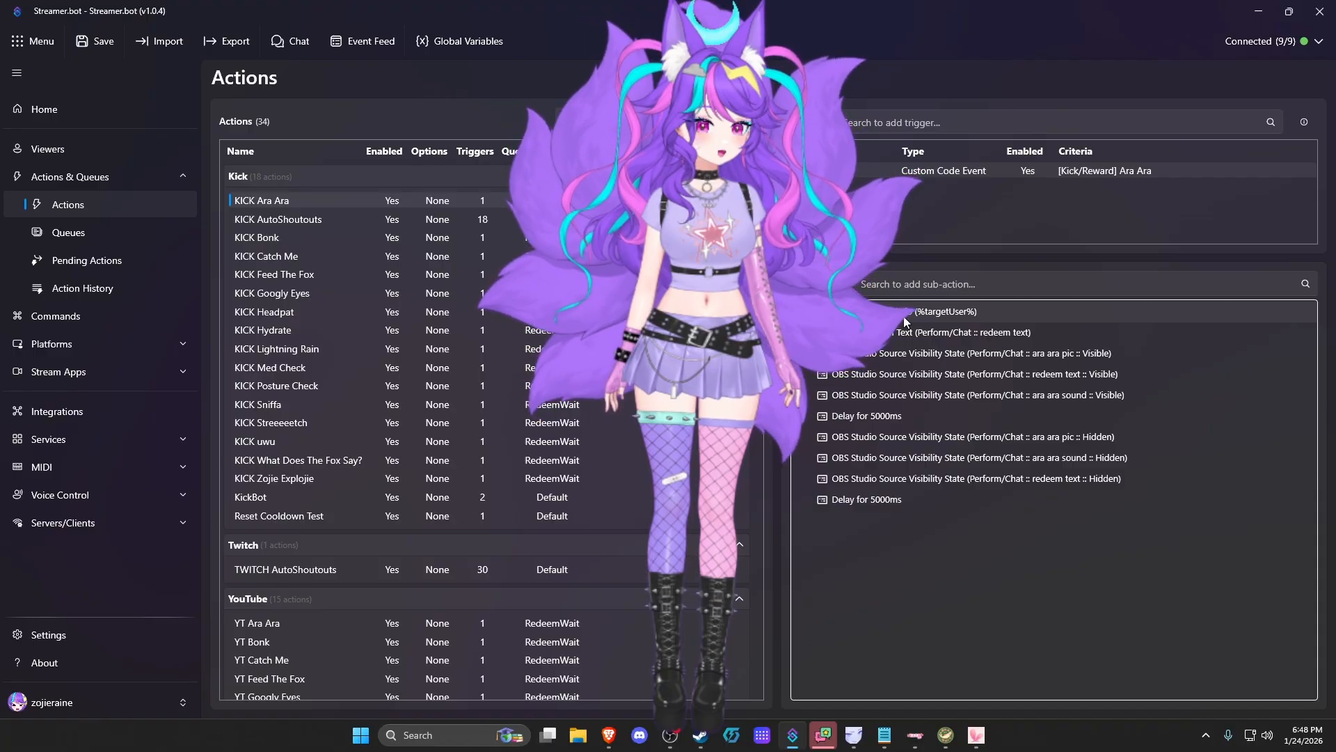
Inspect the settings of the Kick Add Target Info sub-action in the KICK Ara Ara action and leave them without changes
right_click(822, 577)
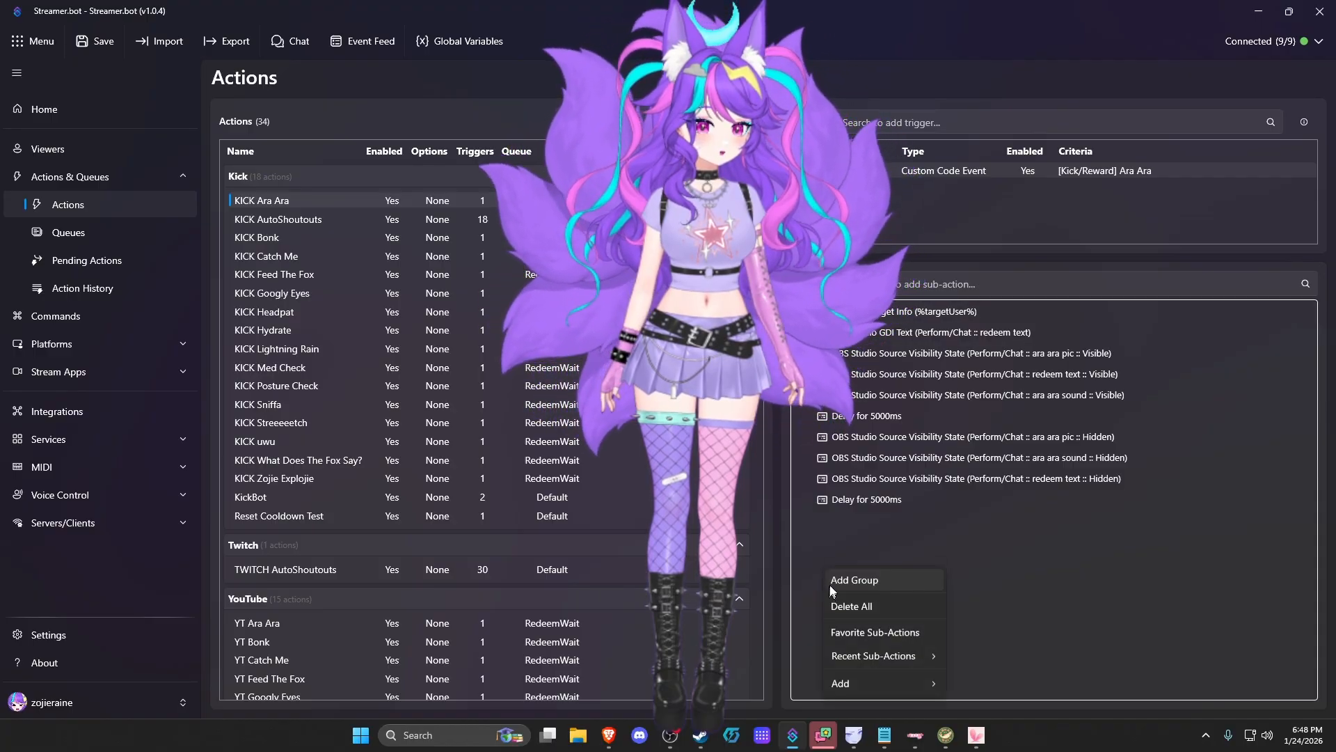
left_click(929, 311)
right_click(929, 312)
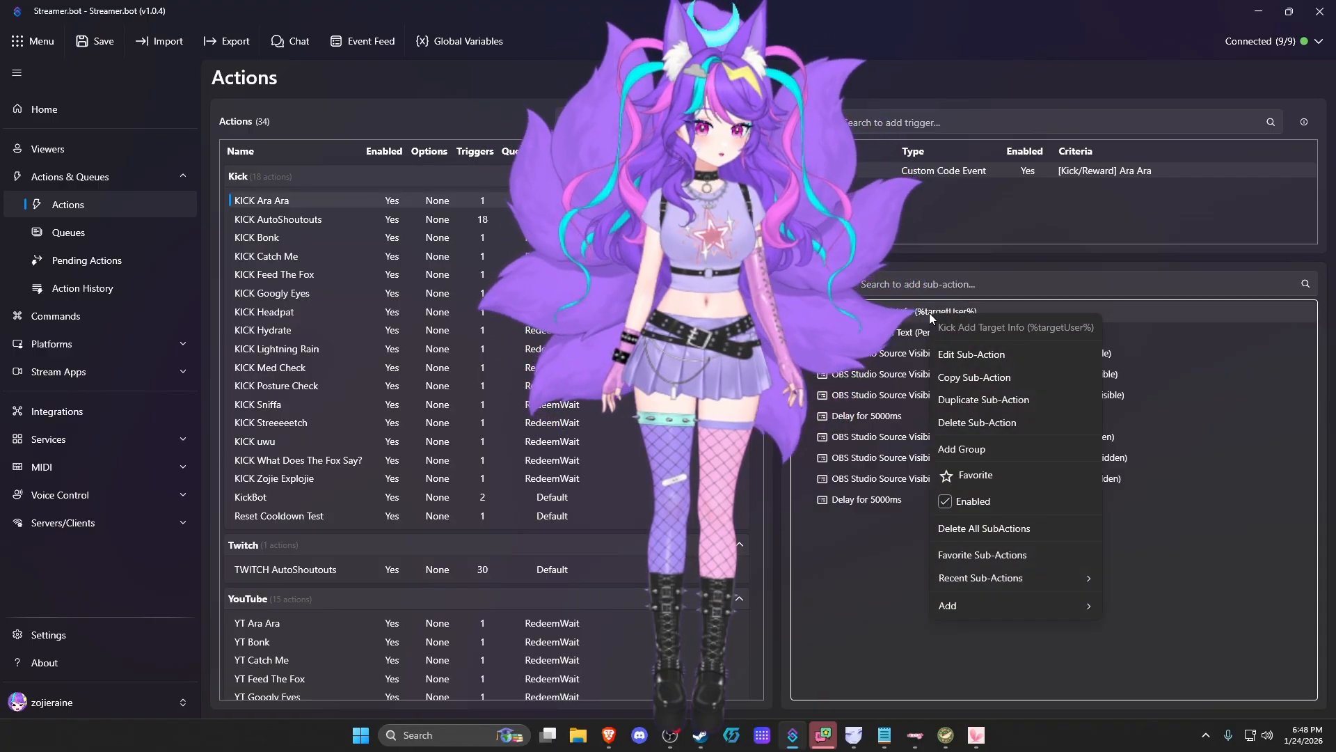
left_click(983, 354)
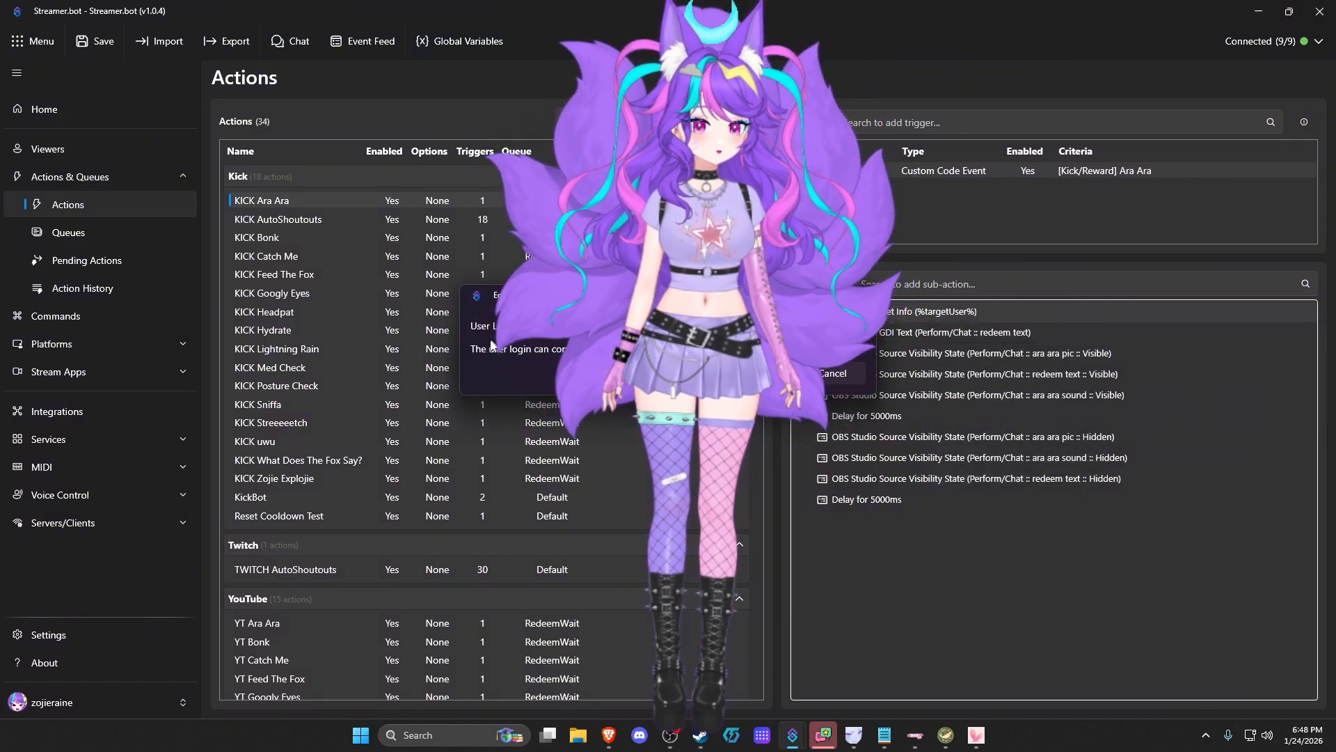
key("Escape")
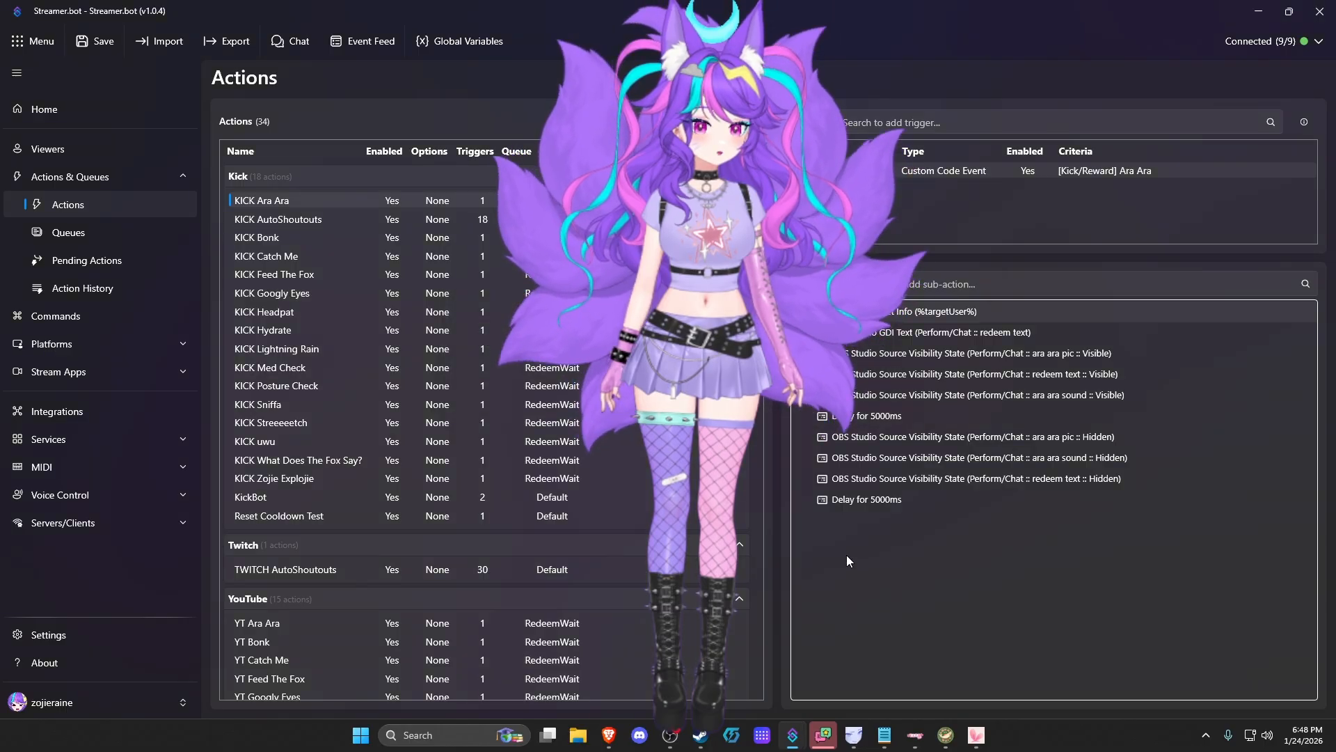
Browse the Kick user sub-actions available to add, including Get User Info for Target, without adding one
right_click(847, 554)
mouse_move(894, 669)
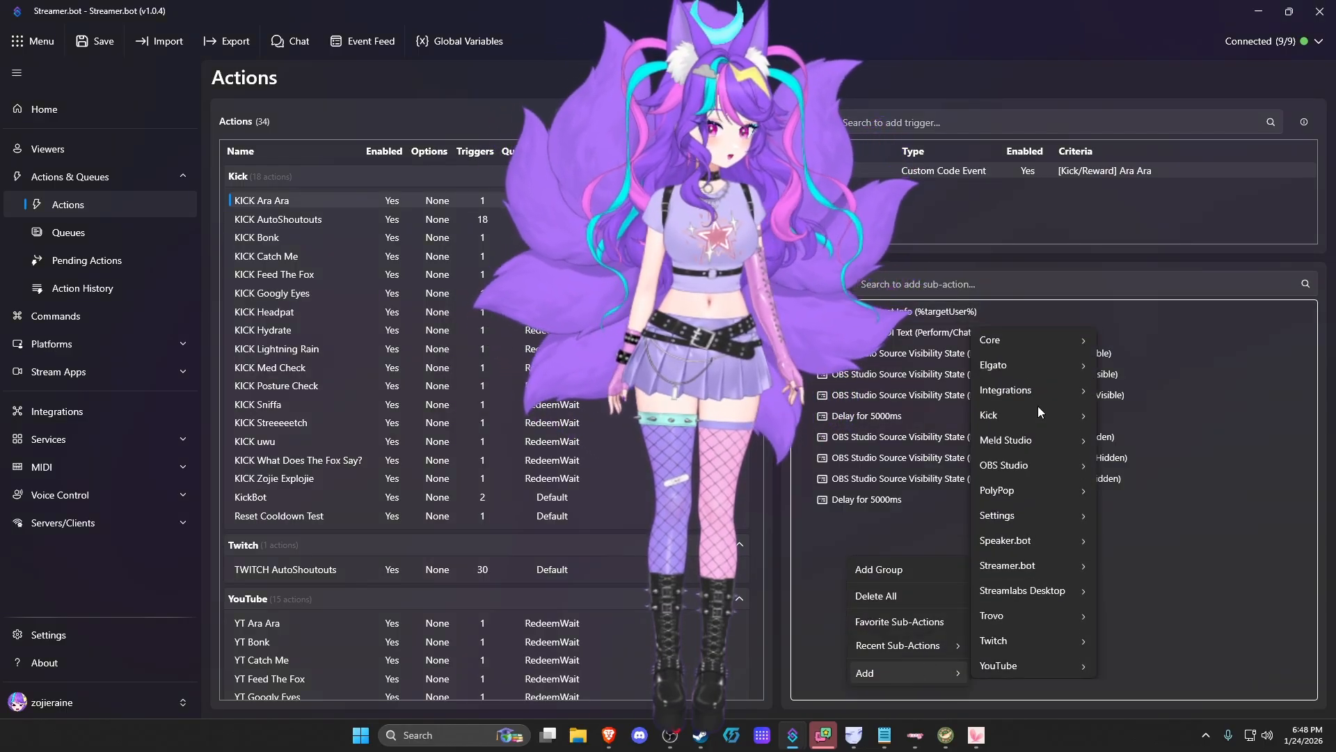
mouse_move(1038, 417)
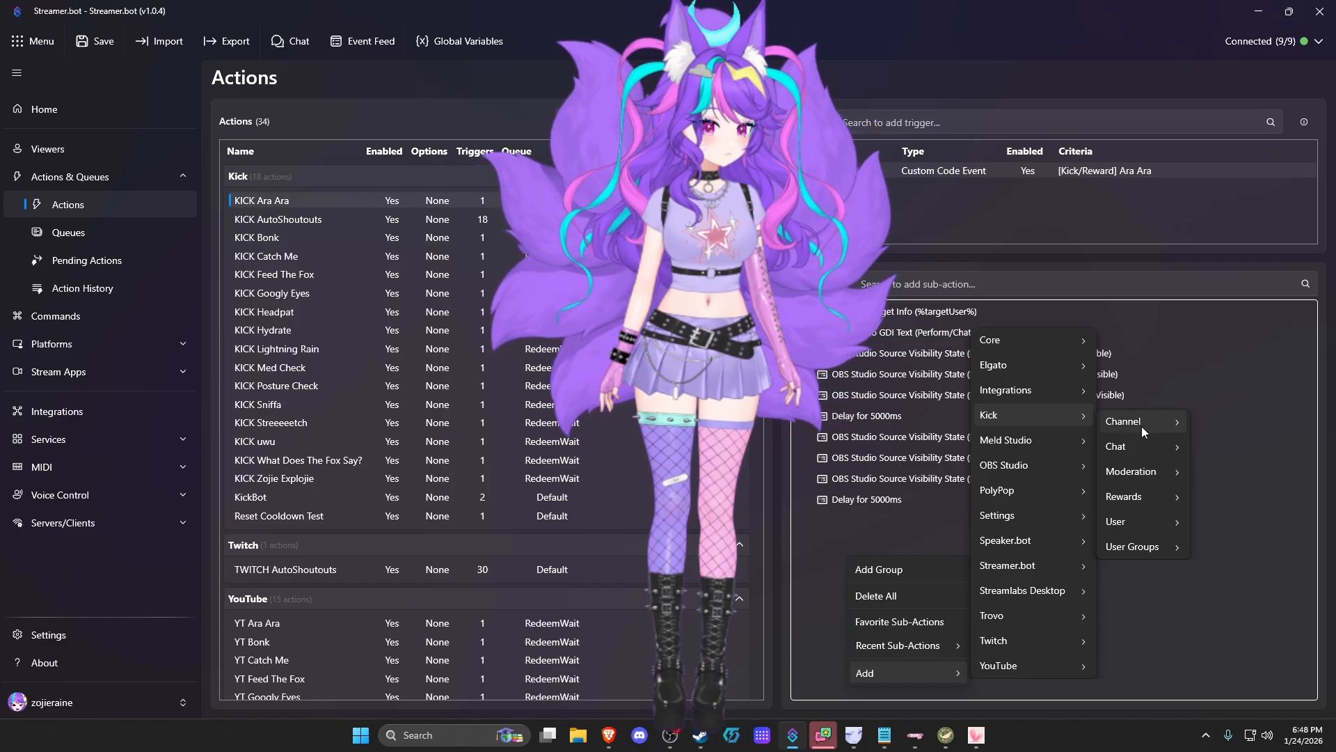
mouse_move(1144, 522)
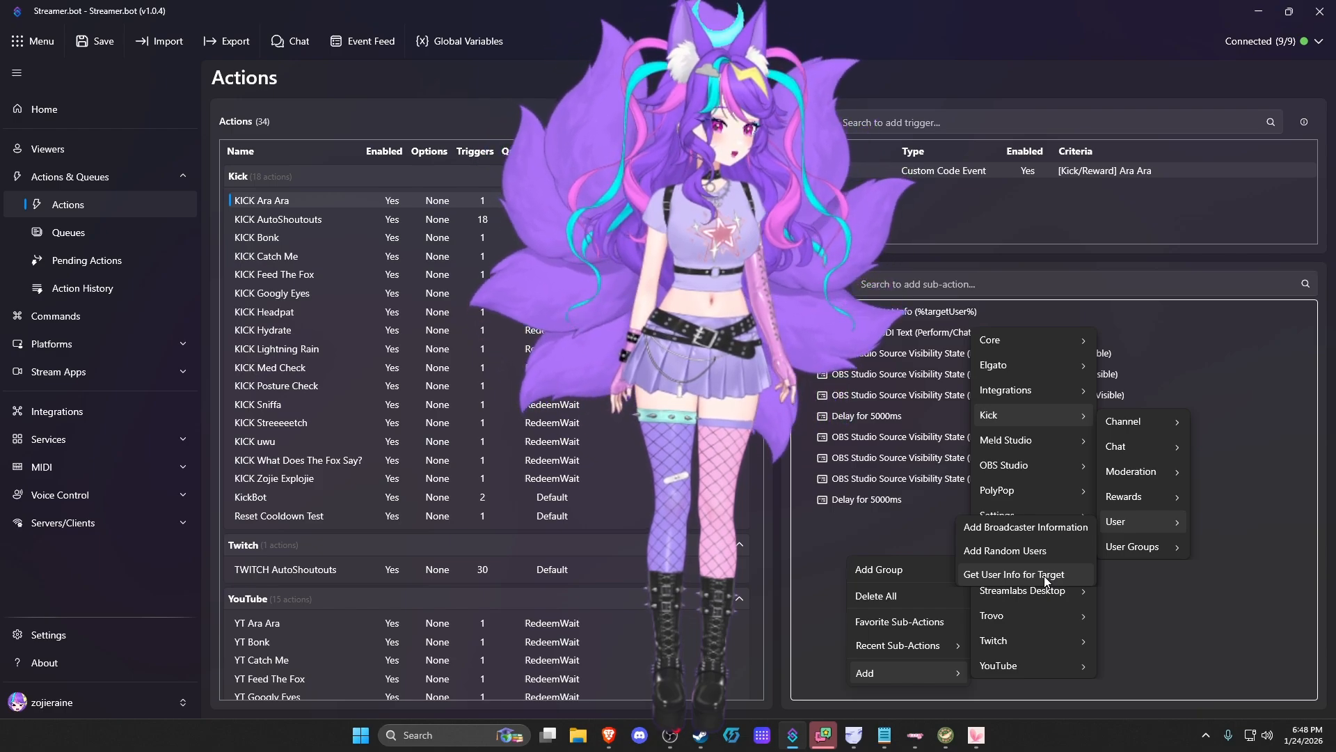
left_click(1191, 604)
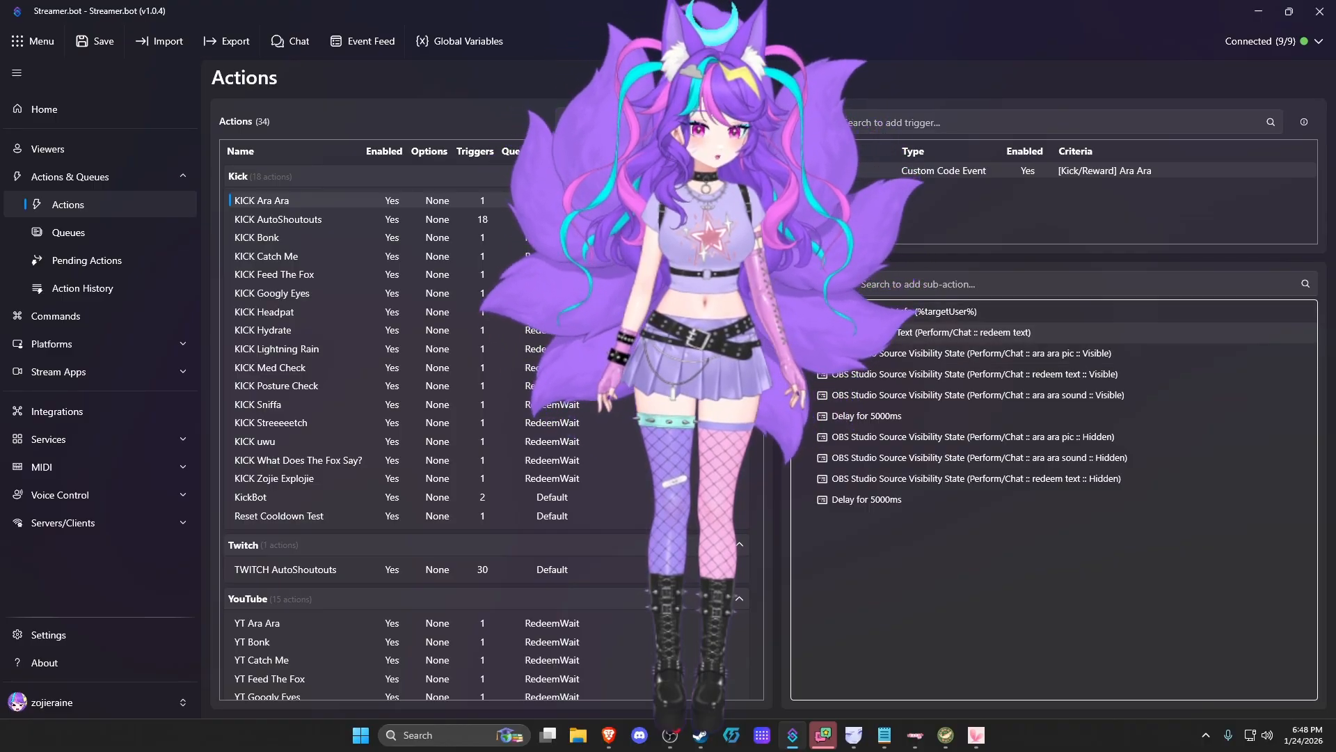
Examine the scene, source and text of the OBS Studio GDI Text sub-action, then cancel its editor
right_click(862, 335)
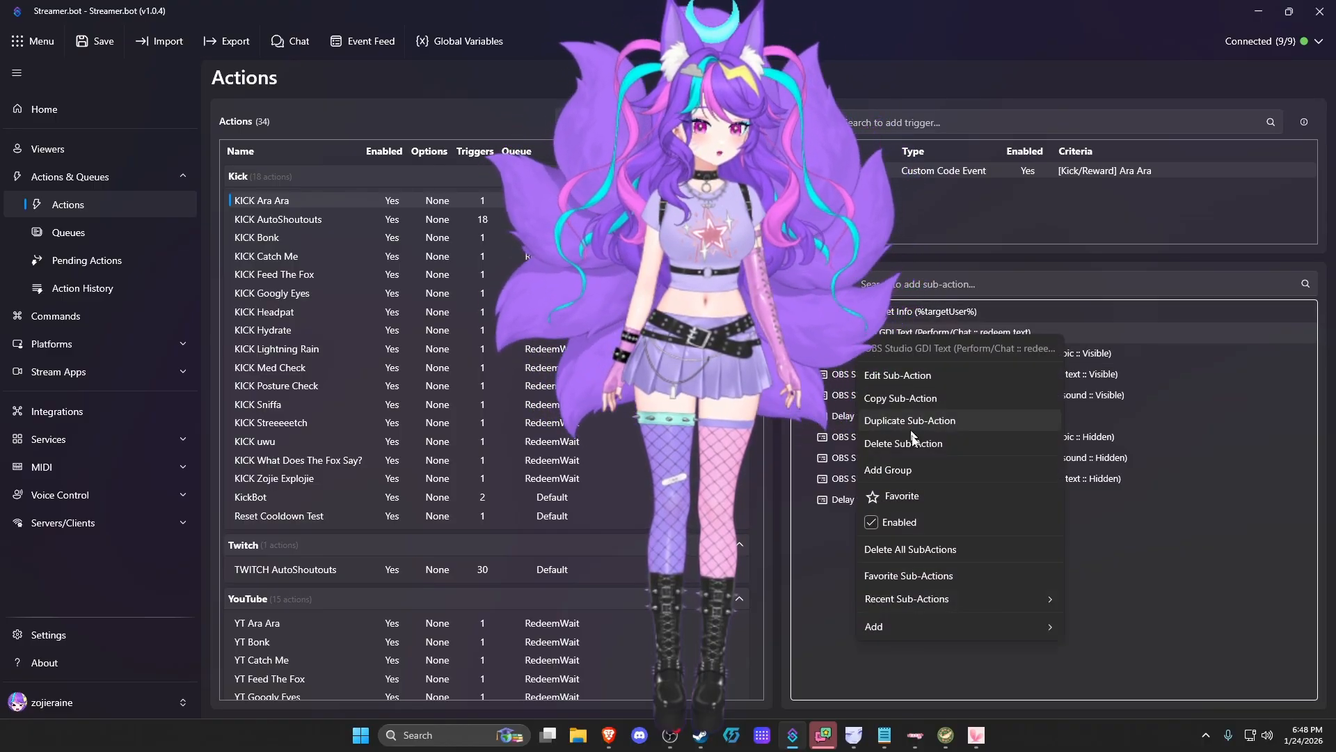
left_click(888, 376)
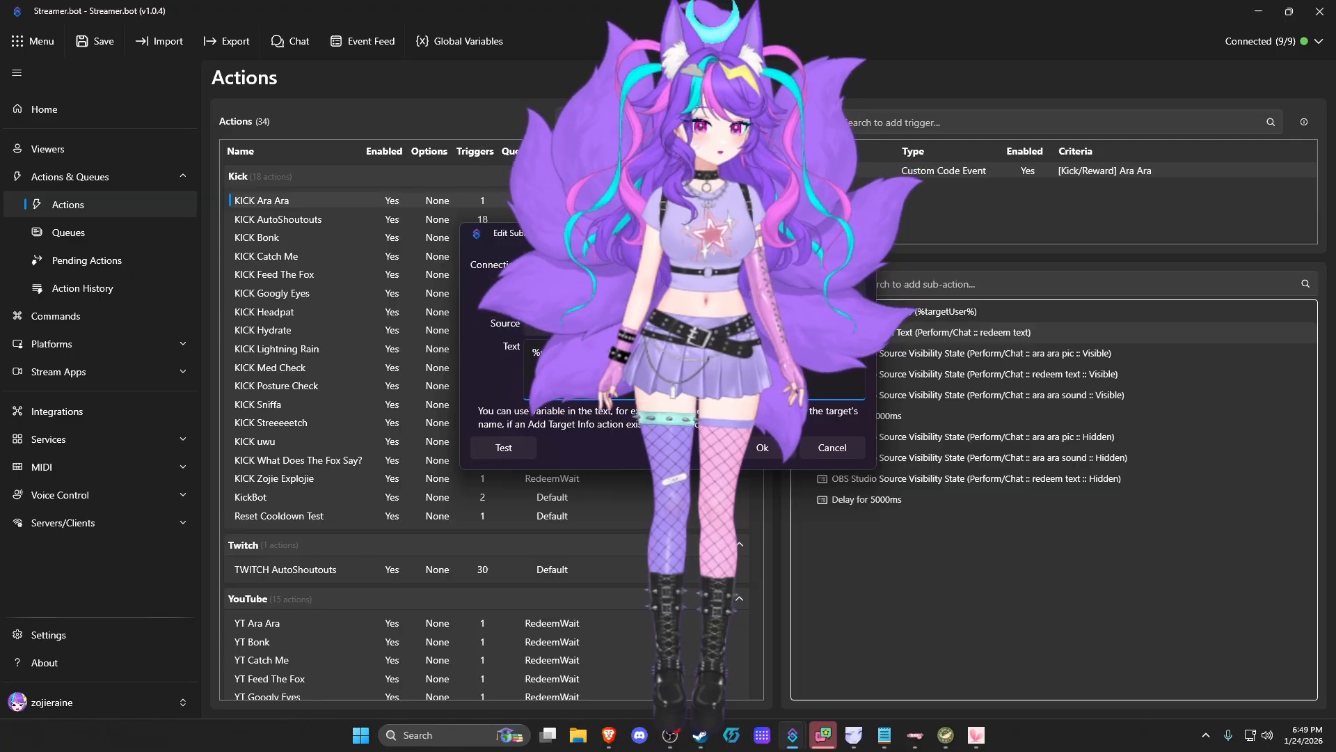
left_click_drag(668, 233, 657, 220)
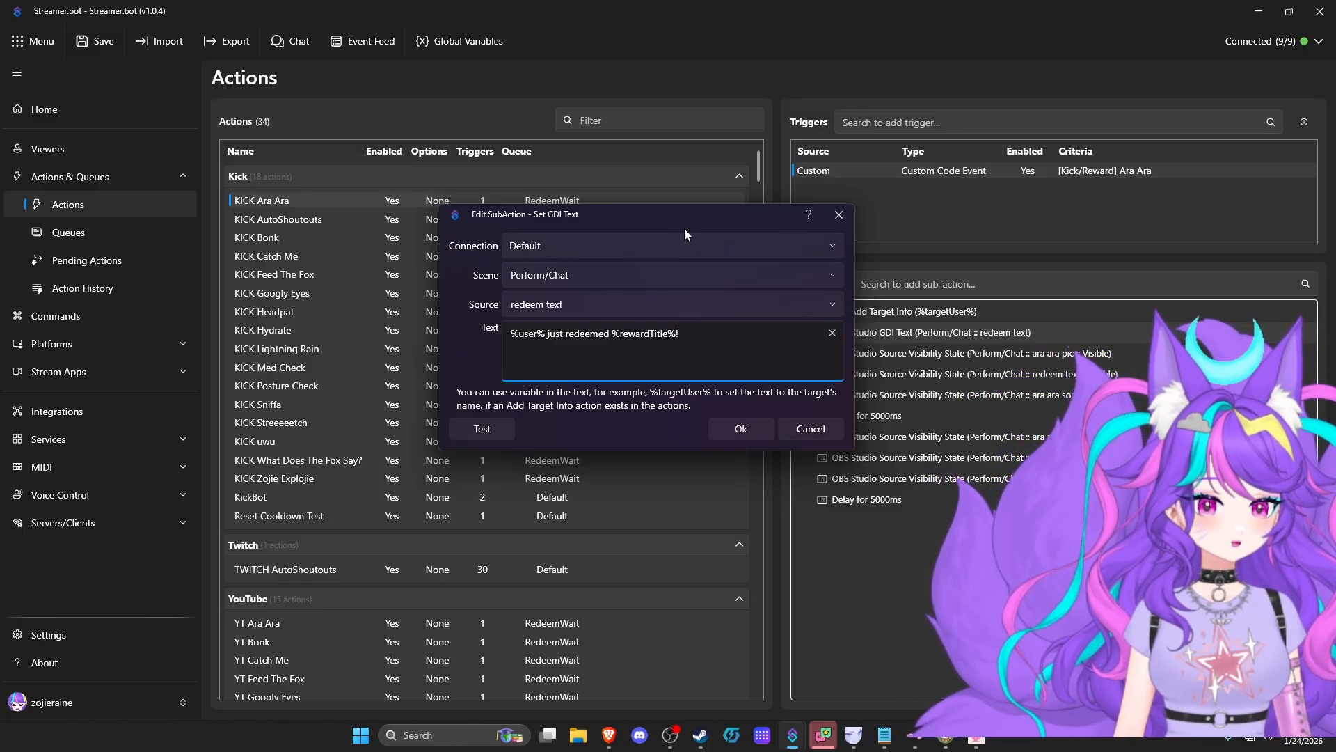
left_click_drag(684, 217, 542, 170)
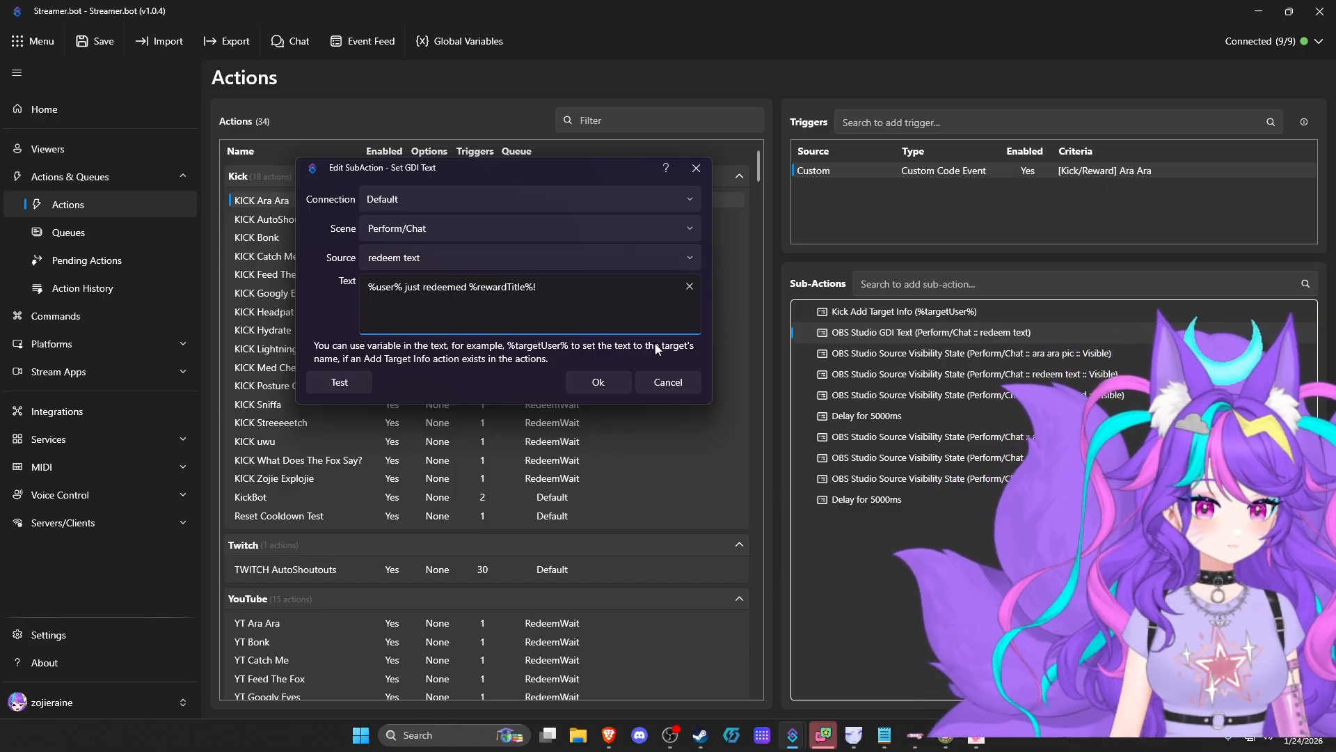
left_click(680, 380)
View the options of the sub-action that makes the ara ara pic source visible, without choosing any
left_click(938, 356)
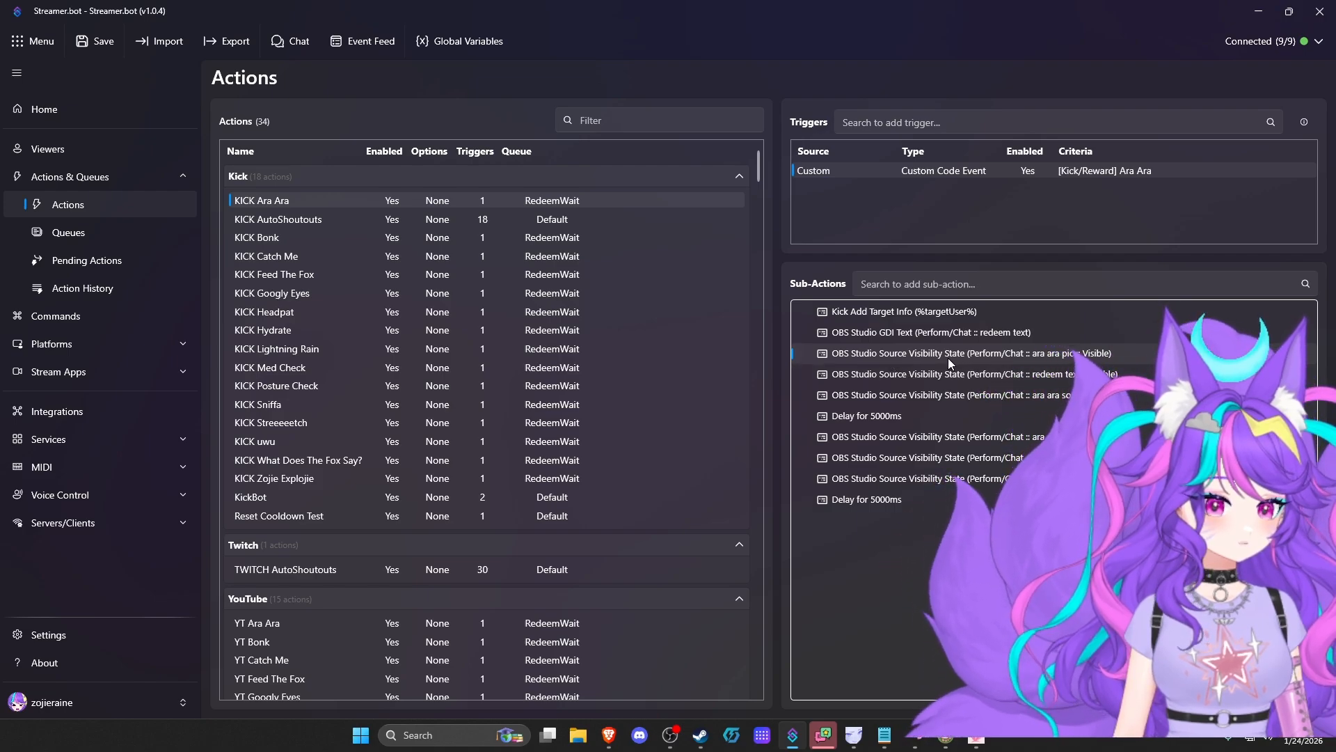
right_click(906, 355)
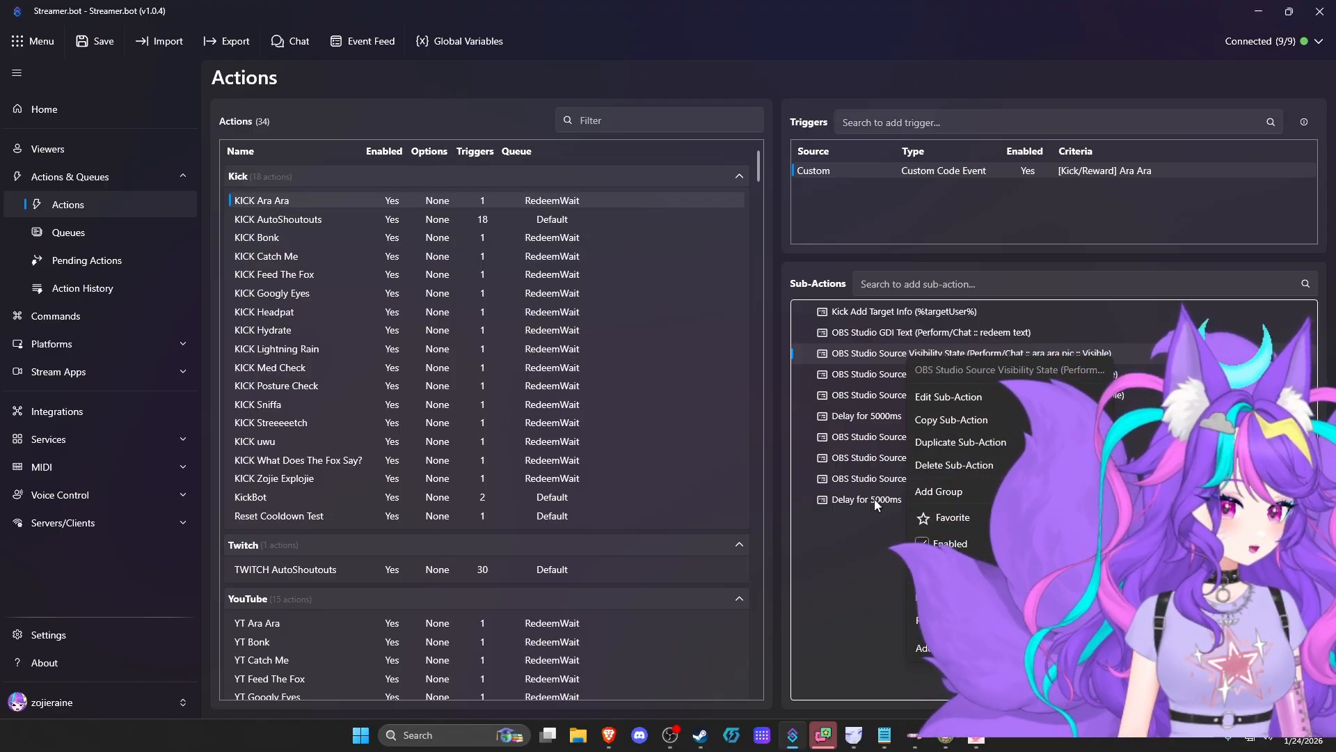
left_click(857, 550)
Switch to OBS, activate the Perform/Chat scene and turn on the visibility of its Display Capture 2 source
left_click_drag(1335, 182, 626, 6)
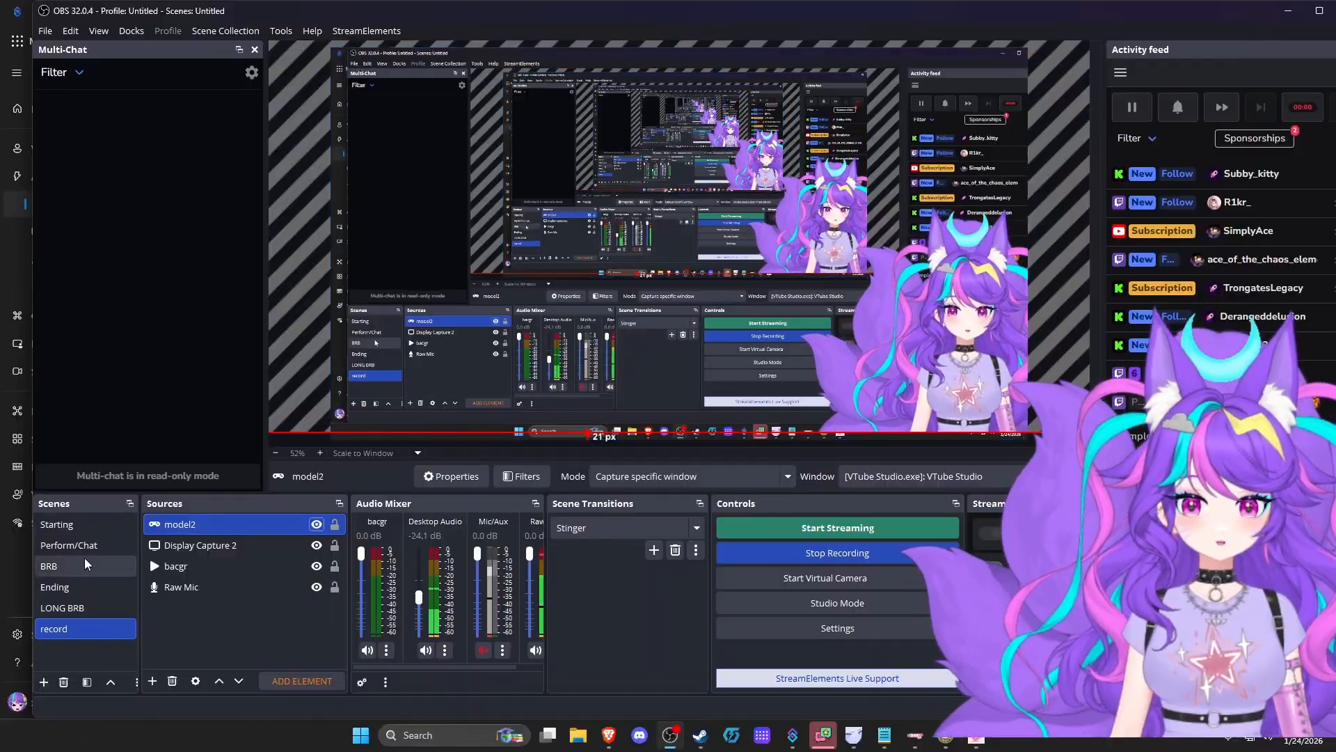
left_click(78, 550)
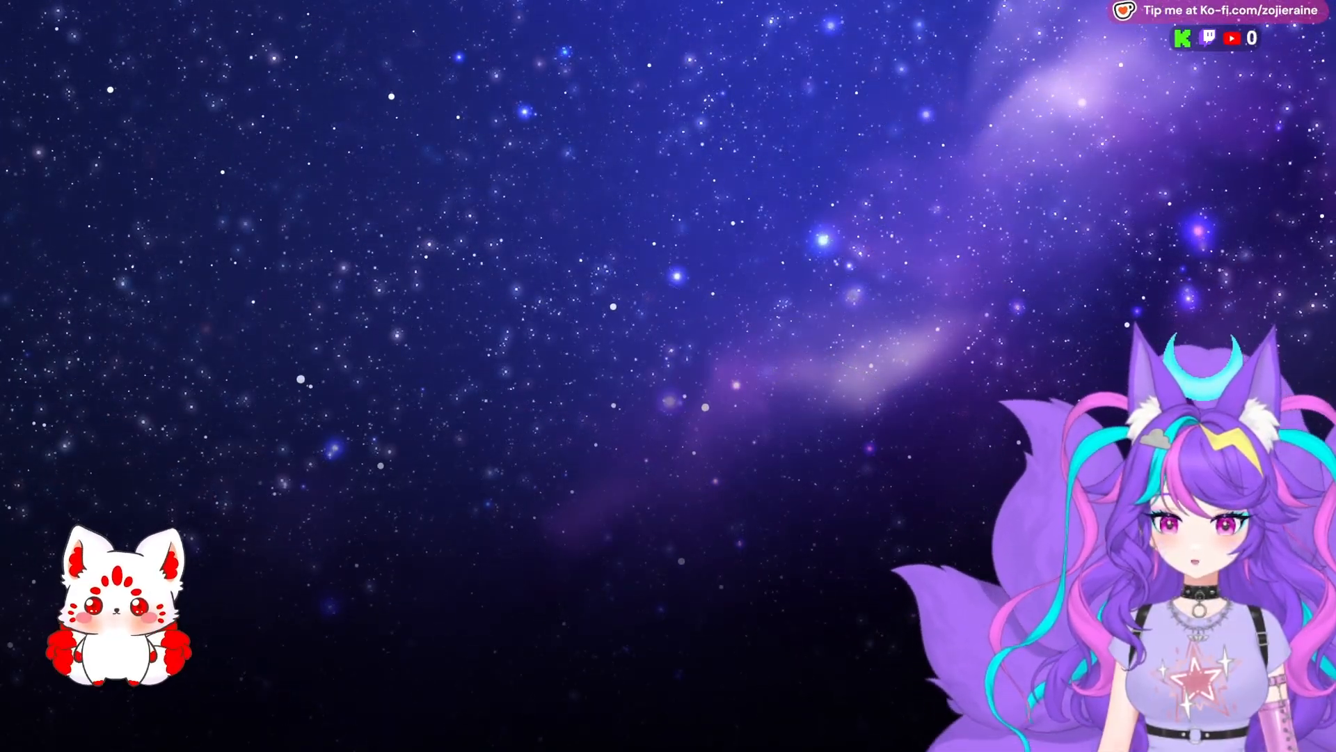
left_click(255, 519)
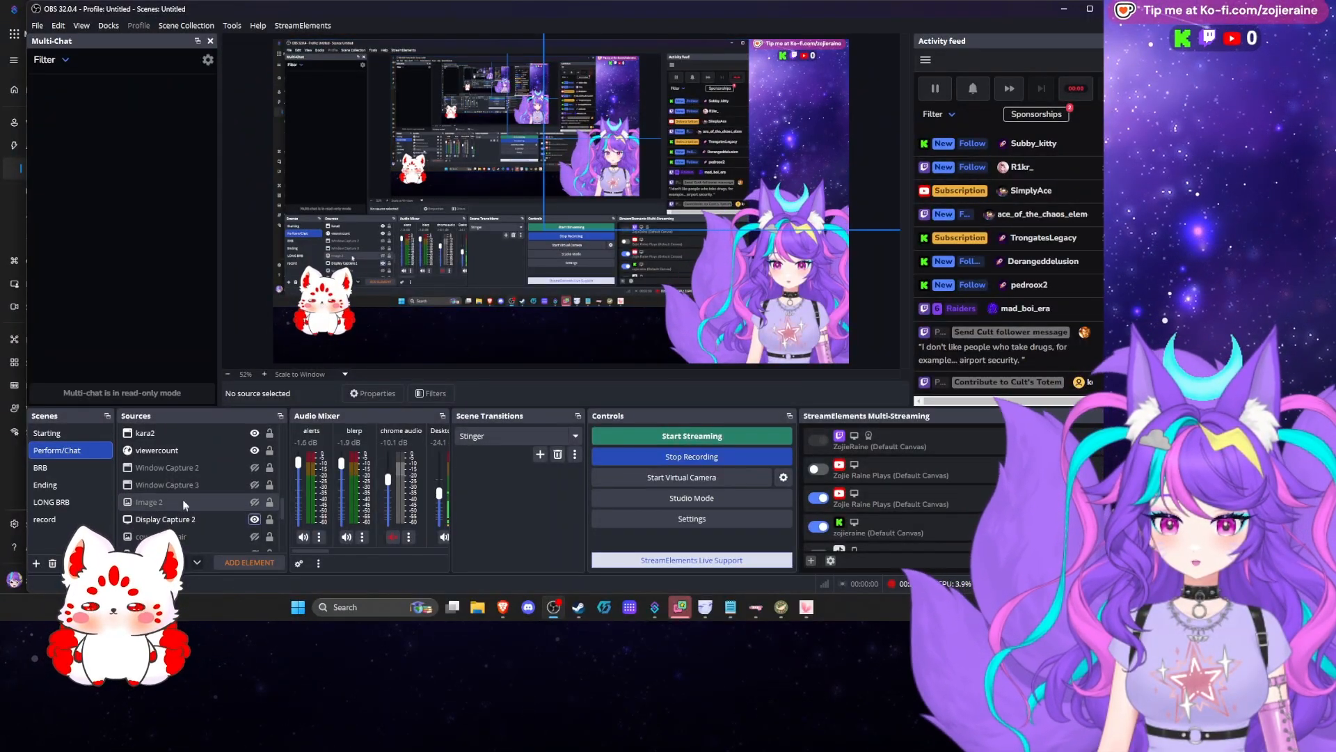
Look through the Perform/Chat sources and expand the Sound Alerts group to locate the ara ara picture and sound
scroll(198, 503, "up", 3)
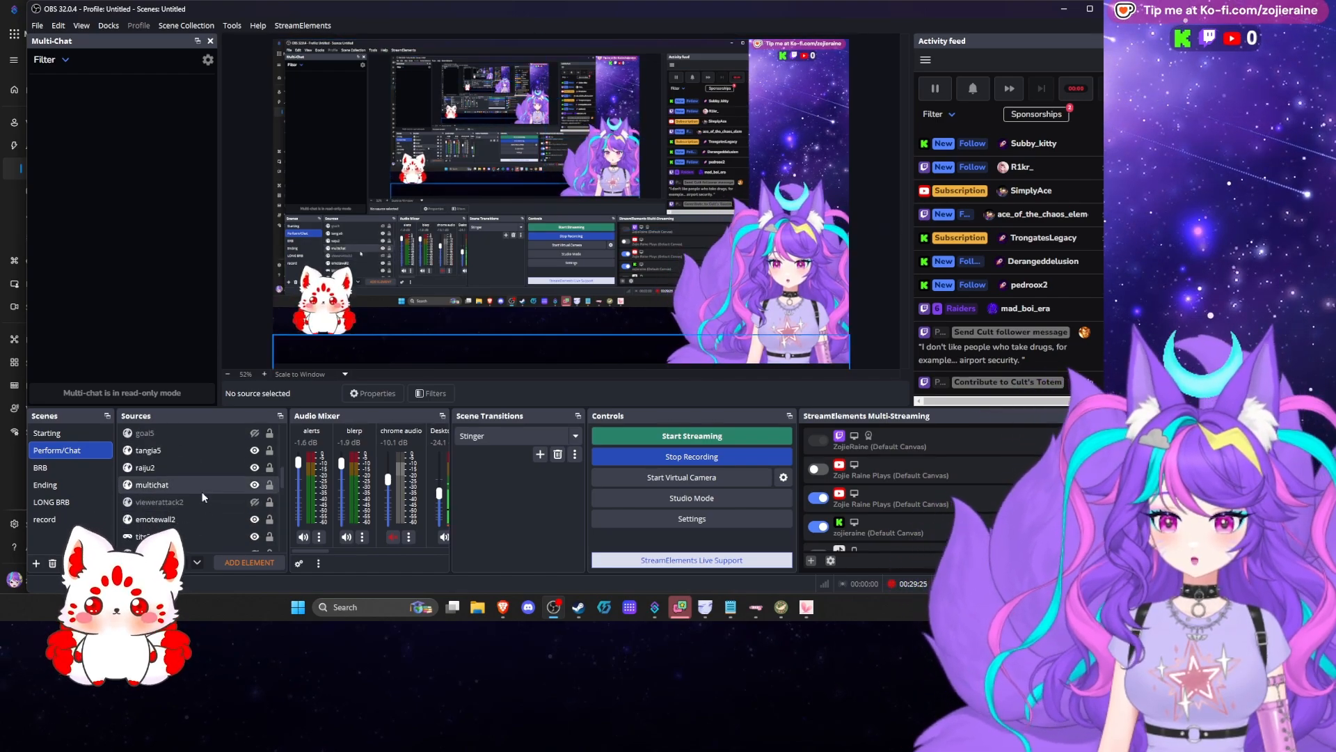
scroll(203, 497, "up", 1)
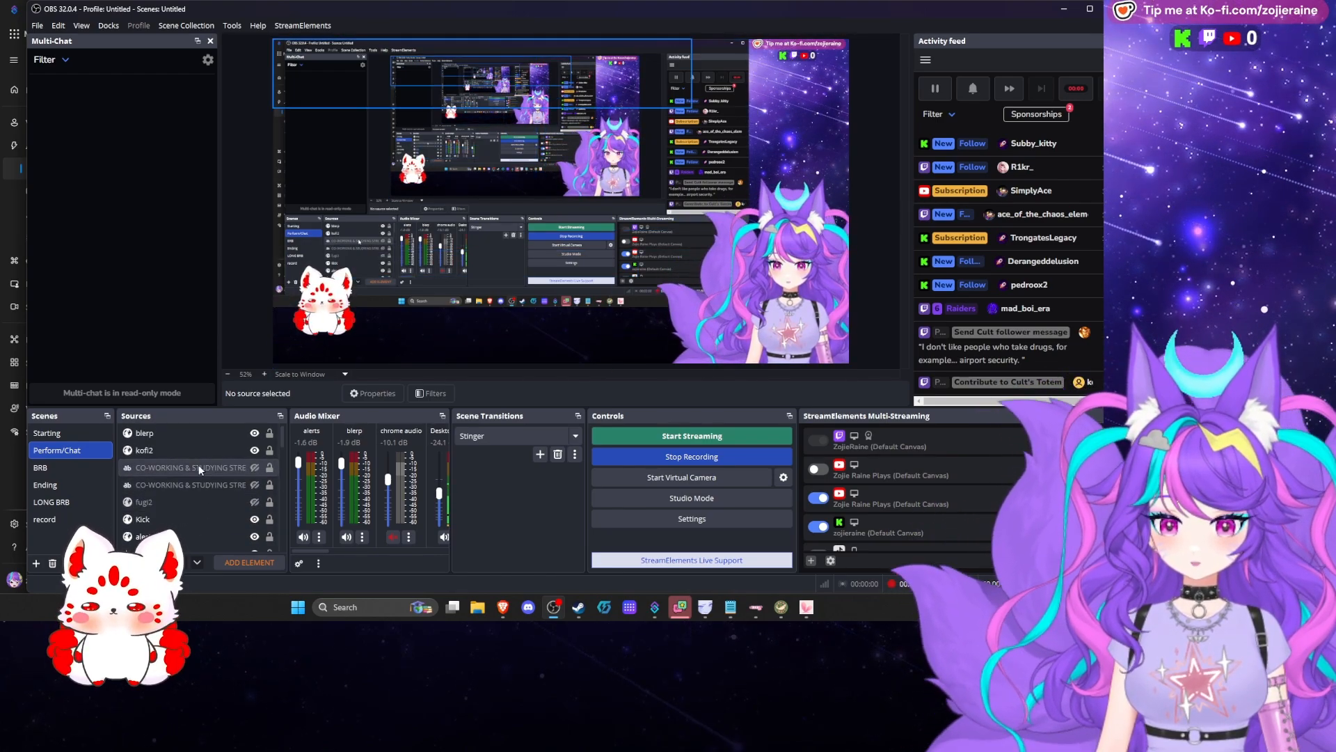
scroll(206, 503, "down", 1)
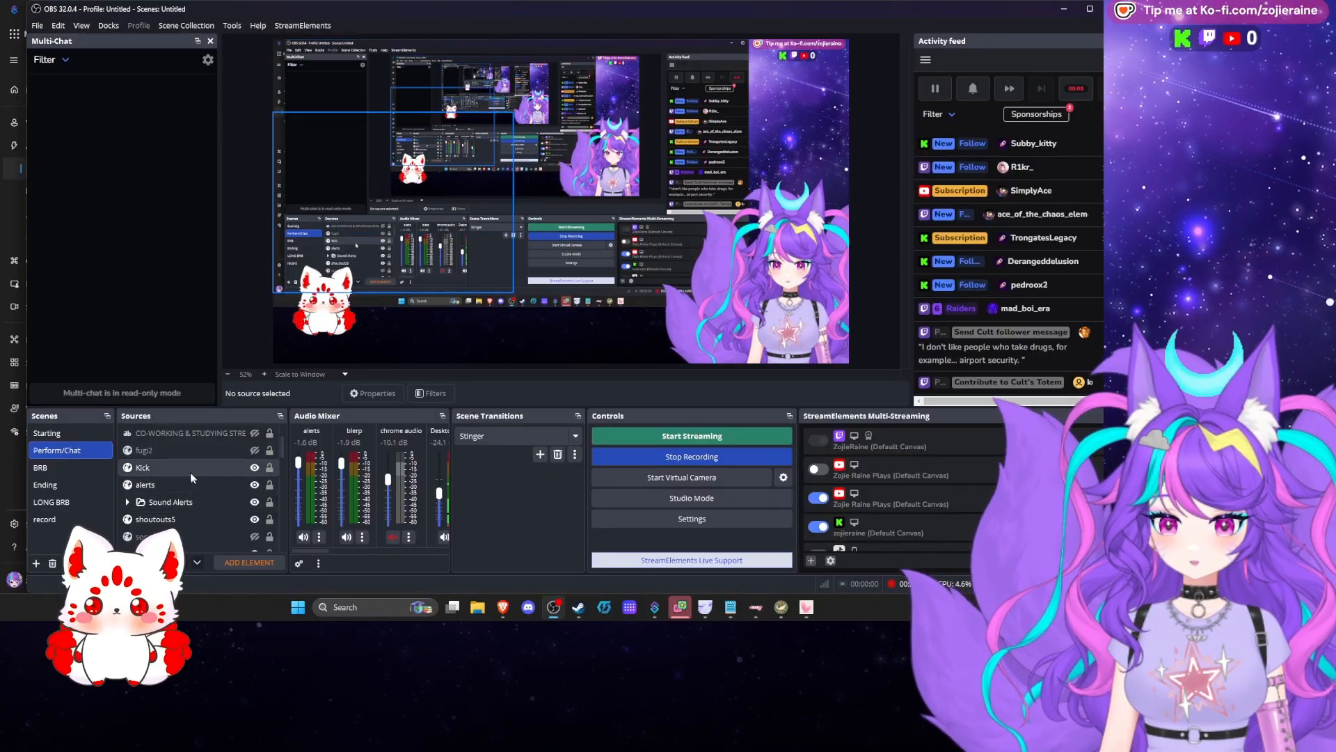
left_click(189, 472)
scroll(195, 496, "down", 3)
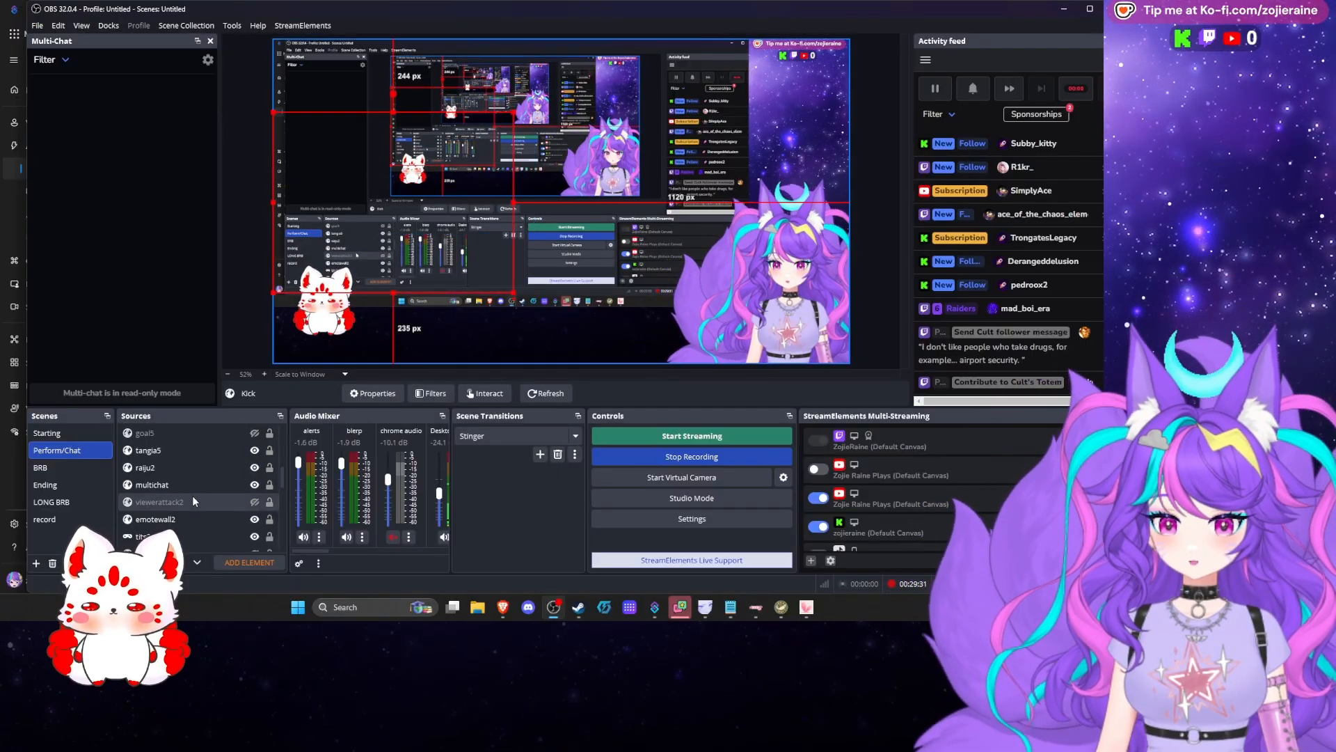
scroll(188, 494, "down", 4)
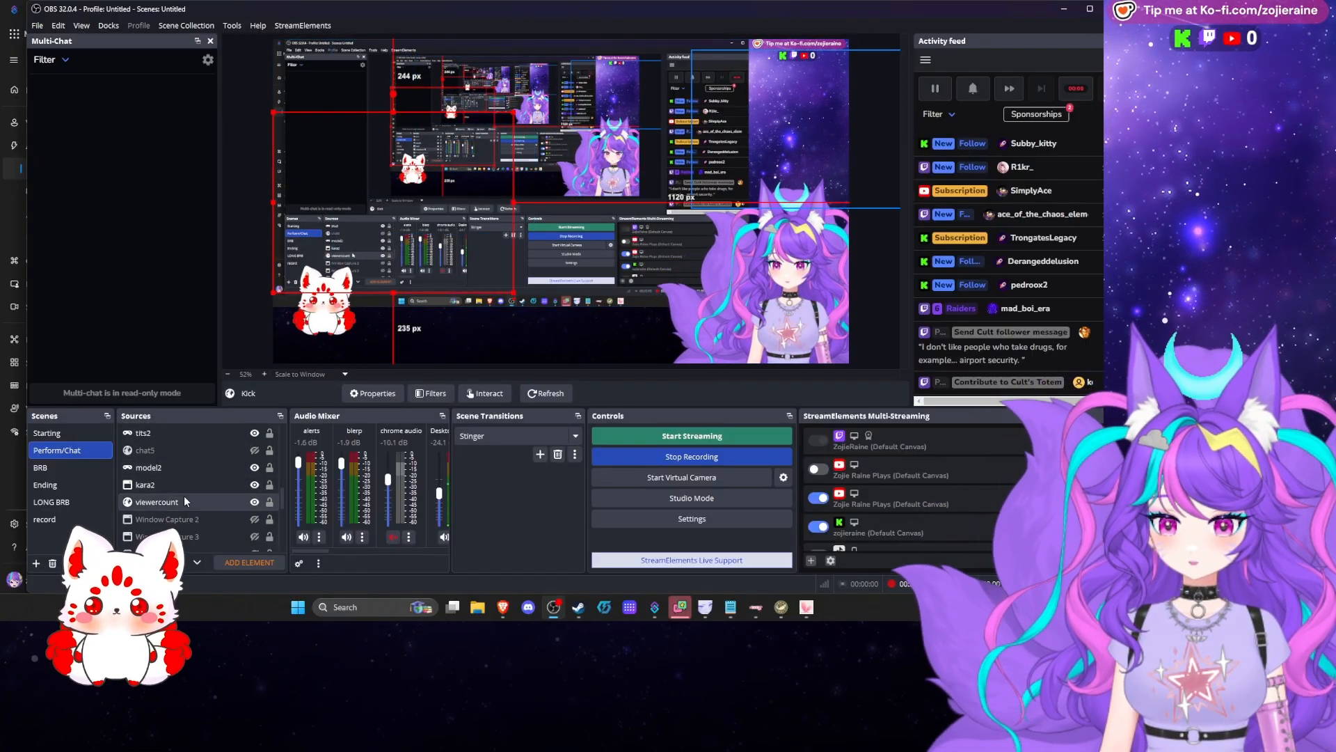
scroll(185, 480, "down", 3)
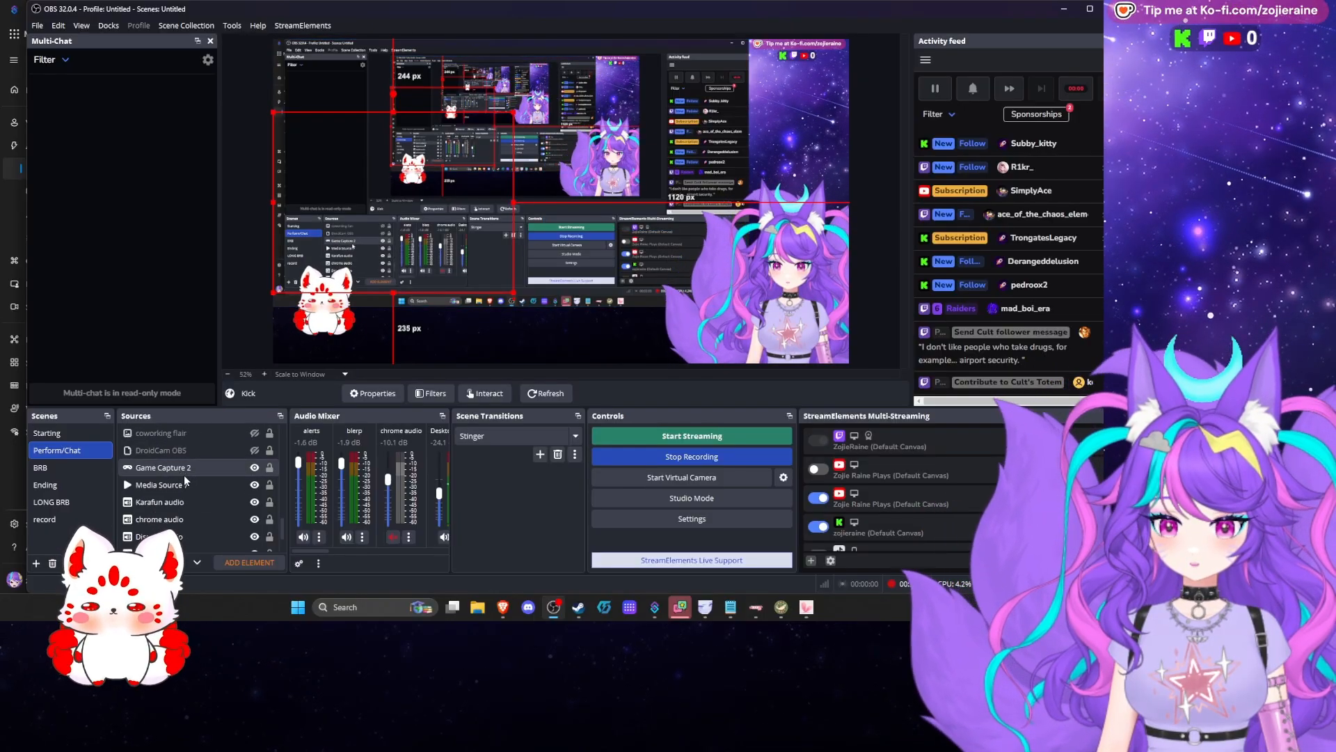
scroll(186, 480, "up", 10)
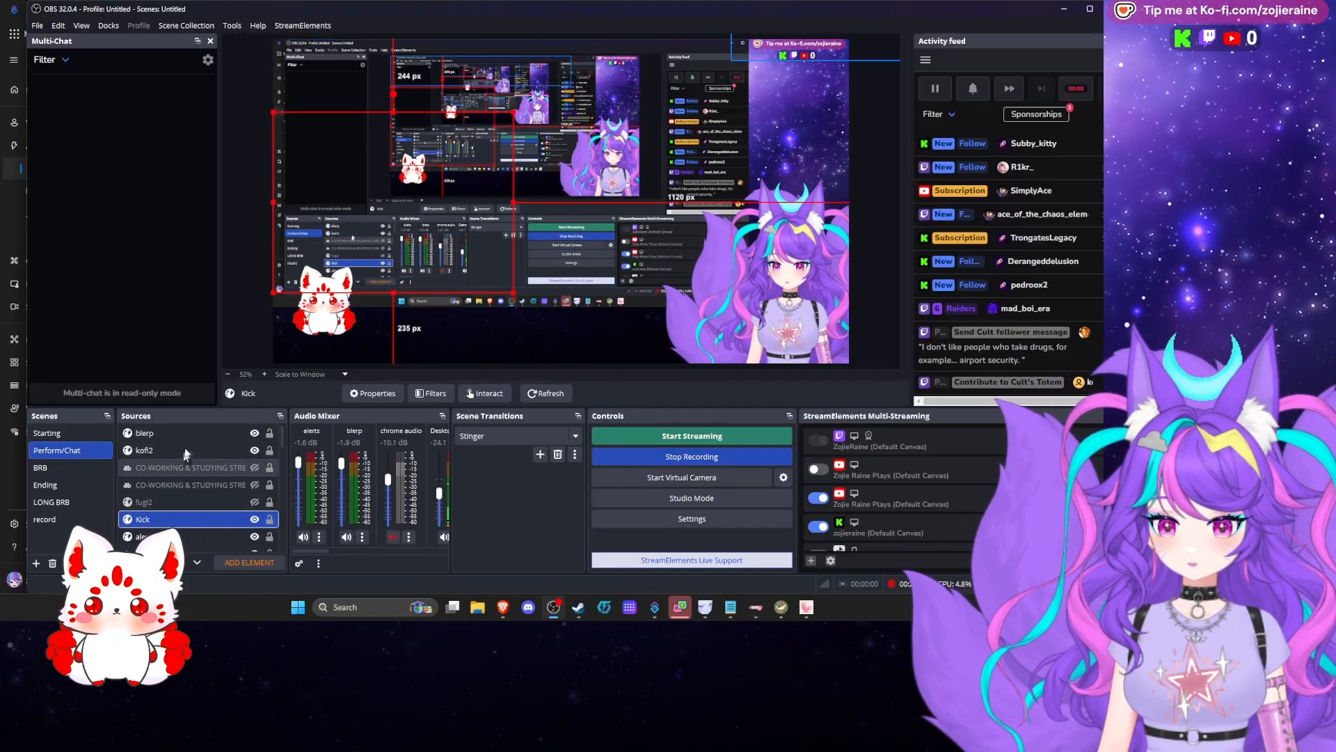
scroll(202, 473, "down", 3)
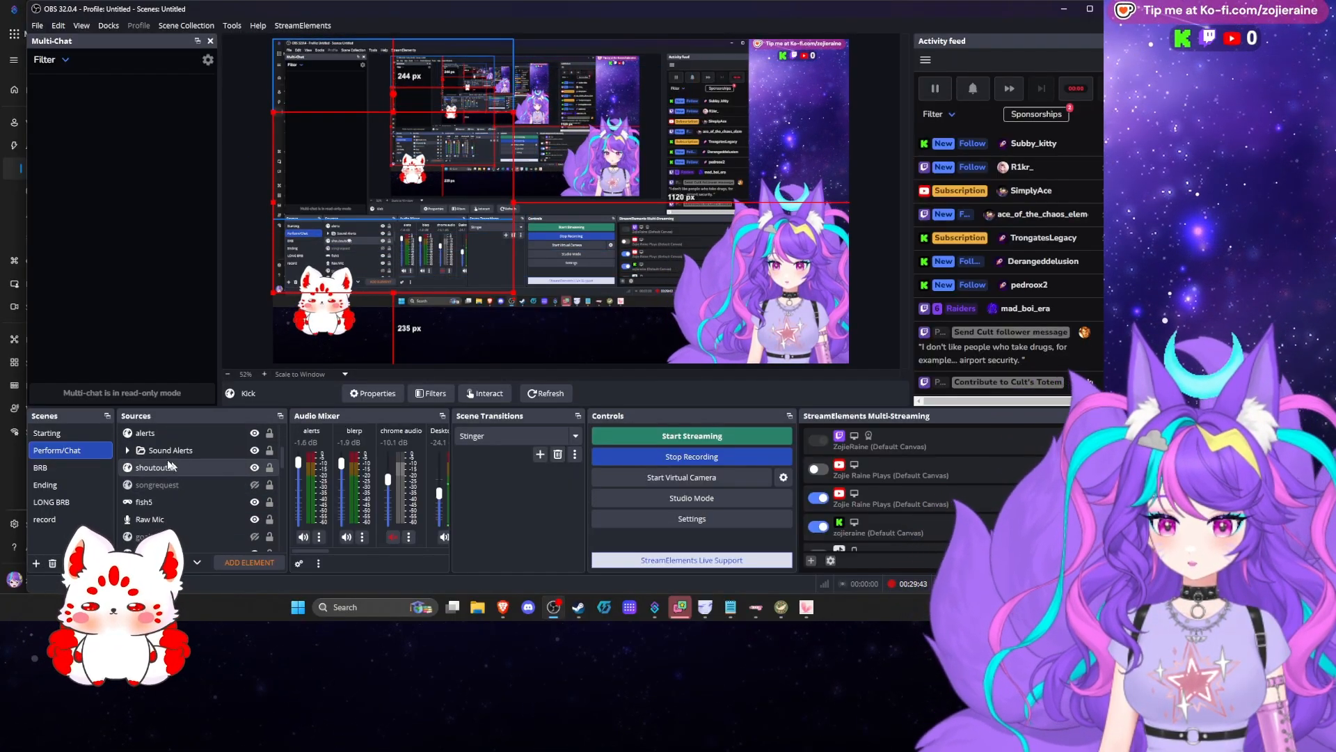
left_click(126, 451)
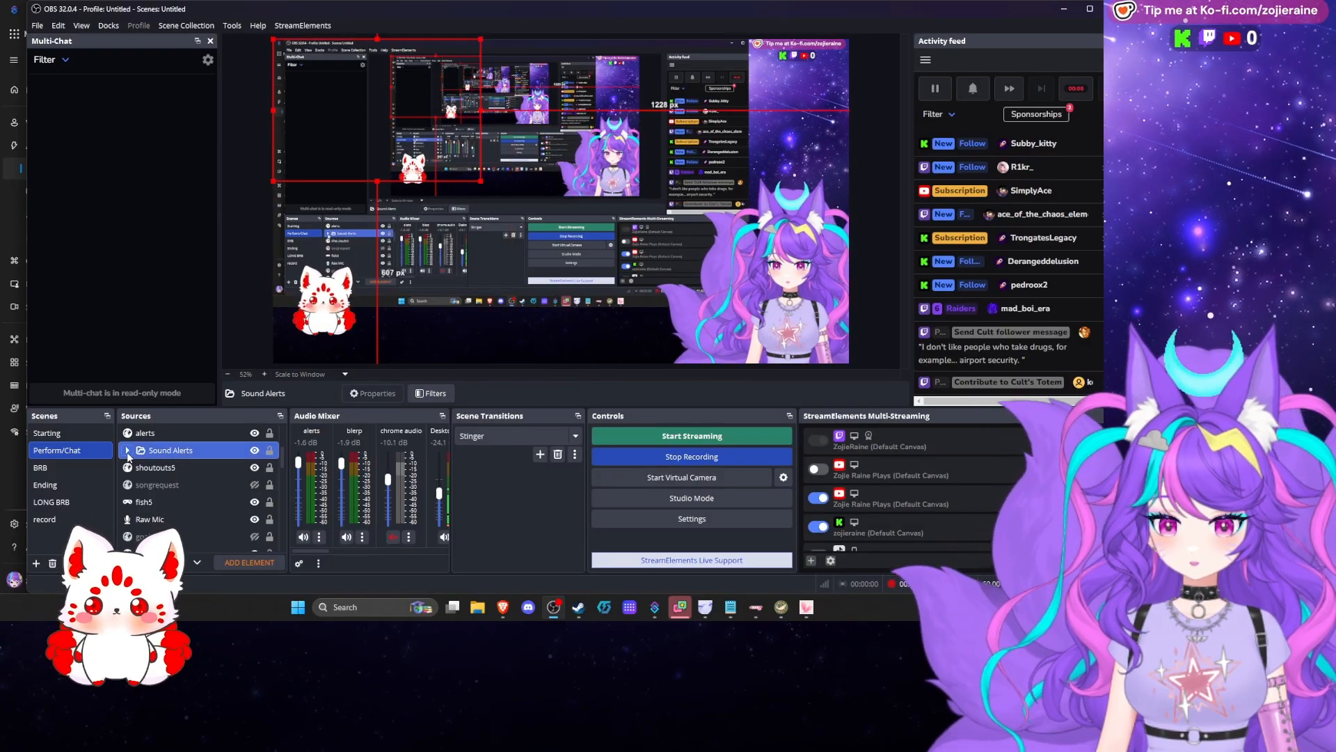
scroll(174, 462, "down", 5)
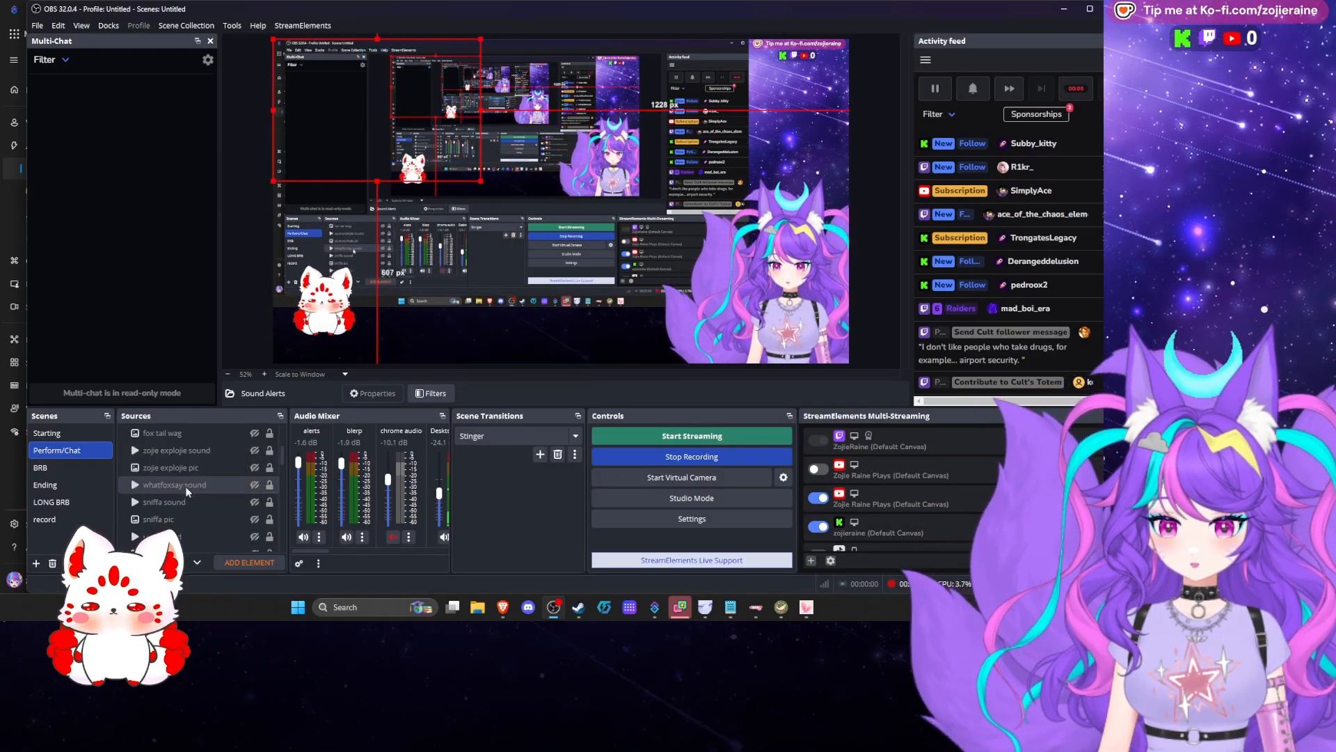
scroll(182, 529, "down", 5)
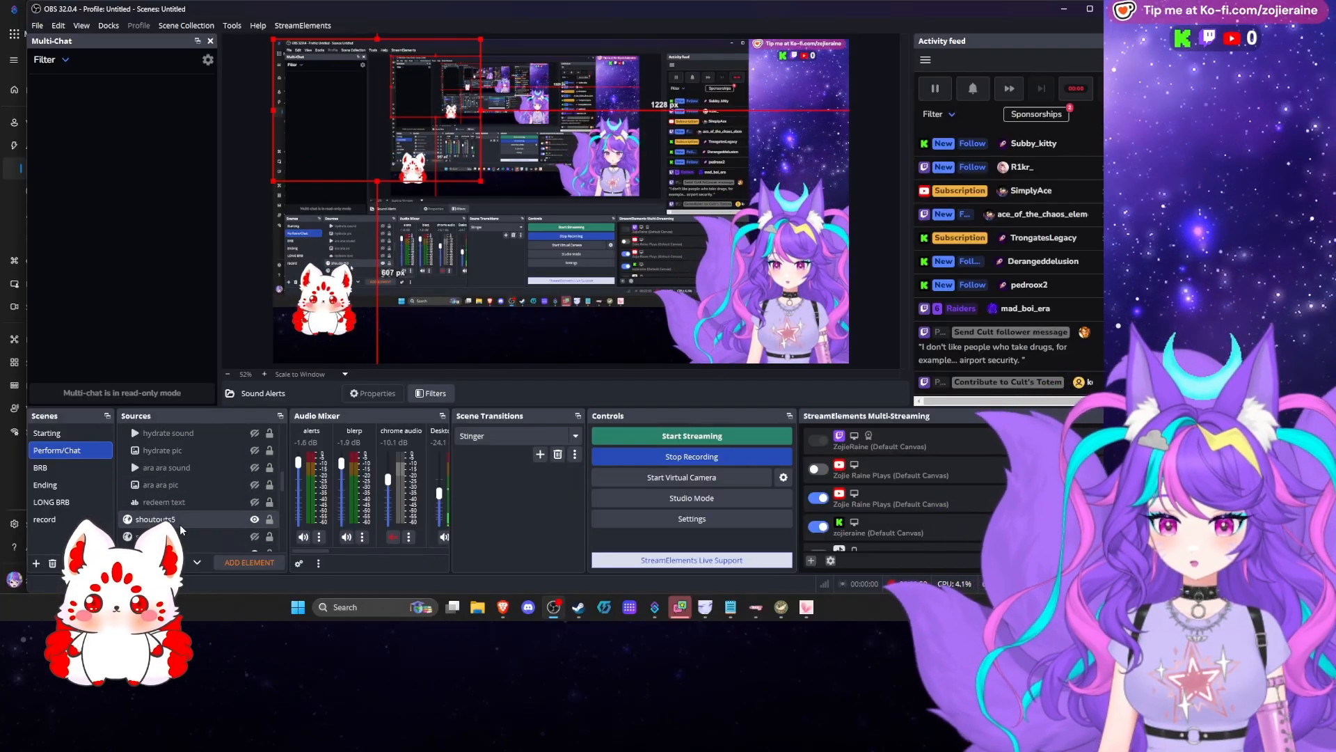
Test the ara ara pic and ara ara sound sources by showing and hiding each one in turn
left_click(177, 489)
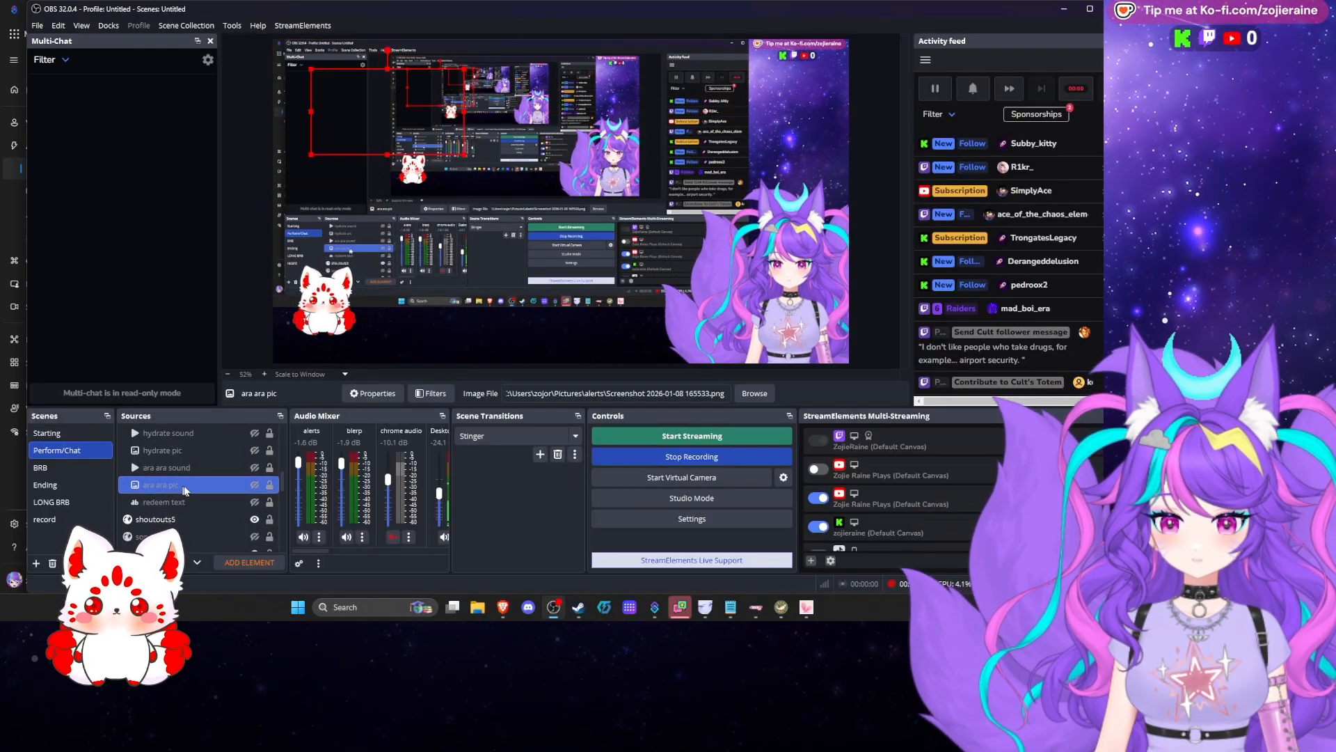
left_click(254, 485)
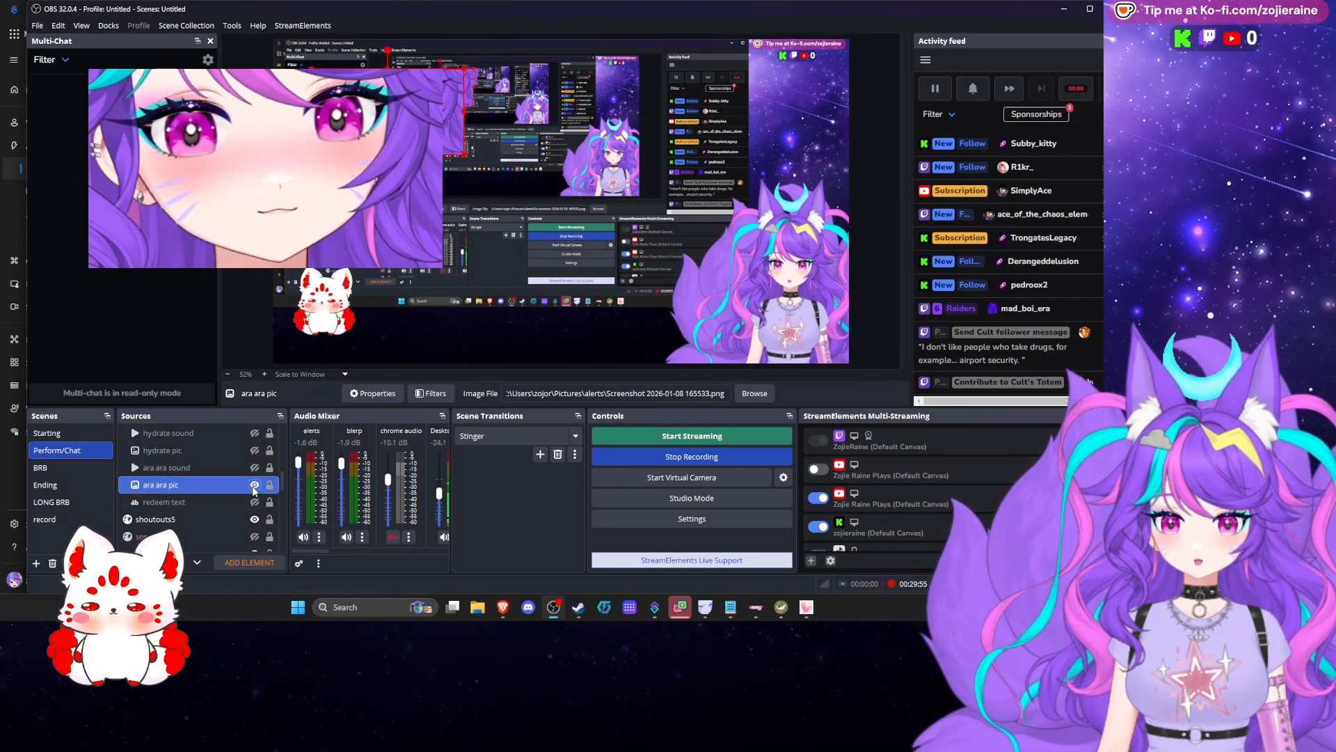
left_click(254, 485)
left_click(203, 467)
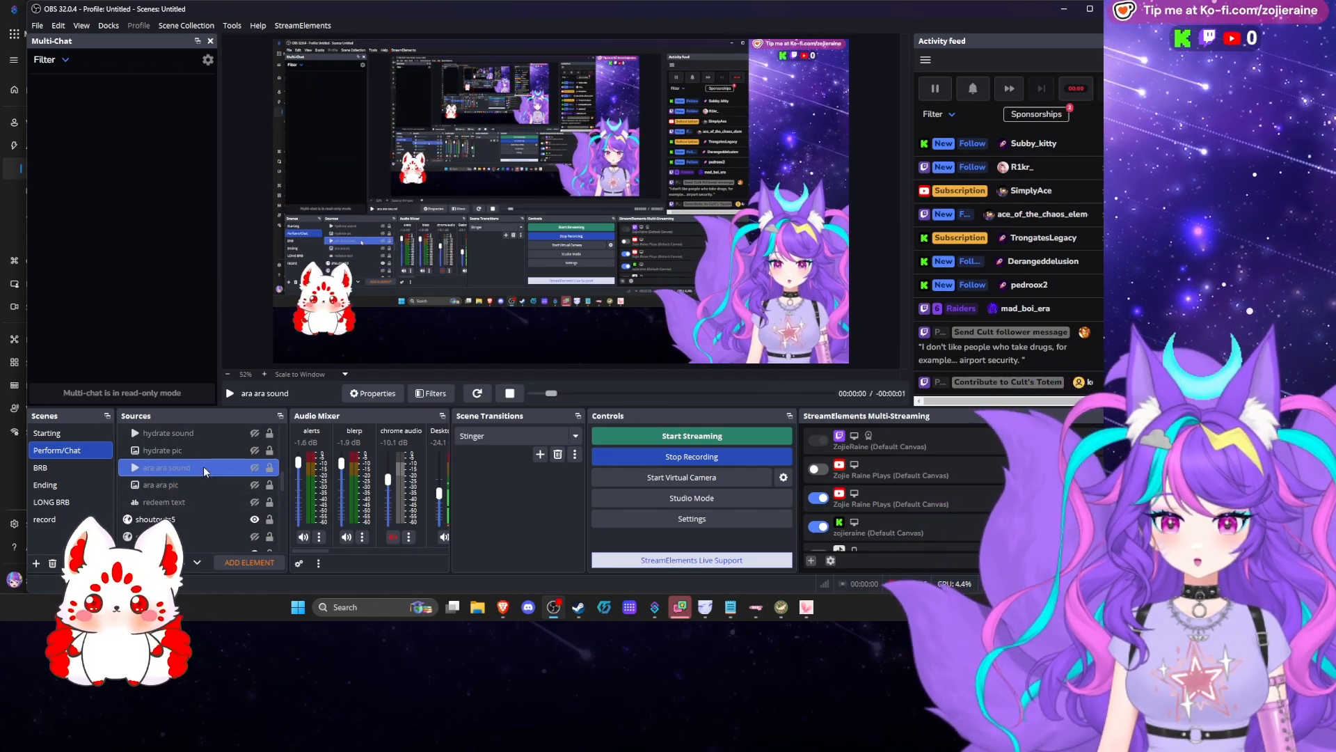
left_click(254, 468)
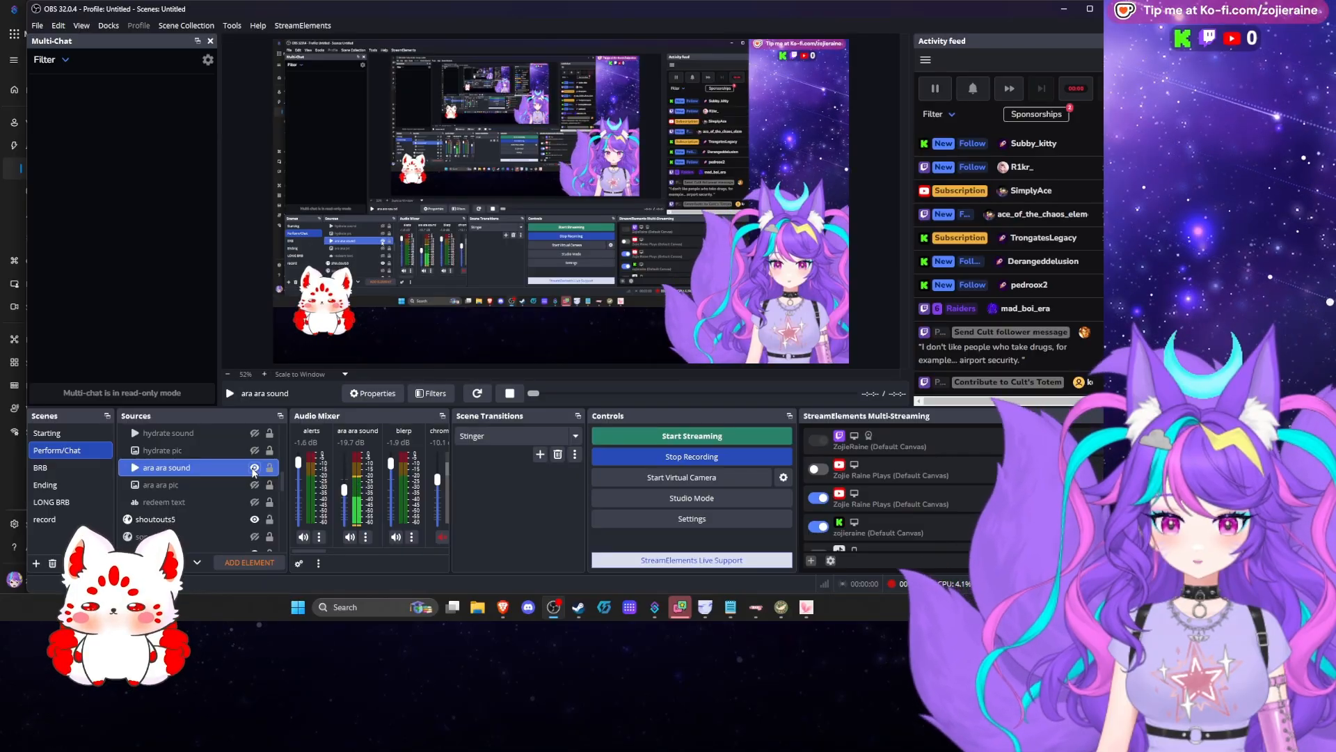
left_click(254, 468)
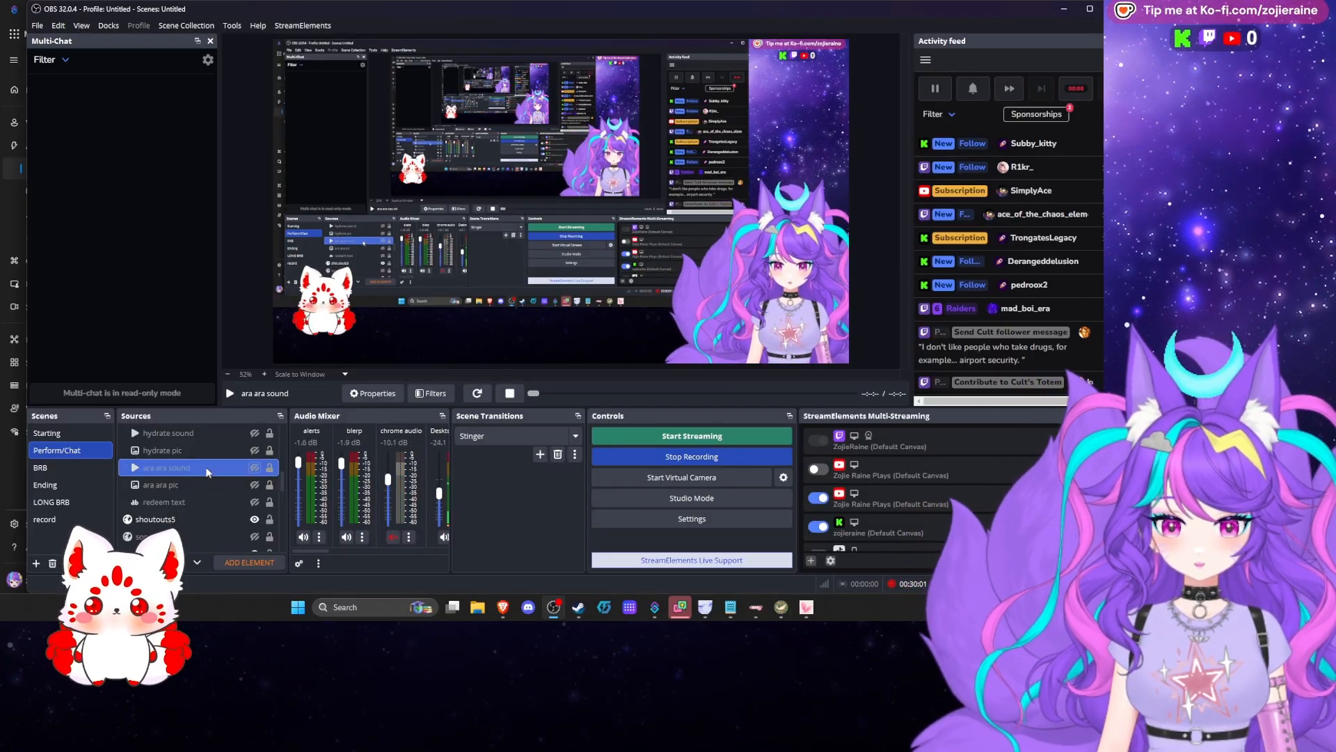
Review the playback properties of the ara ara sound source, briefly showing and hiding the source, and leave its settings unchanged
left_click(356, 394)
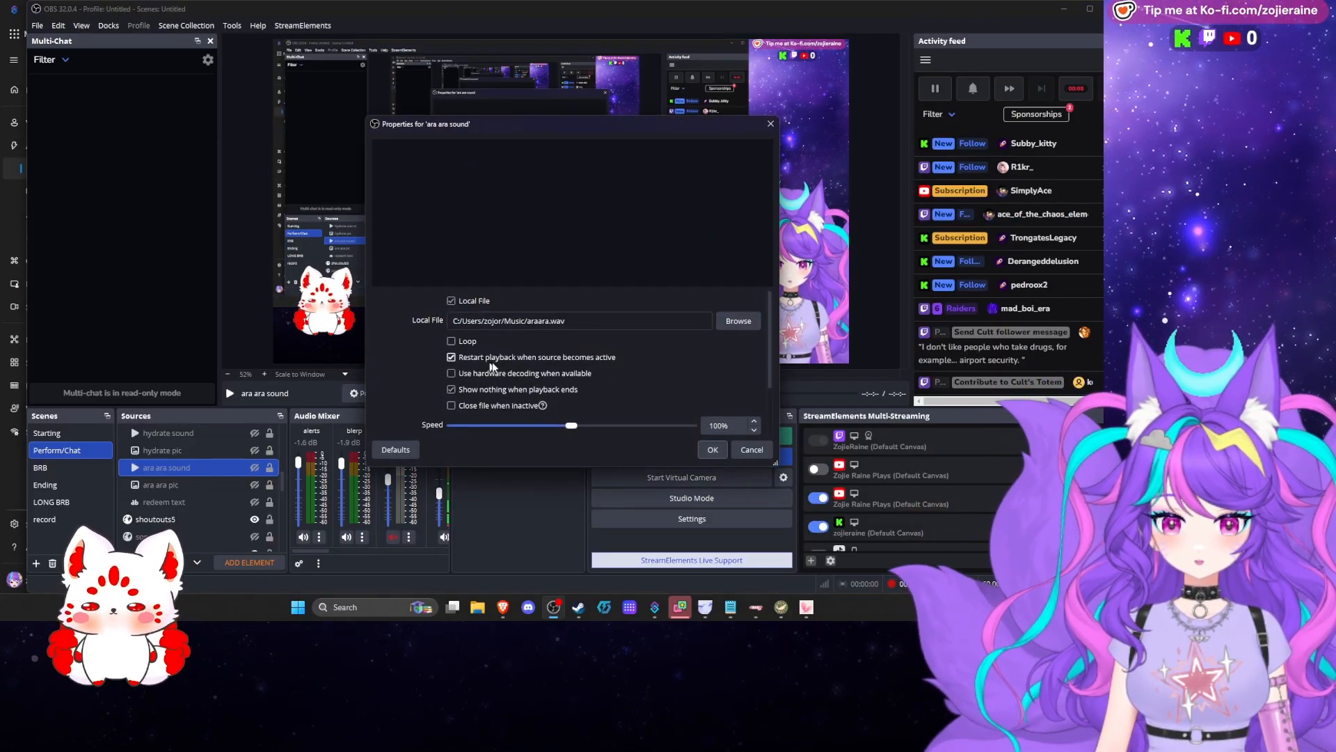
scroll(678, 356, "down", 1)
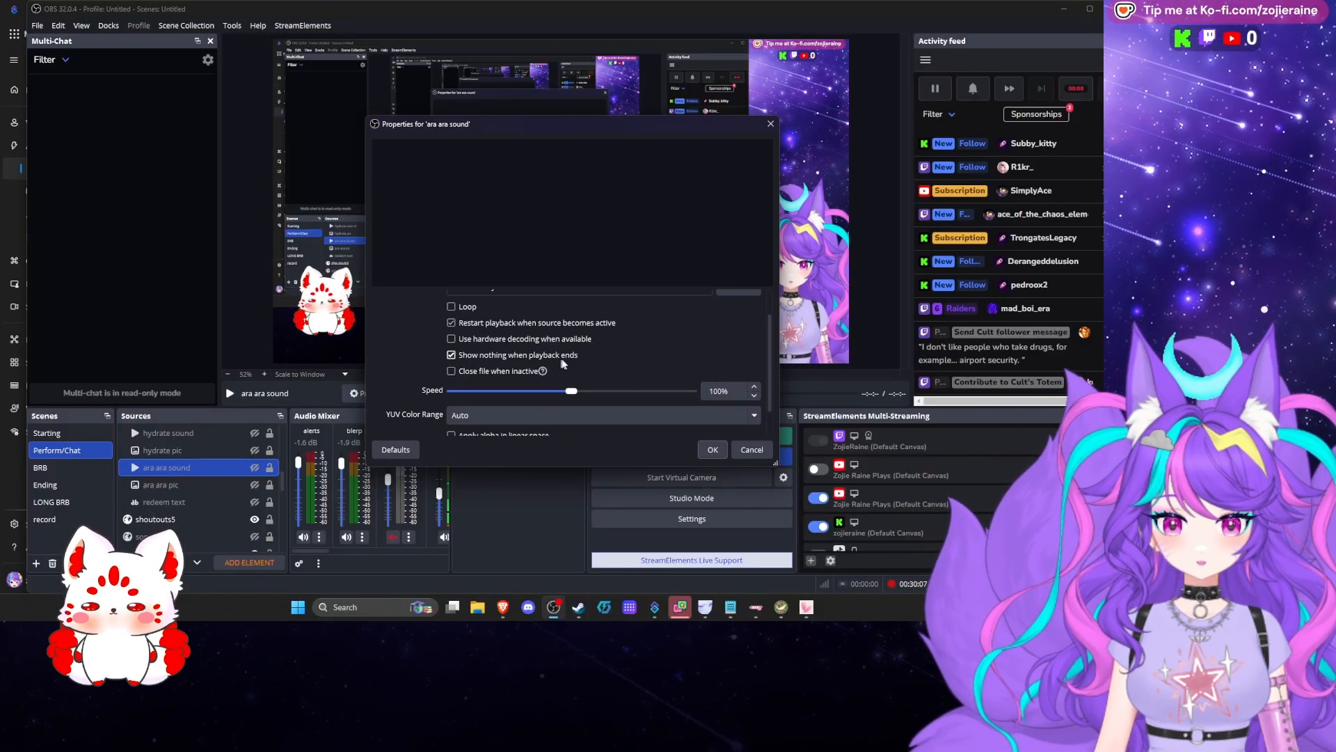
scroll(657, 331, "down", 1)
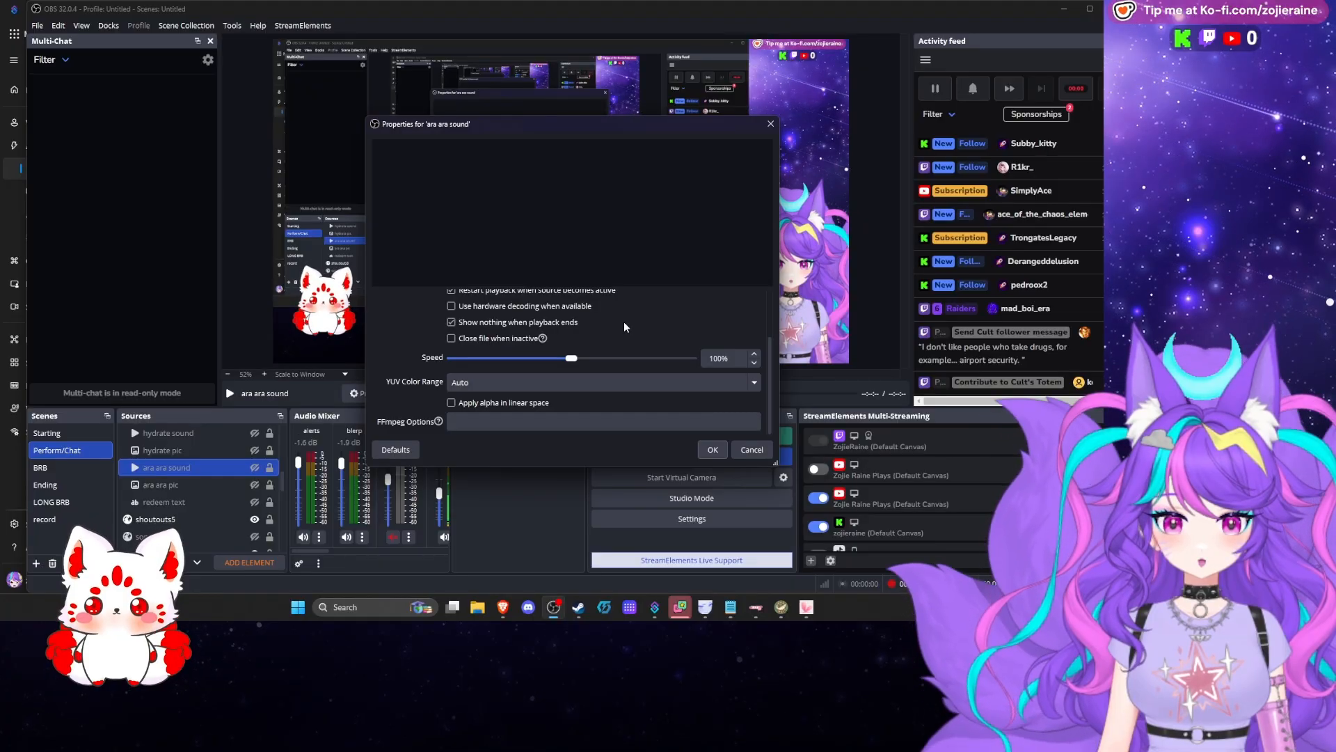
scroll(624, 321, "up", 2)
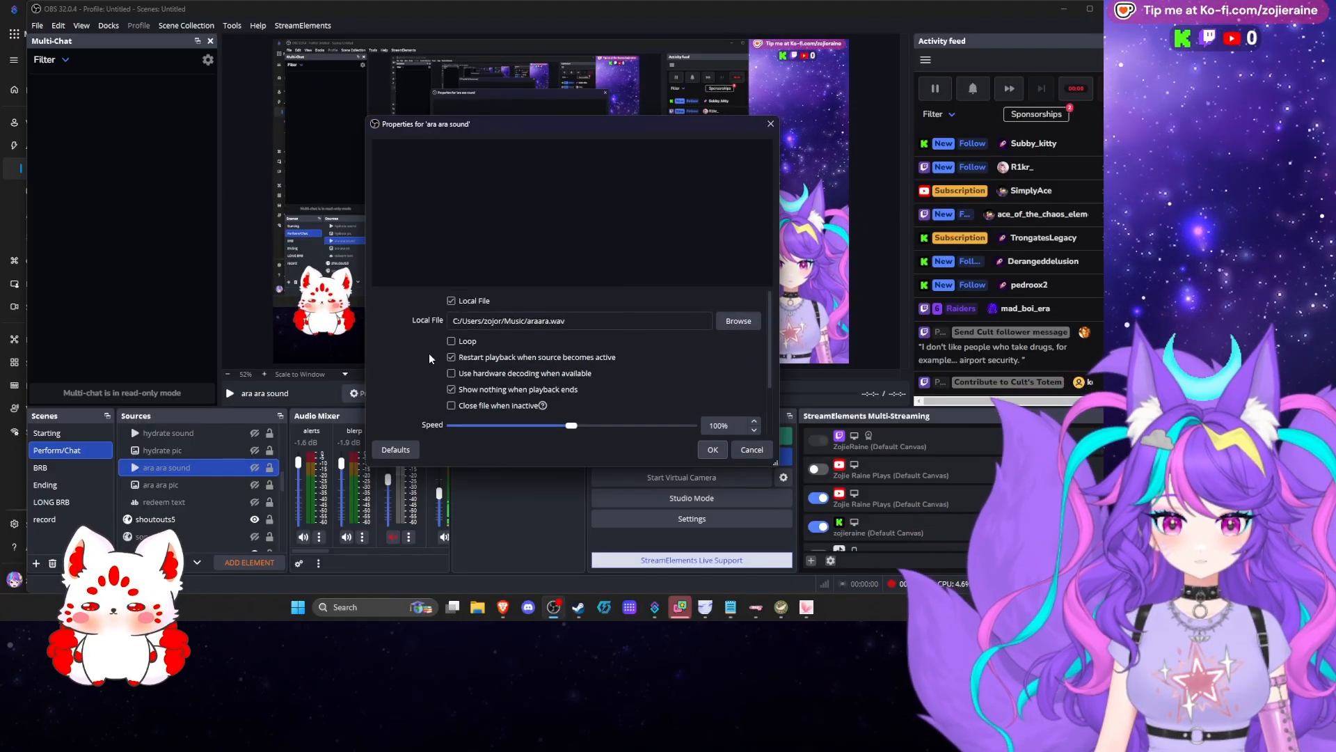
scroll(645, 364, "down", 2)
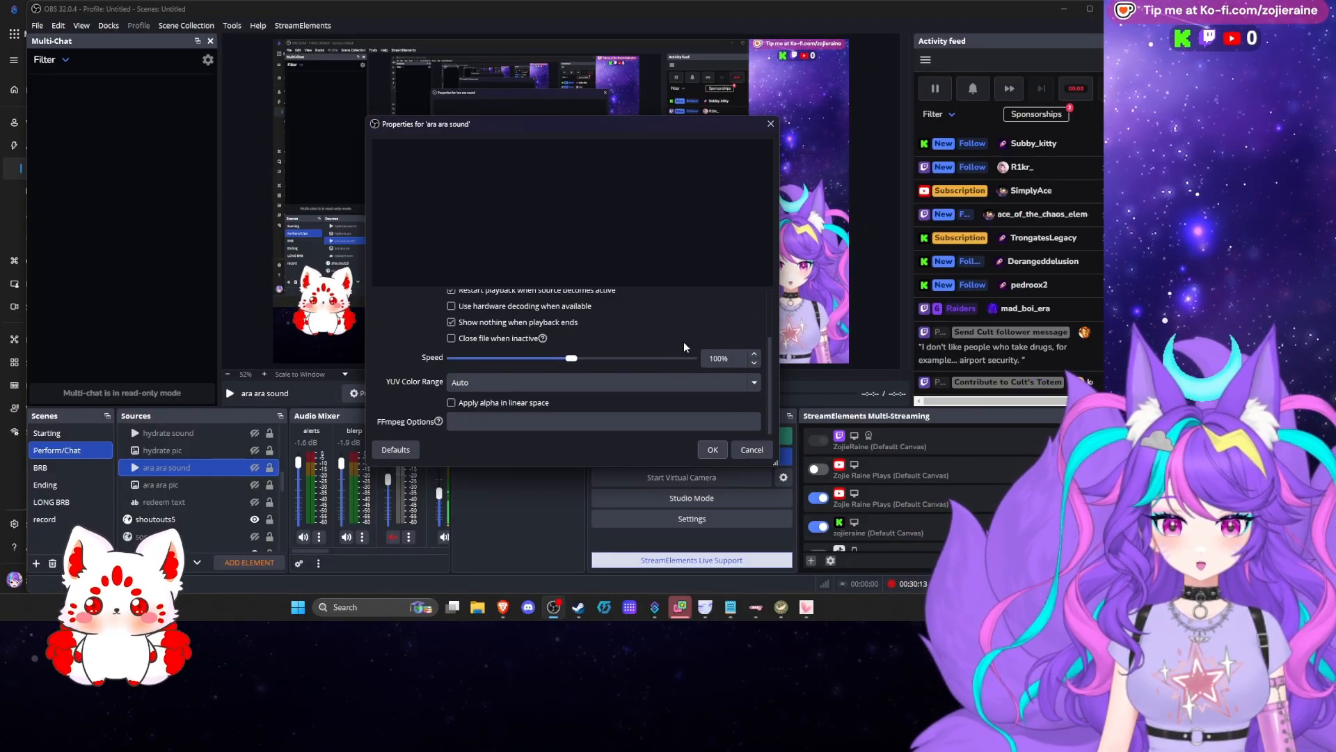
scroll(658, 335, "up", 2)
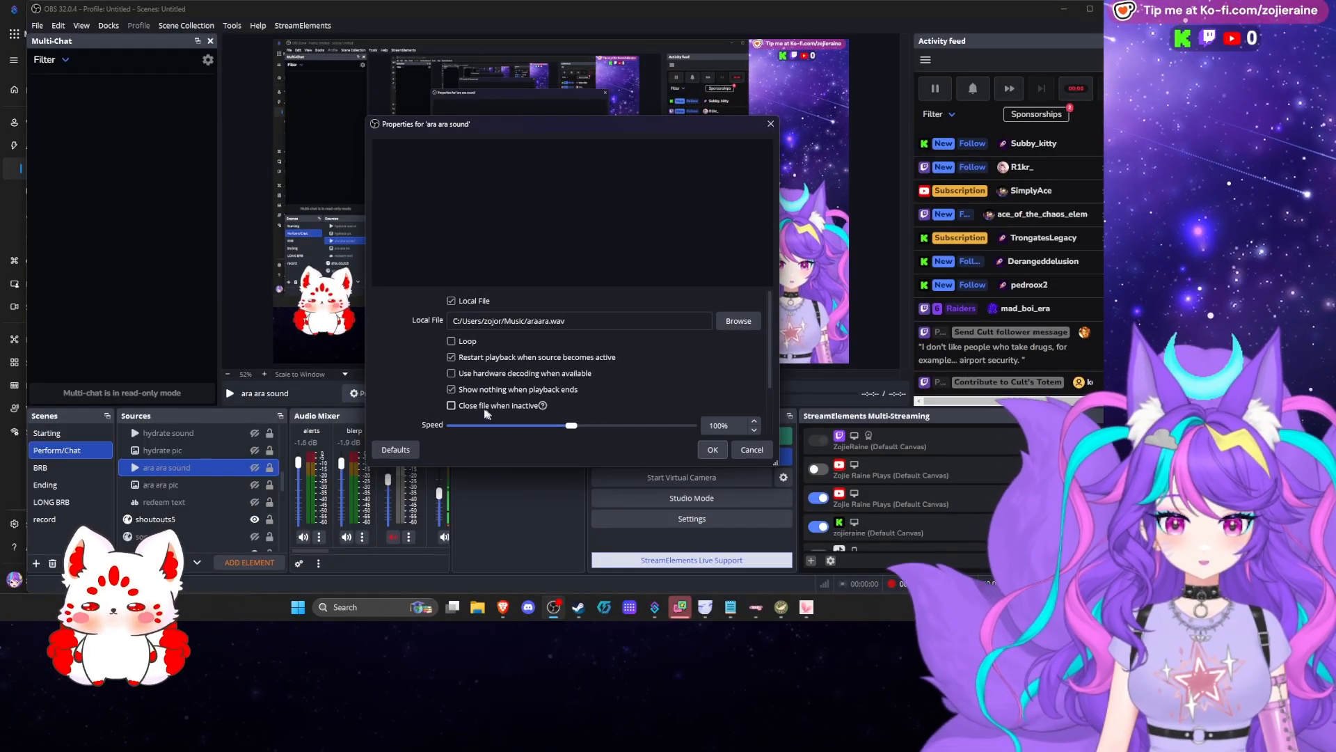
left_click(255, 468)
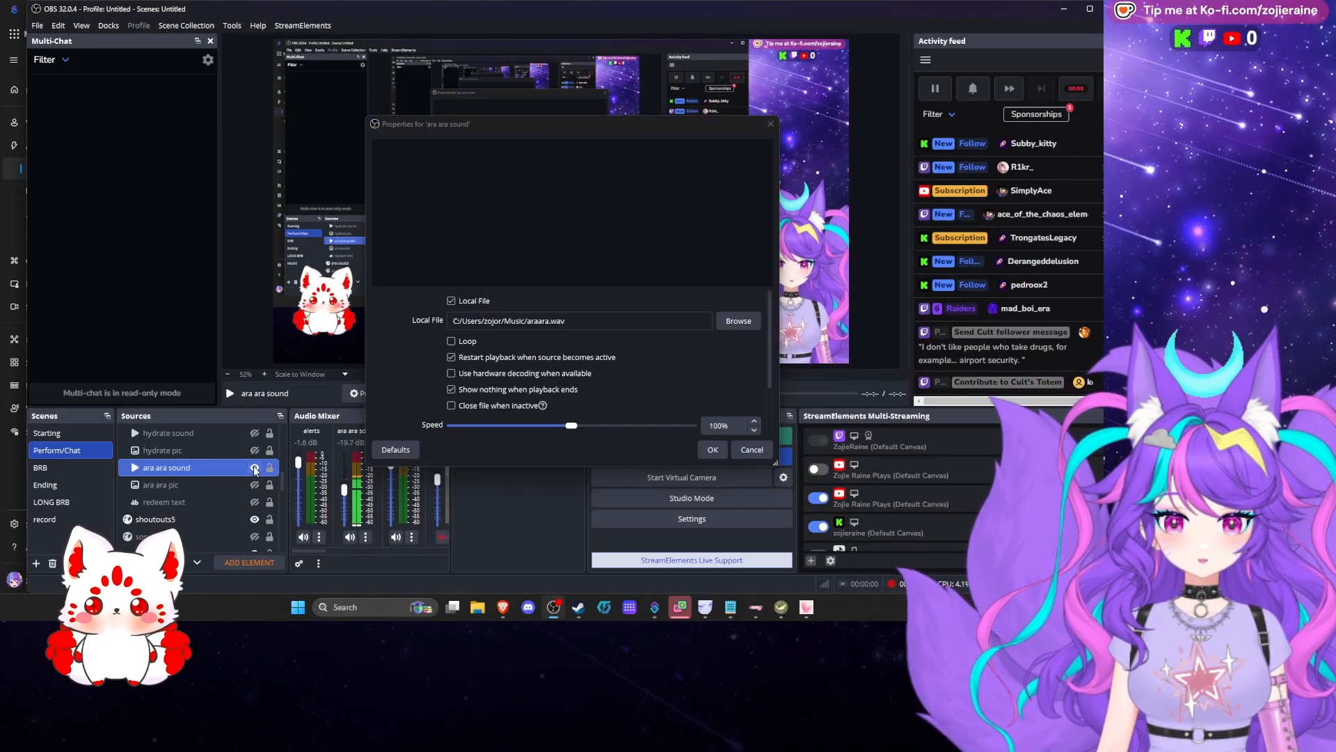
left_click(254, 468)
scroll(643, 386, "down", 2)
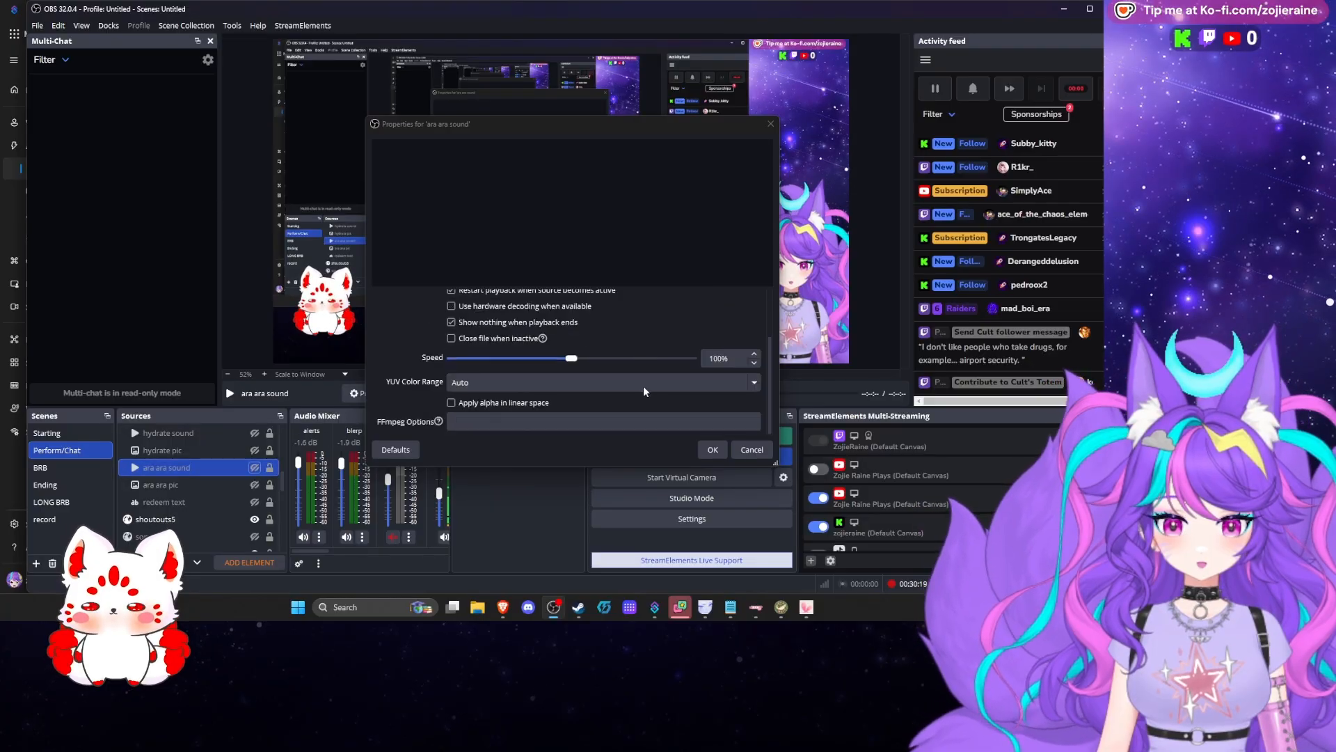
left_click(749, 449)
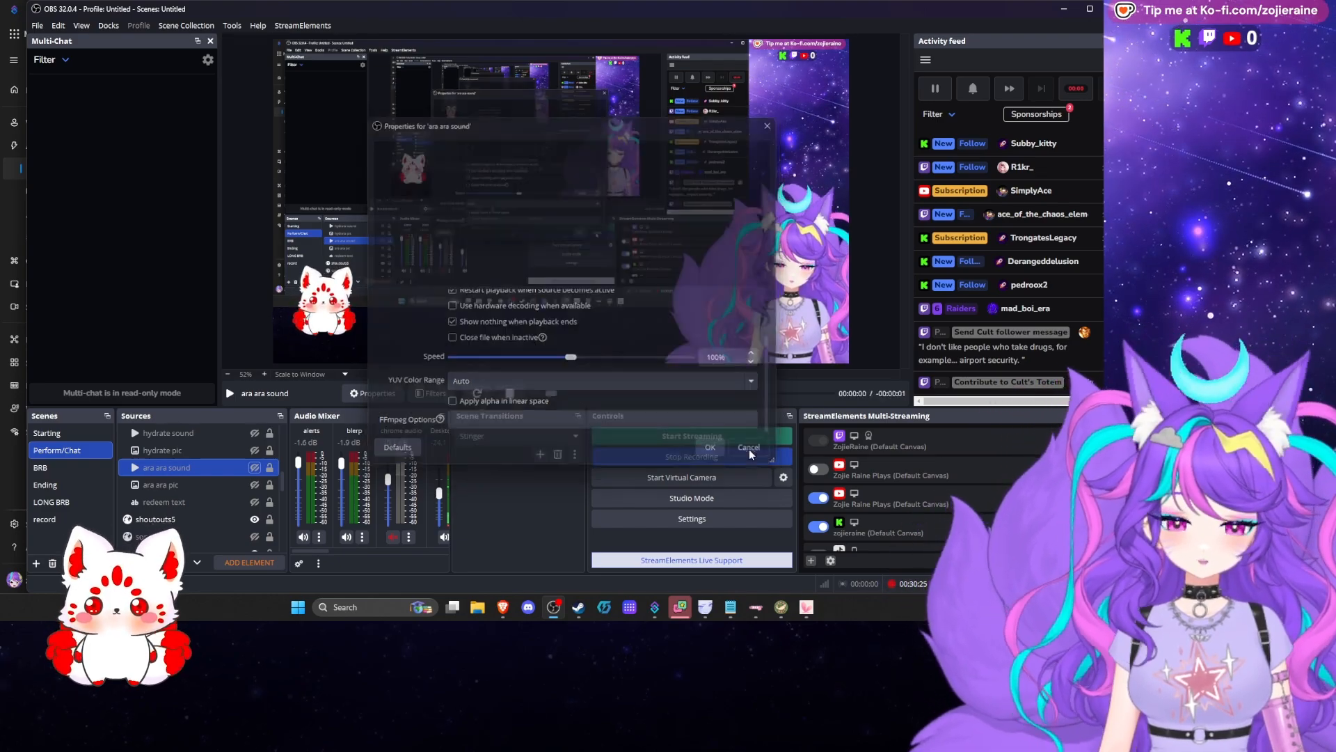
Collapse the Sound Alerts group in the Perform/Chat scene's sources
scroll(210, 474, "up", 5)
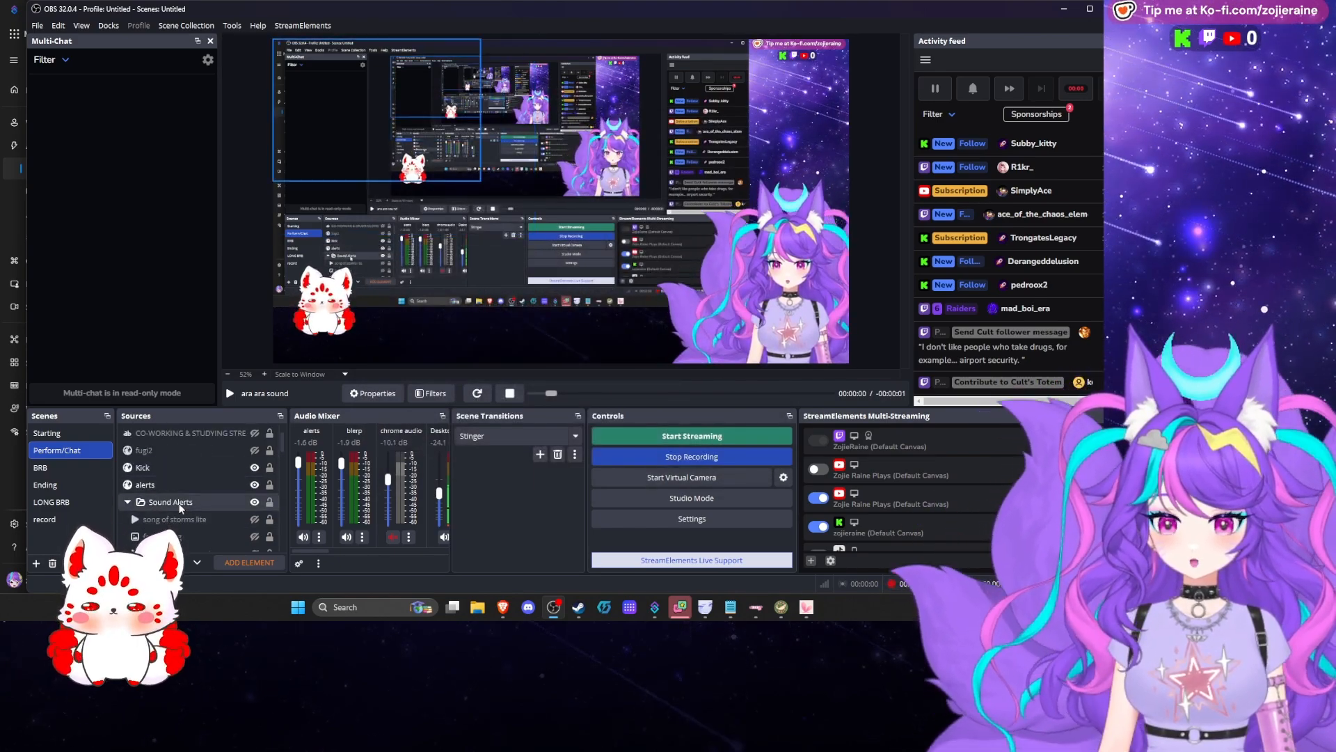
left_click(181, 507)
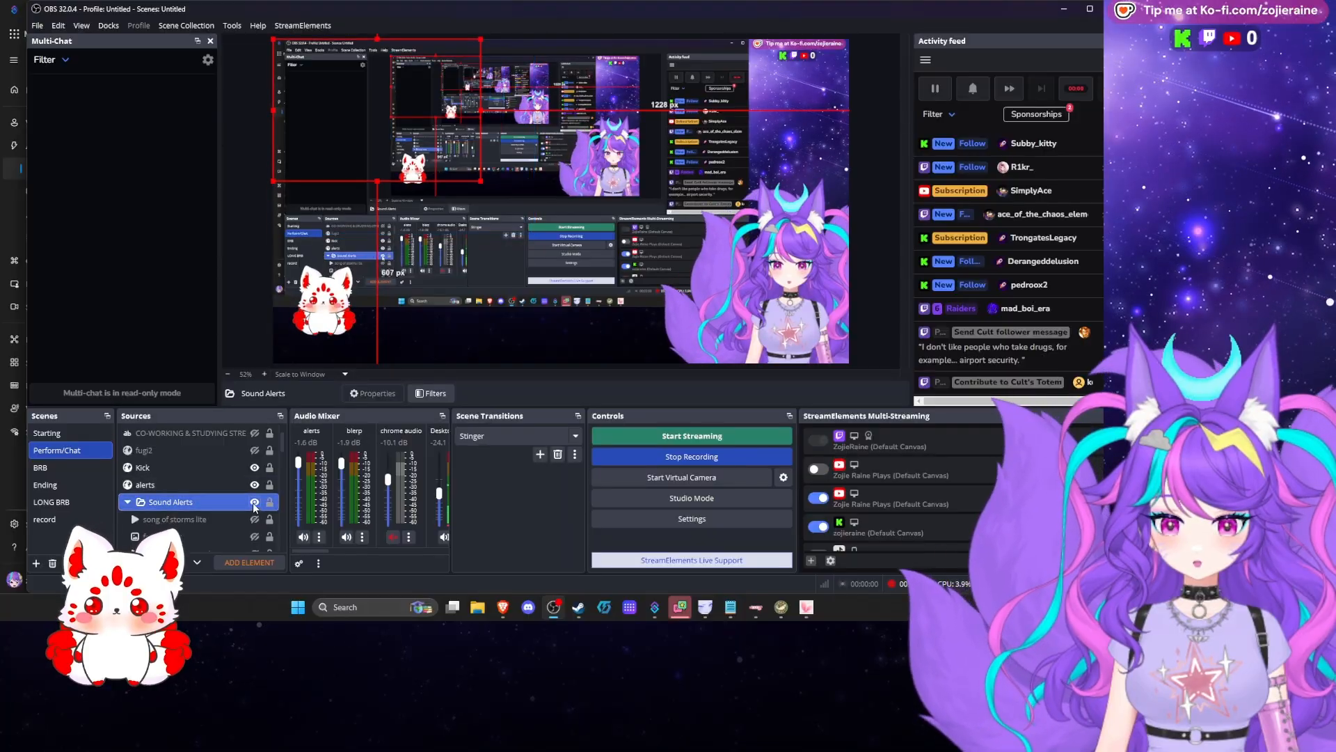
left_click(127, 502)
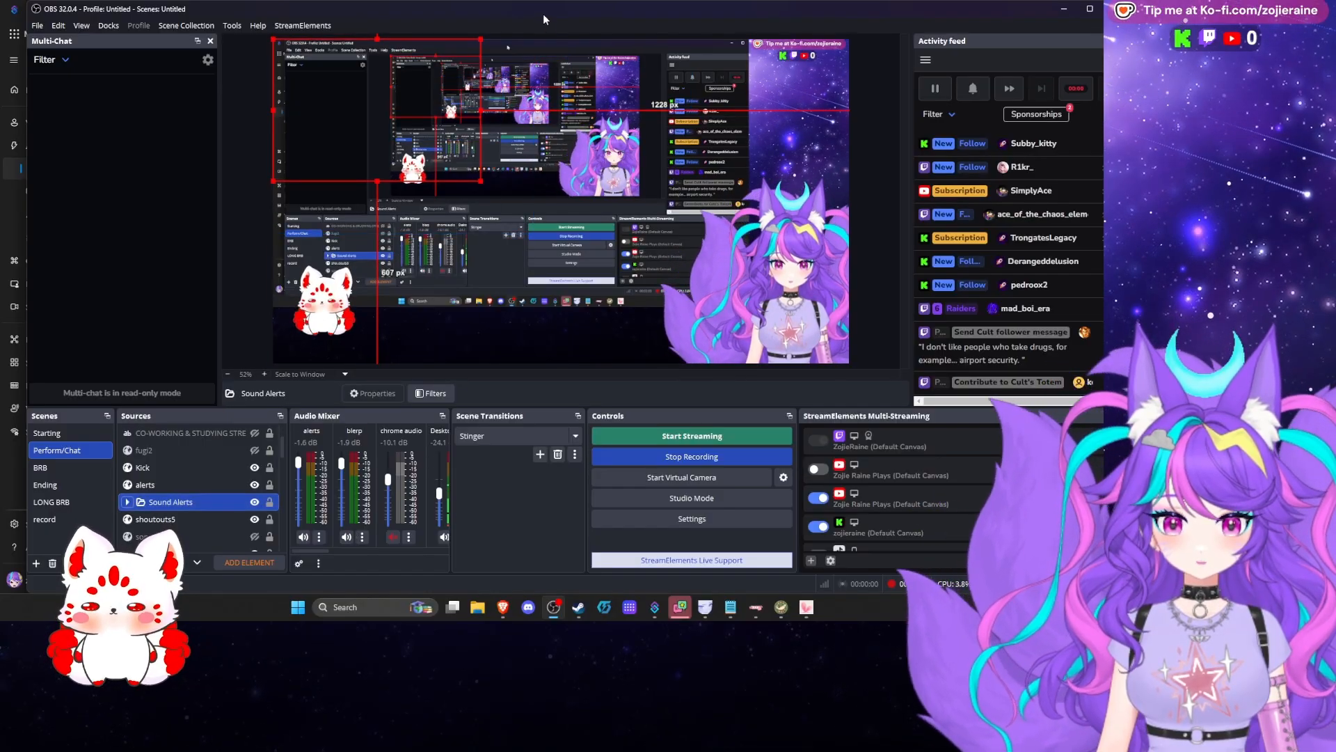
Move the OBS window off this display and switch back to Streamer.bot
left_click_drag(546, 18, 1102, 119)
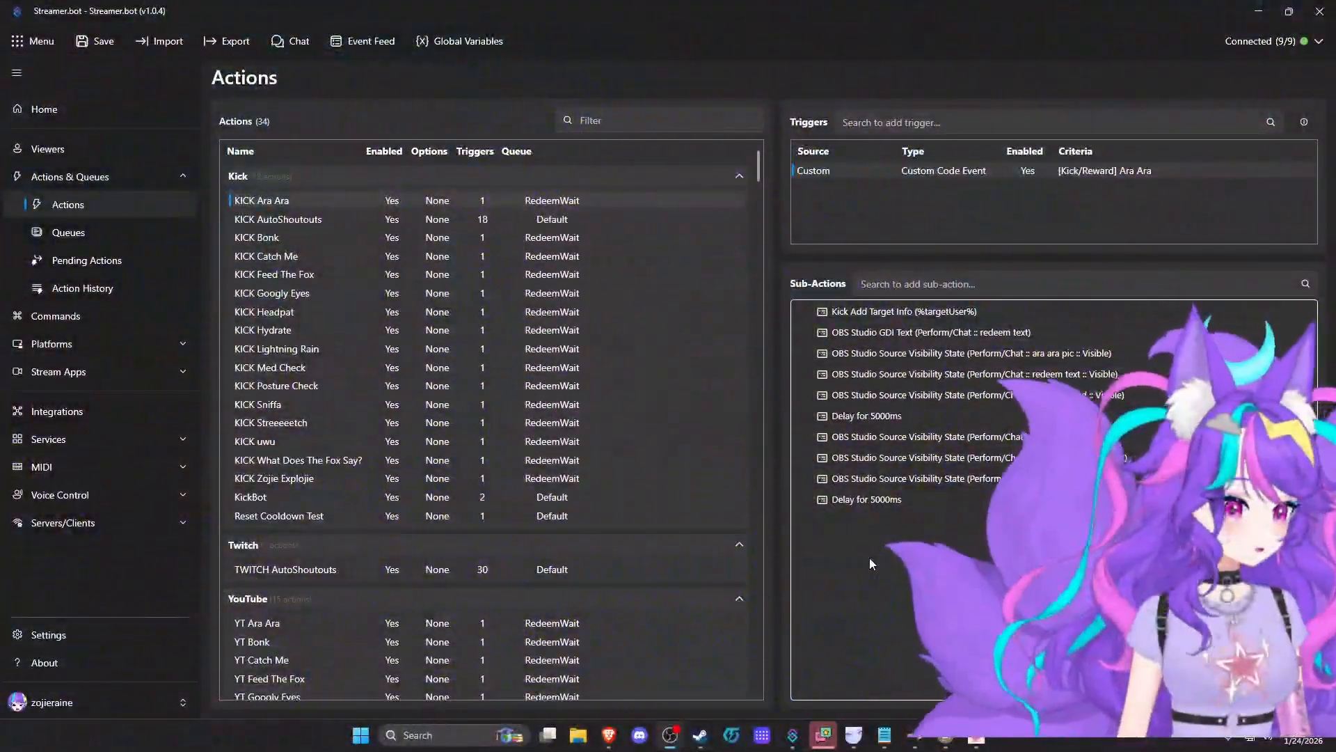
left_click(976, 738)
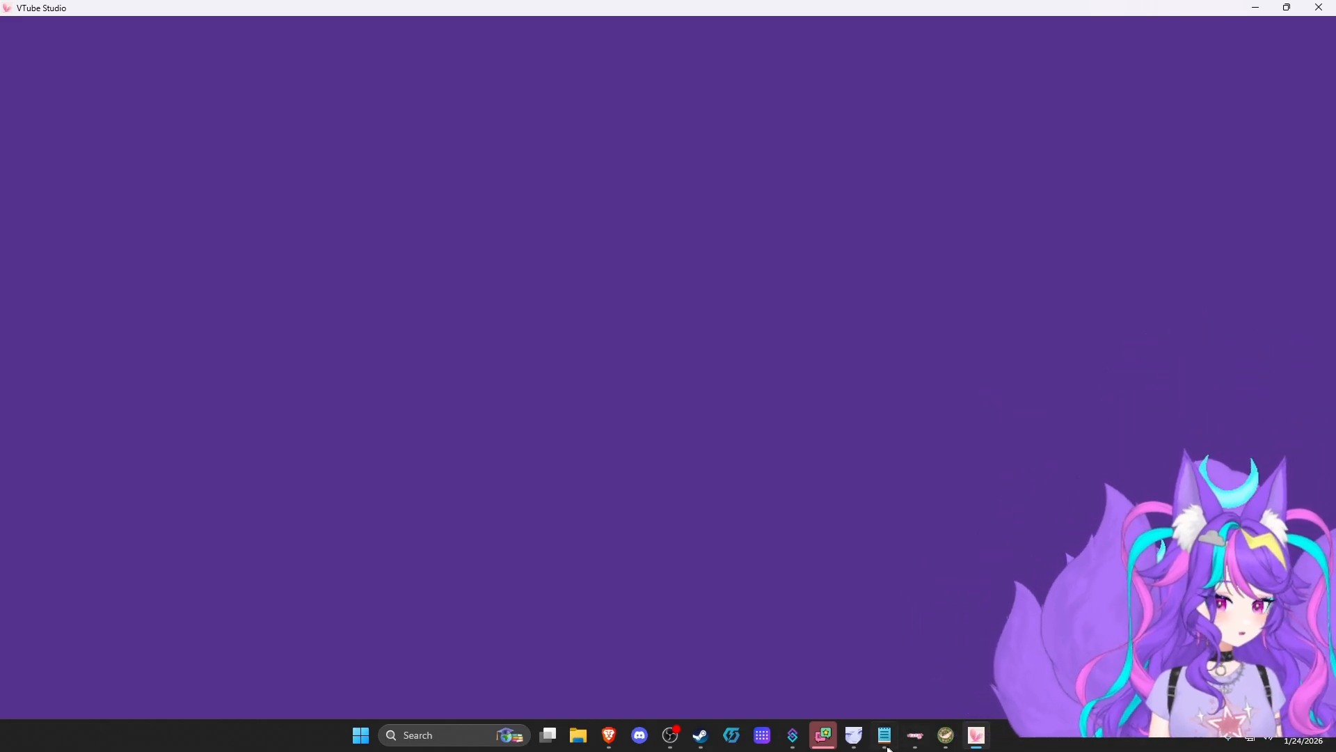
left_click(792, 739)
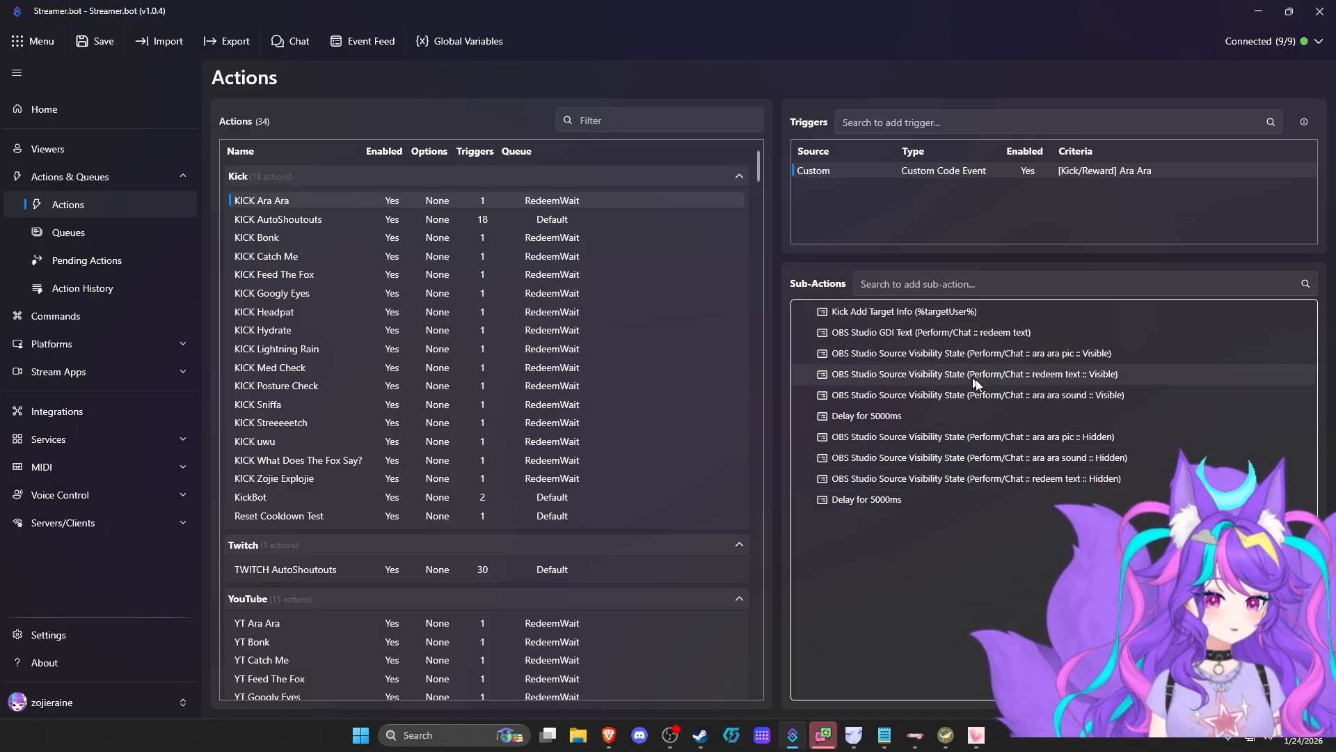
Browse the OBS Studio source sub-actions, including Set Source Visibility State and Set GDI Text, without adding any to KICK Ara Ara
right_click(804, 524)
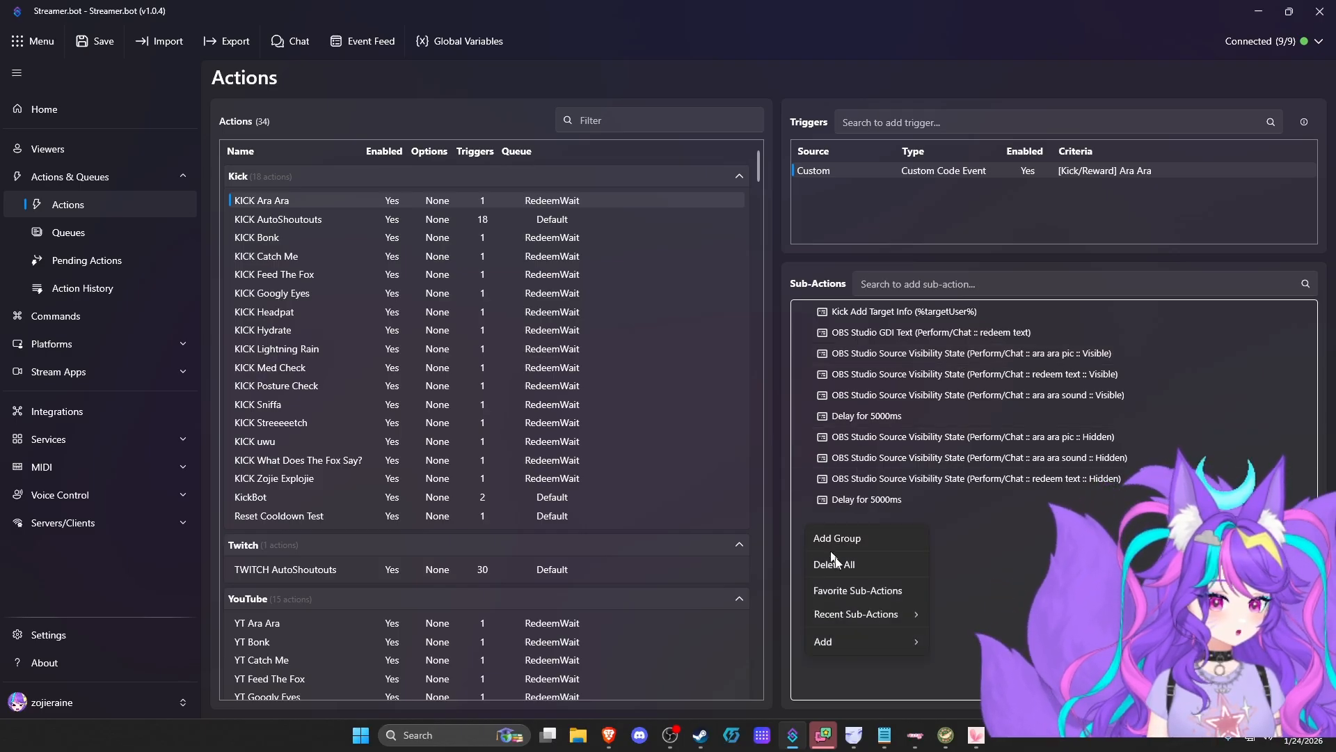
mouse_move(849, 637)
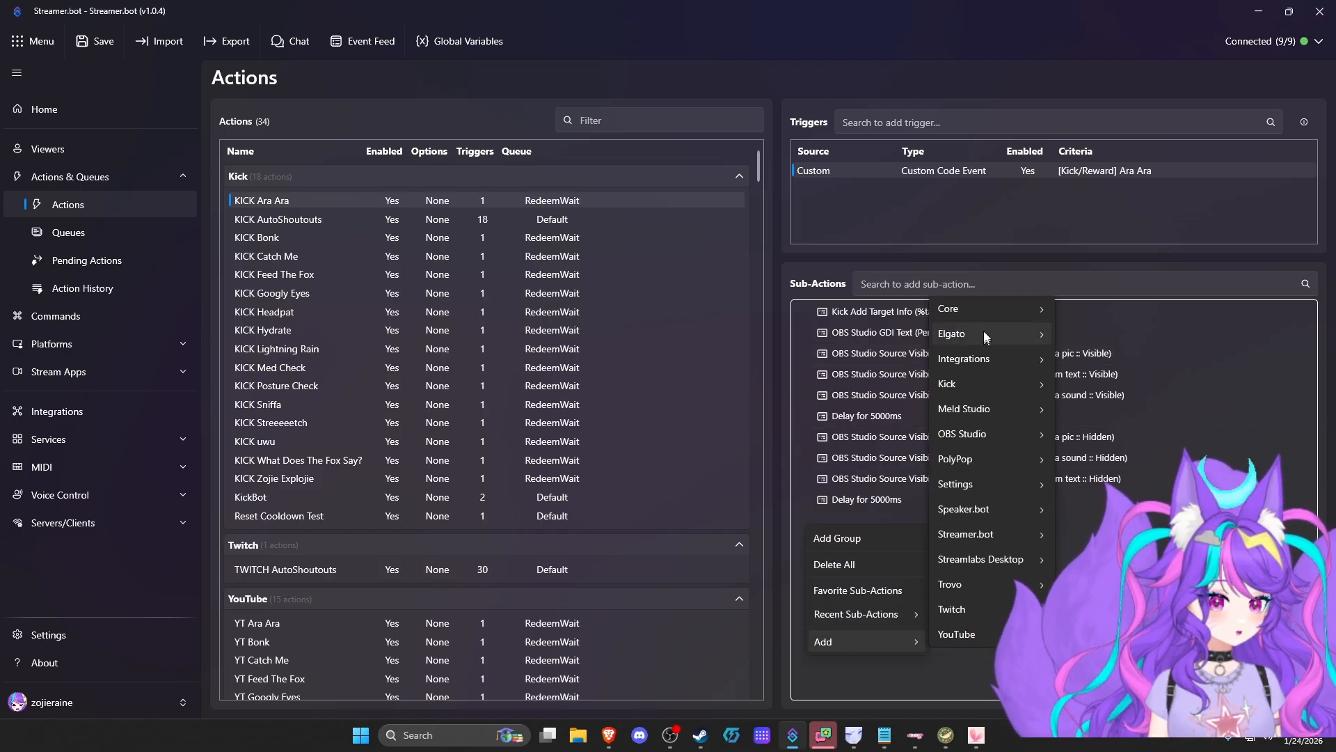
mouse_move(979, 361)
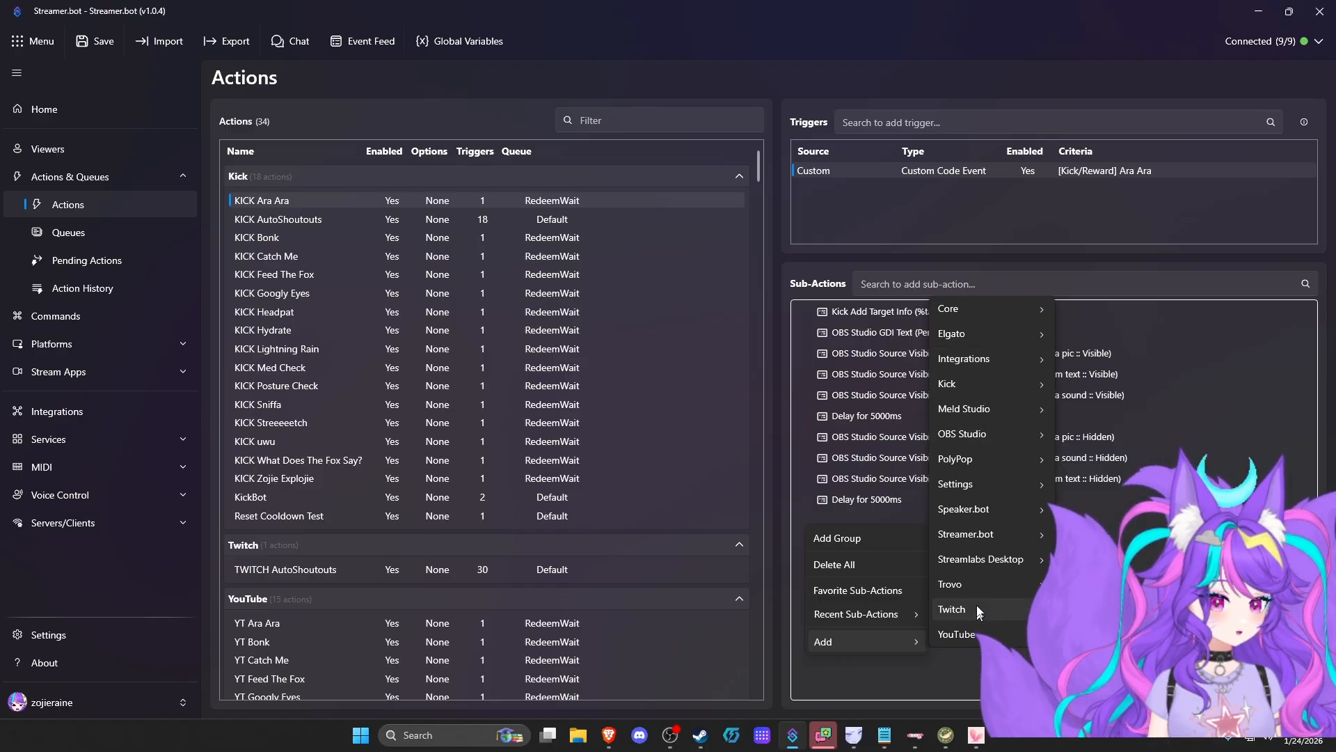
mouse_move(1000, 432)
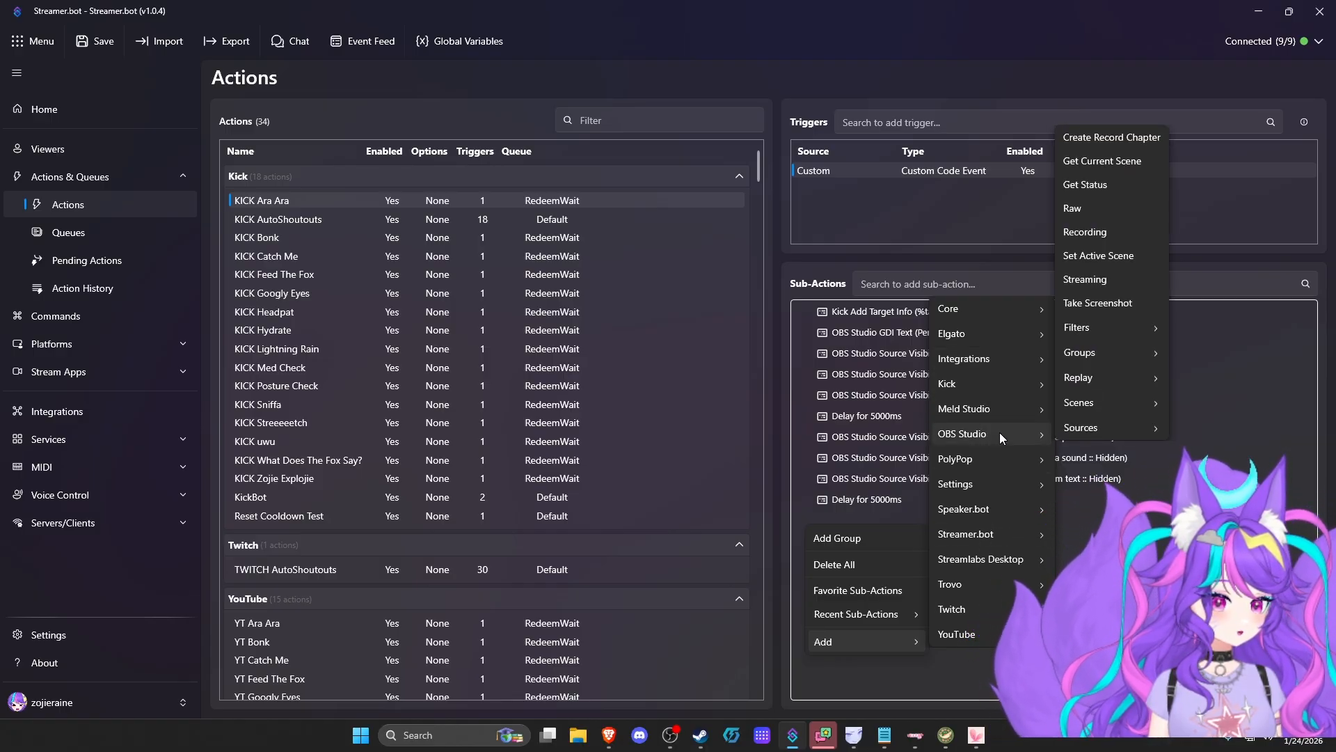
mouse_move(1108, 432)
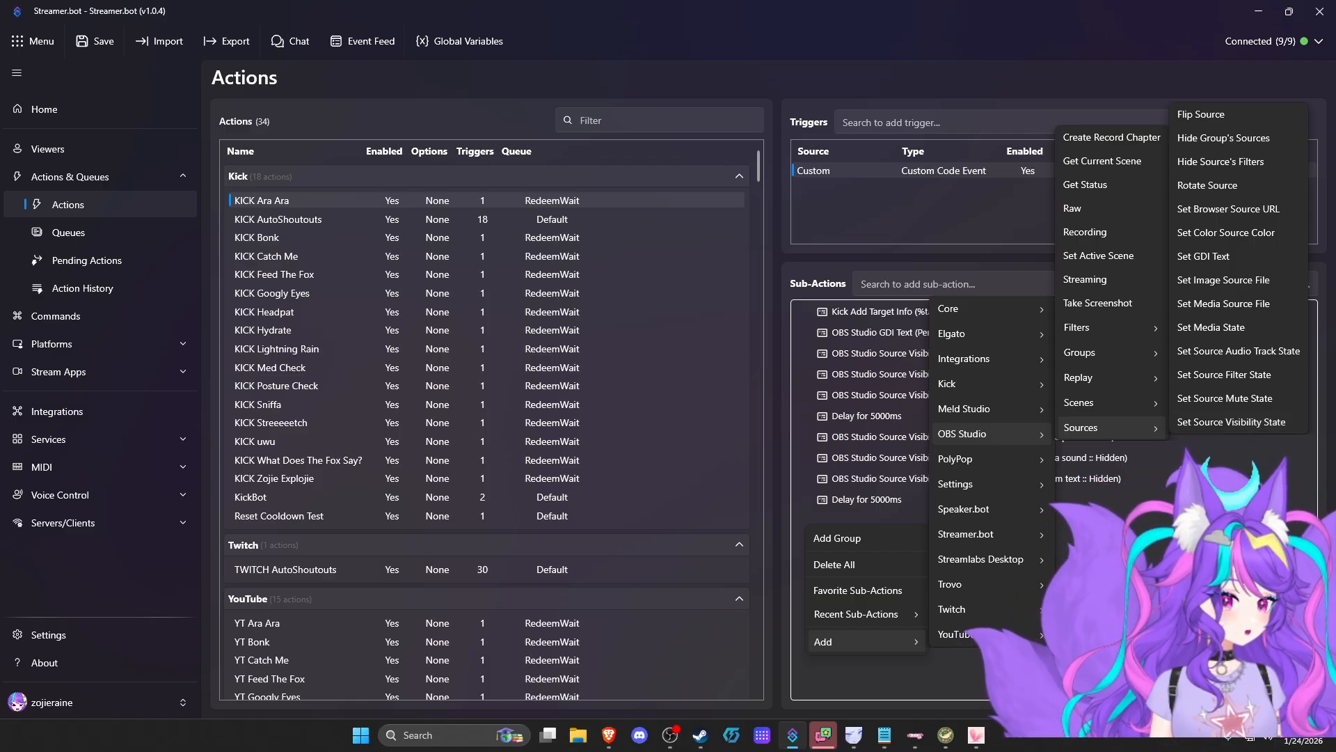
left_click(1163, 540)
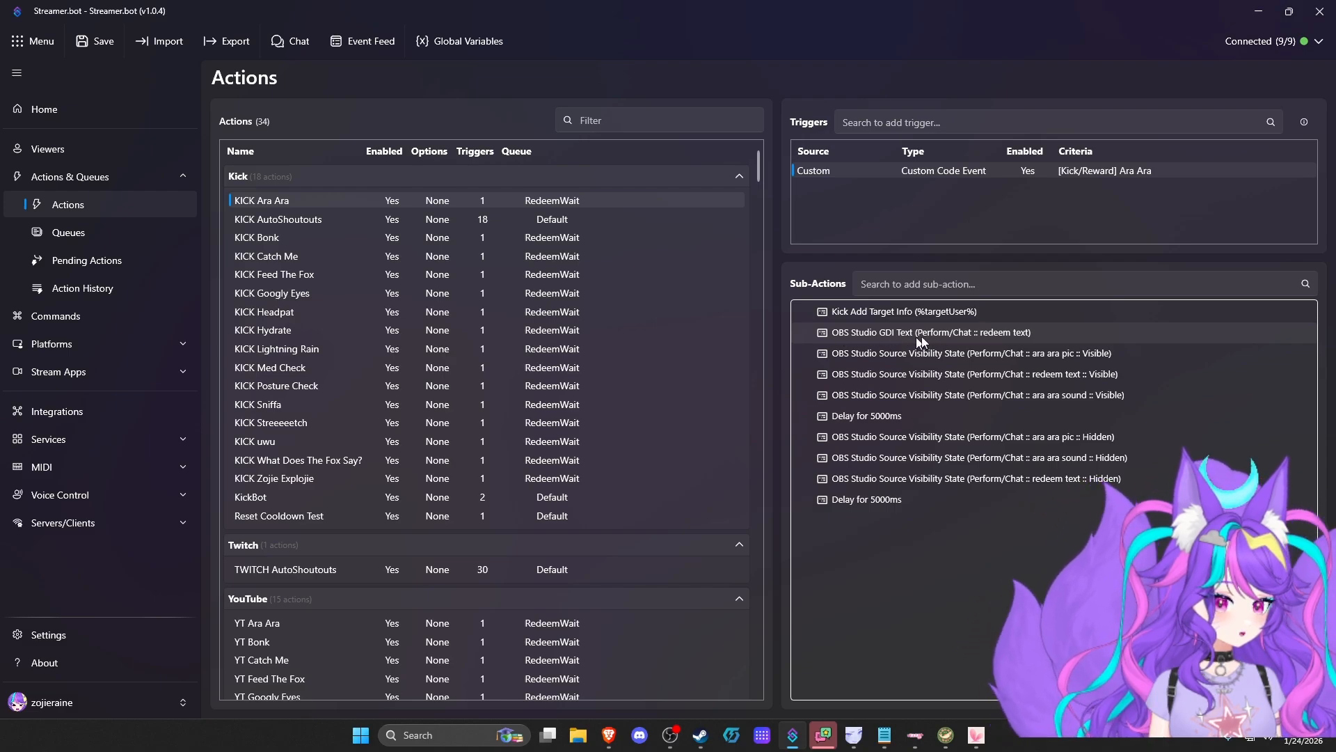
right_click(804, 524)
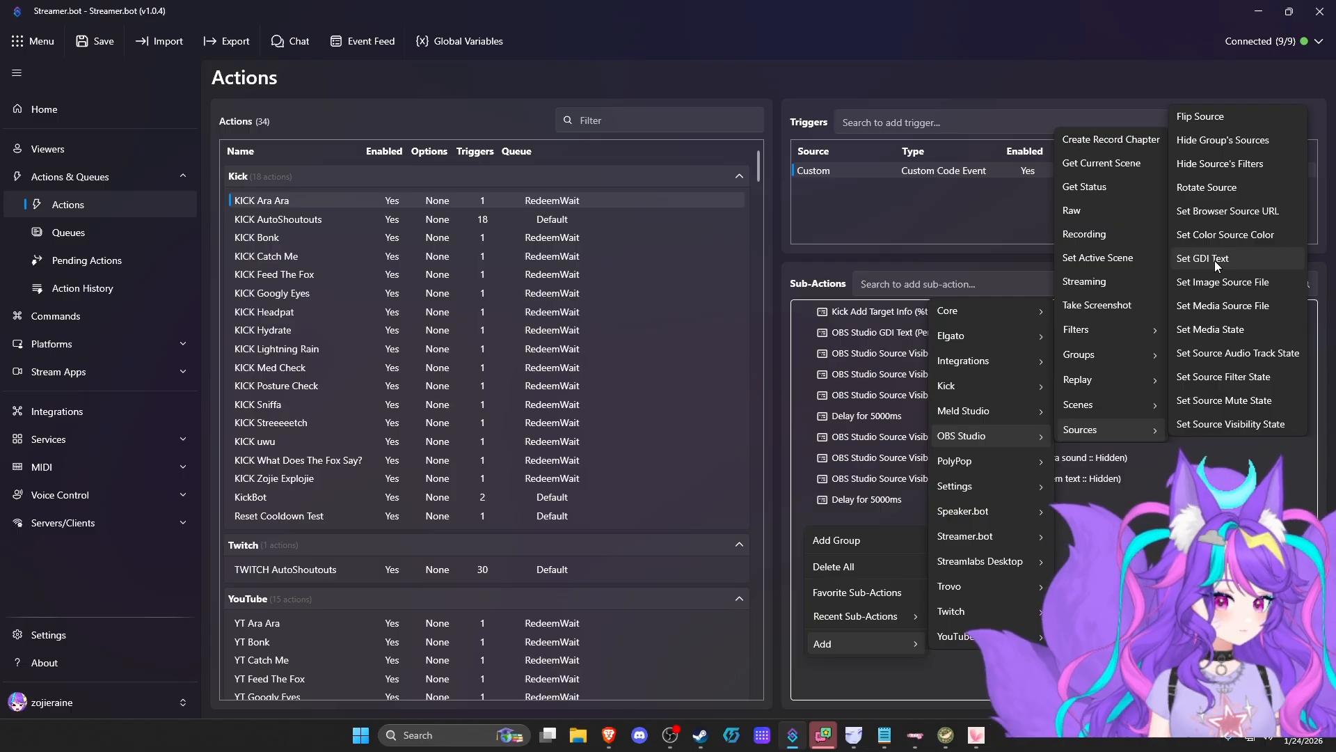
left_click(1126, 547)
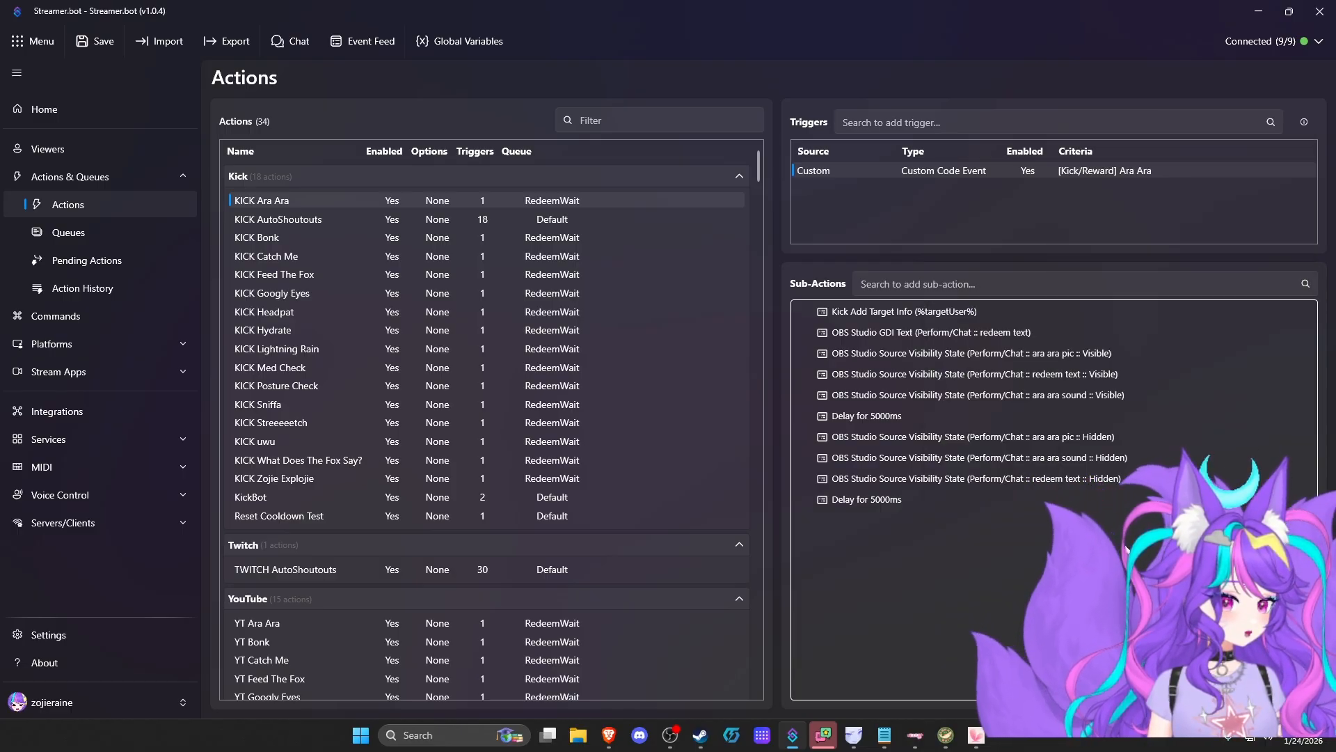
Go through the KICK Ara Ara sub-actions from Kick Add Target Info to the one that makes the ara ara sound visible
left_click(891, 333)
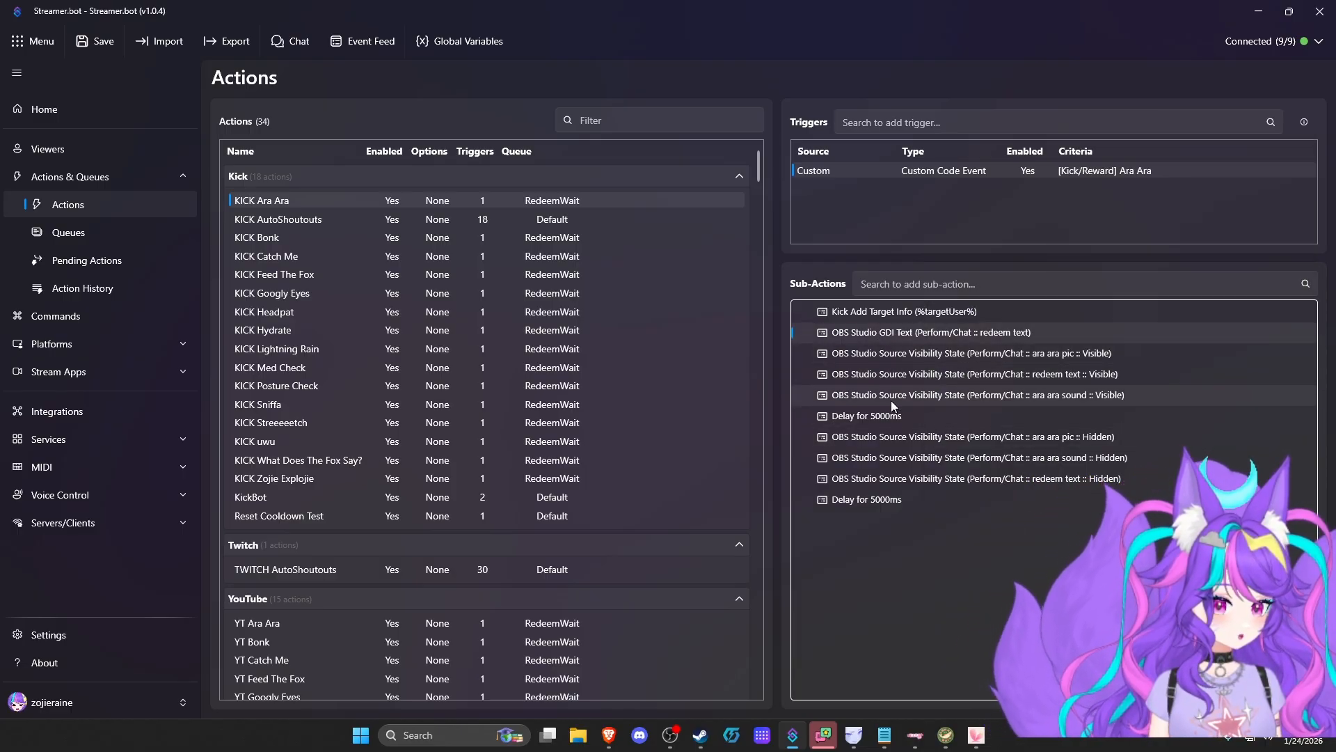
left_click(878, 375)
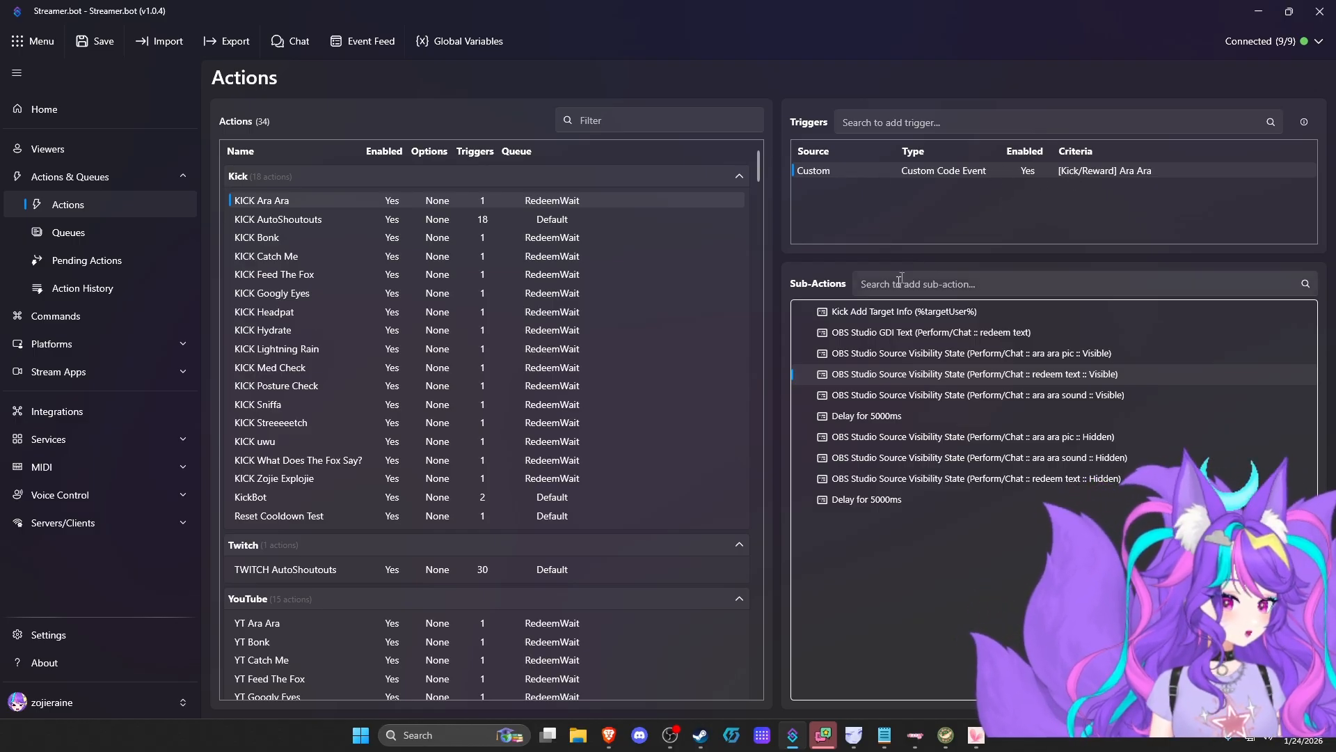
left_click(846, 313)
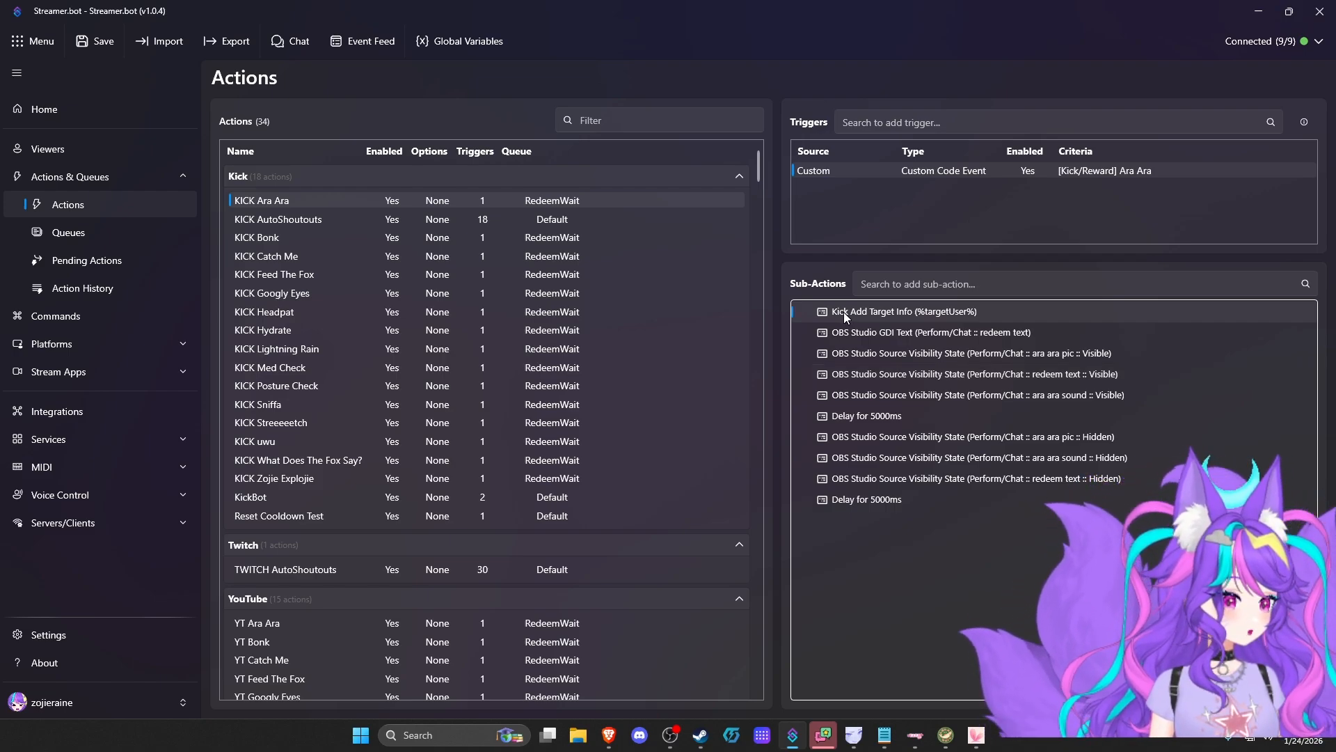
left_click(845, 332)
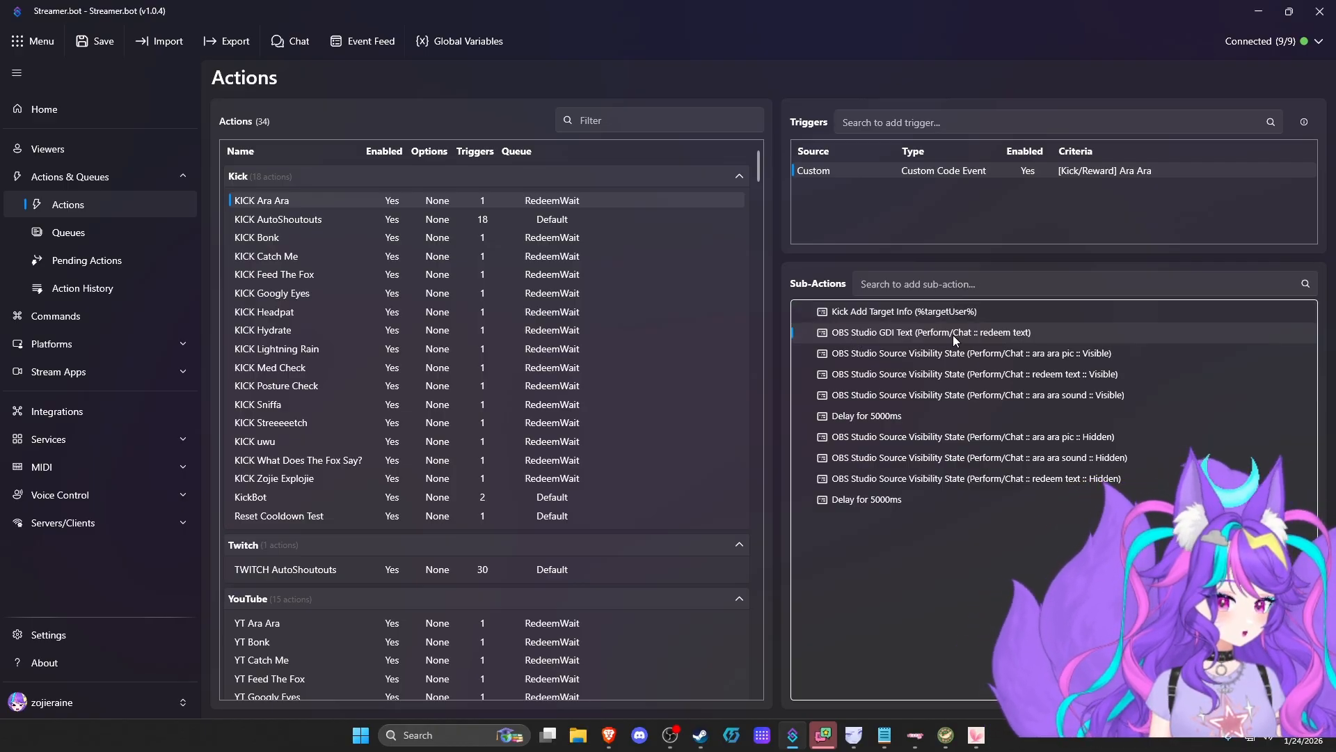
left_click(926, 360)
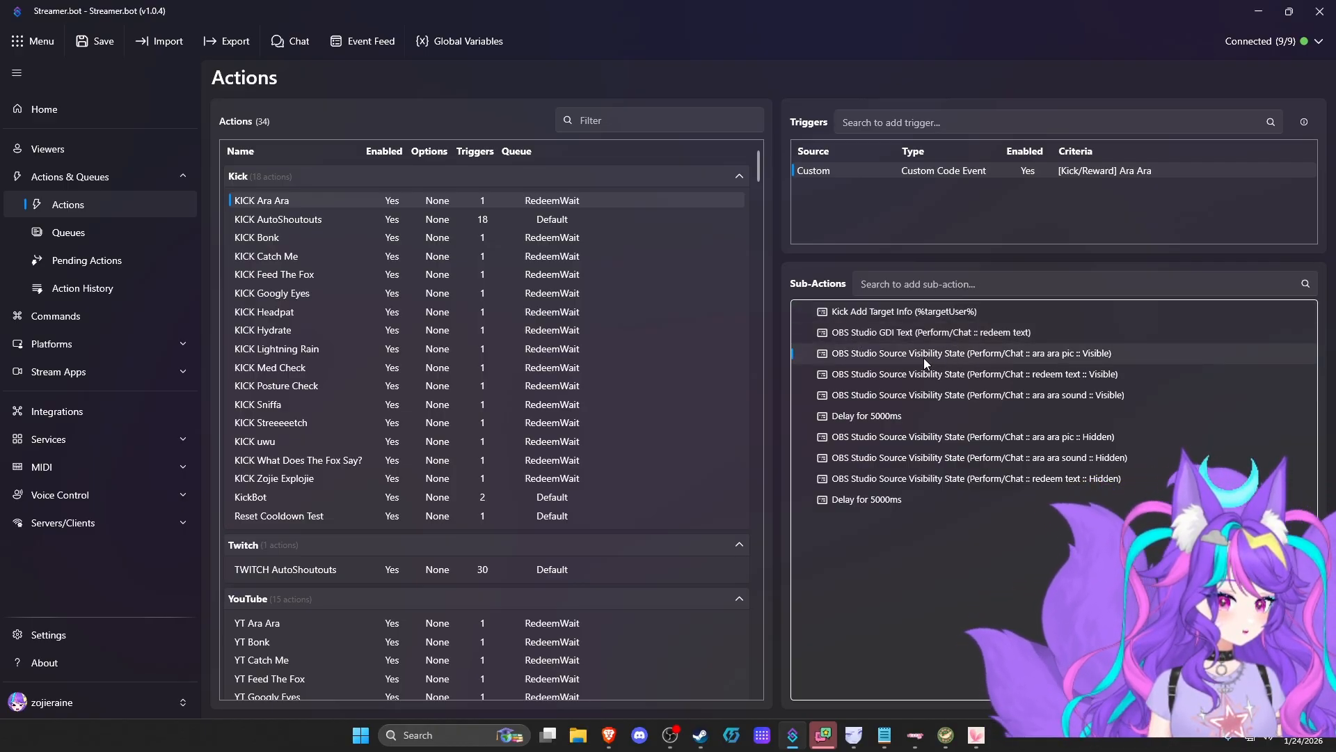
left_click(1068, 372)
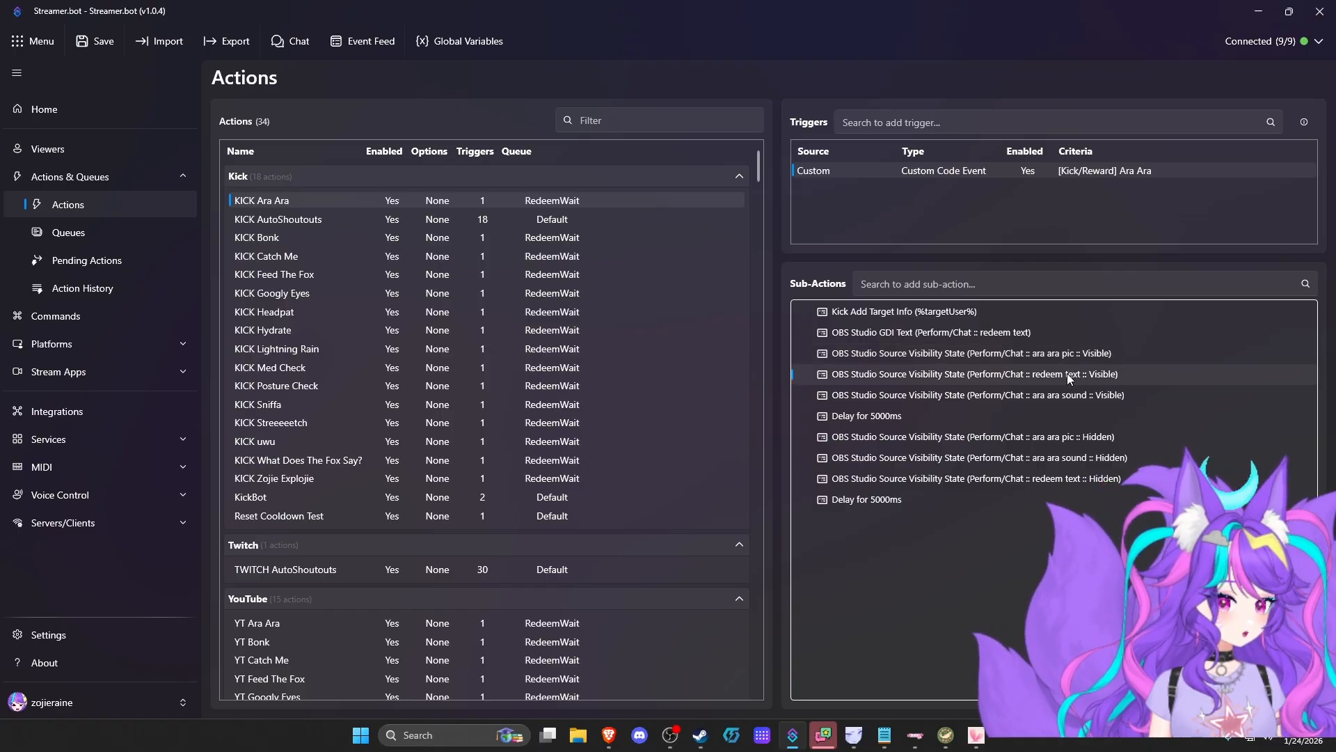
left_click(1066, 395)
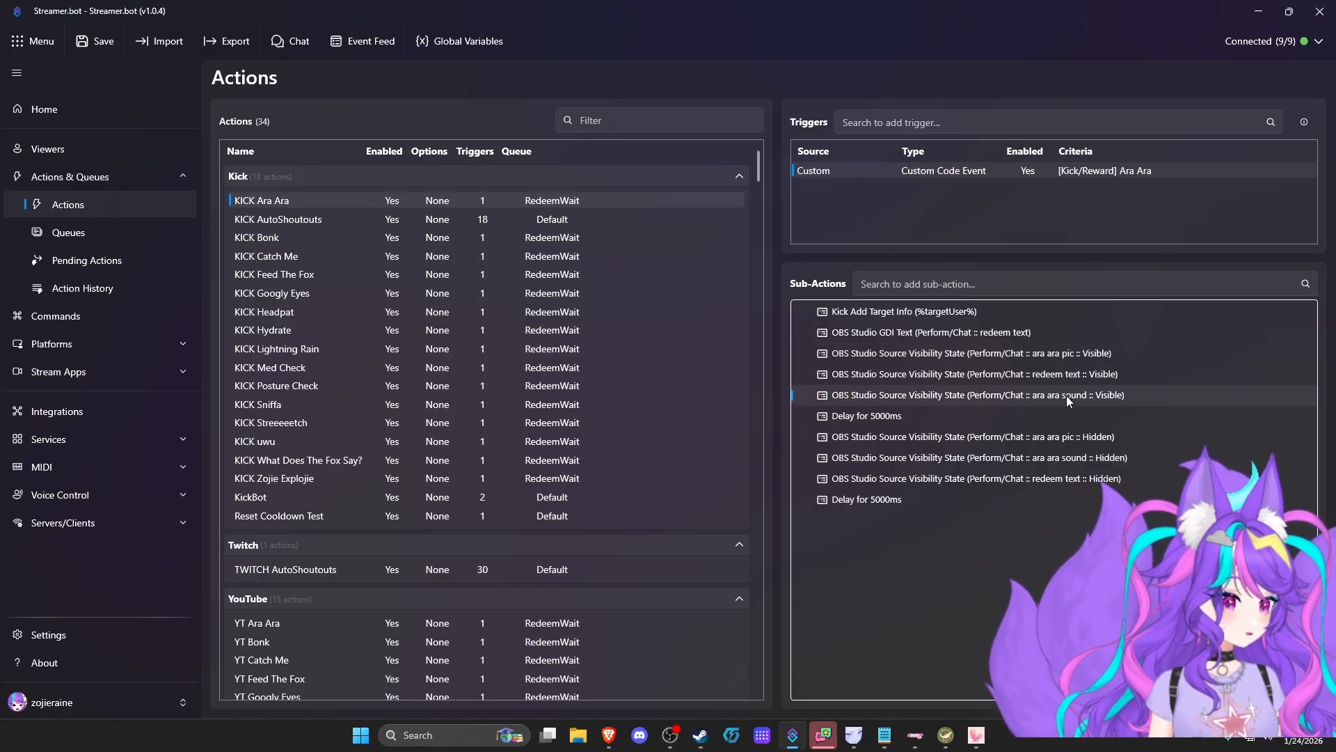
Test the [Kick/Reward] Ara Ara custom trigger of the KICK Ara Ara action twice
right_click(849, 171)
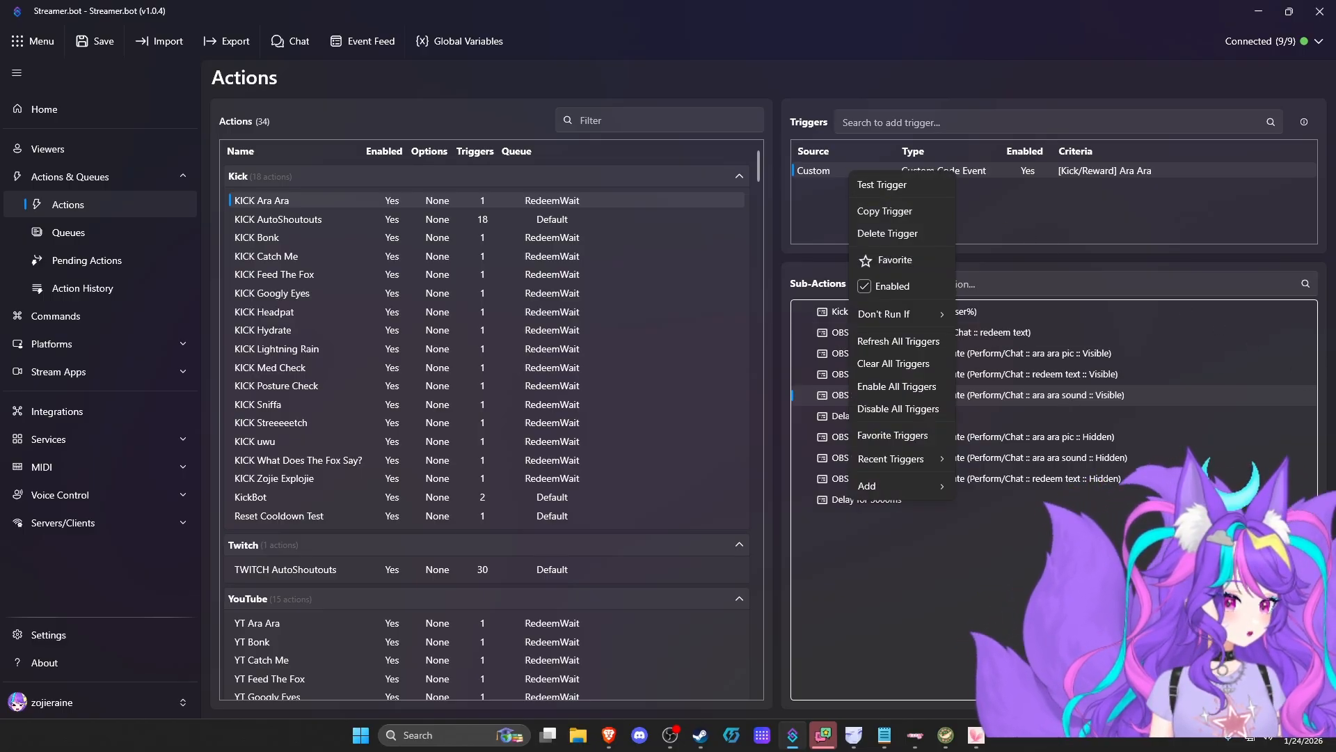
left_click(878, 184)
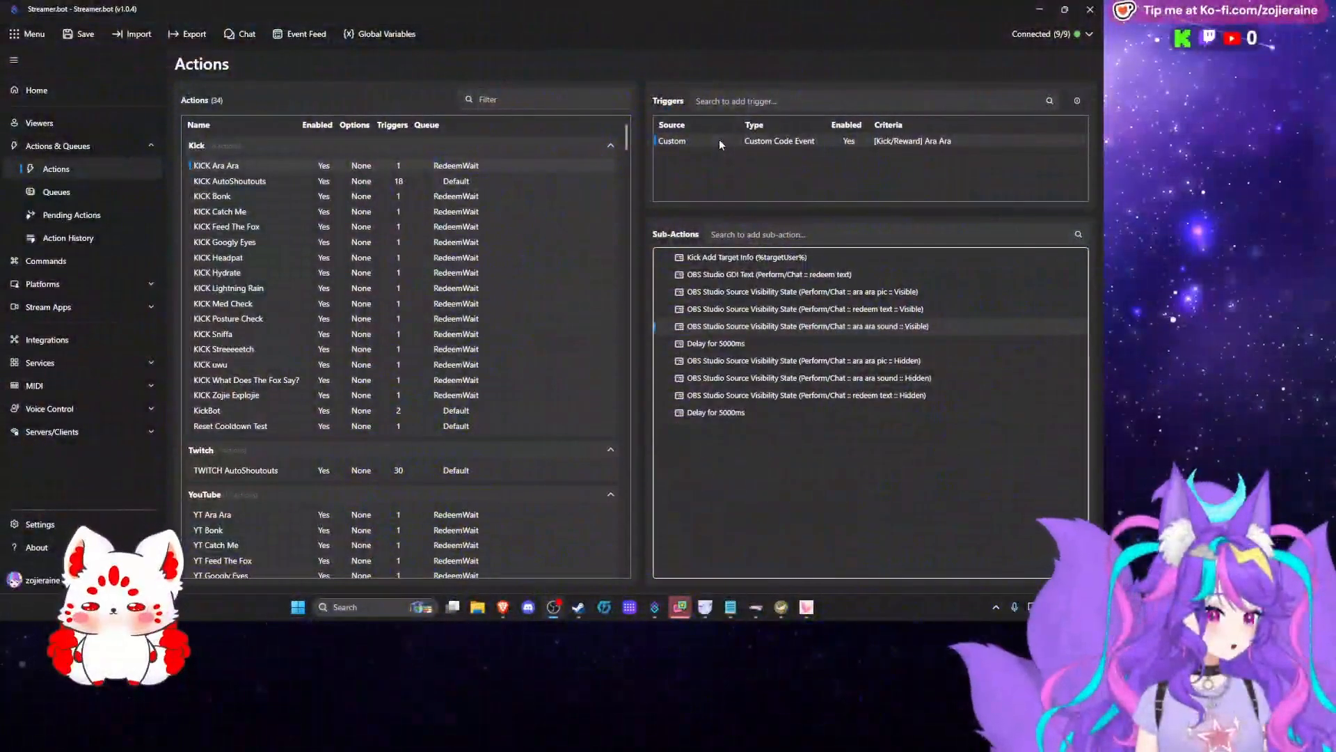
right_click(720, 139)
left_click(732, 154)
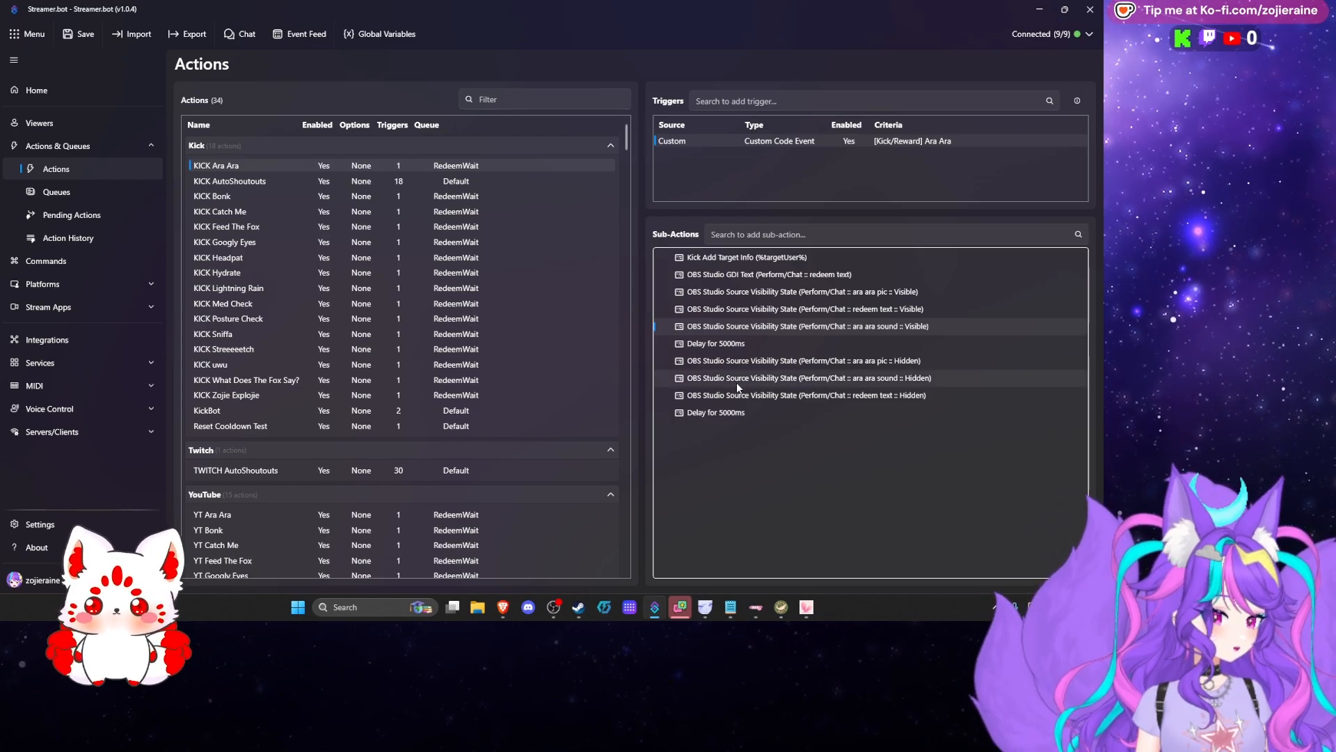
Go through the remaining KICK Ara Ara sub-actions, from the first 5000 ms delay past the hide steps to the final delay
left_click(698, 473)
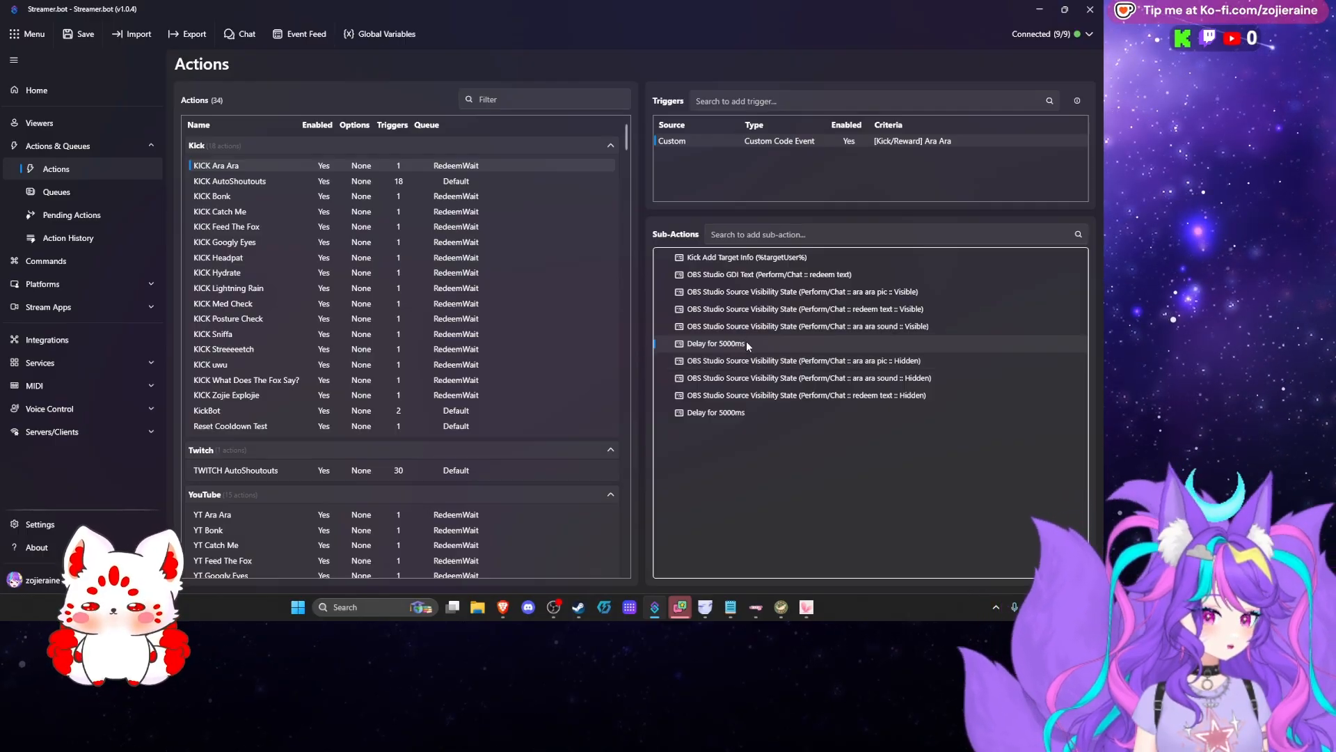
left_click(718, 364)
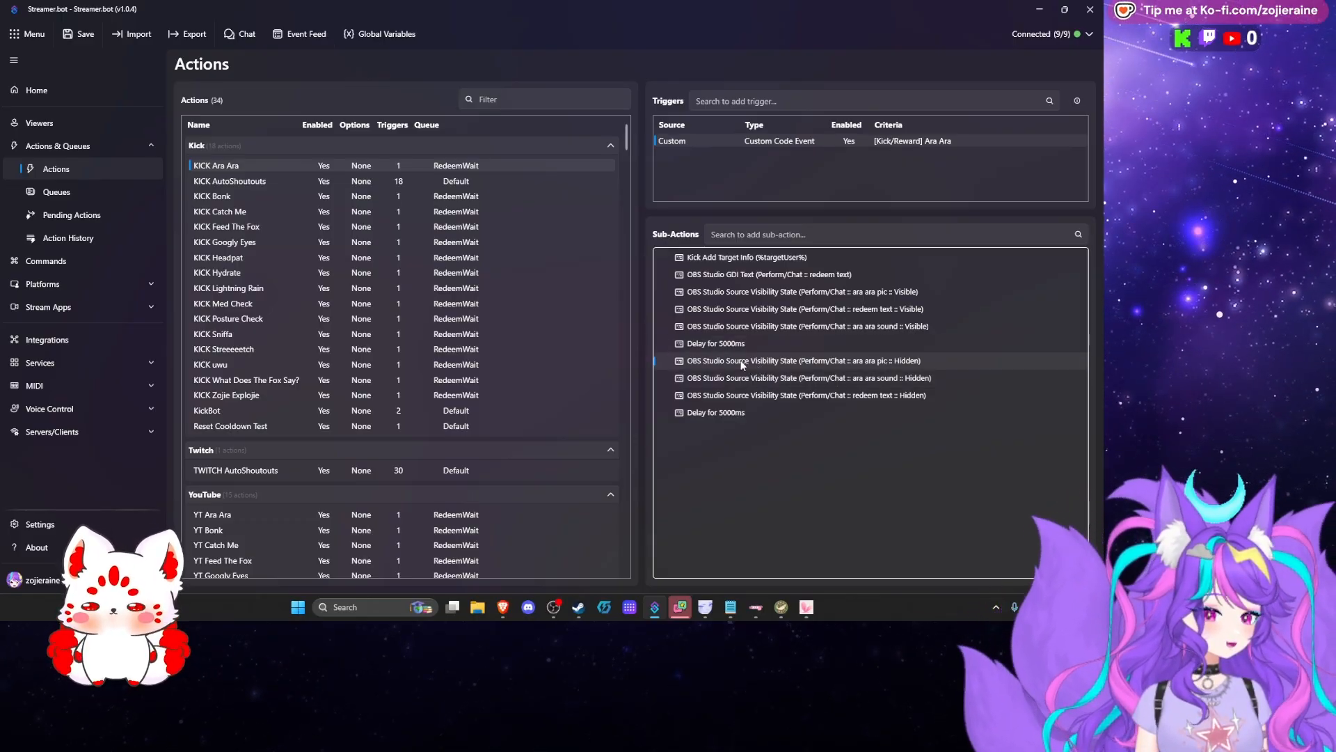
left_click(726, 378)
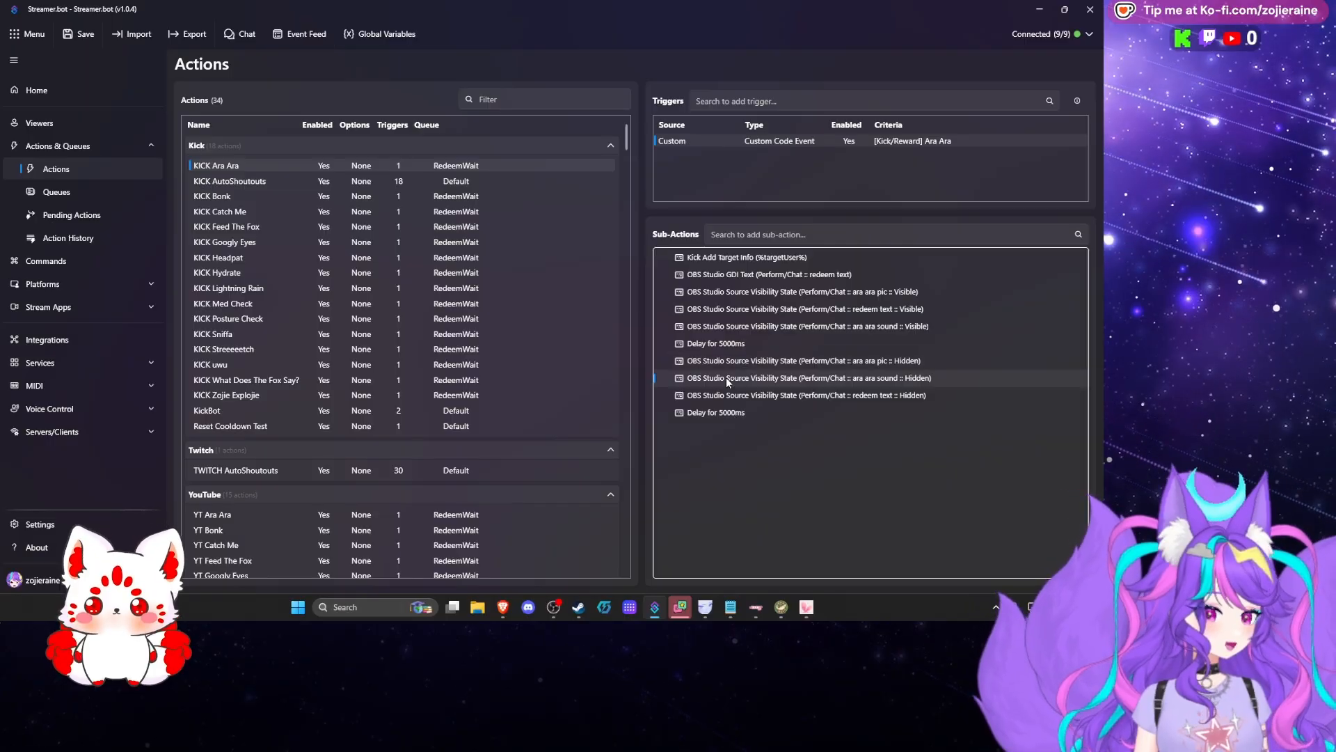
left_click(716, 412)
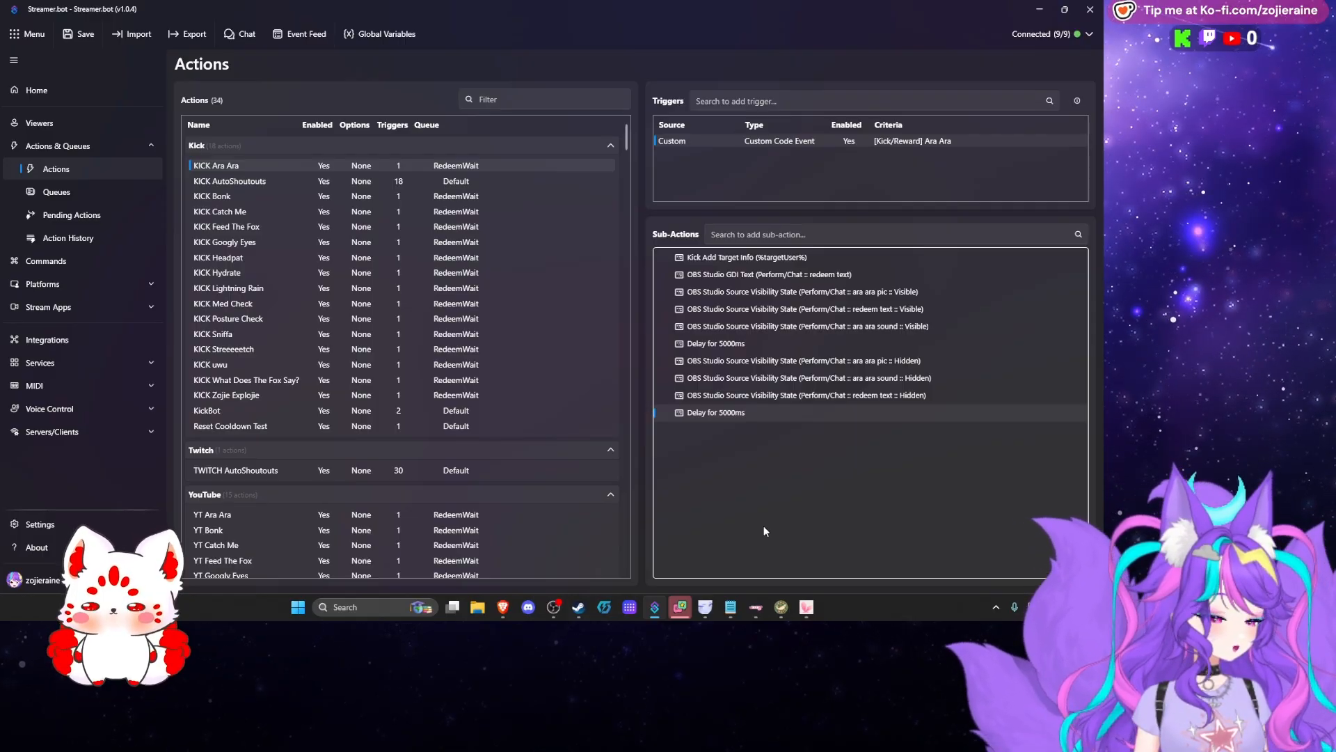
Show the trigger and sub-actions of the YT Ara Ara action and of the KICK Streeeeetch action
scroll(359, 229, "down", 4)
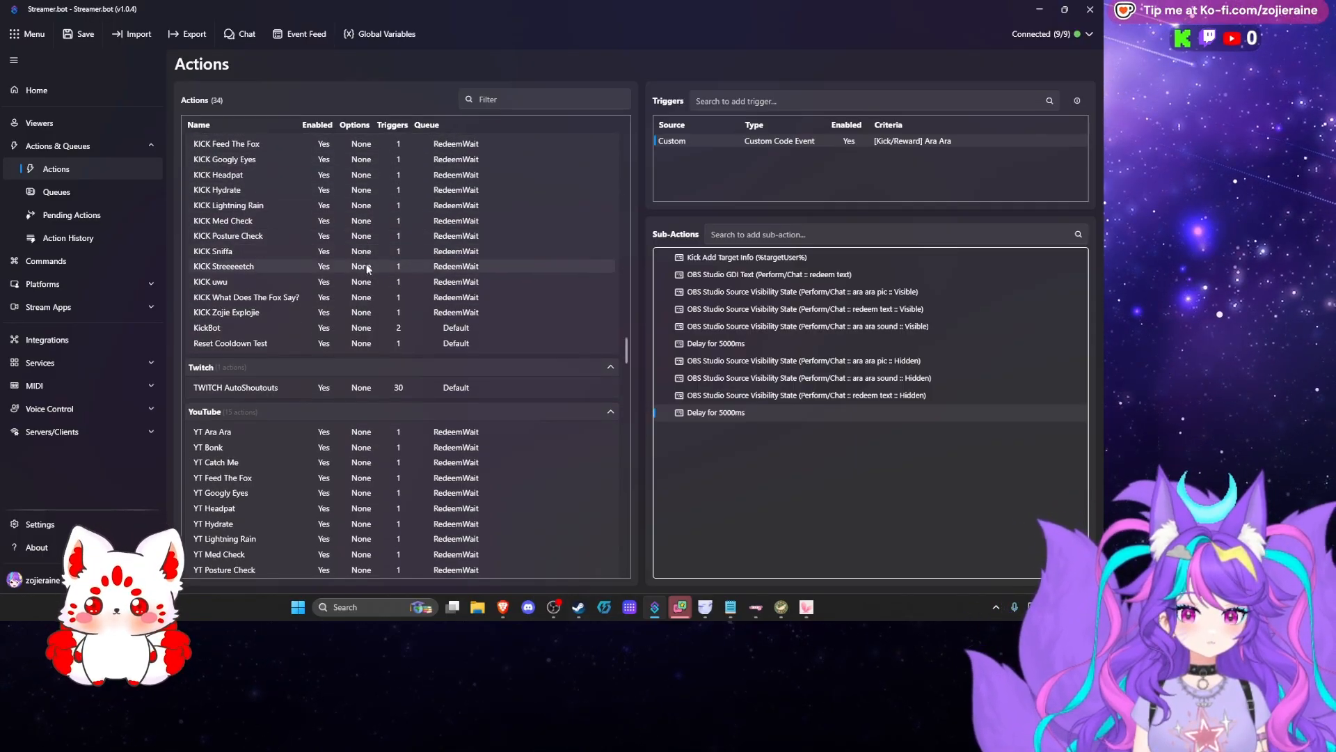
scroll(369, 306, "down", 2)
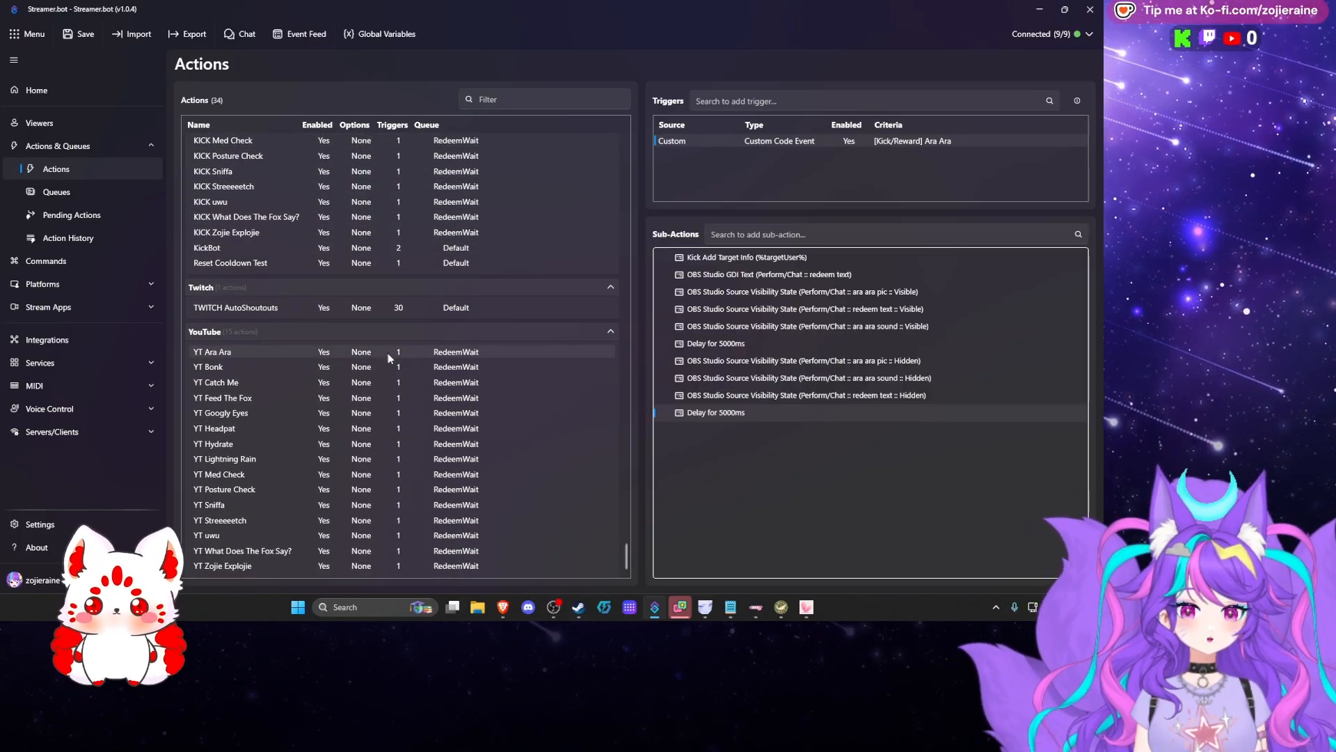
left_click(238, 358)
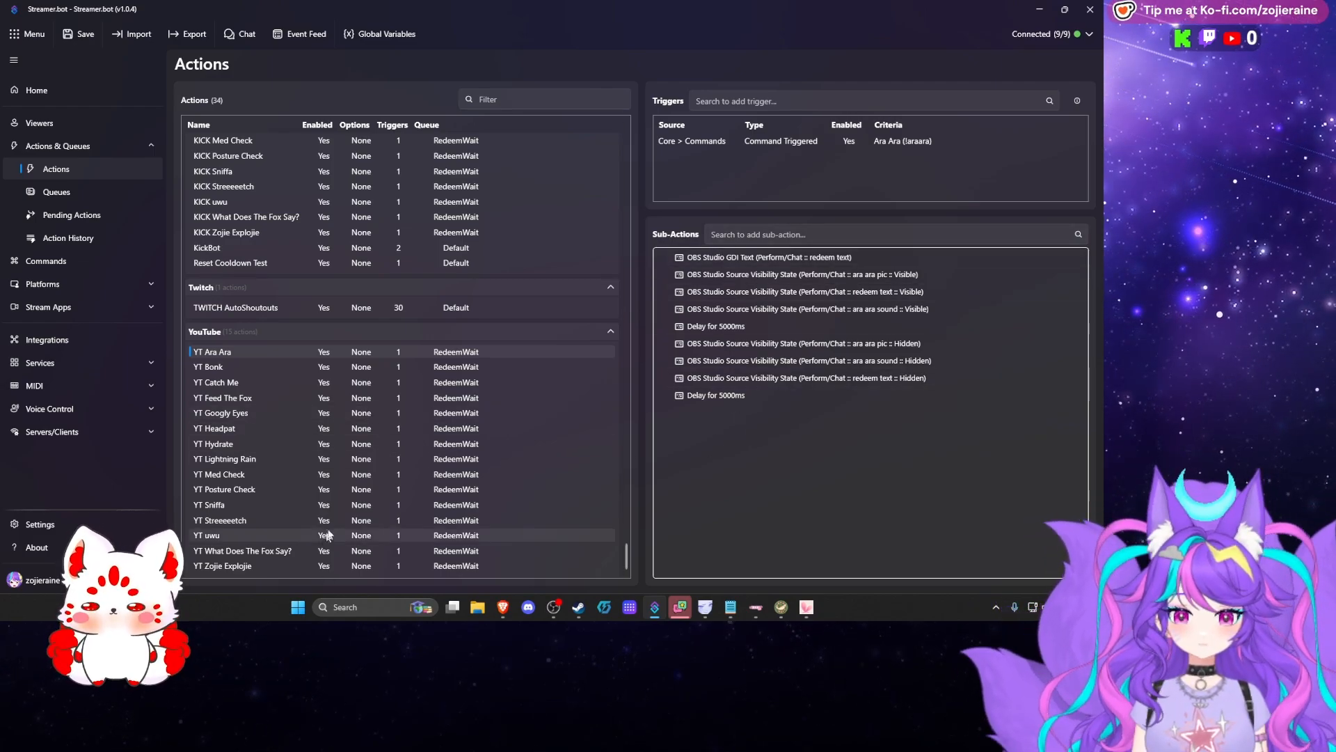
scroll(353, 492, "up", 2)
scroll(353, 492, "up", 3)
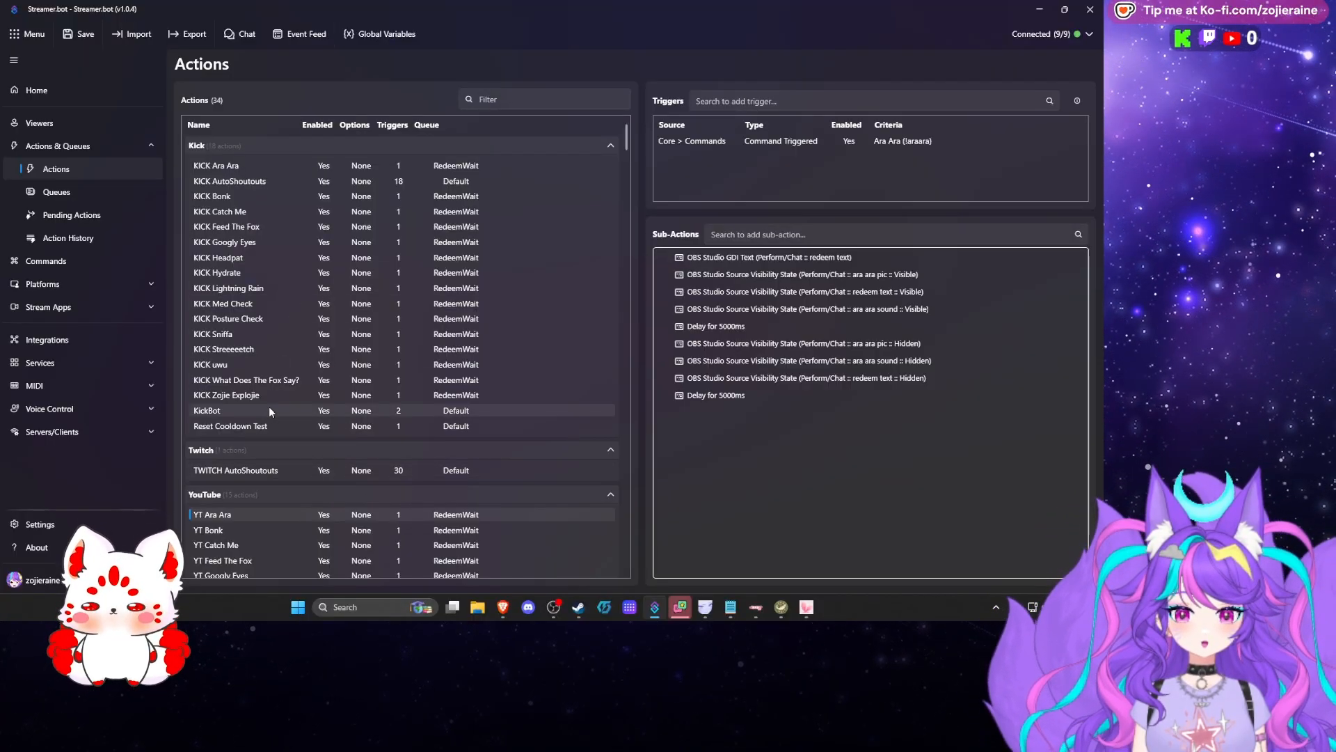
left_click(286, 349)
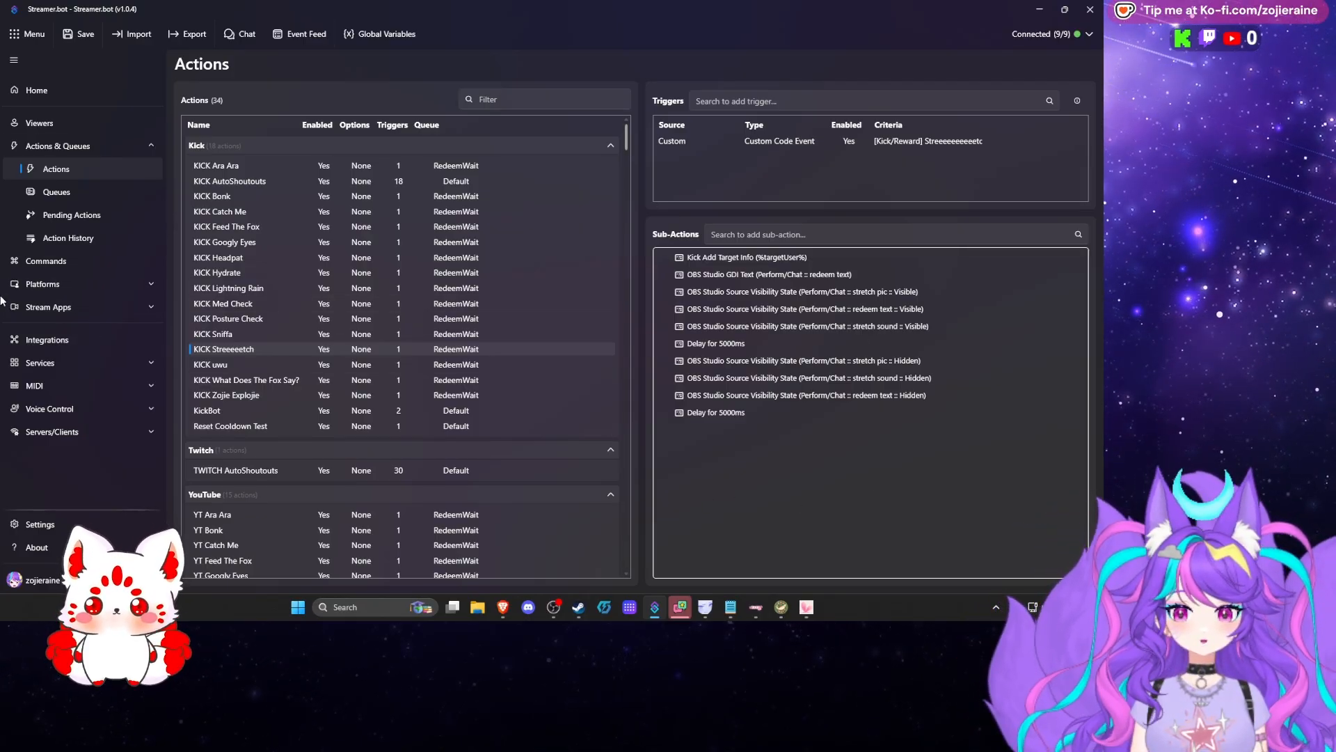
Look at the Integrations and Services pages and return to the list of actions
left_click(77, 346)
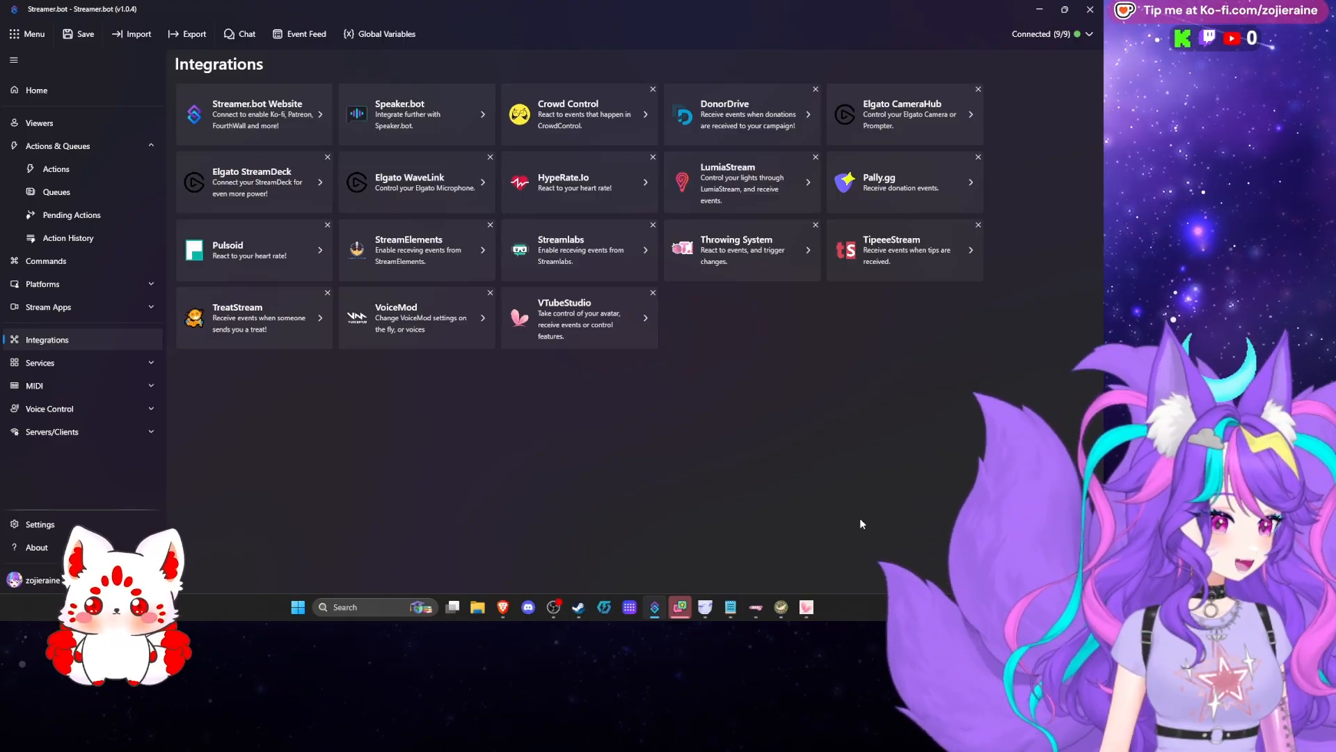
left_click(68, 364)
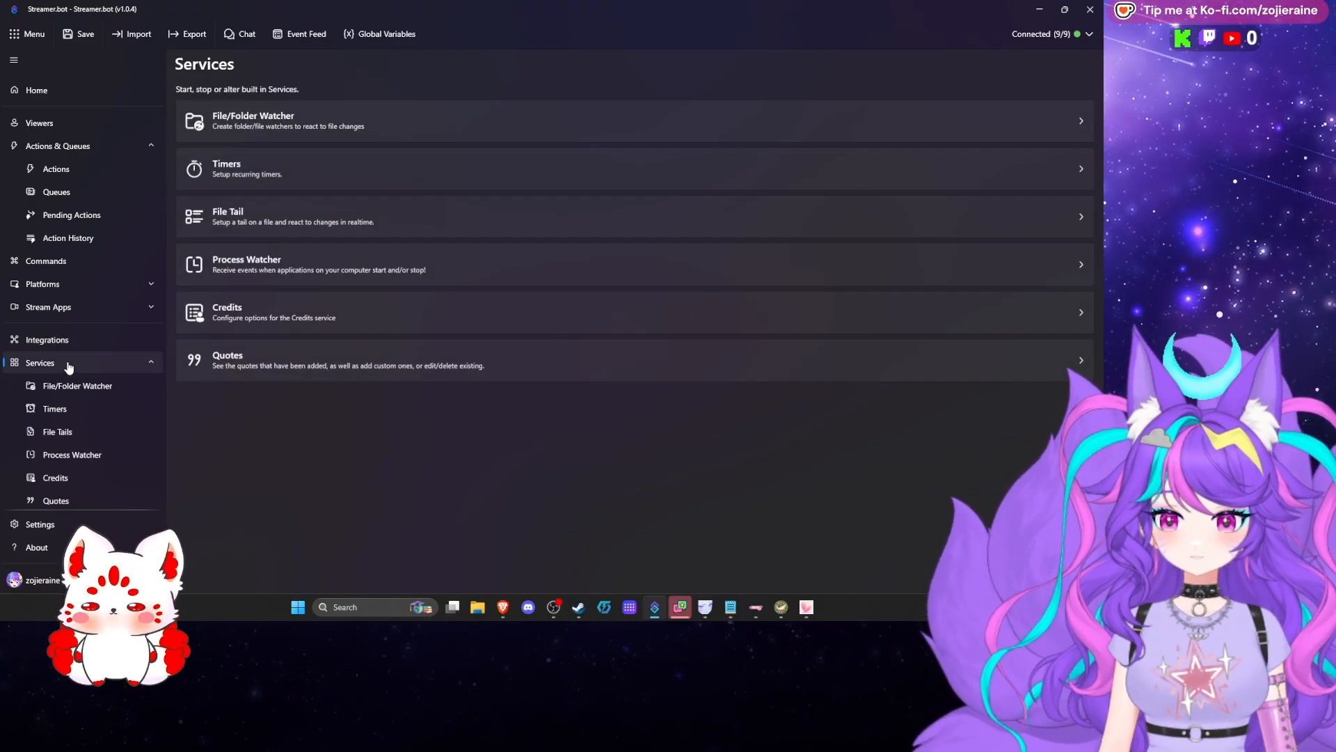
left_click(68, 364)
left_click(59, 169)
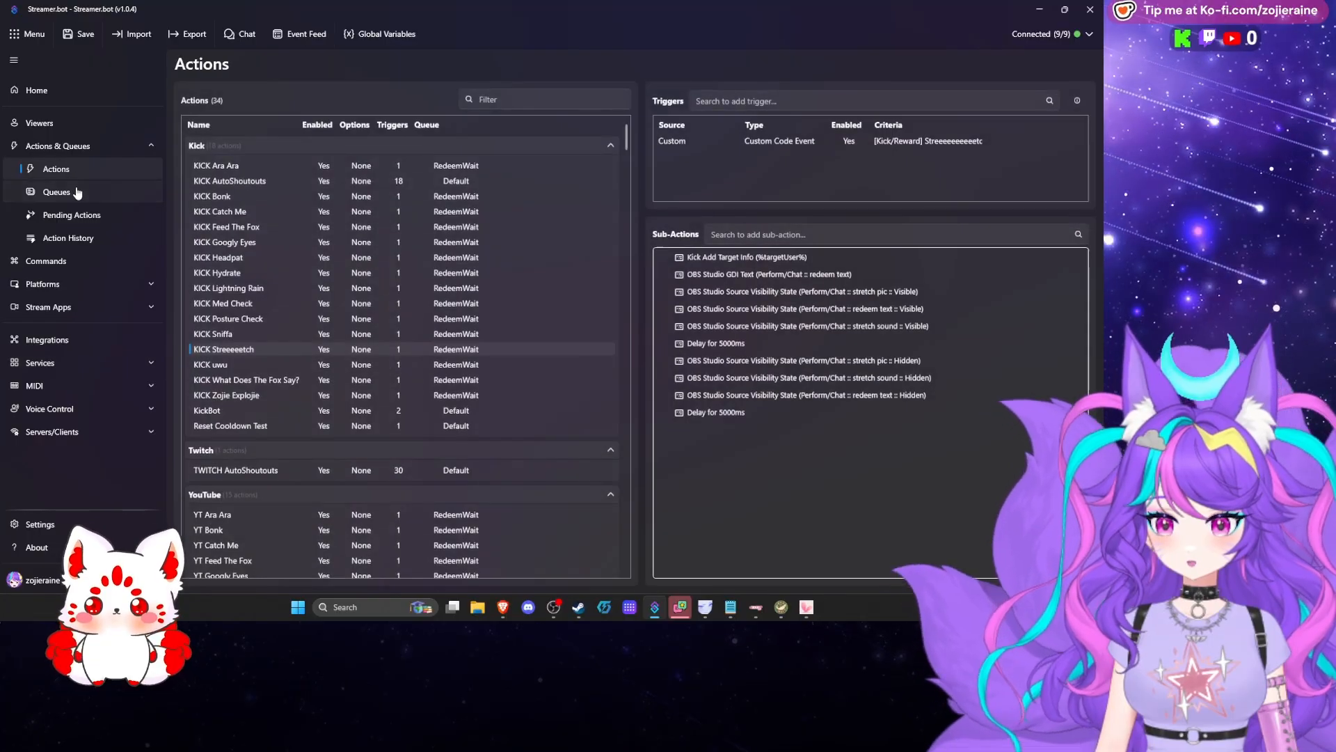
Compare the Default and RedeemWait queues and examine RedeemWait's Blocking setting, leaving it unedited
left_click(77, 192)
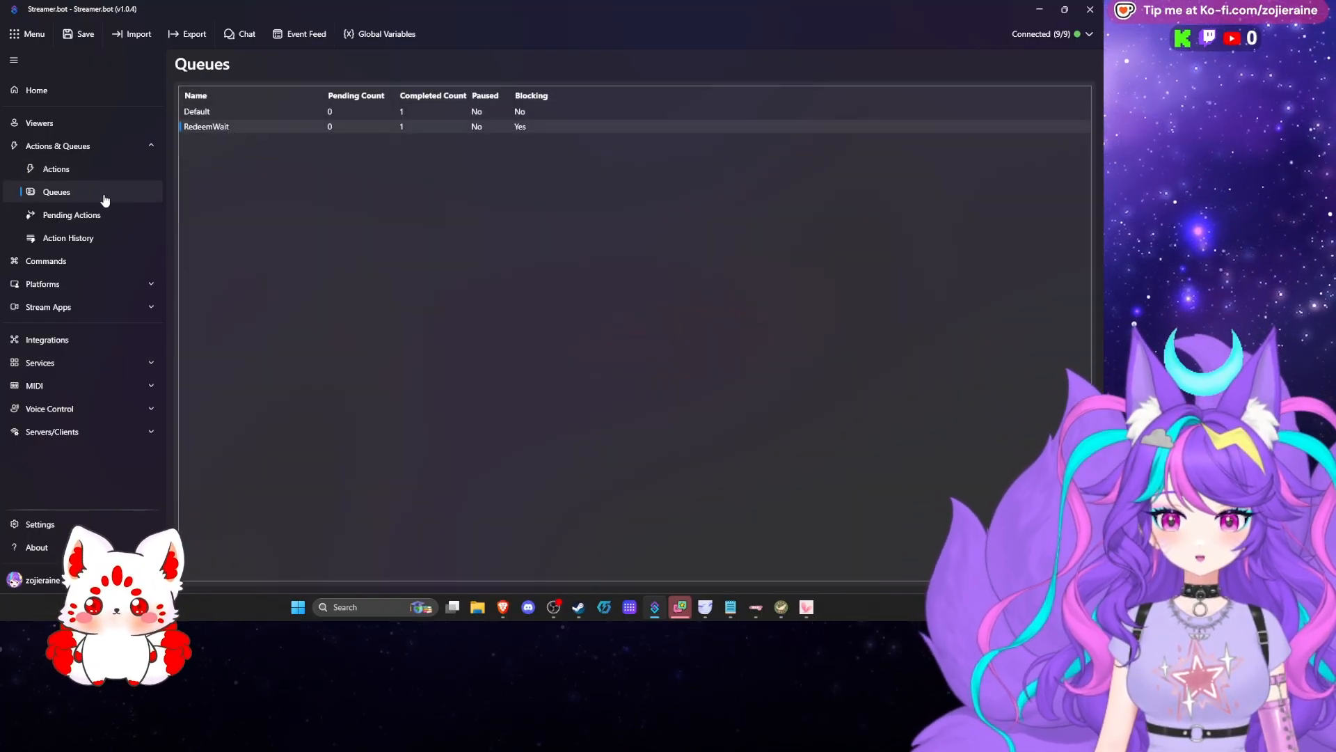
left_click(241, 114)
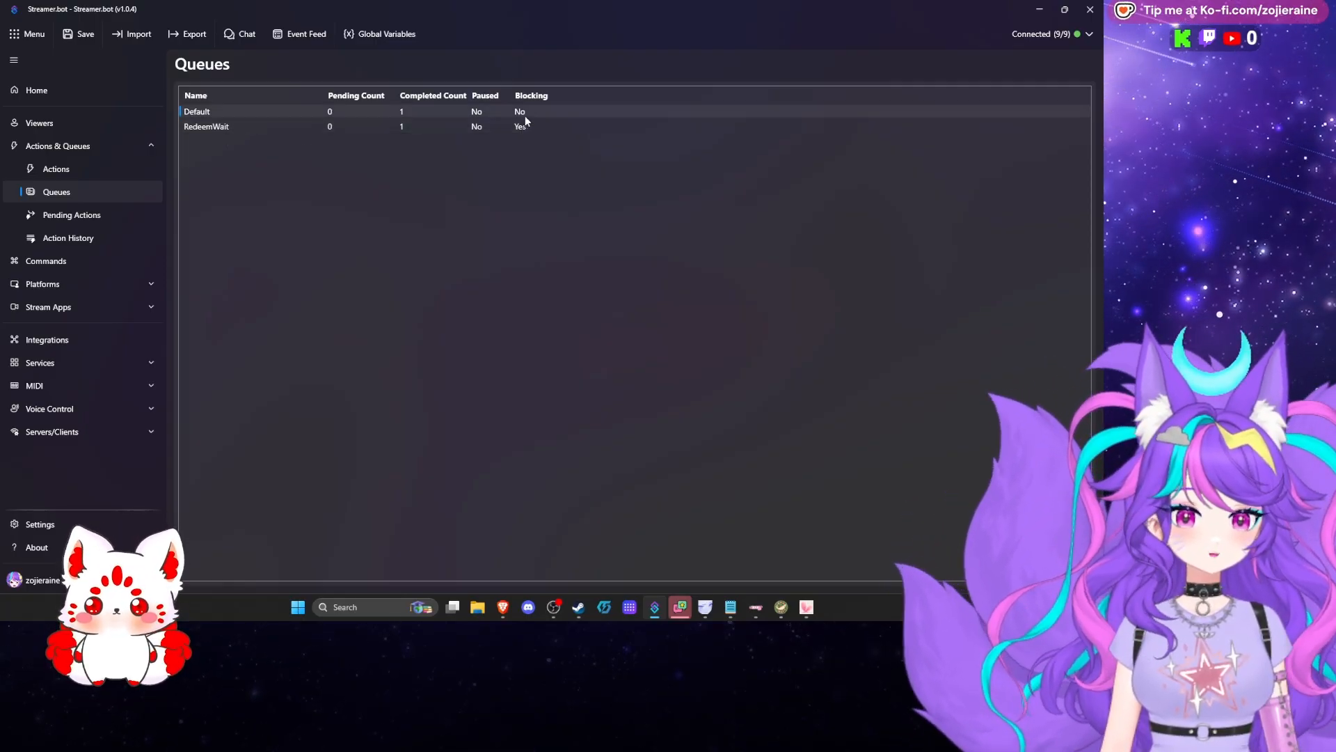
left_click(278, 128)
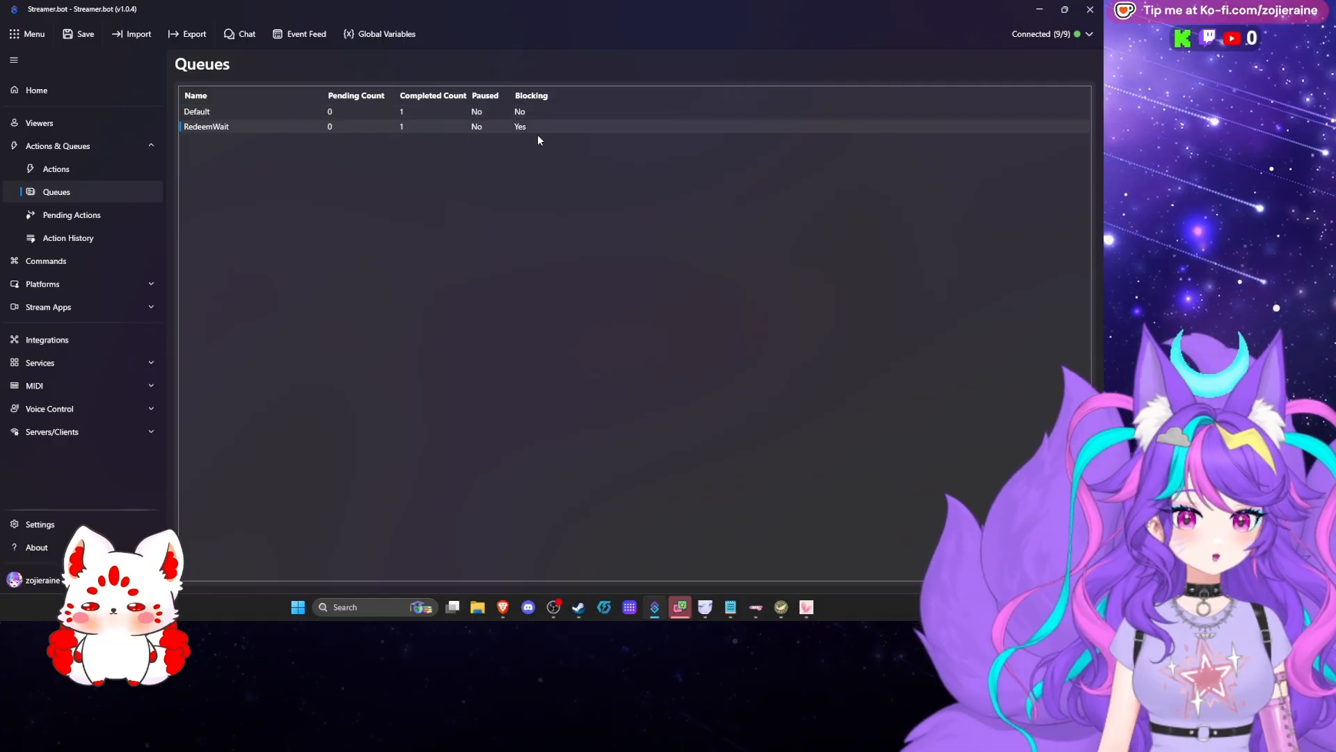
right_click(235, 128)
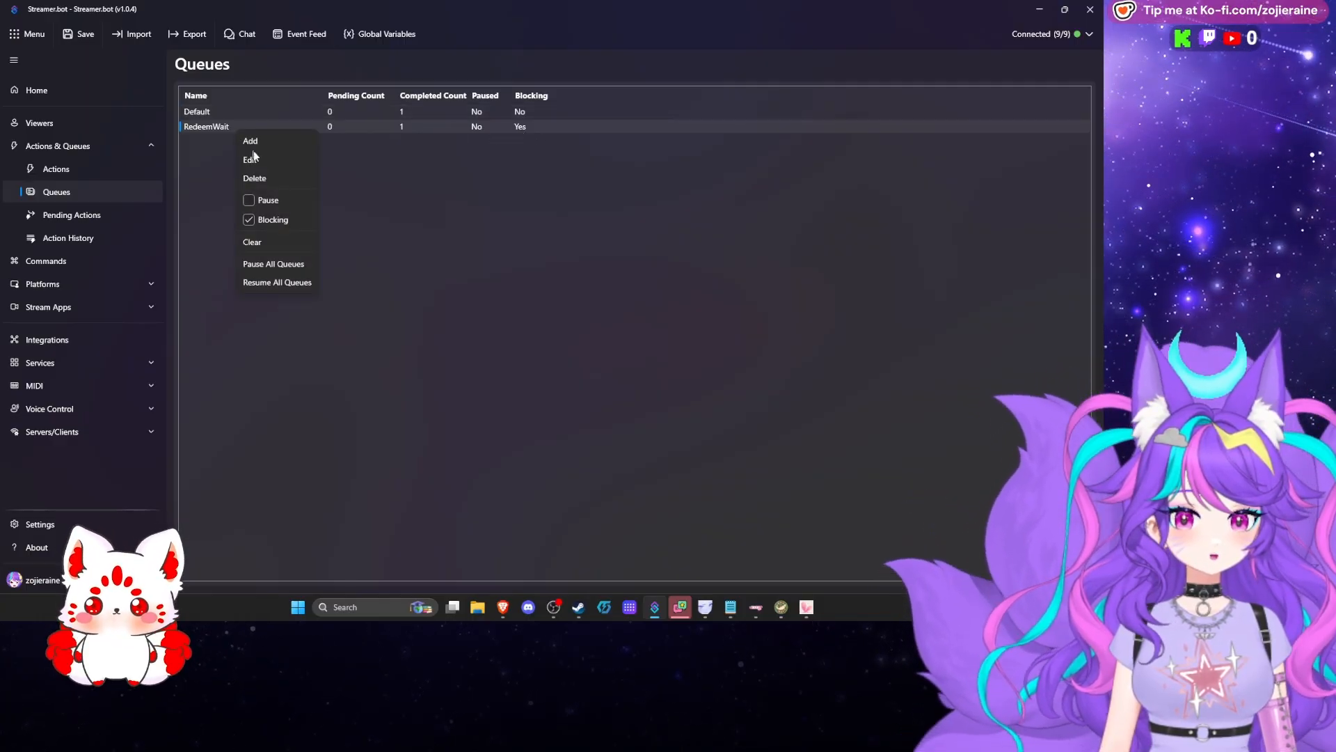
left_click(254, 151)
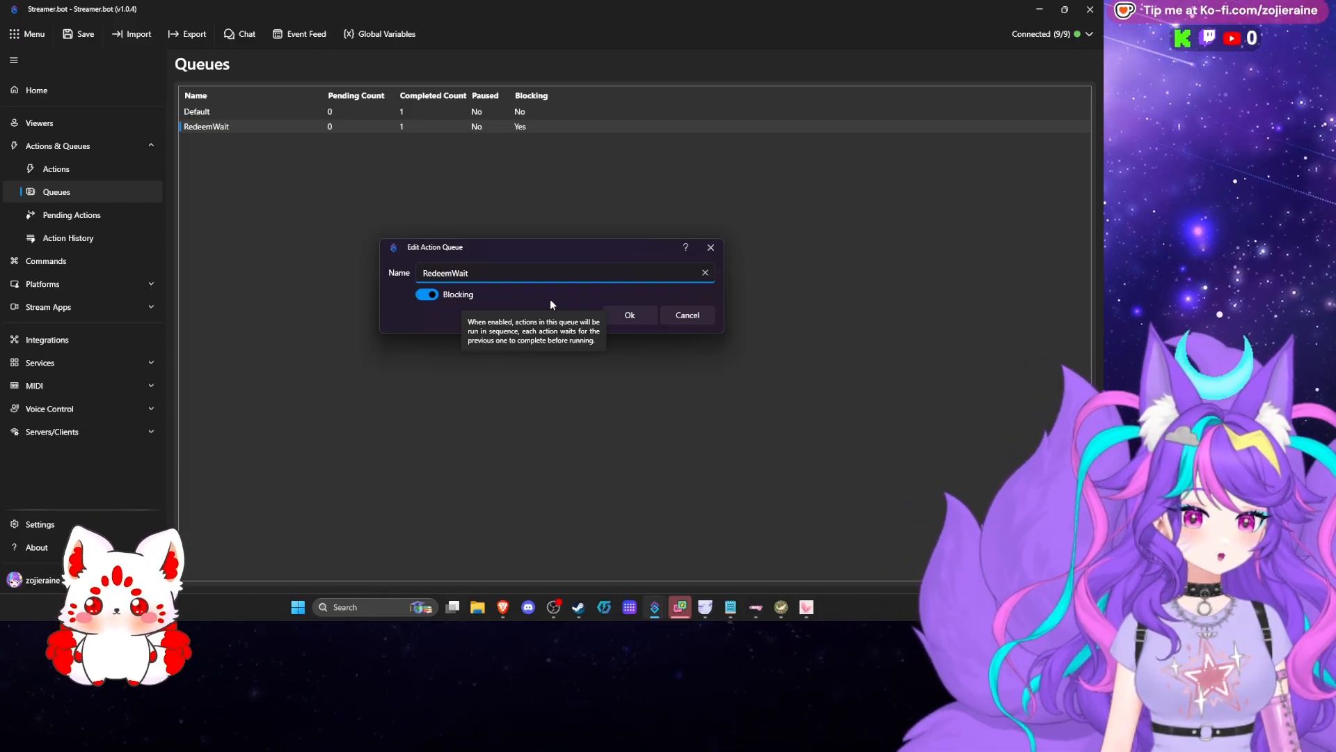
left_click(688, 317)
Return to the list of actions and check which queue each action is assigned to
left_click(93, 175)
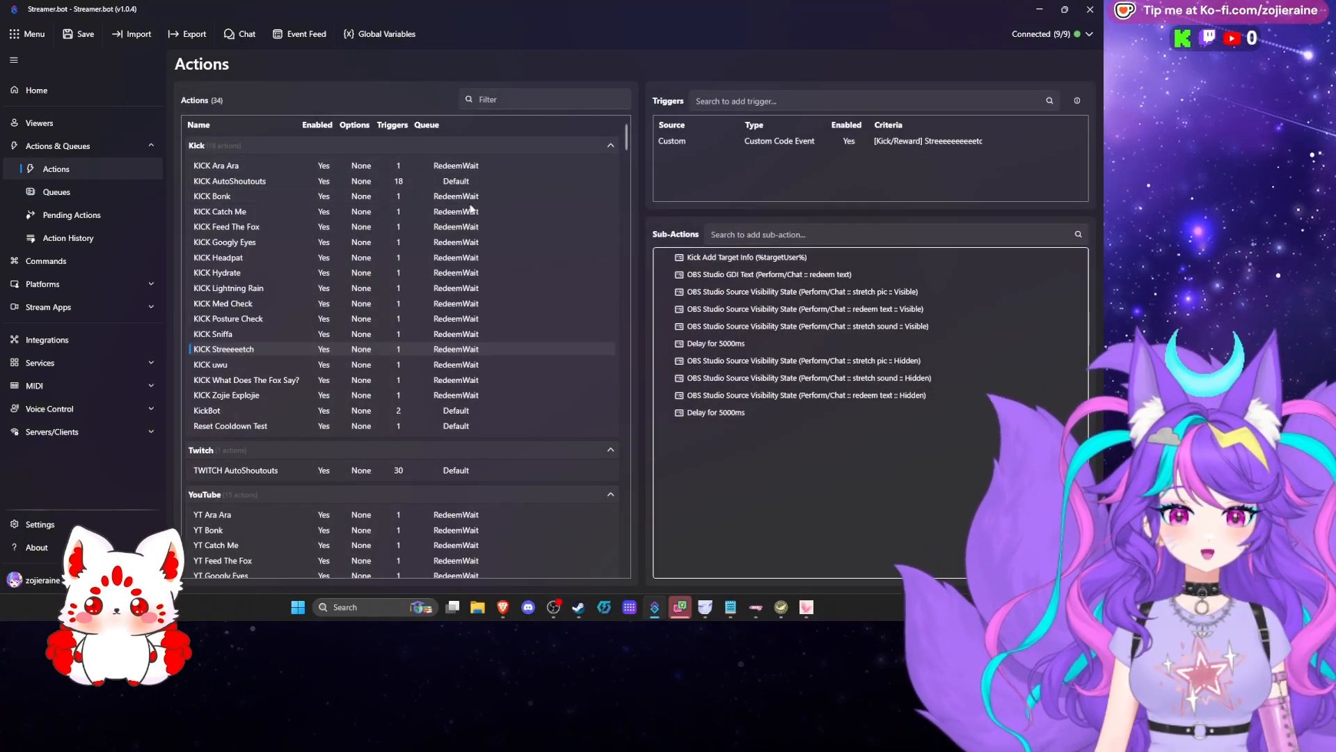
scroll(482, 411, "down", 1)
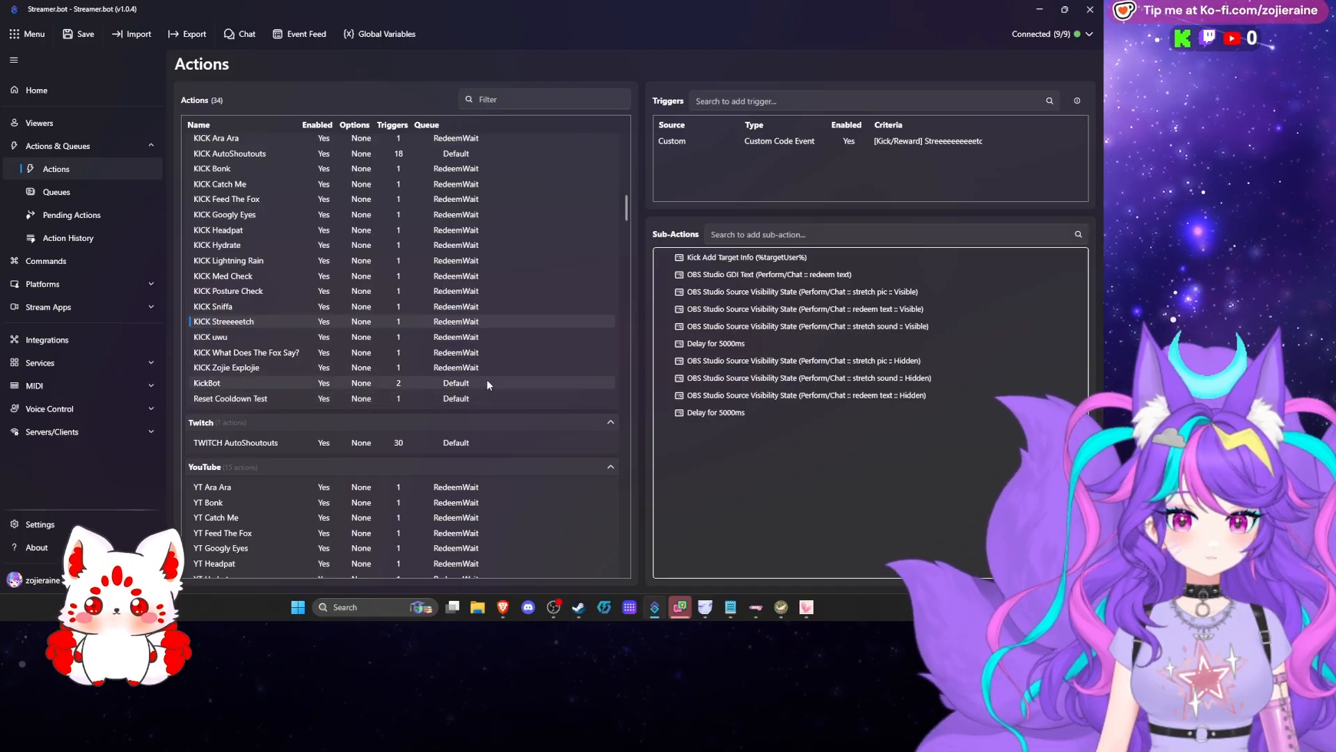
scroll(490, 398, "up", 1)
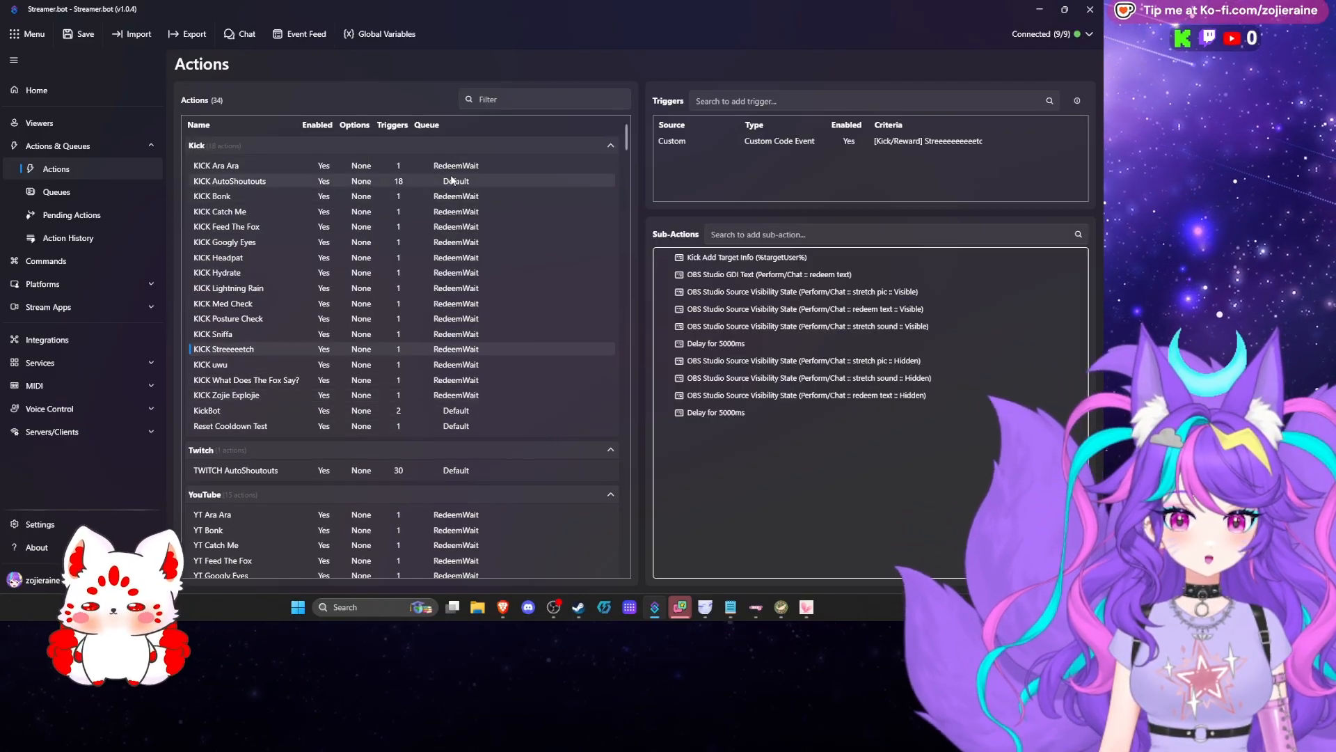
Review the First Words triggers and the Kick Message sub-action of the KICK AutoShoutouts action
left_click(453, 185)
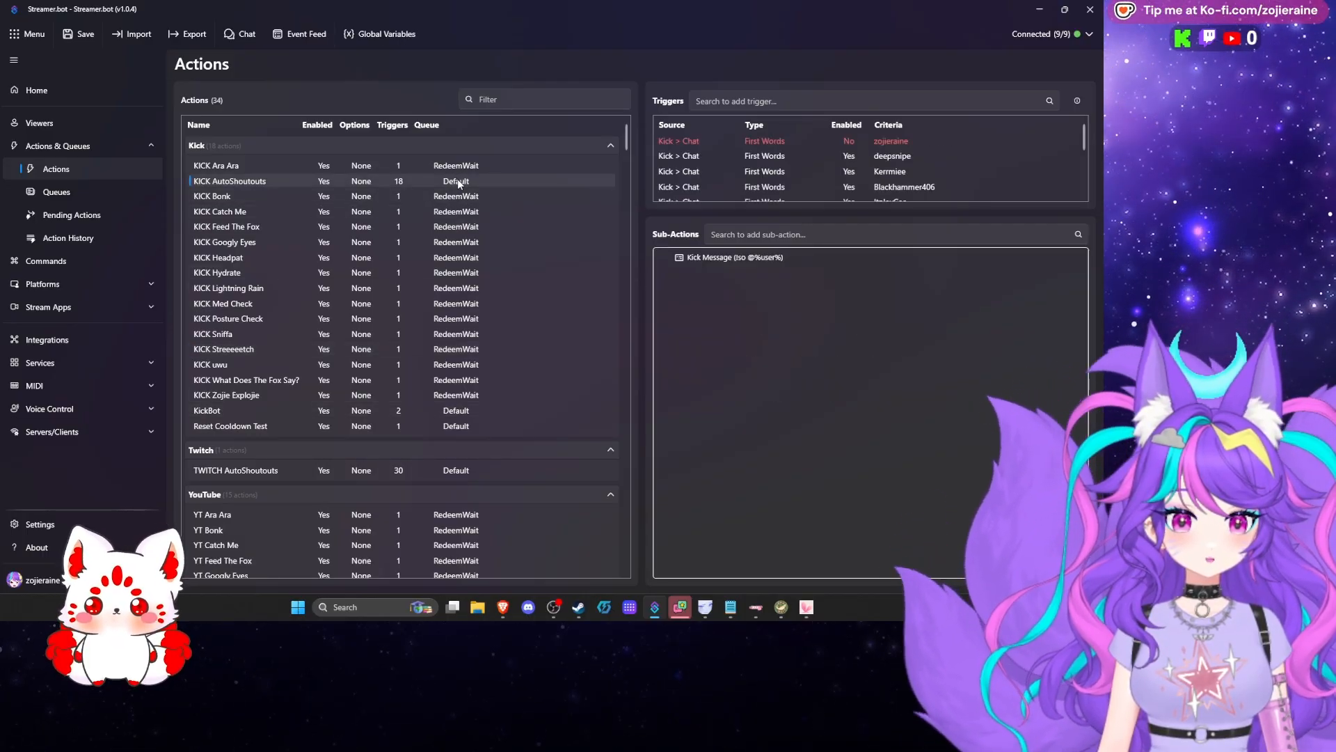
scroll(830, 187, "down", 3)
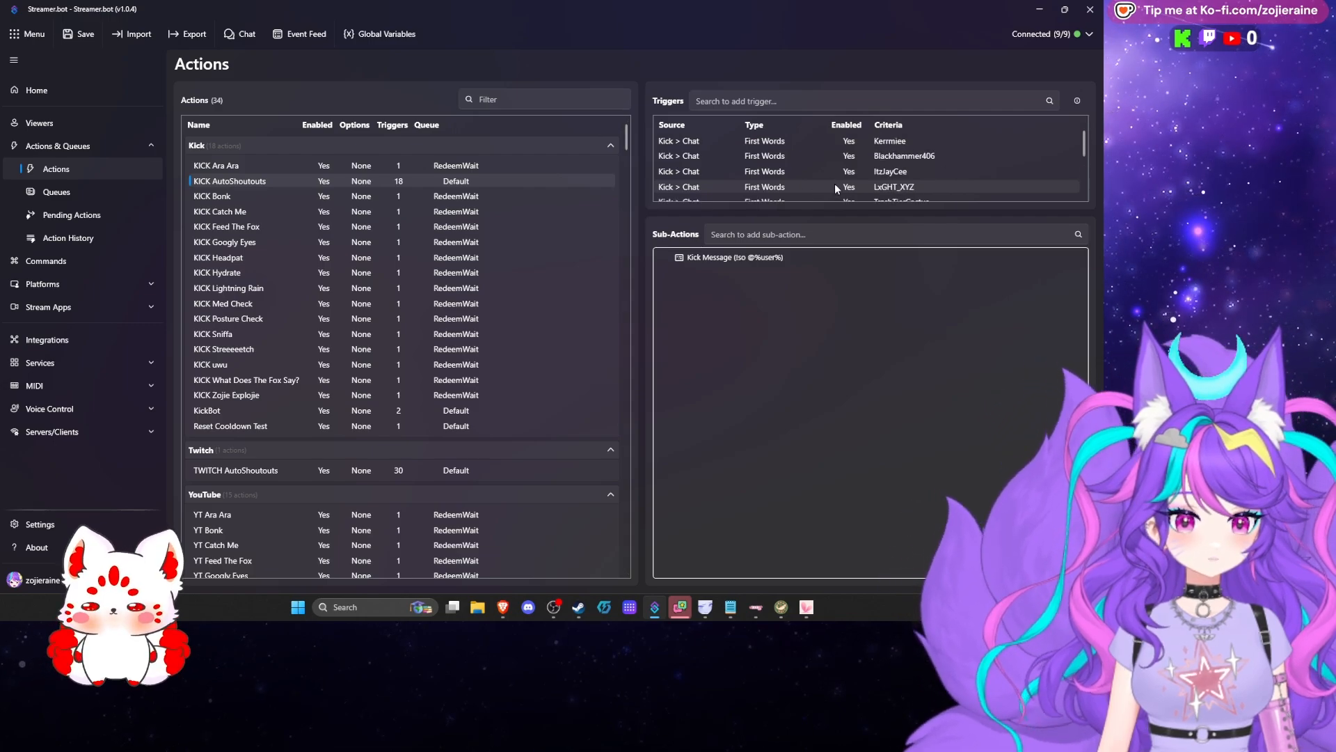
scroll(836, 188, "up", 2)
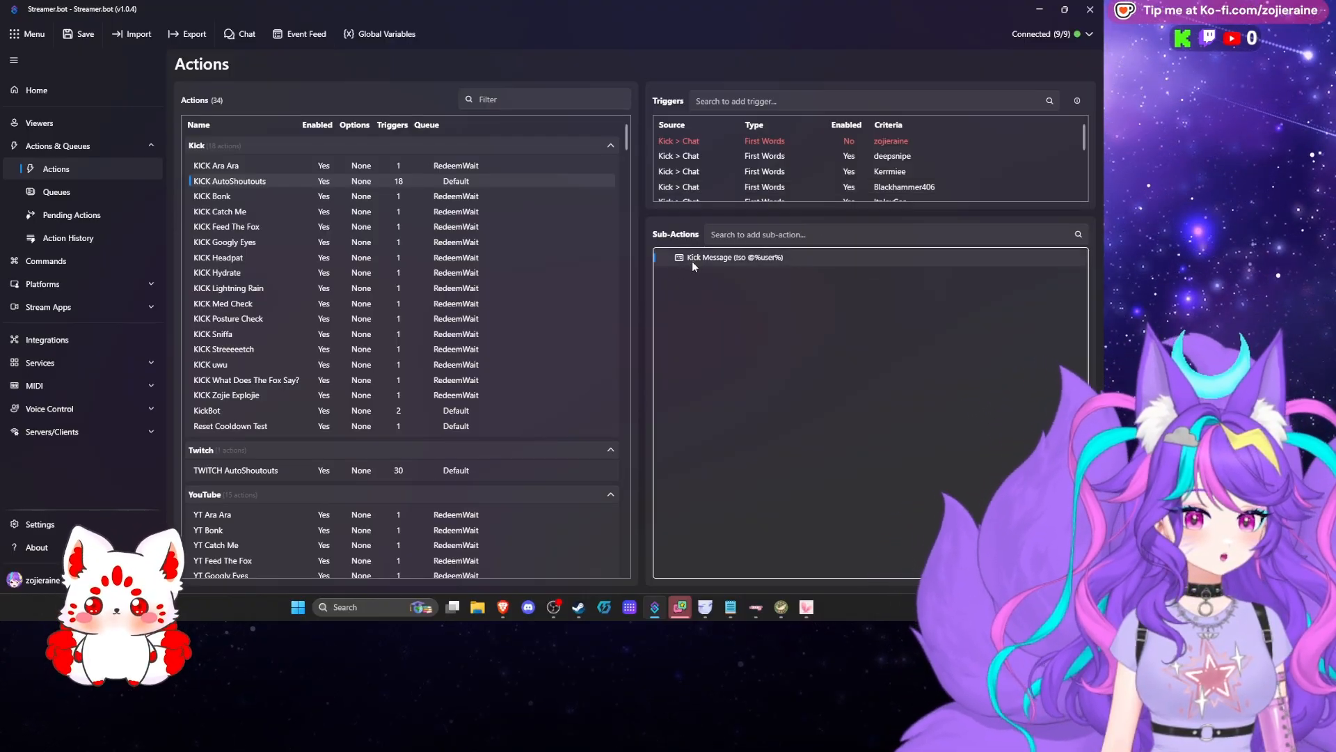
scroll(782, 174, "down", 5)
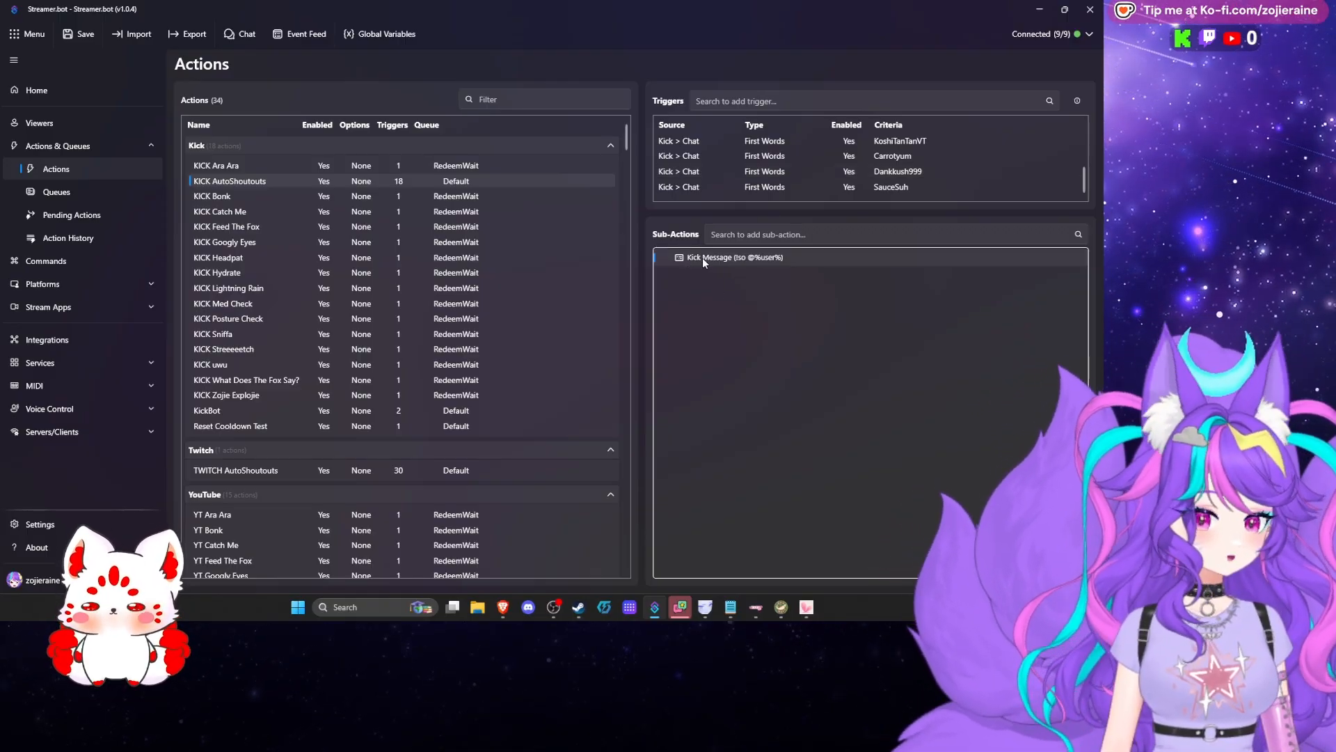
scroll(797, 173, "up", 3)
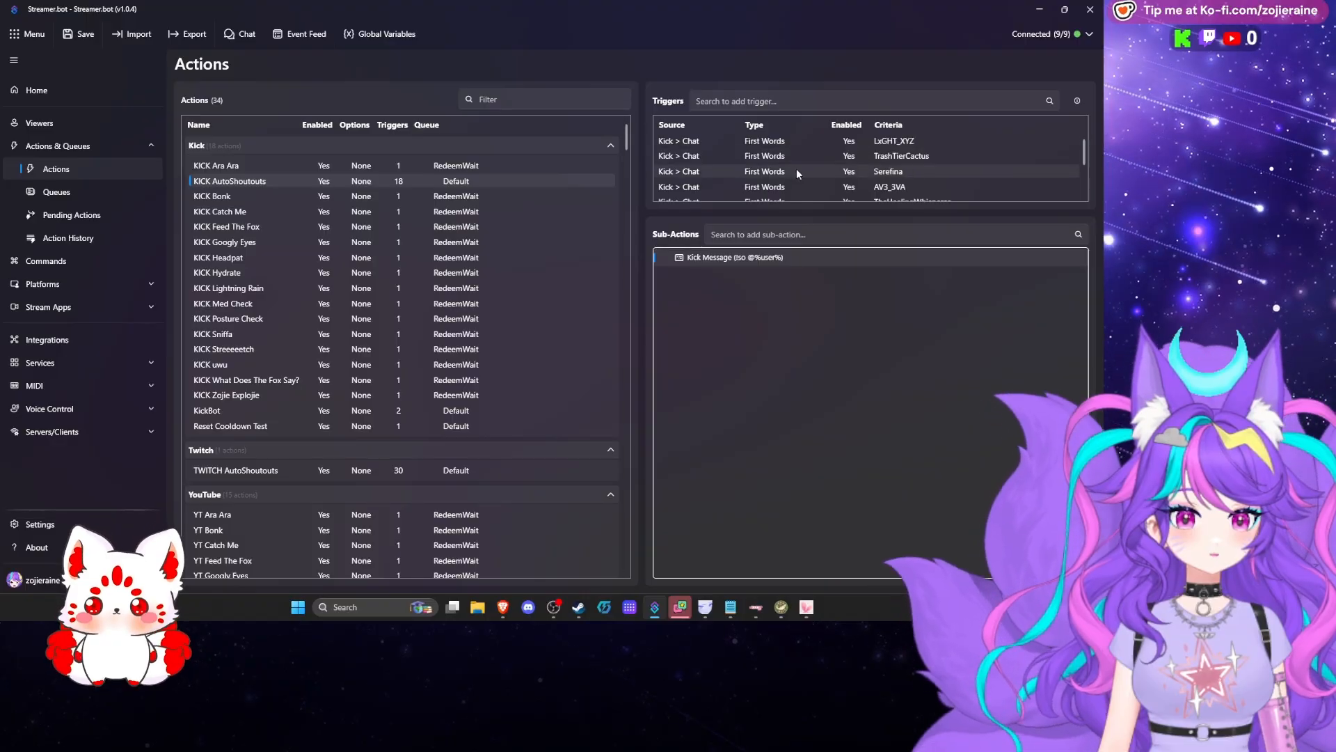
scroll(796, 167, "down", 5)
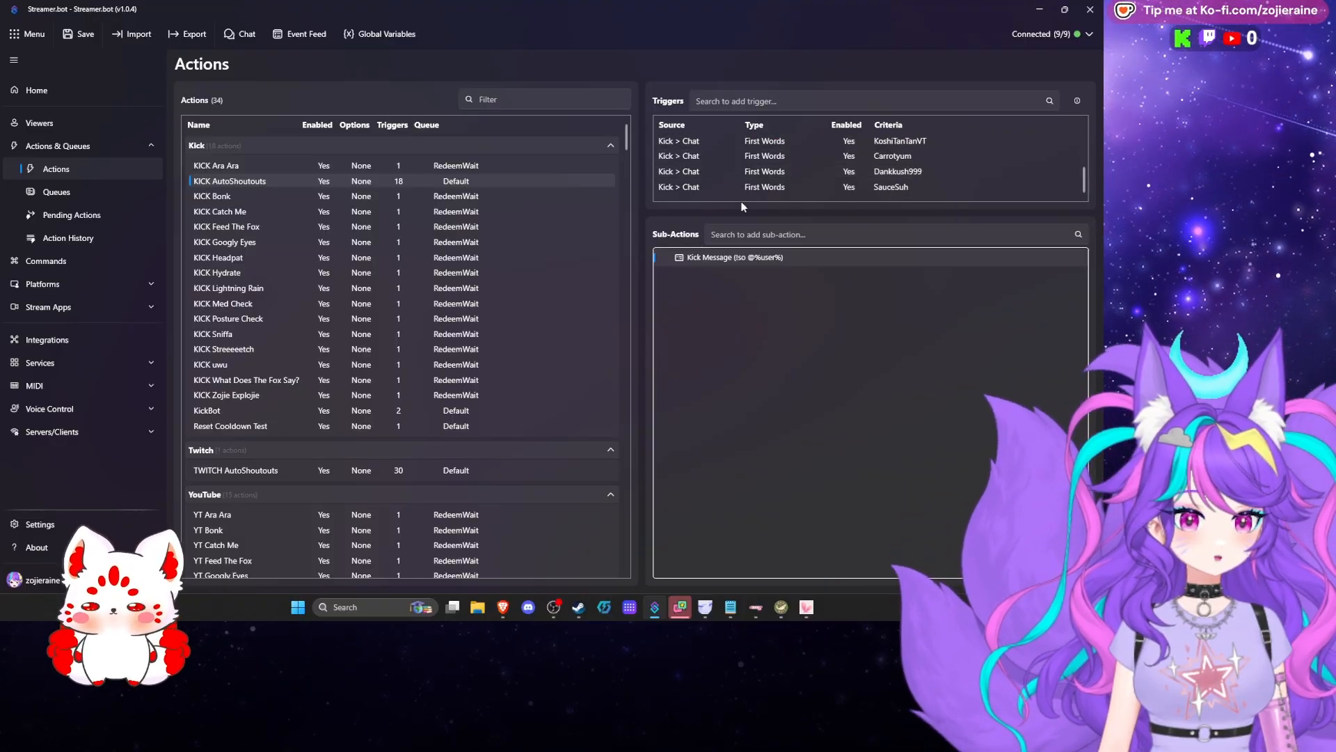
Show the trigger categories available for KICK AutoShoutouts without adding a trigger
right_click(659, 198)
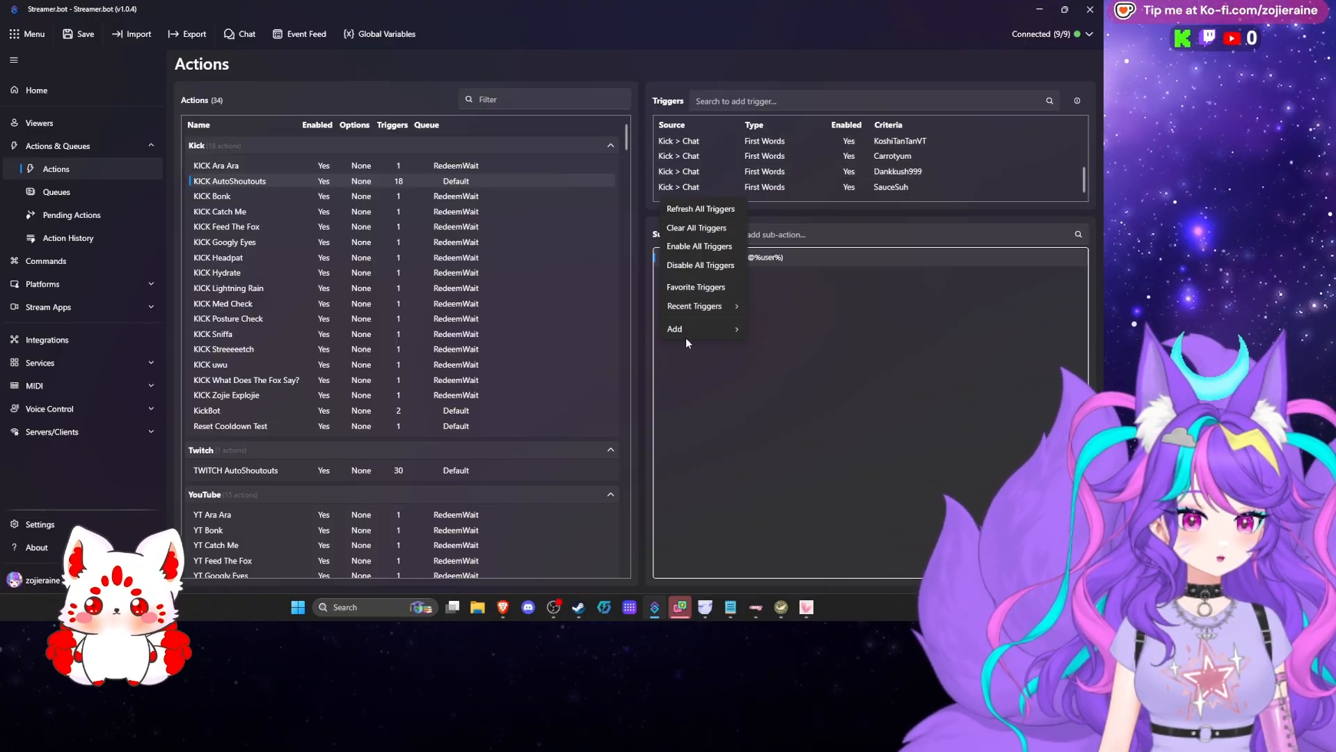
mouse_move(682, 332)
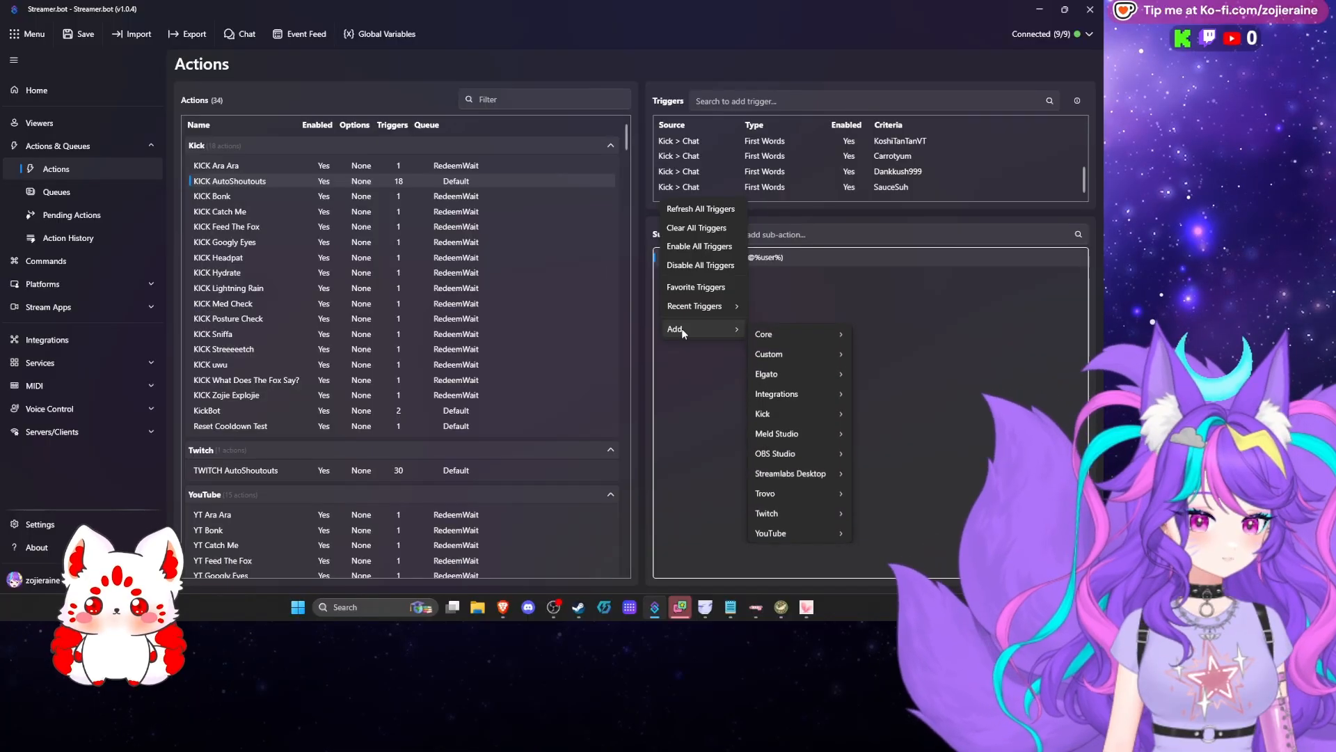
left_click(674, 470)
Show the First Words triggers and shoutout sub-actions of the TWITCH AutoShoutouts action, and return to the Kick group
scroll(564, 418, "down", 4)
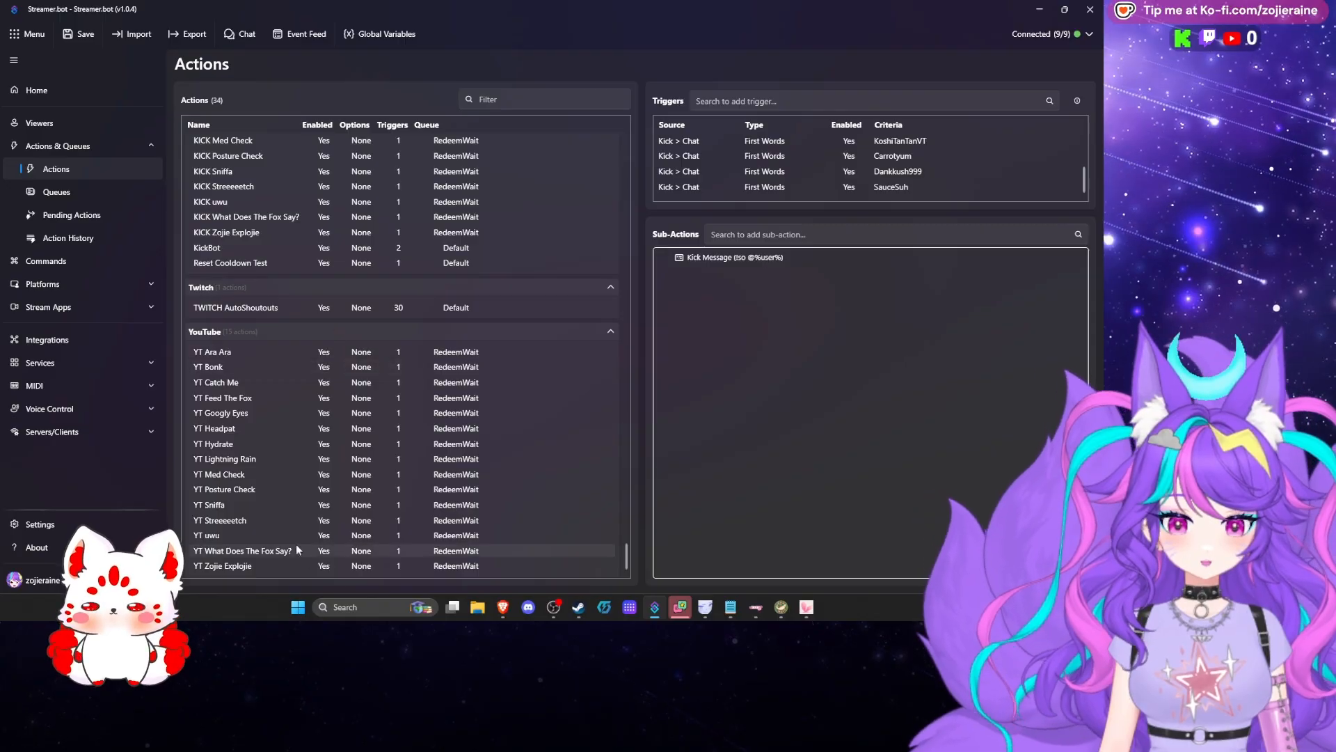
scroll(345, 457, "up", 2)
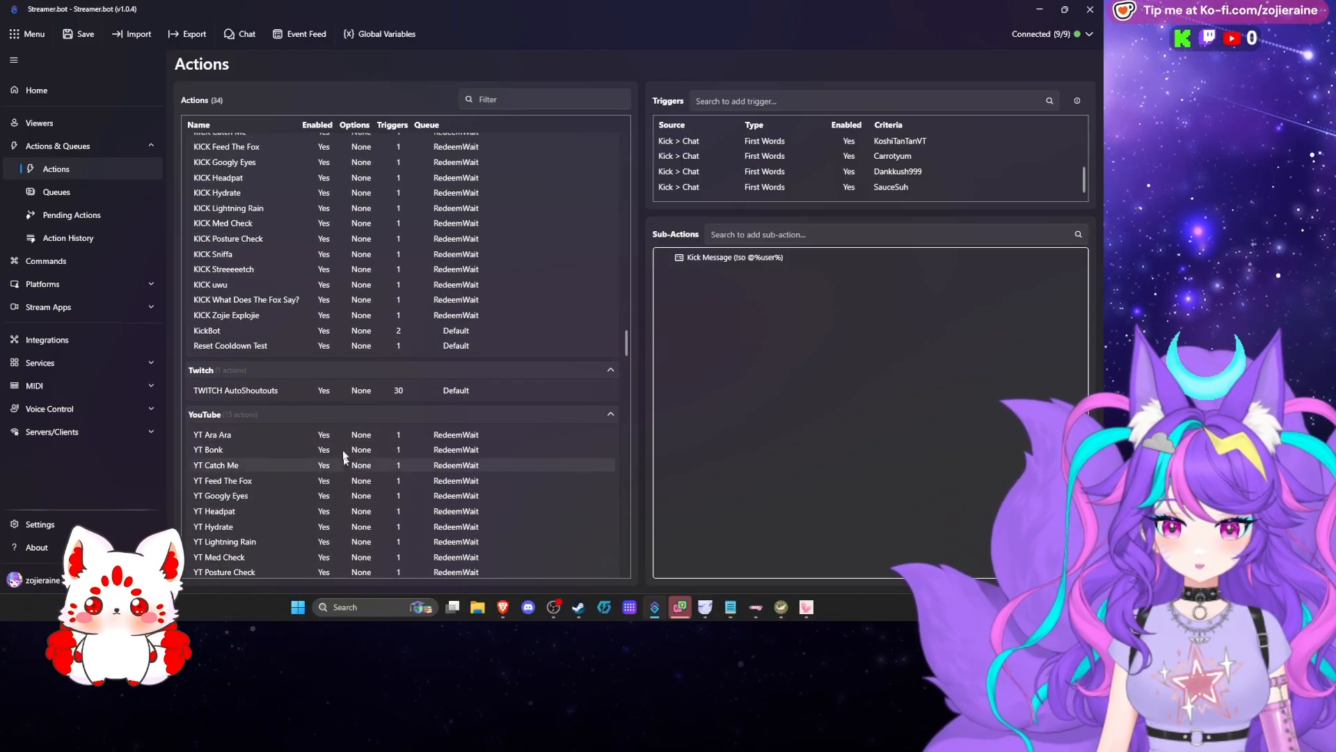
left_click(290, 393)
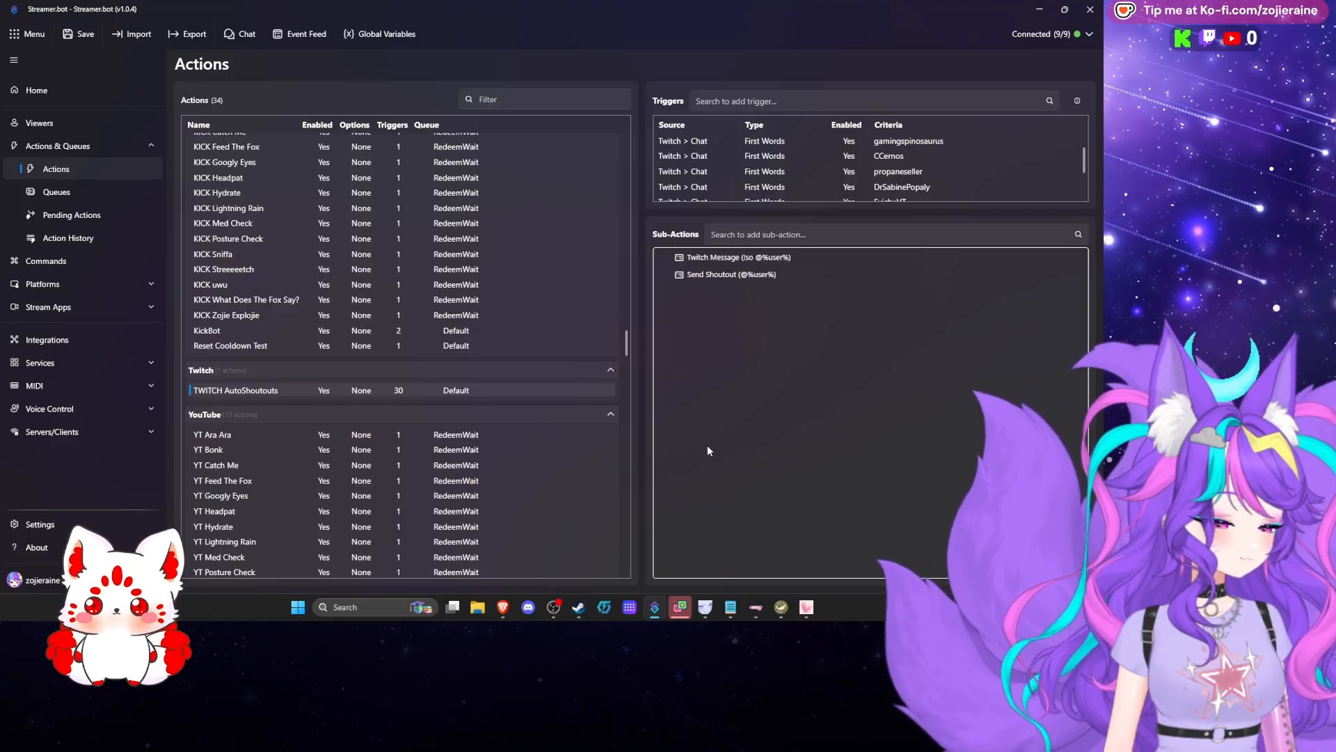
scroll(529, 274, "up", 2)
scroll(479, 341, "down", 1)
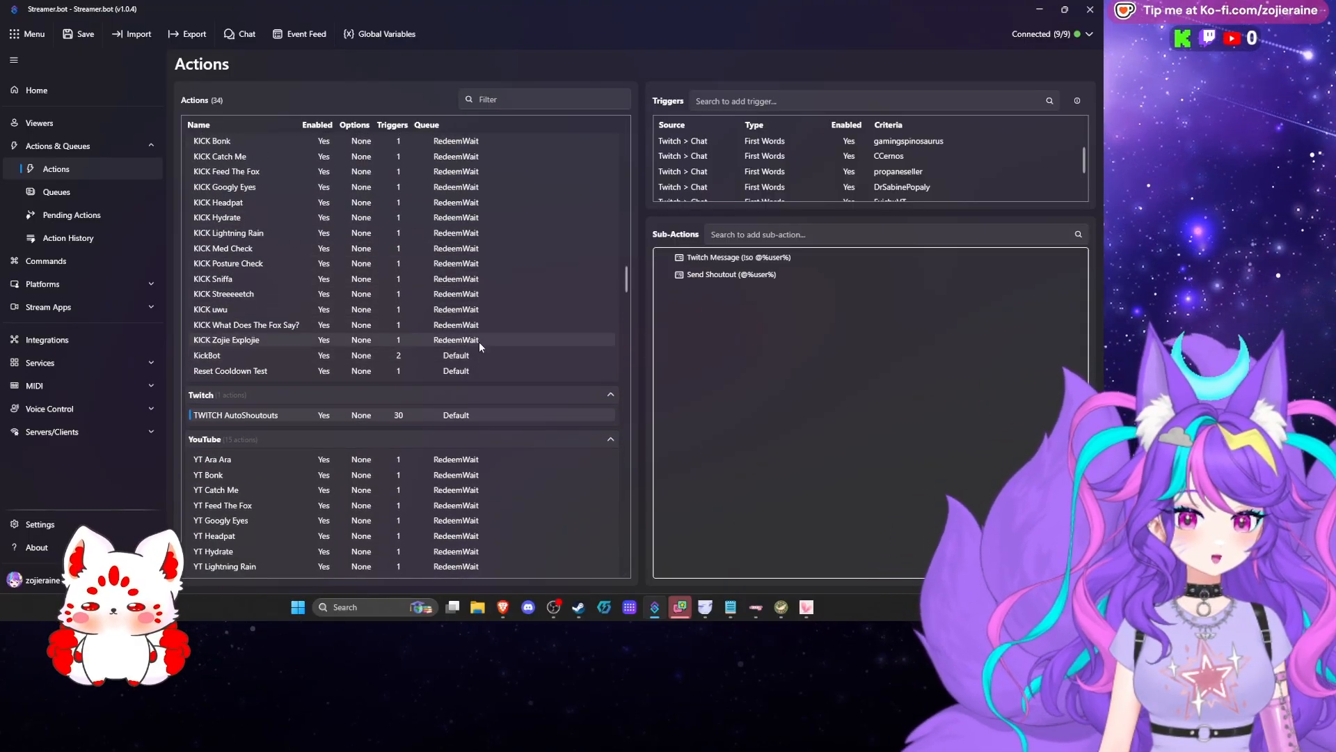
scroll(479, 341, "up", 2)
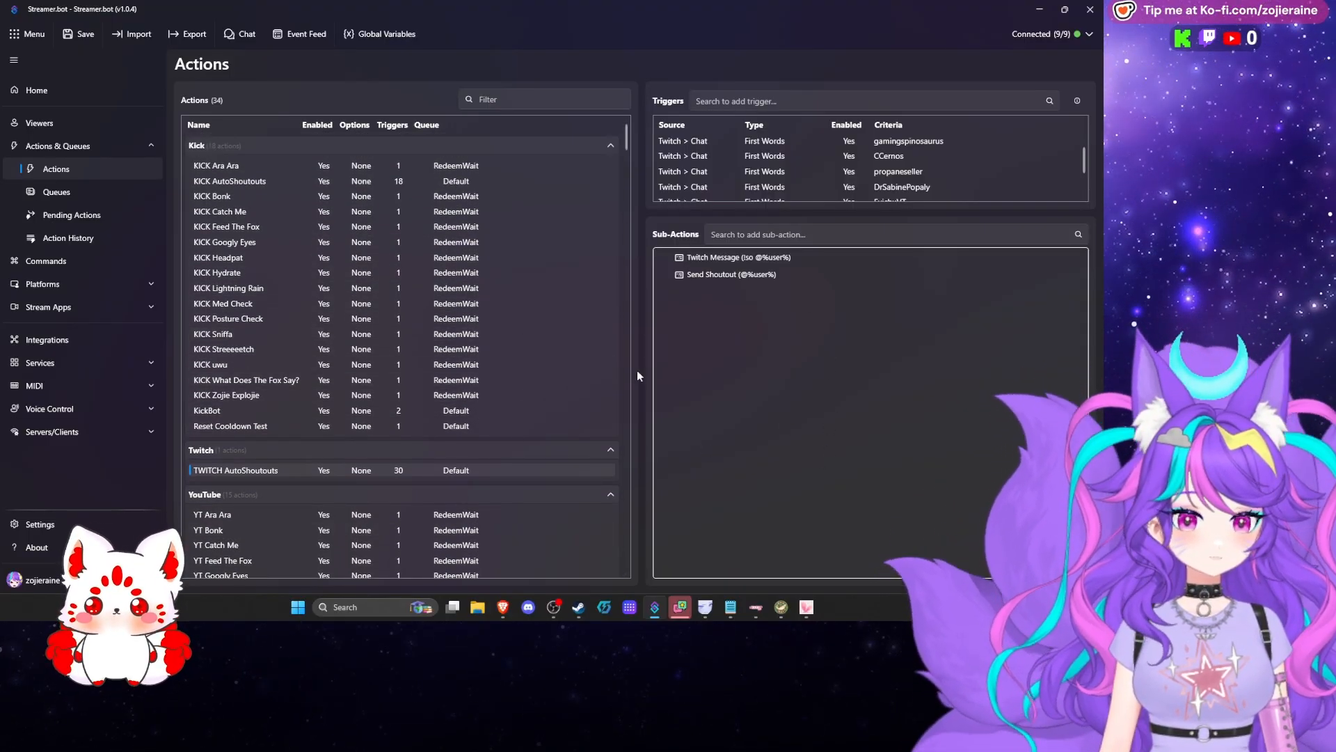